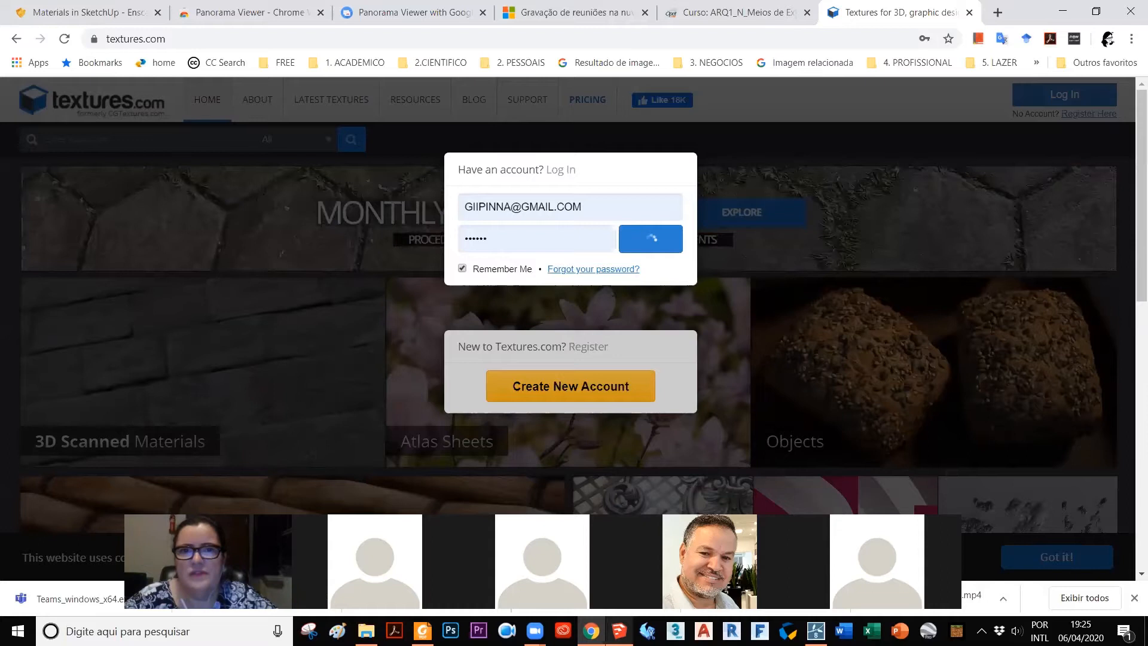
Step: Switch to SketchUp, collapse the entity information section and list the materials used in the model
click(619, 630)
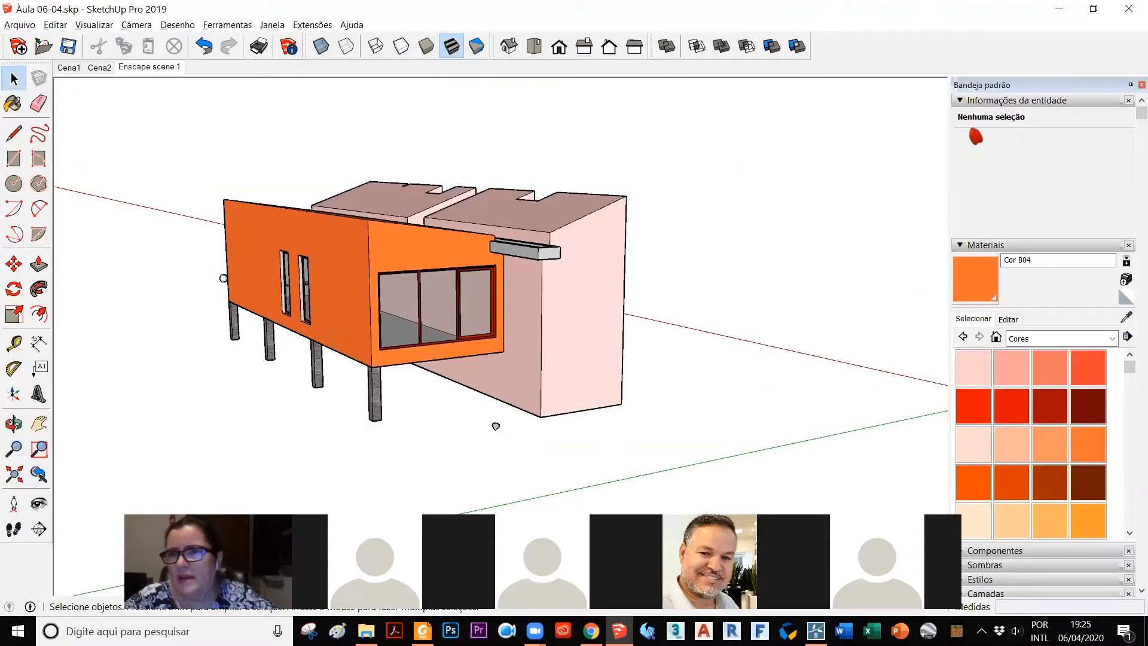
click(962, 102)
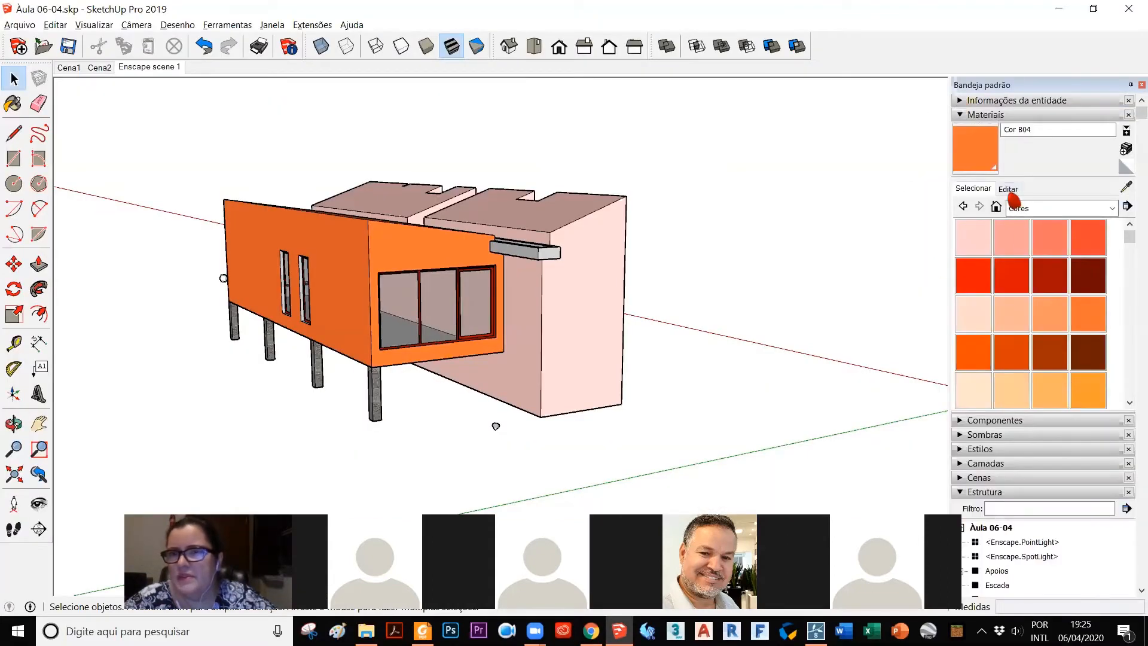
click(1032, 209)
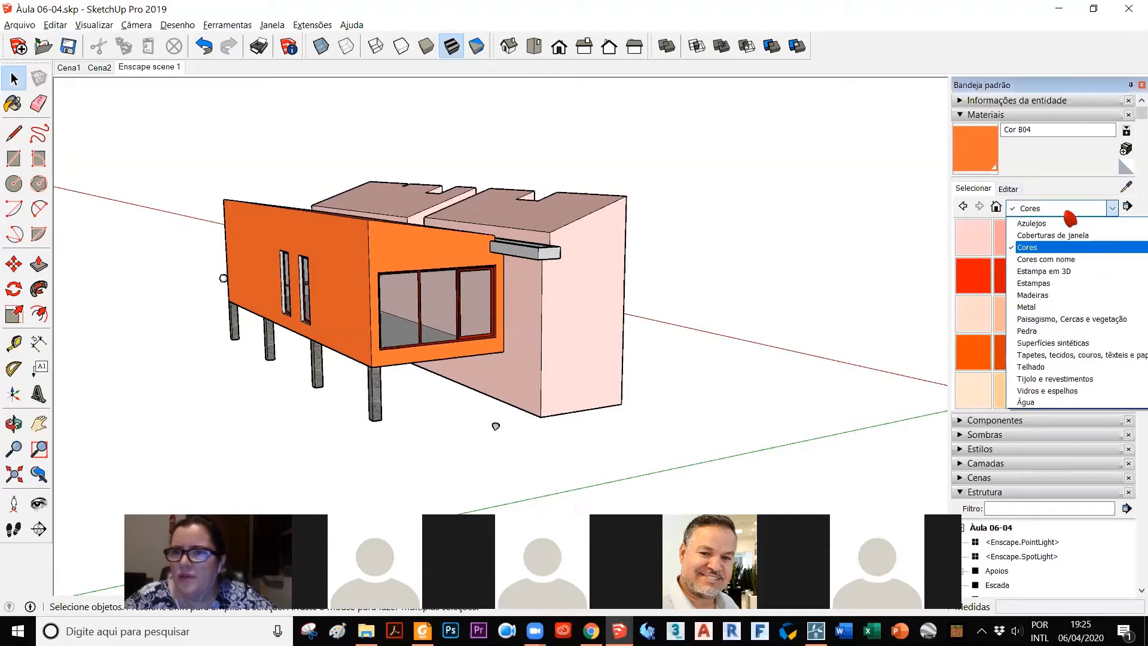
click(1004, 215)
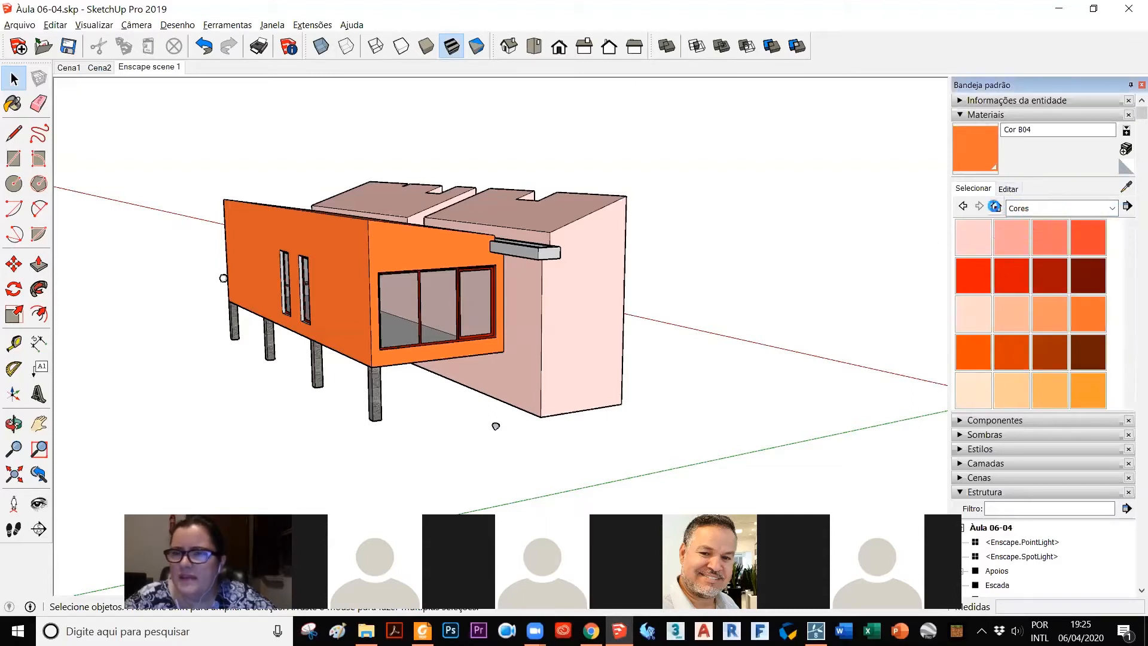
click(996, 208)
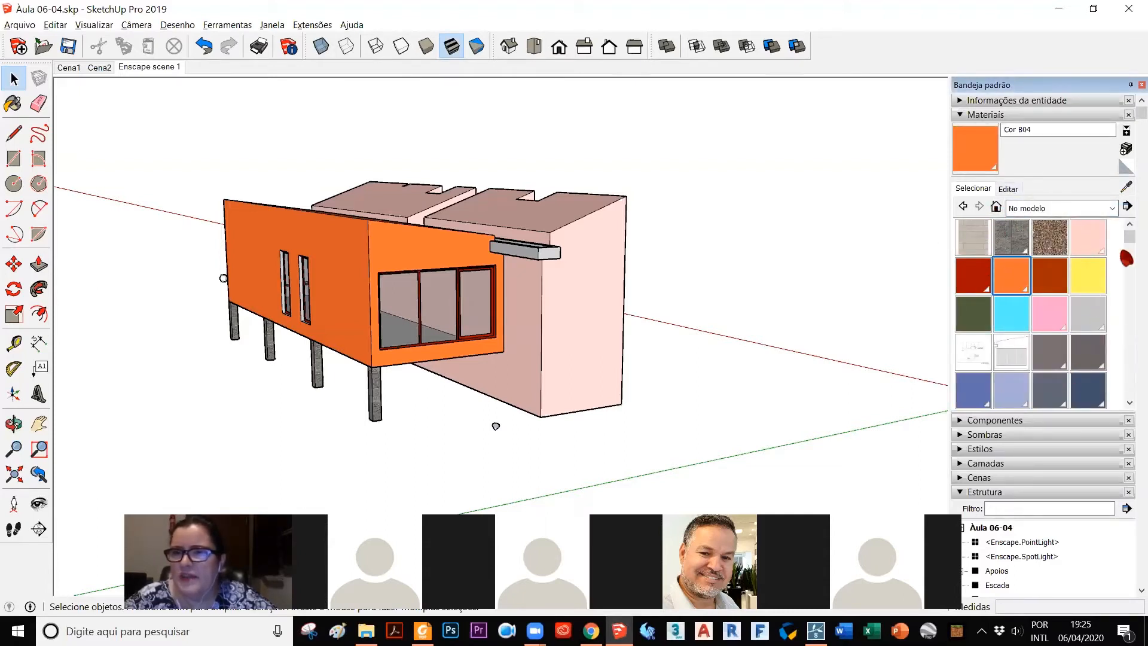
mouse_move(1130, 240)
mouse_down()
mouse_move(1134, 335)
mouse_move(1131, 242)
mouse_up()
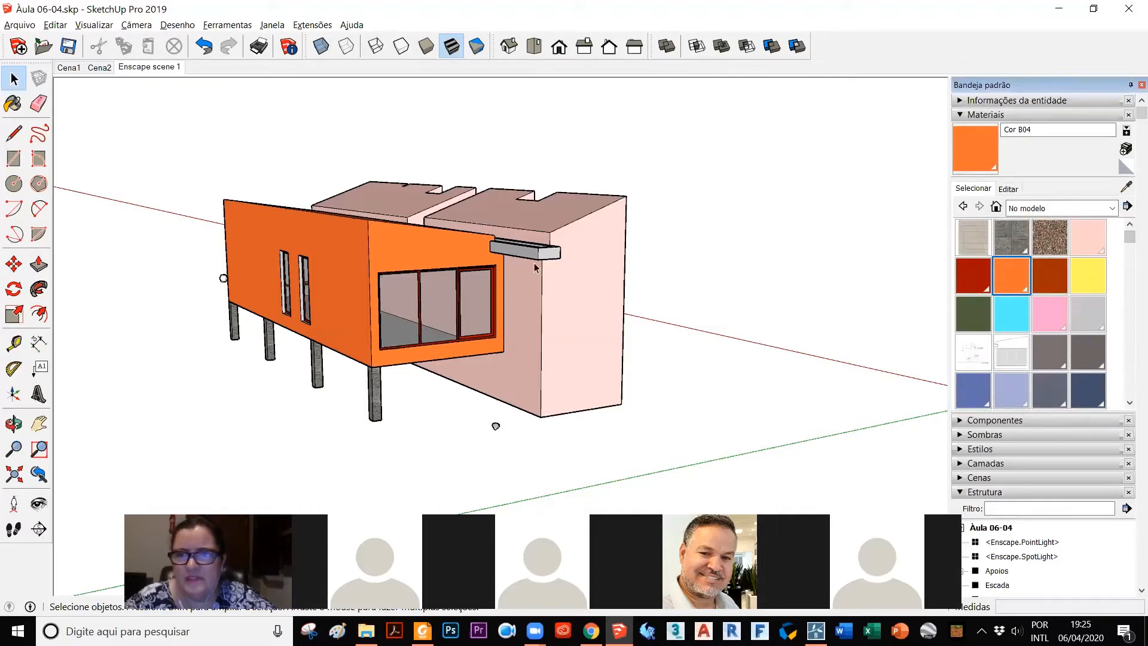
Step: Pick the Granito terroso material from the Pedra collection for painting
click(1058, 208)
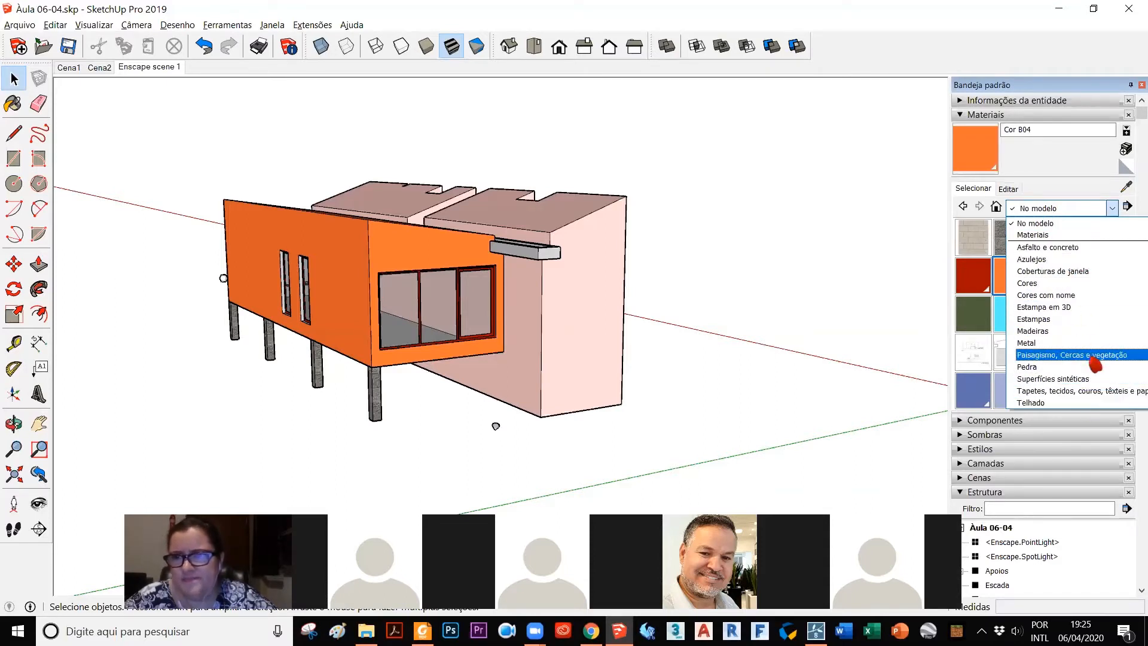
click(1076, 368)
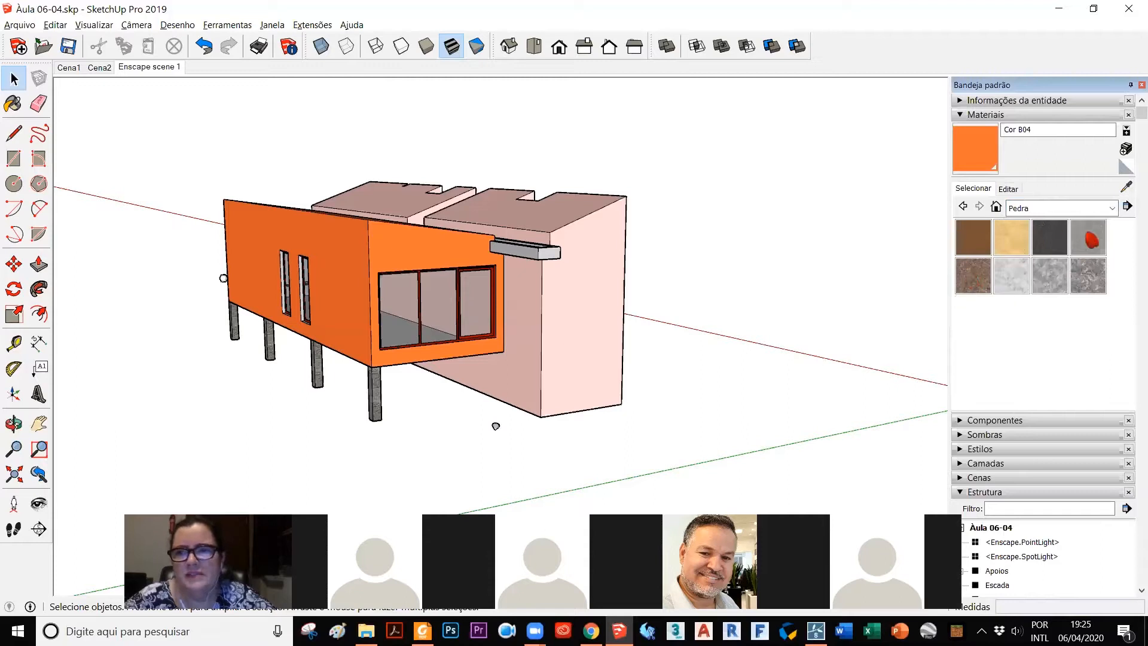
click(980, 274)
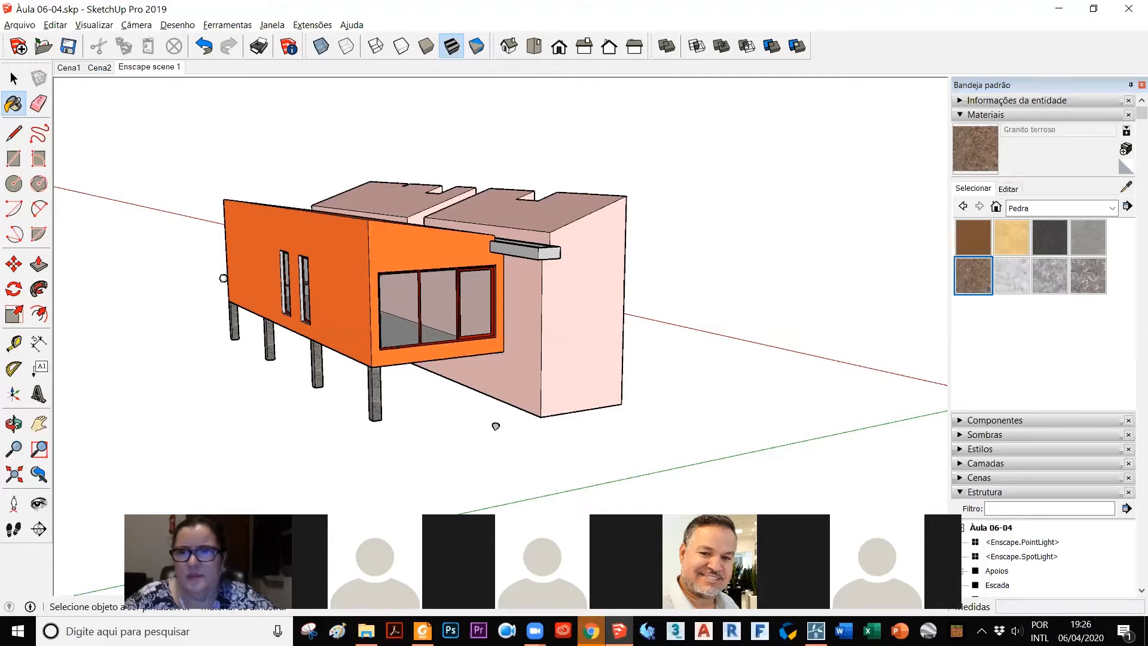
Step: Examine the colour, texture and opacity editing options for the Granito terroso material, then return to the Pedra swatches
click(1010, 190)
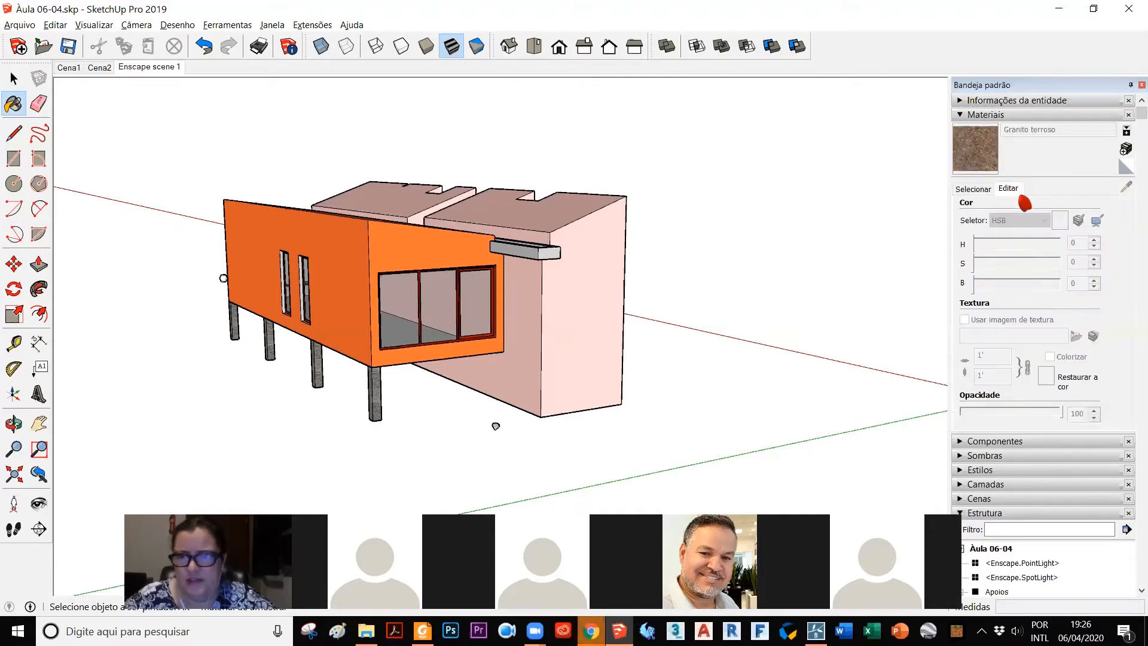
scroll(1021, 296, down, 3)
scroll(1021, 296, up, 3)
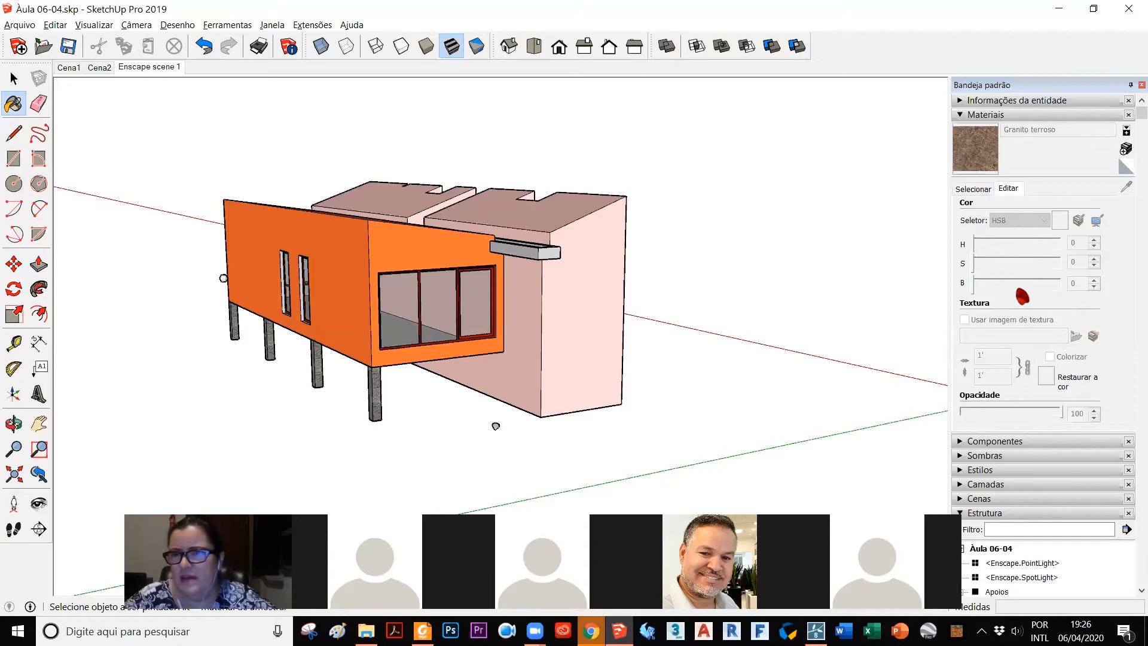
click(969, 149)
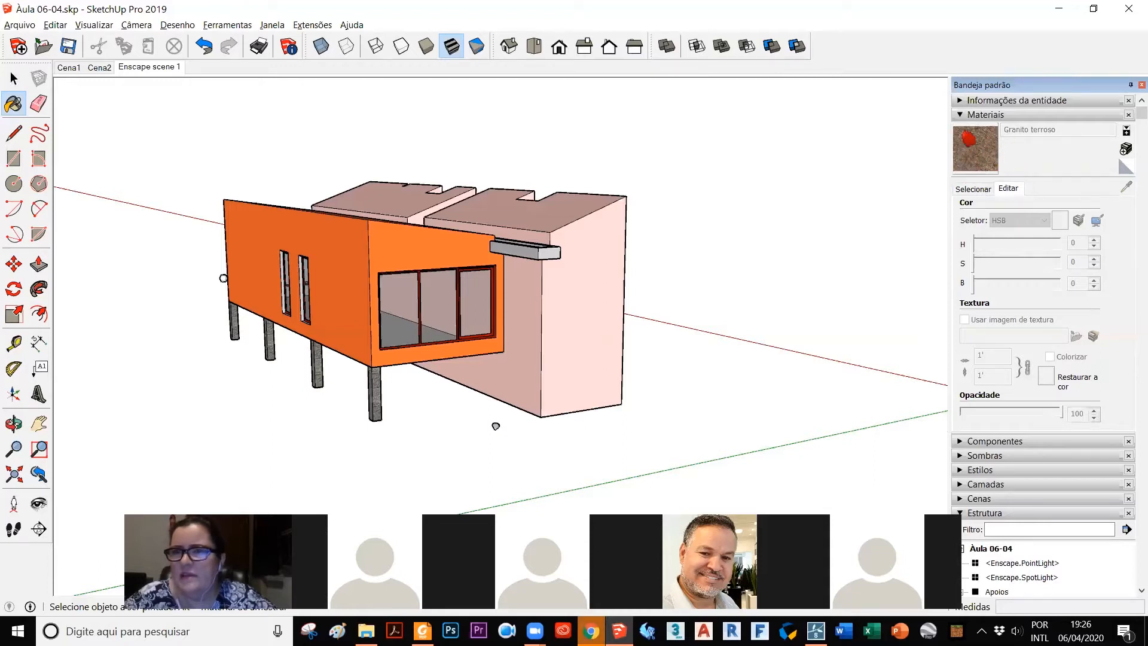
click(980, 189)
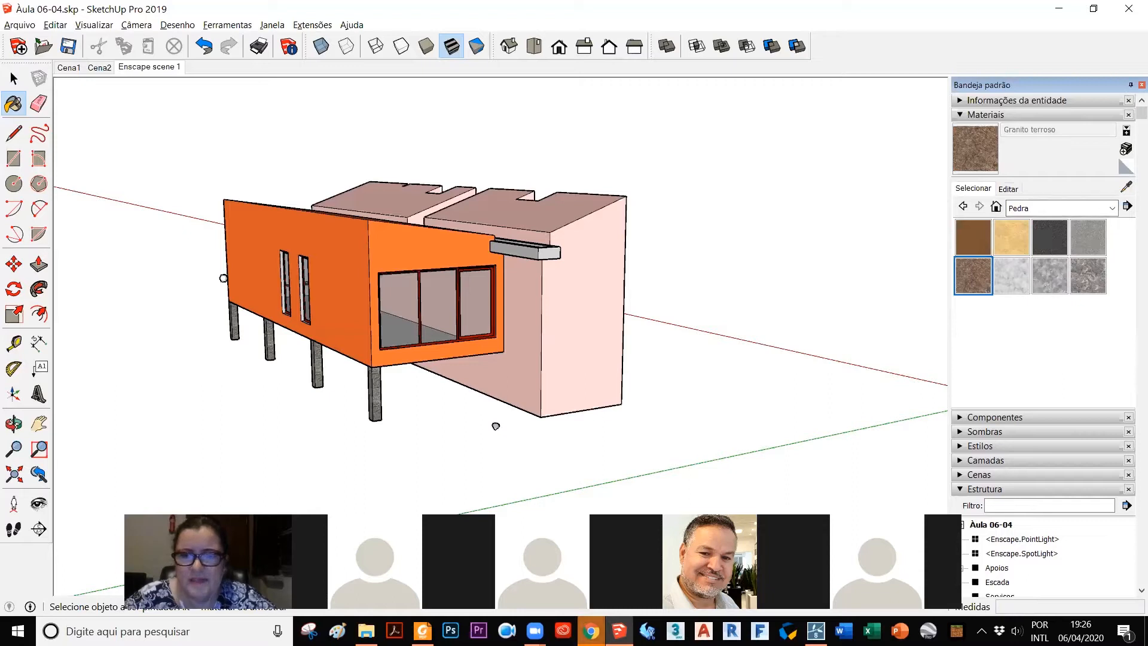
Step: Switch to Textures.com in Chrome, dismiss the password warning and look through the home page down to the Photo Textures categories
click(591, 565)
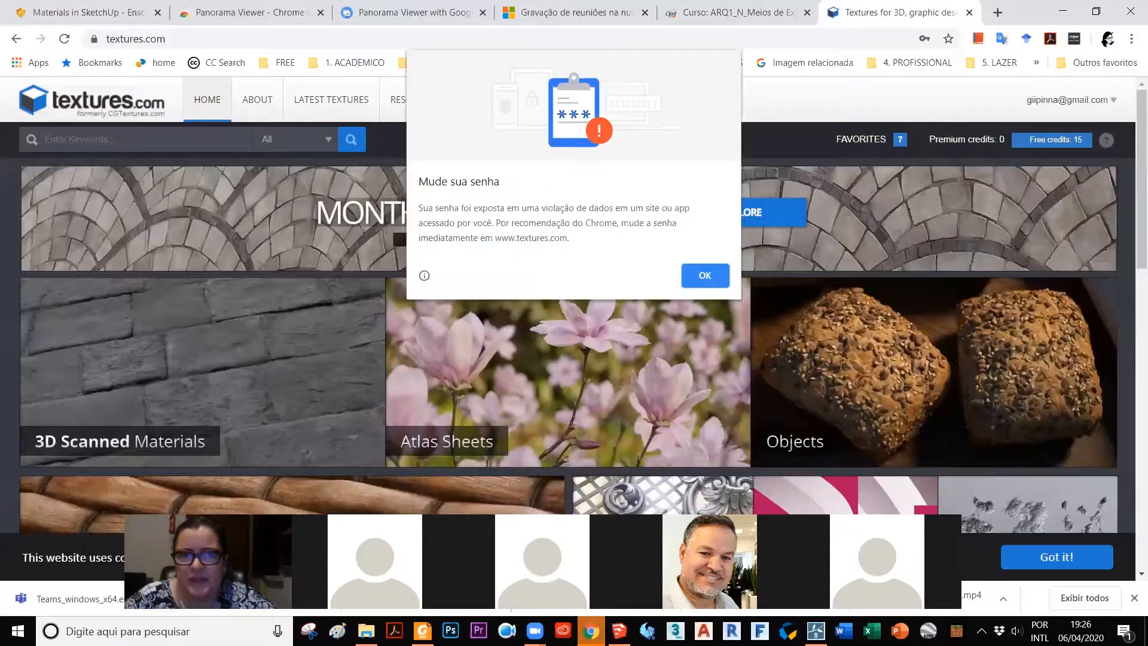
click(710, 279)
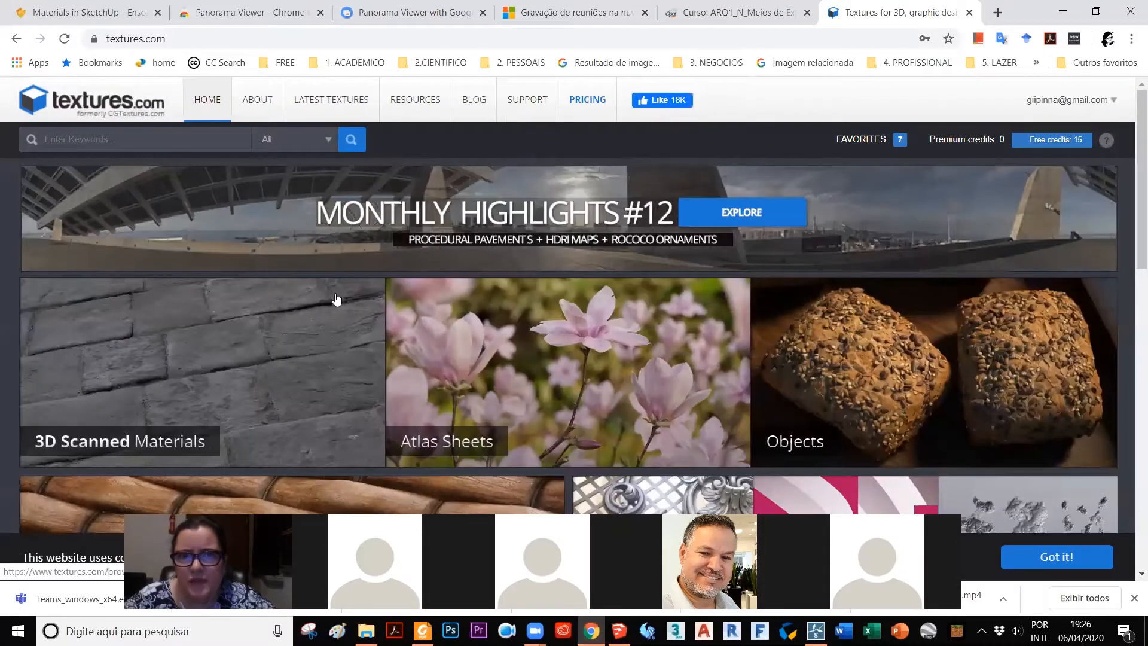
scroll(358, 235, down, 2)
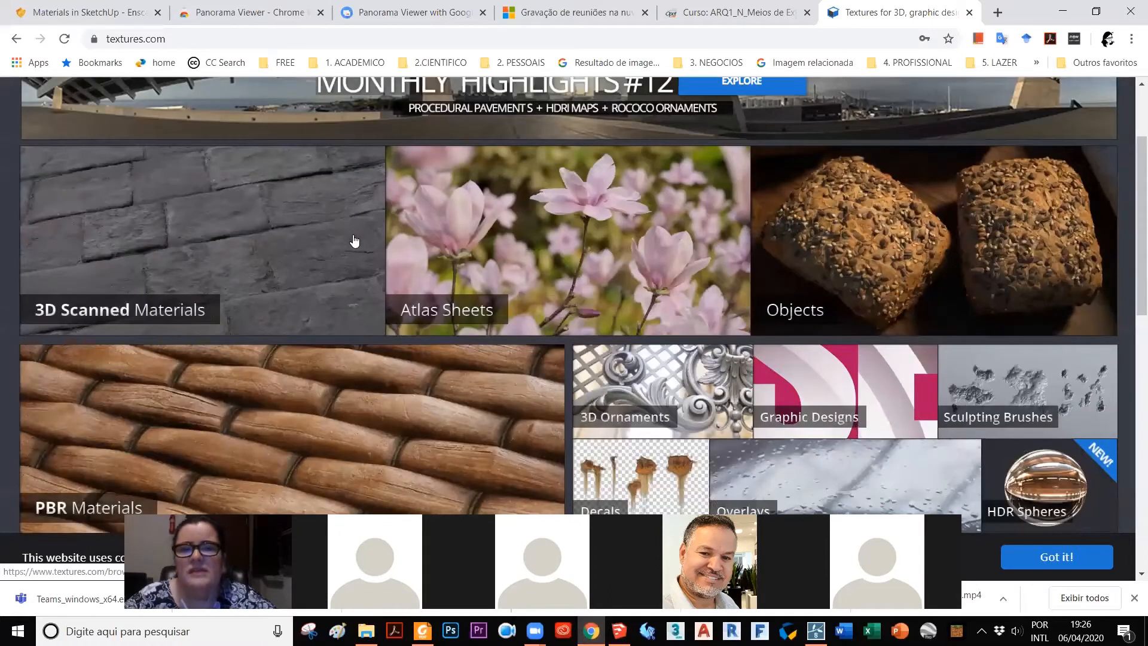
scroll(338, 244, up, 2)
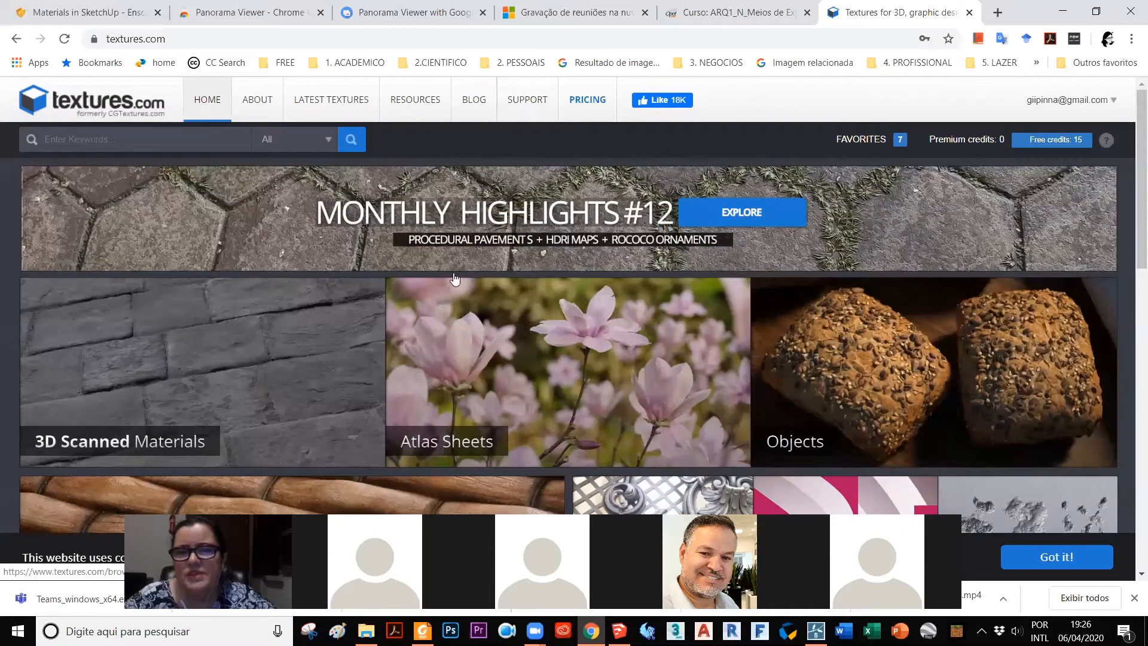
scroll(458, 278, down, 6)
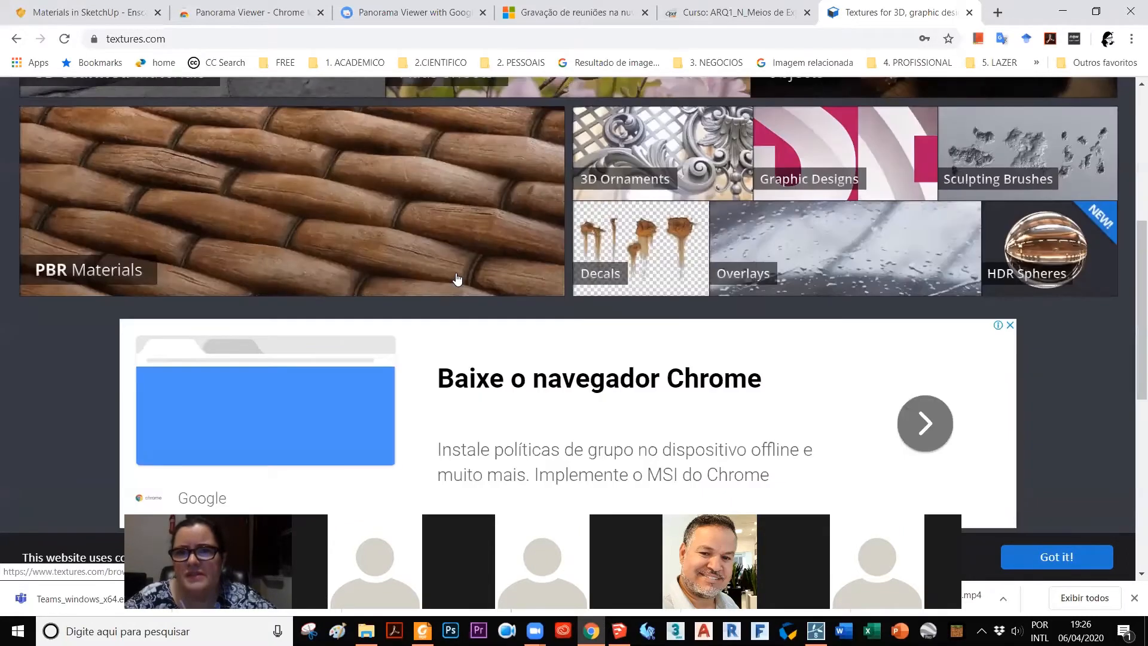
scroll(454, 280, up, 5)
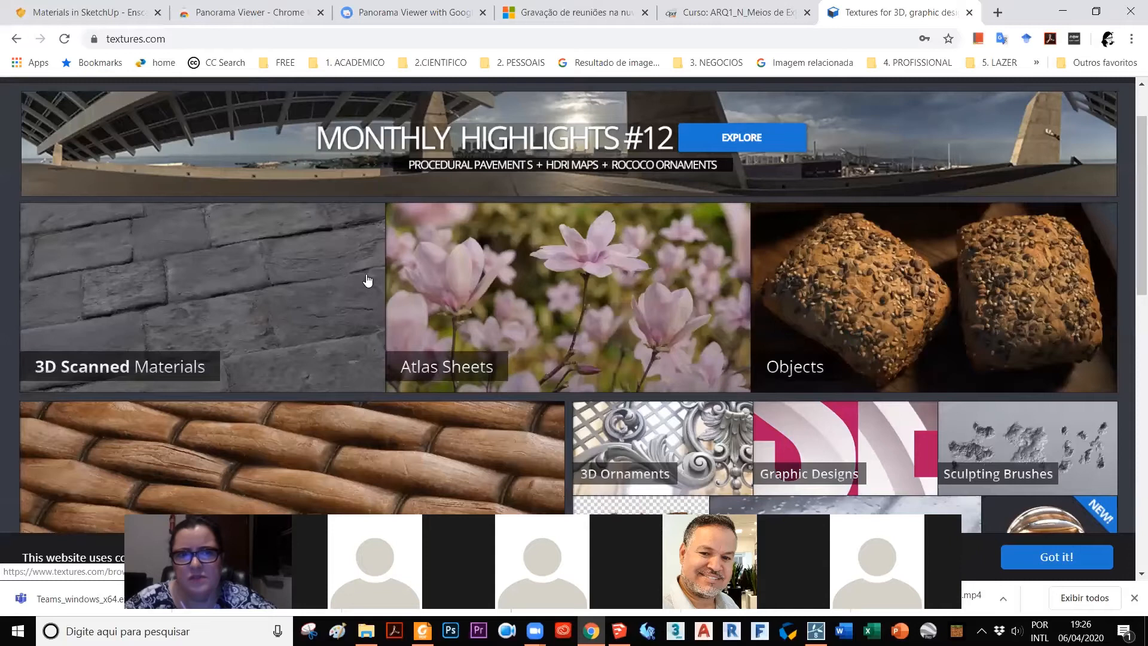
scroll(368, 280, down, 10)
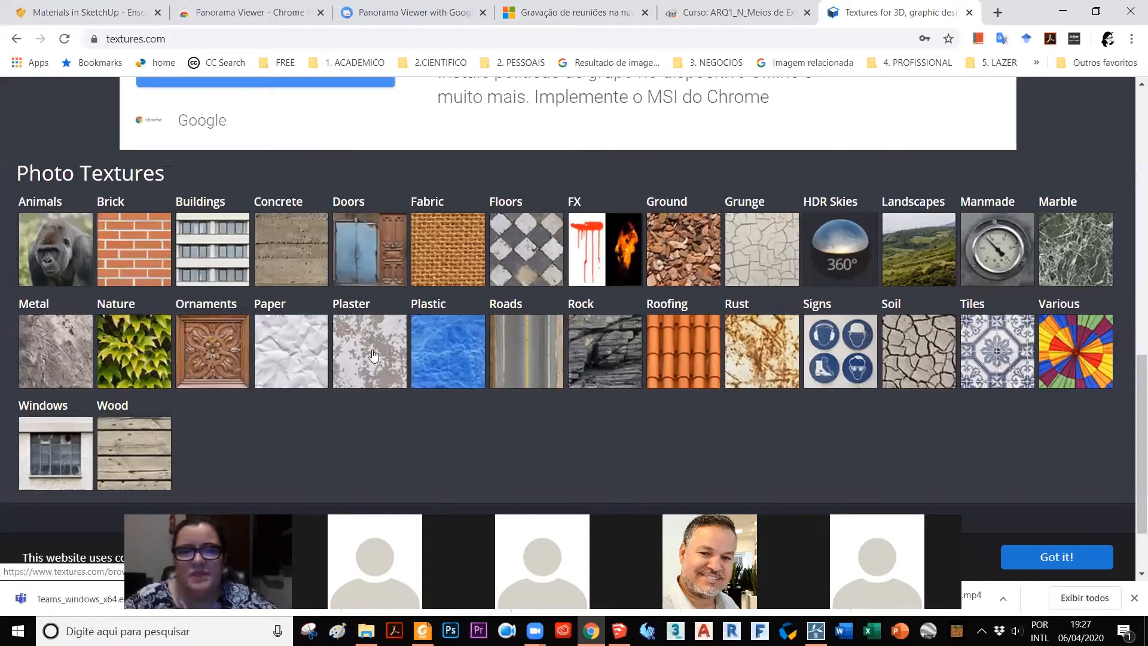
Step: Open the Brick category of photo textures and look through its subcategories
click(123, 230)
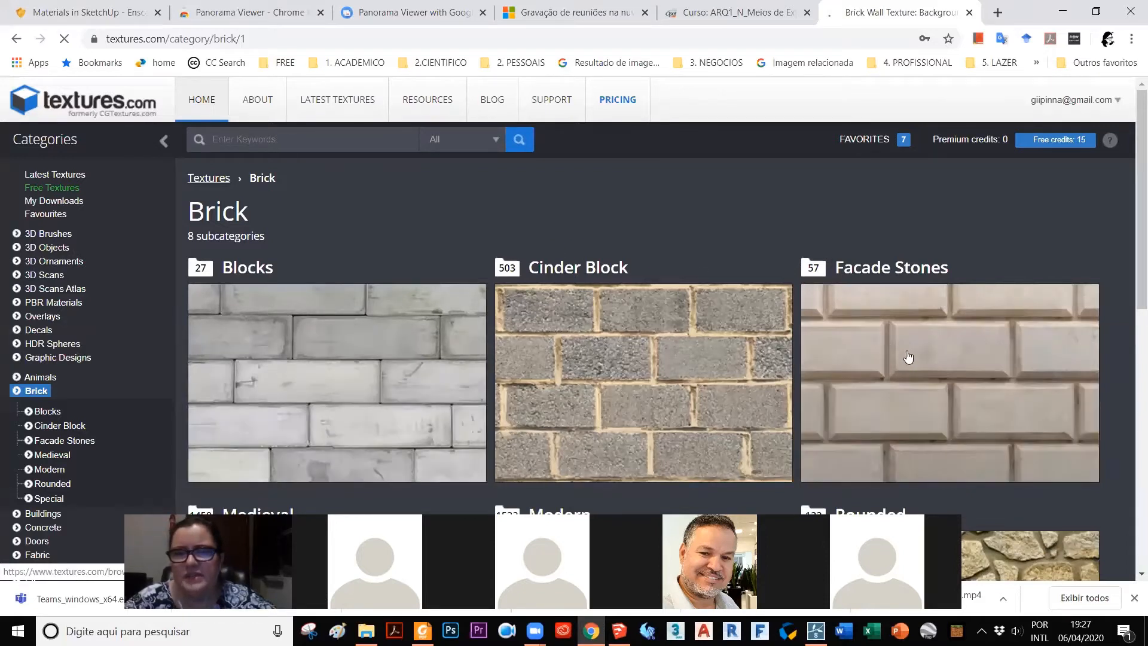
scroll(655, 179, down, 3)
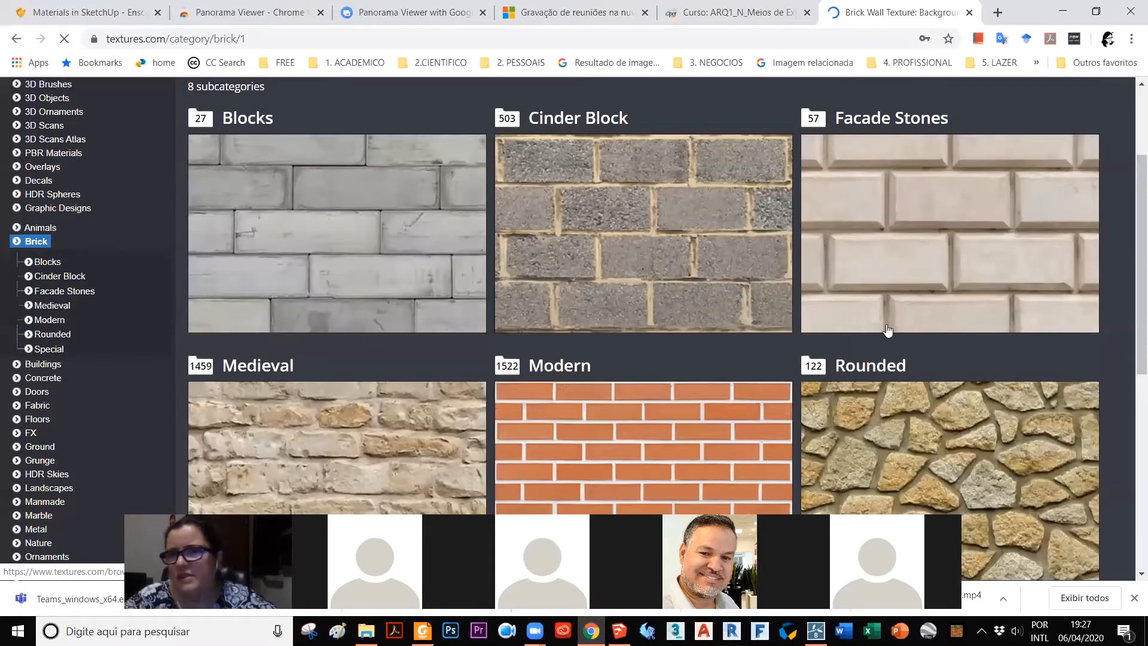
scroll(592, 293, down, 4)
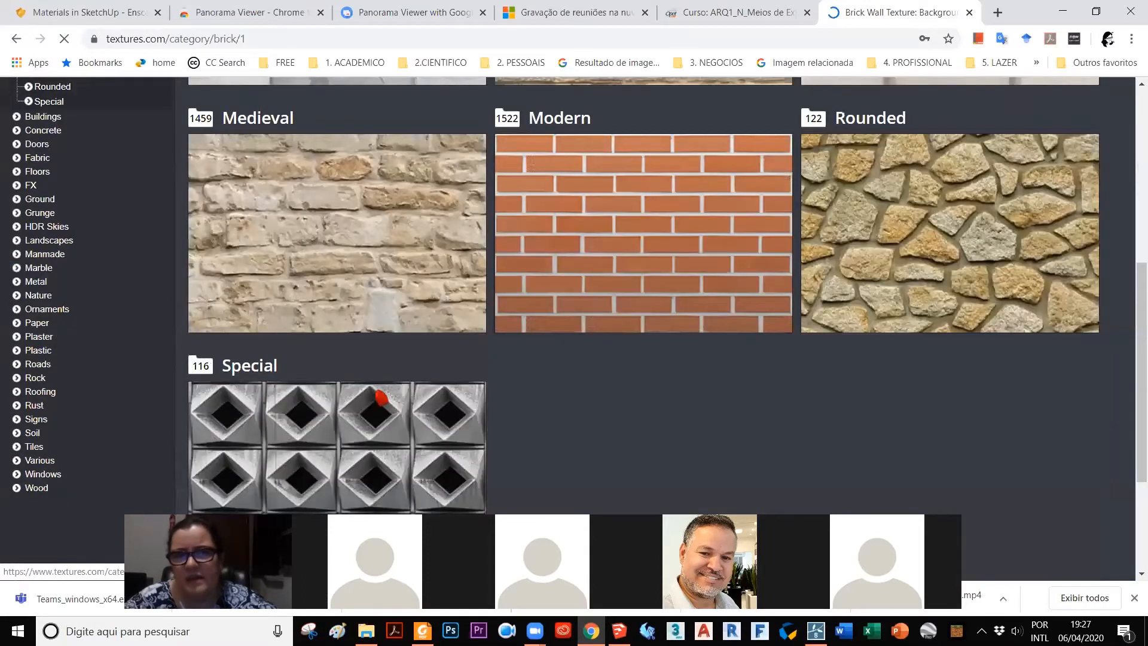
scroll(371, 388, up, 4)
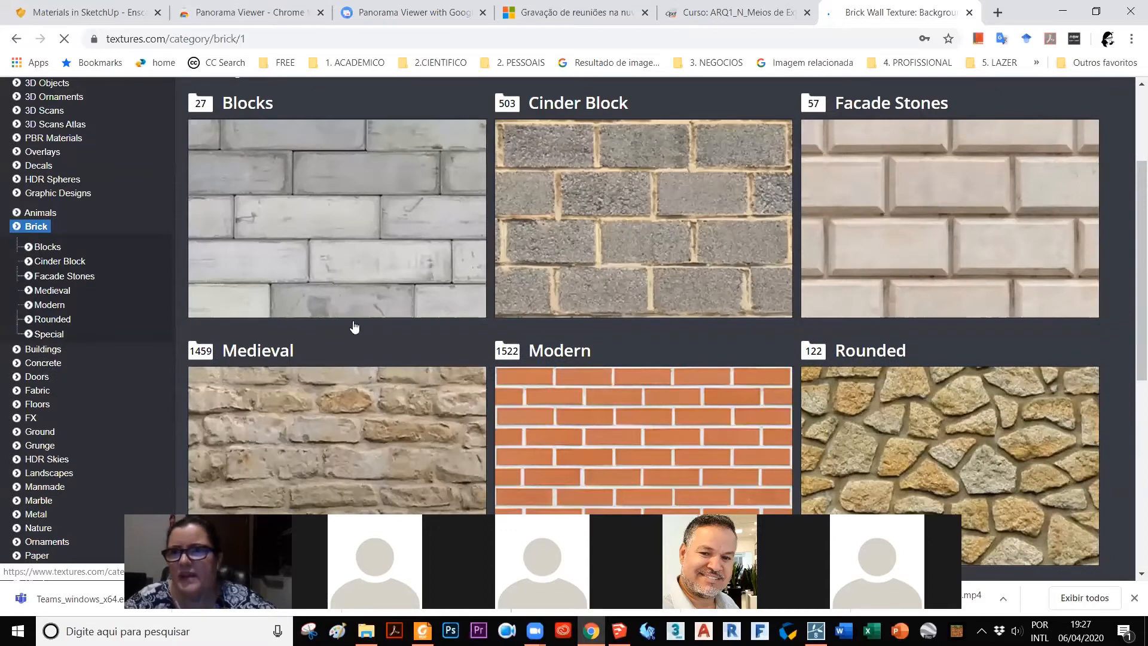
scroll(342, 230, up, 3)
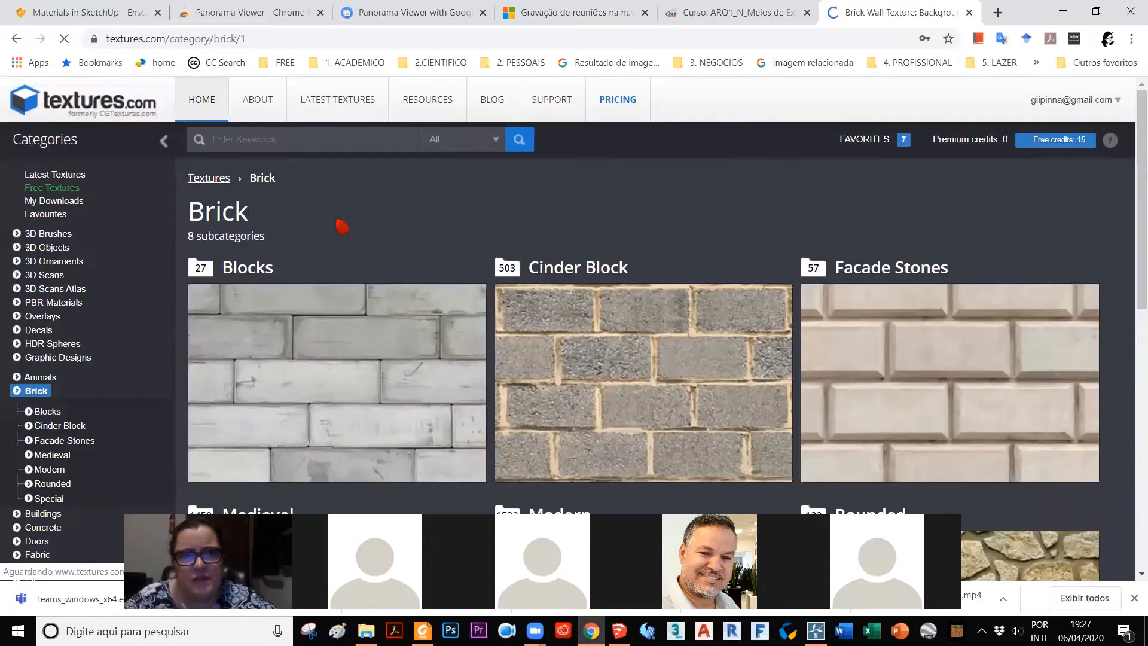
scroll(569, 128, down, 3)
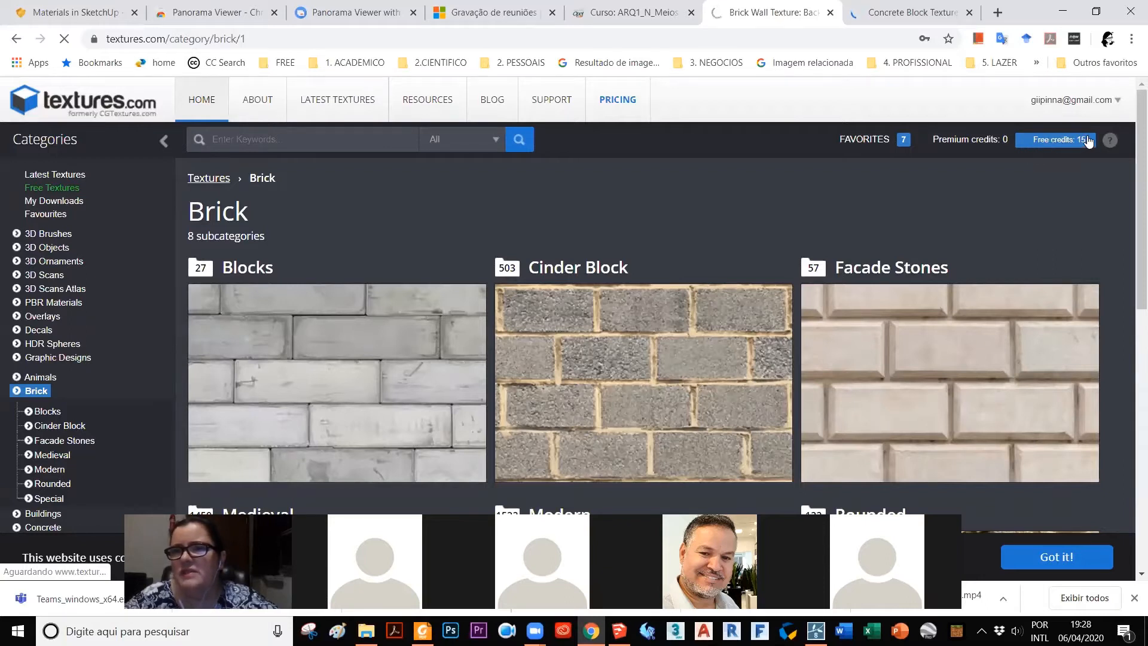
scroll(593, 212, down, 1)
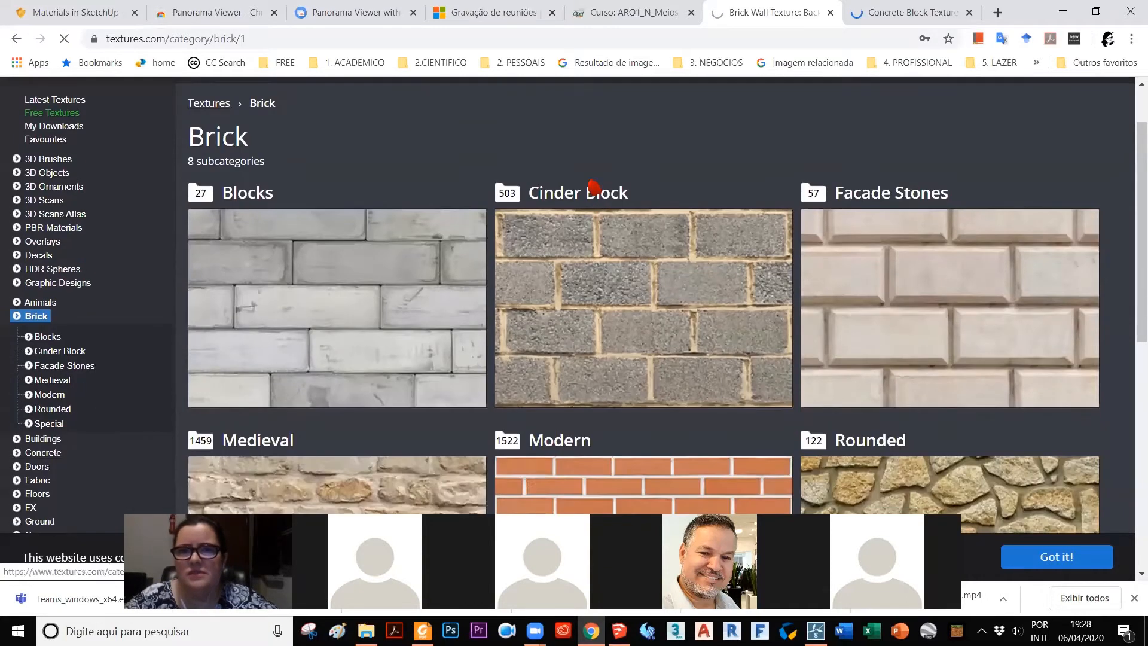
scroll(594, 186, down, 2)
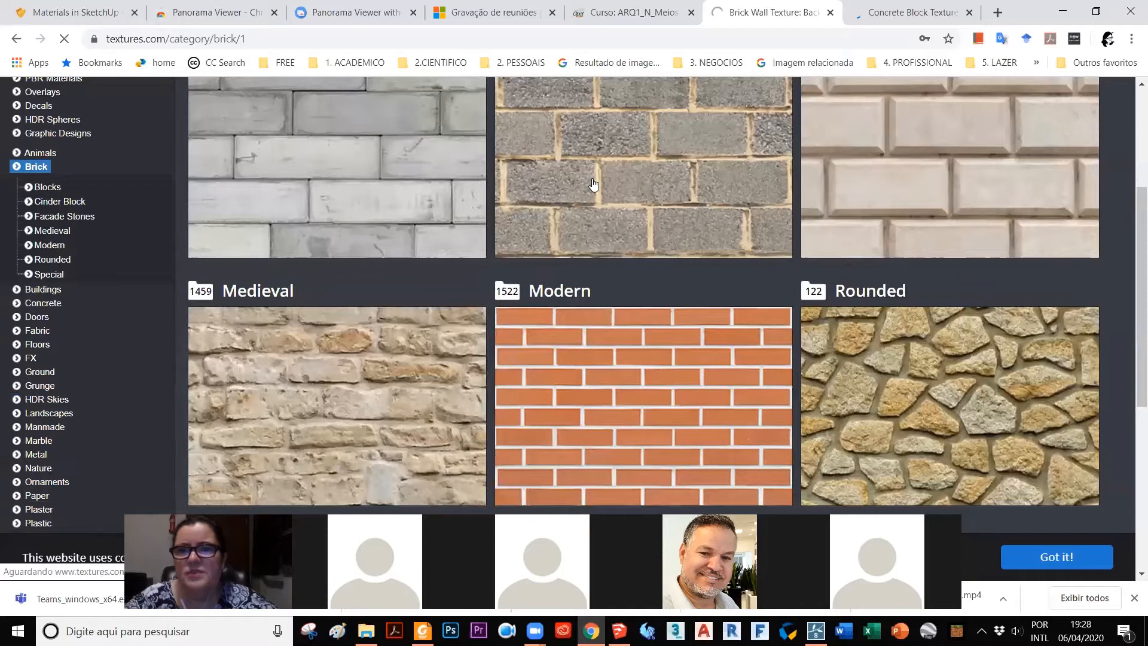
Step: Go to the Blocks subcategory page in the other browser tab and look through its concrete block textures
click(906, 22)
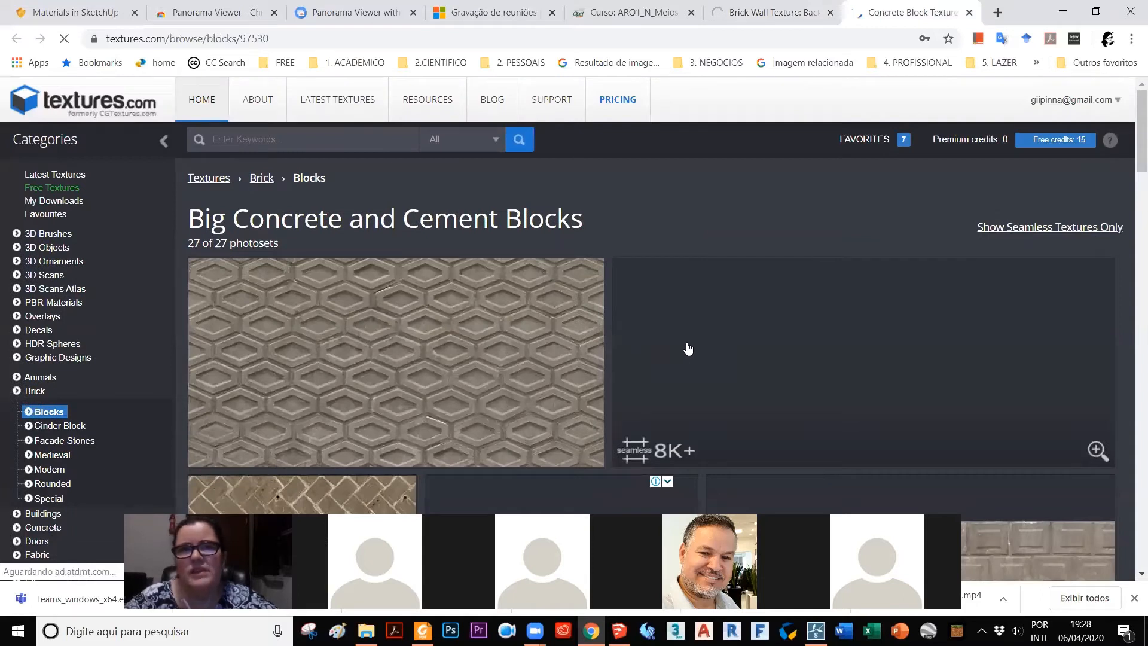
click(695, 260)
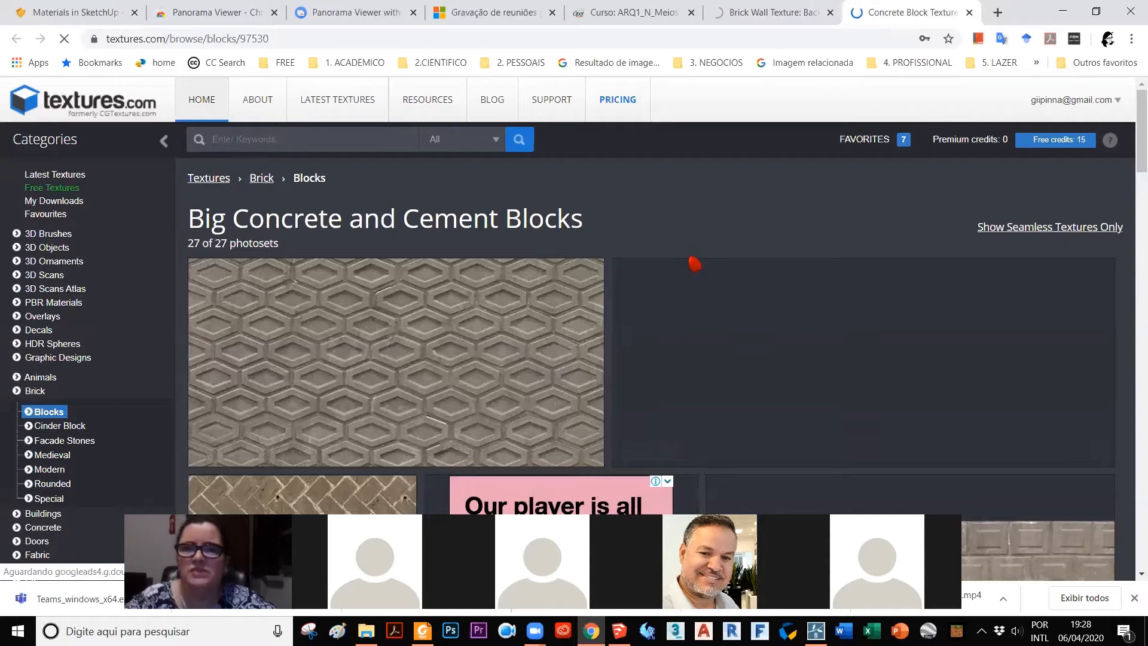
scroll(675, 248, down, 4)
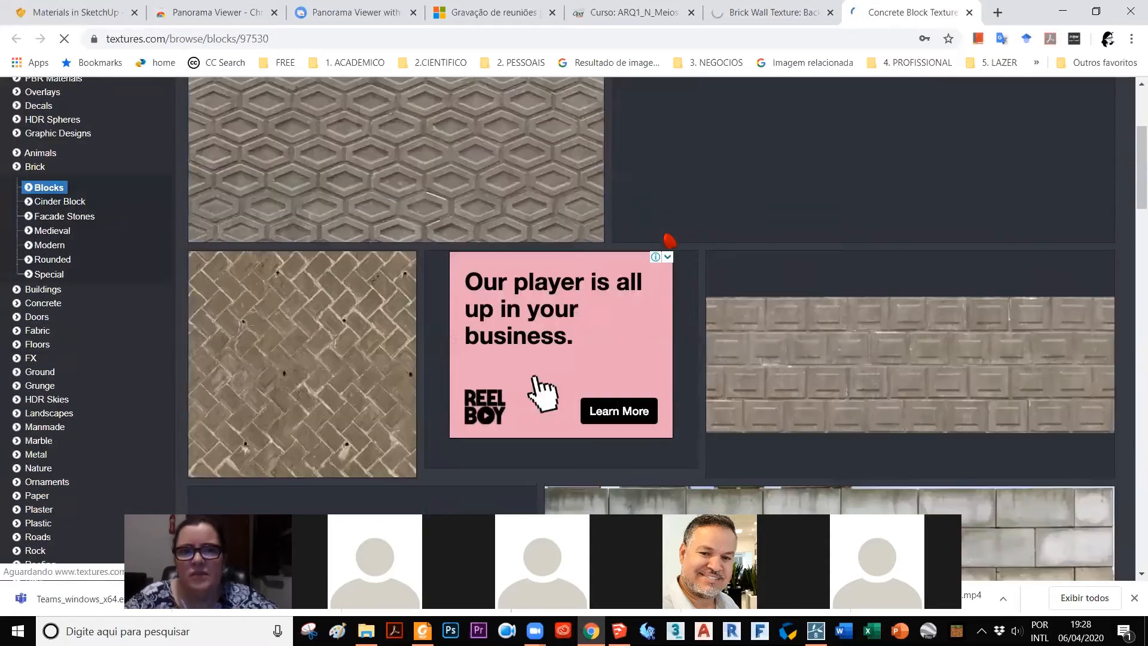
scroll(666, 237, down, 2)
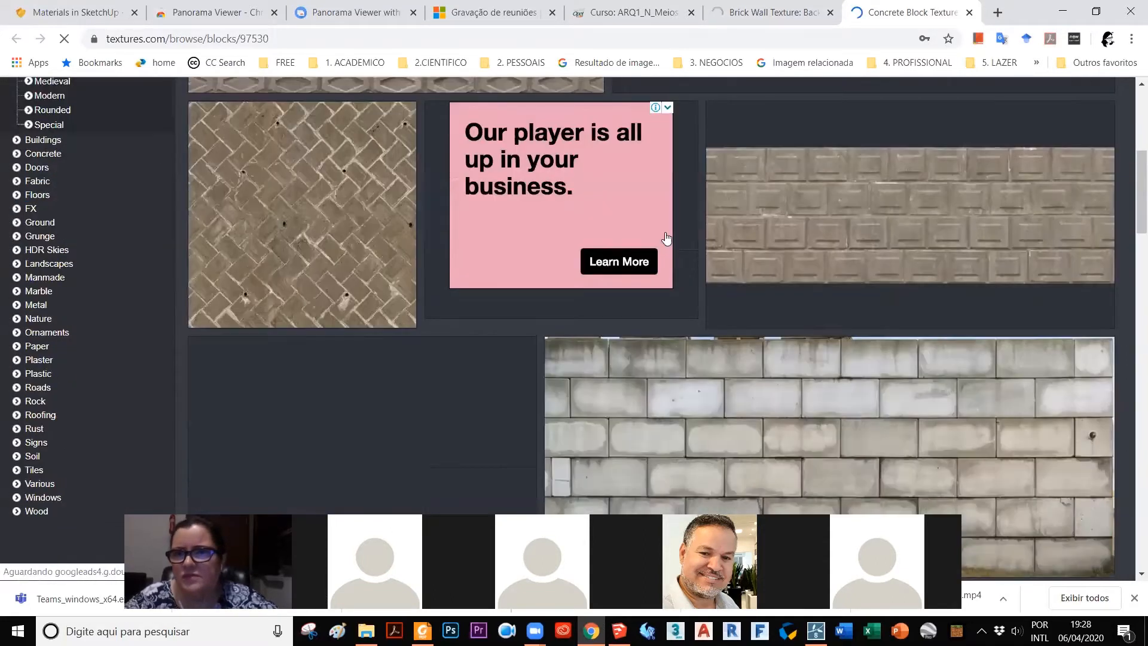
scroll(666, 238, down, 5)
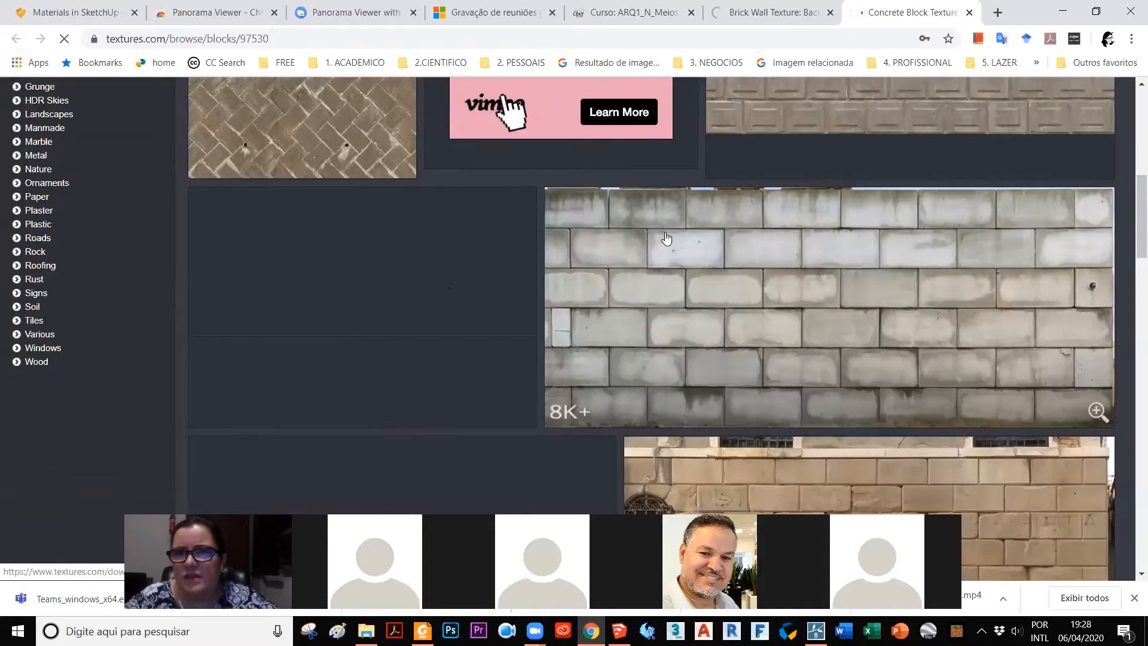
scroll(665, 238, up, 6)
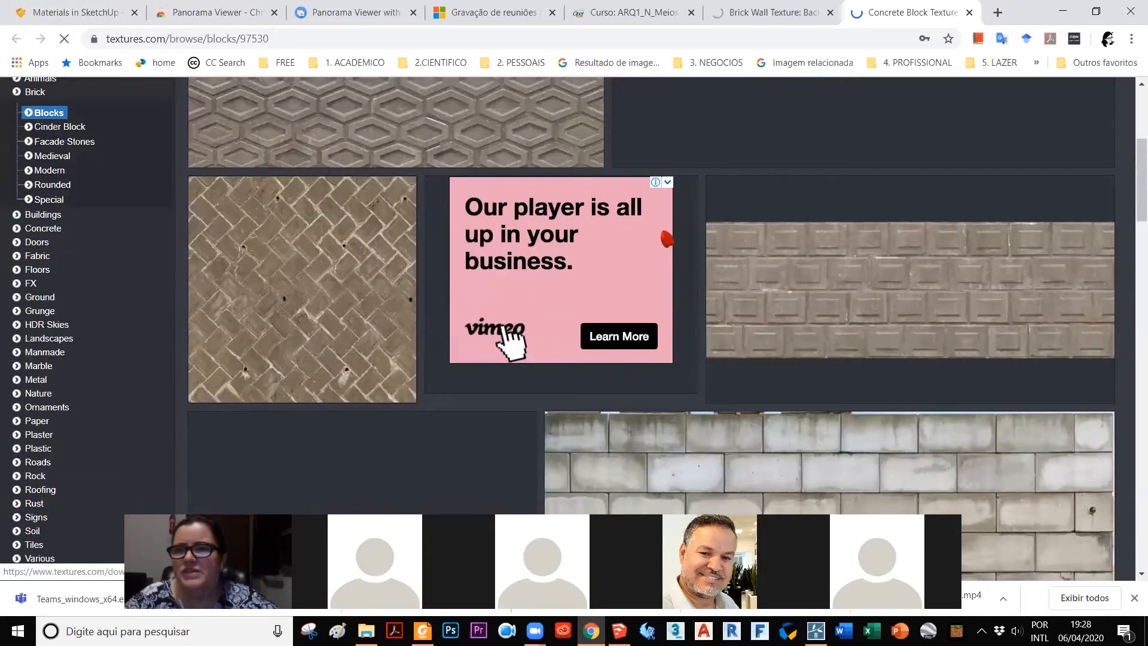
scroll(980, 227, up, 5)
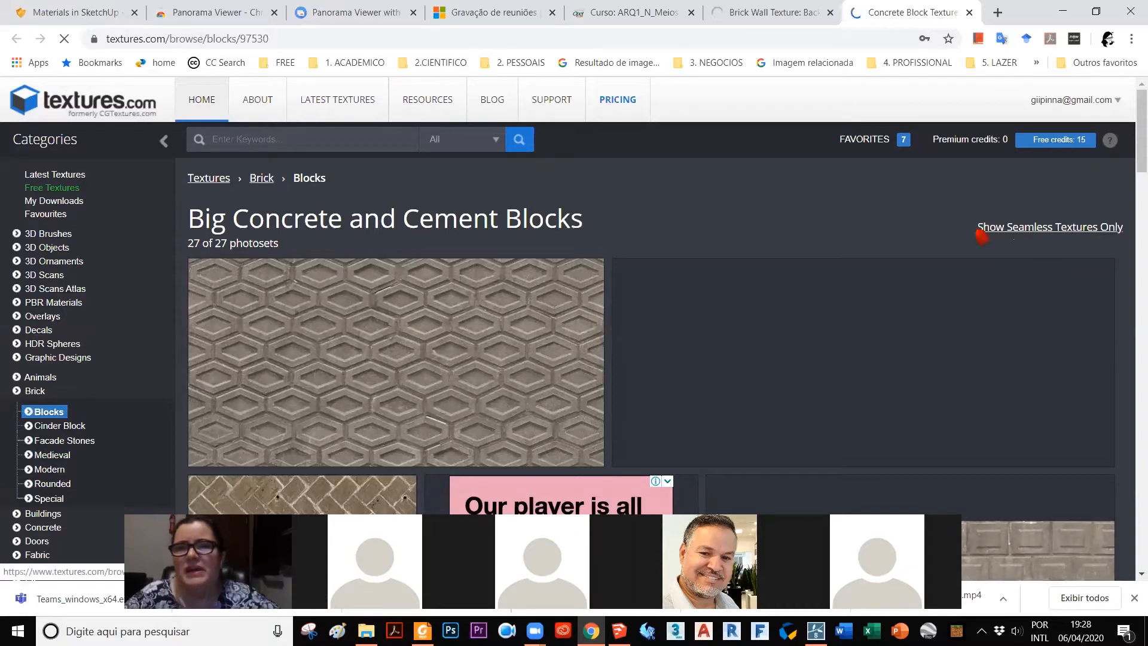
Step: Request only seamless textures in the Blocks subcategory and look through the concrete and cement block photosets
click(1012, 238)
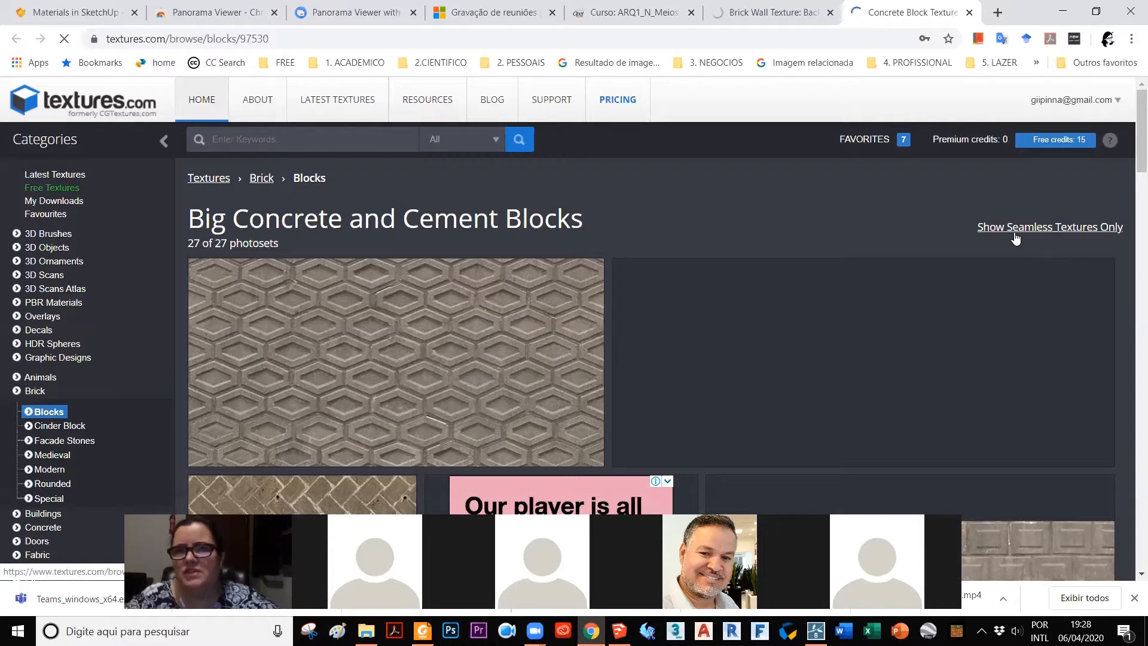
scroll(827, 241, down, 3)
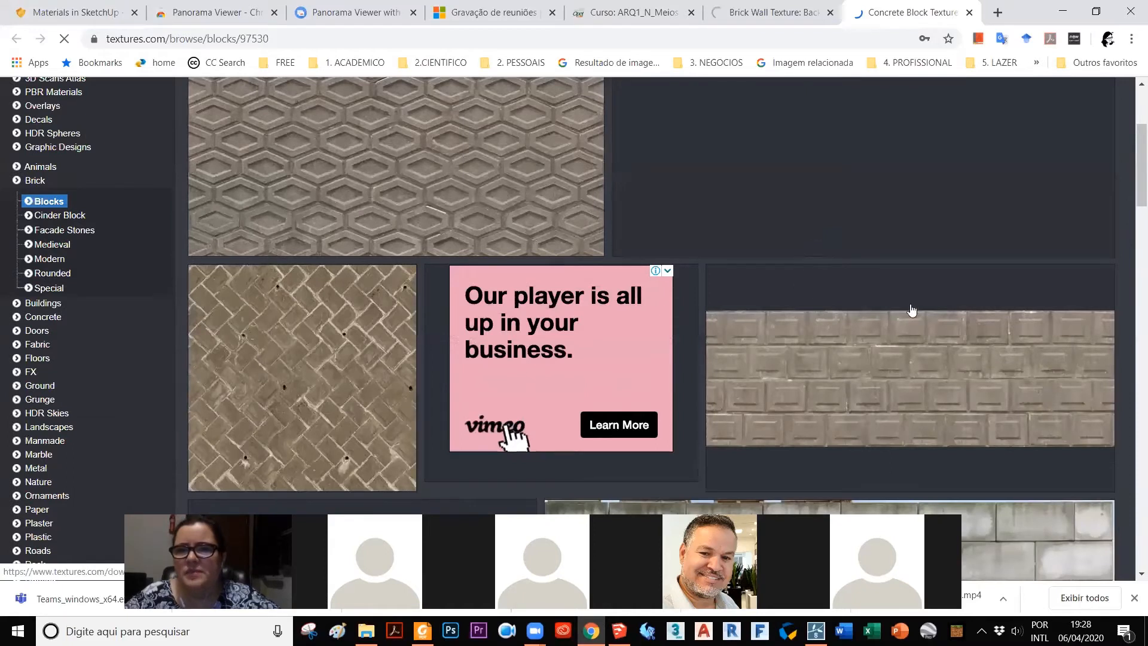
scroll(692, 278, down, 8)
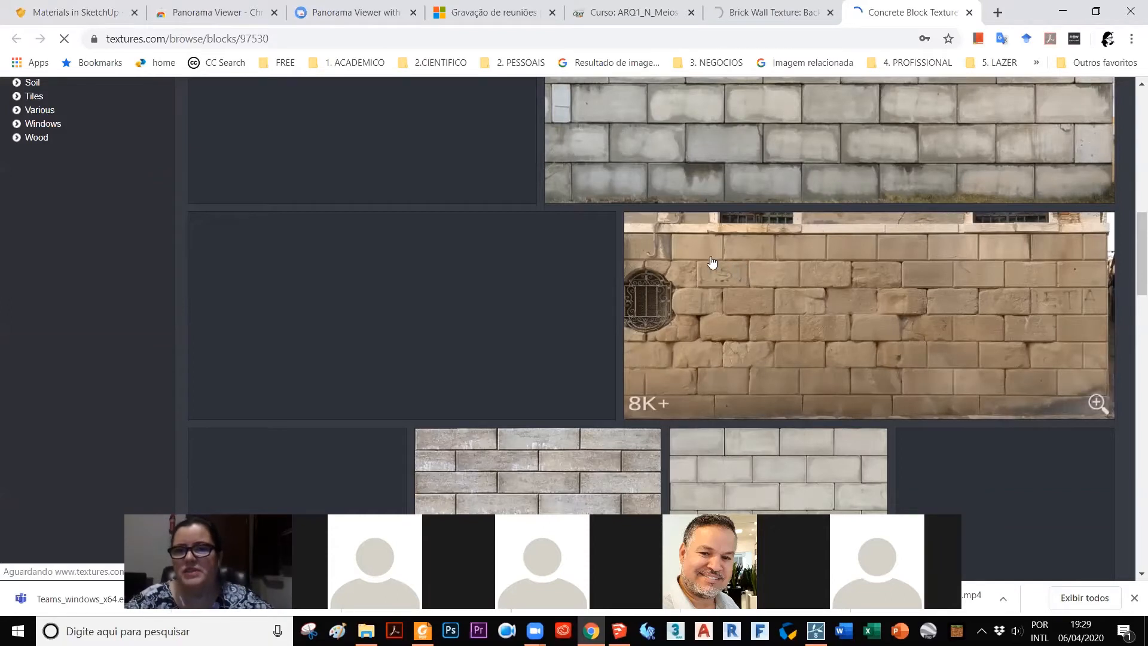
scroll(711, 257, down, 3)
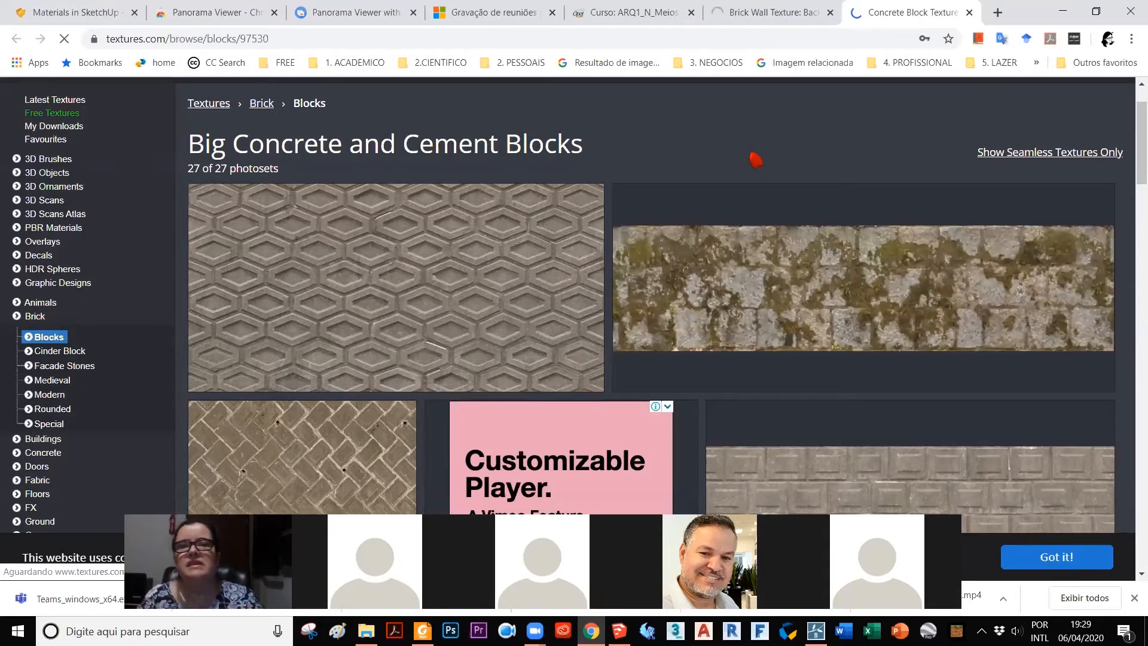
Step: Close the Brick Wall Texture browser tab and look further through the concrete block textures
click(777, 17)
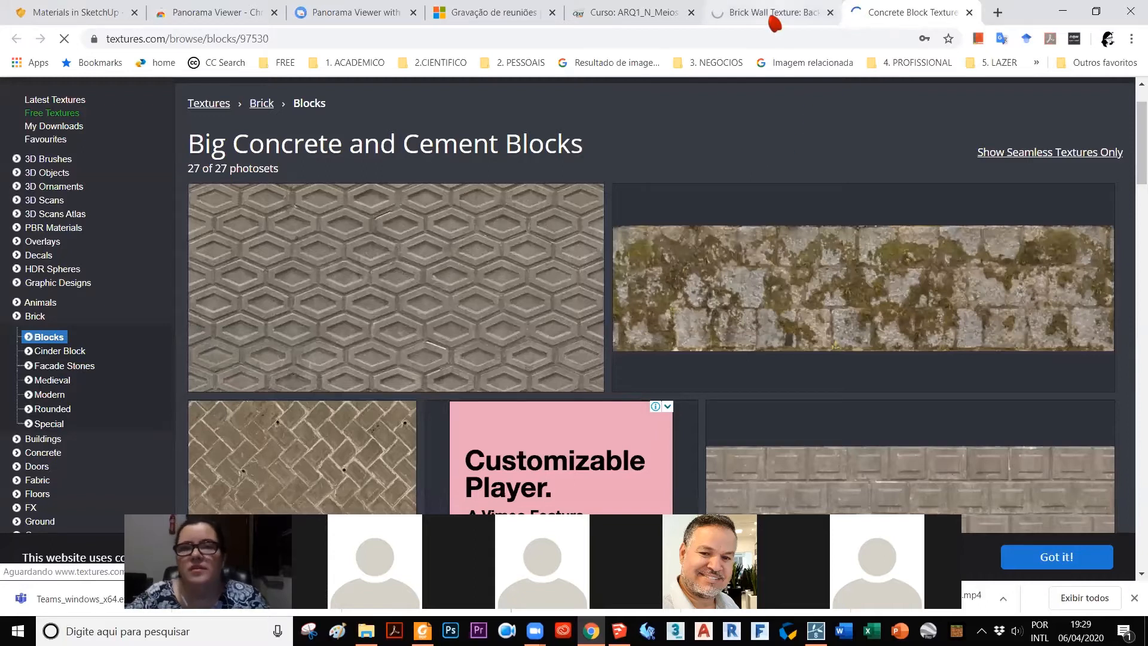
key(ctrl+w)
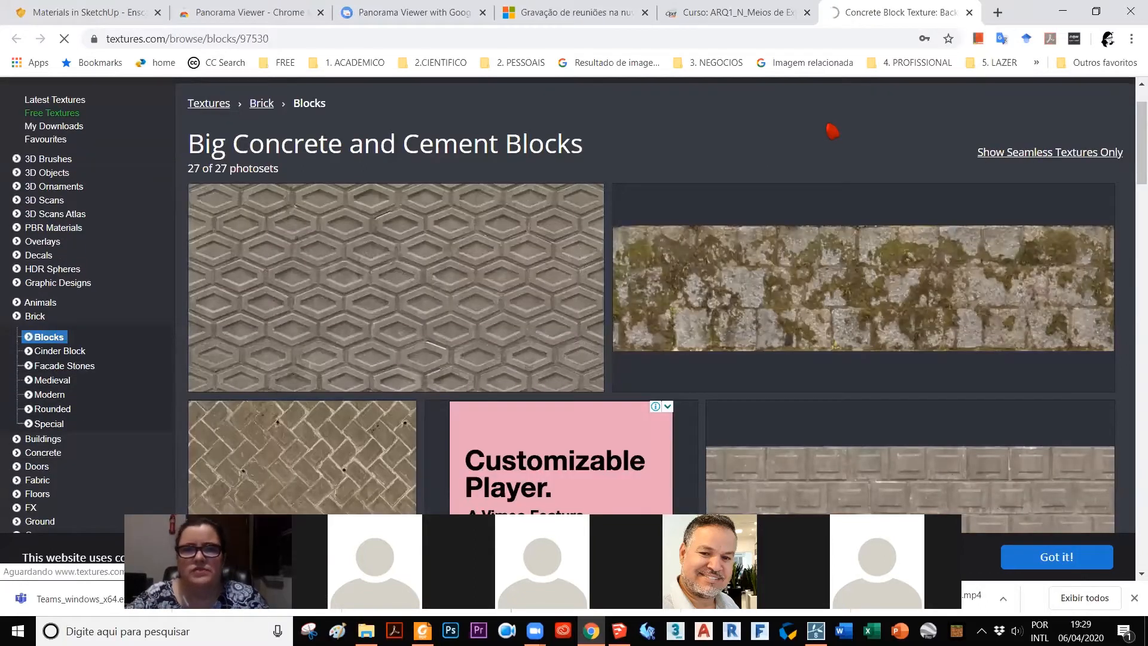
scroll(802, 114, down, 3)
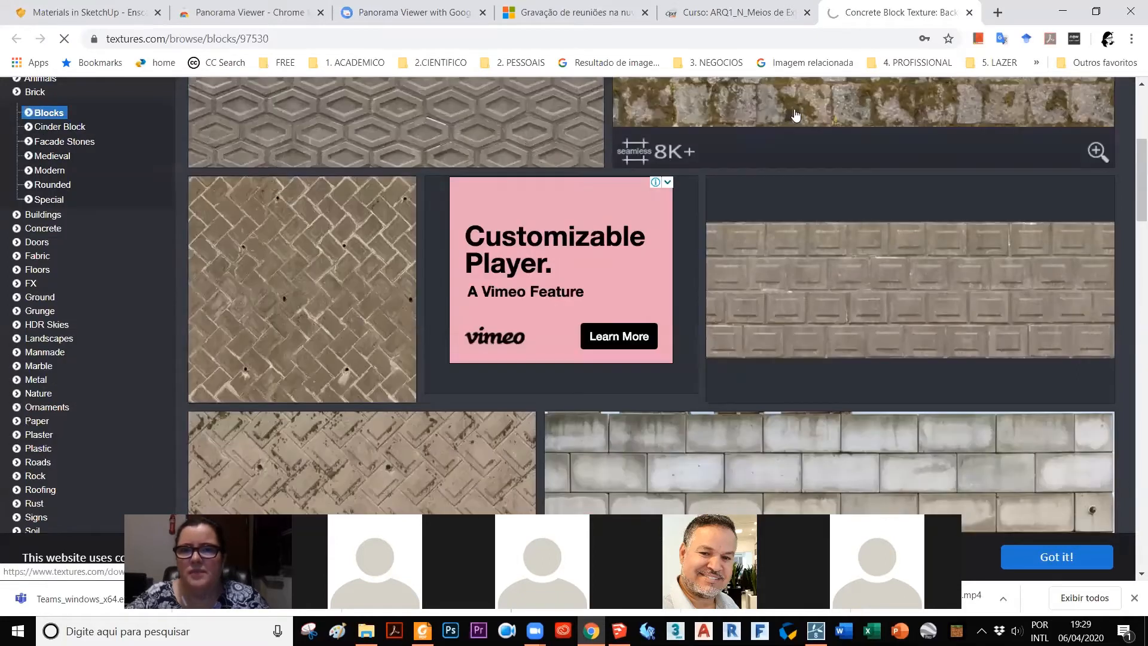
scroll(673, 210, down, 3)
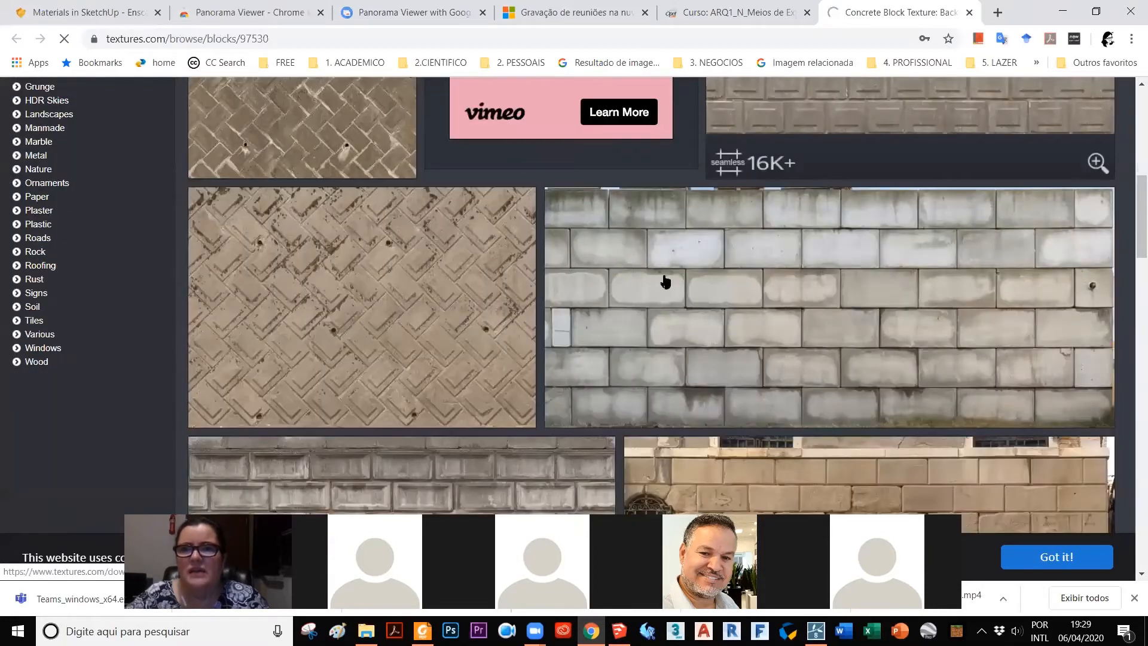
scroll(668, 281, up, 6)
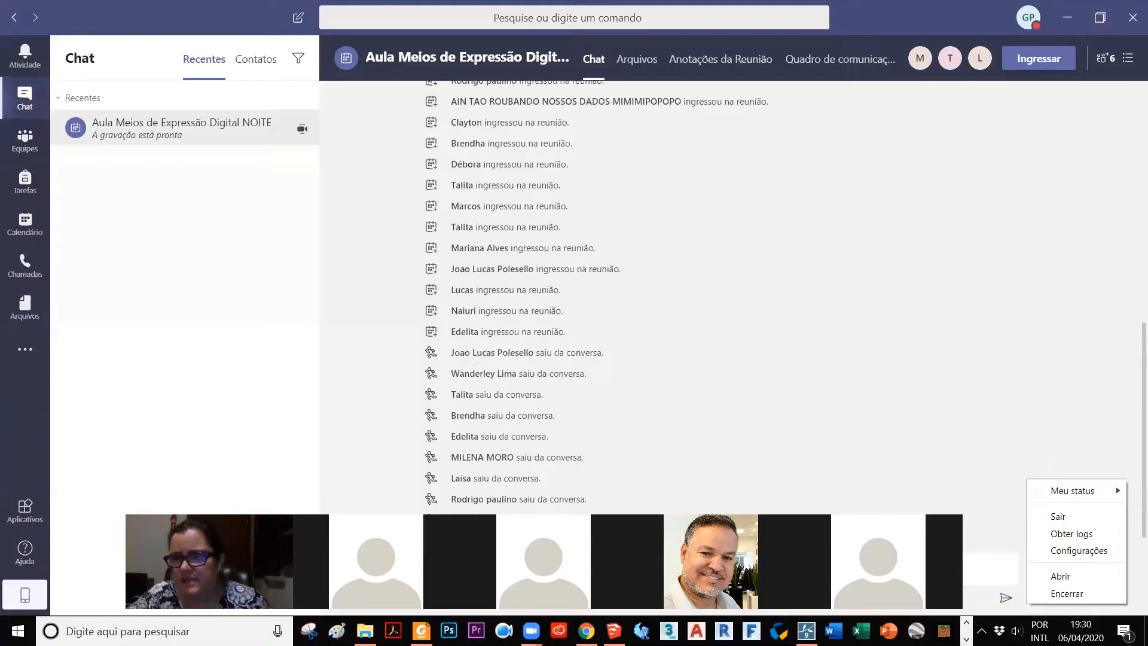
Step: Close the Microsoft Teams window and return to Chrome
click(982, 631)
right_click(996, 599)
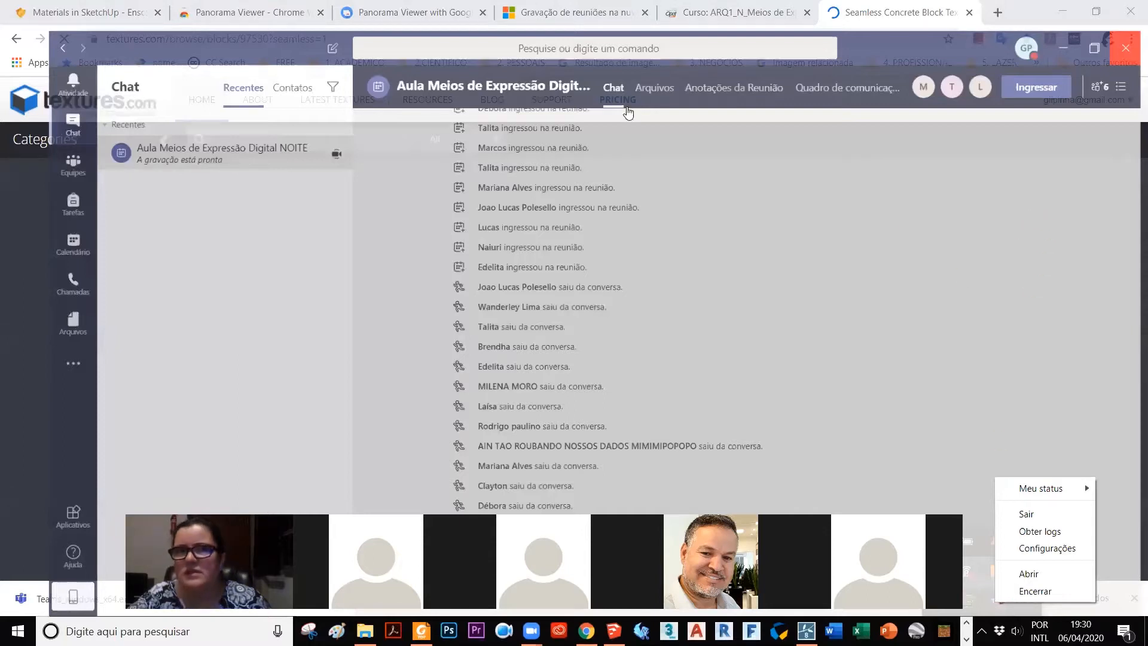
Step: Find the SketchUp Texture Club site from a new browser tab and open its home page
click(997, 12)
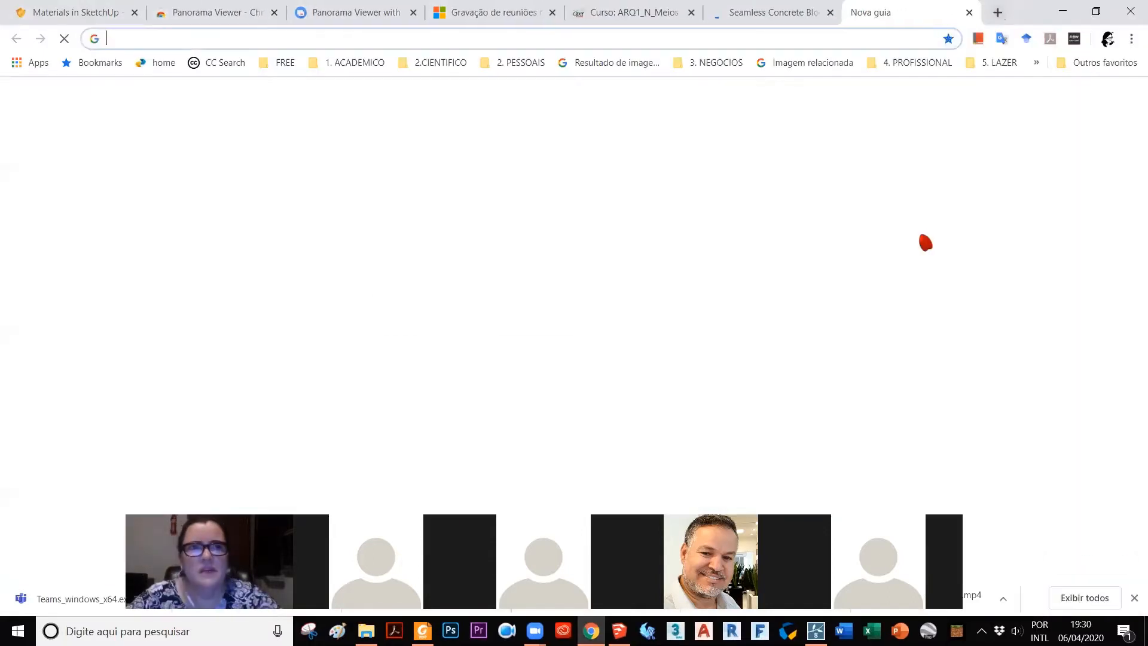
text(sketch)
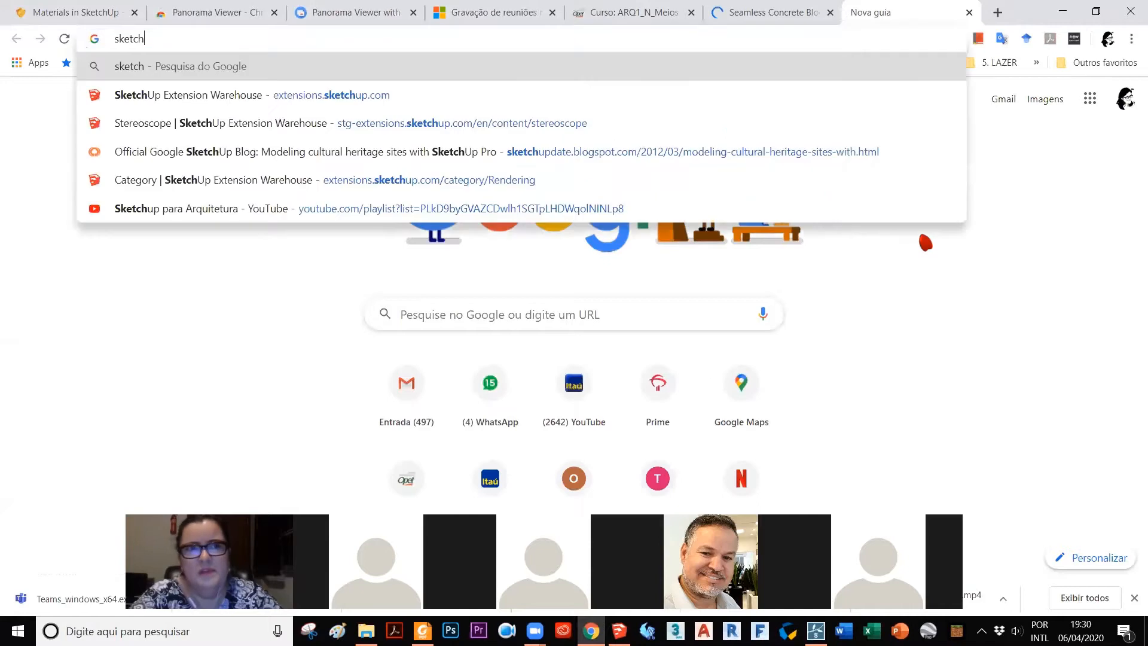
text(up texture cl)
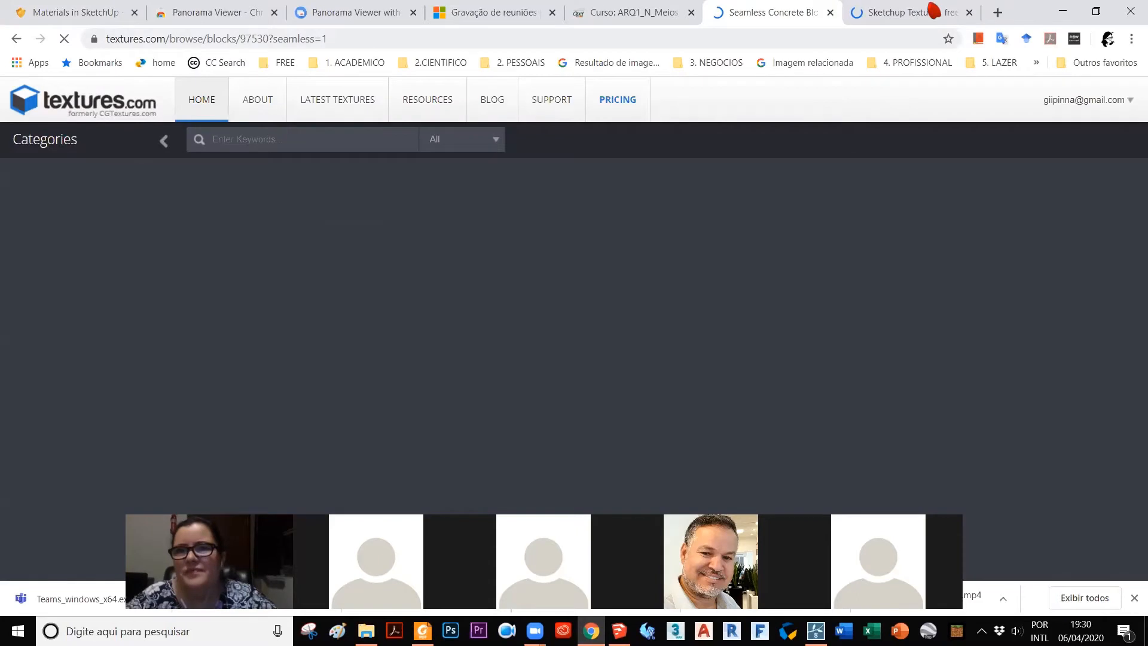
click(931, 7)
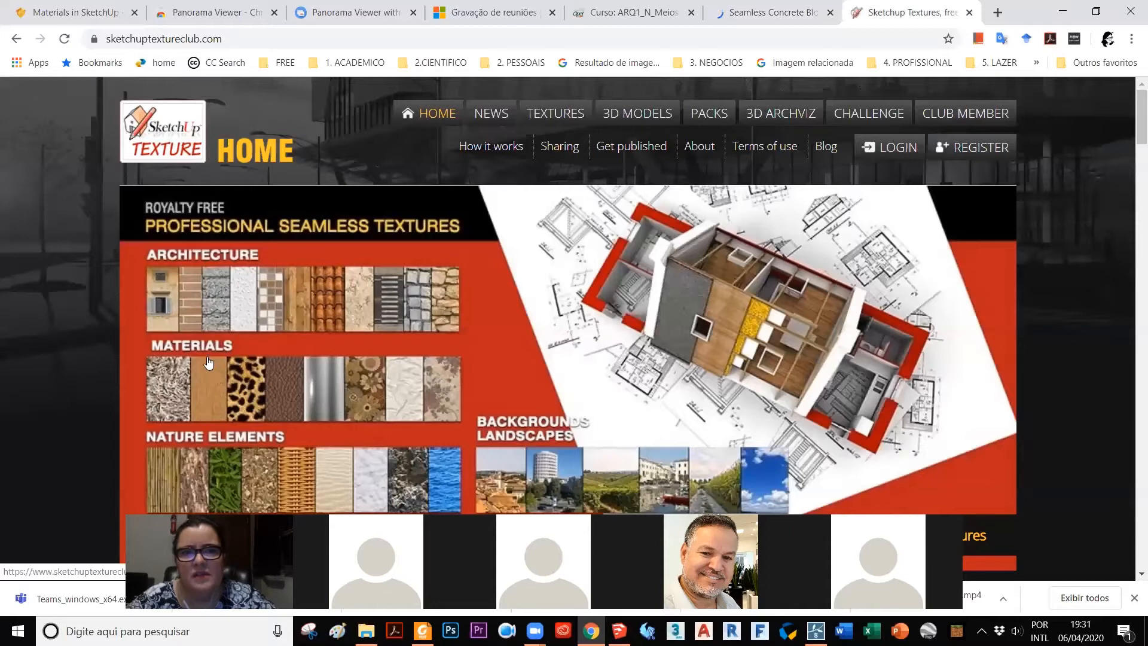
Step: Open the site's Architecture textures category and look through its subcategories
click(215, 305)
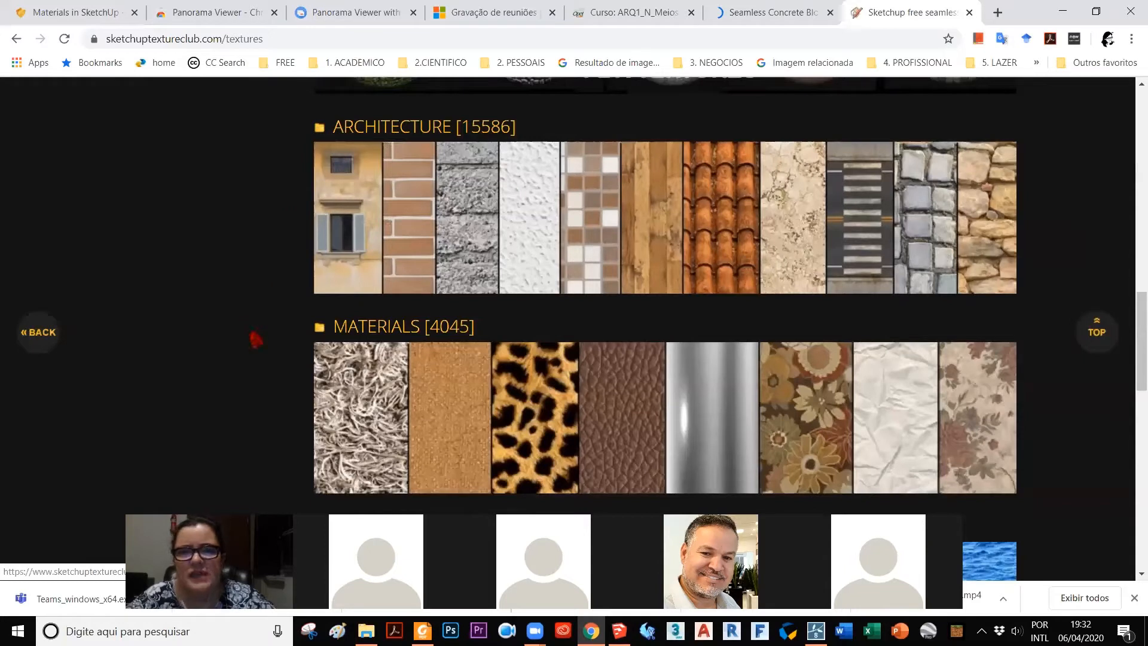
click(446, 233)
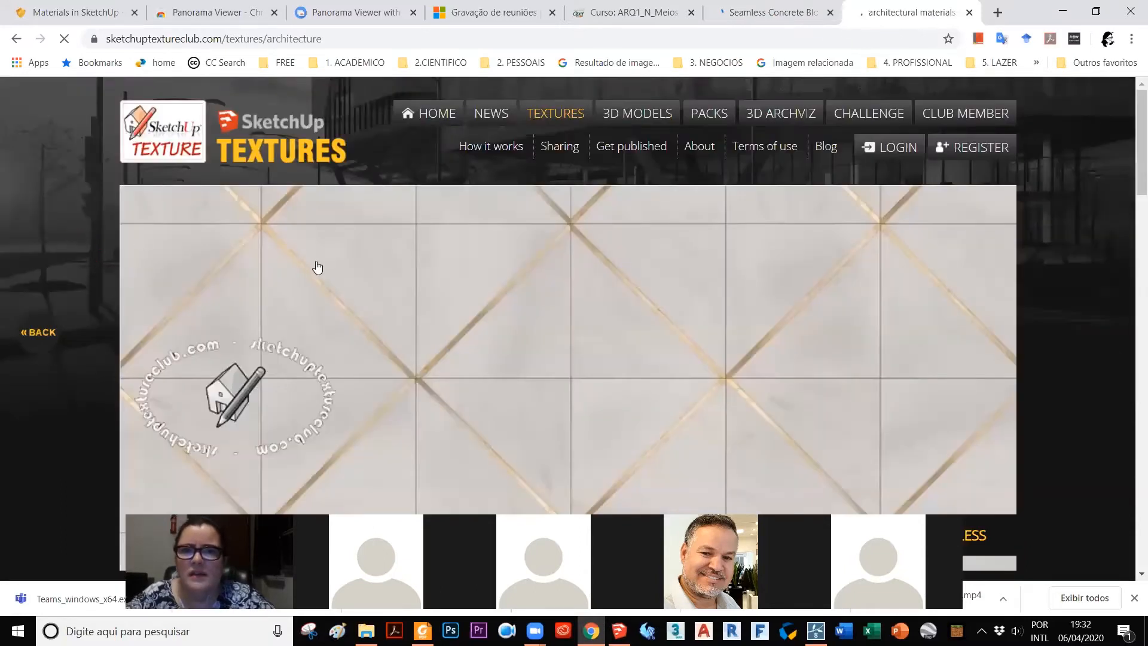
scroll(324, 211, down, 8)
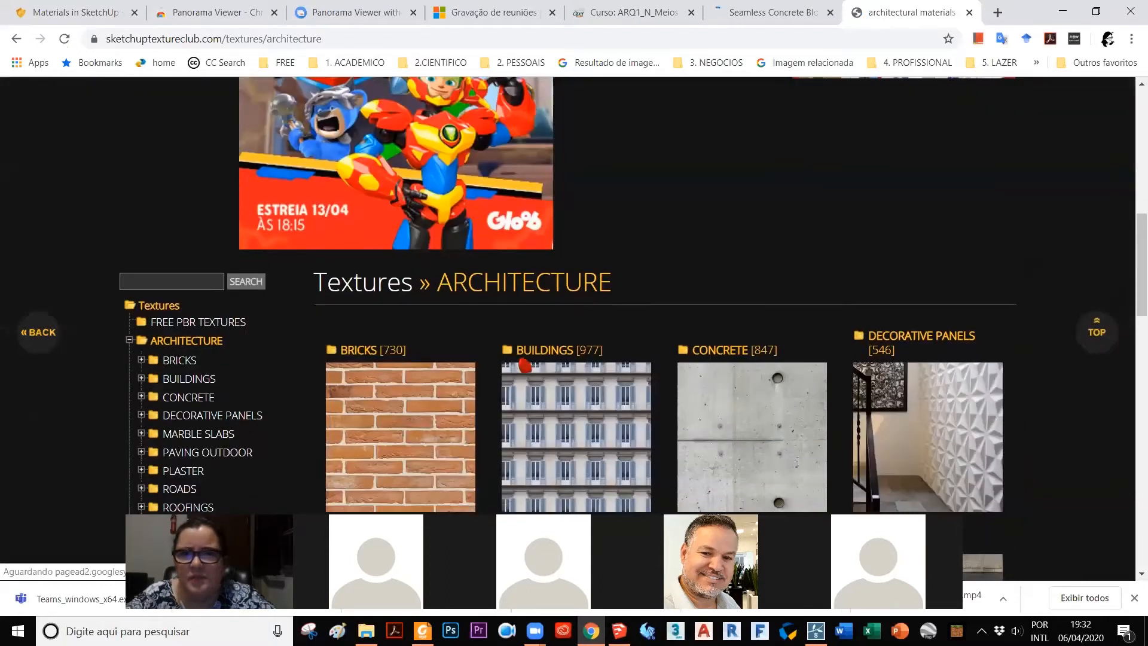
scroll(379, 99, down, 3)
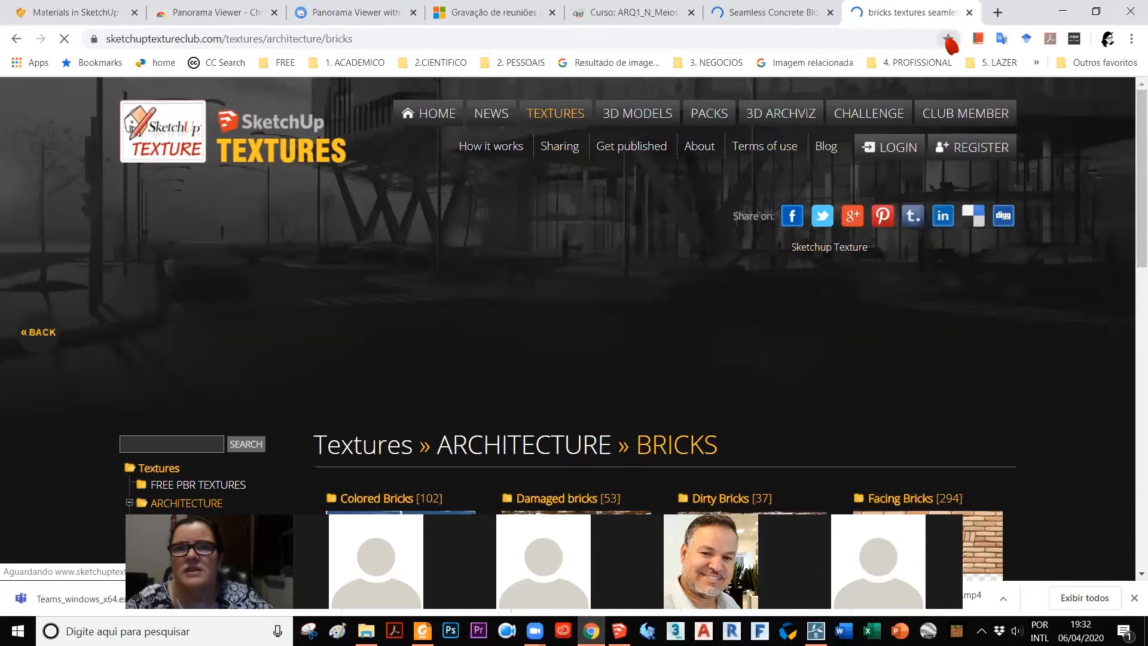
Step: Open the Bricks textures category and bookmark its page in the COMPUTADOR folder
click(949, 39)
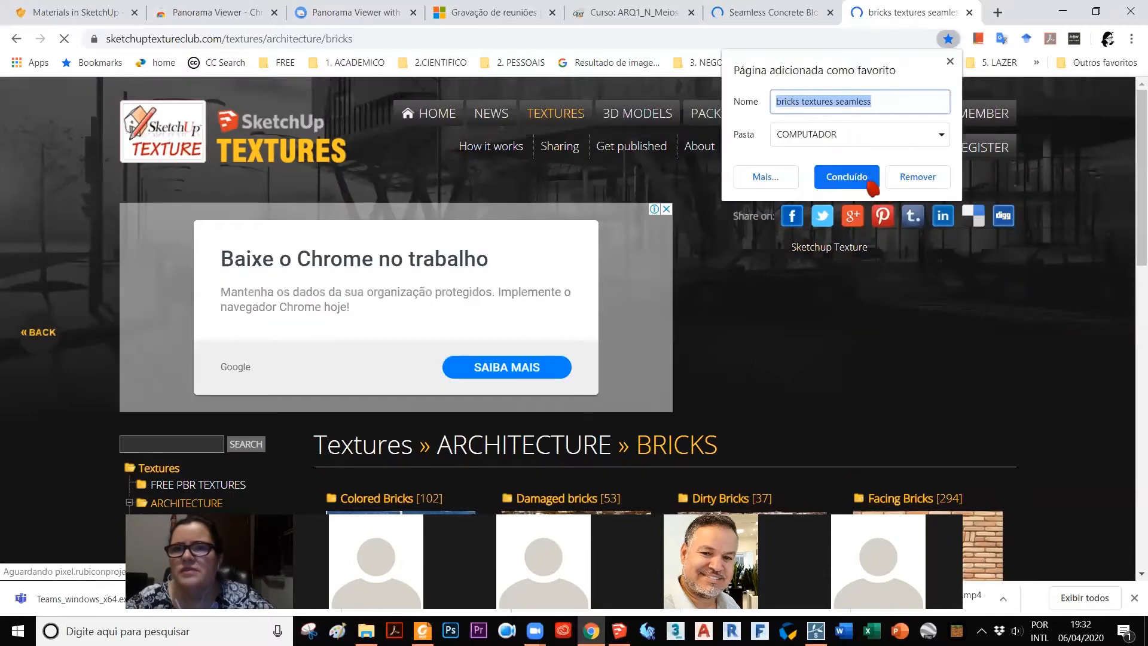
click(668, 219)
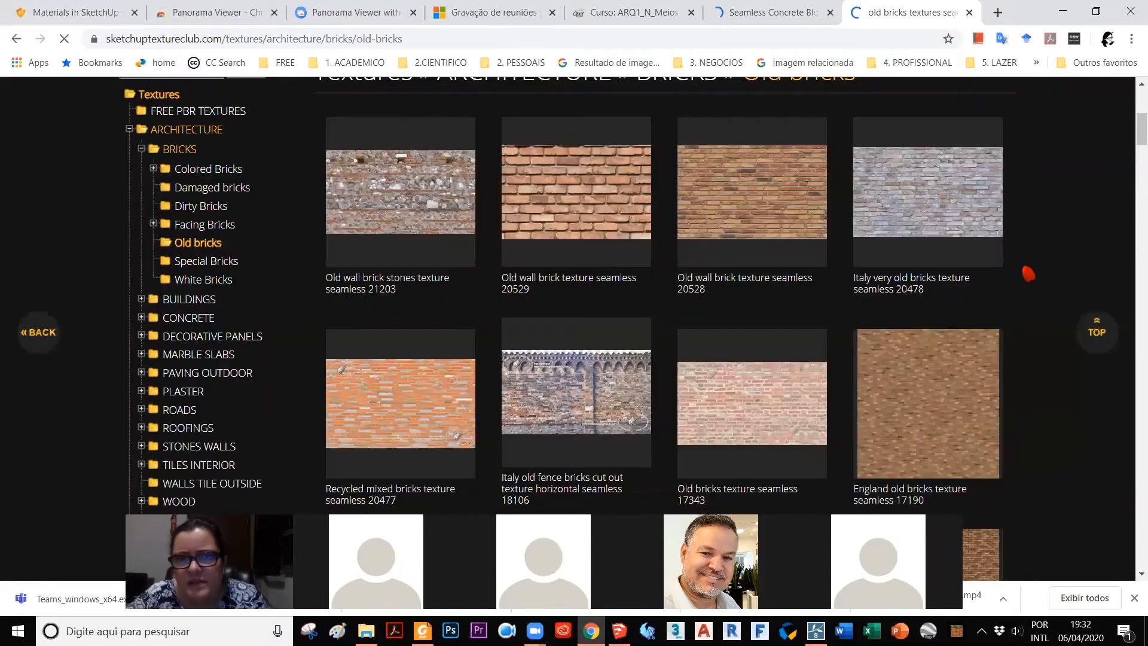
Step: Open the Old bricks subcategory and look through its seamless brick textures
scroll(1025, 273, down, 4)
scroll(1024, 272, down, 5)
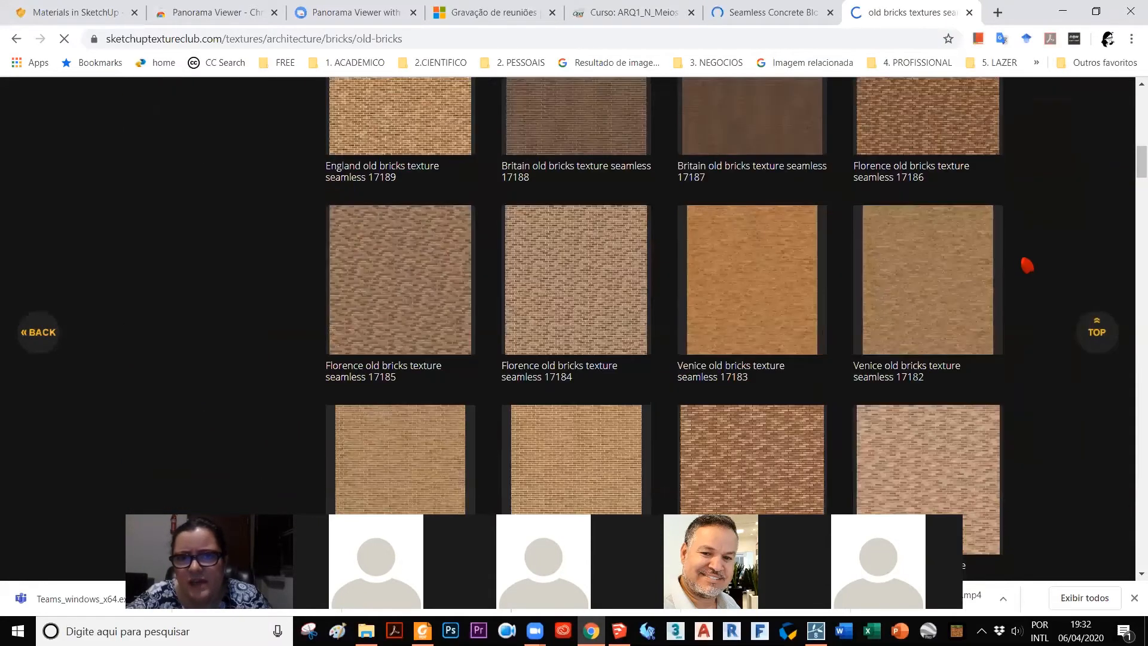
scroll(1028, 266, down, 7)
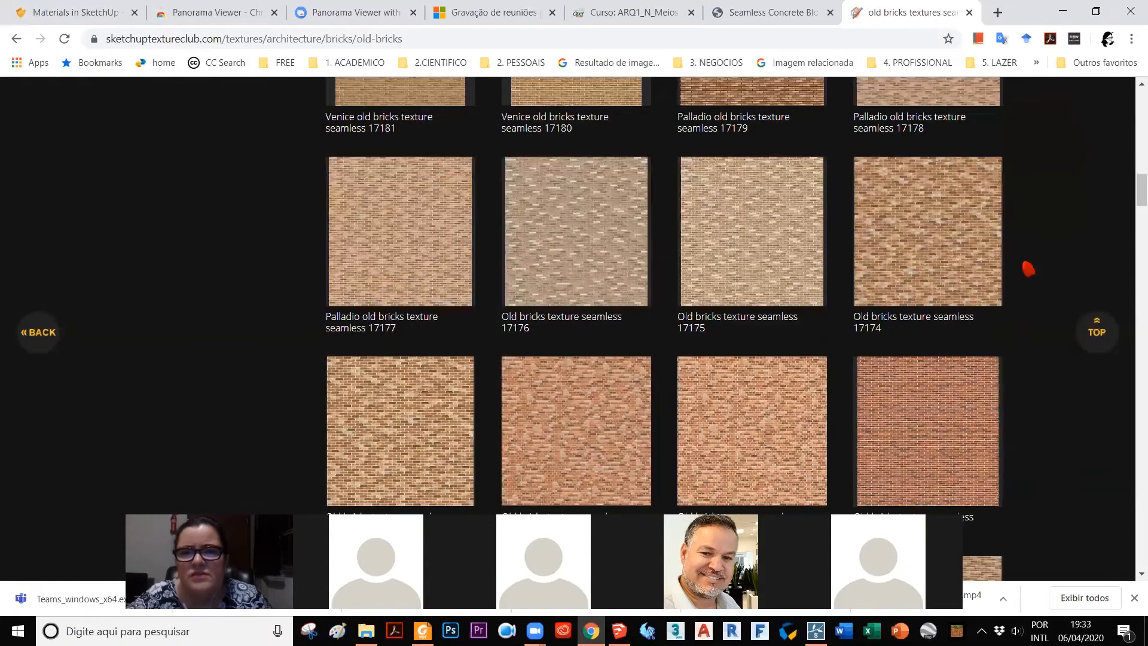
scroll(1027, 268, up, 15)
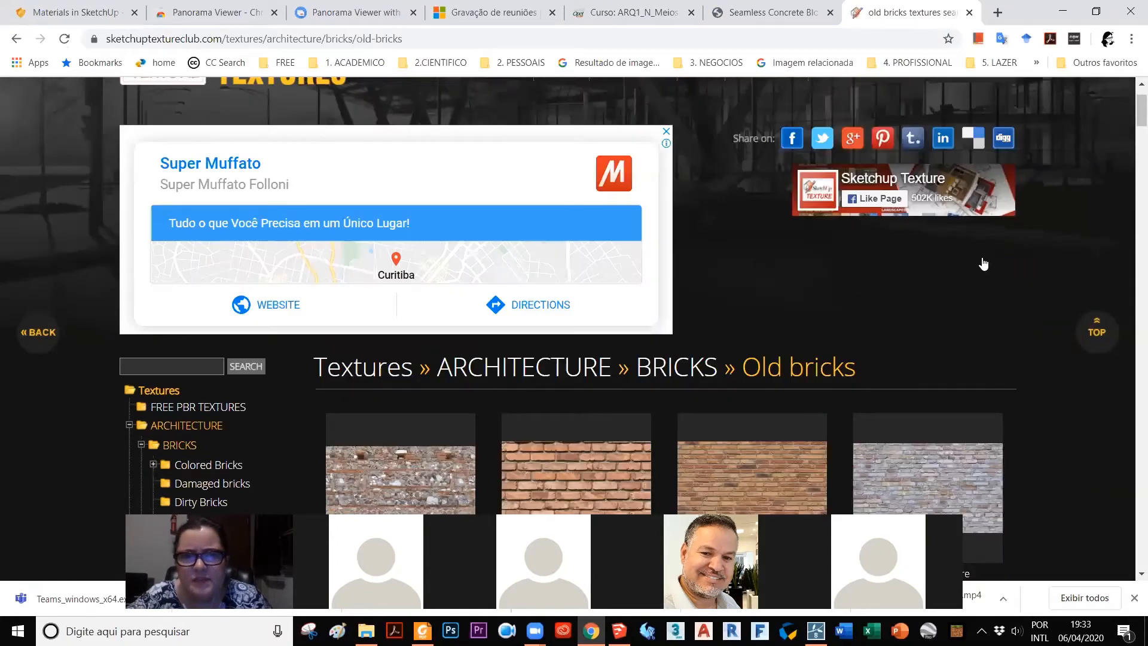
scroll(987, 258, down, 5)
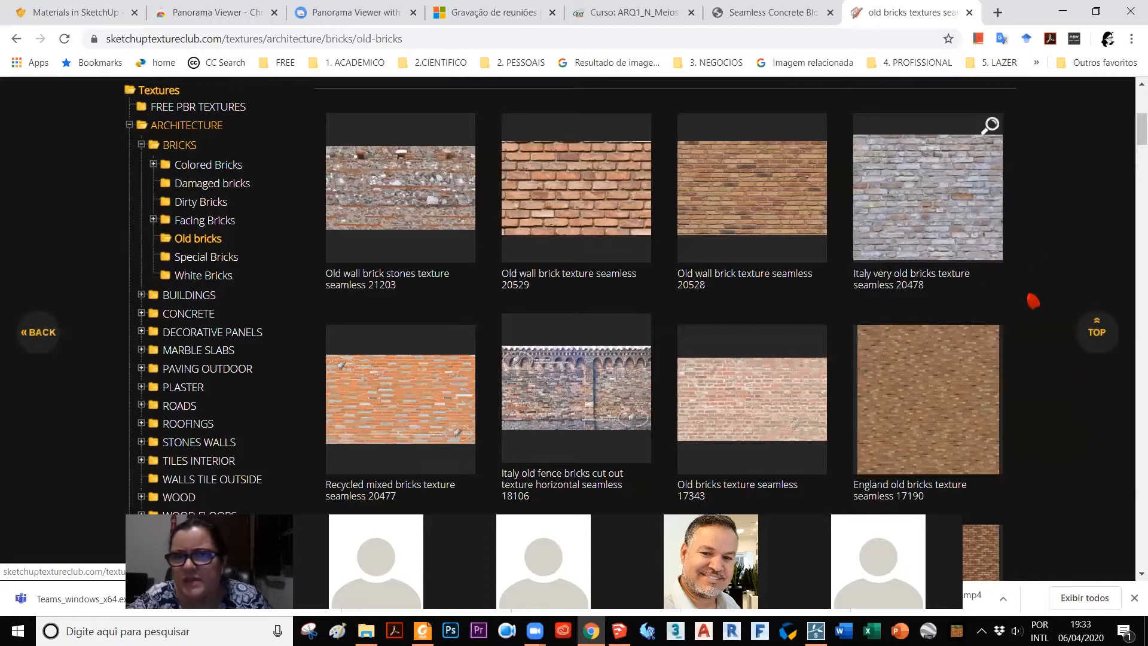
scroll(1028, 290, down, 4)
scroll(1024, 275, down, 3)
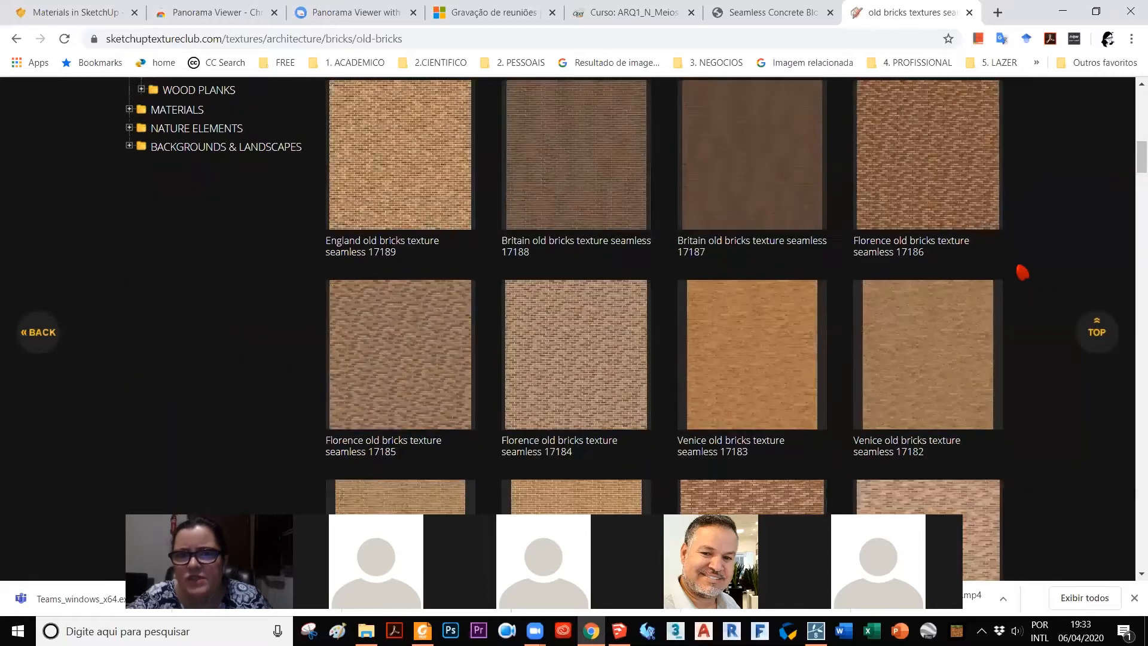
scroll(1020, 272, down, 3)
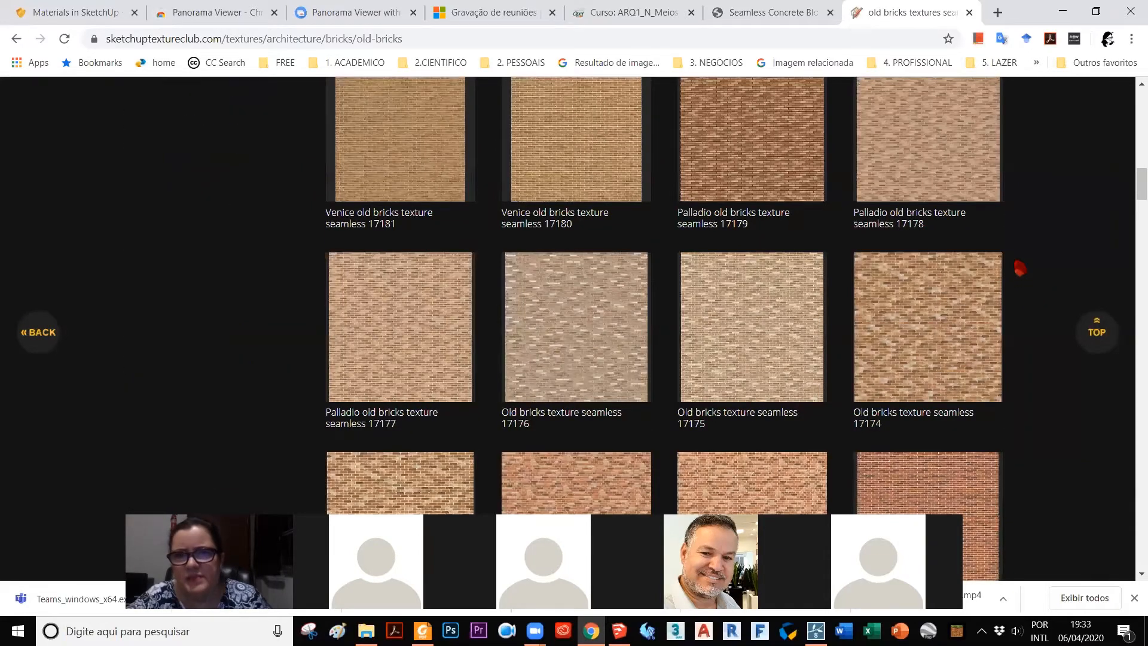
scroll(1019, 271, down, 8)
scroll(1021, 267, down, 1)
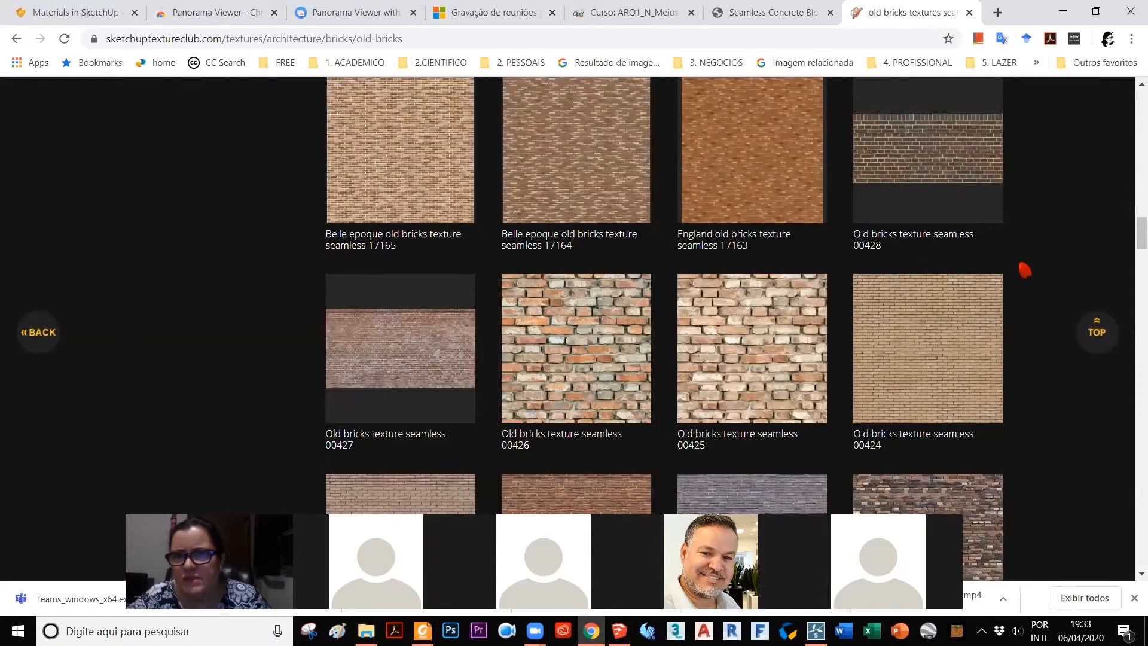
scroll(1024, 270, down, 6)
scroll(1025, 261, up, 1)
Step: Open the page of Old bricks texture seamless 00420, examine its download options and view the enlarged preview
click(915, 217)
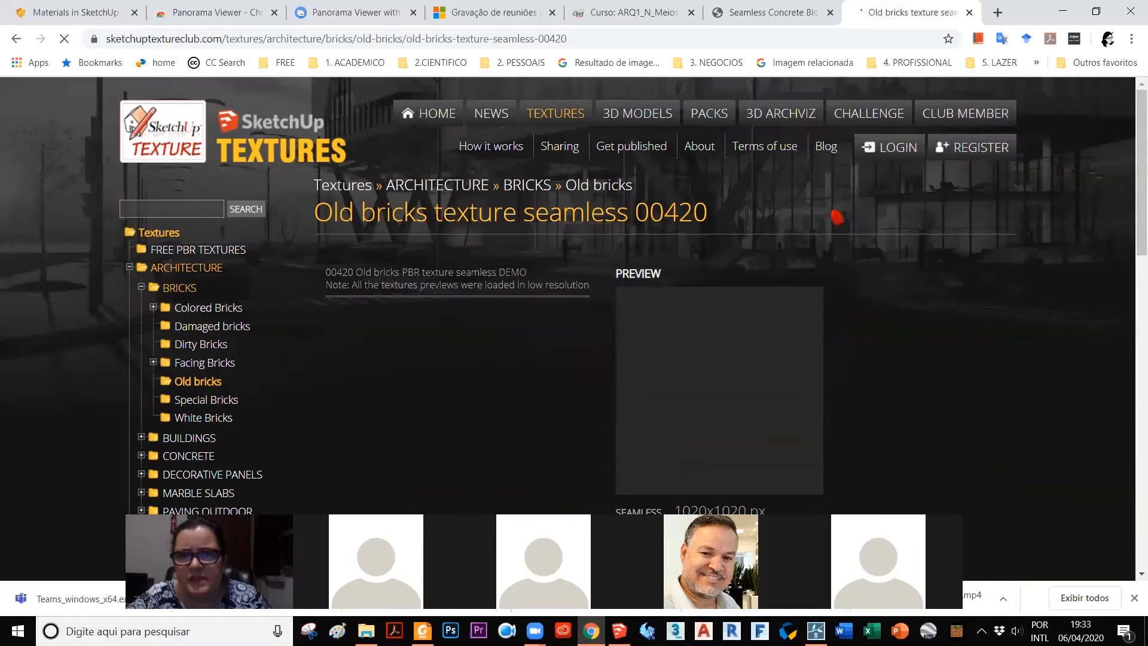
scroll(828, 197, down, 5)
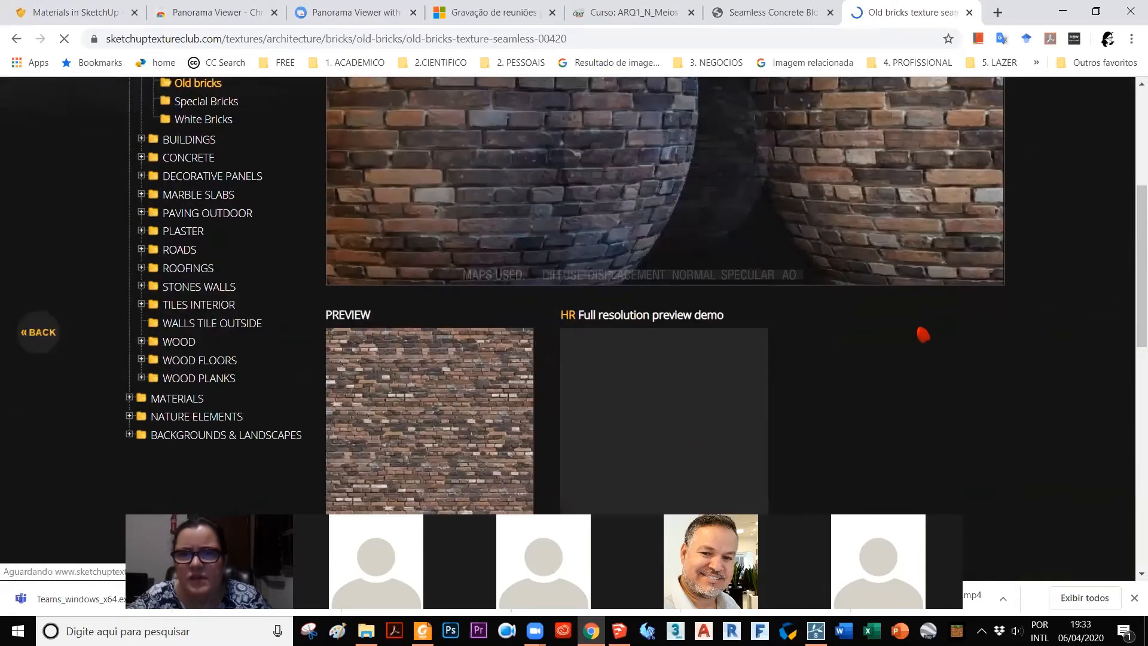
scroll(892, 283, down, 3)
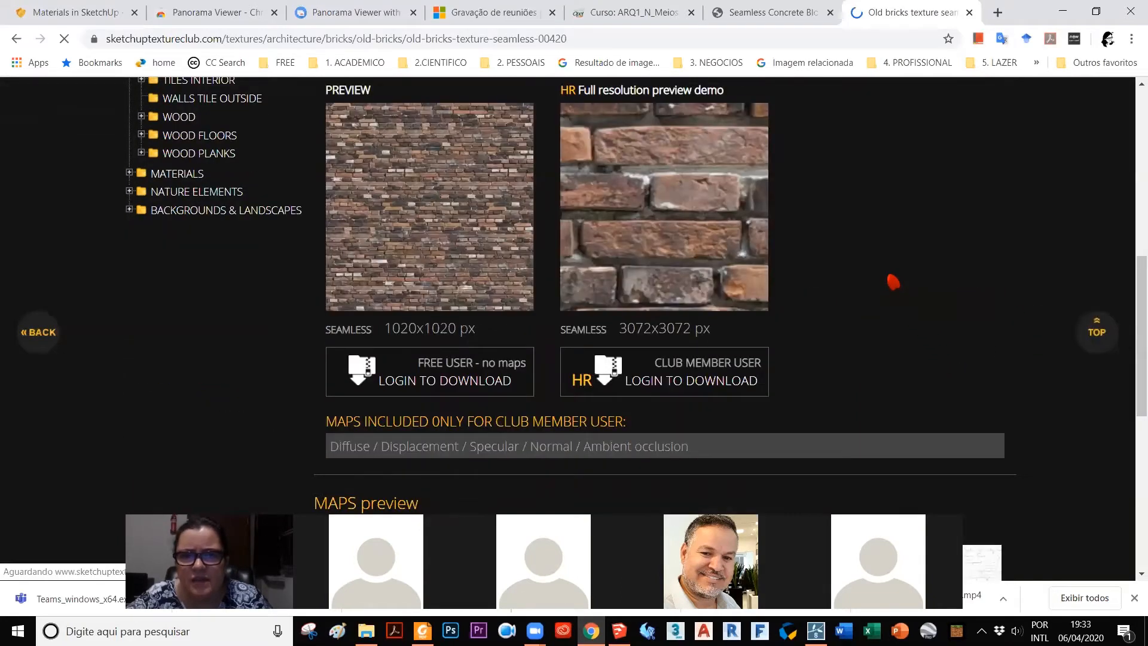
scroll(893, 282, up, 1)
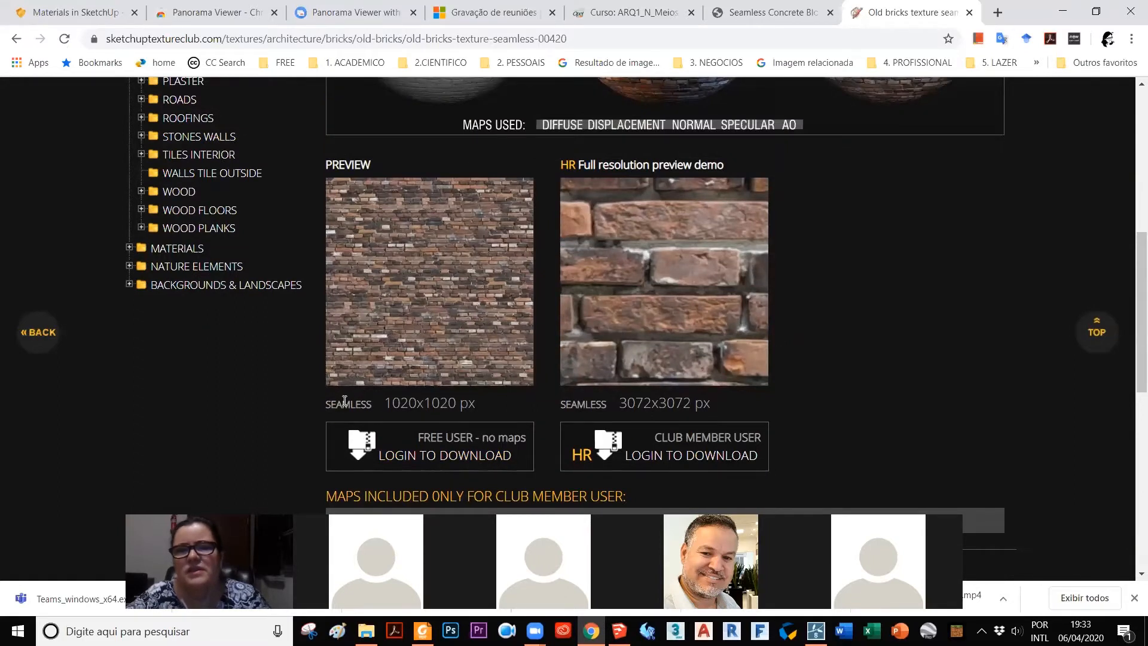
click(410, 279)
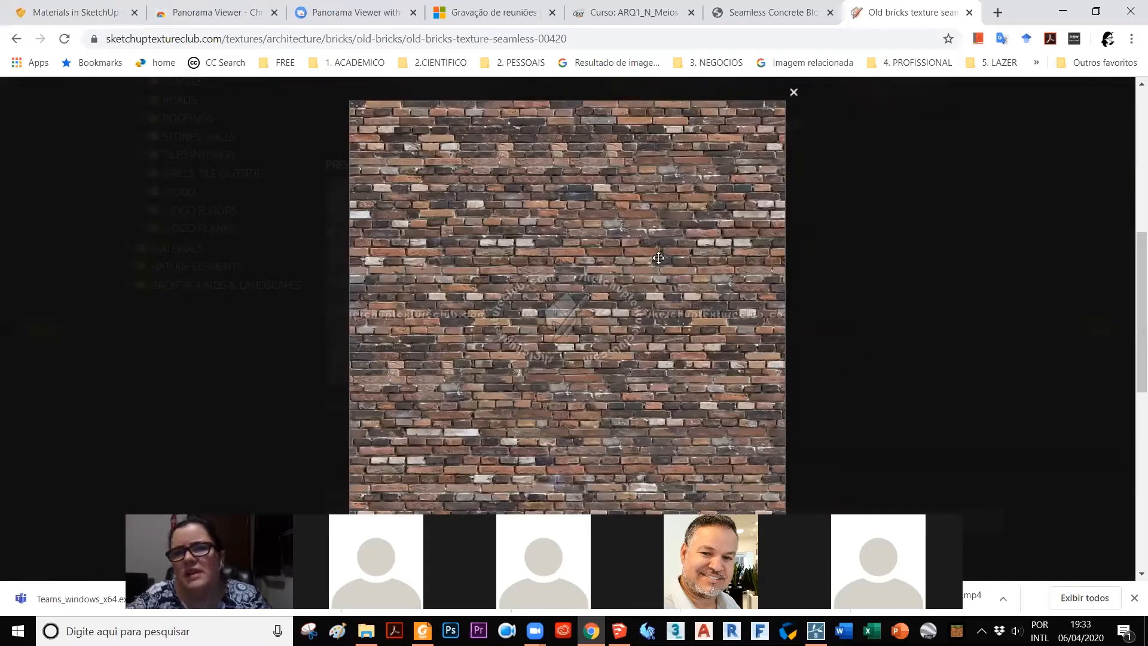
click(794, 92)
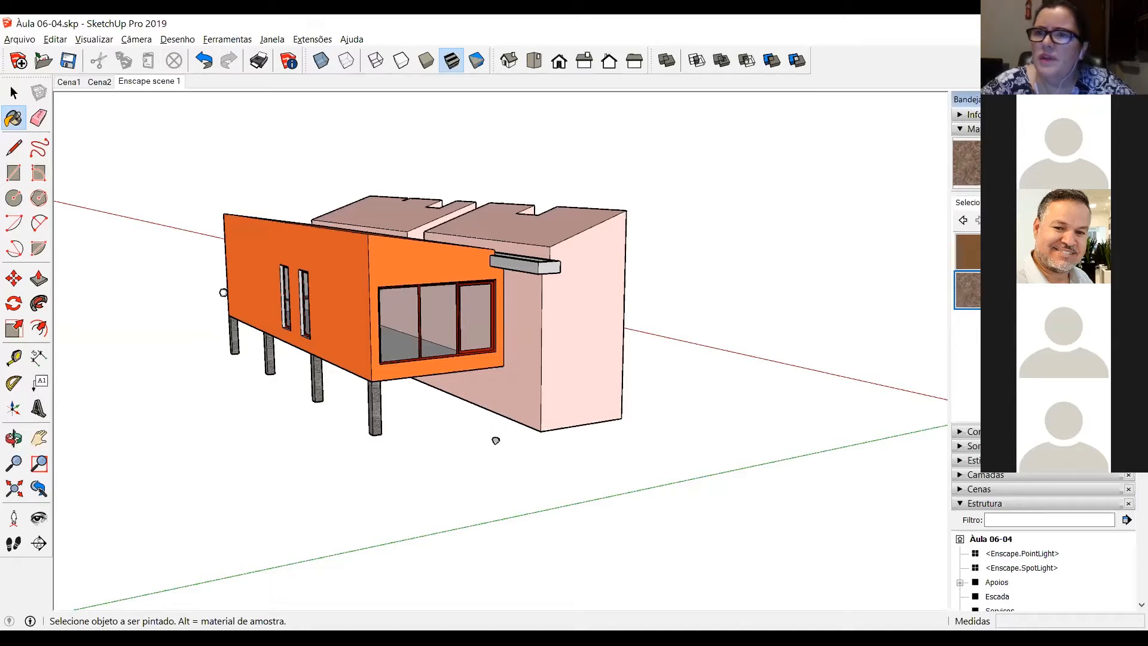
Step: Start creating a new material named Tijolo
click(1123, 163)
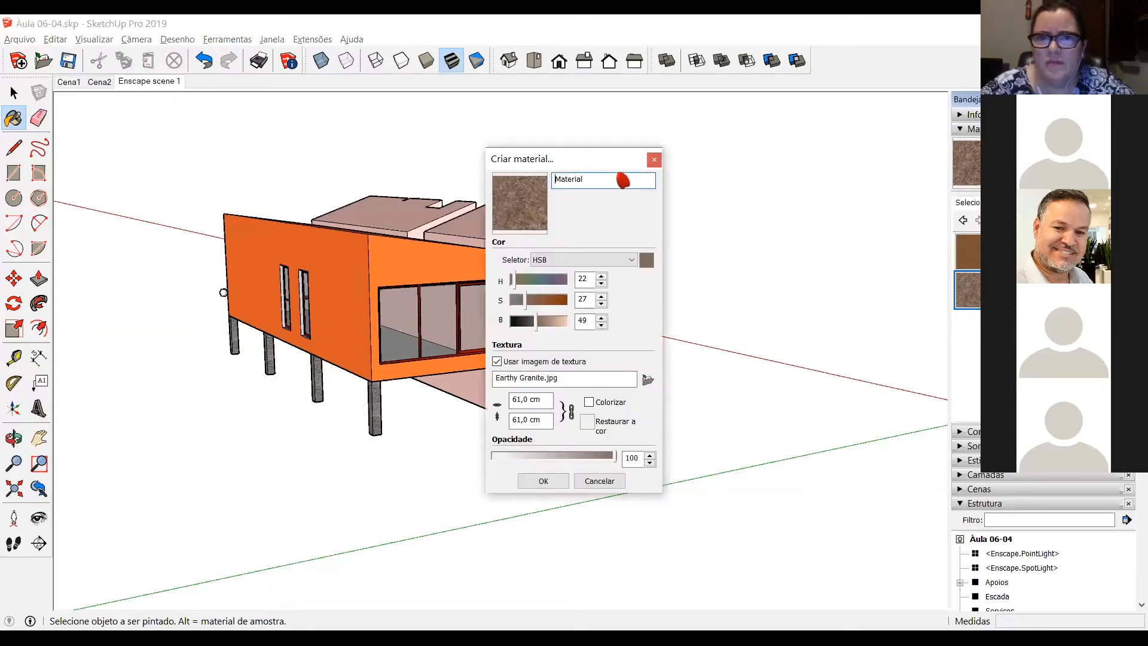
double_click(594, 178)
text(Tijolo)
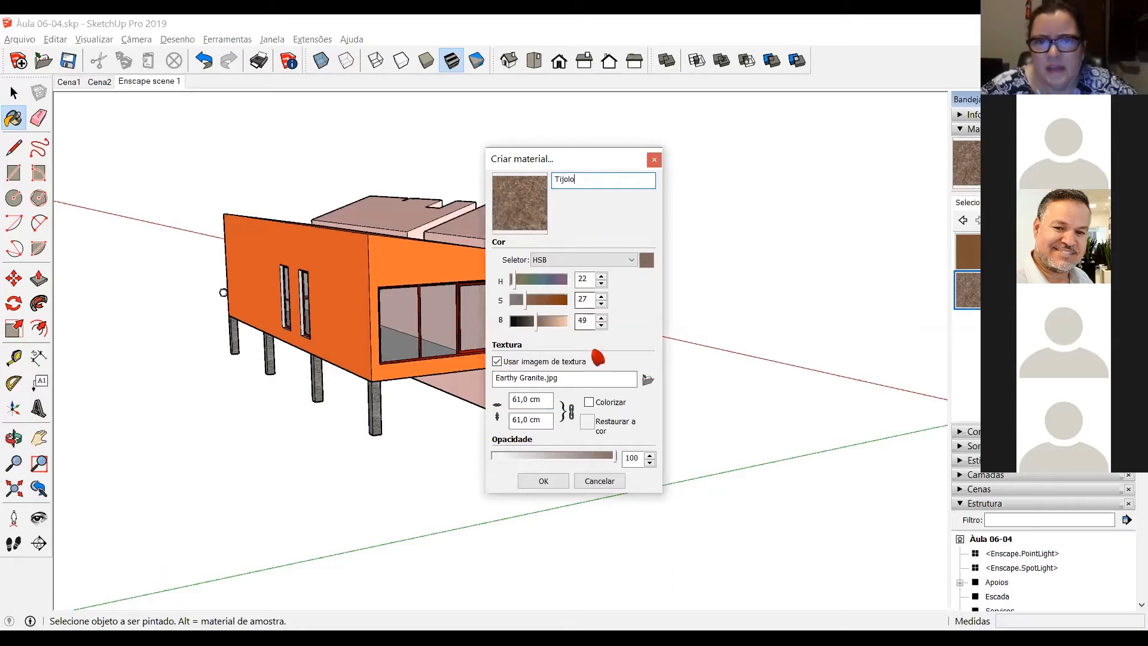
click(597, 375)
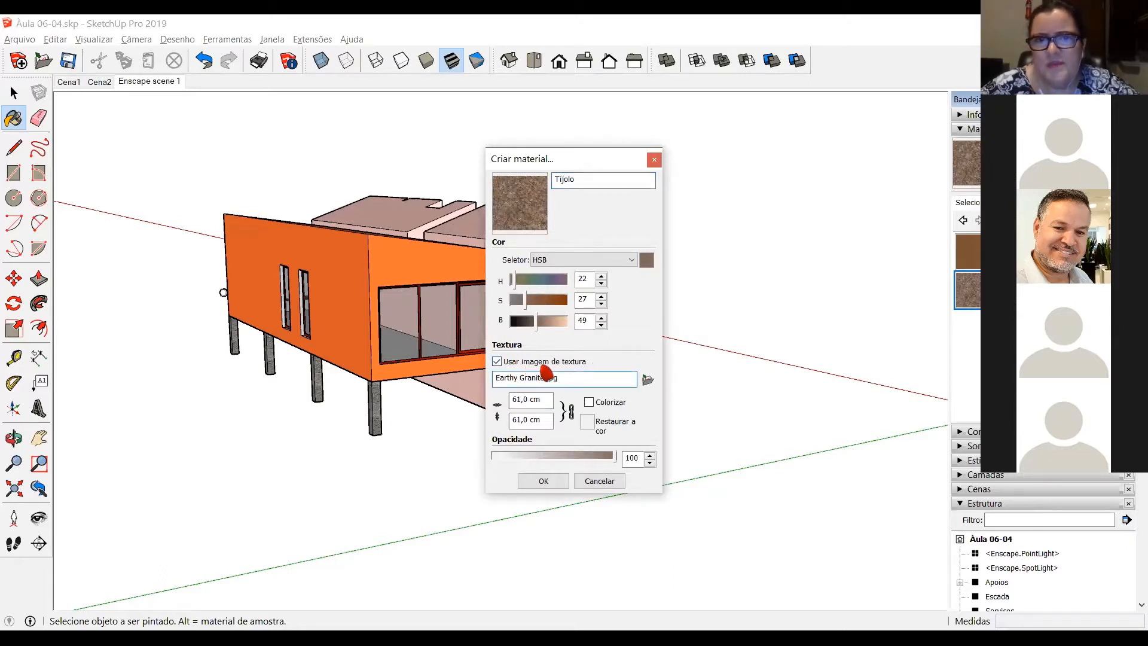
Step: Load tijolo.jpg from the _OPET - 2020 - MEIOS DE EXPRESSÃO DIGITAL folder on DATA (D:) as the material's texture image and create the material
click(645, 381)
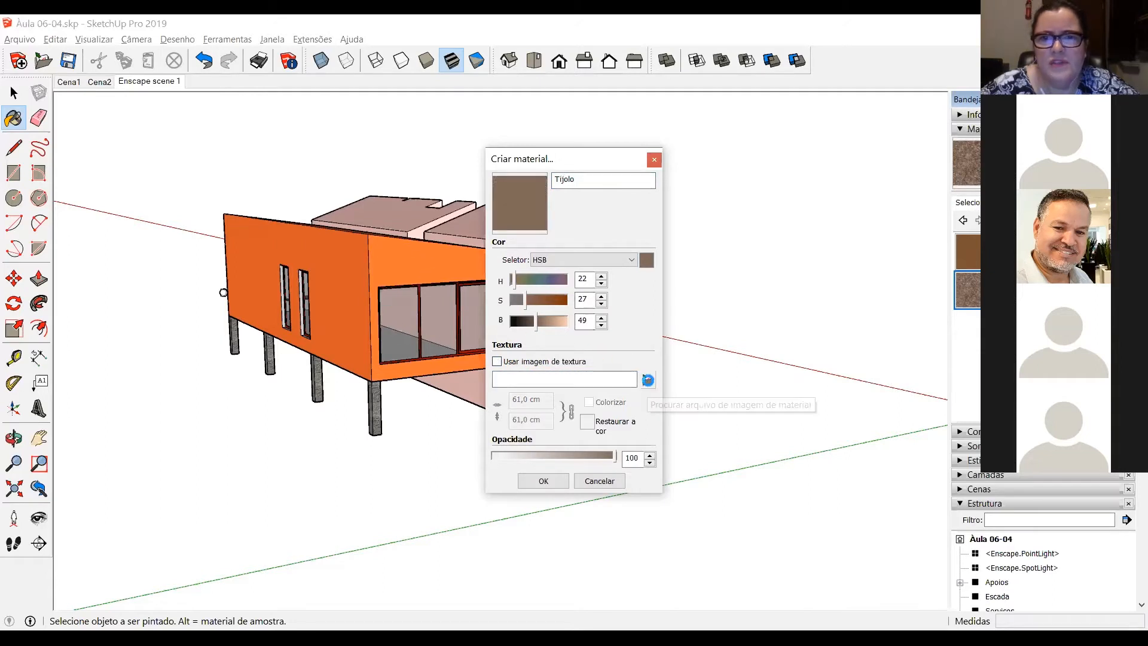
click(646, 380)
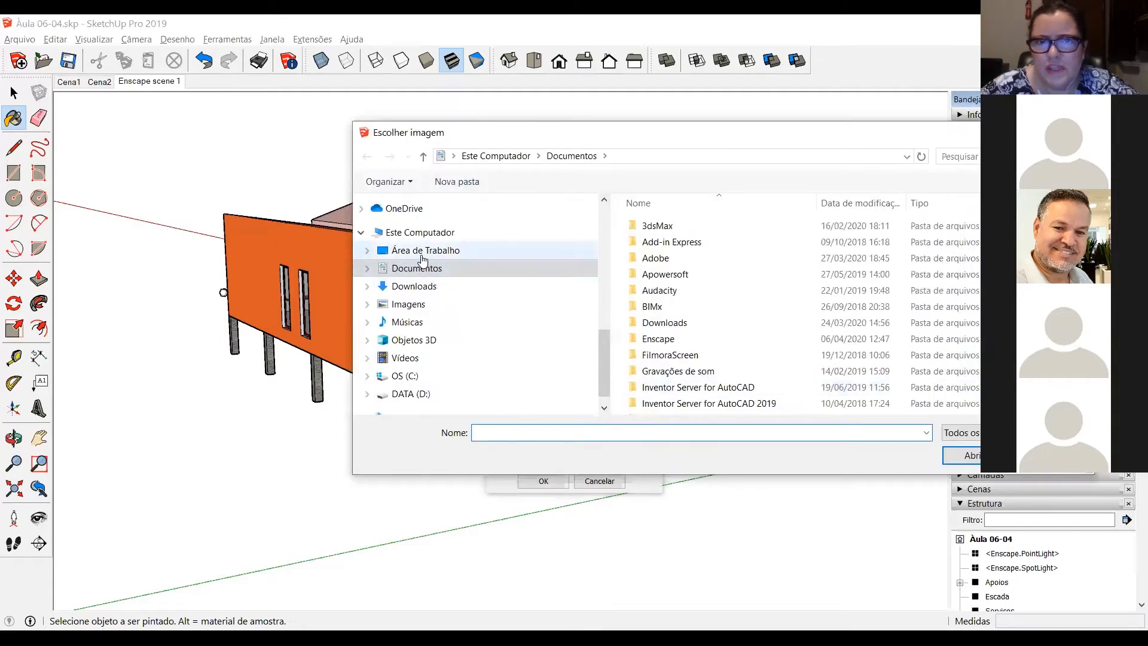
scroll(611, 374, down, 1)
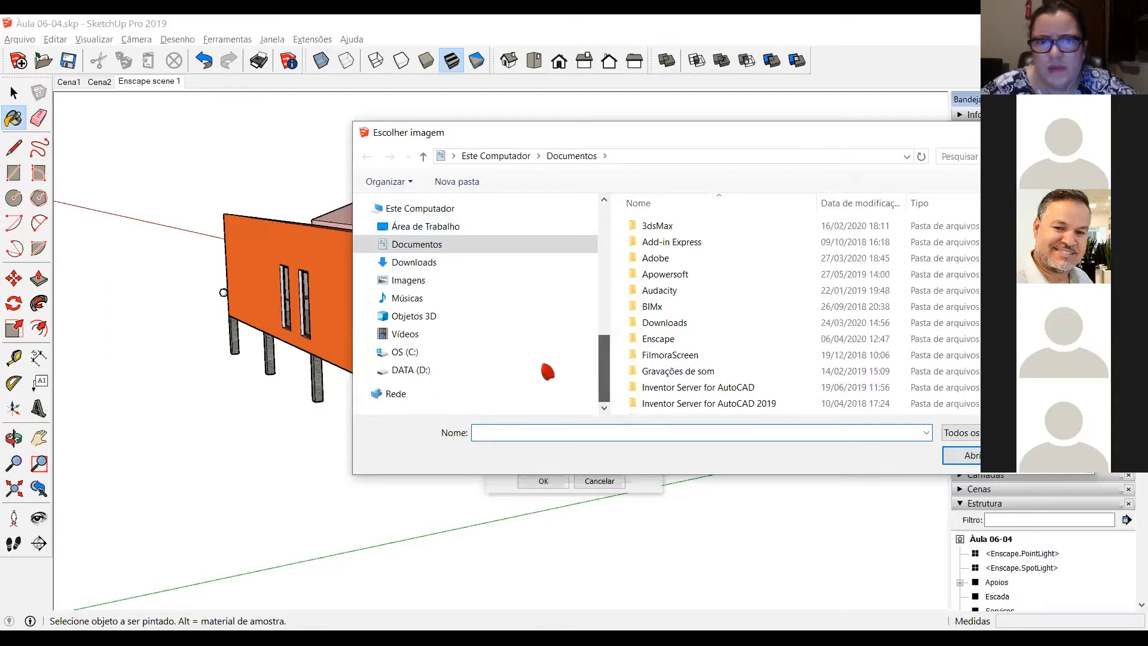
click(419, 371)
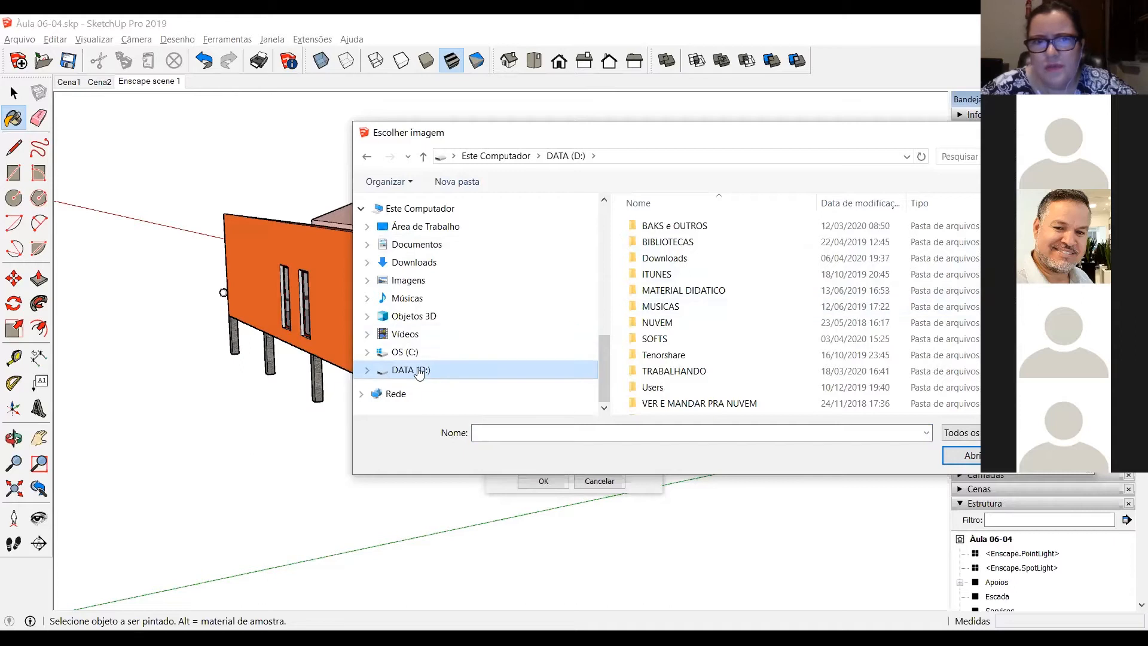
double_click(681, 322)
double_click(730, 259)
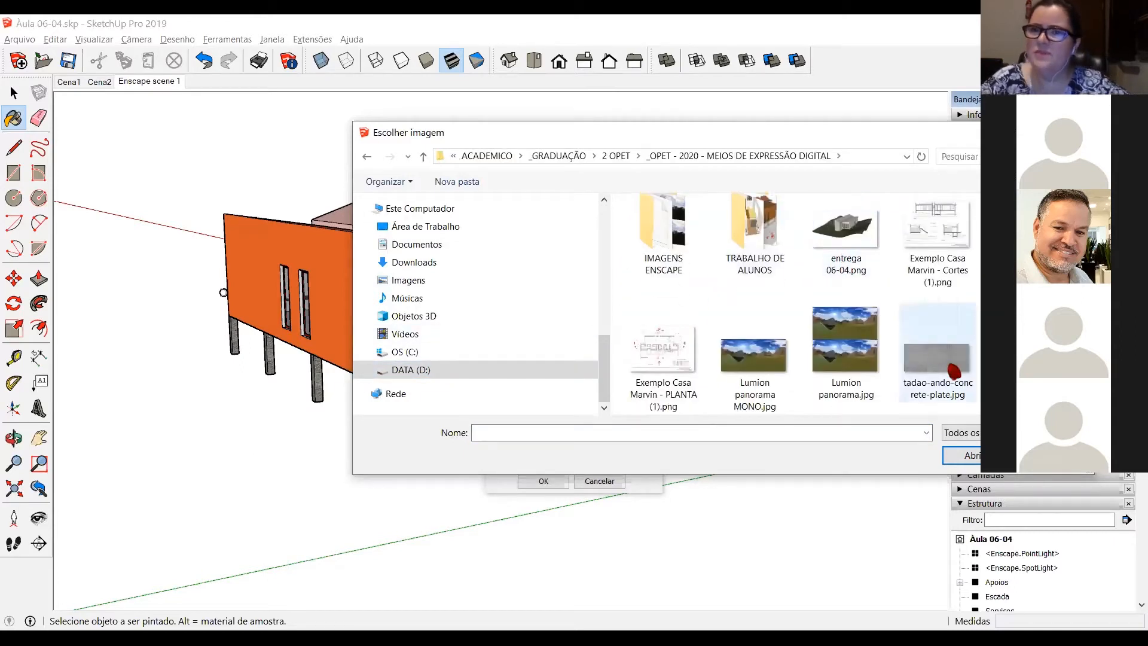
double_click(1029, 358)
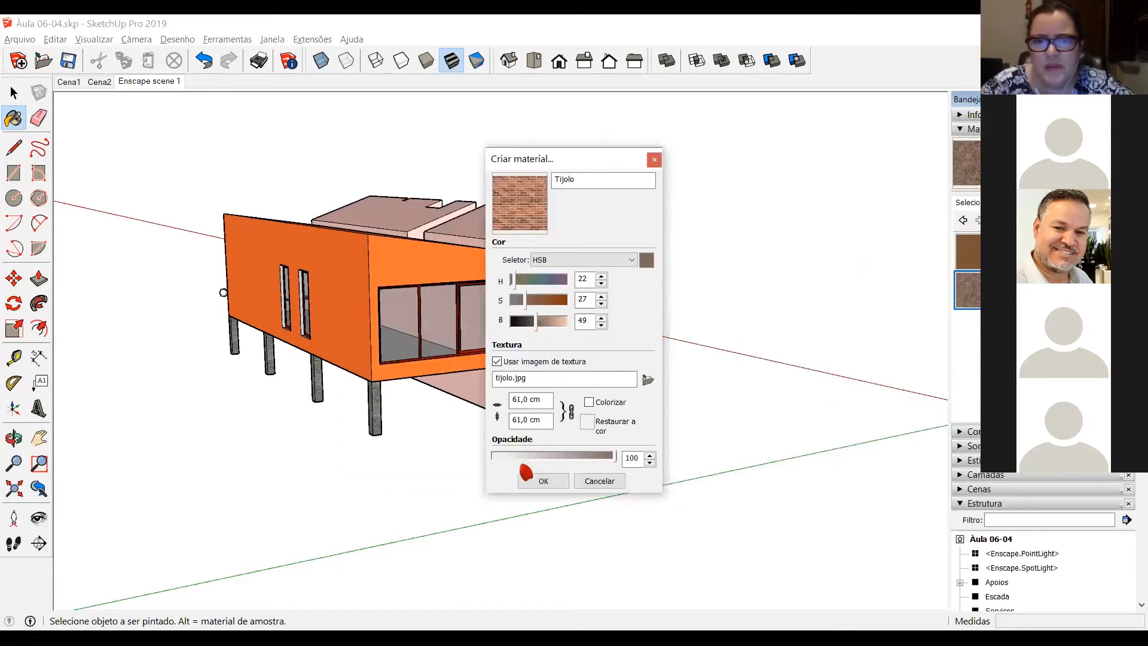
click(540, 481)
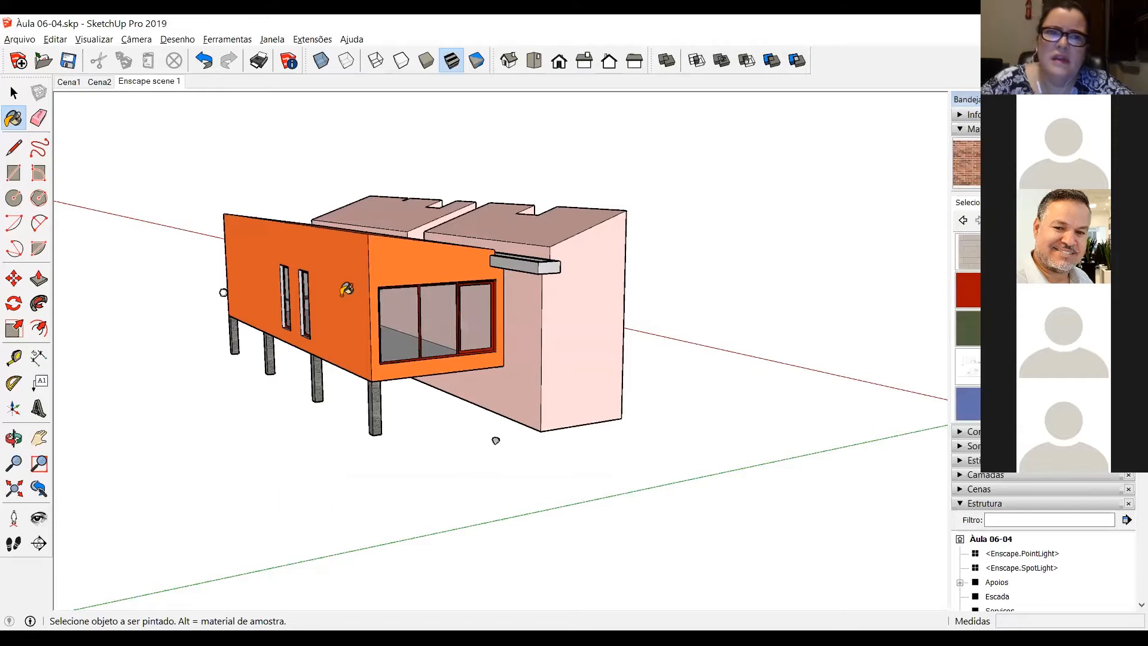
Step: Paint all faces of the pink block behind the orange volume with the Tijolo brick material
key(space)
mouse_move(737, 367)
middle_down()
mouse_move(528, 333)
mouse_move(402, 374)
mouse_move(435, 312)
middle_up()
triple_click(434, 311)
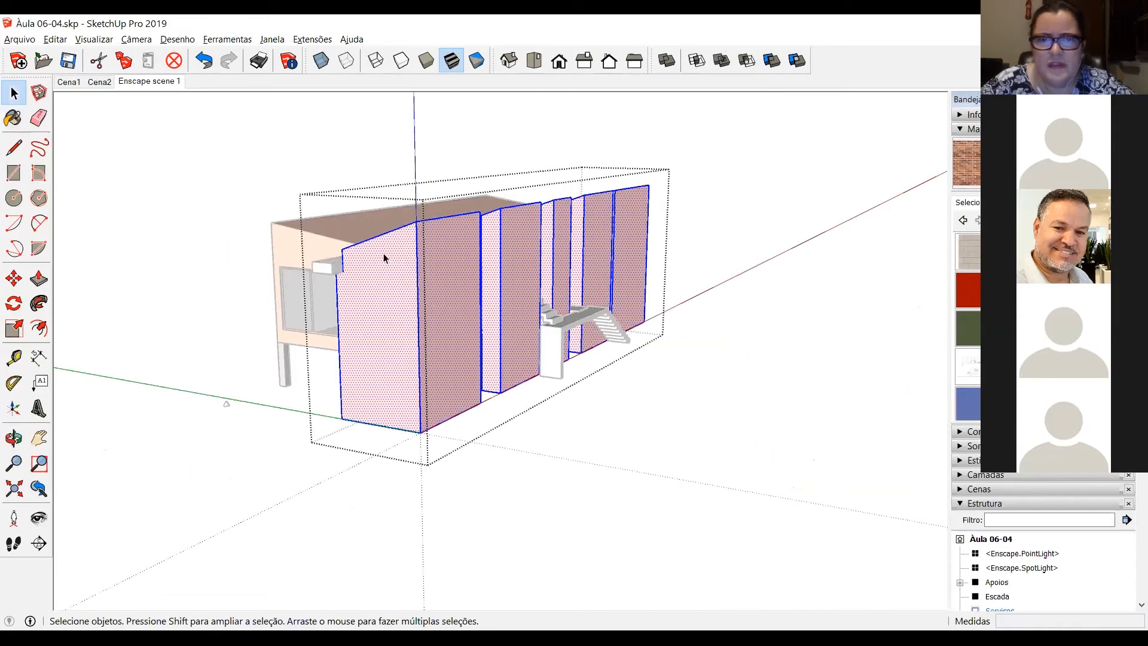
click(428, 270)
scroll(338, 422, up, 3)
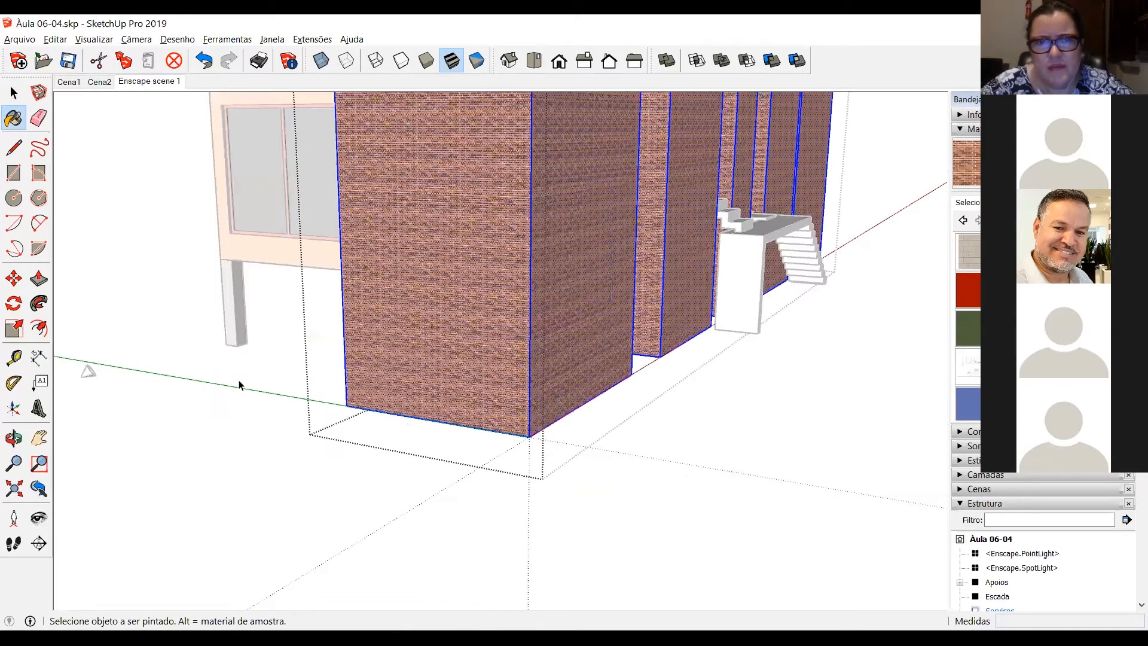
scroll(366, 392, up, 5)
key(space)
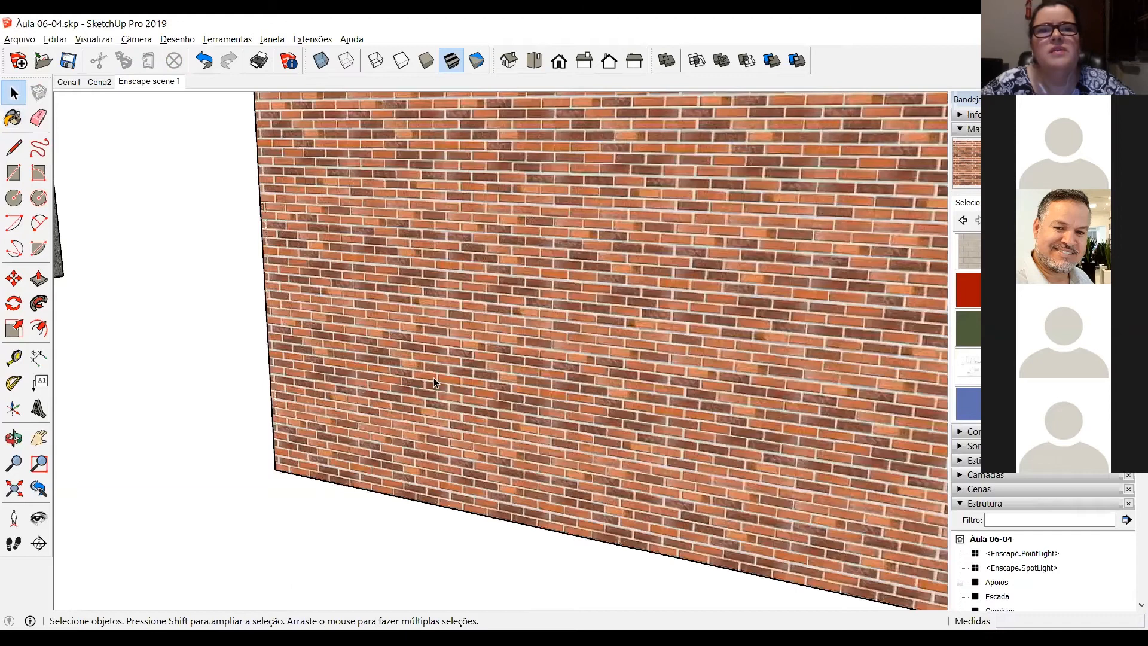
Step: Examine the brick scale on the painted walls and measure from the orange volume's lower edge up to its window frame
scroll(506, 435, down, 5)
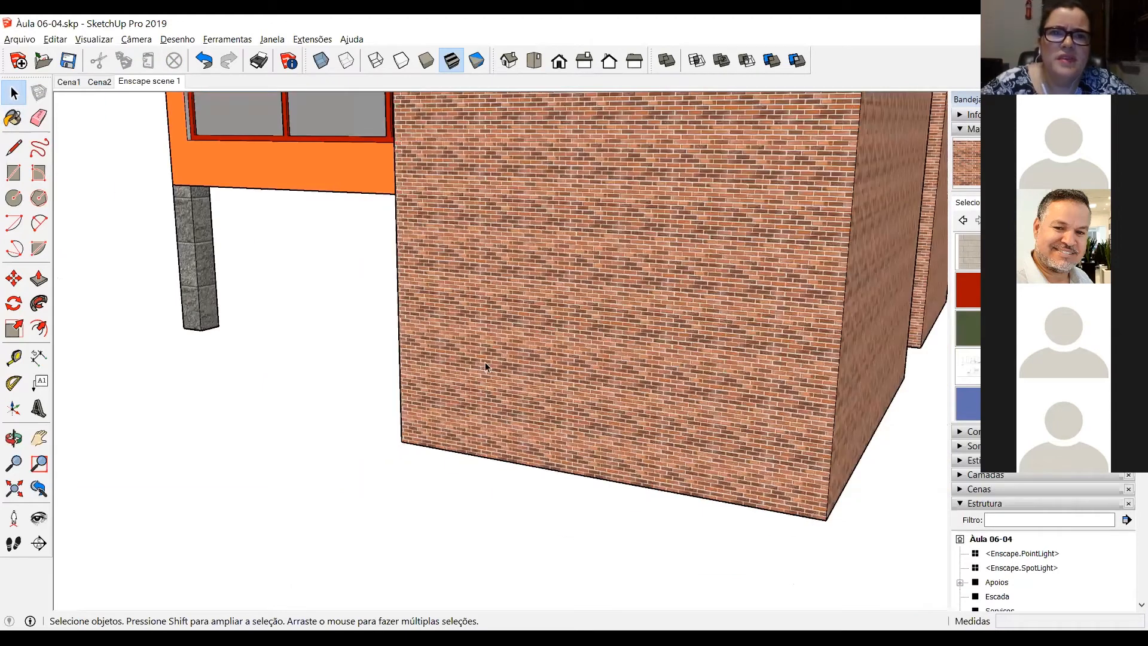
scroll(830, 299, up, 5)
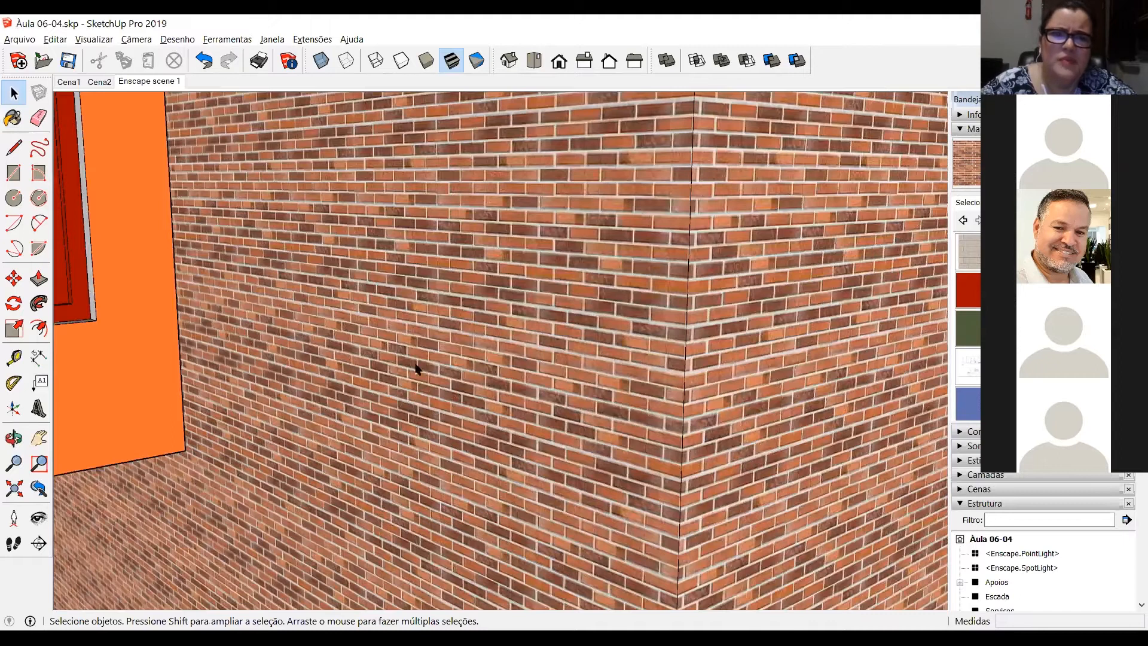
scroll(21, 203, up, 3)
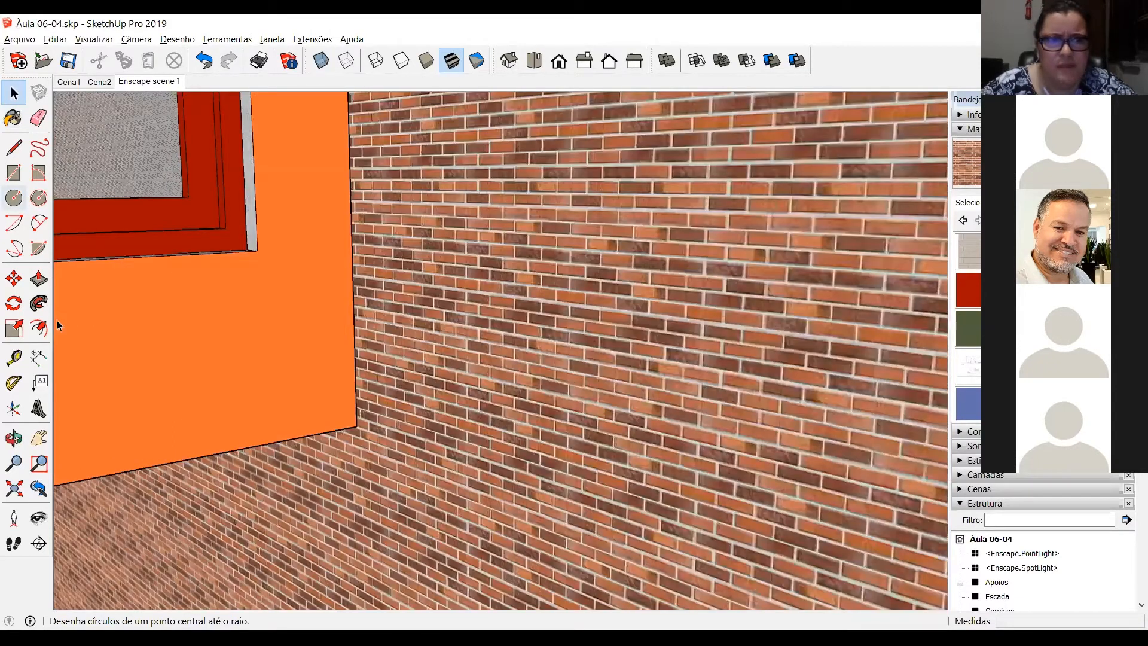
click(14, 357)
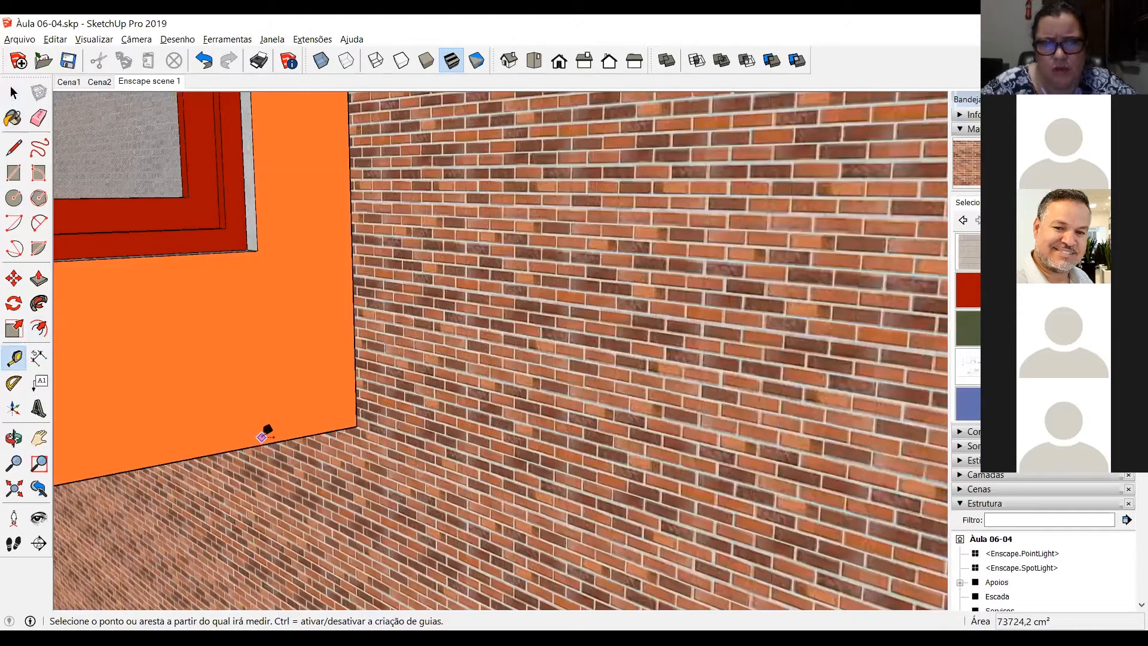
click(260, 437)
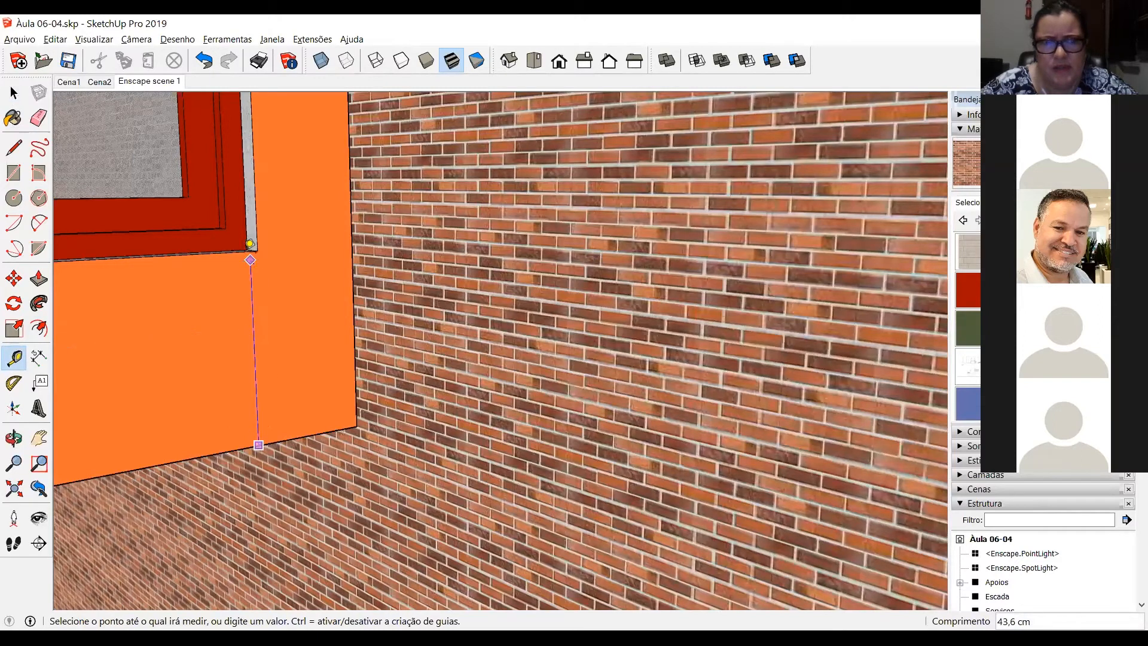
click(249, 243)
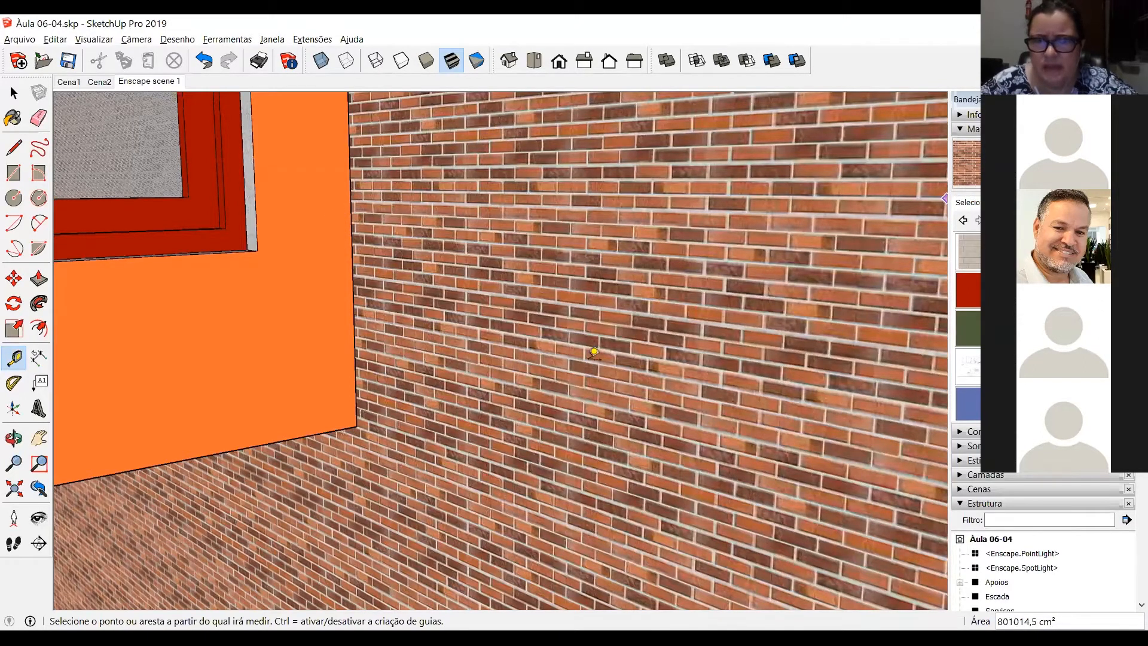
scroll(367, 386, up, 2)
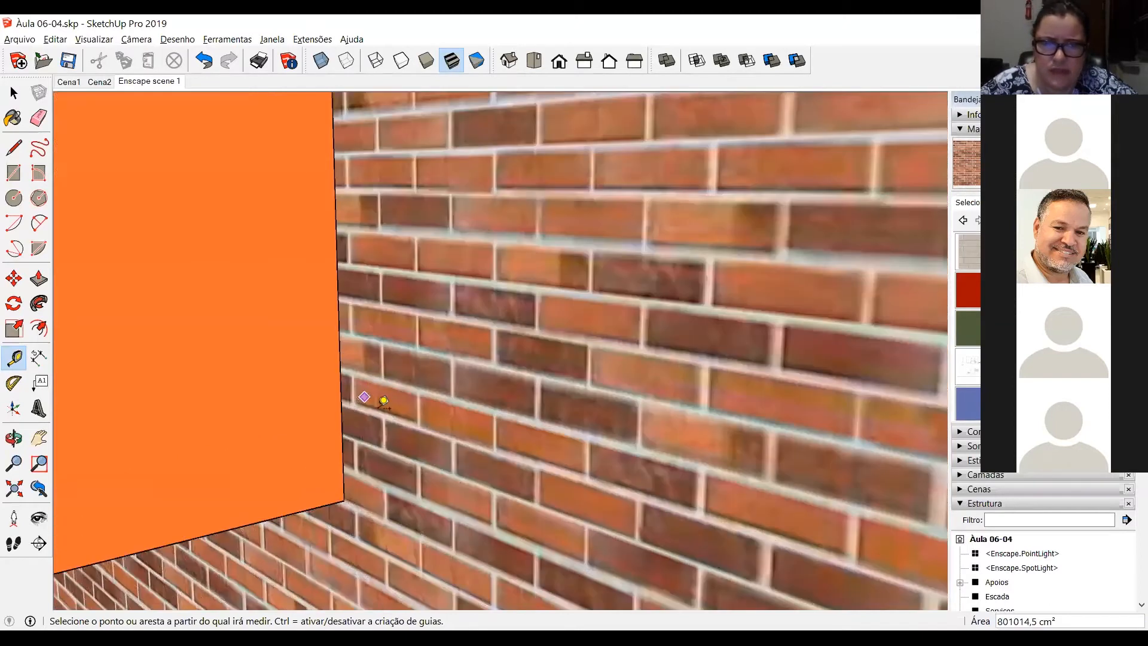
scroll(365, 389, up, 2)
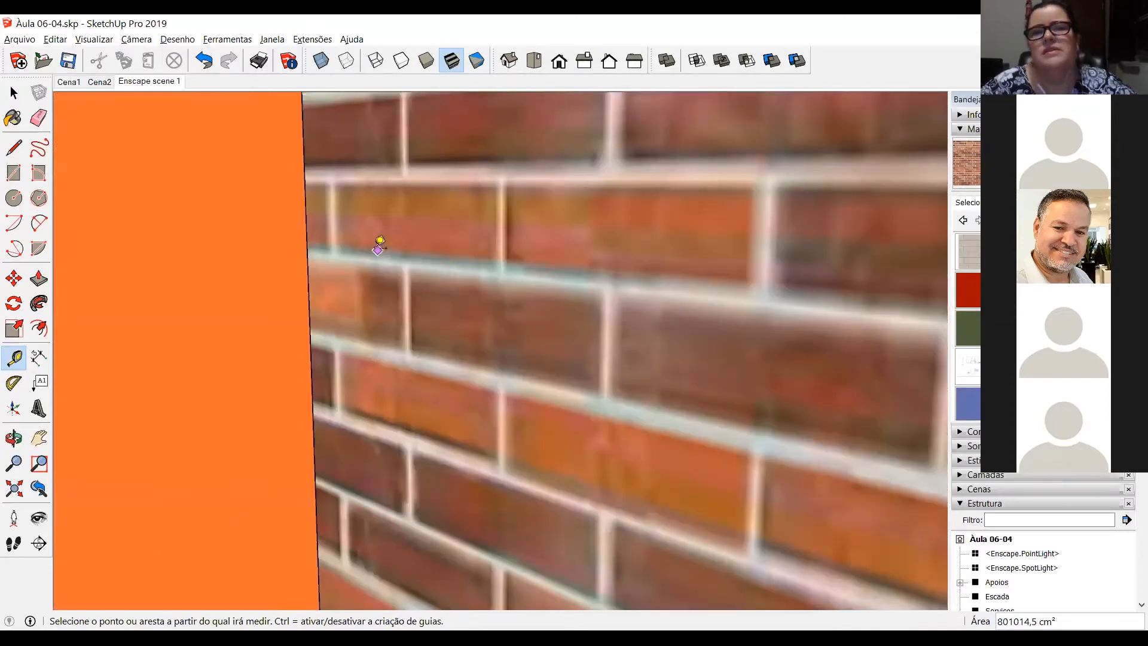
scroll(402, 317, down, 5)
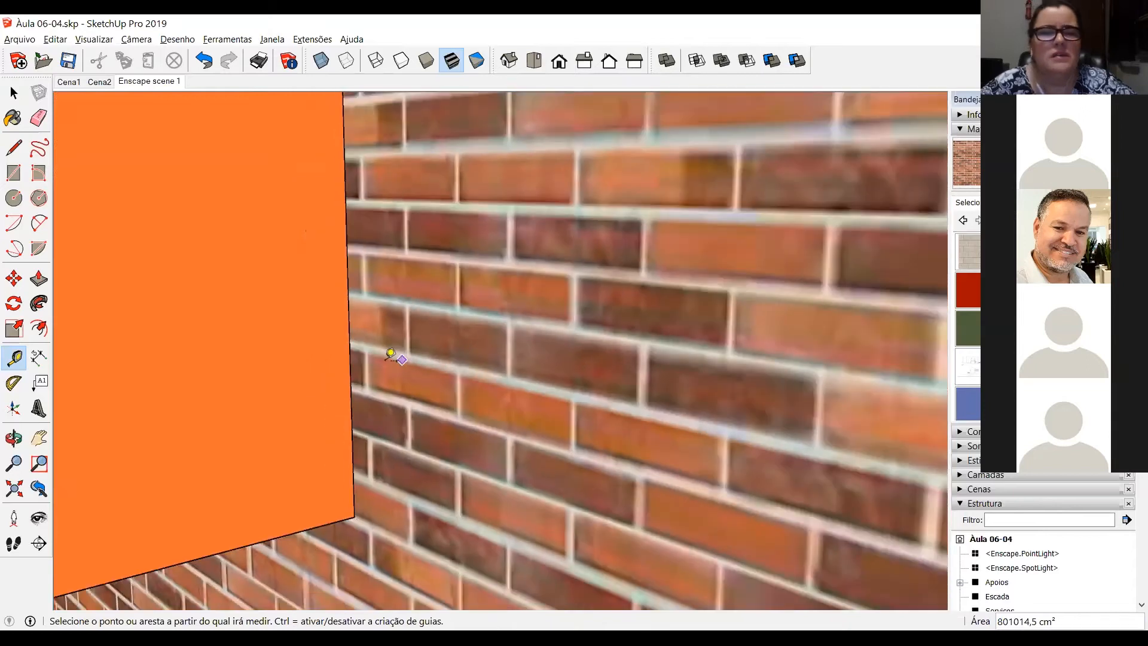
scroll(361, 359, down, 1)
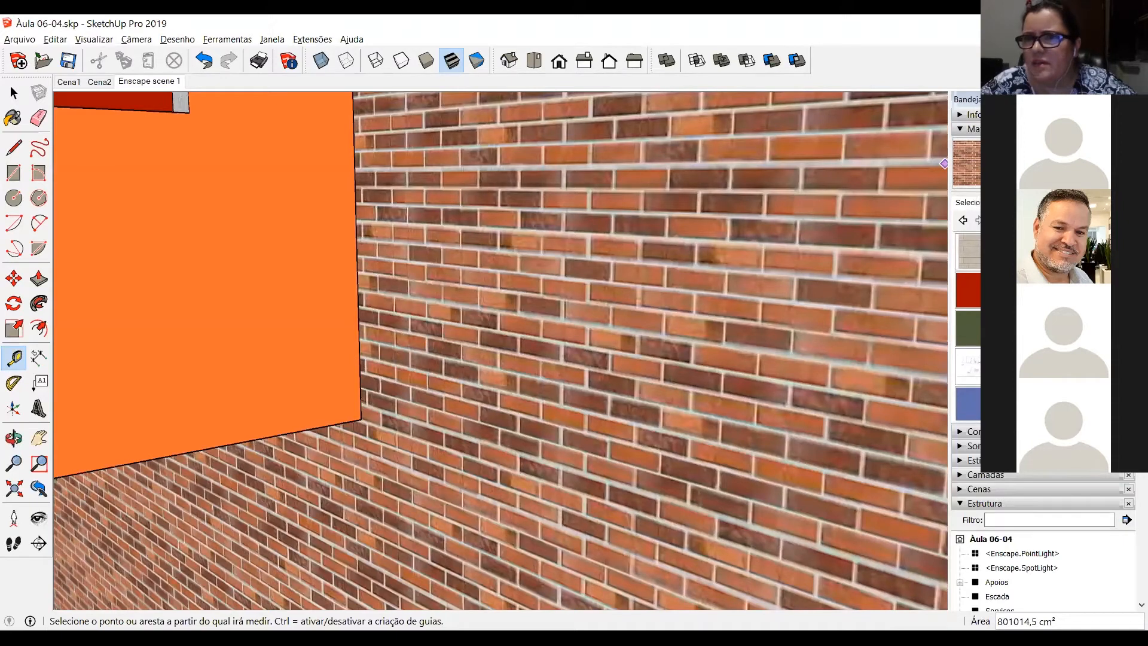
Step: Open the Tijolo material for editing and compare it with the source brick image in the browser
click(970, 166)
click(1005, 203)
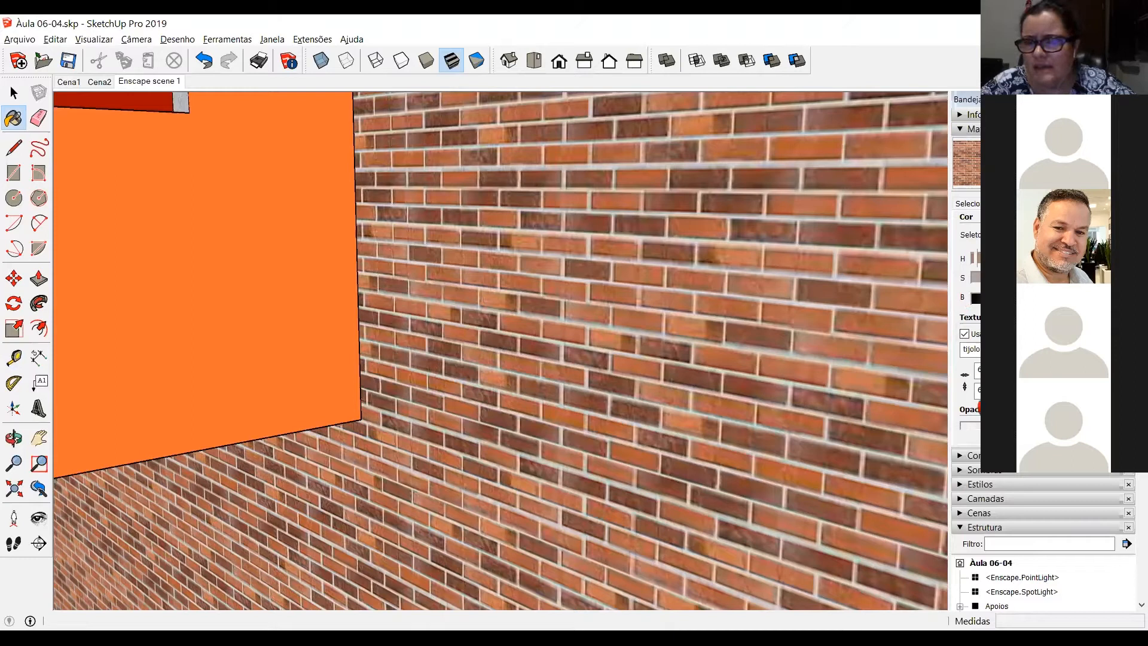
click(1010, 349)
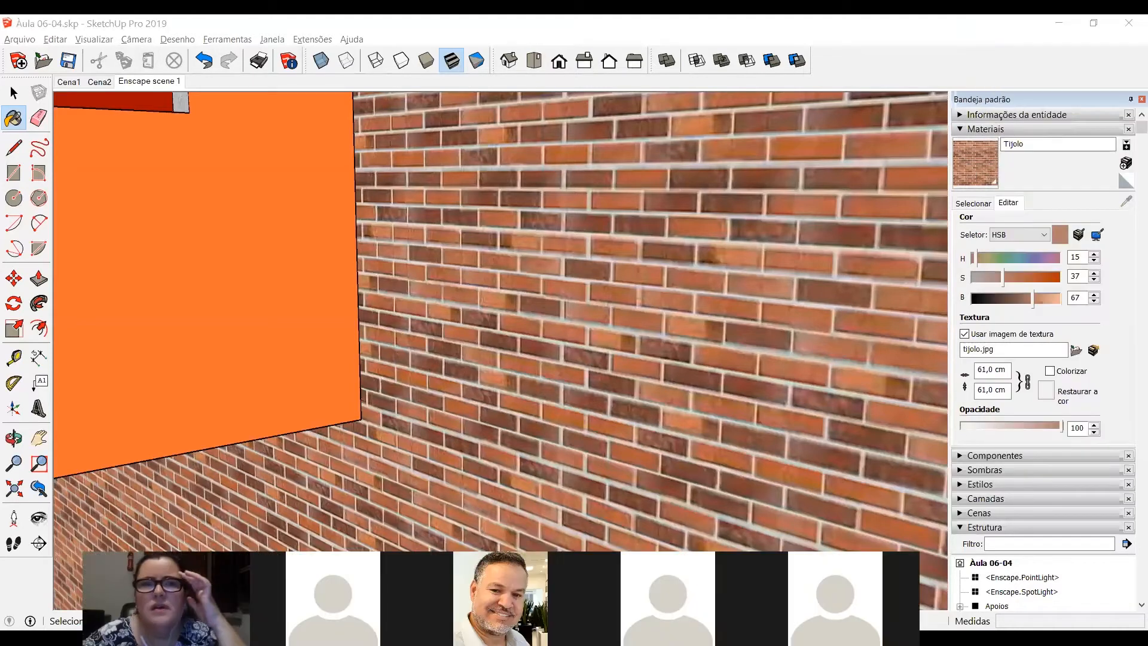
key(alt+Tab)
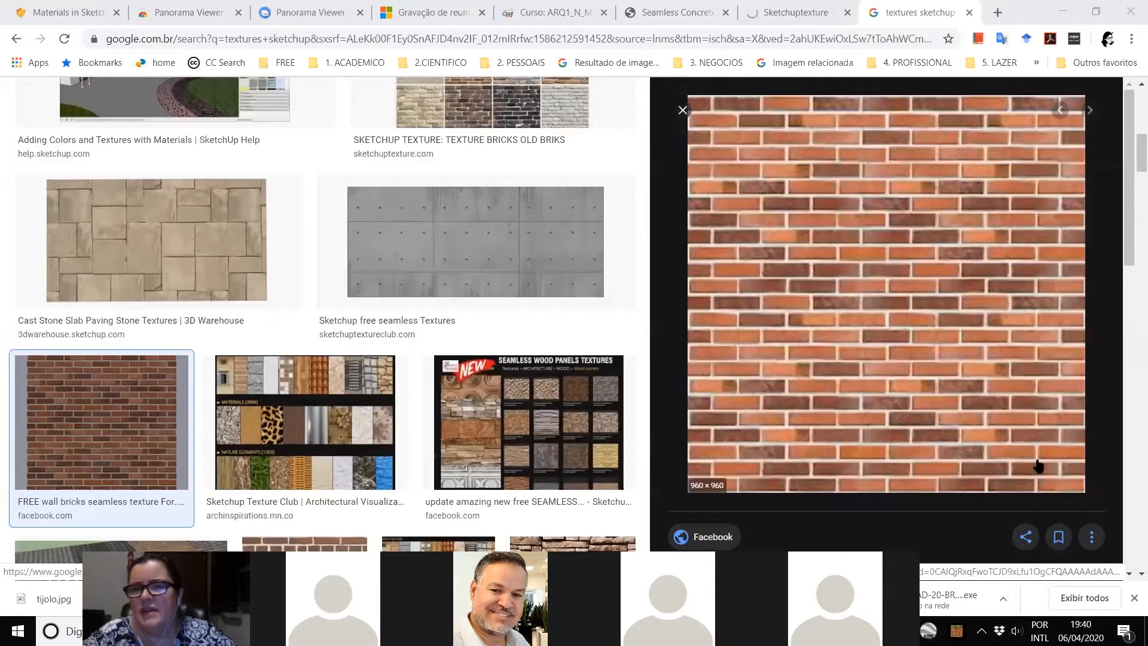
key(alt+Tab)
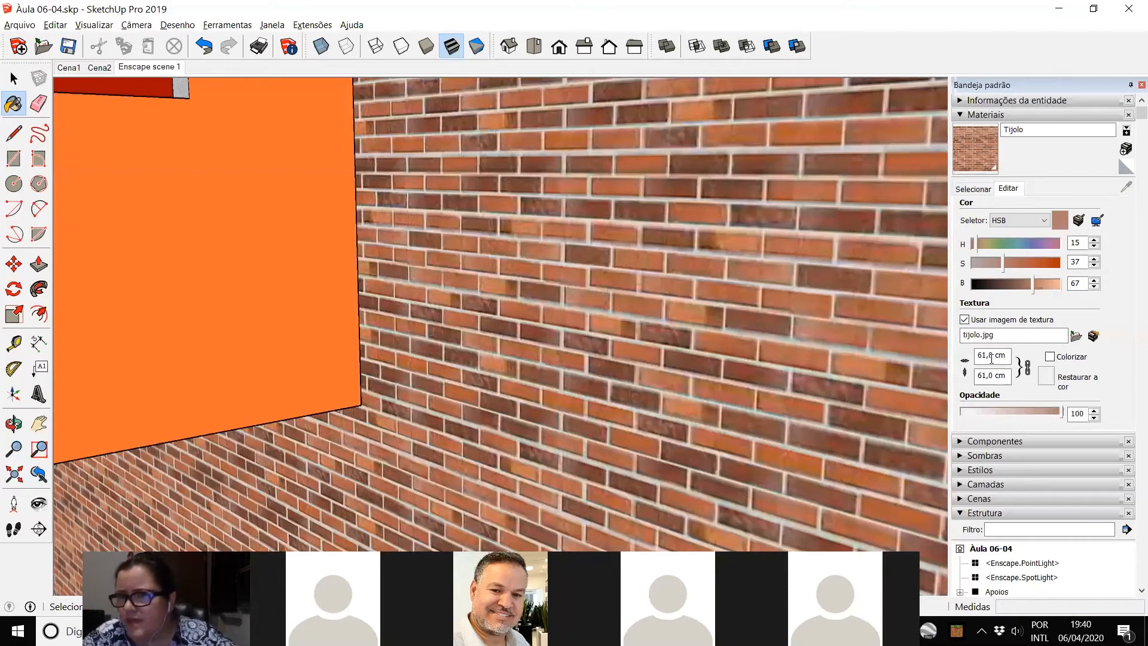
Step: Set the Tijolo texture size to 160 cm by 160 cm and check the enlarged bricks on the block
click(990, 358)
double_click(990, 357)
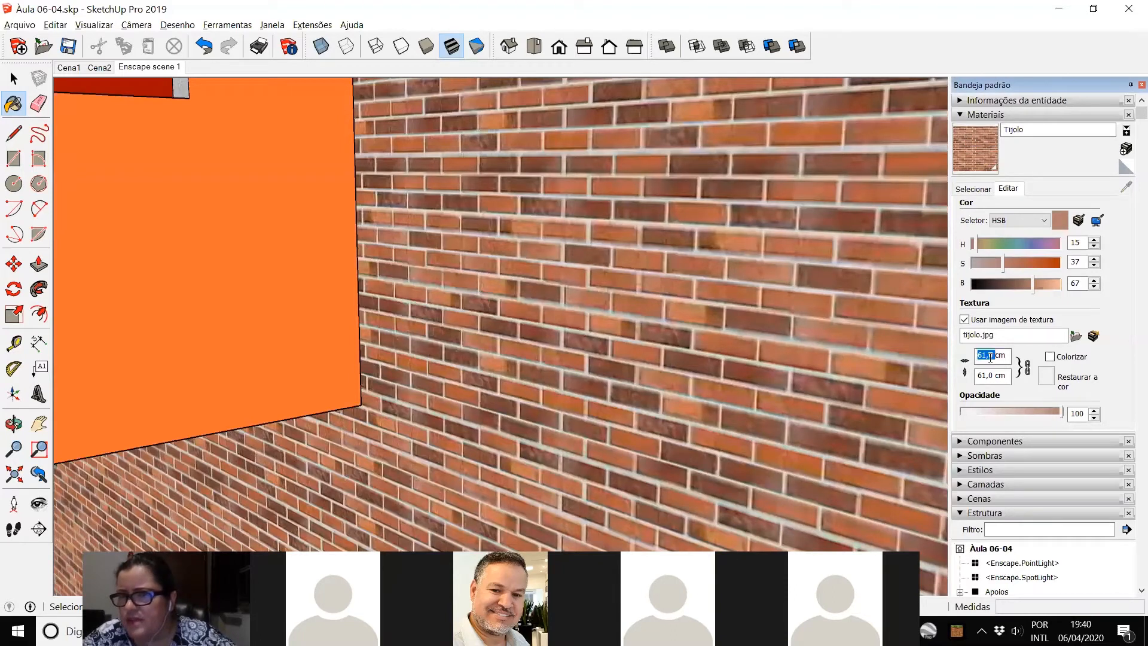
key(Home)
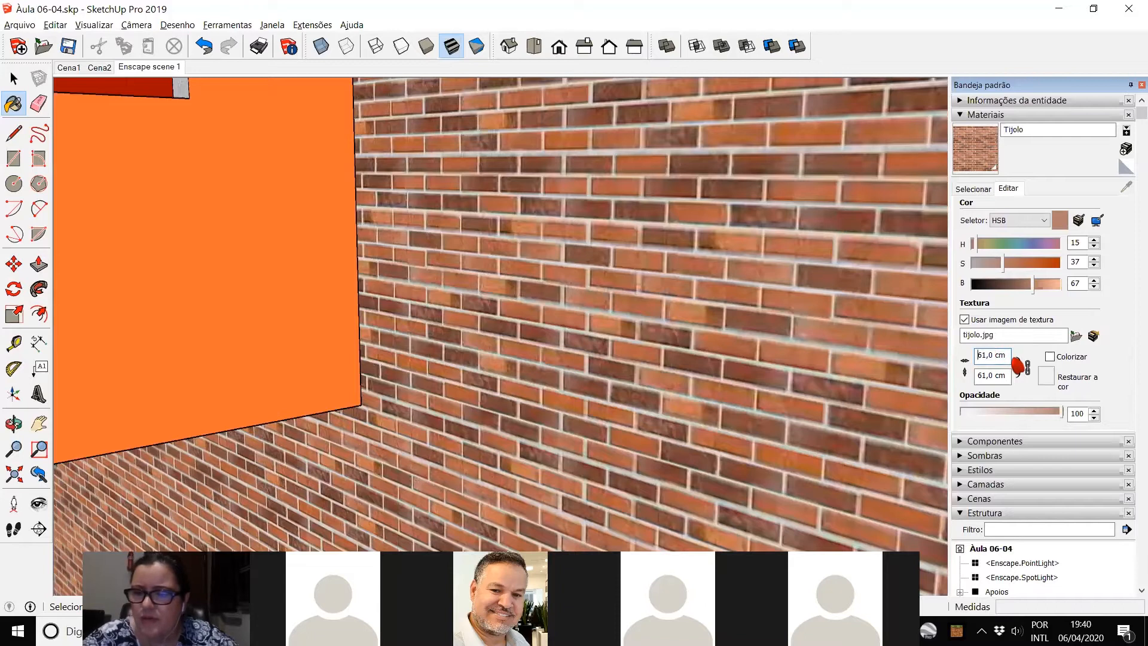
text(1)
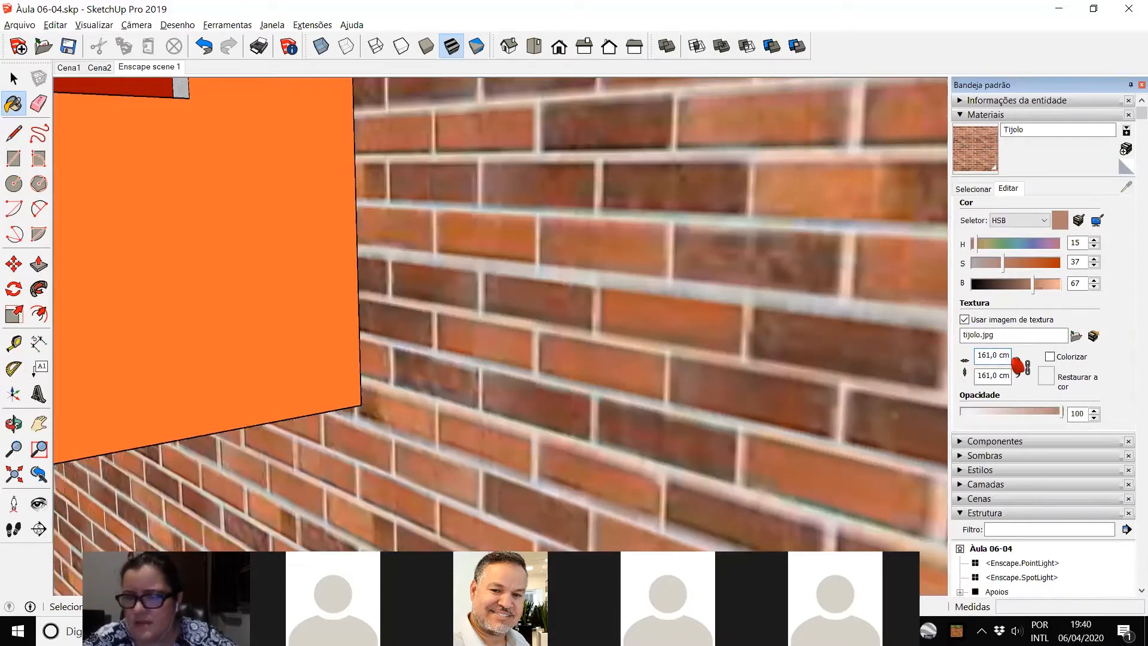
text(60)
key(Delete)
key(Delete)
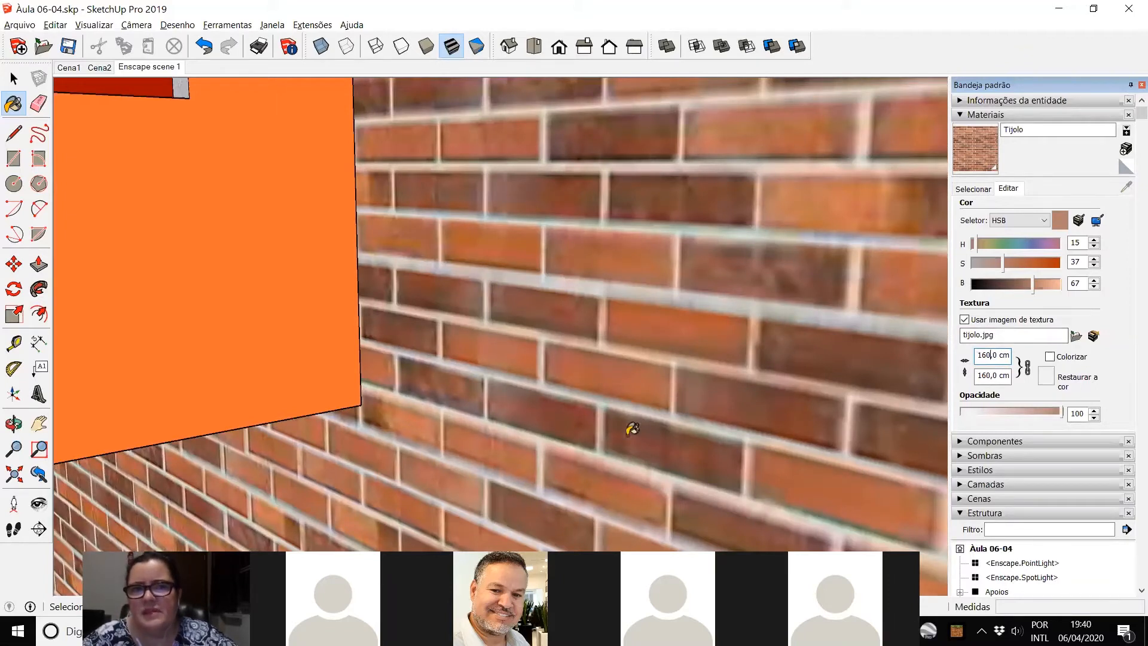
scroll(623, 436, down, 4)
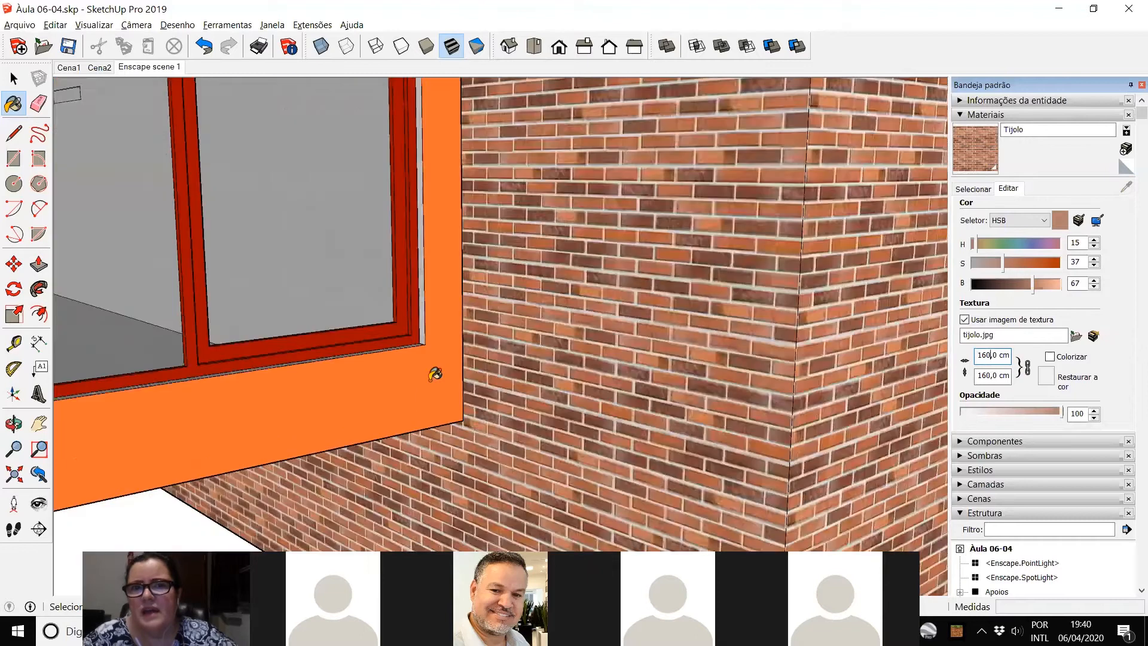
scroll(431, 361, down, 5)
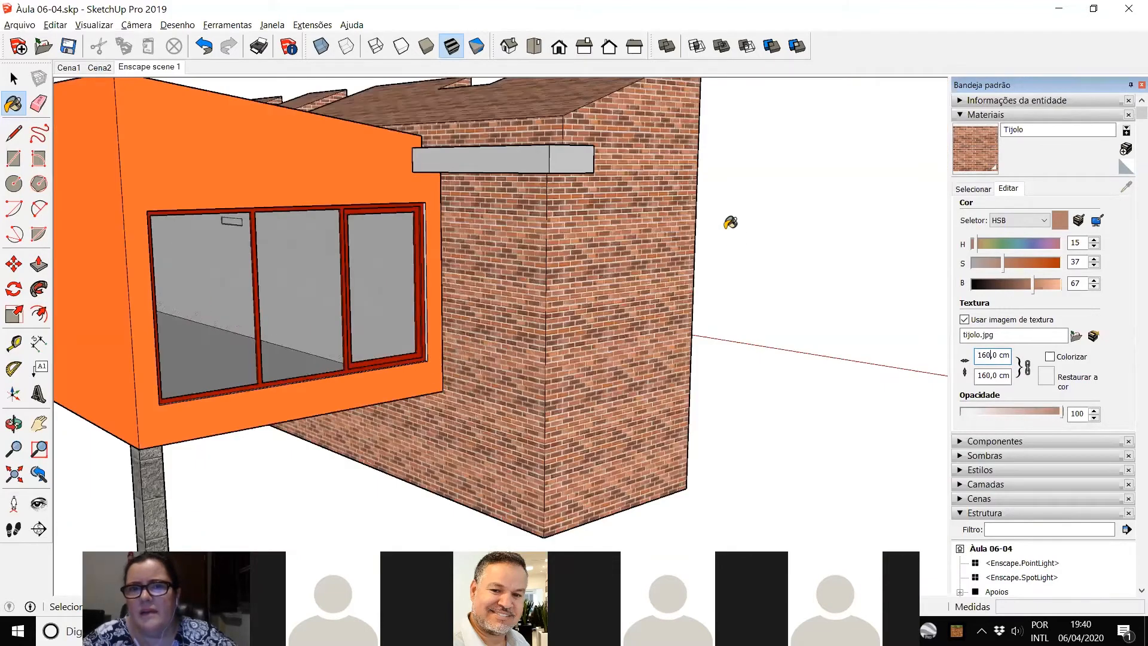
click(14, 78)
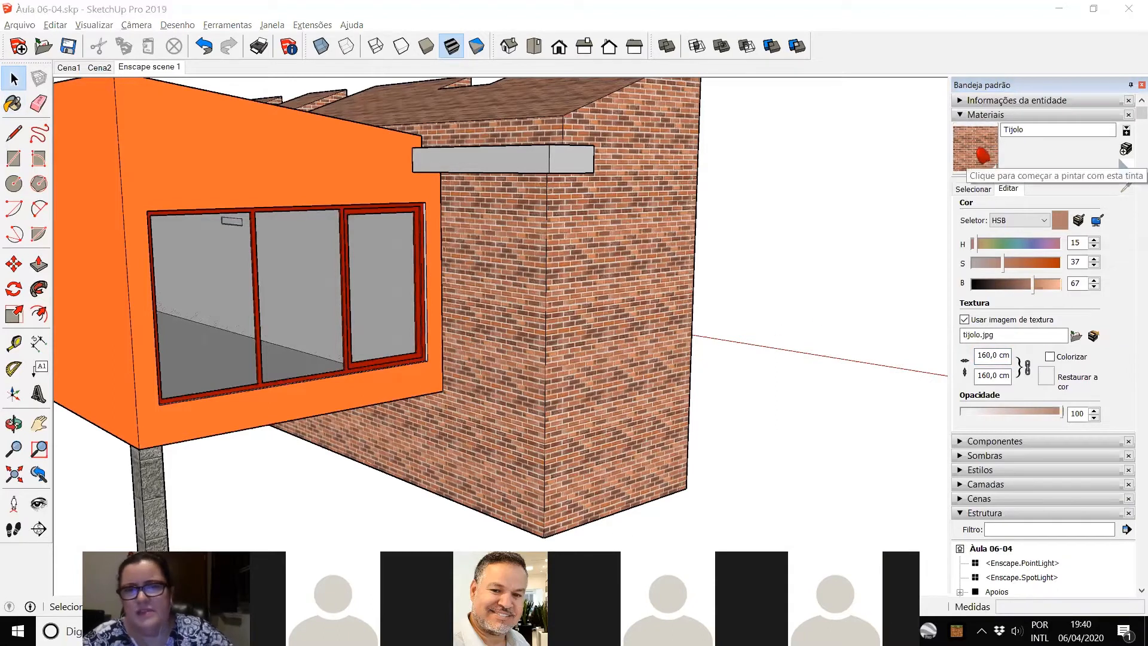
Step: Compare the bricks beside the orange volume with the source brick image in the browser
key(alt+Tab)
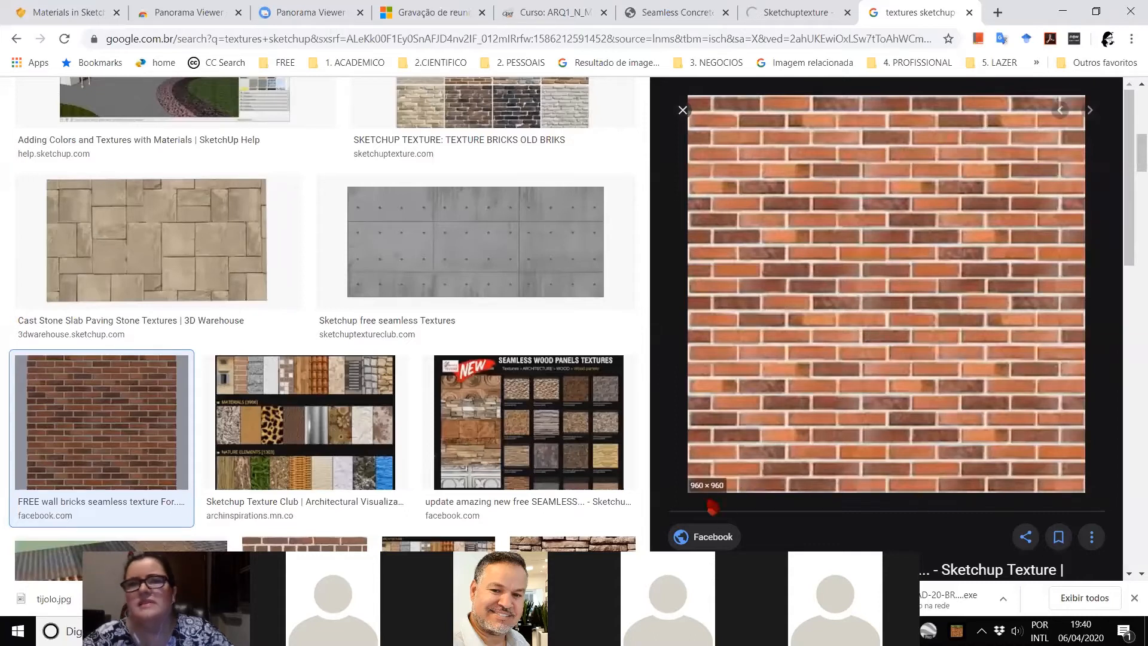
key(alt+Tab)
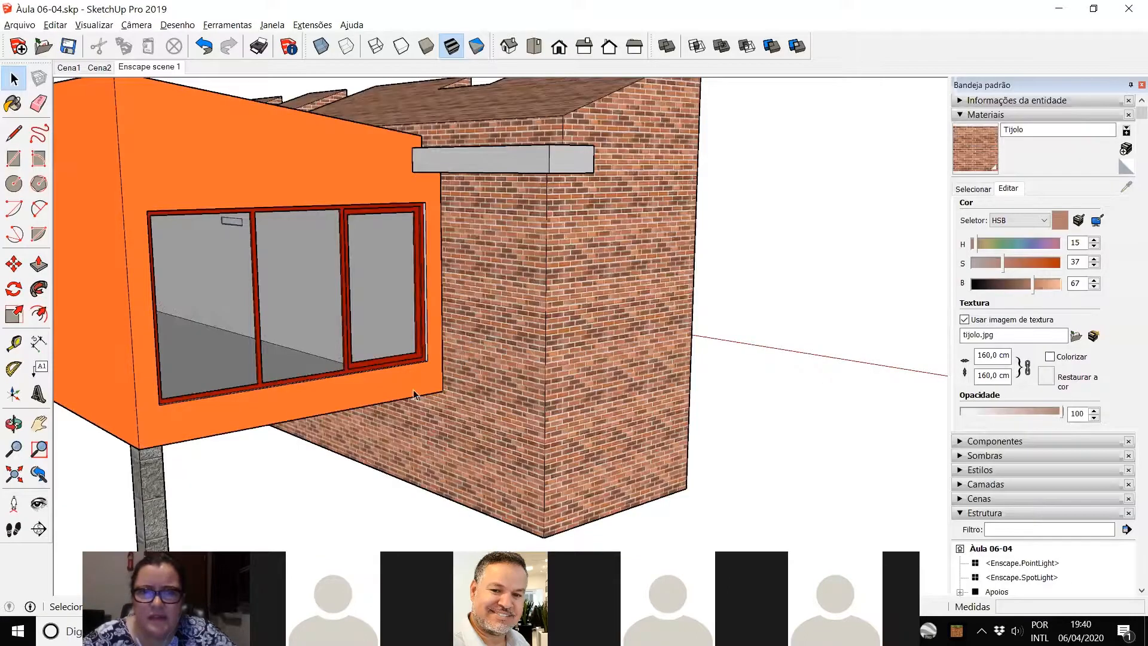
scroll(522, 396, up, 5)
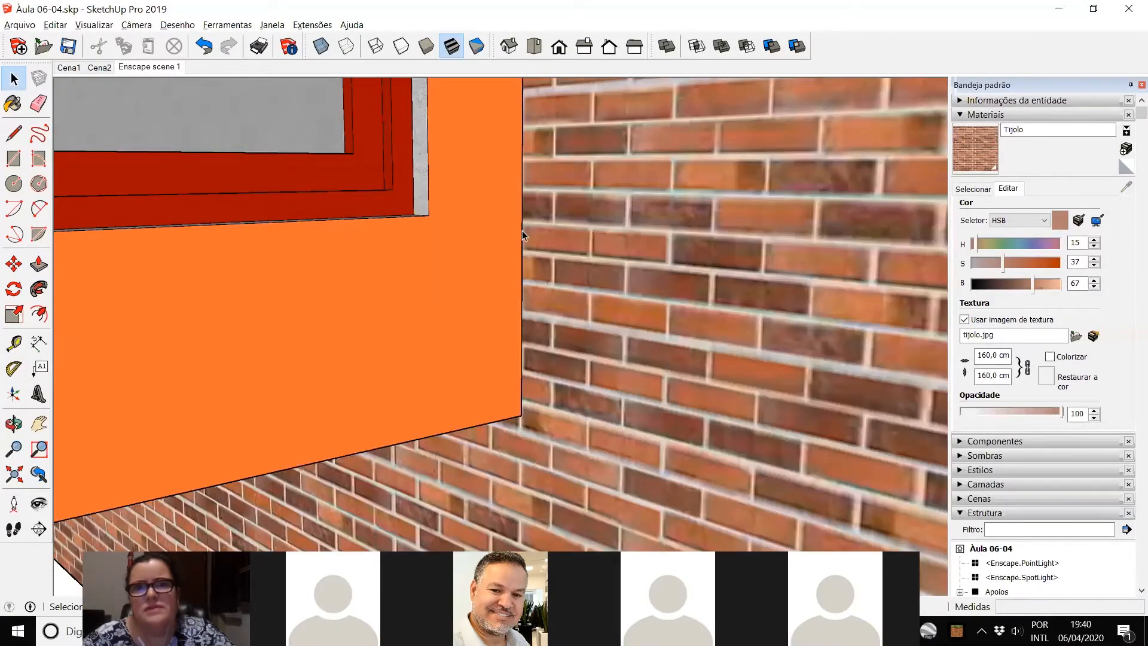
scroll(363, 298, down, 2)
scroll(353, 291, down, 5)
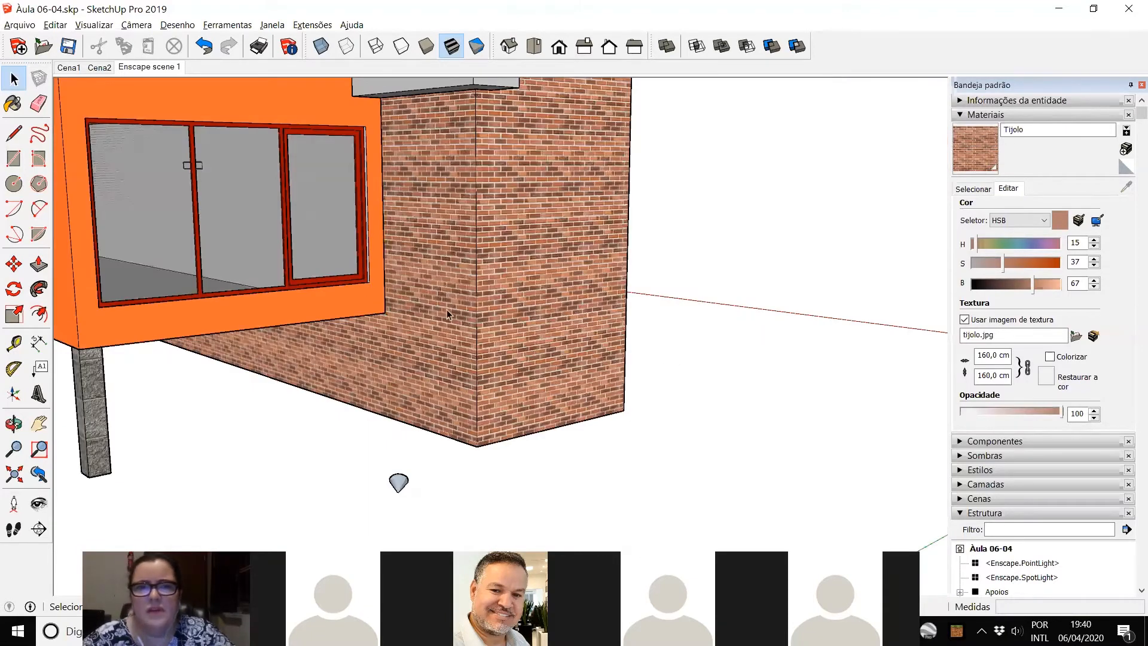
Step: Try the Tijolo texture at a width of 200 cm, and set it back to 160 cm
double_click(990, 355)
text(200)
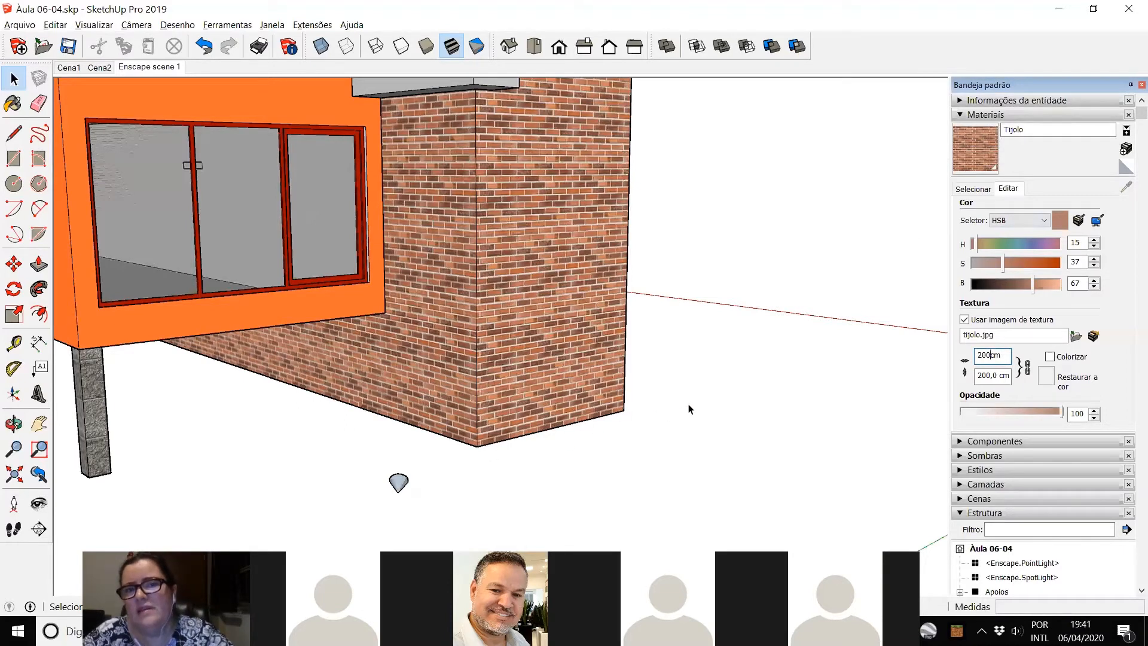
double_click(987, 354)
text(160)
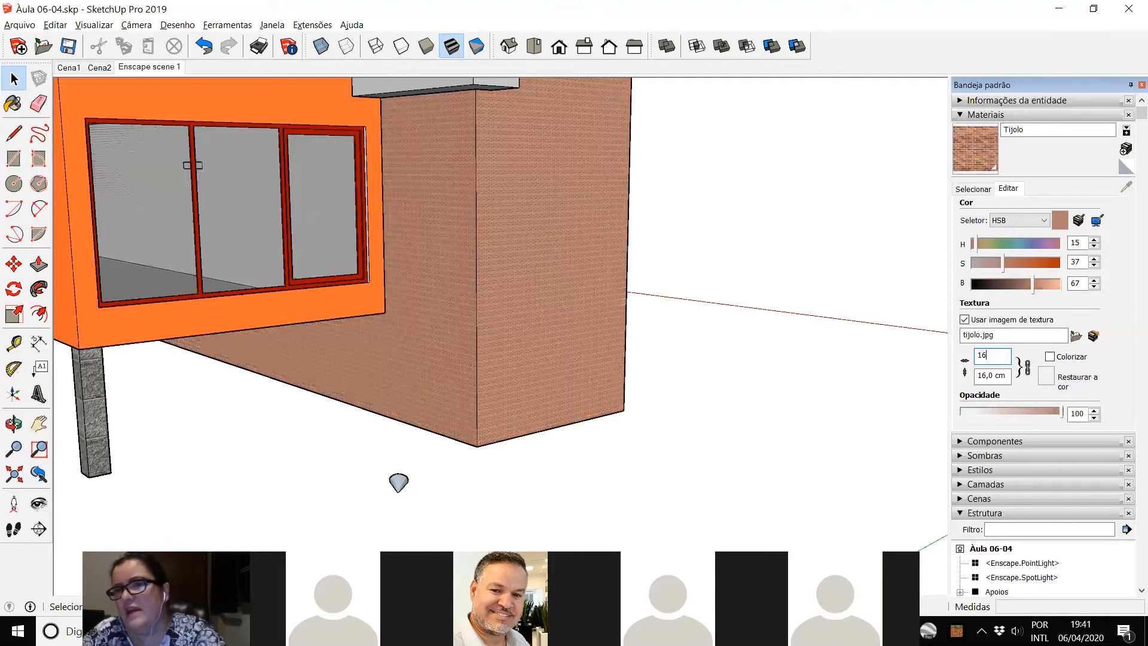
click(741, 410)
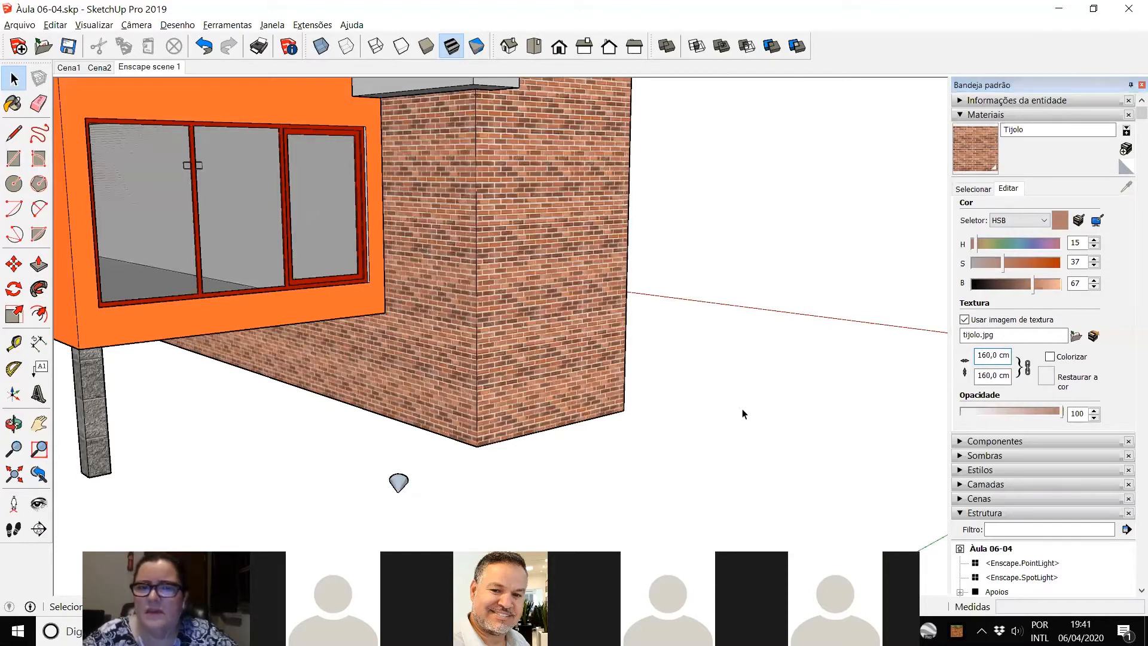
Step: Colorize the Tijolo texture and shift its colour to hue 45, saturation 34 and brightness 64
middle_drag(786, 420, 272, 470)
scroll(418, 452, down, 3)
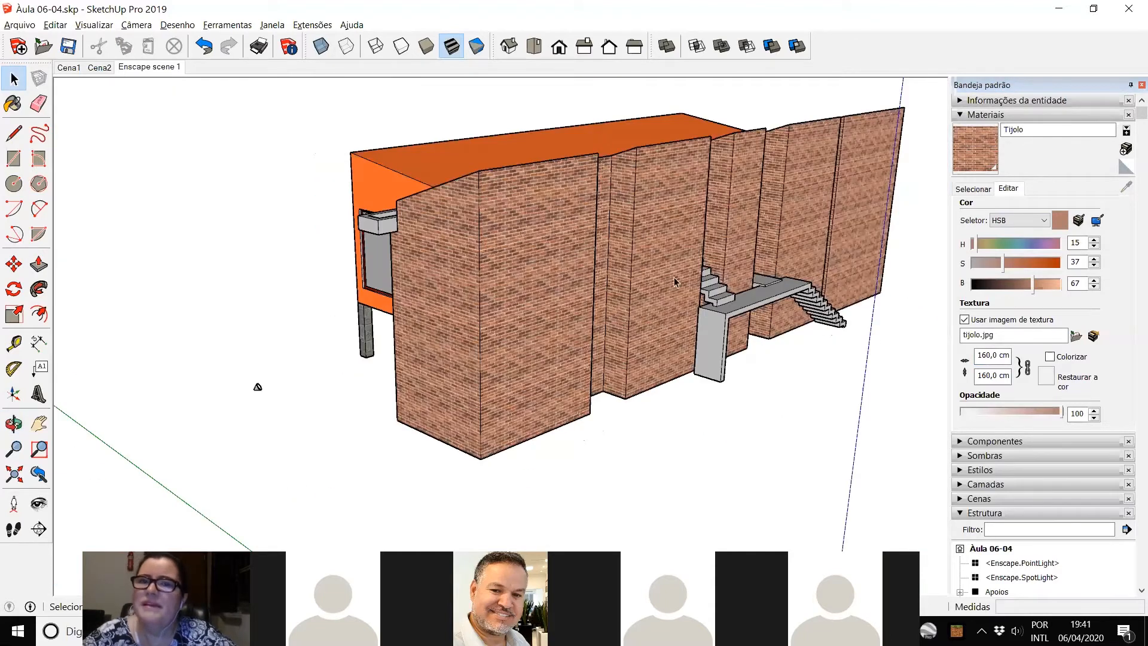
middle_drag(674, 281, 511, 385)
scroll(493, 379, up, 5)
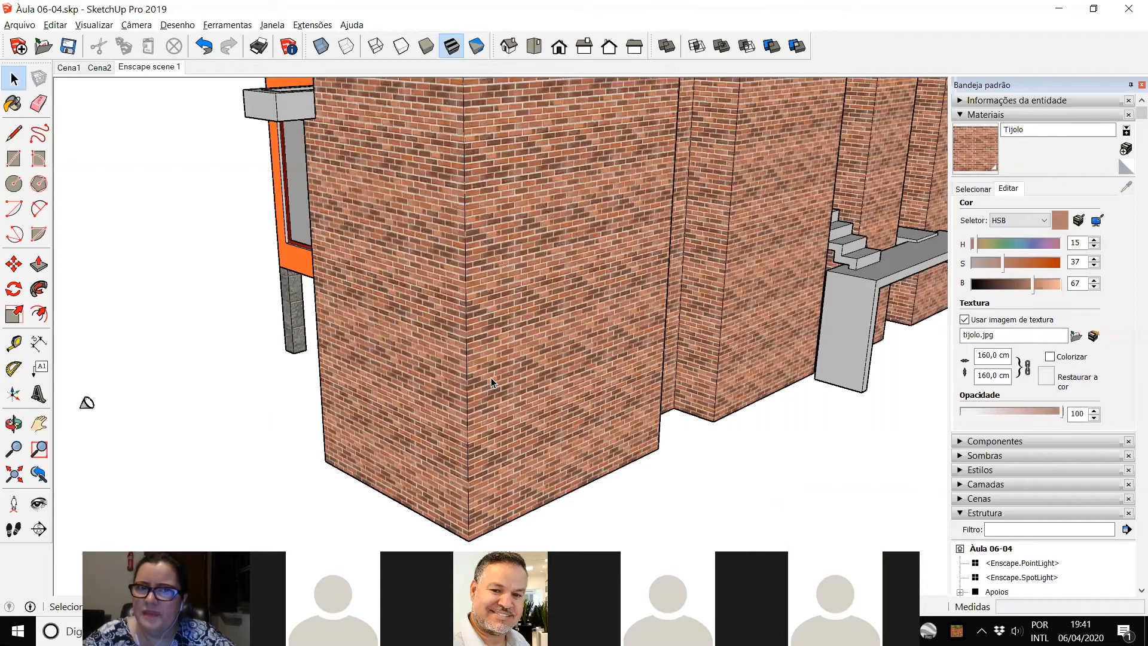
middle_drag(622, 338, 856, 330)
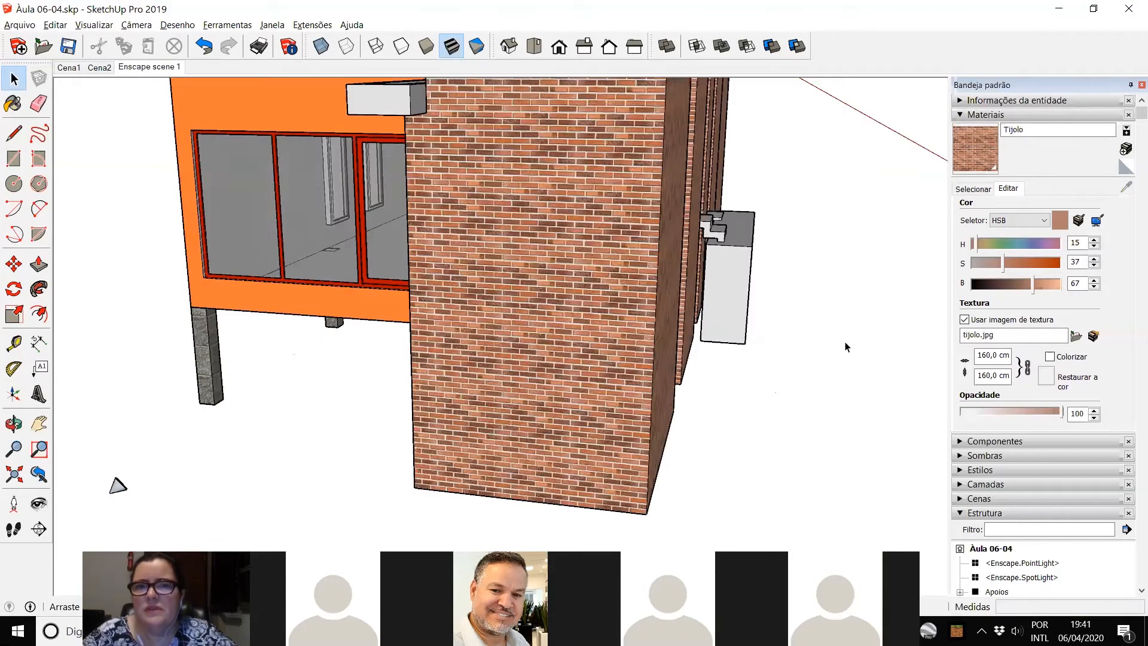
middle_drag(838, 421, 572, 425)
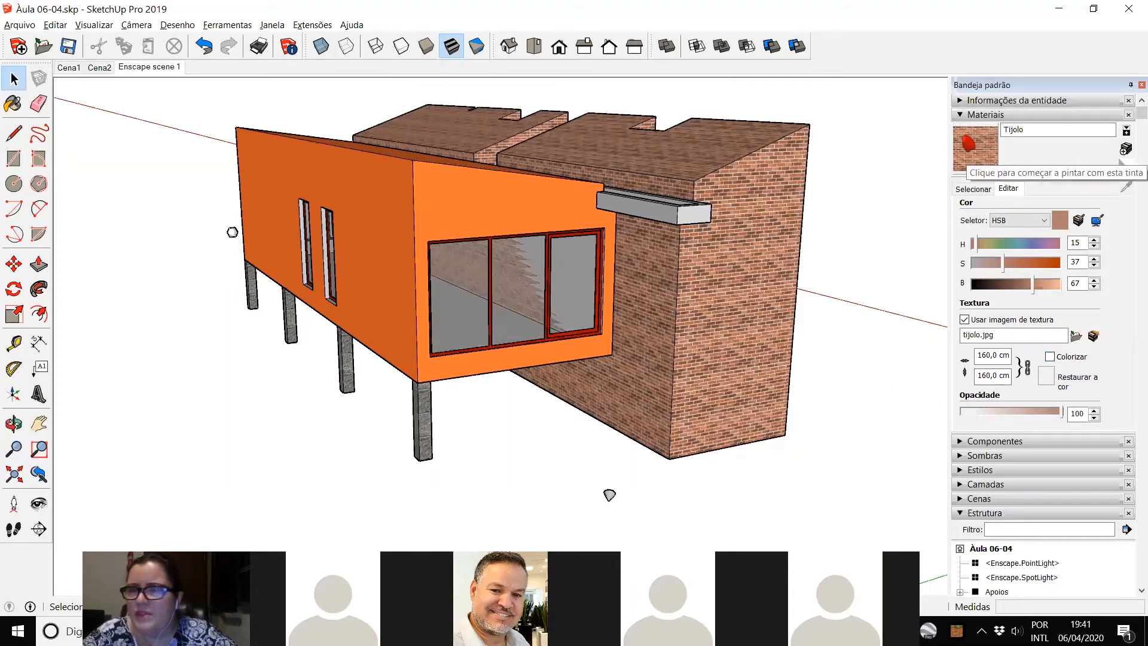
click(1050, 356)
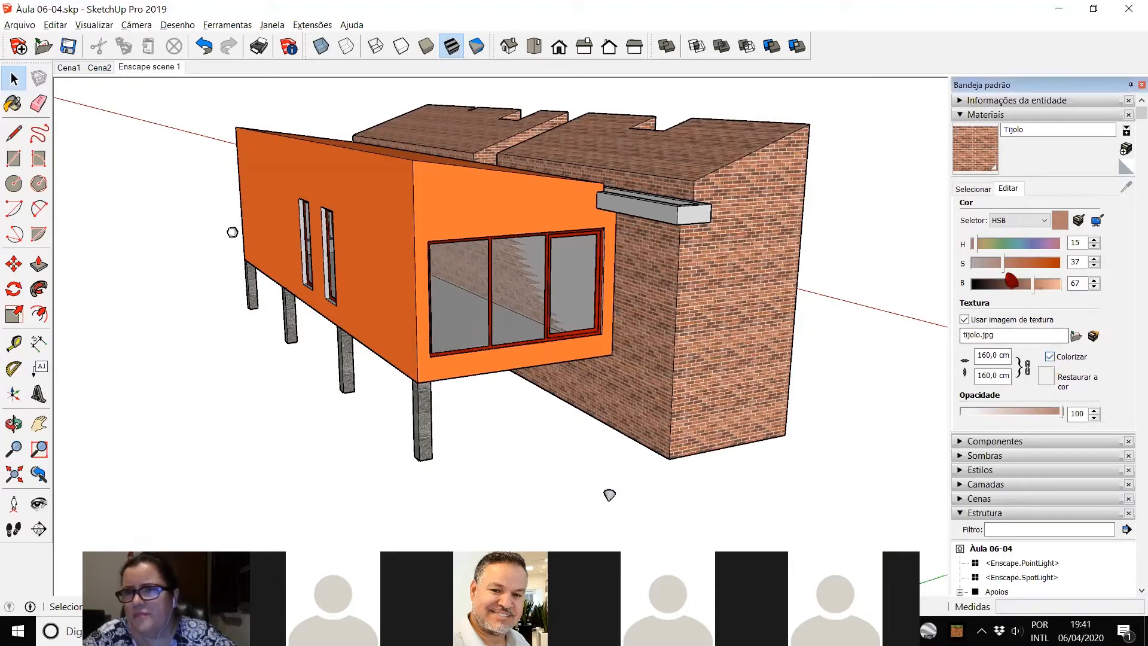
mouse_move(981, 245)
mouse_down()
mouse_move(1025, 253)
mouse_move(992, 267)
mouse_move(1058, 267)
mouse_move(973, 277)
mouse_move(1021, 271)
mouse_move(991, 257)
mouse_up()
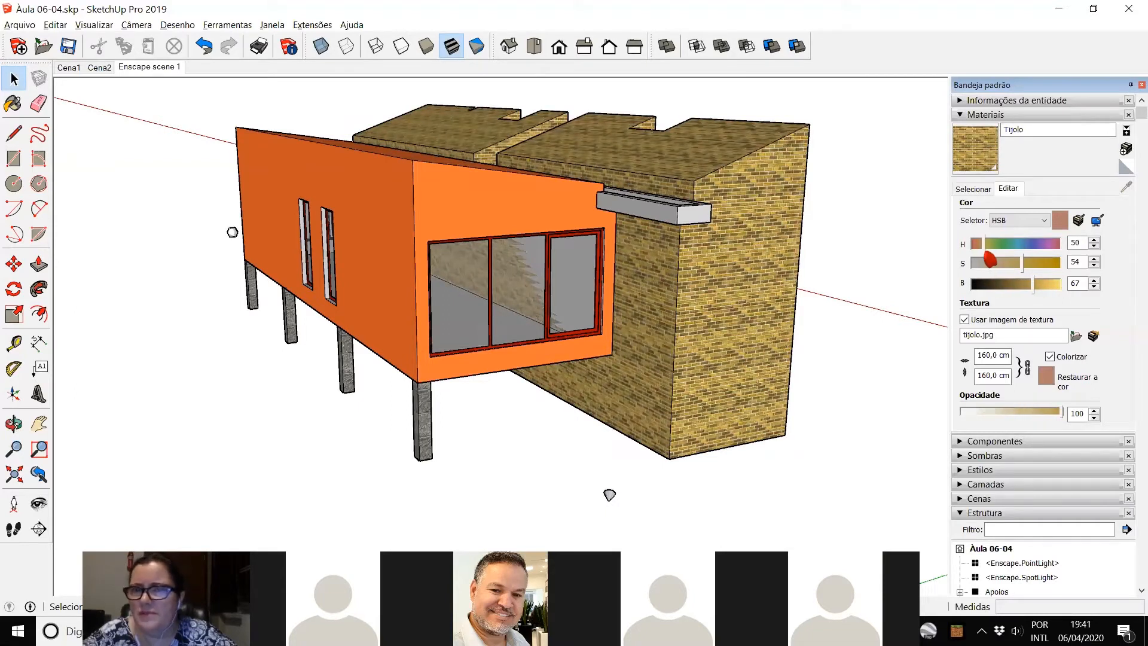
drag(1021, 263, 986, 259)
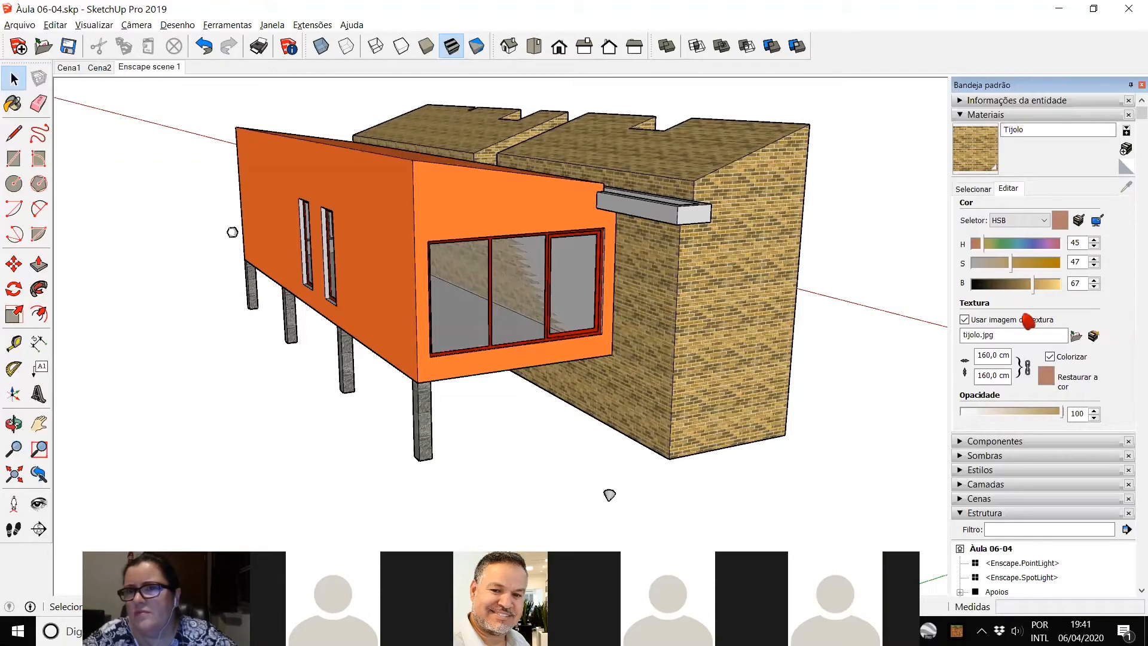
drag(1033, 296, 1009, 269)
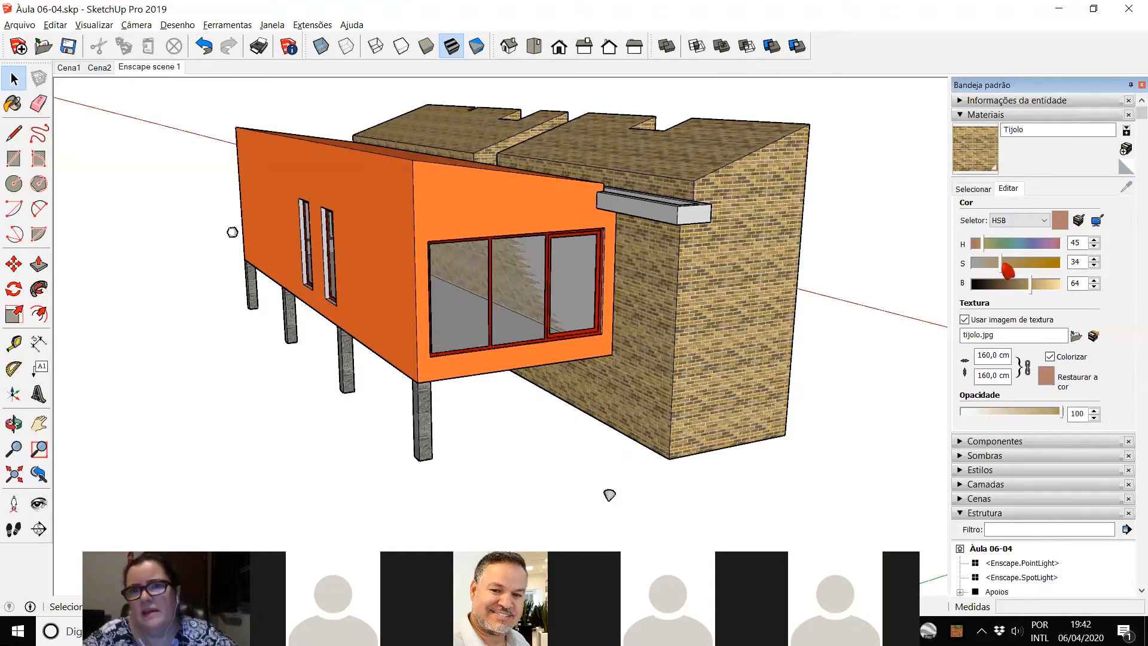
Step: Examine the recoloured brick block from the front and rear sides of the house
scroll(725, 356, down, 2)
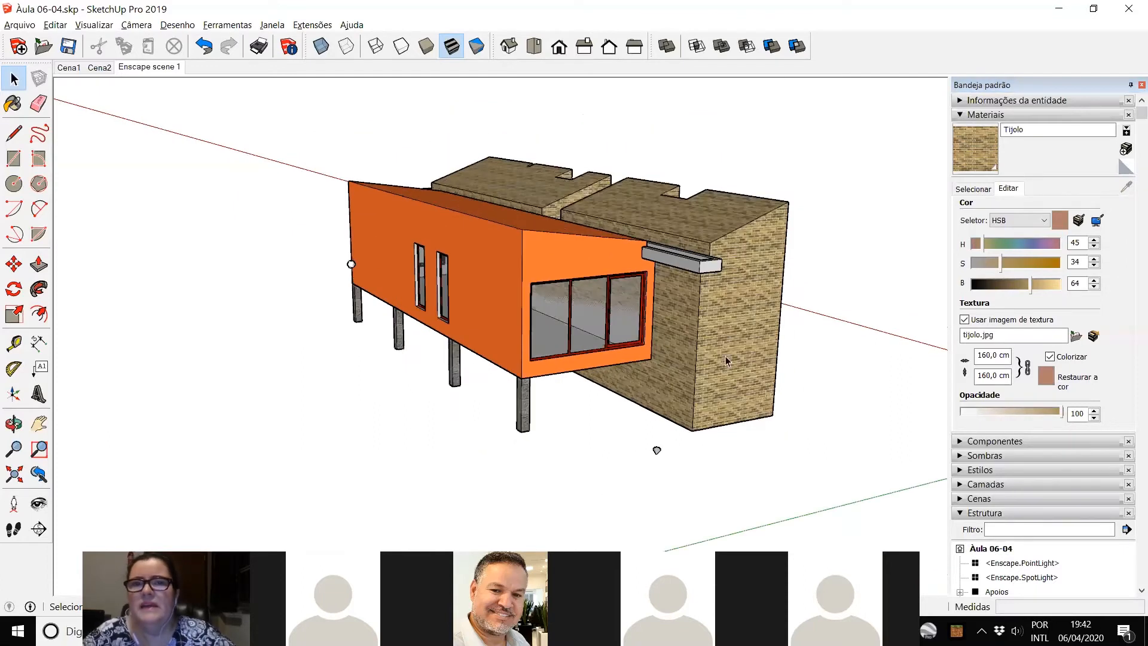
middle_drag(743, 369, 322, 442)
middle_drag(410, 341, 397, 326)
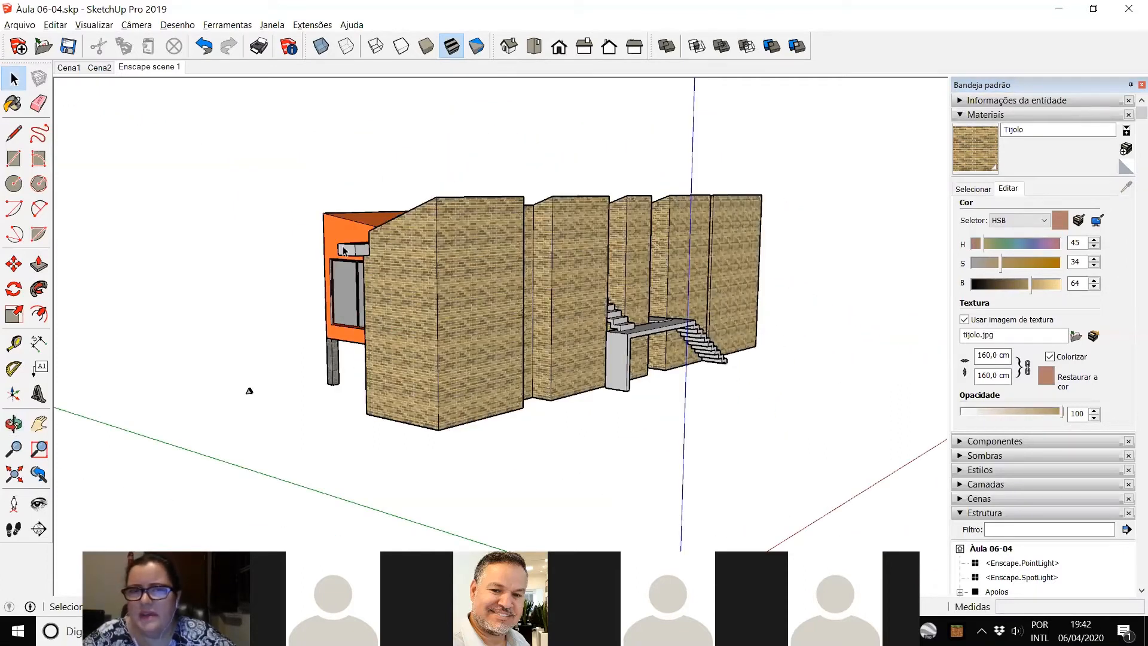
scroll(372, 325, up, 5)
mouse_move(428, 350)
middle_down()
mouse_move(715, 322)
mouse_move(792, 347)
mouse_move(789, 361)
middle_up()
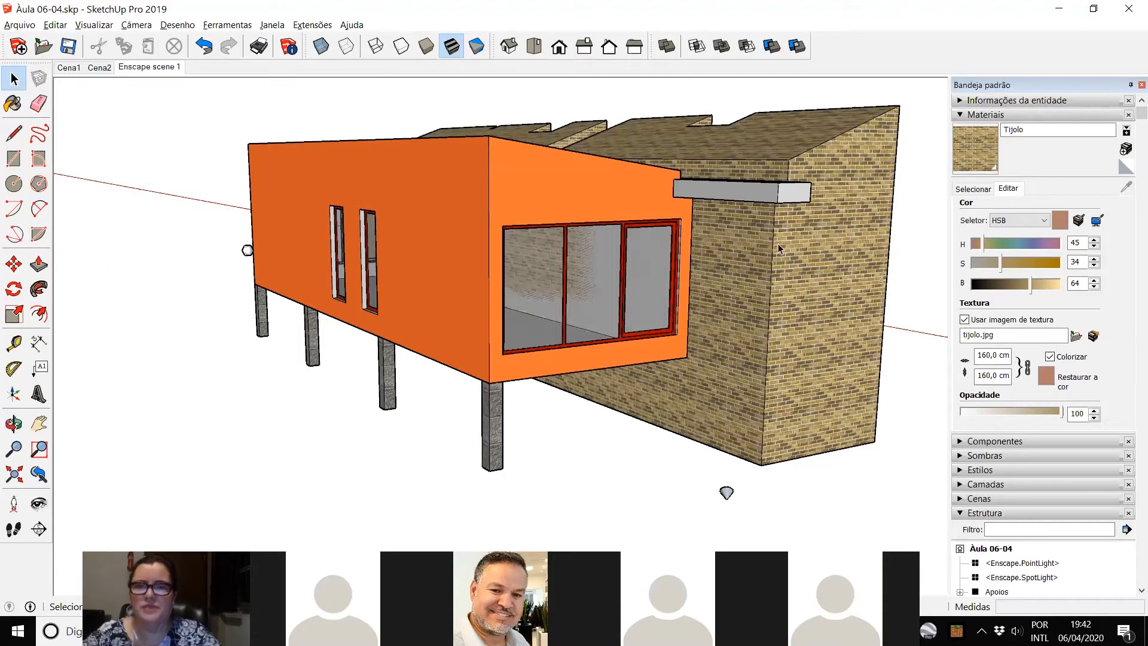
mouse_move(802, 361)
middle_down()
mouse_move(439, 389)
mouse_move(431, 379)
mouse_move(819, 364)
middle_up()
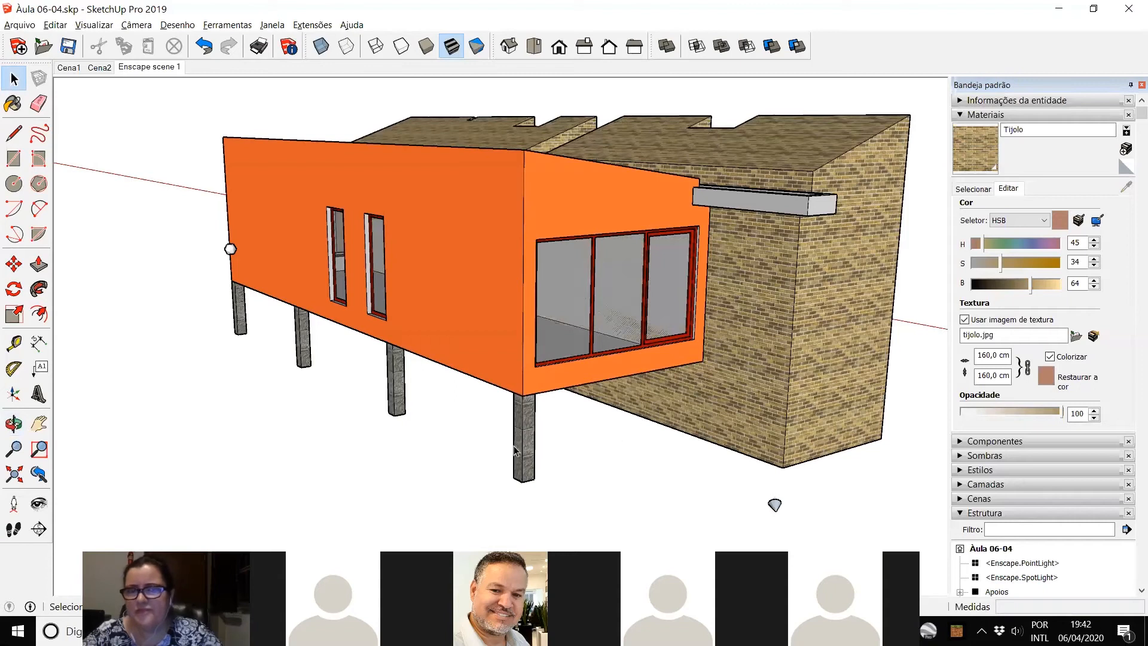
scroll(488, 419, down, 3)
scroll(550, 411, up, 4)
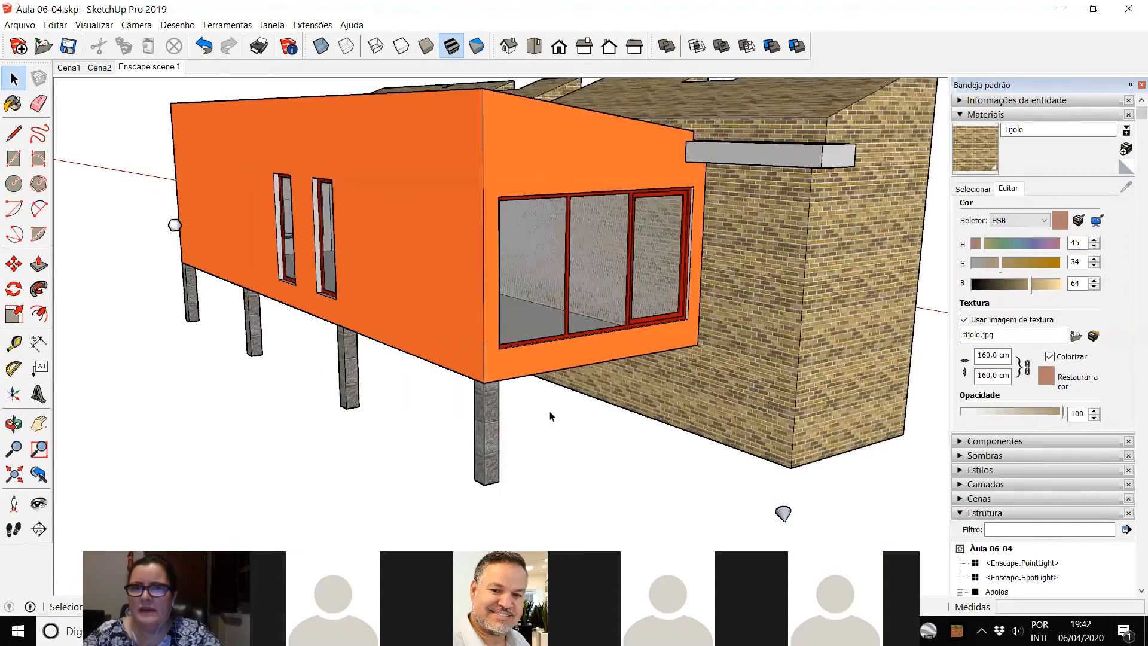
Step: Delete the Enscape spot light standing in front of the brick block
scroll(550, 410, down, 4)
middle_drag(767, 309, 711, 252)
scroll(692, 267, down, 5)
middle_drag(686, 336, 630, 402)
click(592, 392)
key(Delete)
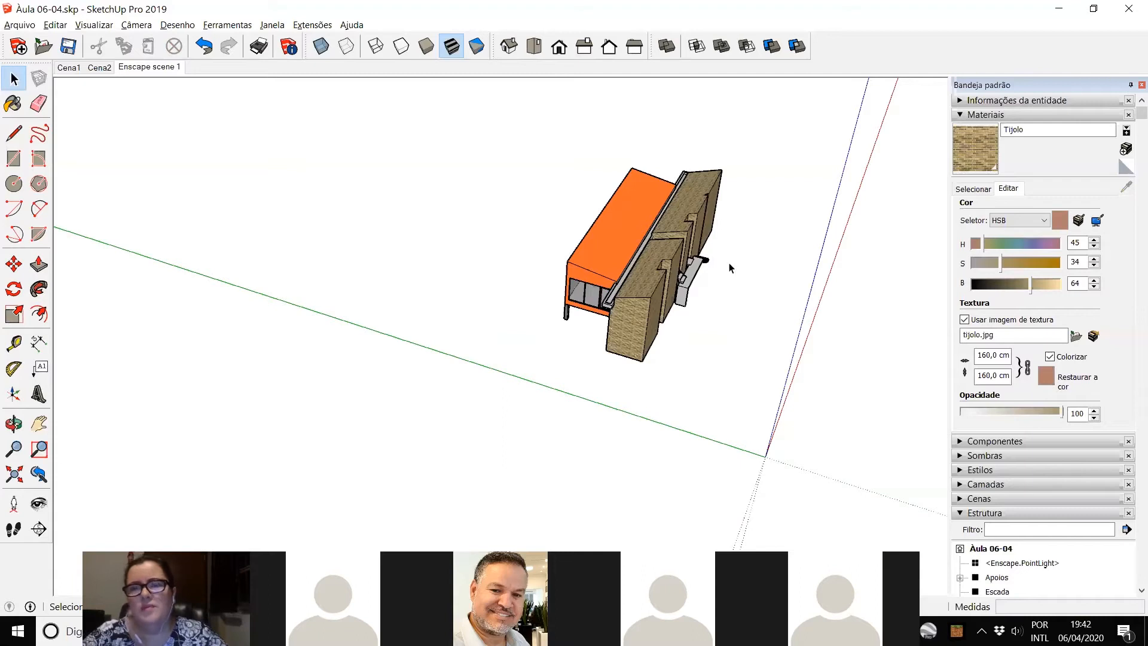
Step: Display the Sandbox toolbar and leave it floating over the drawing area
scroll(801, 198, up, 3)
scroll(689, 178, down, 2)
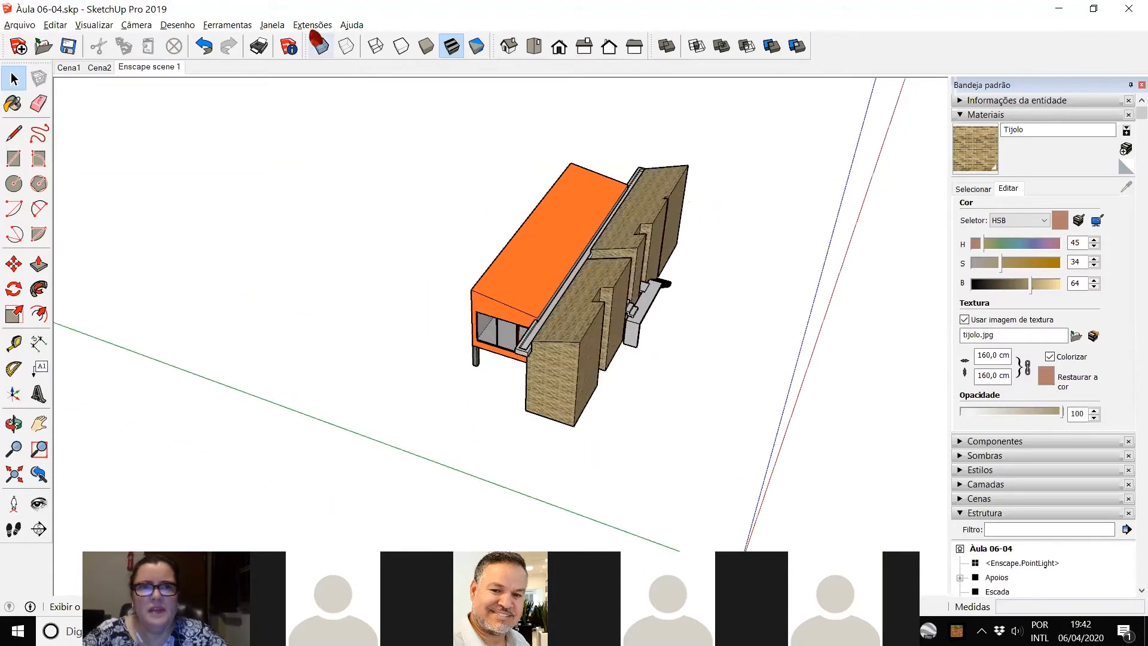
click(272, 24)
mouse_move(287, 42)
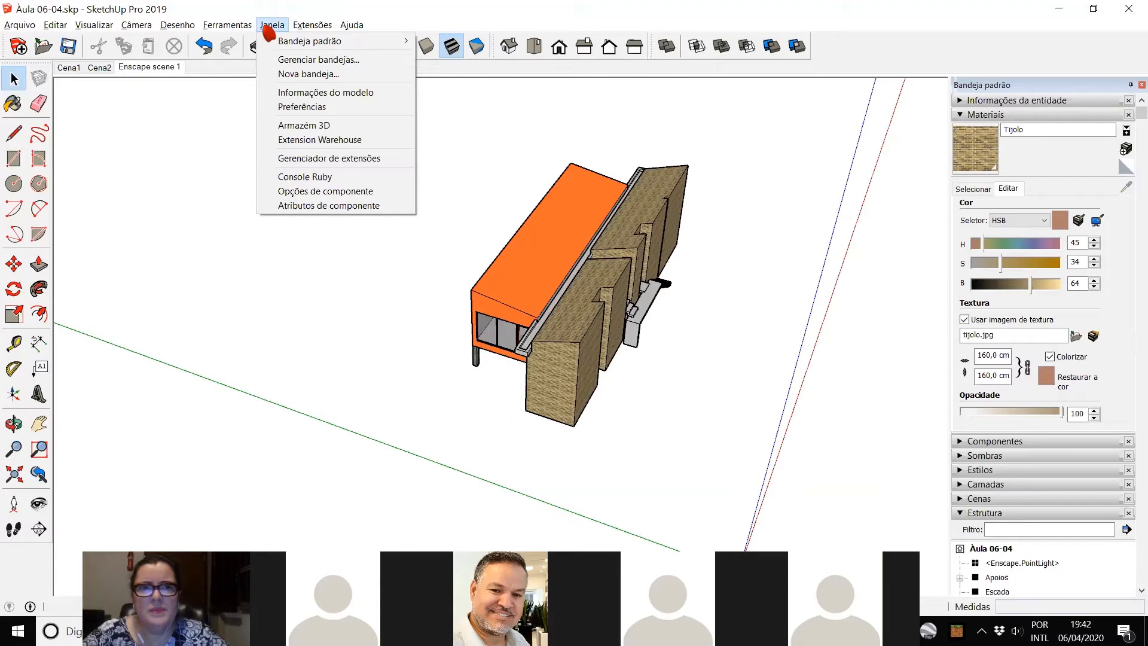
click(788, 93)
right_click(841, 54)
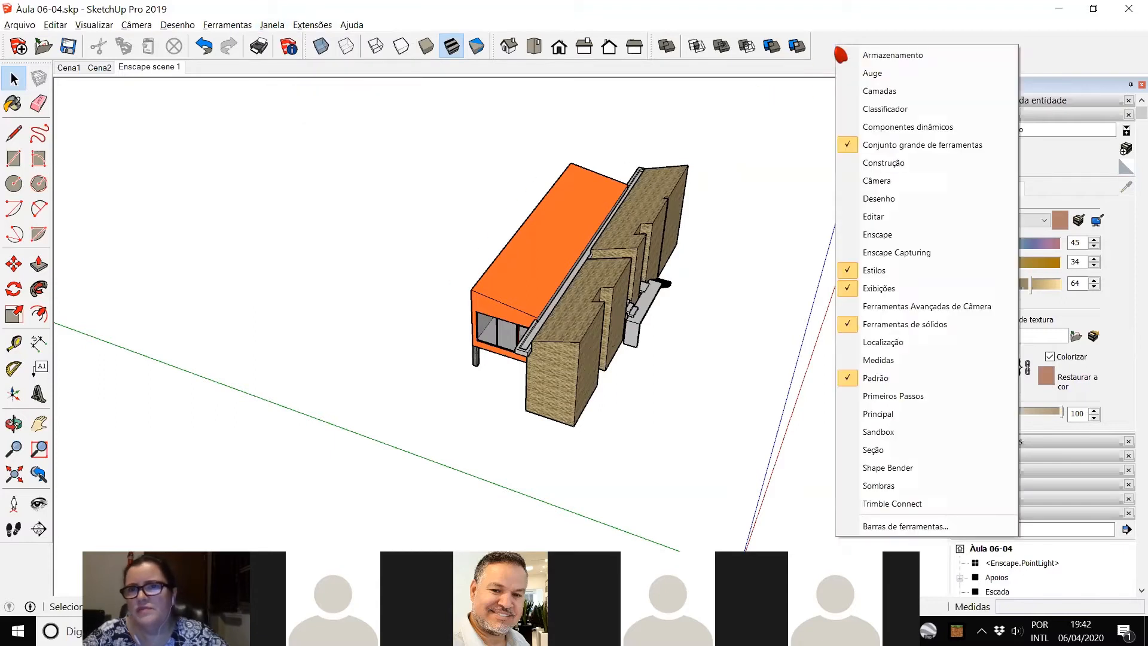
click(379, 137)
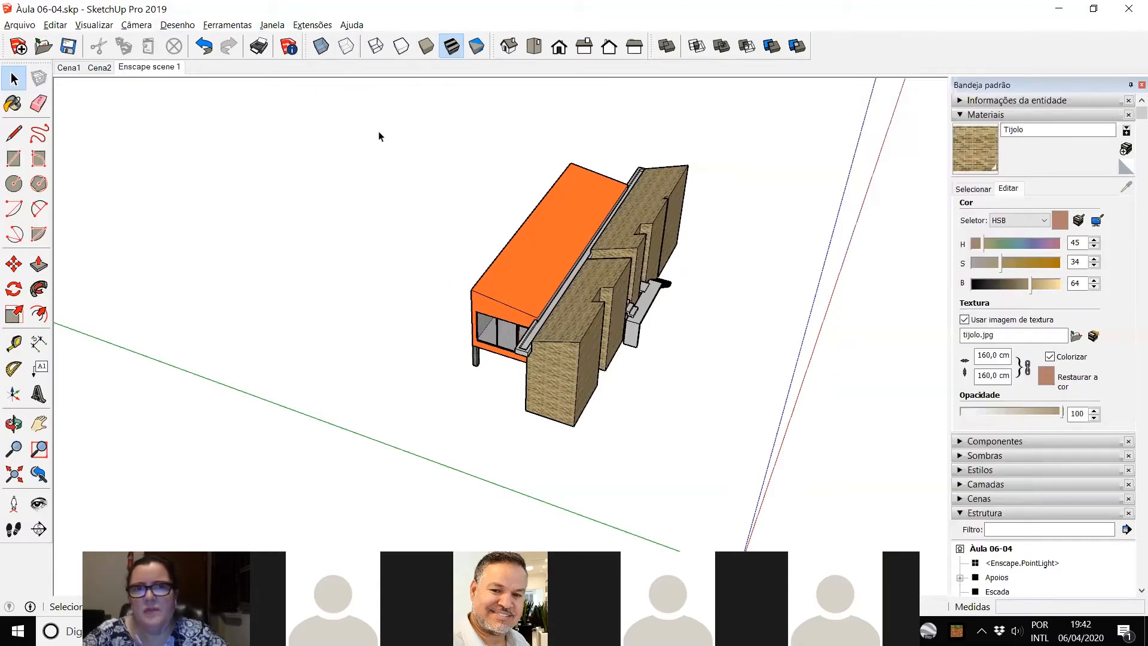
right_click(835, 46)
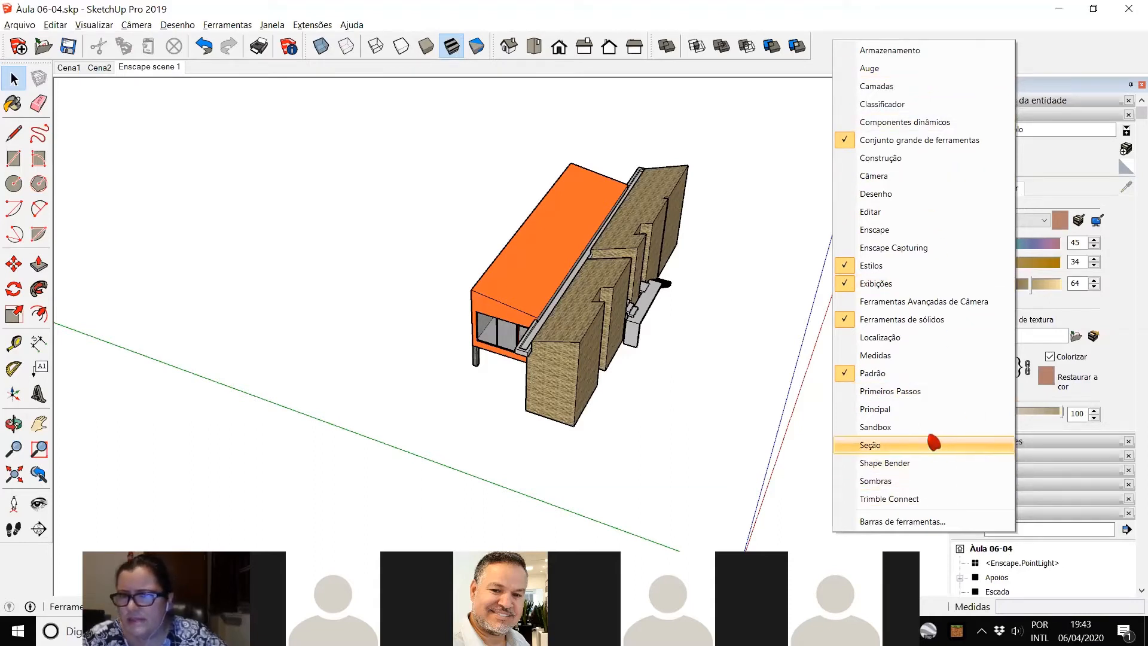
click(875, 426)
drag(149, 110, 163, 107)
scroll(654, 184, up, 2)
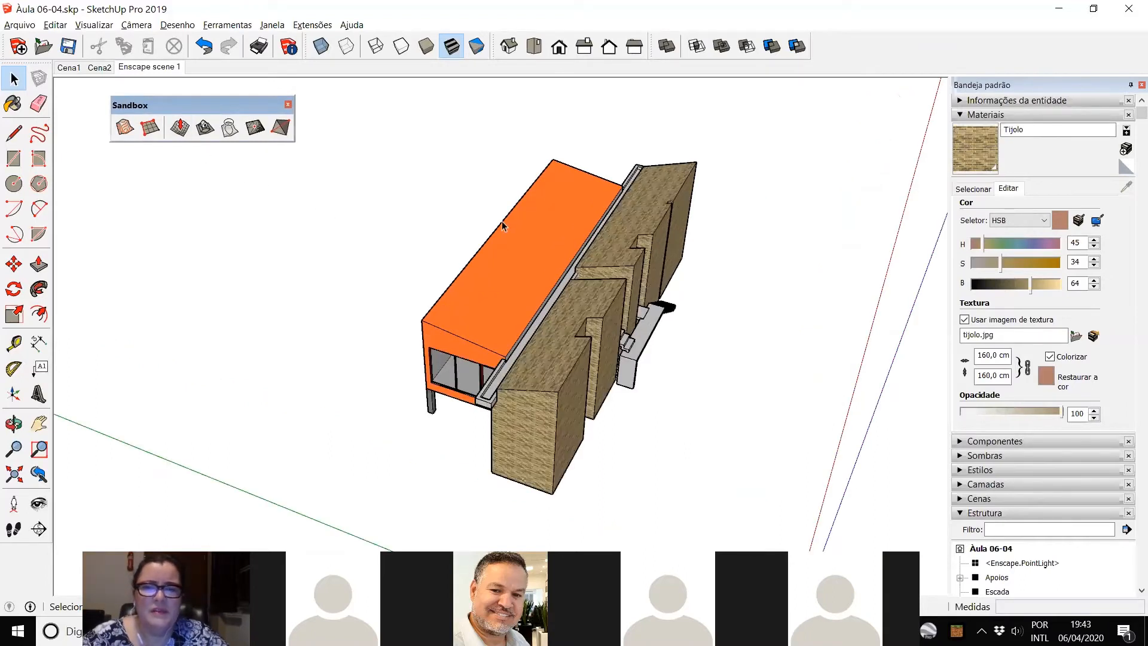
scroll(501, 221, down, 1)
scroll(525, 485, up, 1)
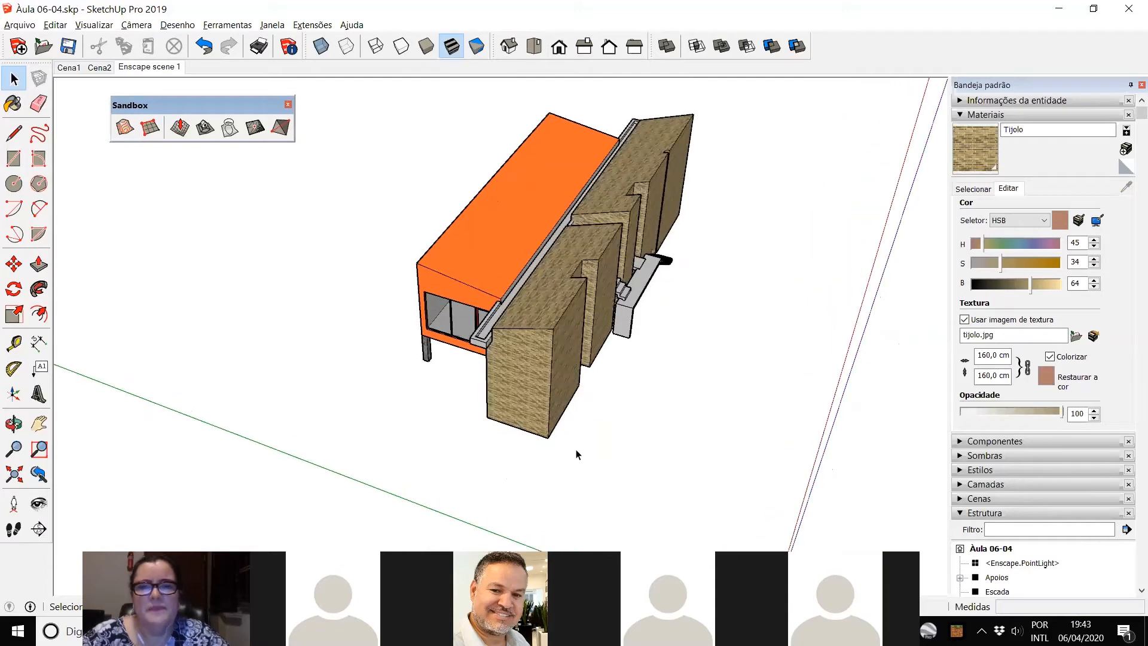
scroll(578, 454, down, 1)
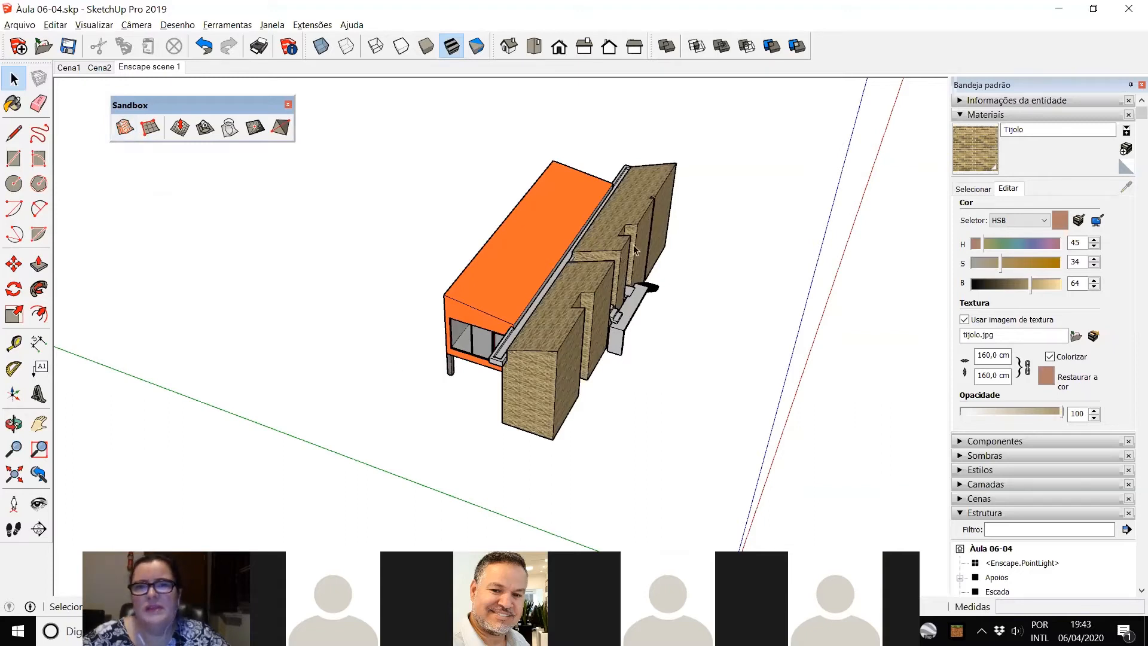
scroll(664, 464, up, 1)
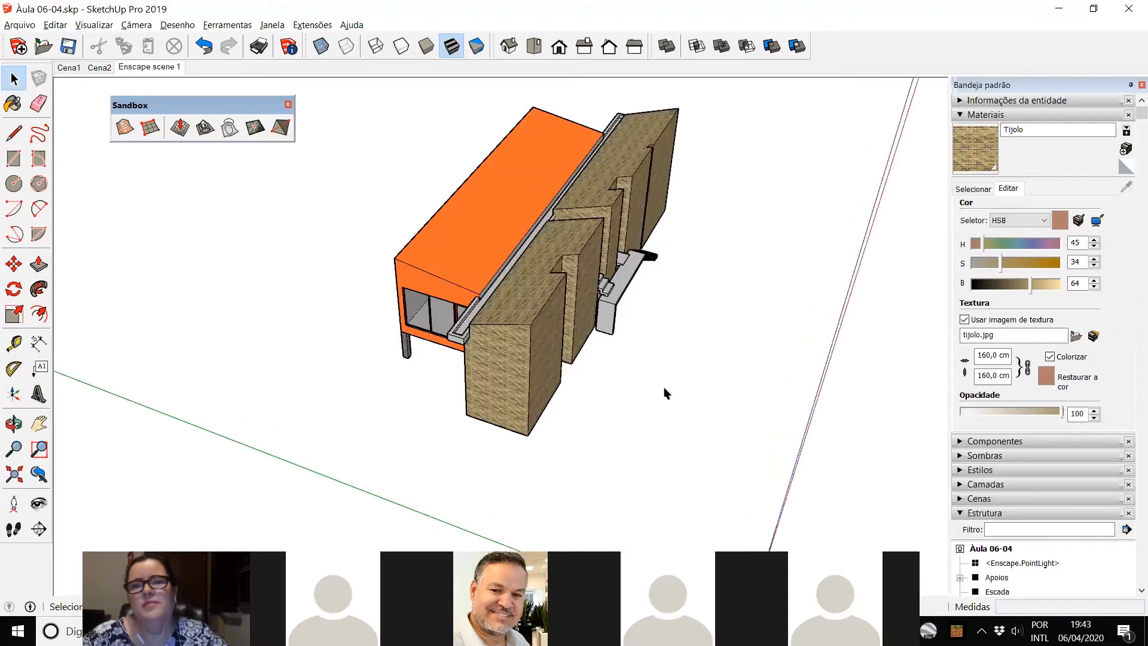
scroll(665, 392, down, 3)
Step: Show the house in the standard top view with parallel projection
middle_drag(666, 389, 801, 238)
middle_drag(626, 352, 673, 379)
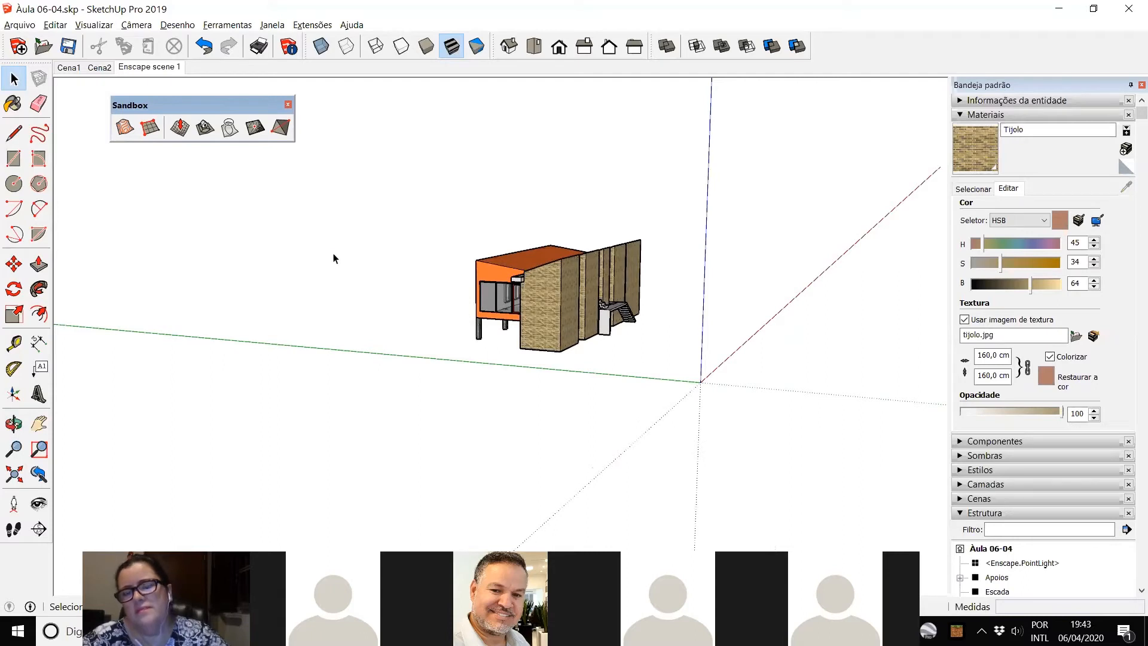
middle_drag(443, 330, 407, 340)
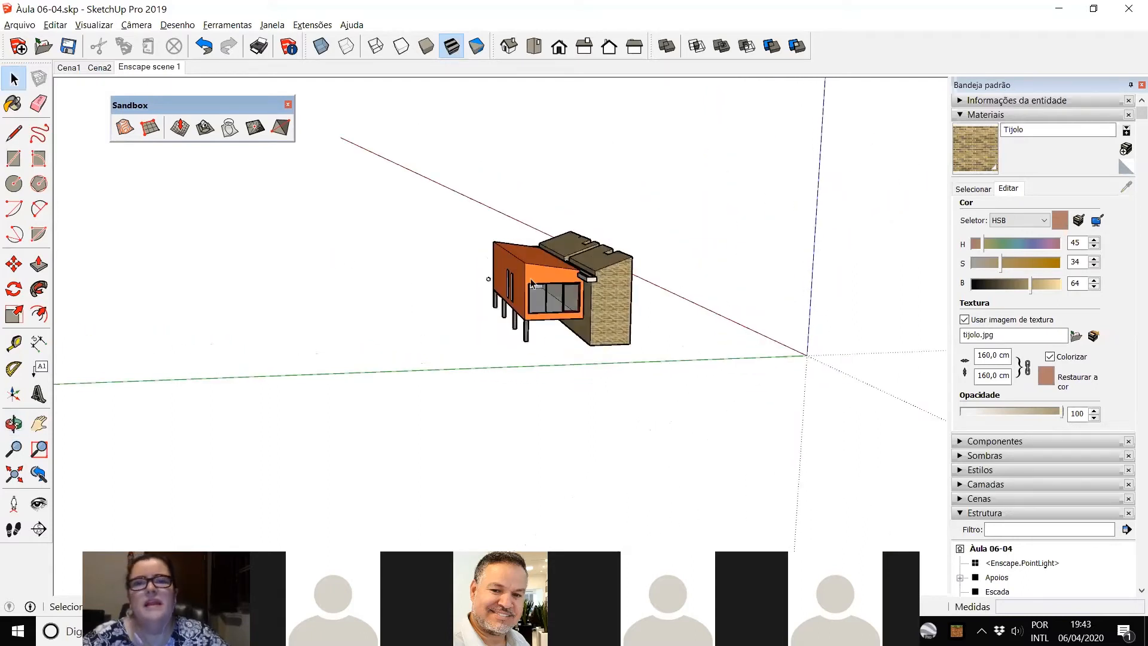
middle_drag(532, 283, 430, 389)
click(534, 46)
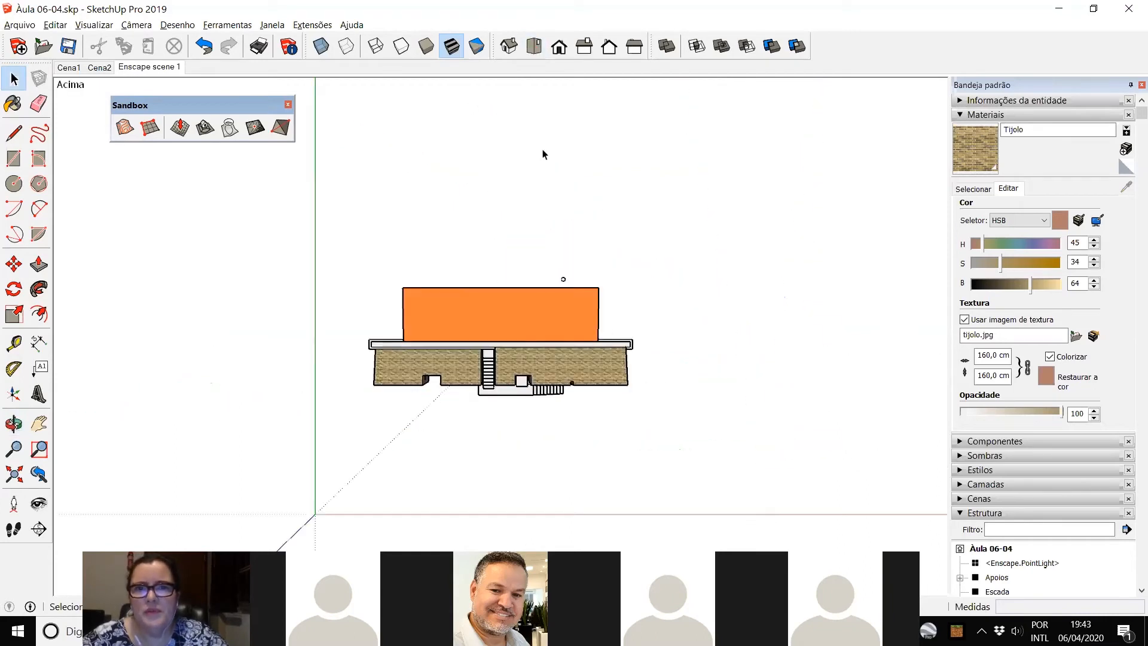
click(137, 25)
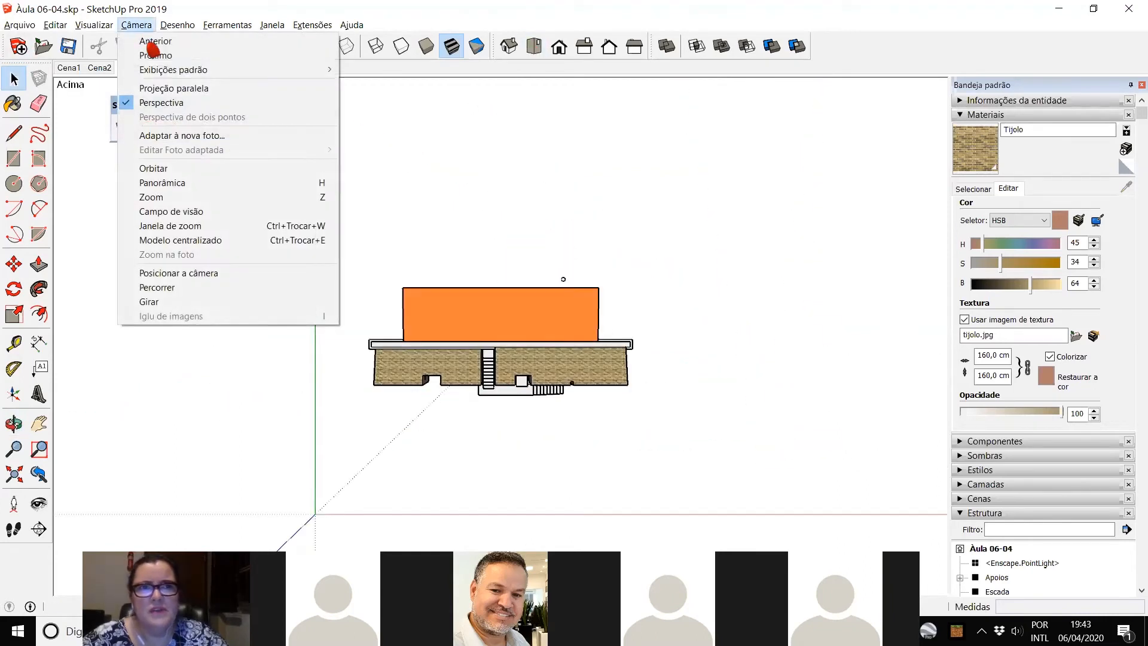
click(173, 88)
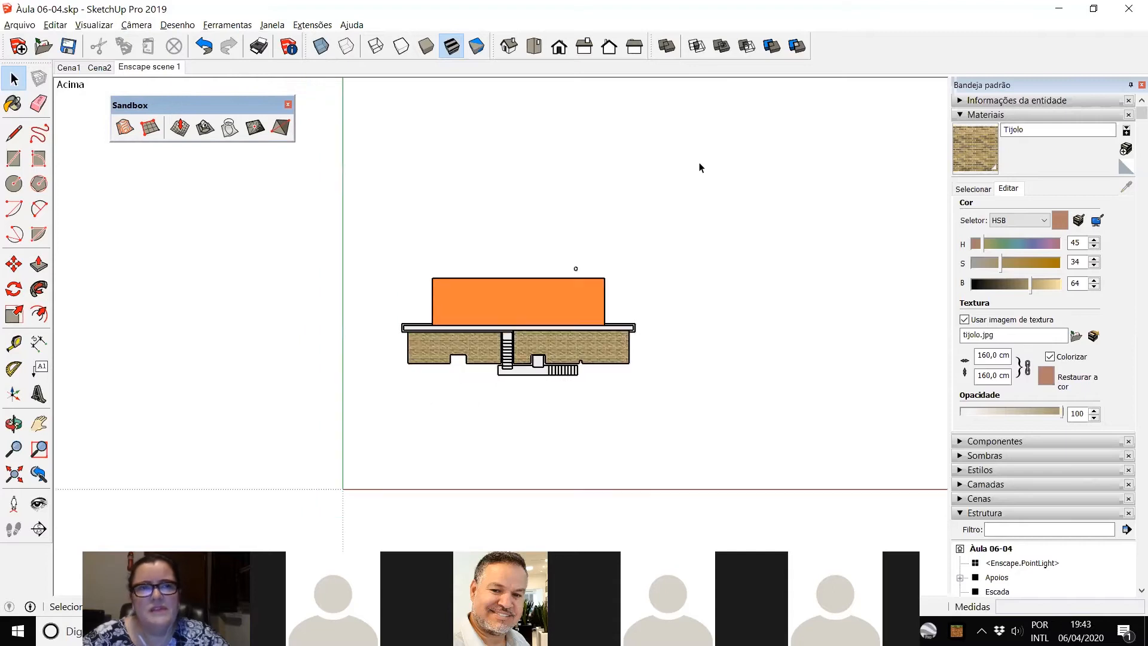
Step: Examine the house in perspective from the glazed end and from the brick stair side
scroll(252, 320, up, 2)
scroll(266, 275, down, 1)
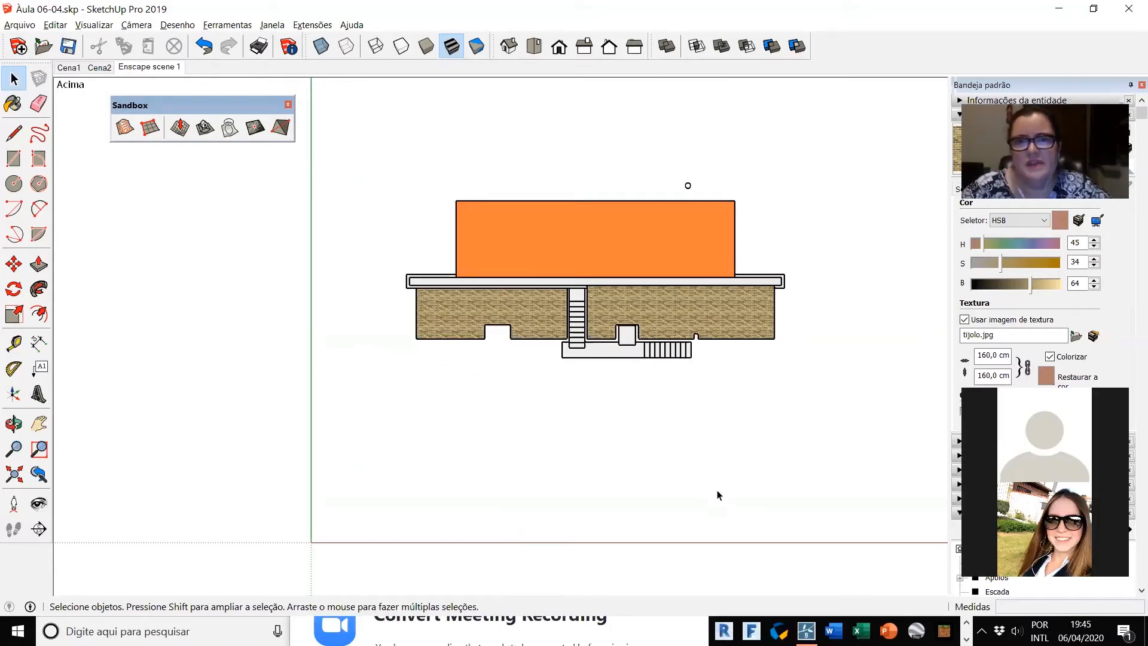
middle_drag(687, 185, 230, 125)
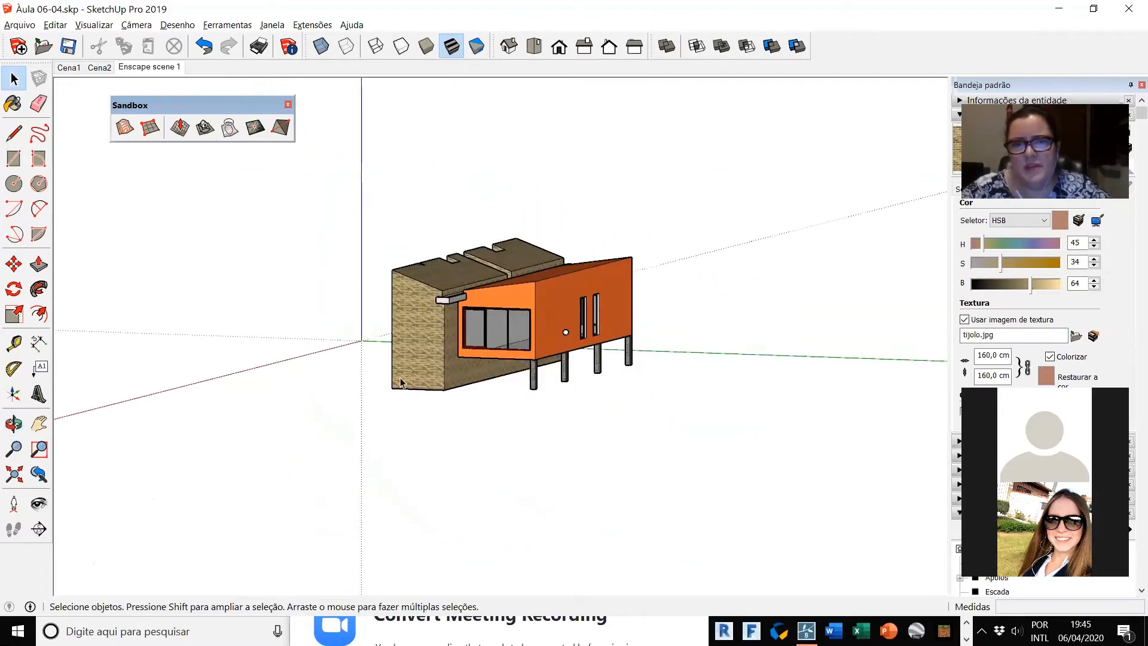
scroll(401, 382, up, 3)
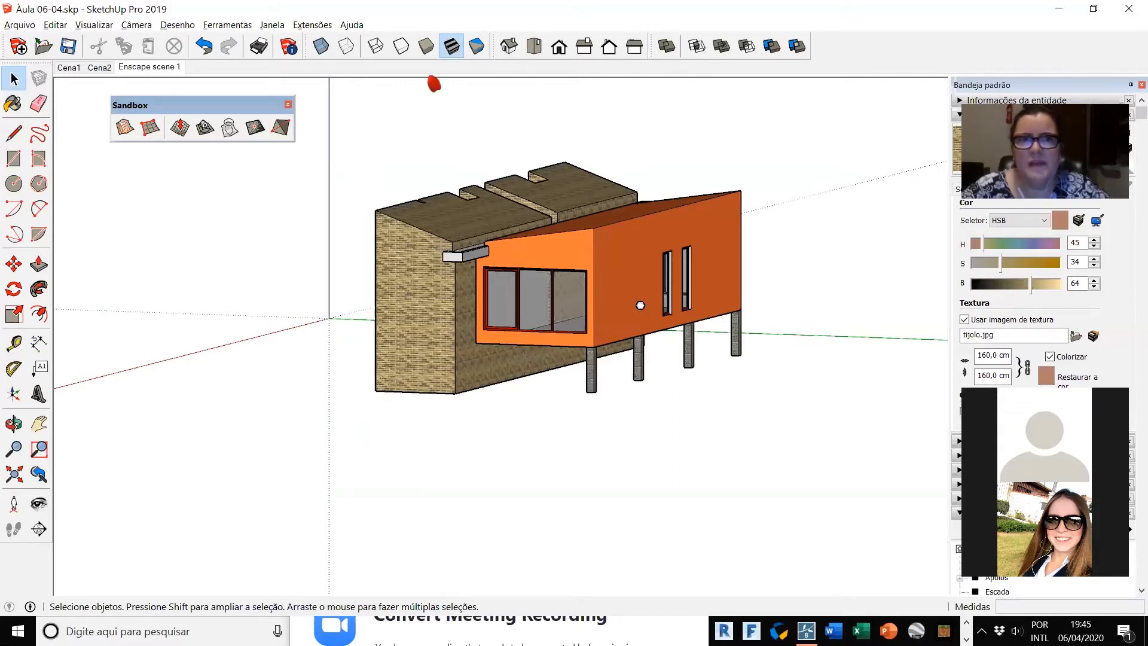
middle_drag(379, 469, 620, 439)
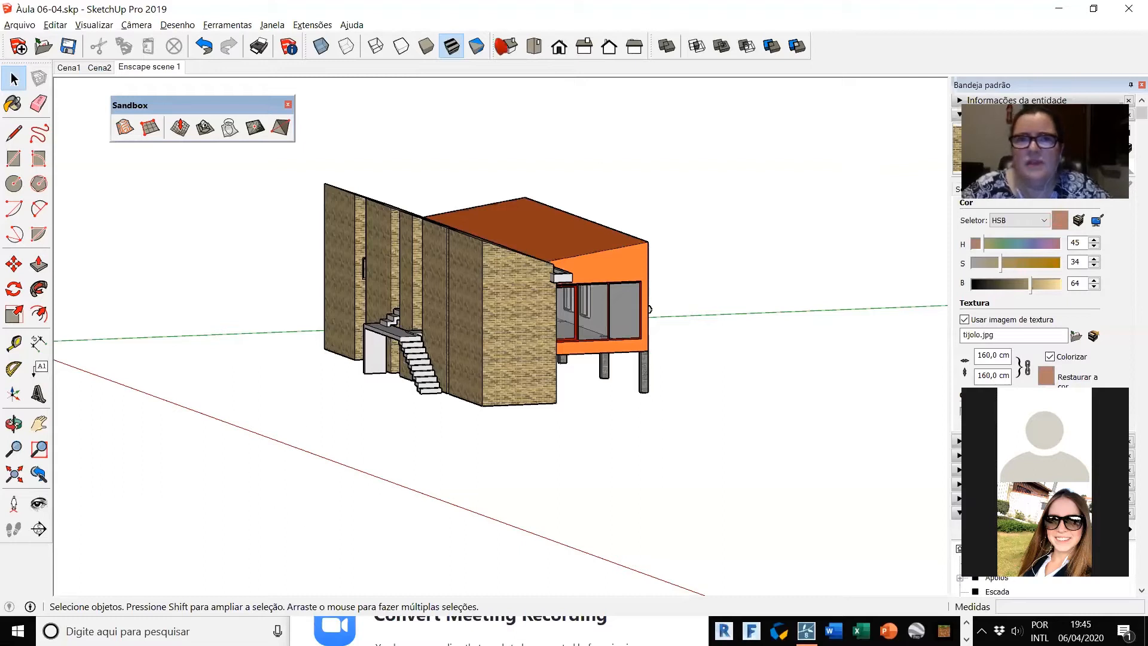
click(507, 46)
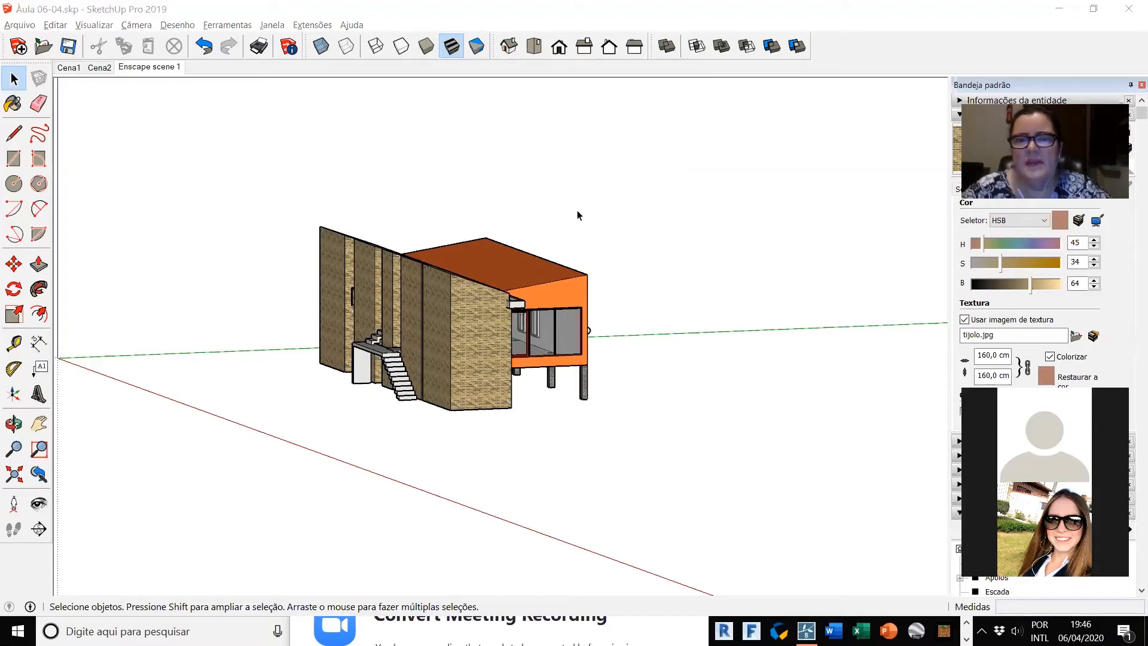
middle_drag(471, 456, 513, 541)
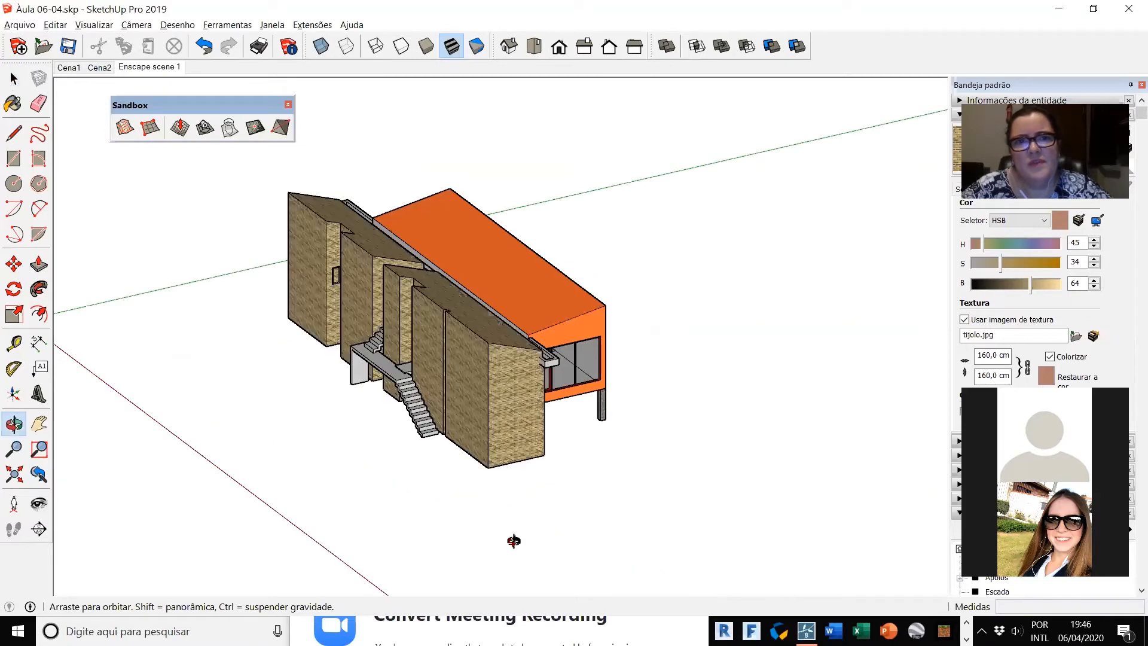
Step: Hide the floating Sandbox toolbar and display it again
click(288, 104)
scroll(413, 434, up, 2)
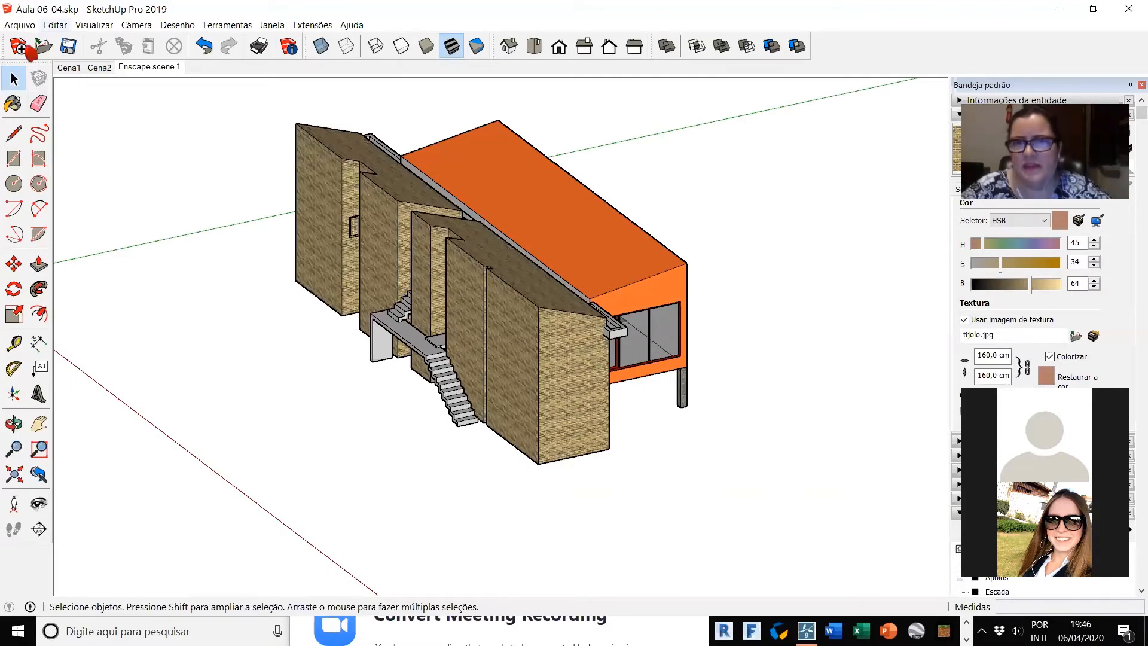
right_click(861, 55)
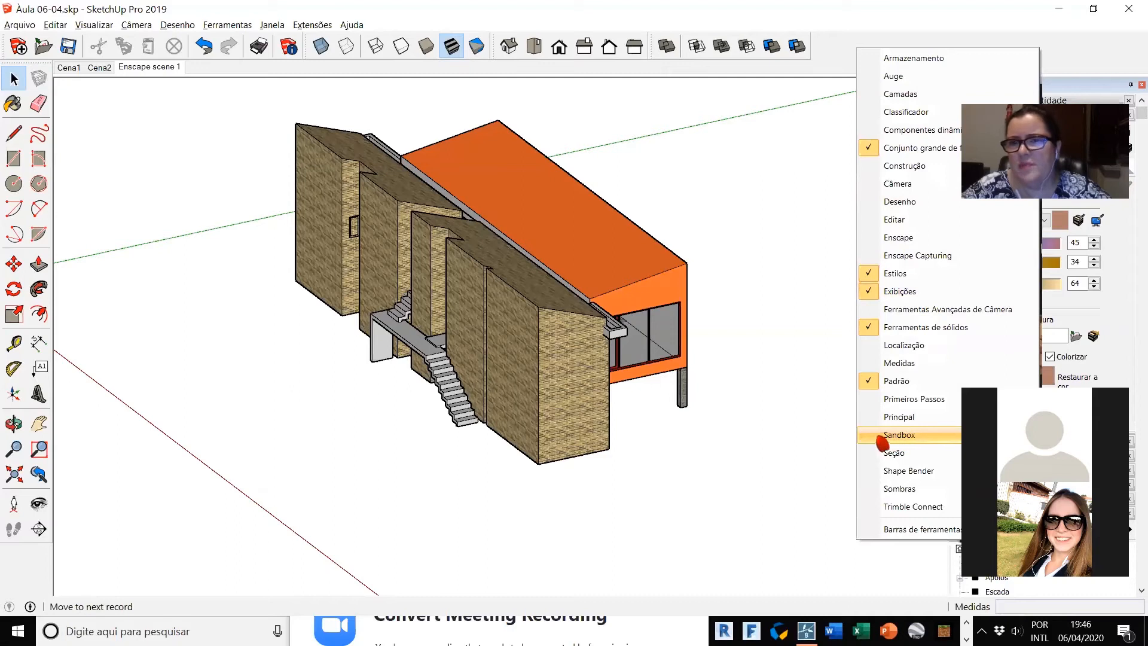
click(898, 434)
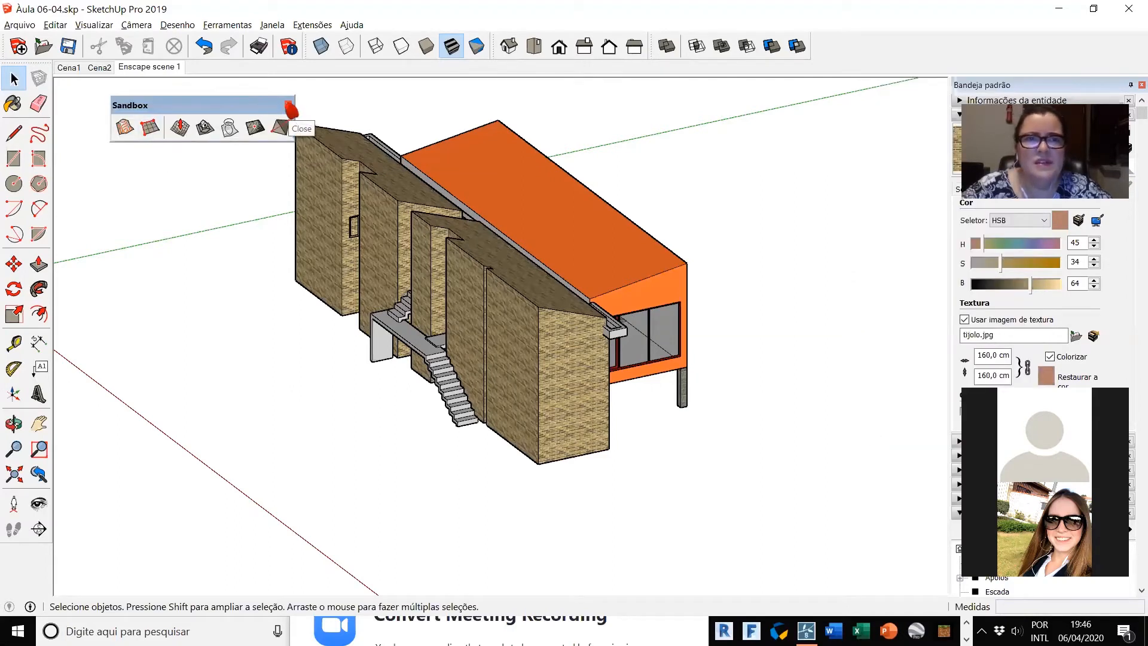
Step: Close the Sandbox toolbar again and re-enable it in the toolbar settings
click(290, 109)
click(199, 27)
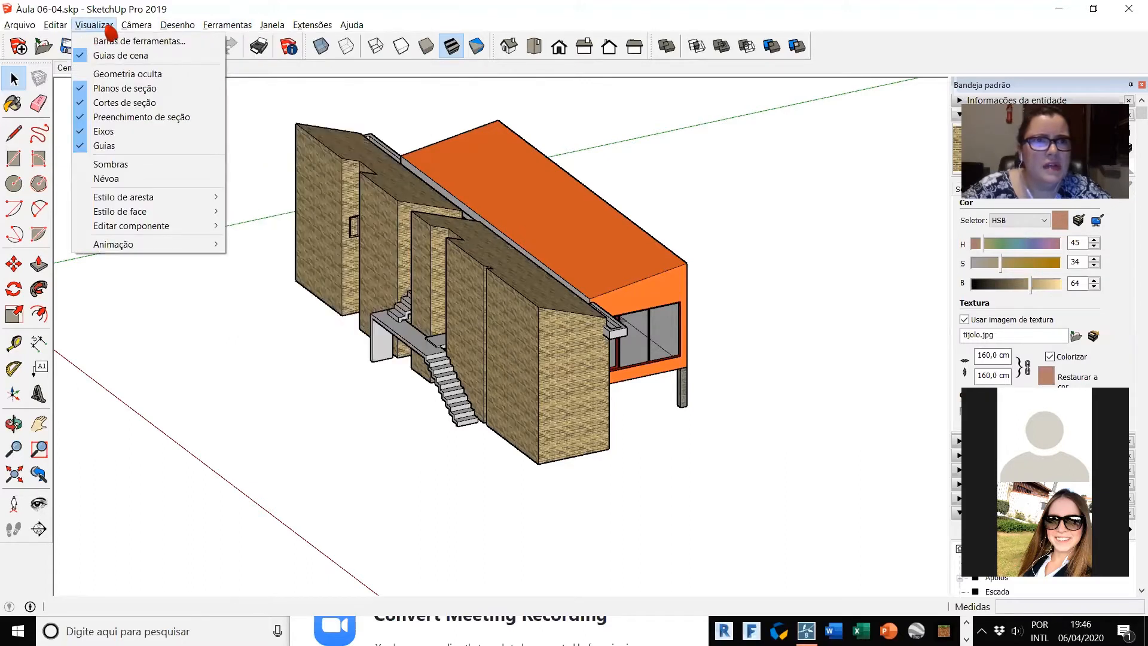
click(116, 41)
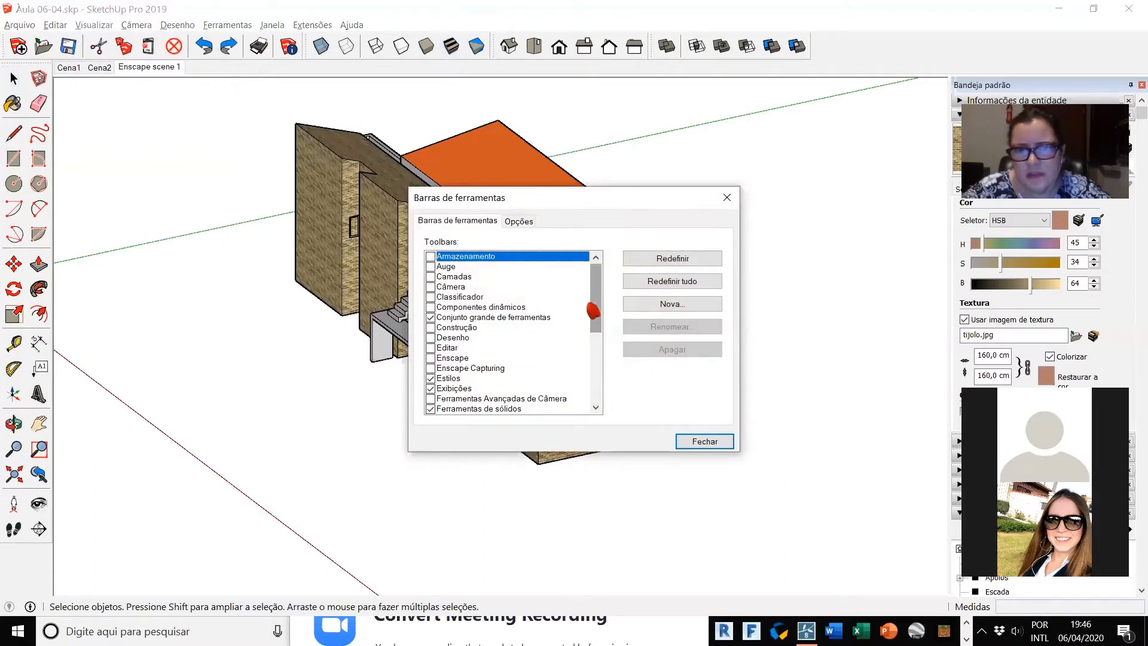
drag(593, 310, 586, 403)
click(432, 368)
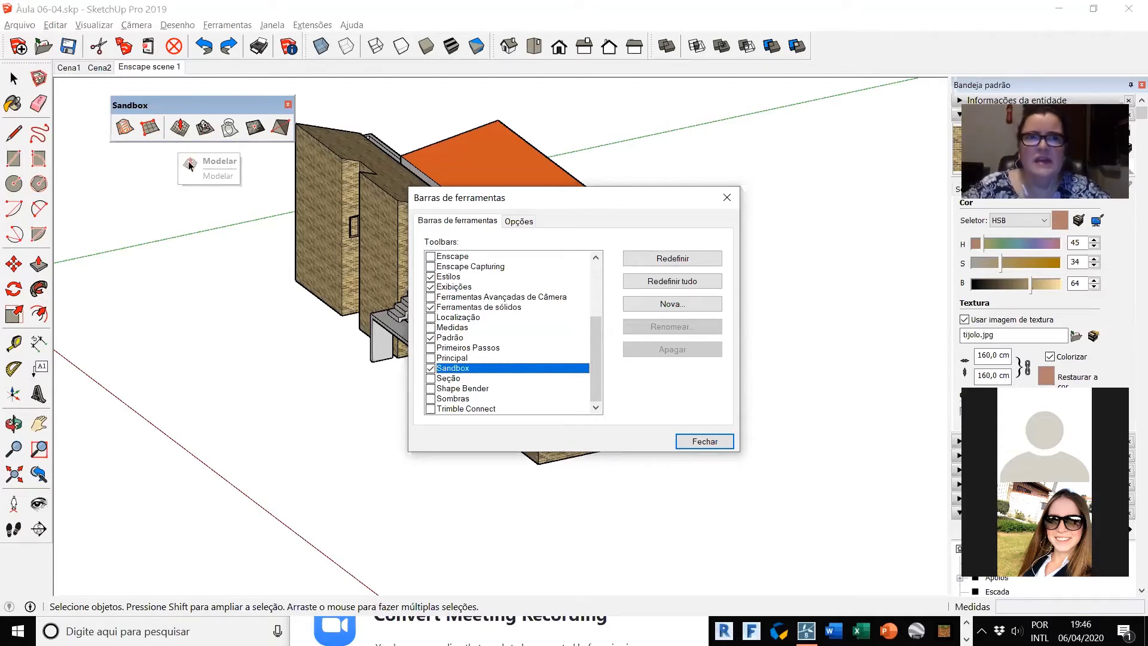
key(Escape)
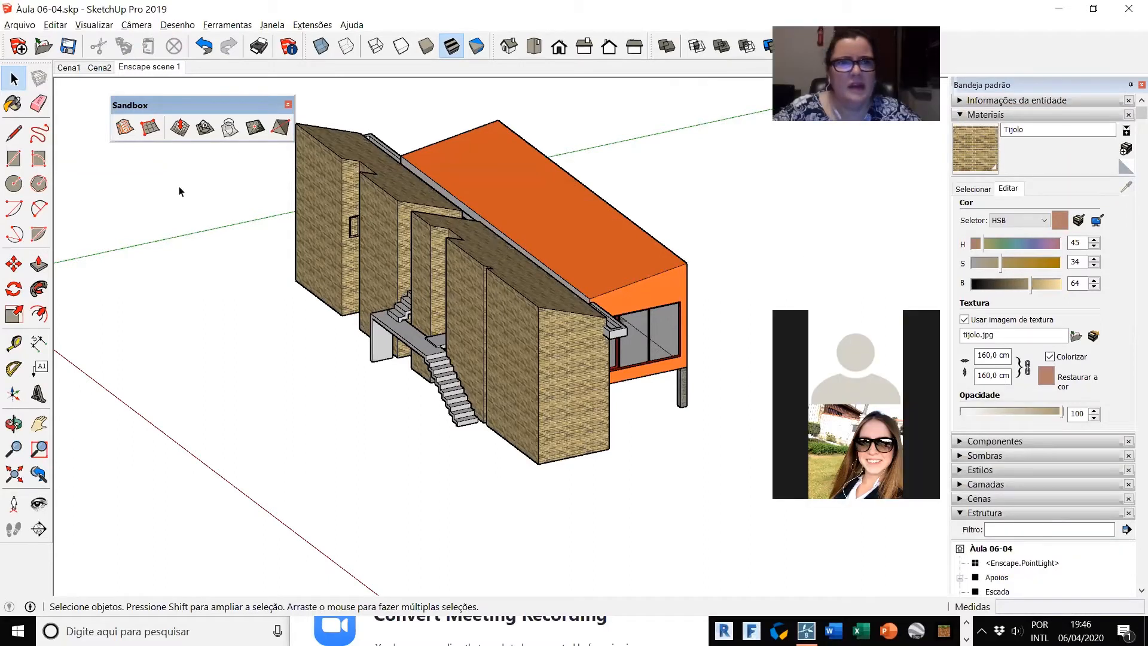
Step: Start a From Scratch sandbox grid and set its spacing to 300 cm
click(149, 127)
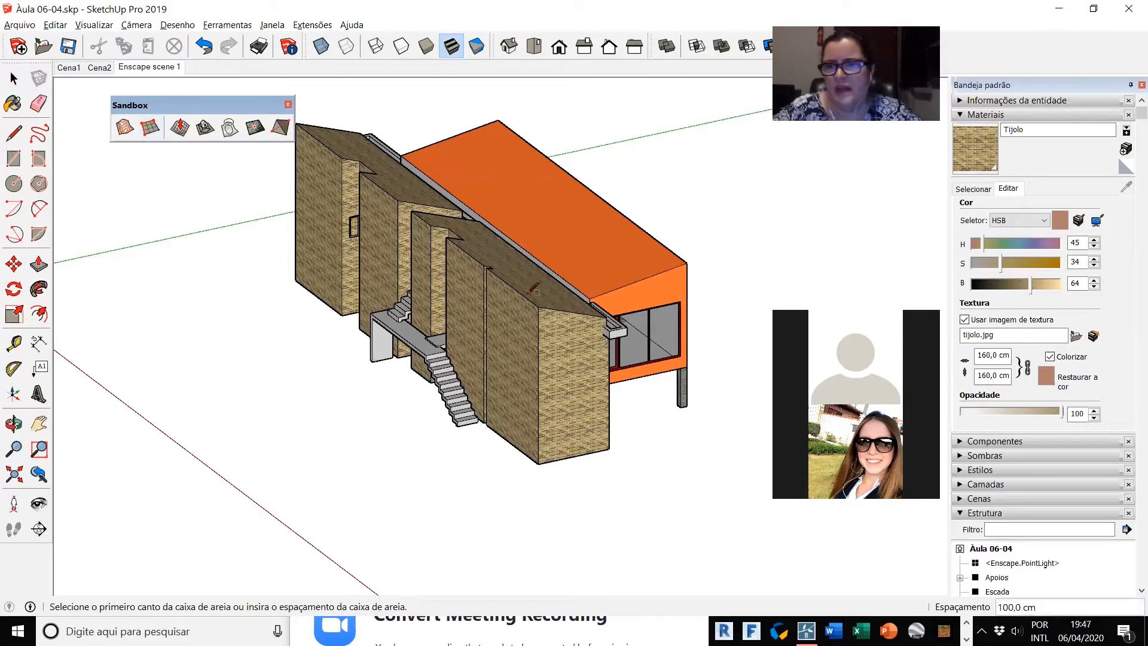
text(300)
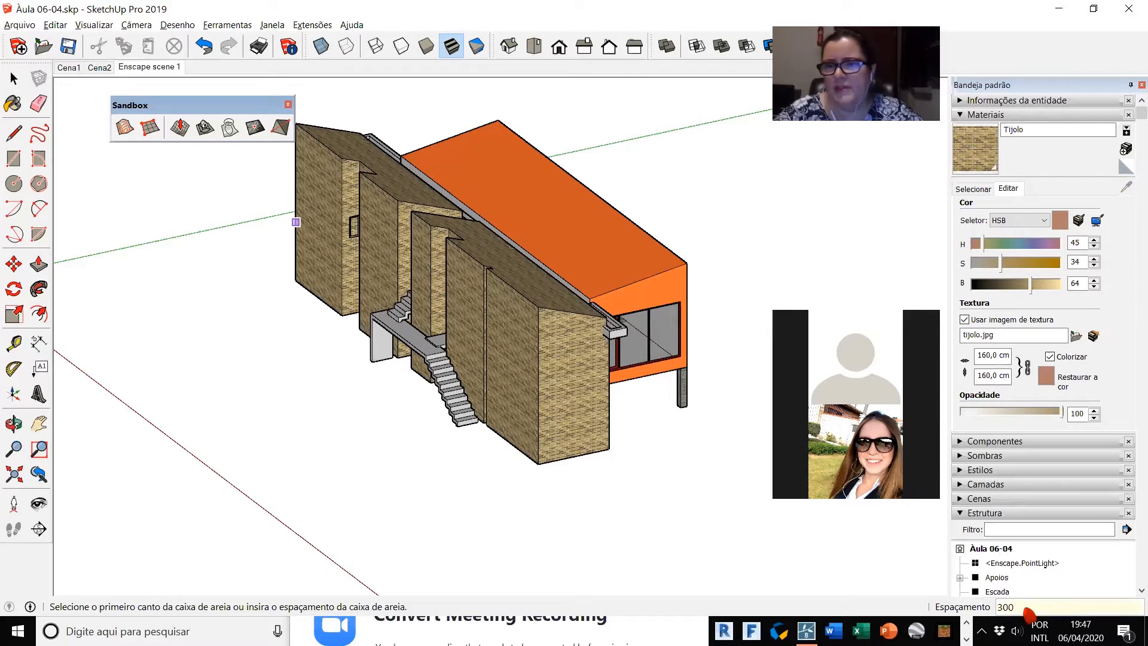
key(Return)
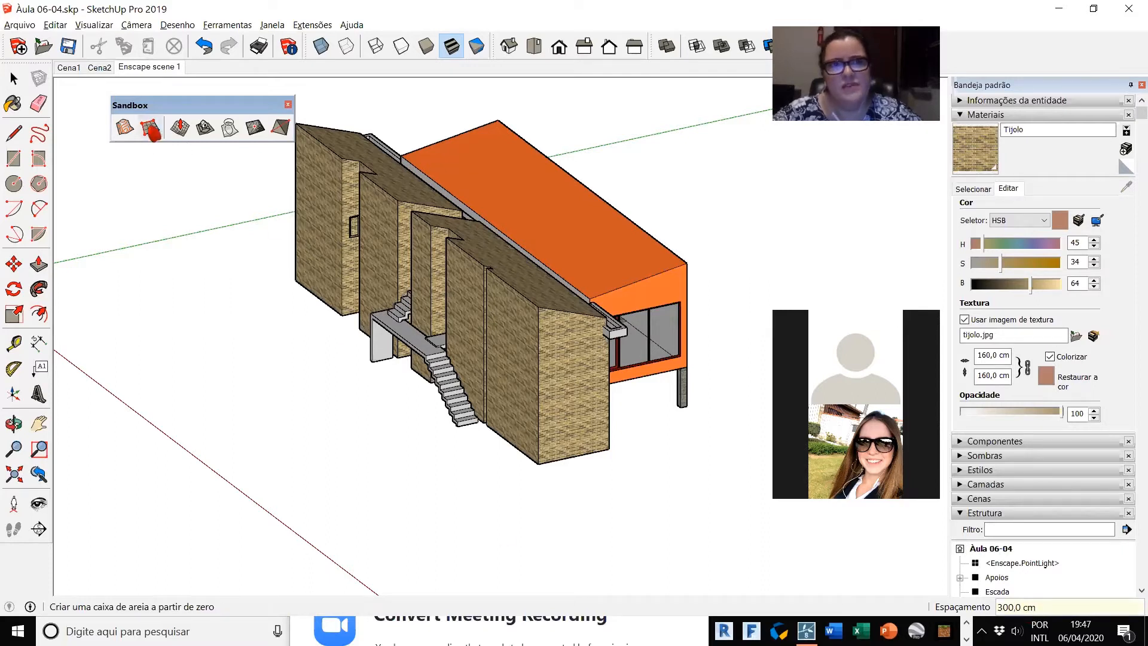
Step: Create a From Scratch terrain grid with 100 cm spacing under the house, starting at the origin and running about 3720 cm along the red axis
click(150, 127)
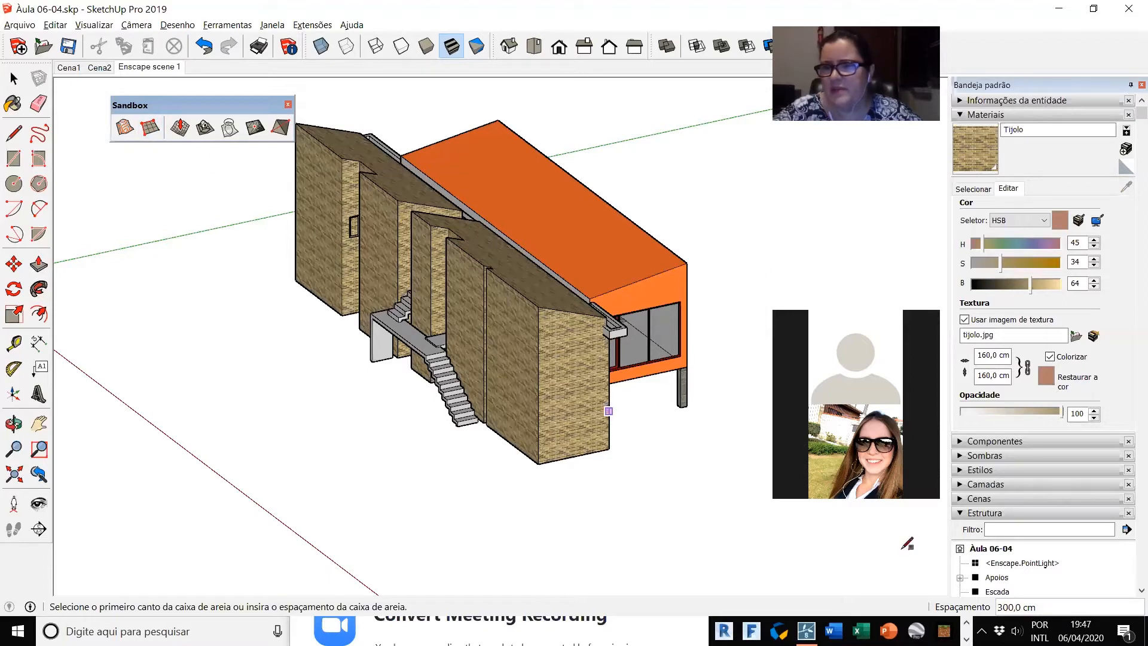
text(100)
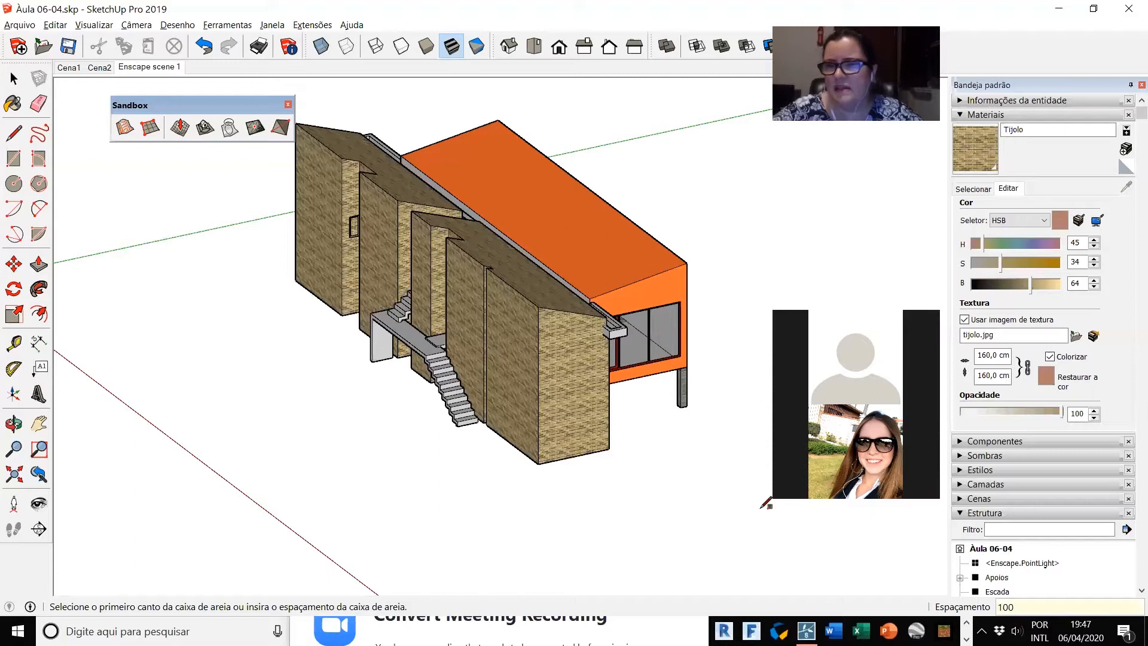
key(Return)
scroll(555, 230, down, 2)
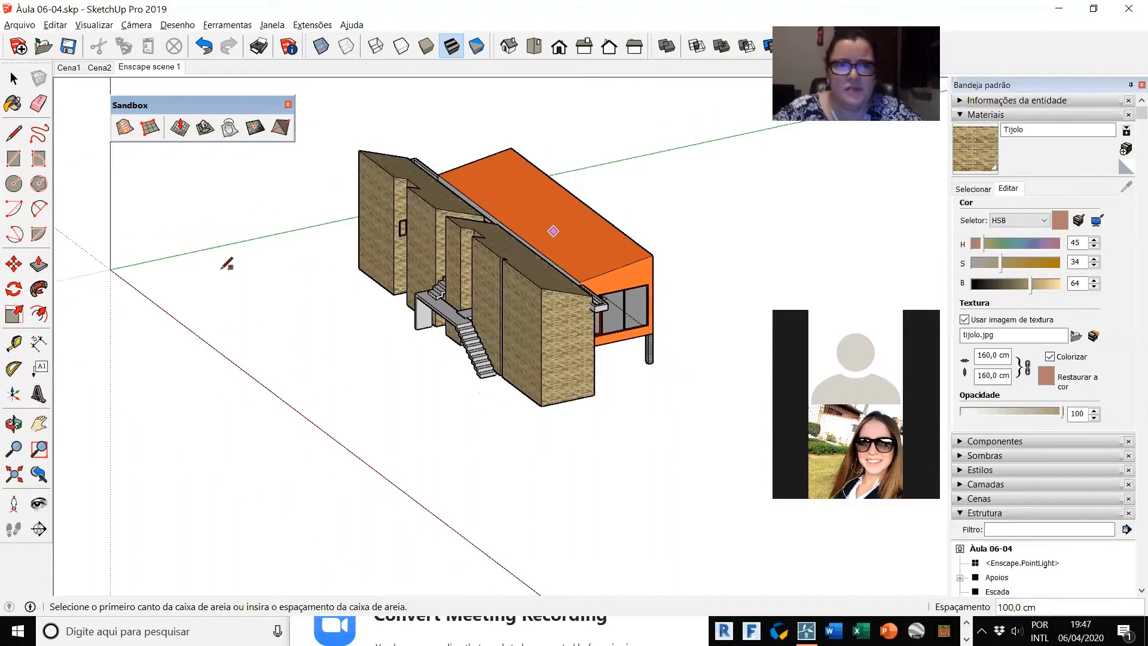
click(111, 269)
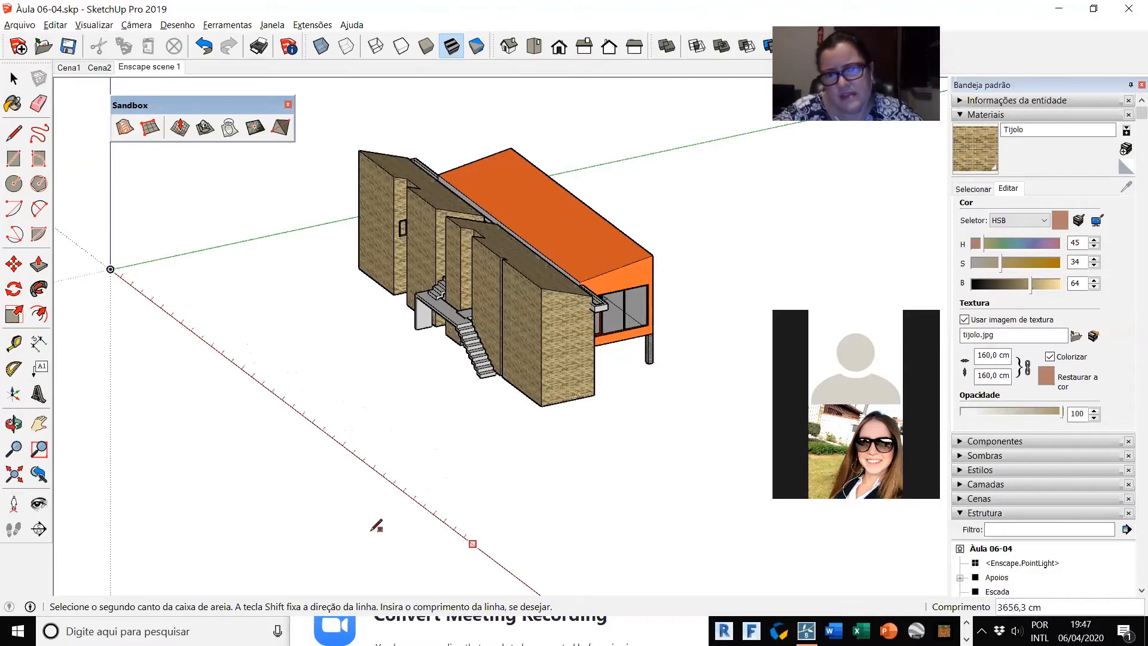
scroll(193, 418, down, 1)
scroll(137, 361, down, 1)
scroll(363, 490, down, 1)
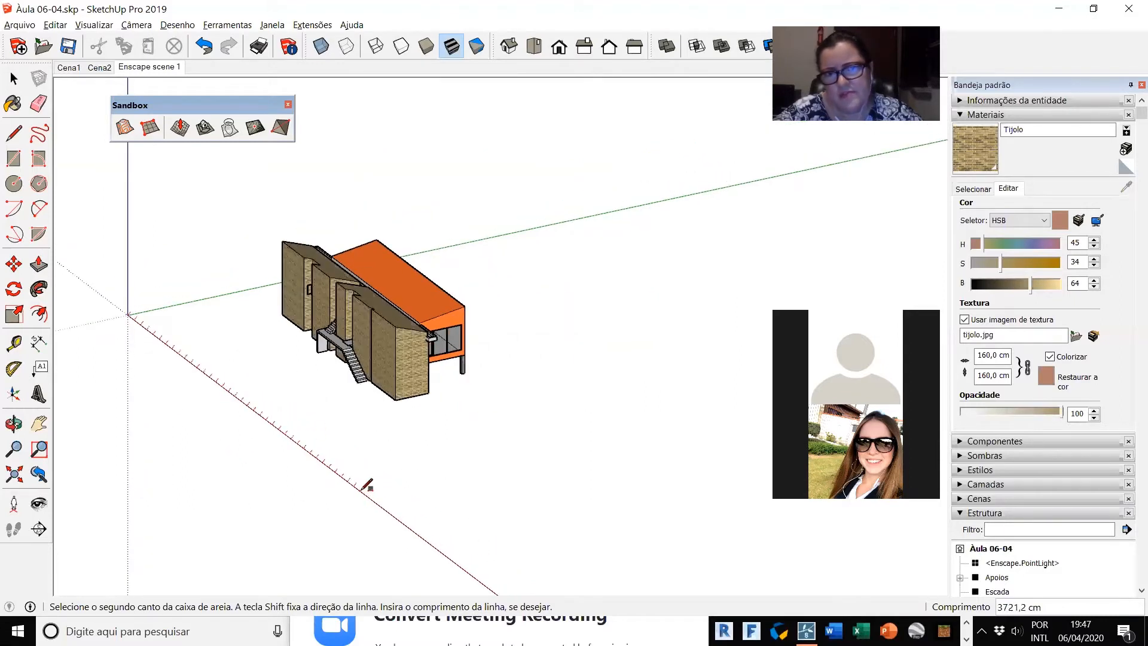
click(366, 489)
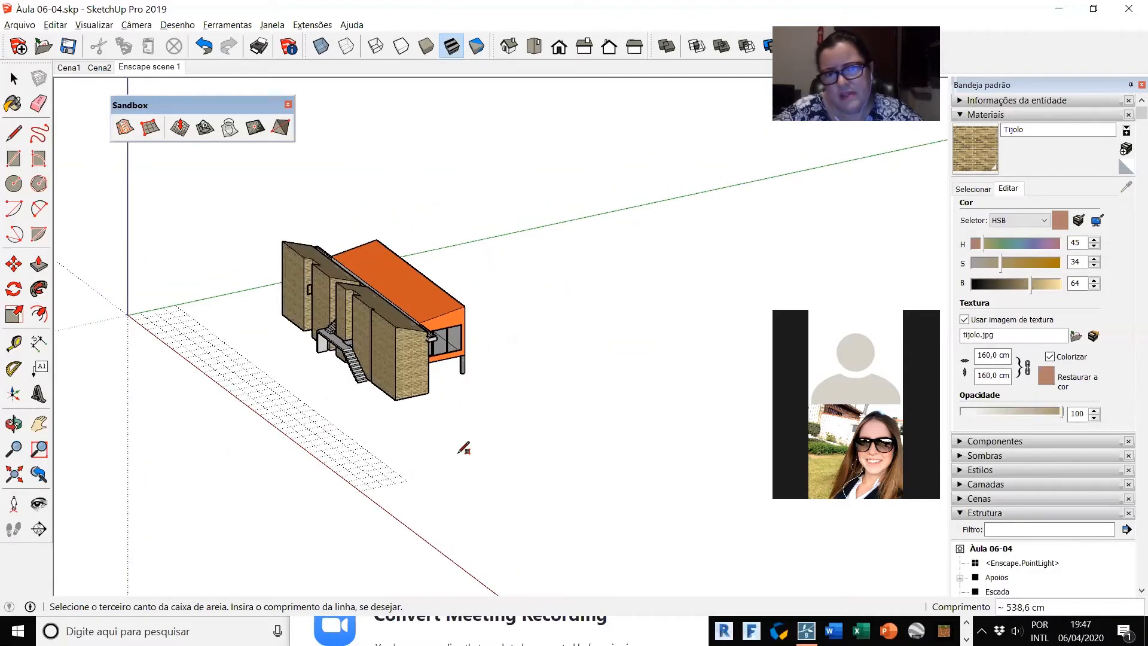
click(720, 352)
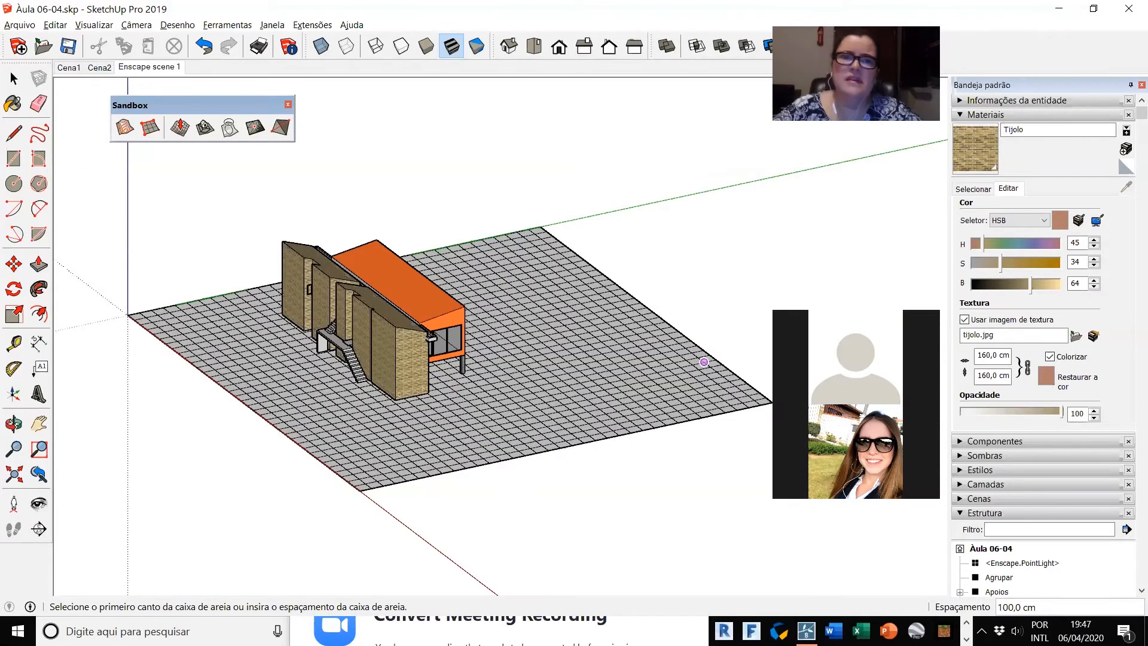
Step: Rename the terrain grid group as Terreno and collapse the material settings
key(space)
click(642, 391)
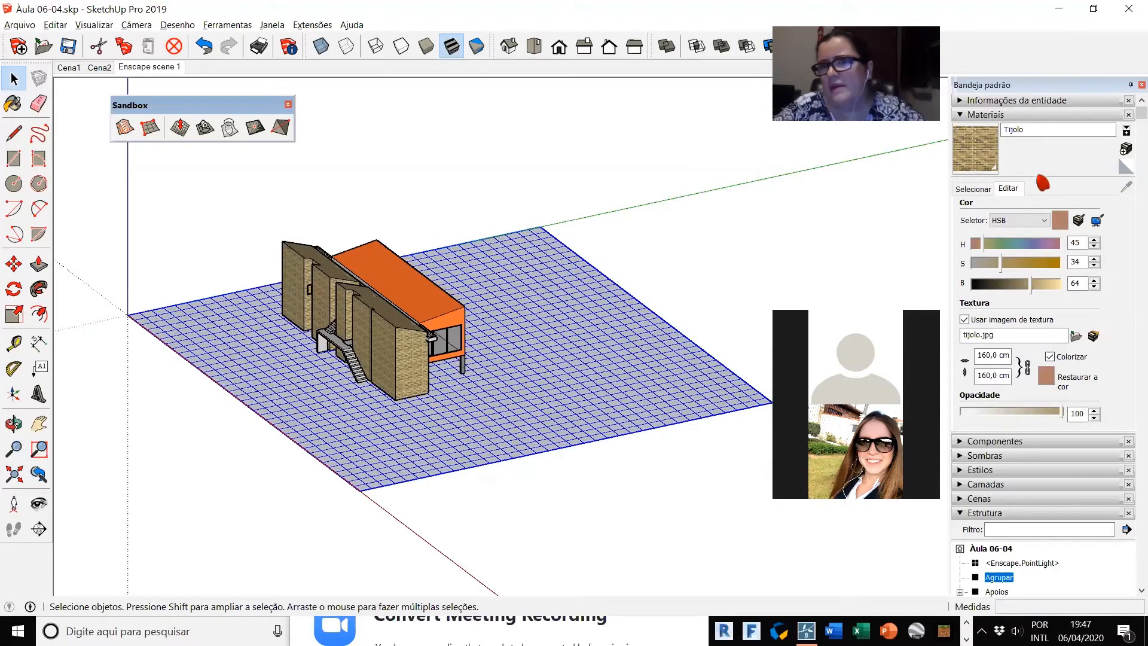
right_click(1002, 579)
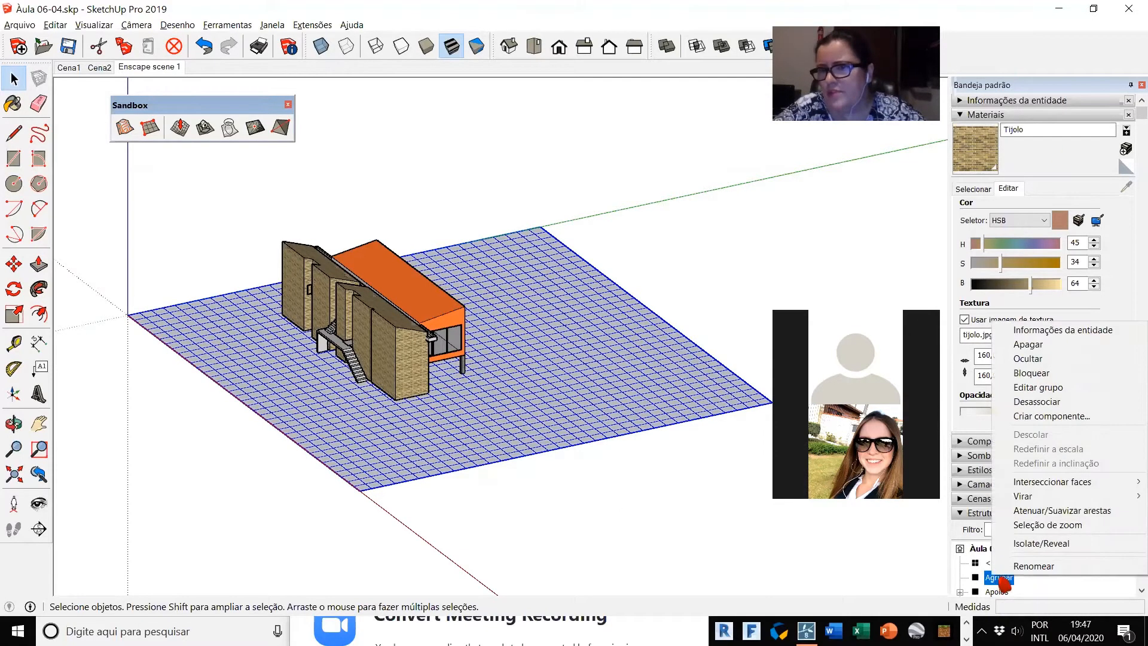
click(1038, 566)
text(Terreo)
key(Return)
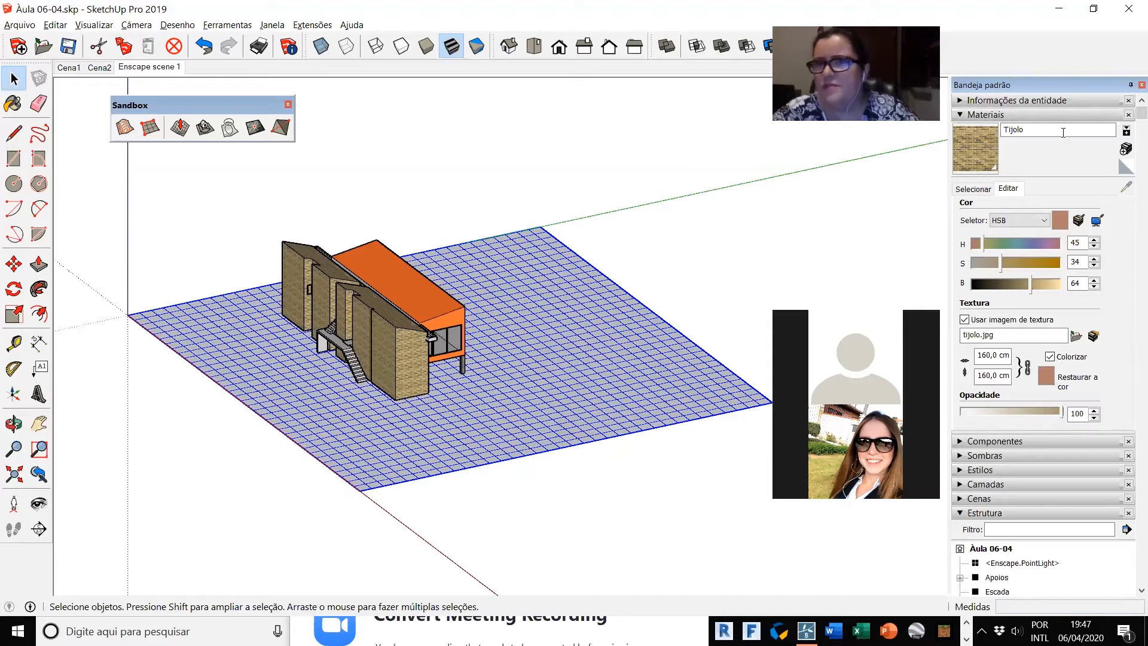
click(962, 116)
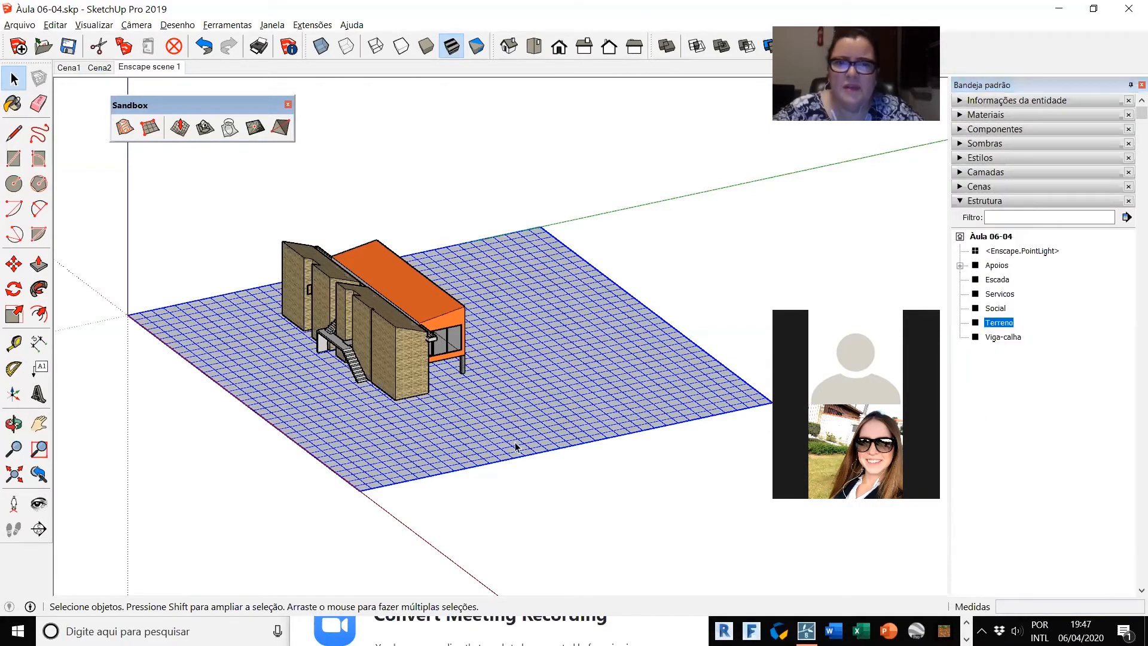
Step: Open the Terreno group for editing and inspect its mesh by selecting a single grid cell and the whole connected surface
double_click(462, 443)
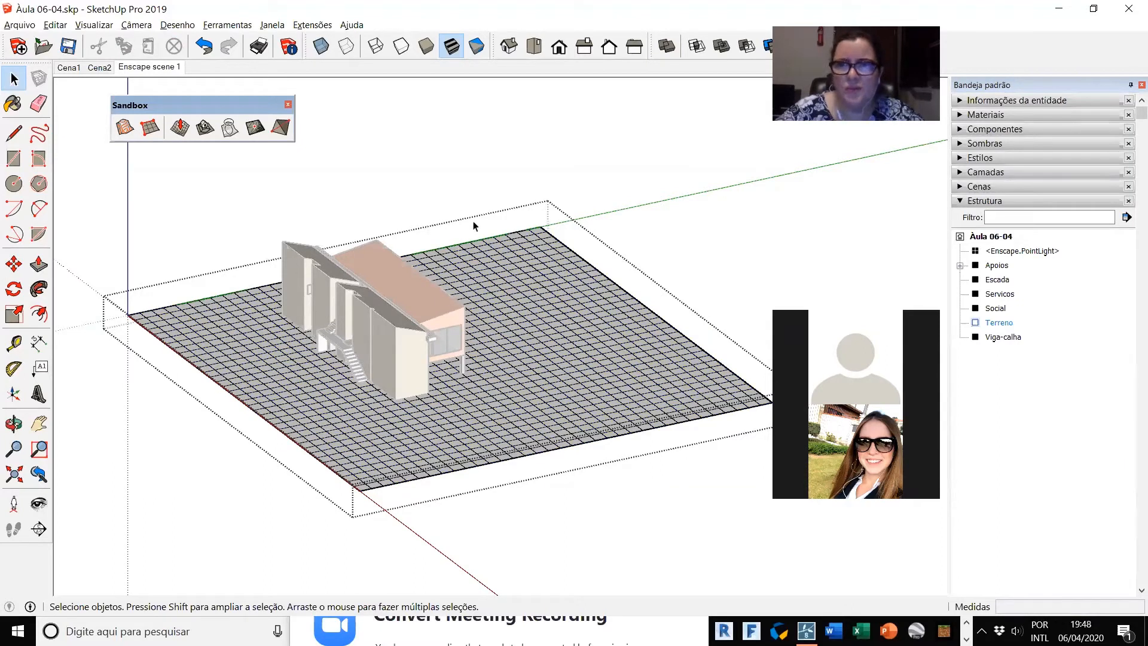
click(487, 366)
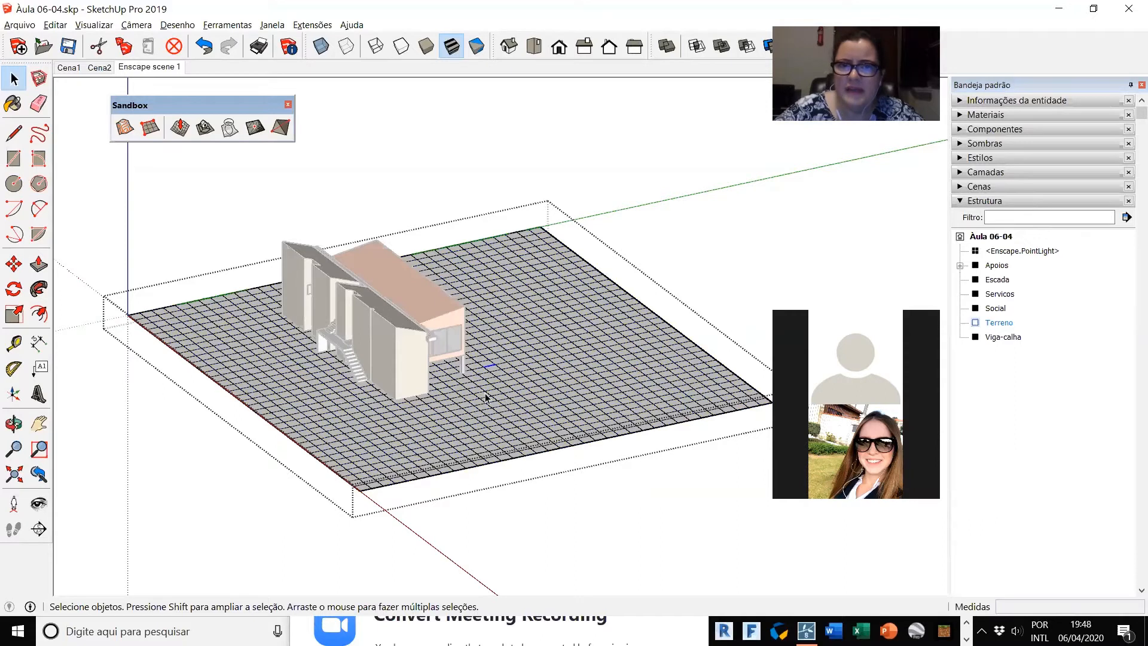
scroll(485, 396, up, 5)
click(491, 361)
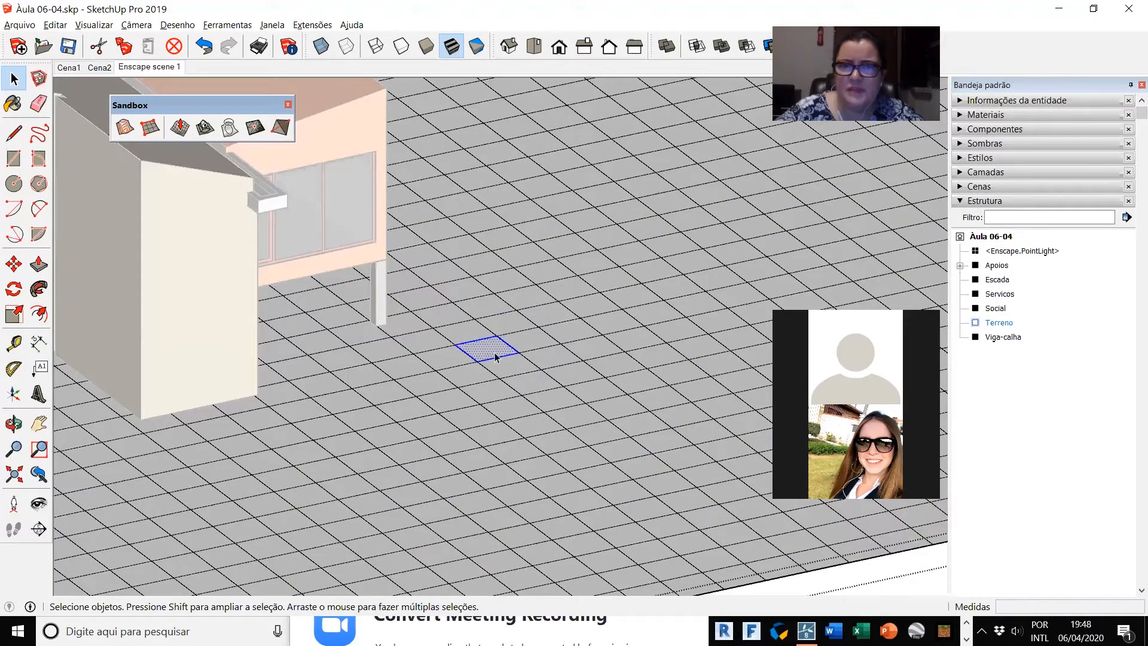
triple_click(513, 371)
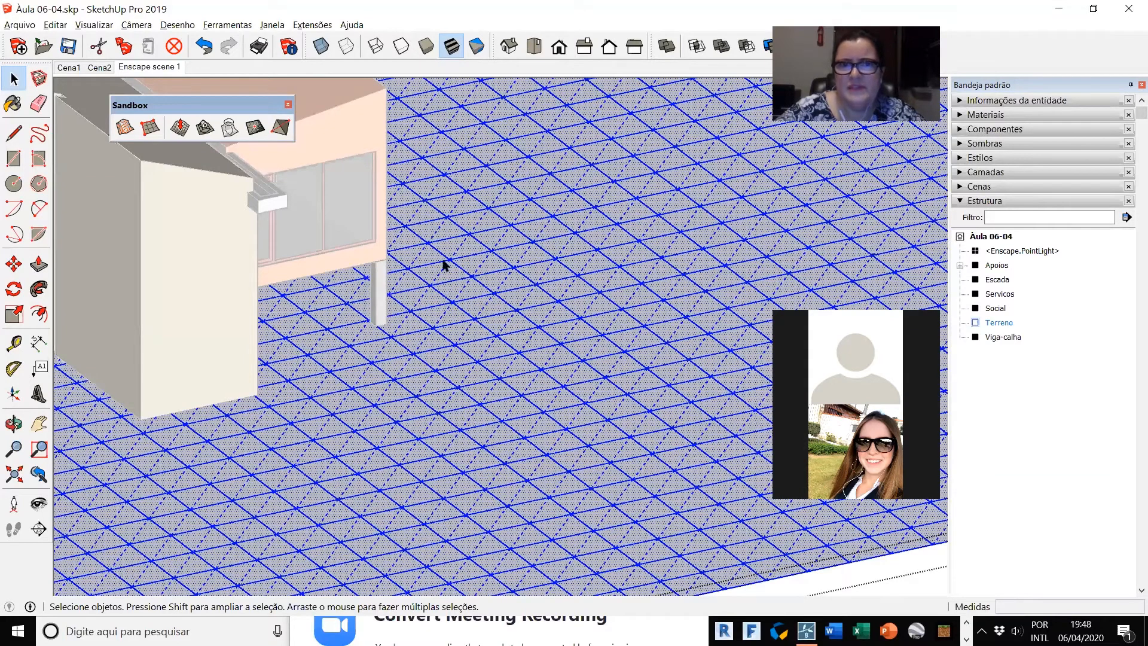
scroll(443, 262, down, 5)
click(515, 161)
scroll(457, 202, up, 2)
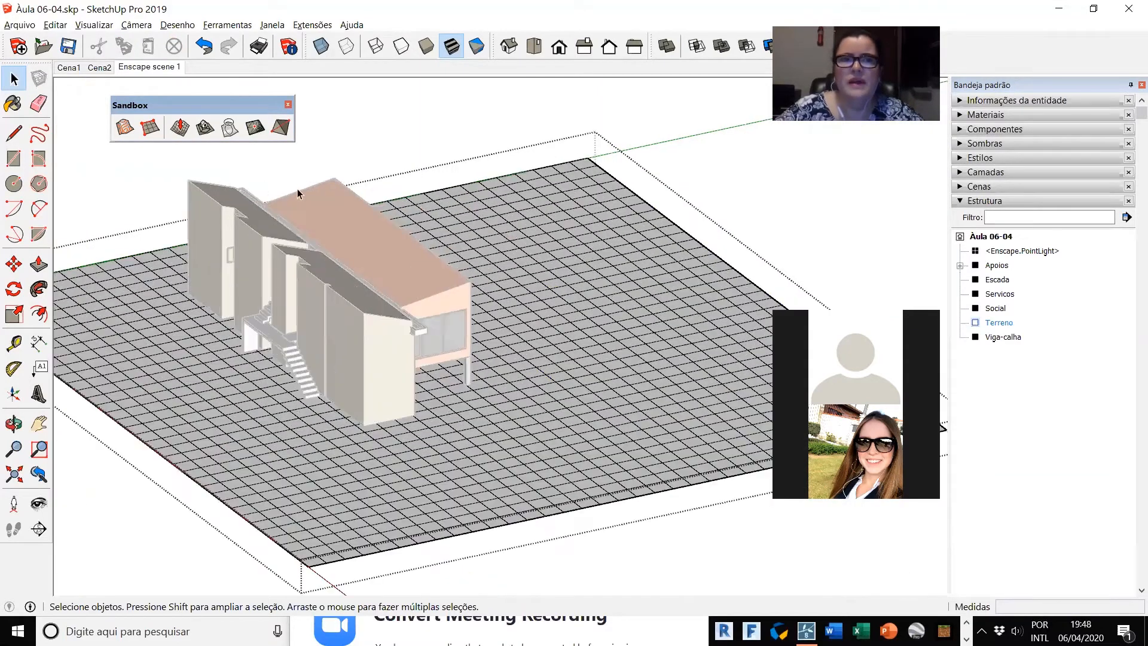
Step: Smoove the terrain with a 400 cm radius, raising a small mound on the open ground beside the house
click(181, 127)
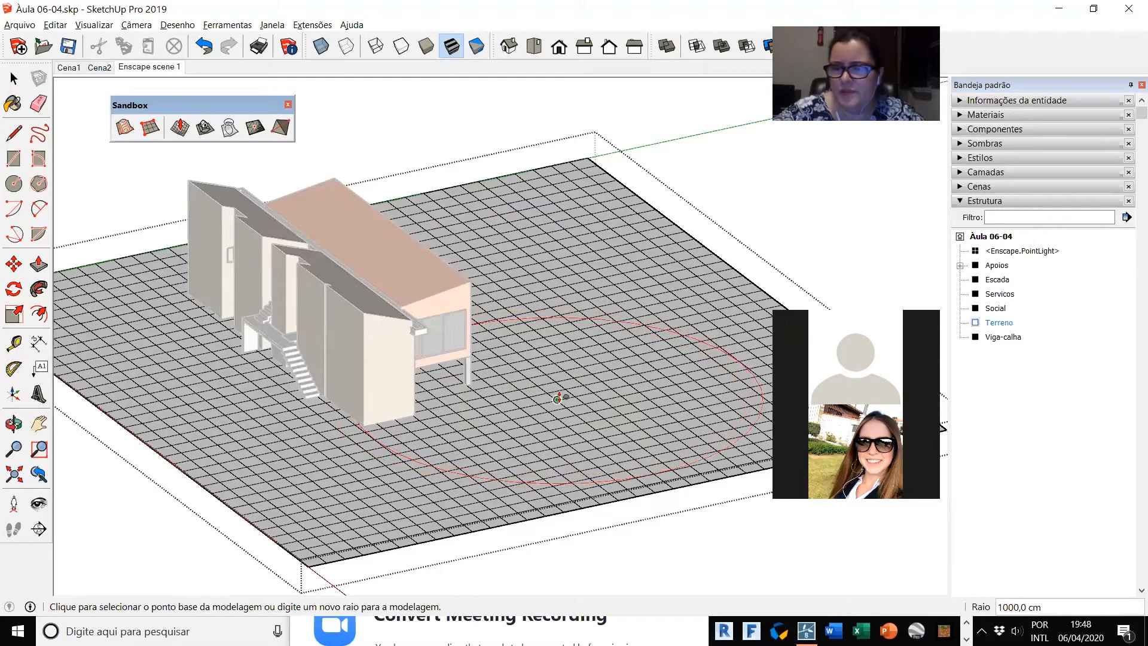
text(400)
key(Return)
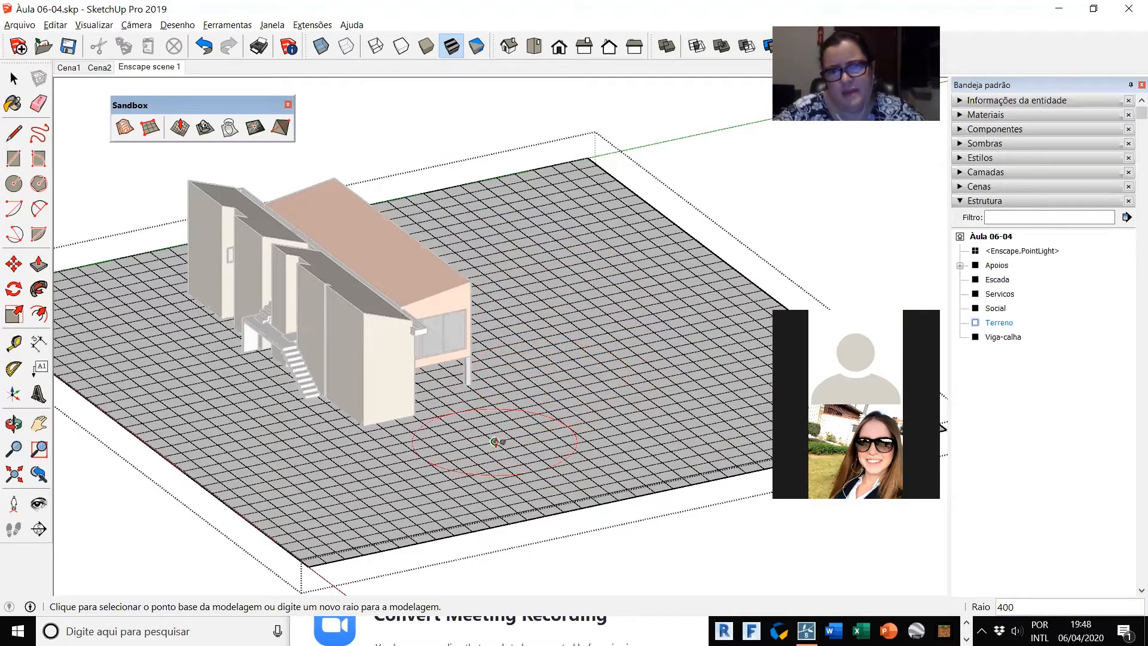
click(526, 436)
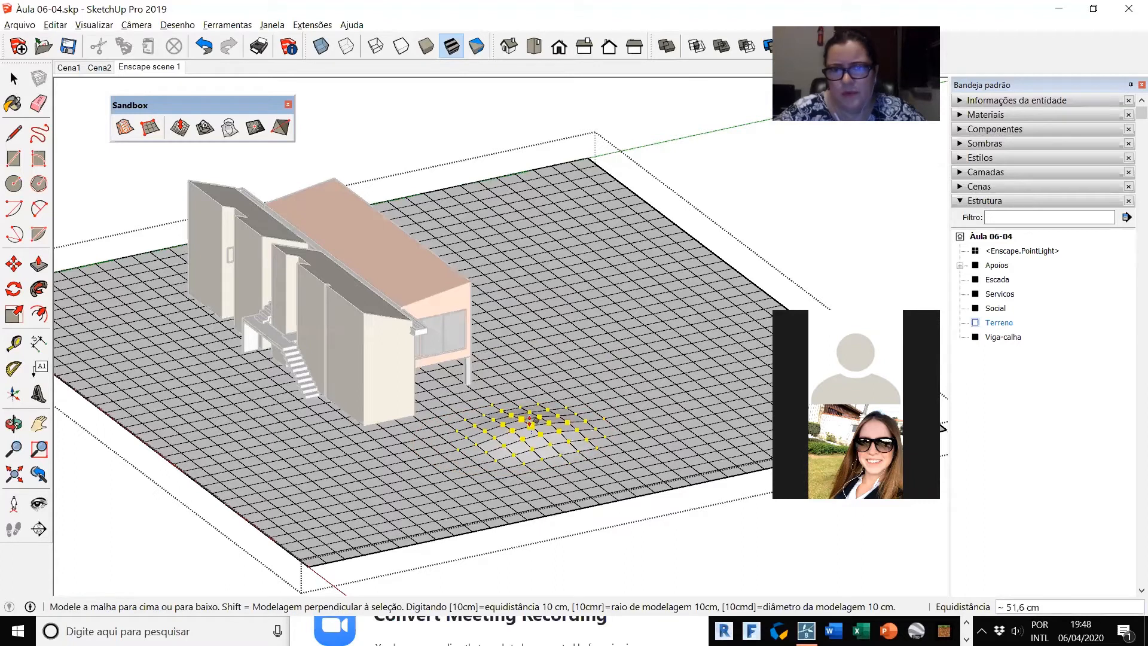
click(530, 418)
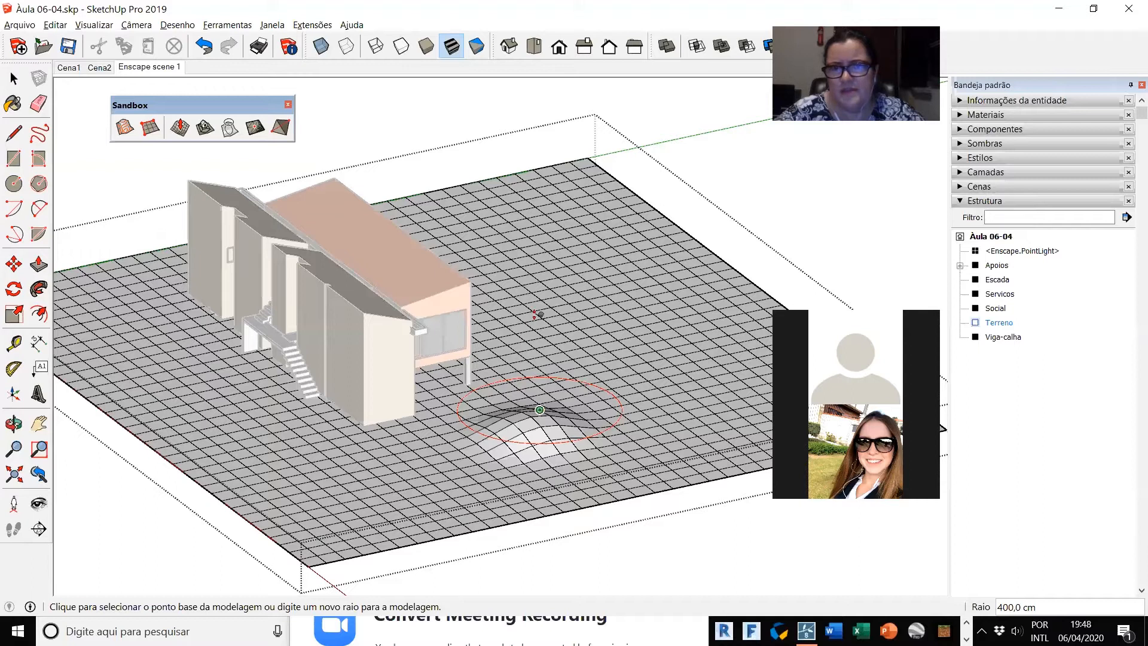
Step: Set the Smoove radius to 1000 cm and raise the terrain's far corner and the ground sloping from it past the house
text(1000)
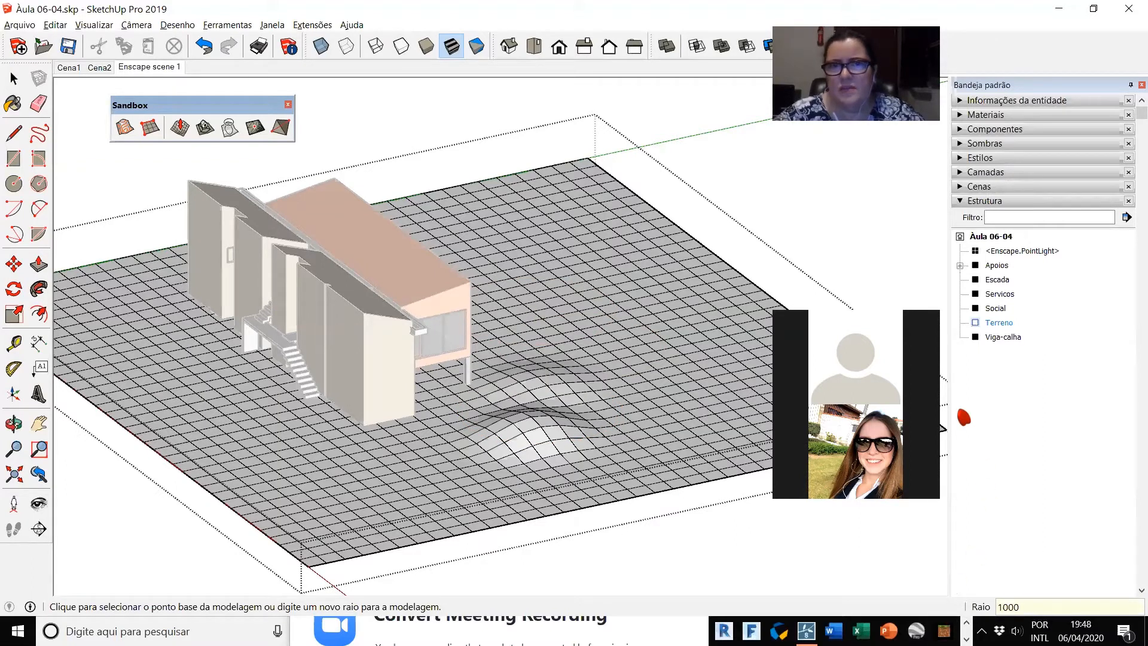
click(589, 157)
click(585, 102)
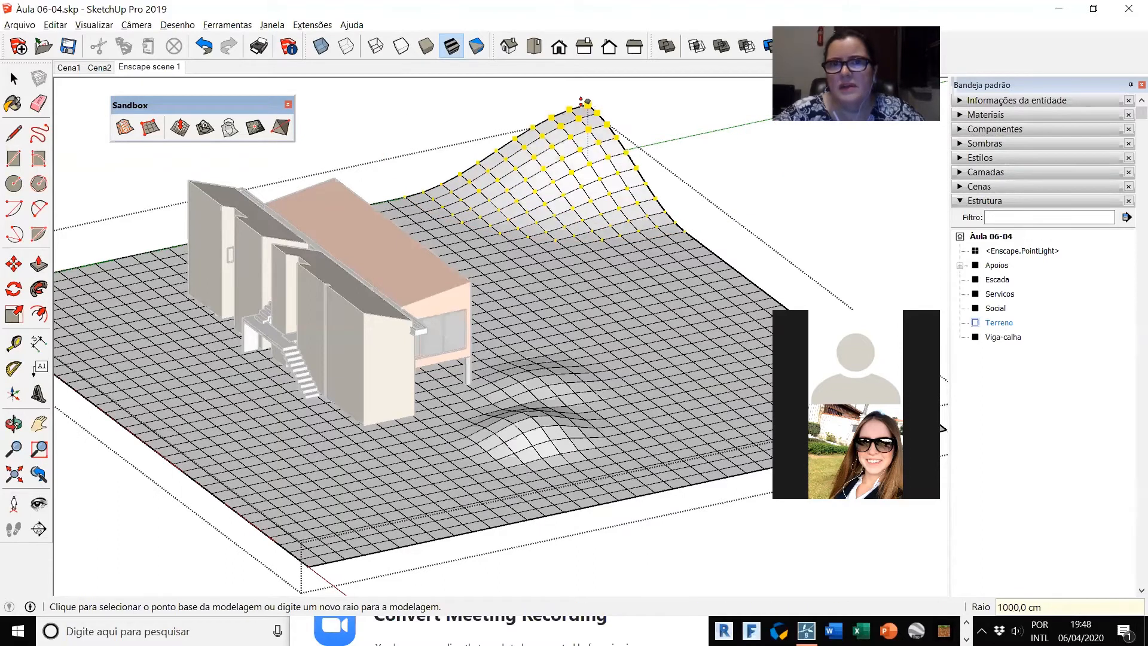
click(544, 226)
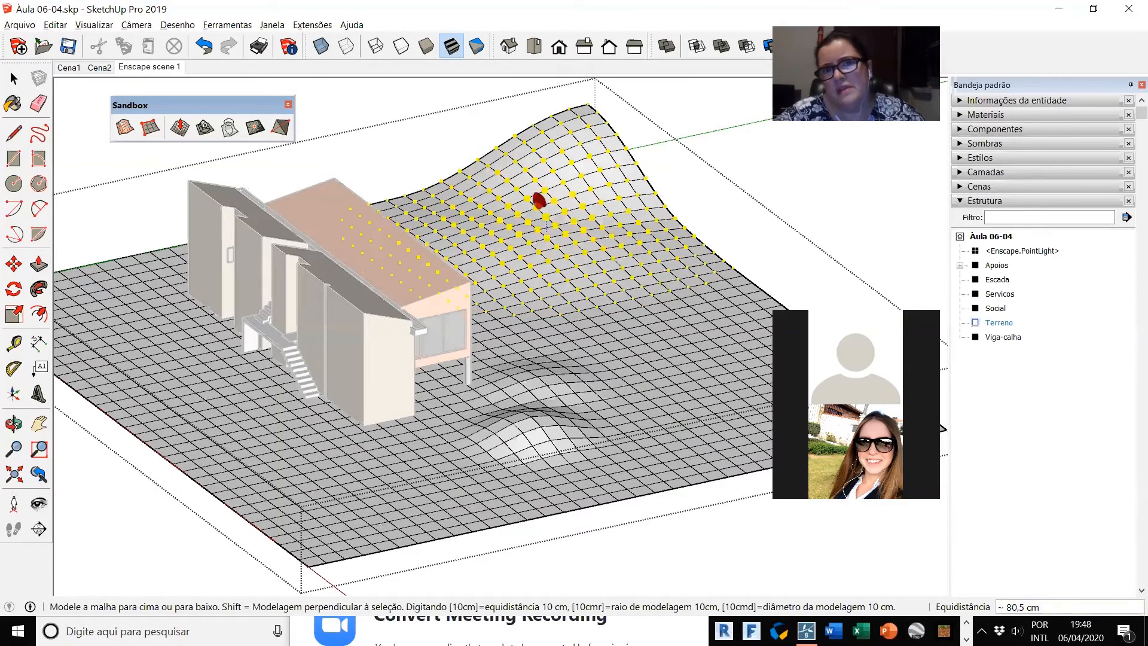
click(540, 200)
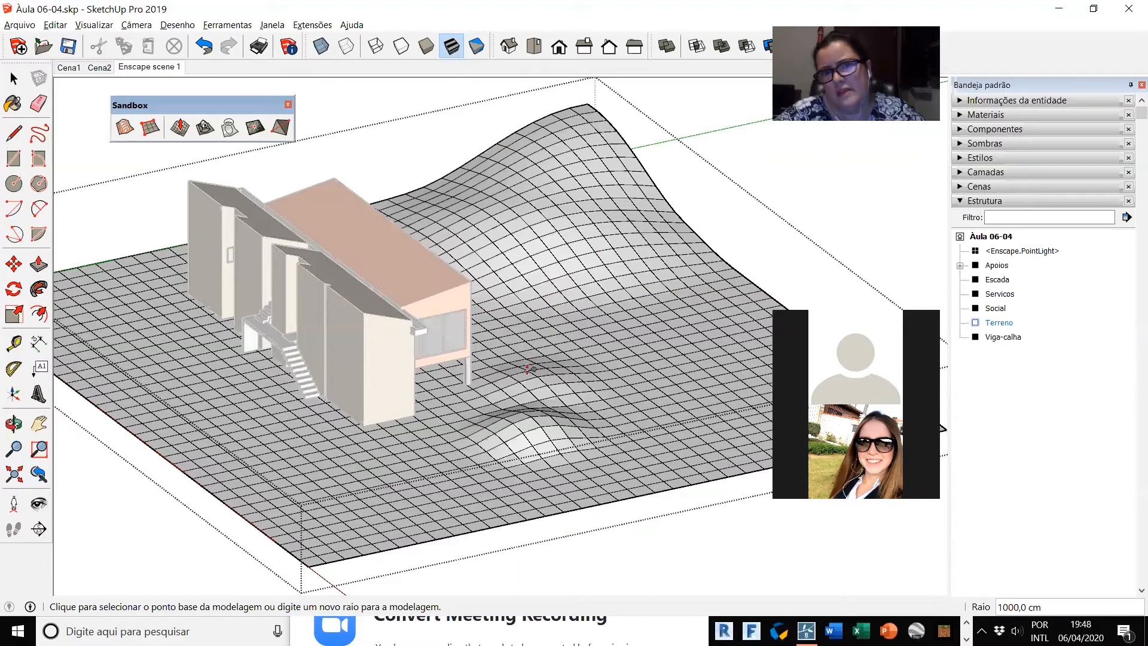
click(526, 357)
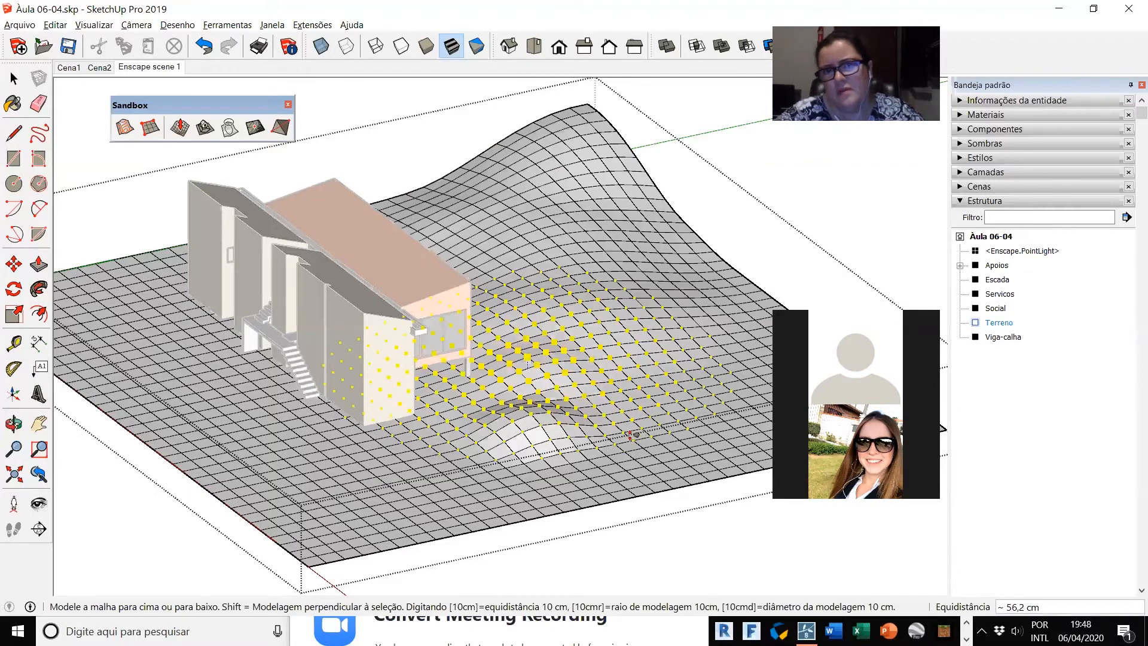
click(632, 434)
Step: Sculpt small bumps and dips into the mound near the house using Smoove with a 200 cm radius
key(o)
drag(460, 435, 303, 448)
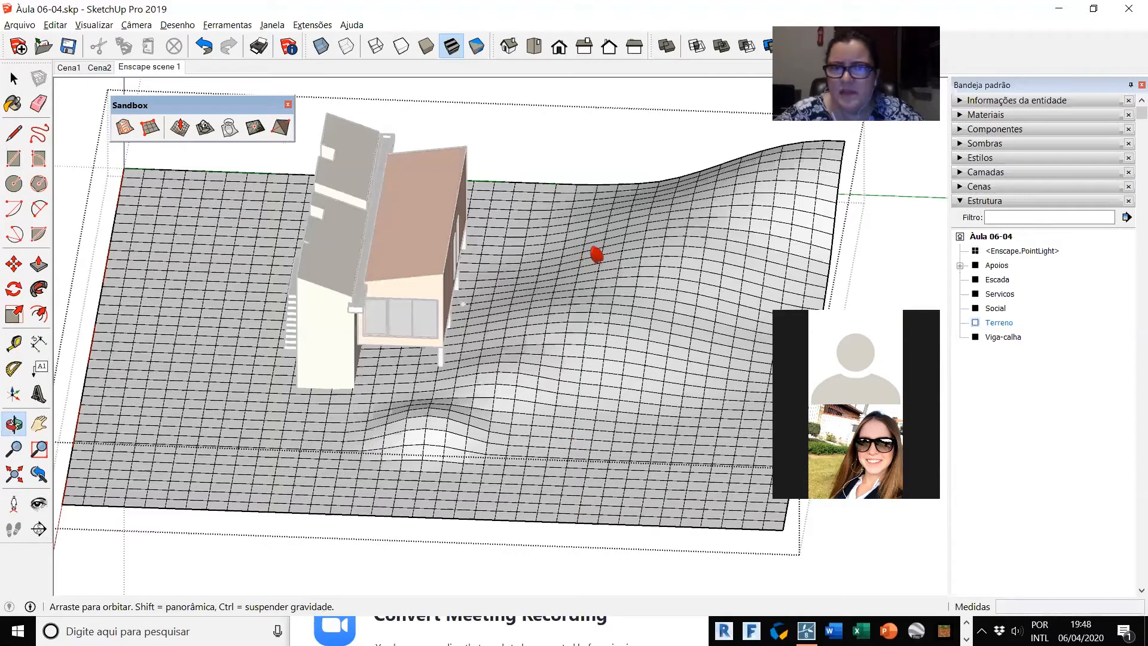
middle_drag(514, 441, 565, 262)
scroll(567, 261, up, 3)
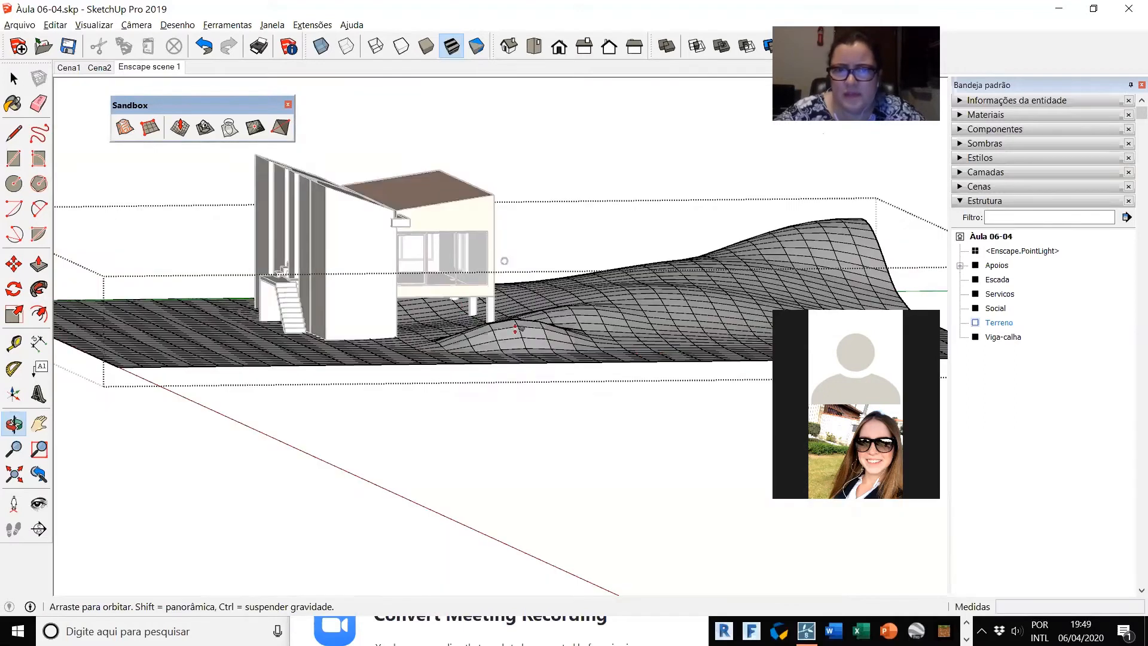
middle_drag(662, 348, 446, 313)
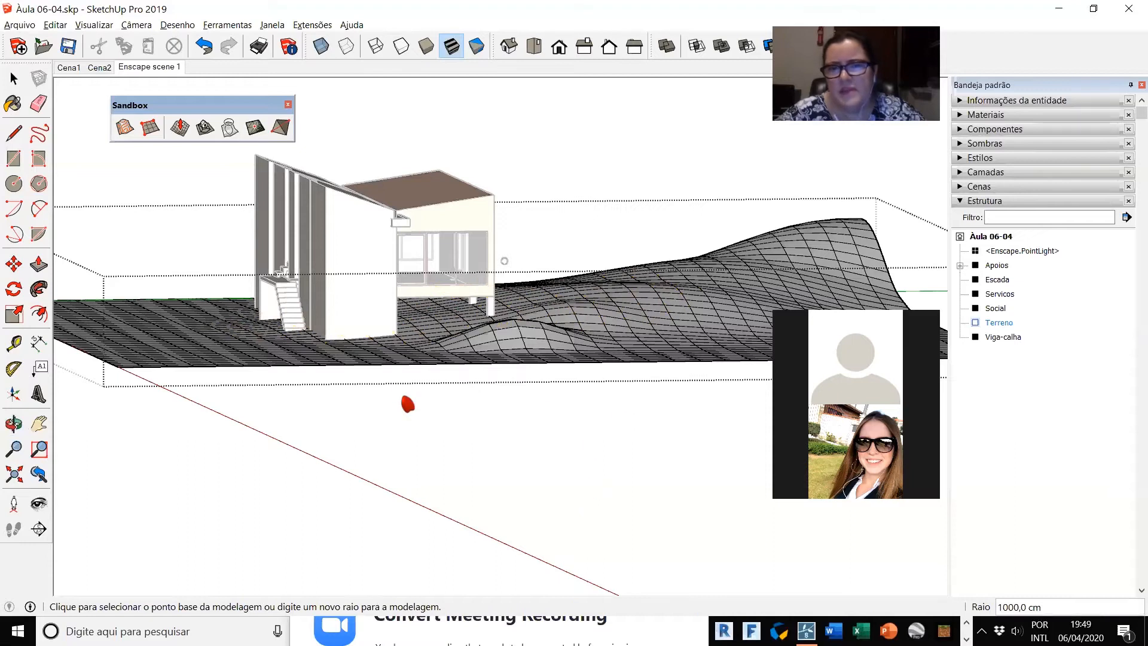
middle_drag(402, 474, 583, 426)
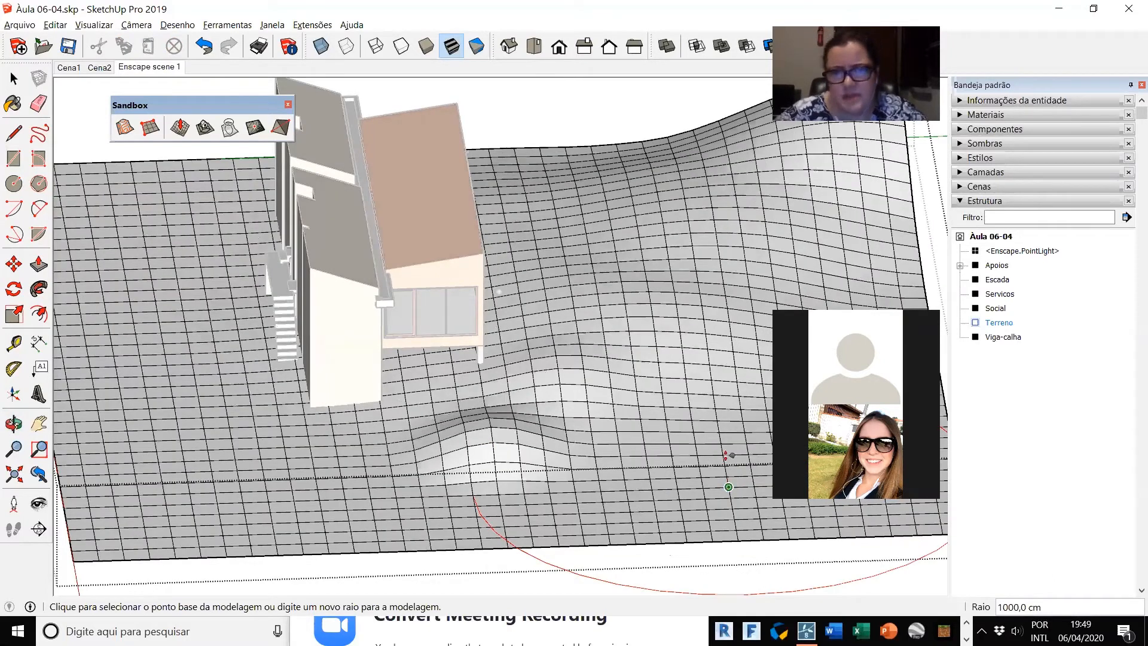
click(490, 447)
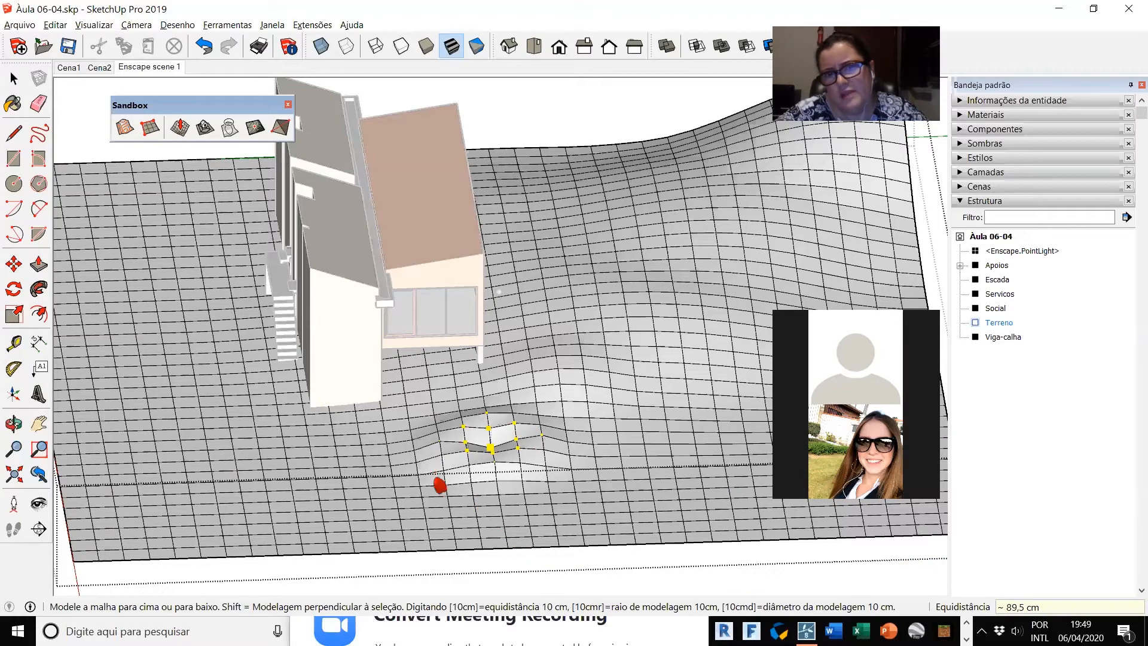
click(501, 482)
click(499, 487)
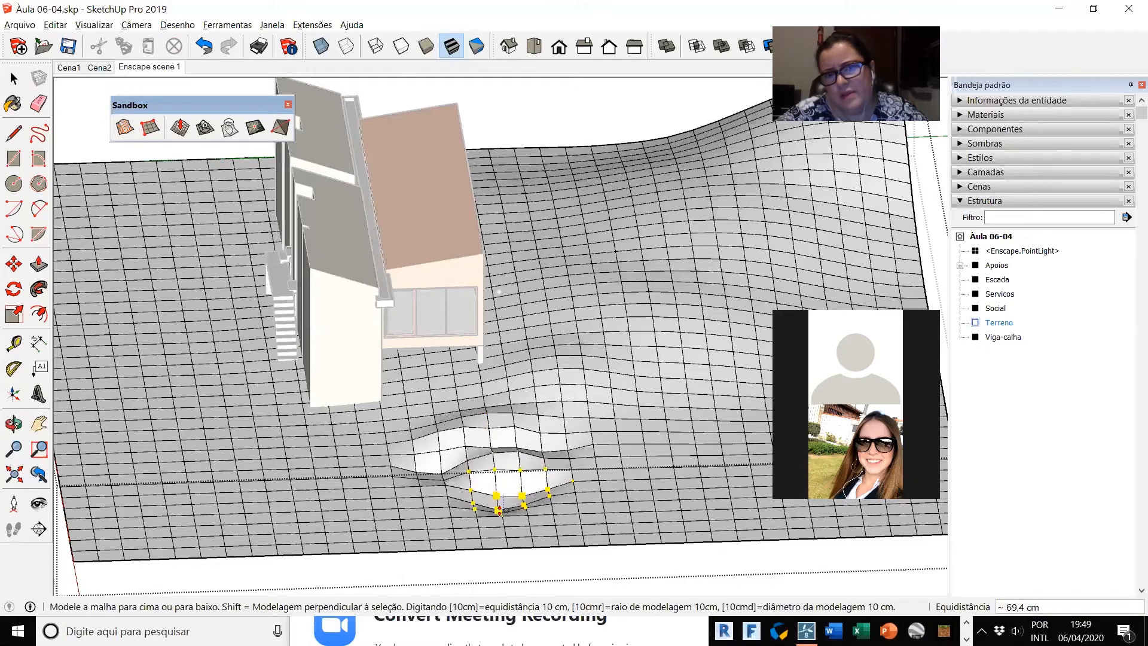
click(500, 514)
Step: Set the Smoove radius to 800 cm and raise two hills along the terrain edge opposite the red axis's origin end
middle_drag(375, 517, 576, 474)
middle_drag(272, 462, 596, 413)
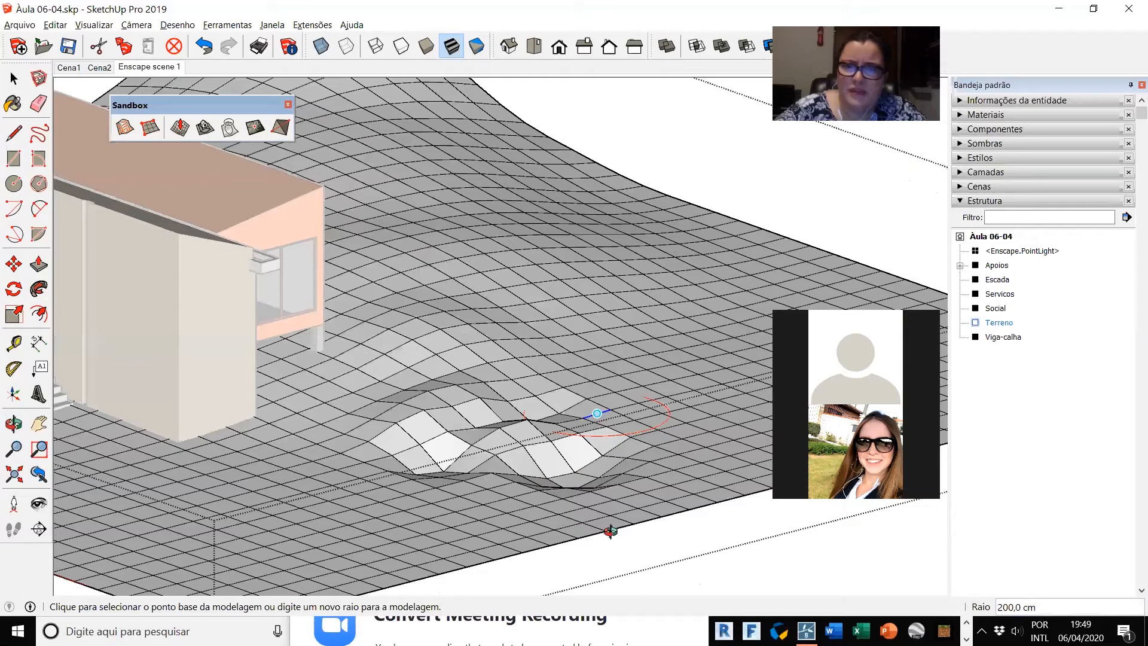
middle_drag(514, 196, 560, 398)
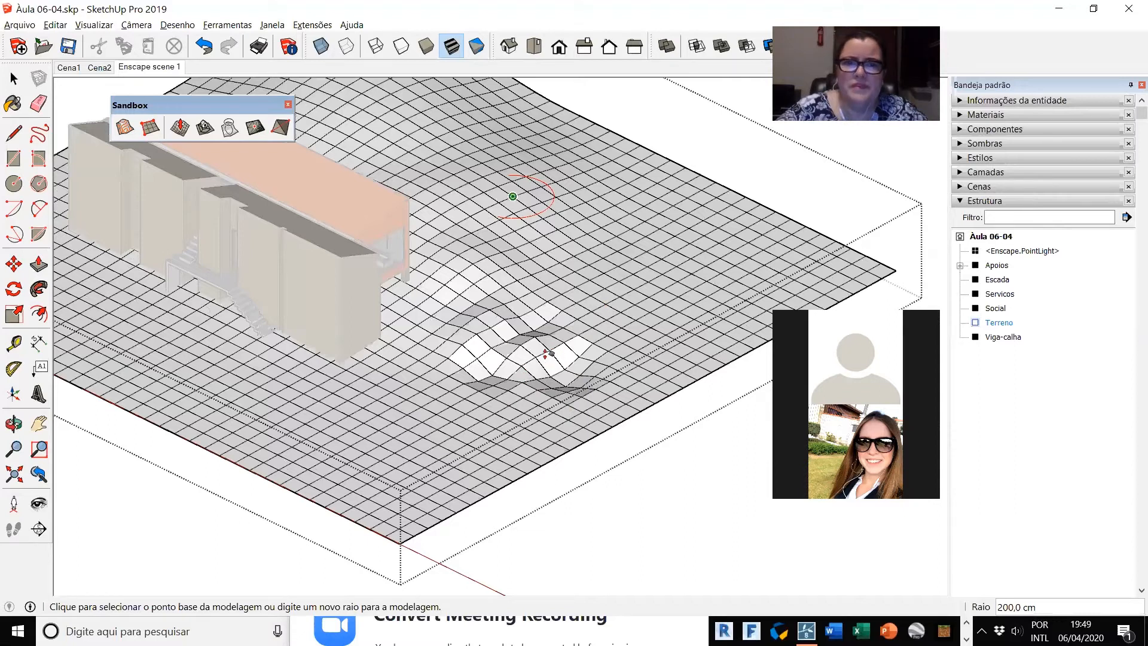
scroll(546, 352, up, 3)
scroll(502, 404, down, 3)
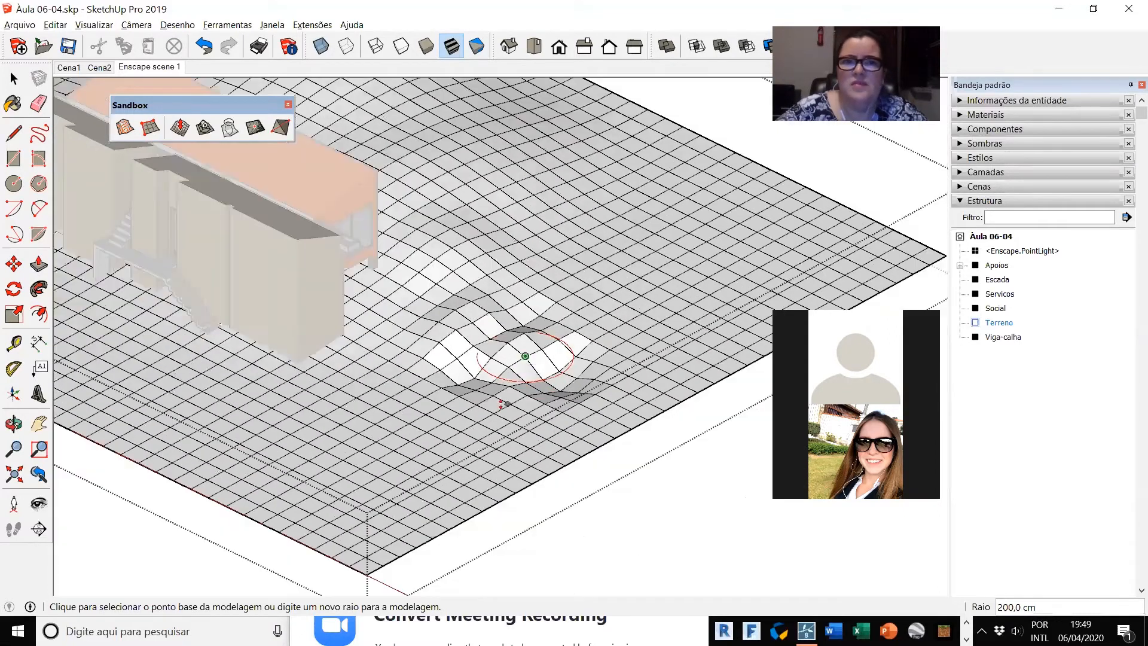
scroll(507, 450, down, 2)
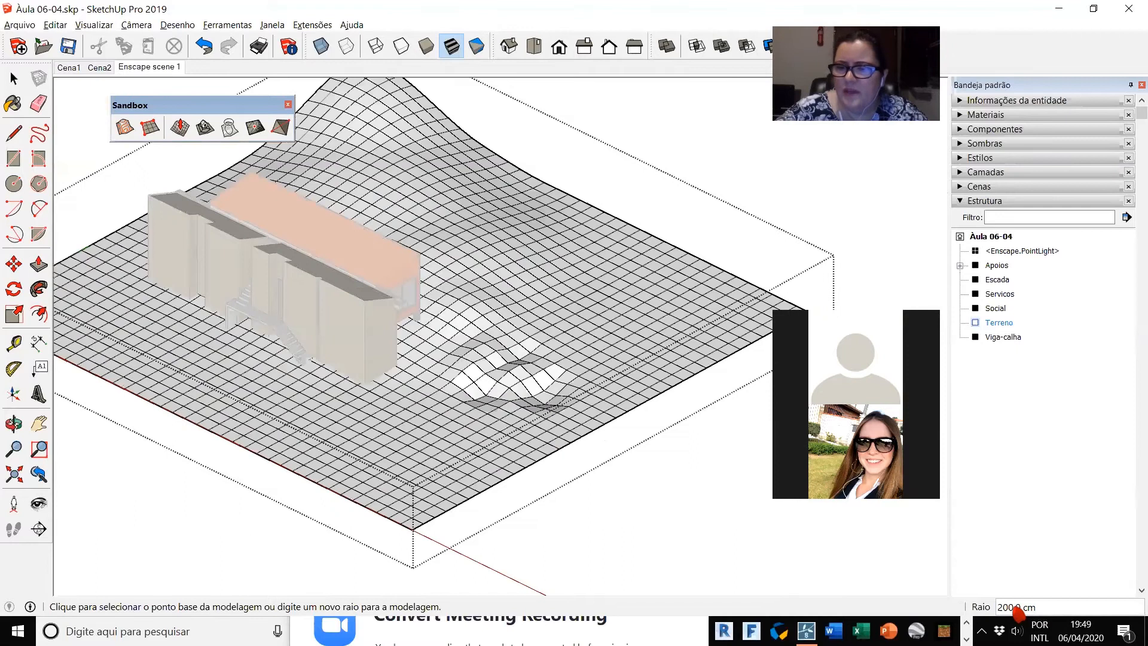
text(800)
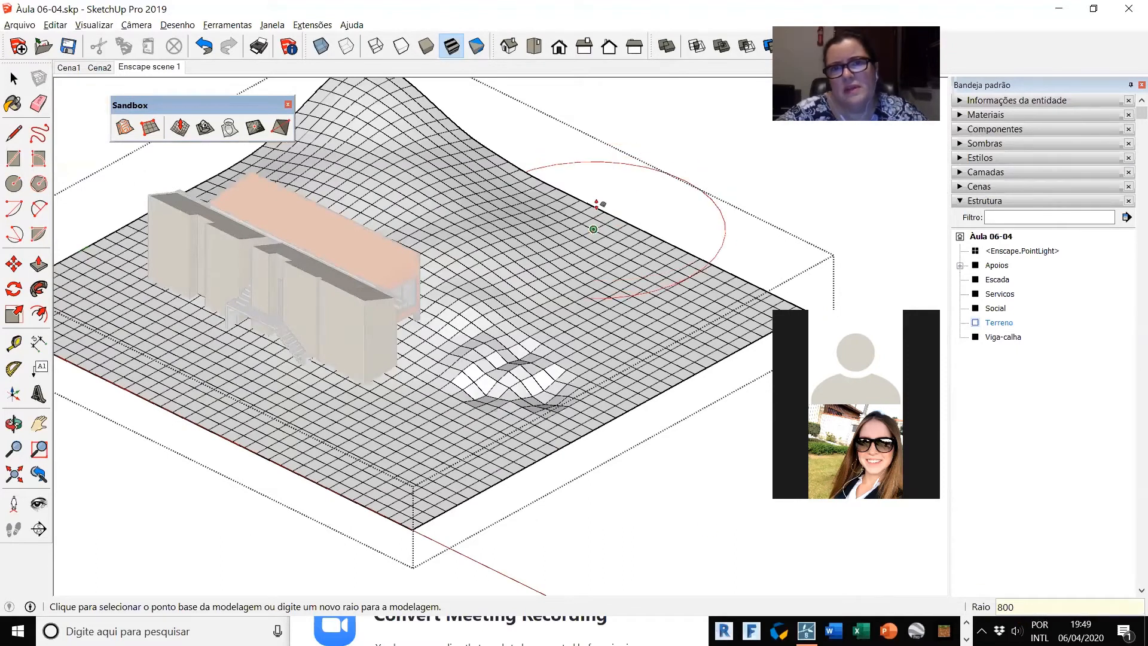
click(594, 229)
click(596, 217)
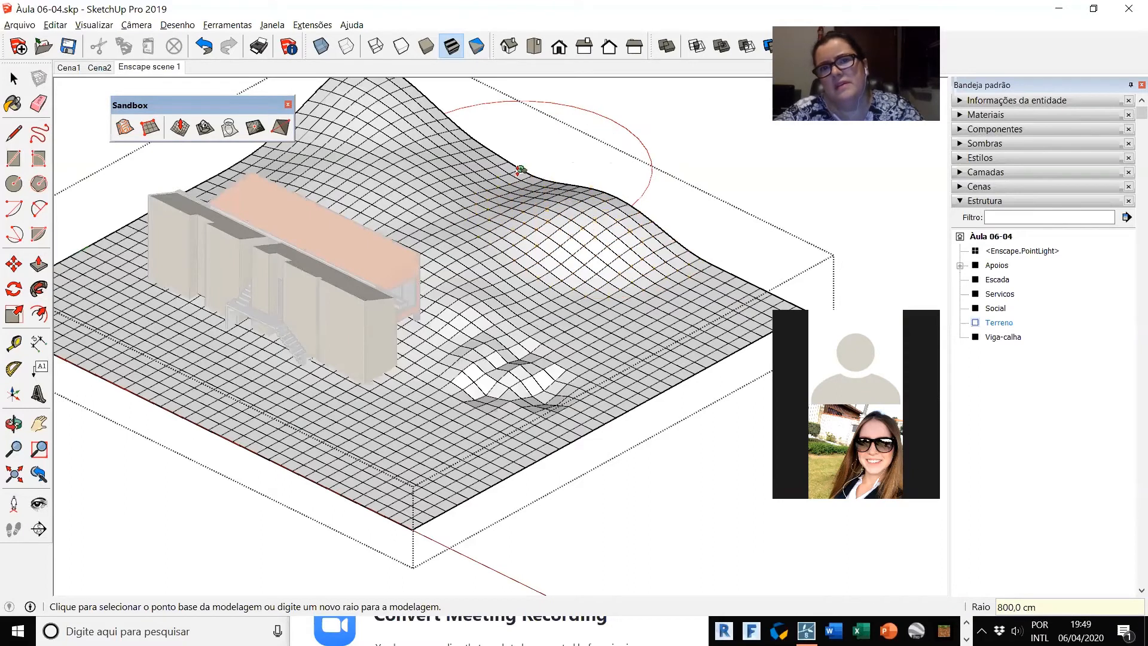
click(520, 174)
click(521, 136)
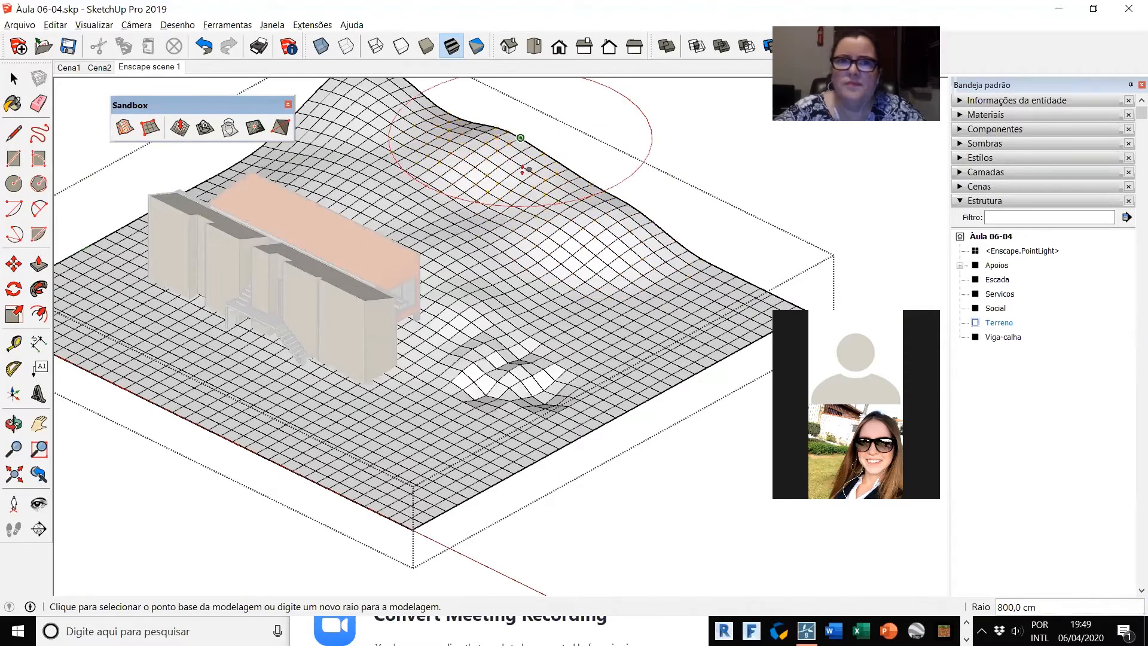
Step: Raise overlapping 800 cm radius hills between the far corner and the near end to form a continuous ridge behind the house
click(487, 197)
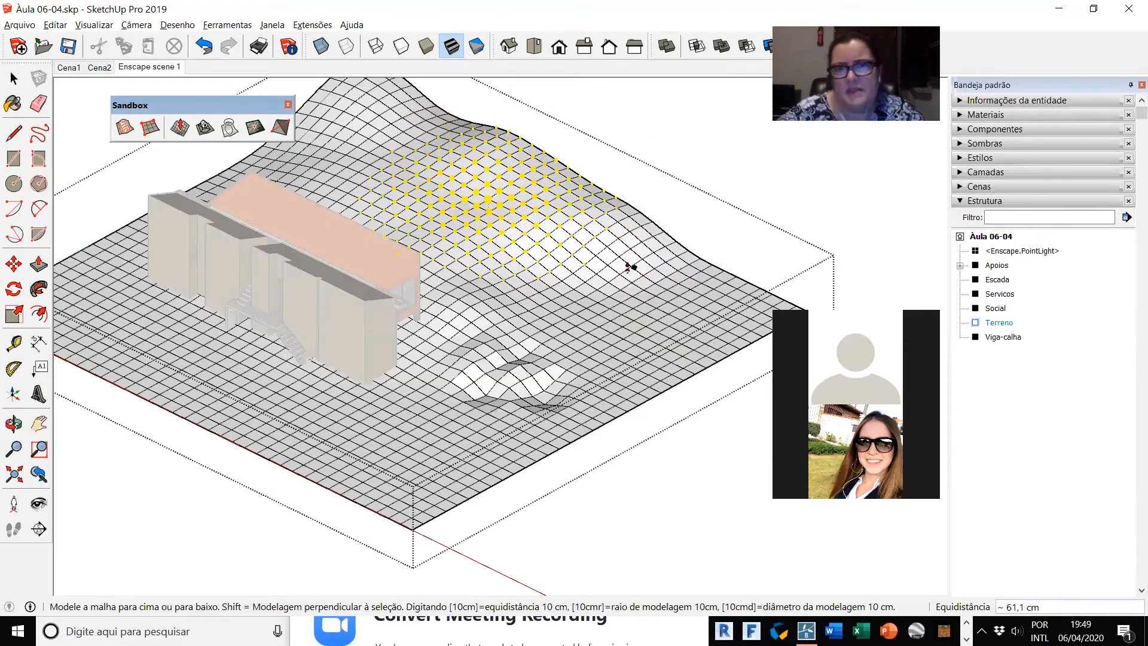
click(687, 300)
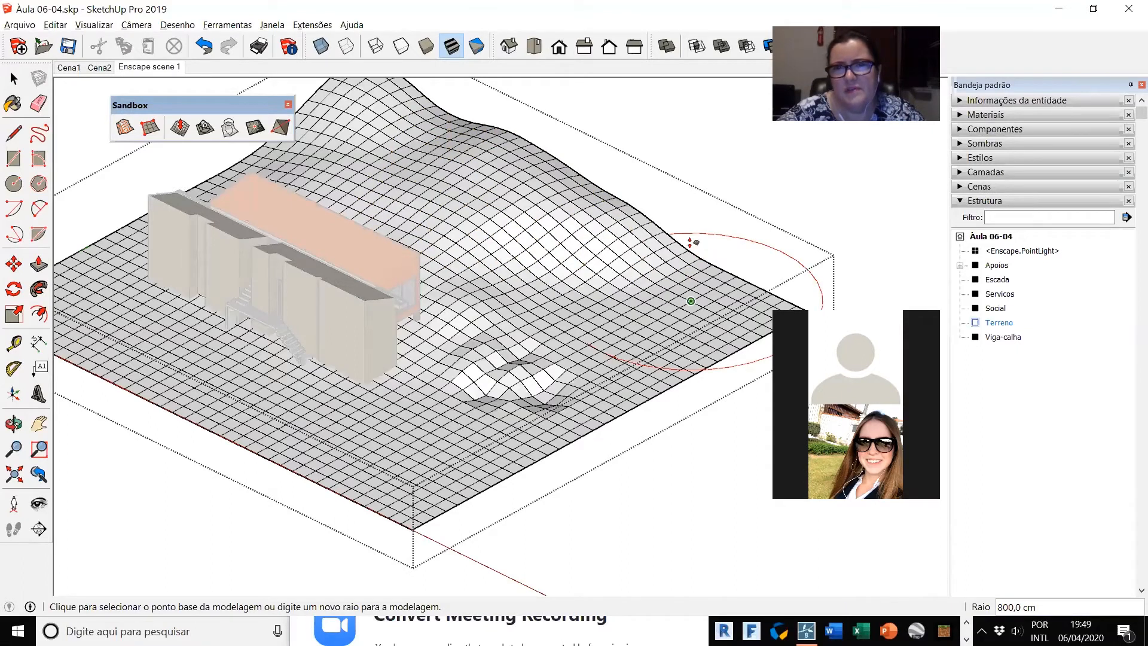
click(635, 205)
click(603, 185)
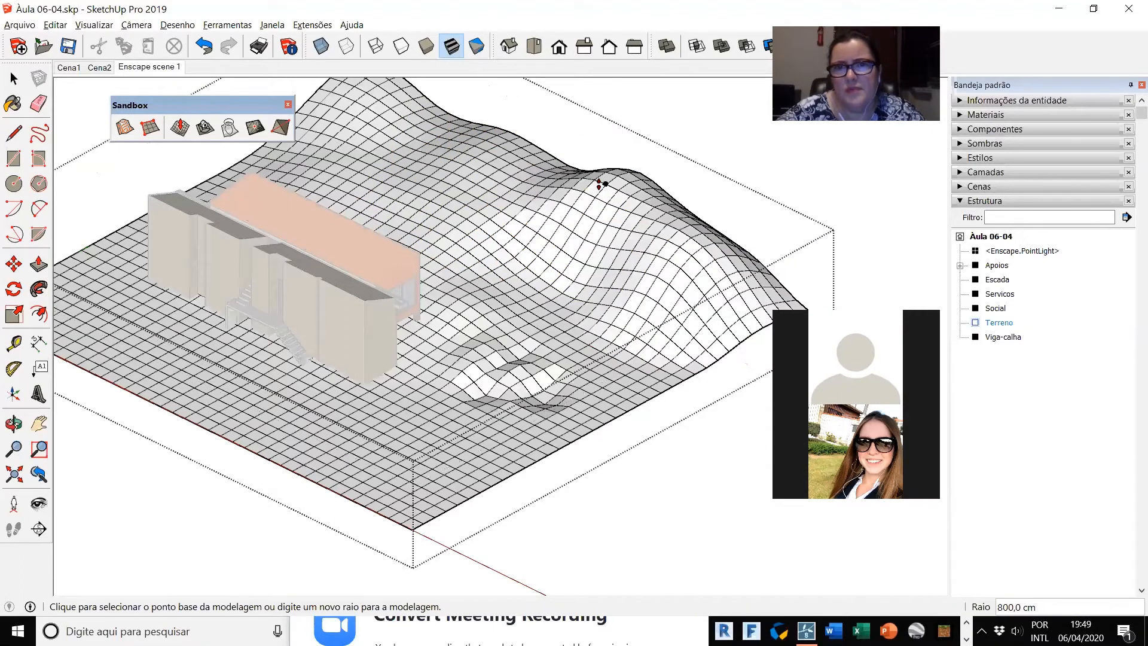
click(565, 173)
click(553, 149)
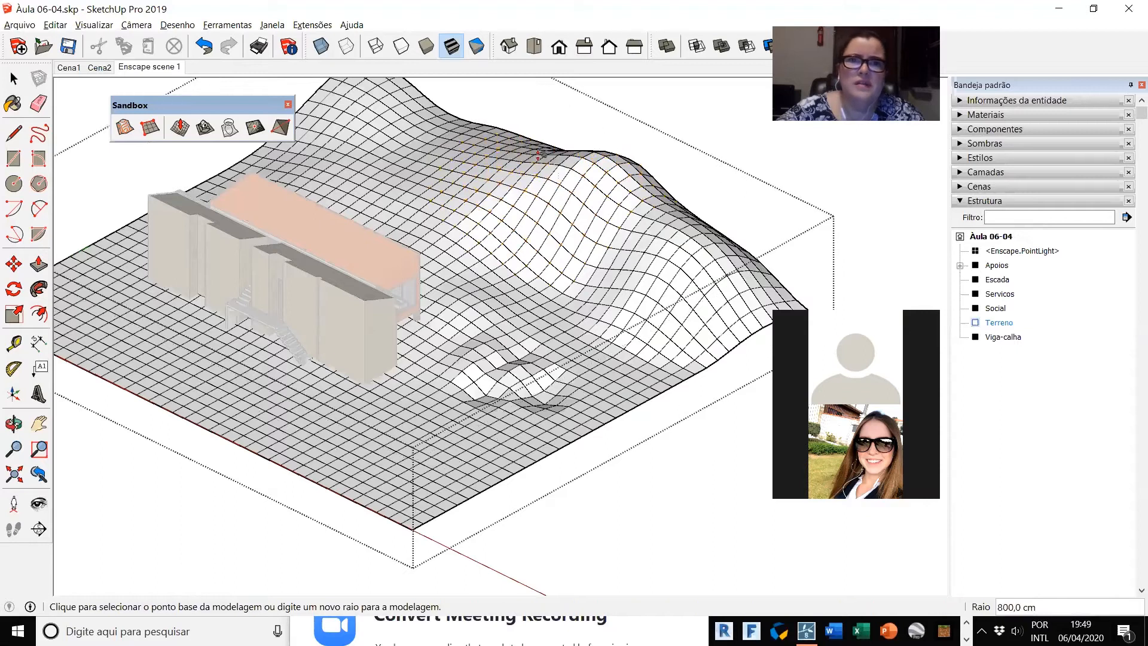
click(507, 122)
click(508, 123)
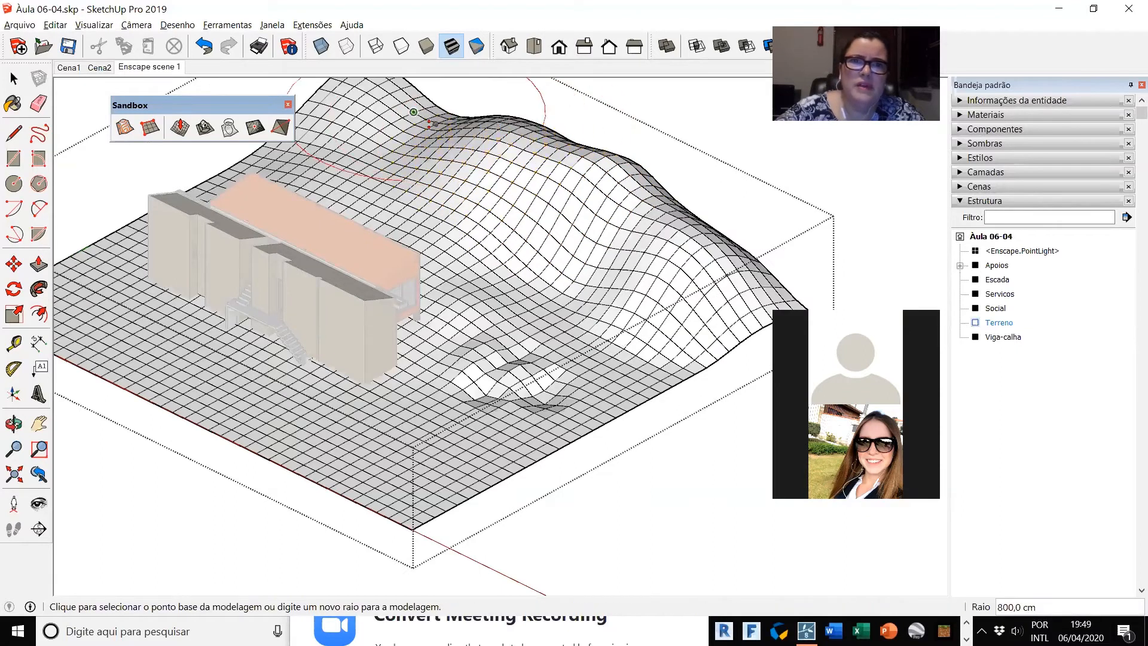
click(426, 107)
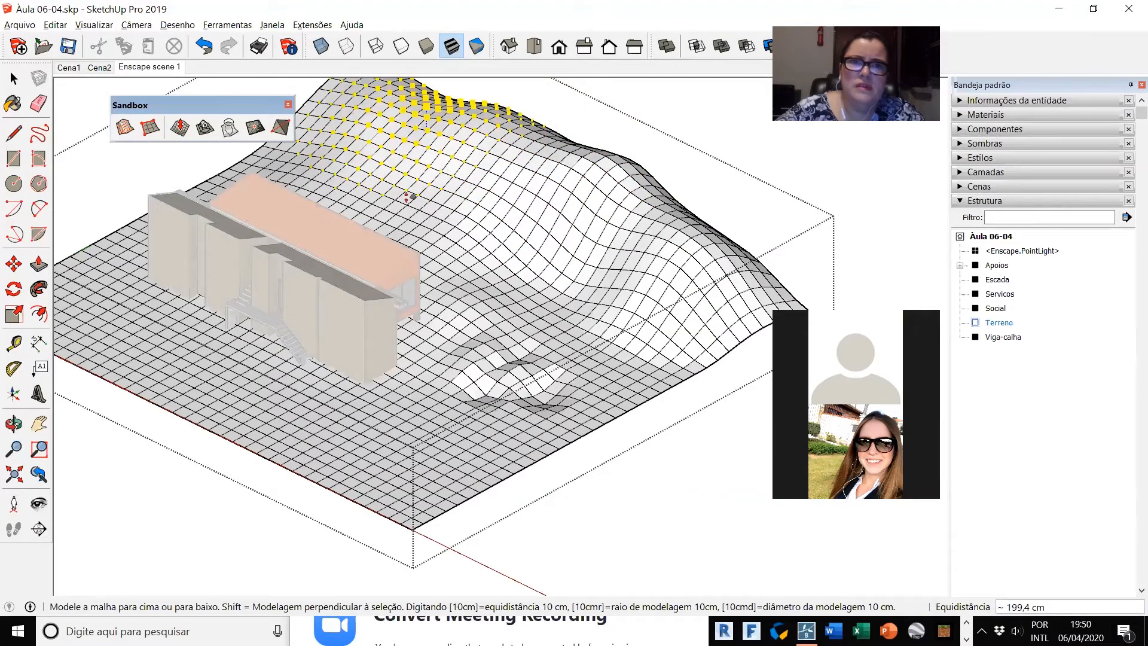
click(395, 185)
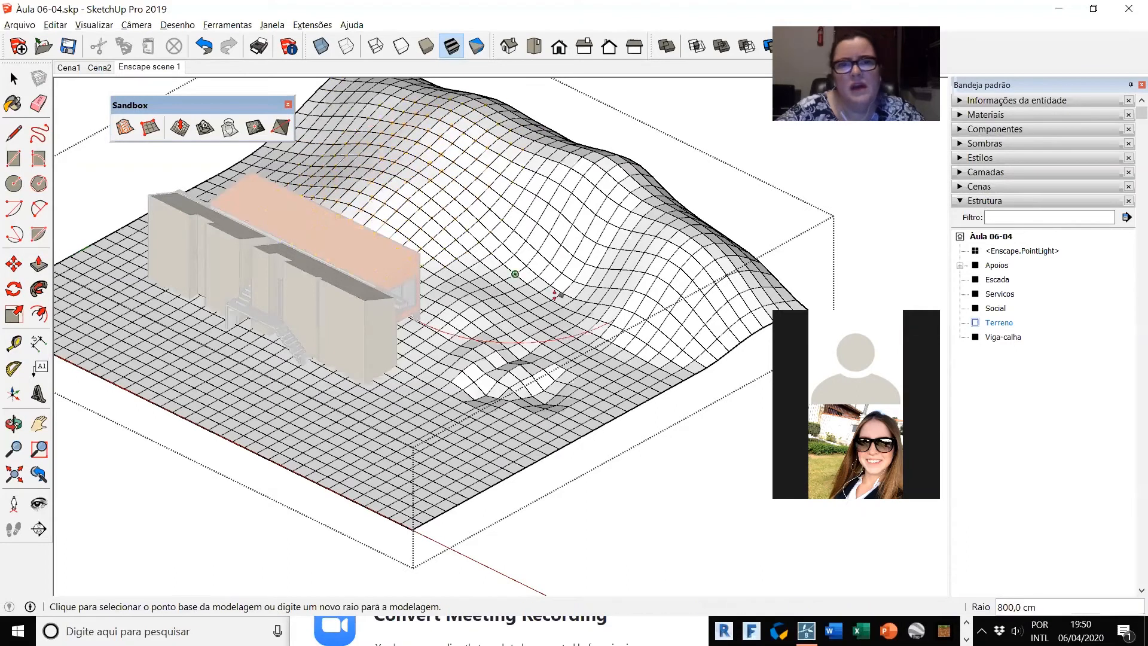
Step: Raise an 800 cm radius hill on the terrain's green-axis edge, next to the rear of the house
key(o)
middle_drag(294, 238, 515, 298)
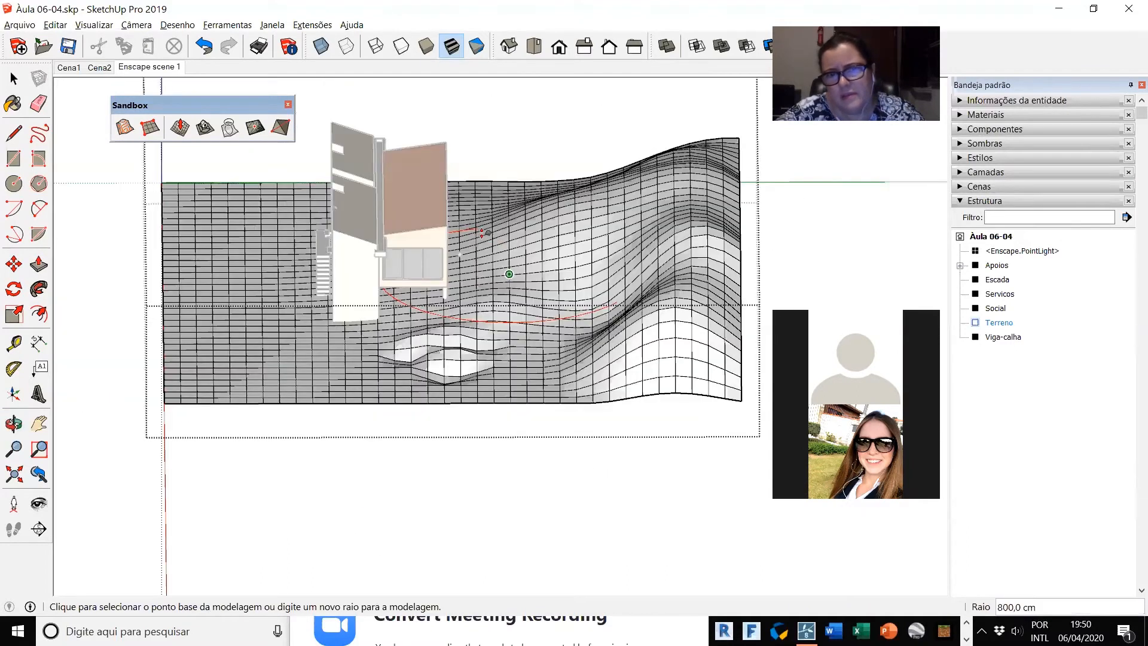
click(481, 234)
click(505, 197)
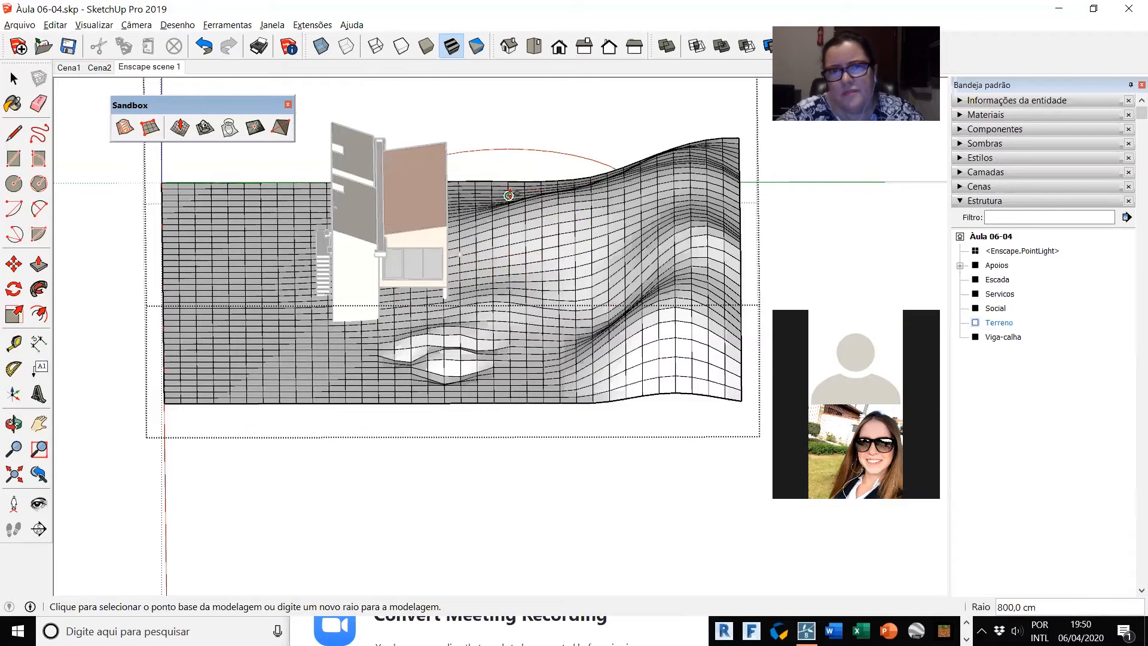
click(509, 195)
click(536, 161)
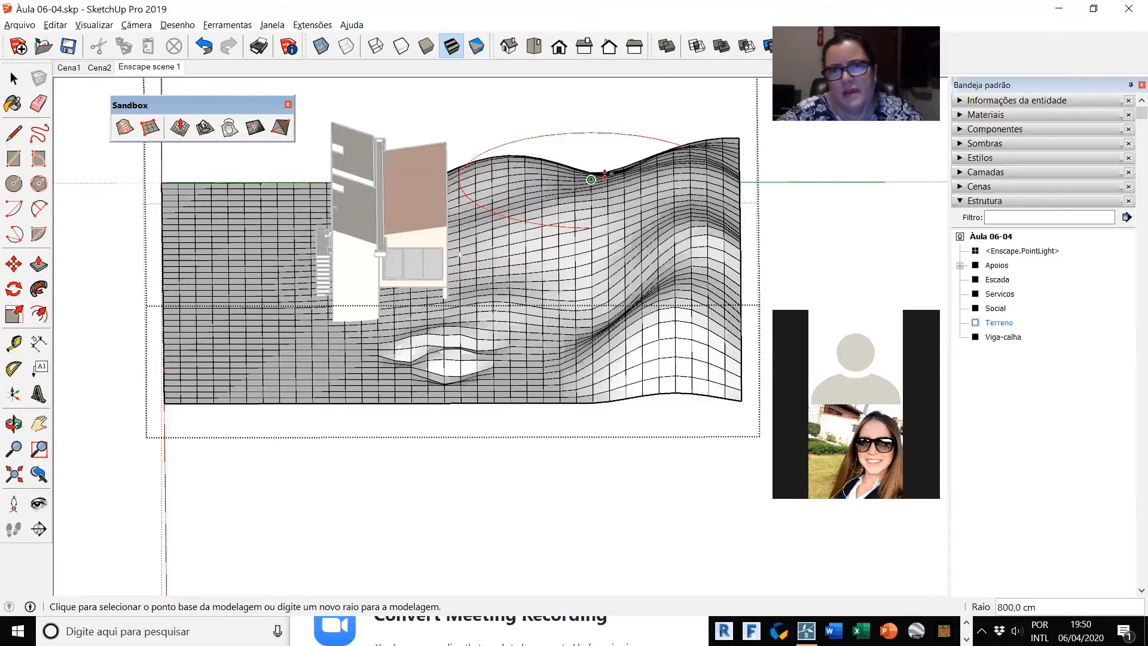
Step: Raise the dip between the hills on the green-axis edge by about 273 cm, keeping the 800 cm Smoove radius
middle_drag(405, 302, 584, 321)
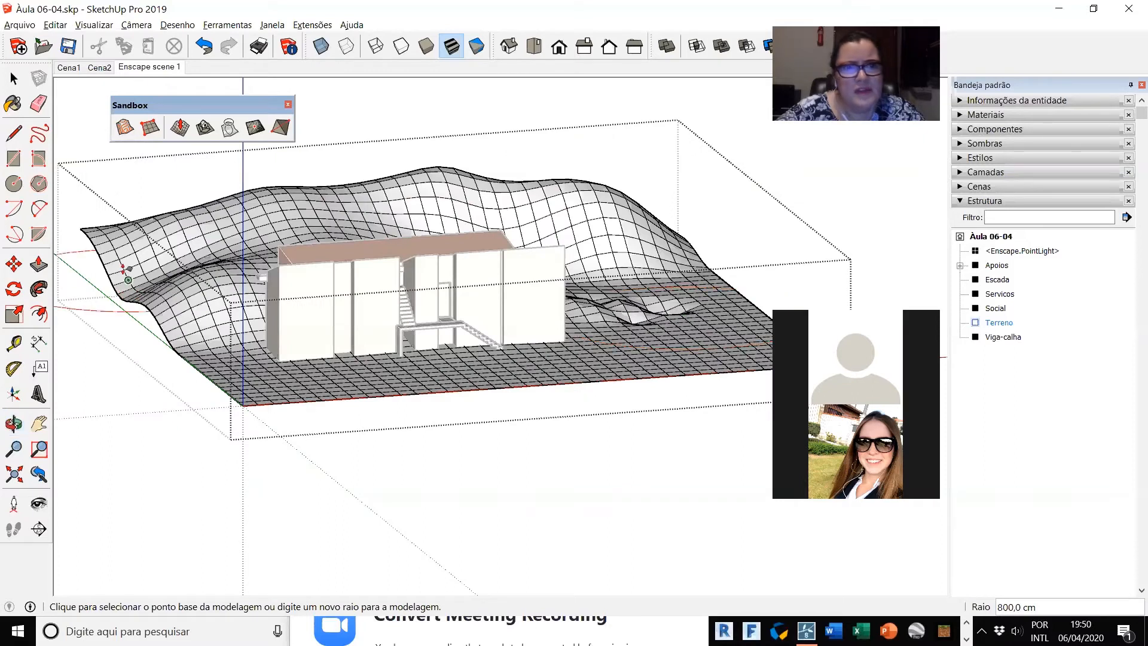
click(142, 266)
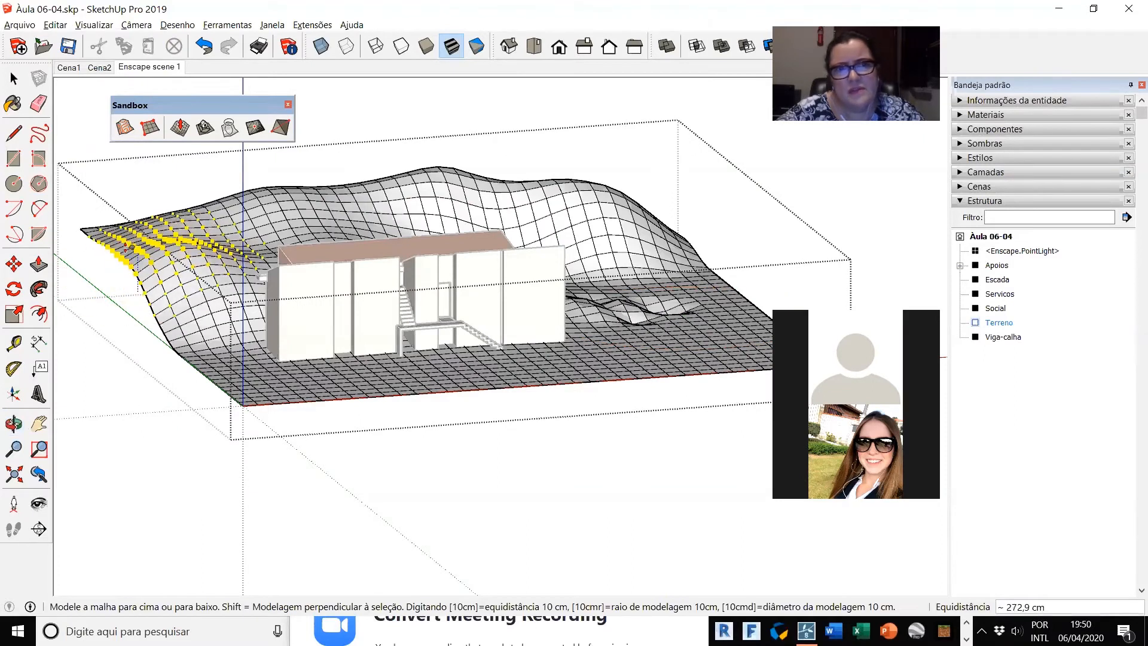
click(123, 249)
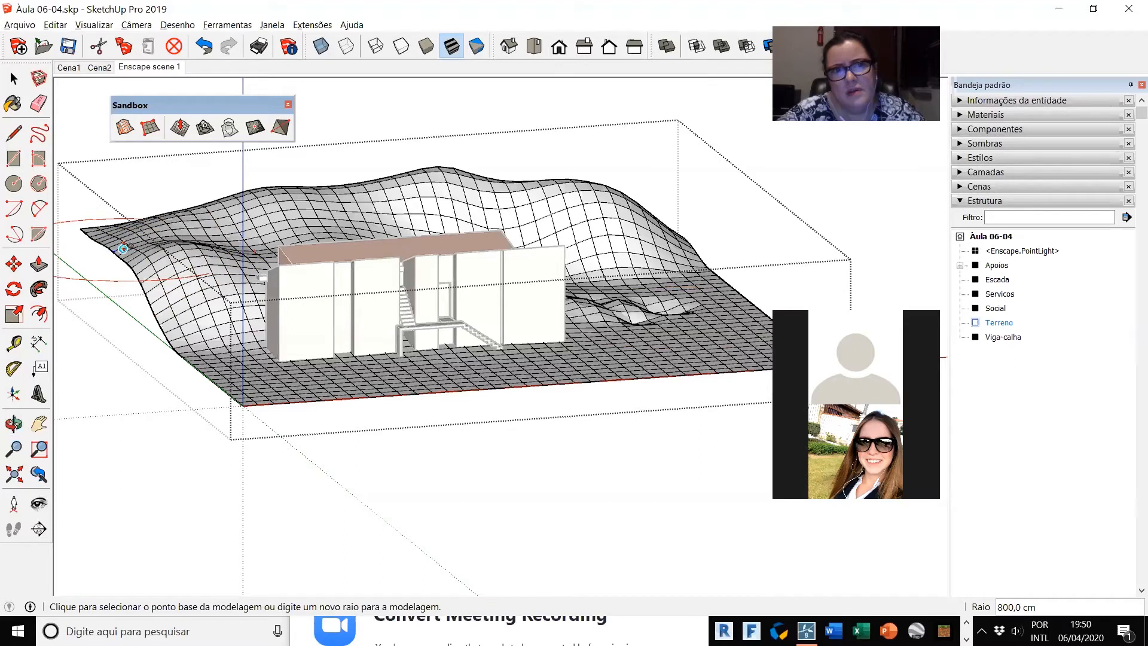
Step: Raise the terrain corner at the green-axis edge and the slope behind the small bumps, keeping the 800 cm Smoove radius
click(123, 249)
click(128, 240)
middle_drag(637, 402, 52, 432)
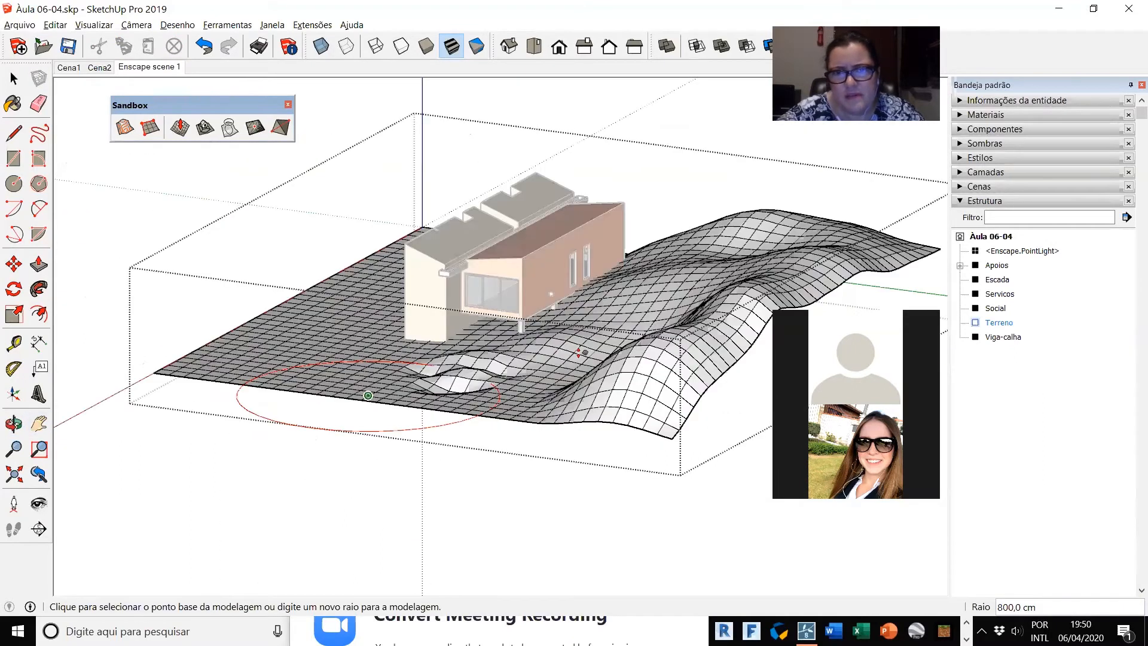
middle_drag(680, 416, 742, 451)
scroll(244, 364, down, 2)
middle_drag(453, 410, 617, 366)
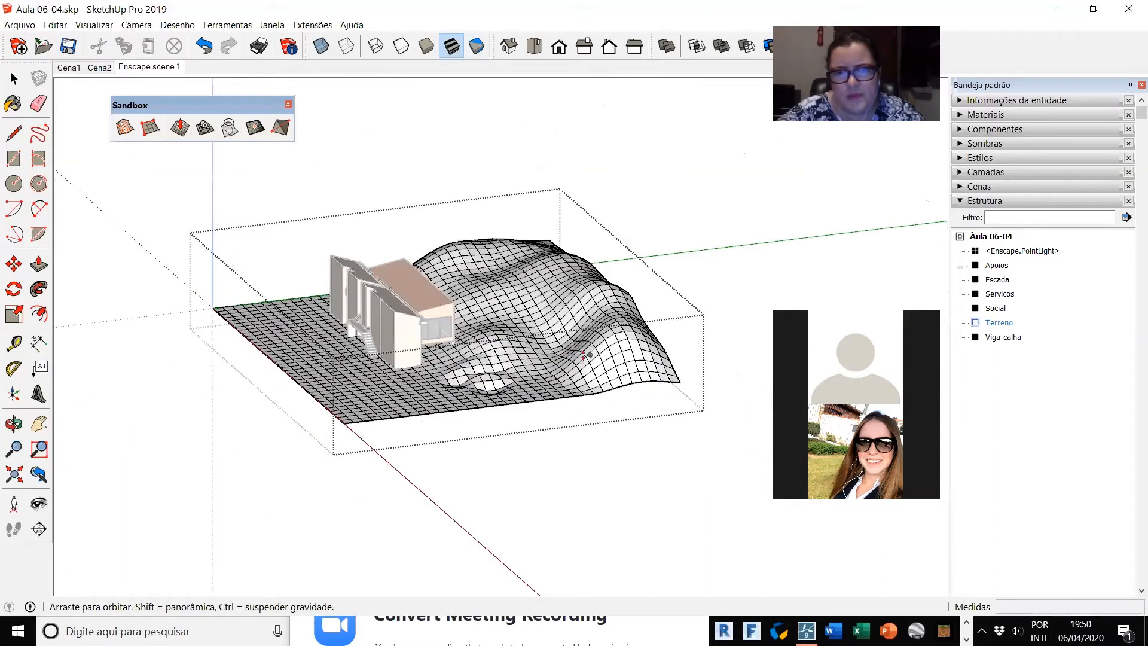
scroll(489, 321, up, 3)
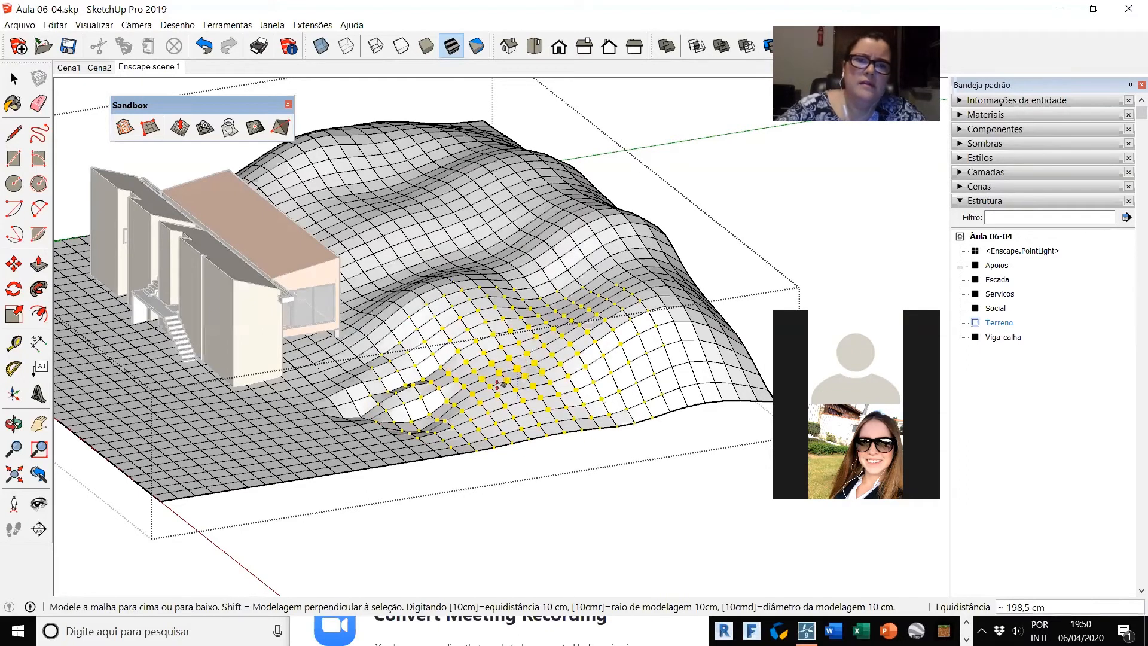
click(518, 353)
Step: Raise the terrain edge beside the small bumps, and raise the ground by the house's brick end wall about 126 cm
click(388, 414)
click(342, 389)
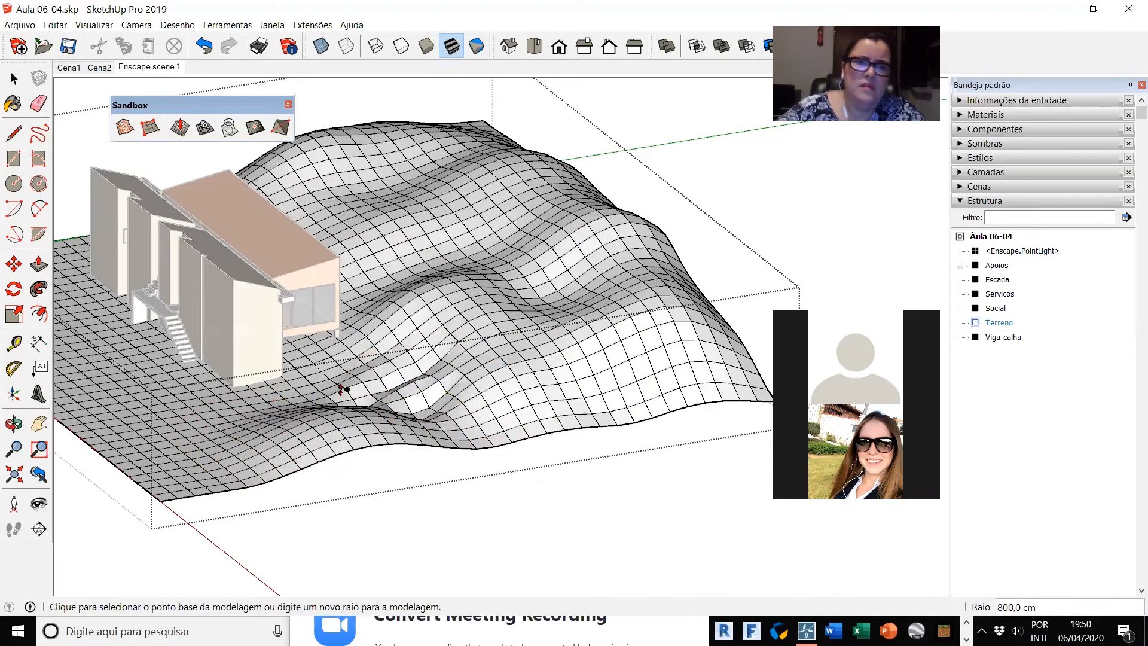
click(353, 395)
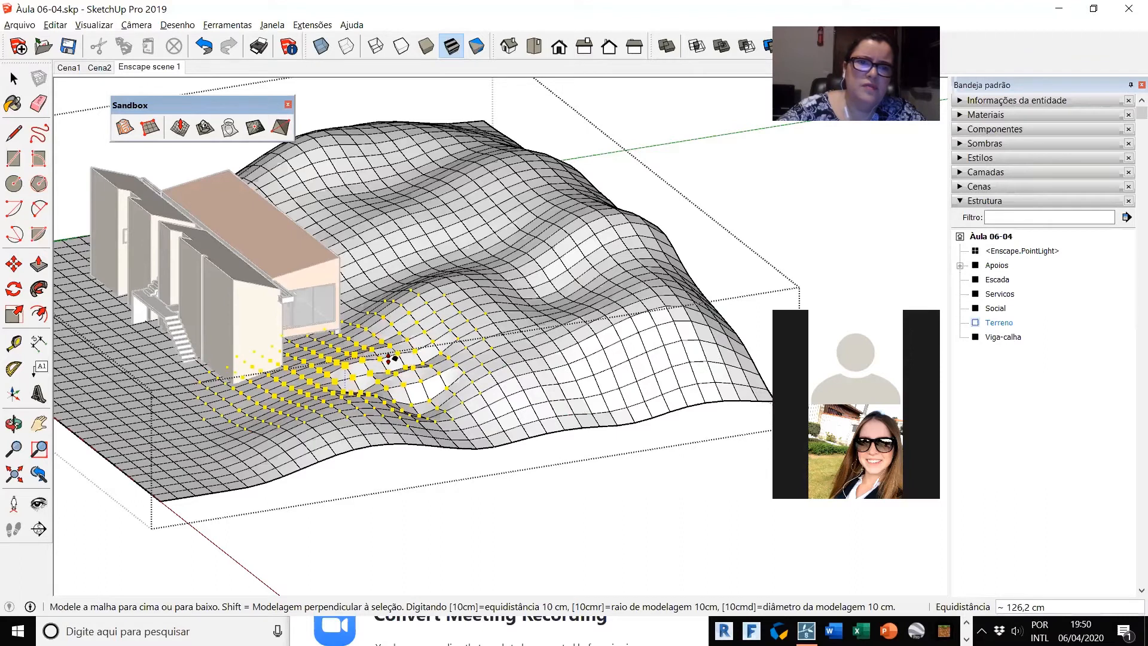
click(391, 358)
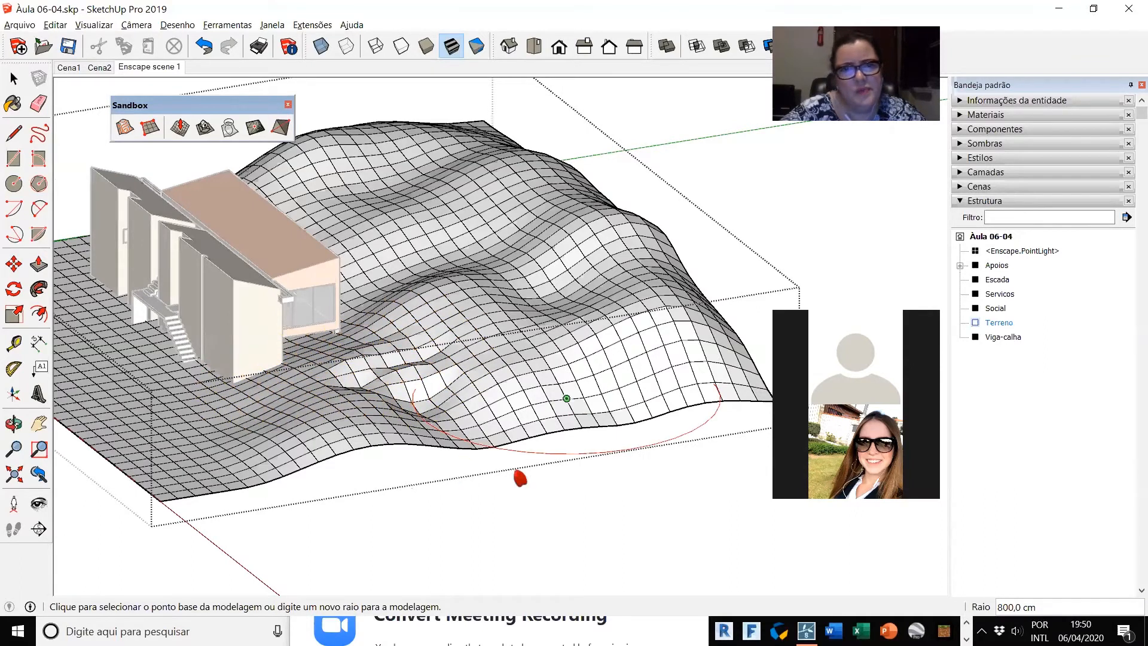
Step: Raise an 800 cm radius mound in front of the house near the red-axis edge and lift the terrain's origin corner
scroll(270, 399, down, 3)
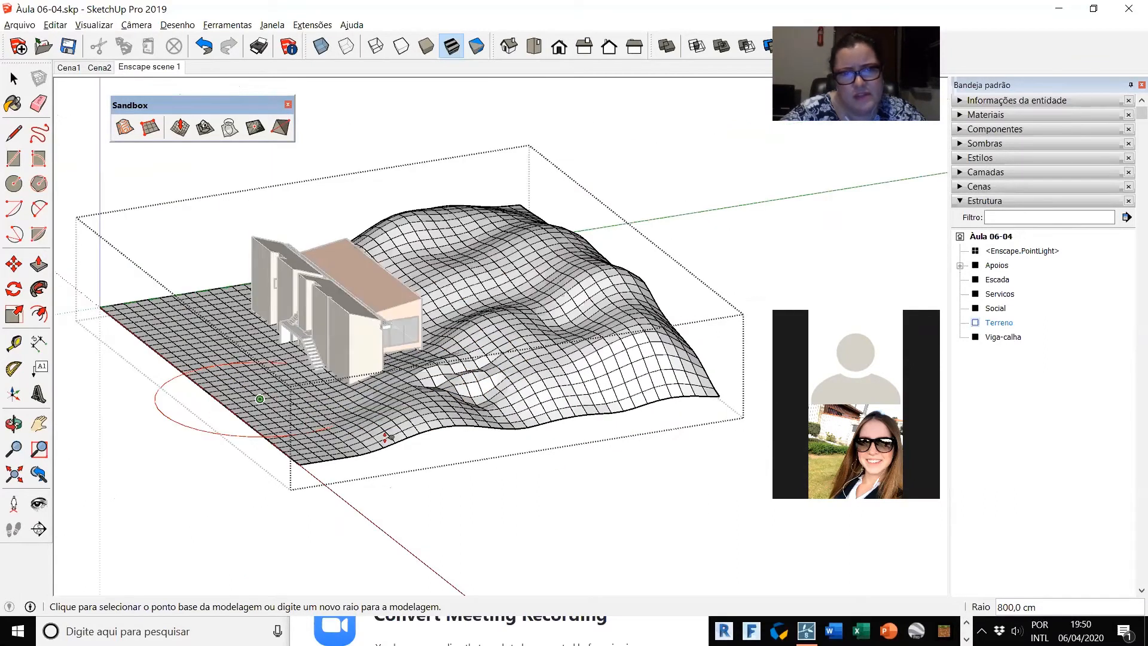
scroll(387, 435, up, 3)
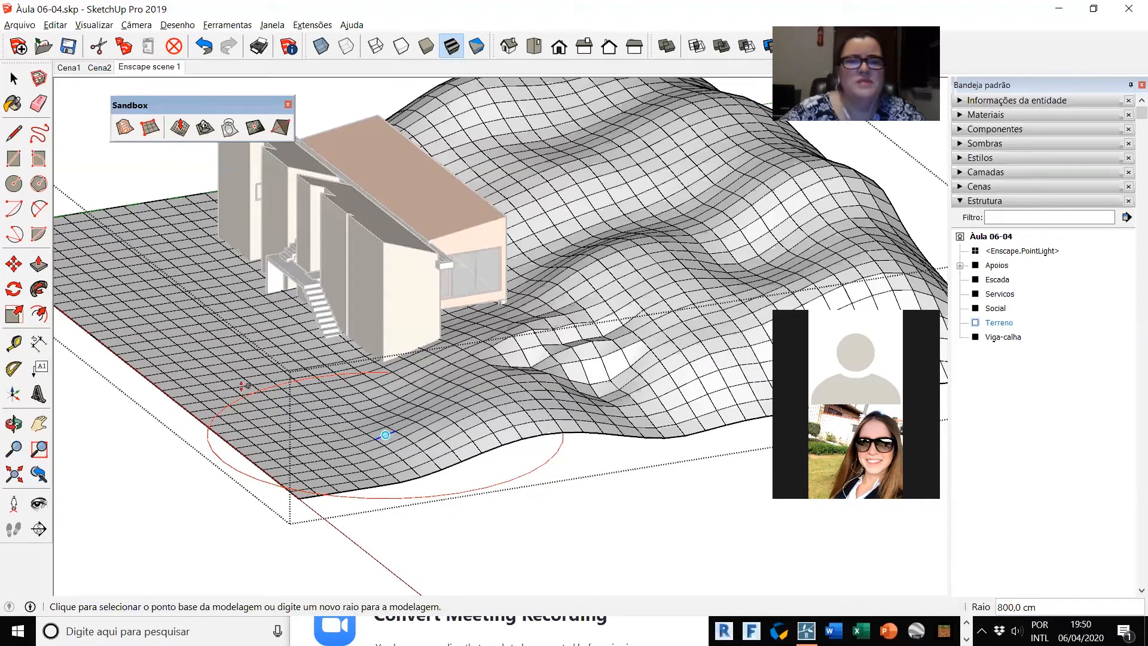
click(130, 275)
click(110, 239)
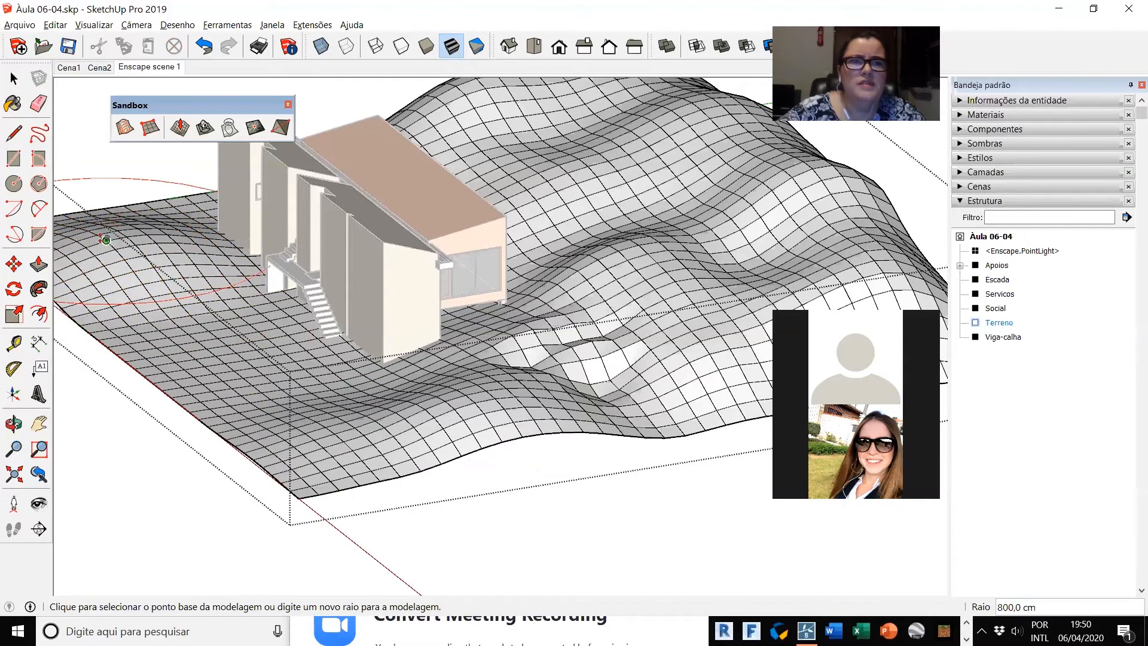
scroll(405, 421, down, 2)
scroll(384, 405, down, 1)
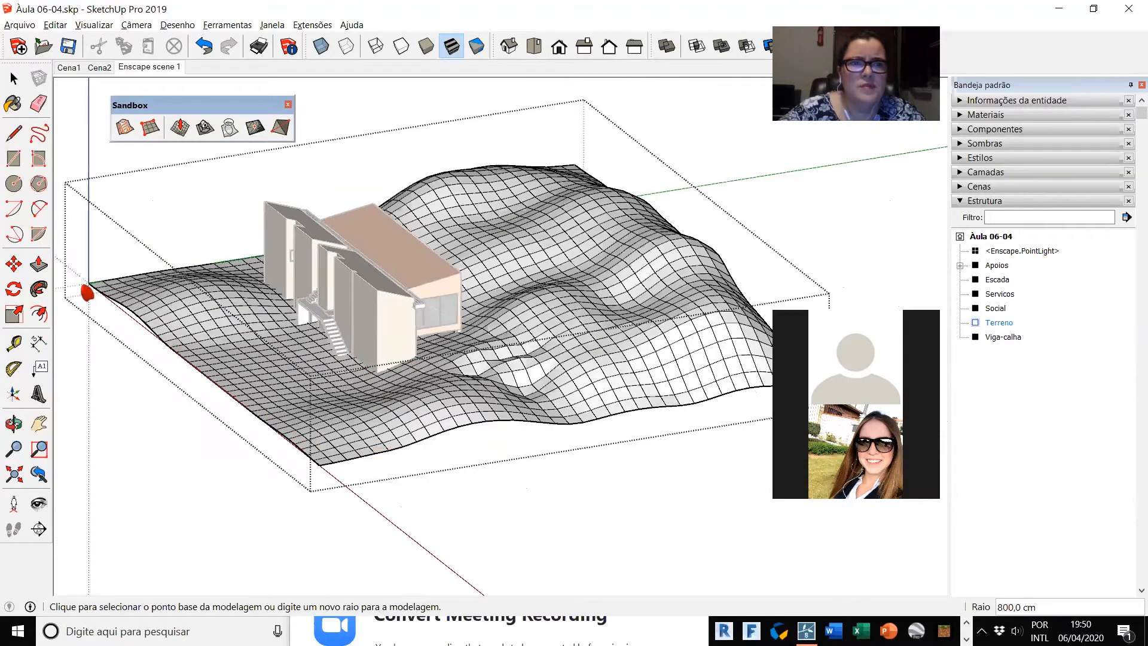
click(86, 258)
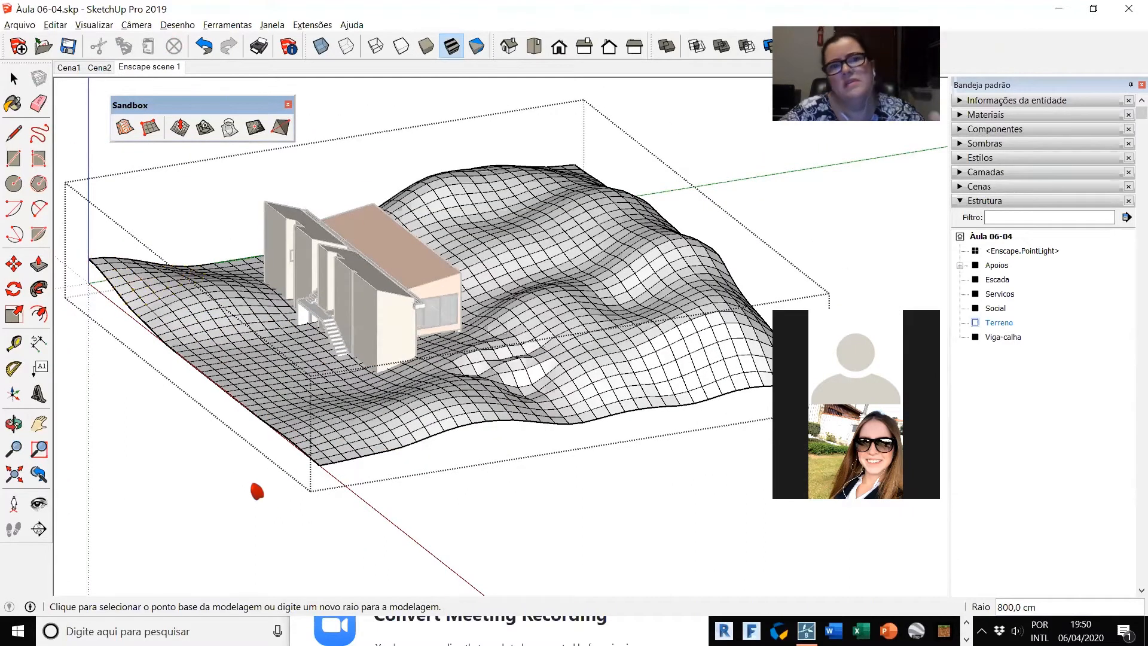
Step: Finish sculpting and leave editing of the Terreno group
shift+middle_drag(519, 413, 448, 480)
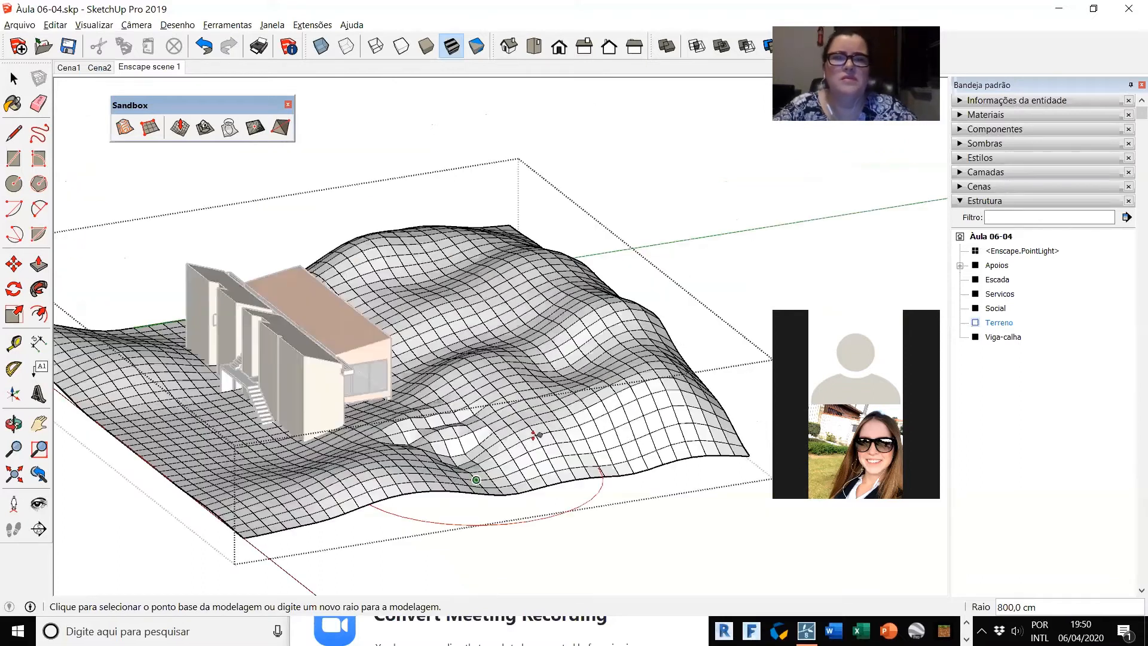
click(13, 81)
click(424, 117)
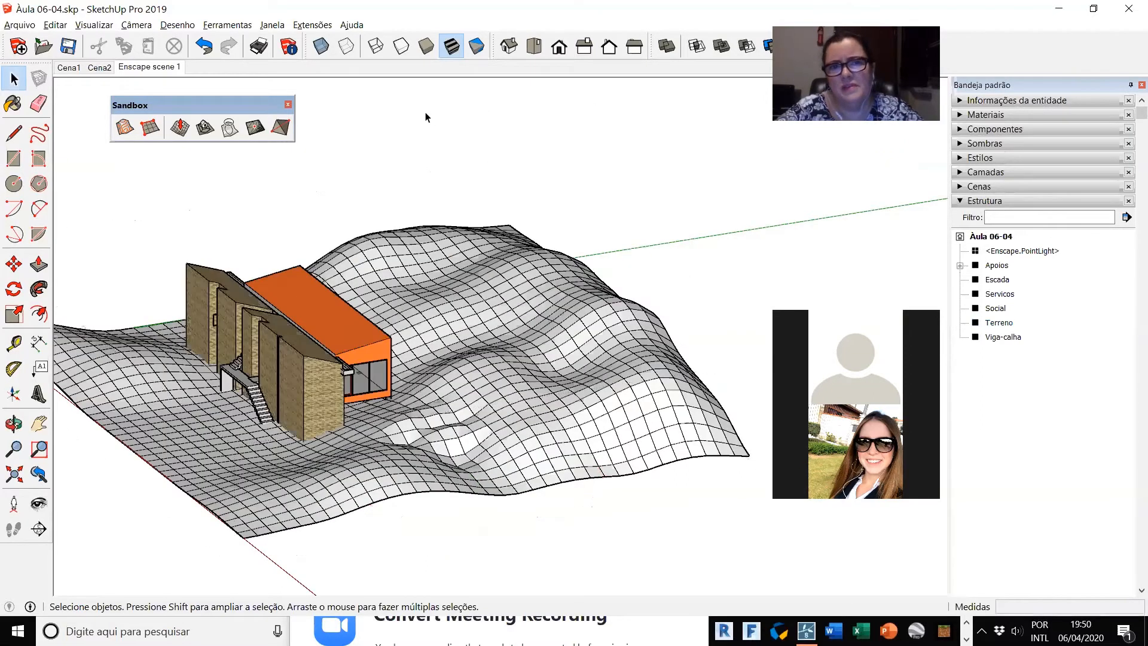
Step: Turn off edges (Arestas) in the style's edge settings and inspect the smooth terrain around the house
scroll(643, 446, down, 3)
mouse_move(396, 536)
middle_down()
mouse_move(748, 527)
mouse_move(352, 529)
middle_up()
scroll(476, 490, up, 4)
key(space)
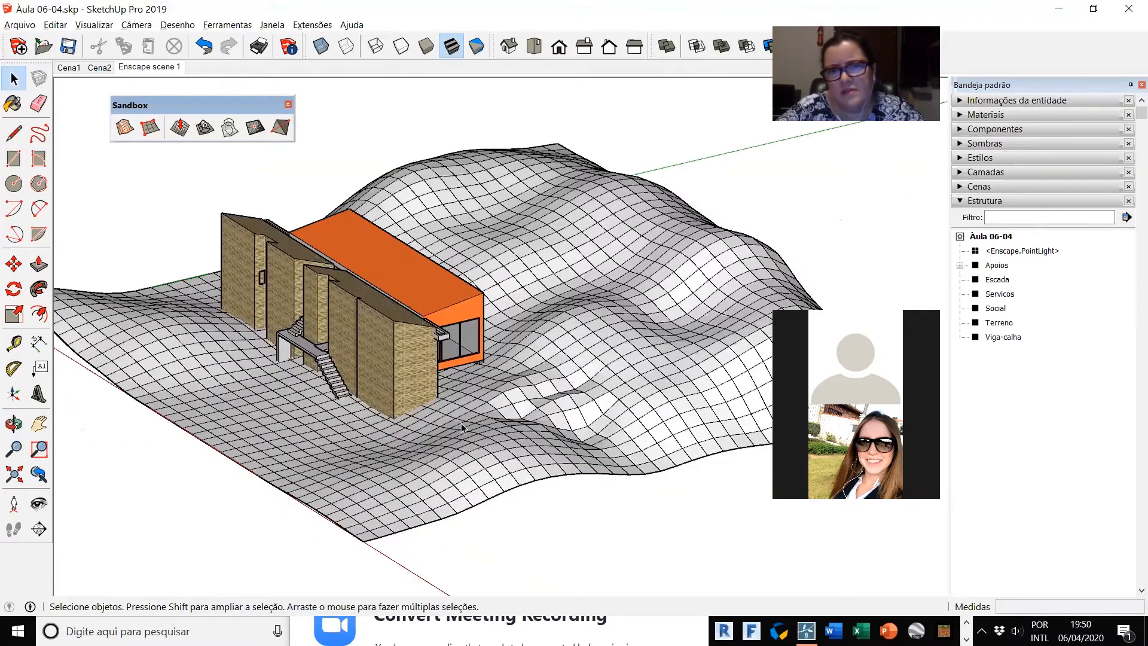
scroll(462, 434, up, 3)
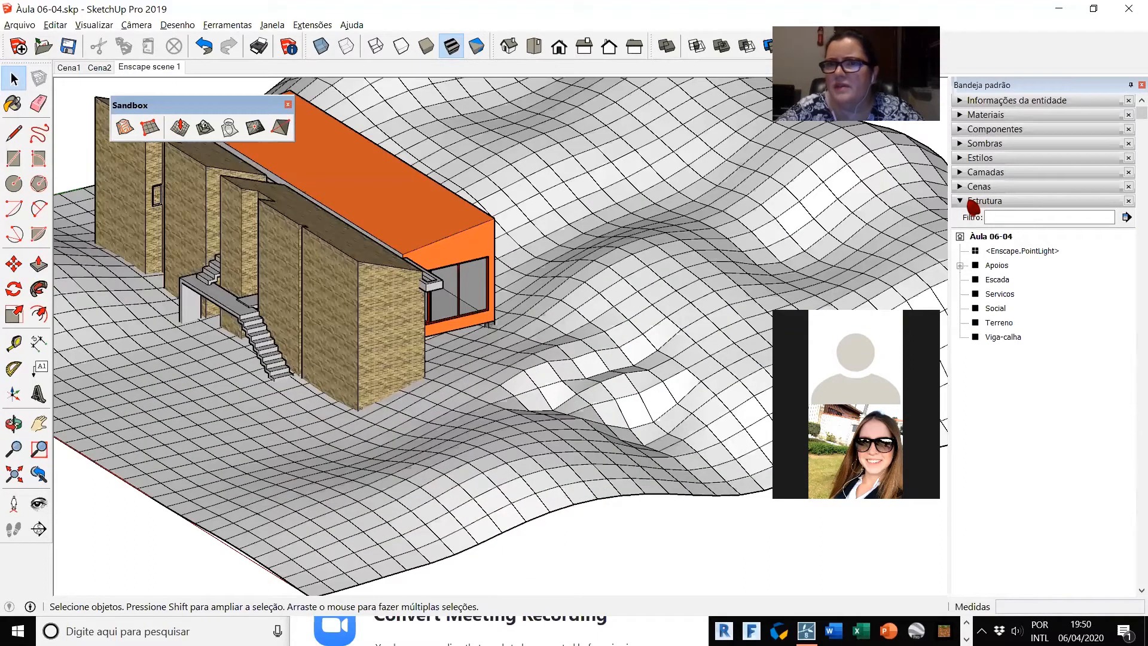
click(971, 159)
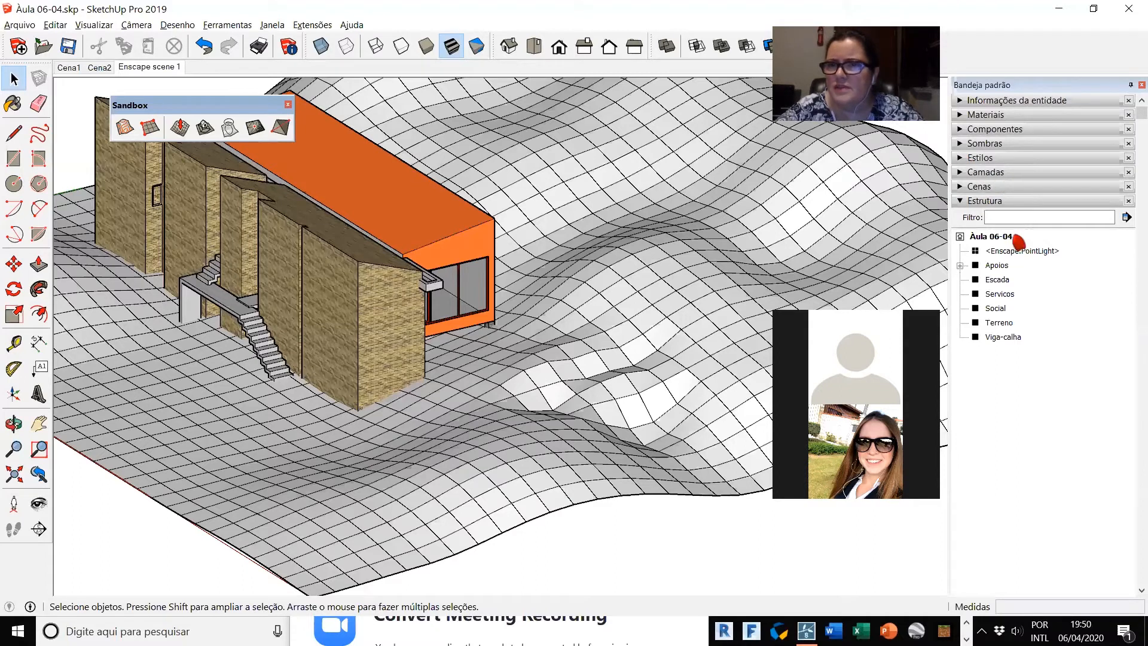
click(964, 275)
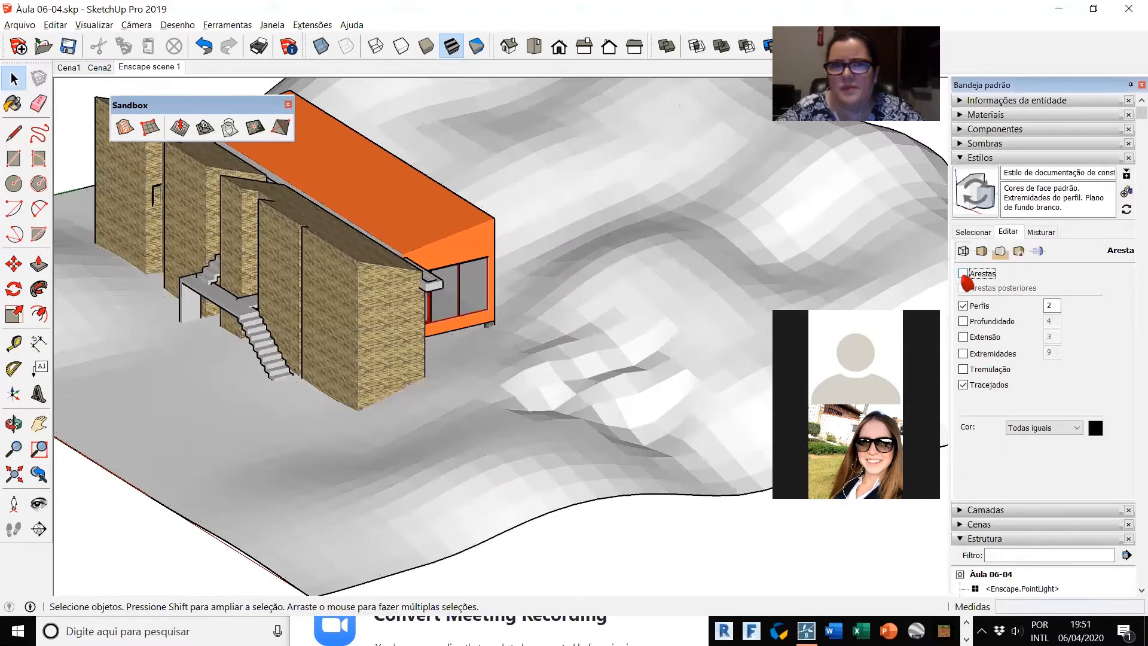
middle_drag(944, 289, 651, 399)
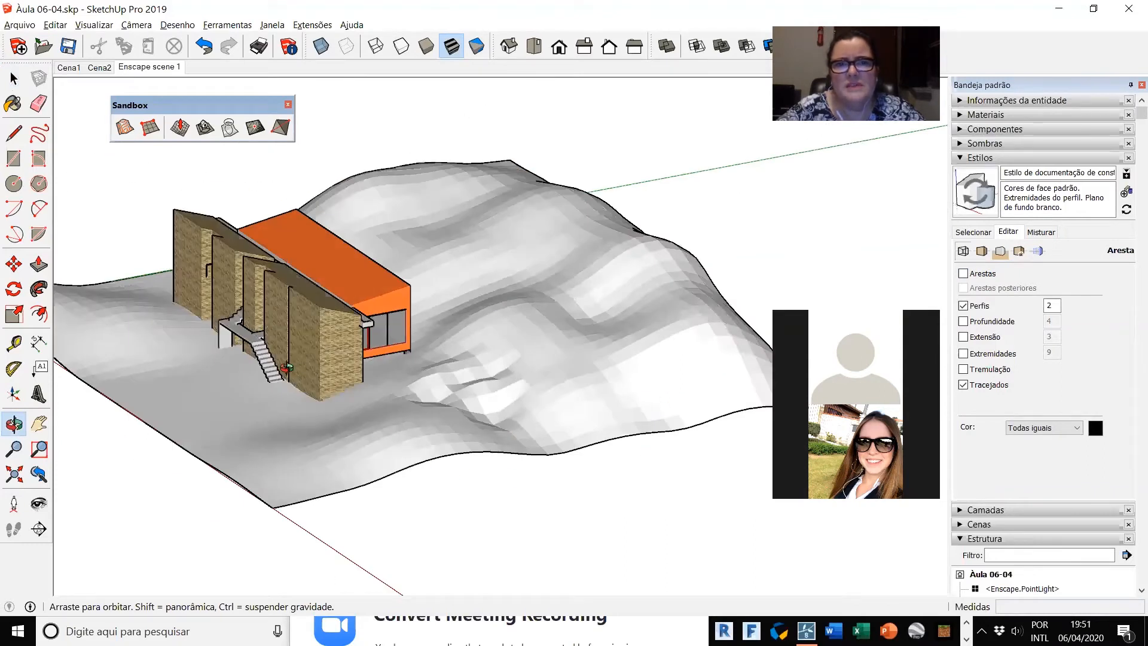
middle_drag(478, 418, 542, 414)
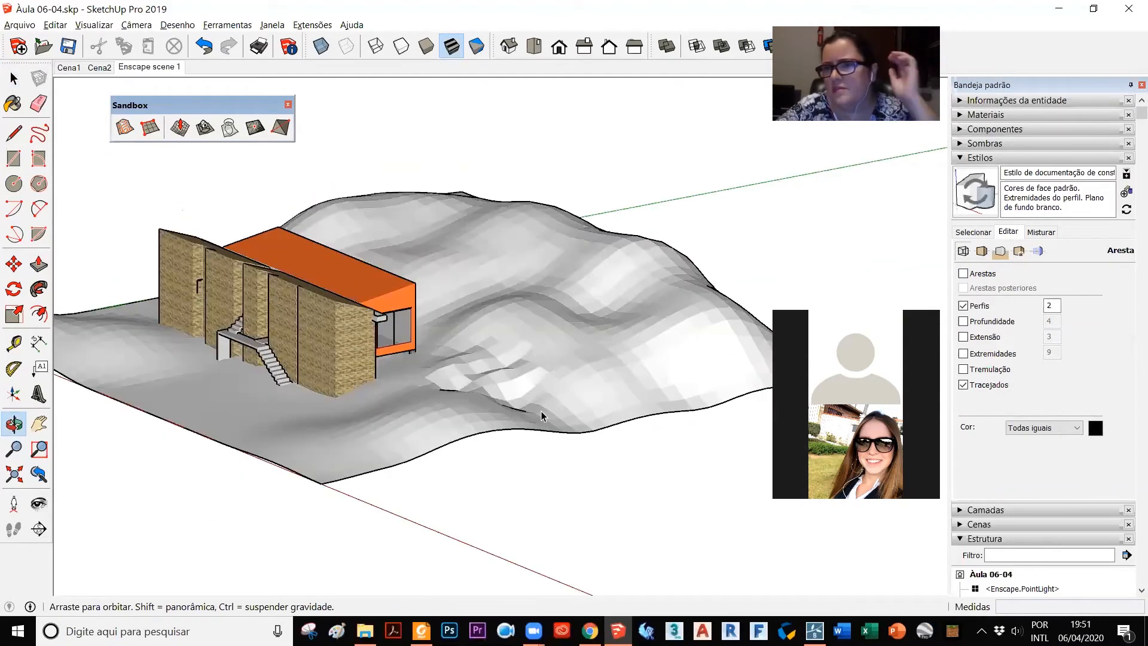
Step: Turn the style's profiles (Perfis) off and back on, and turn edges (Arestas) on again
click(982, 307)
middle_drag(299, 464, 707, 409)
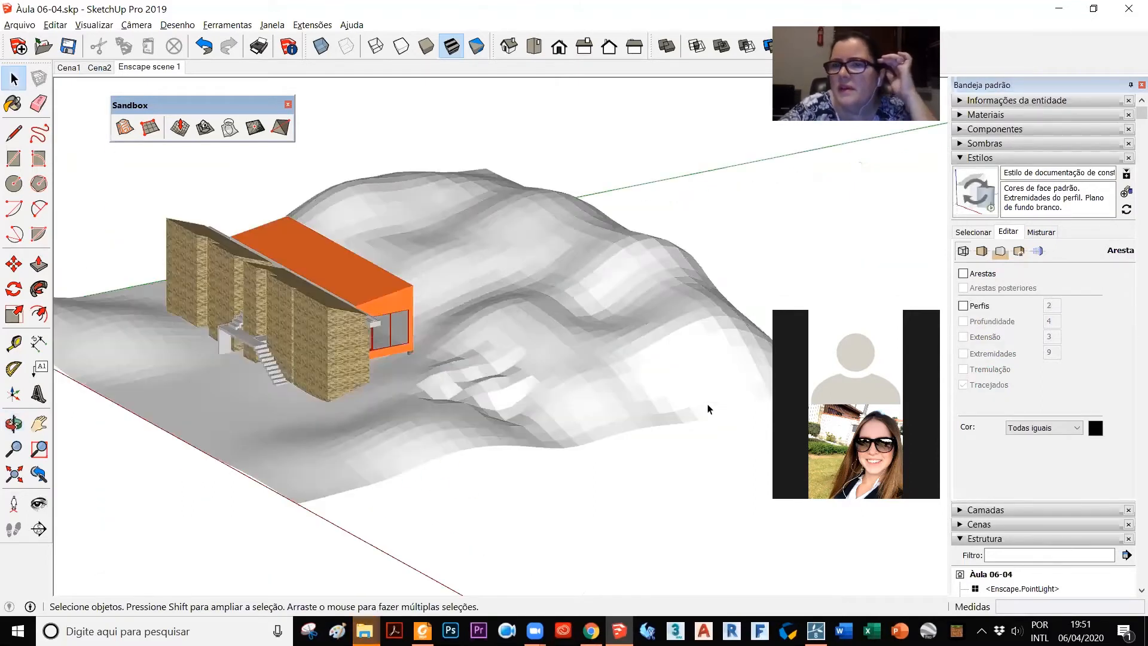
click(963, 305)
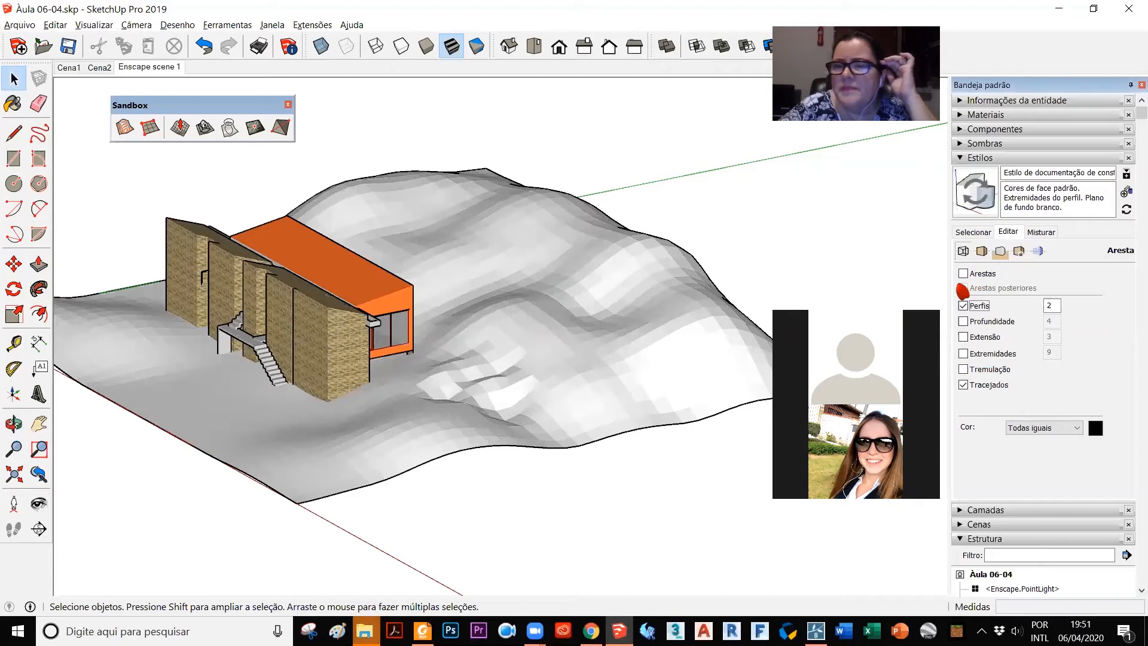
click(963, 273)
scroll(186, 365, up, 3)
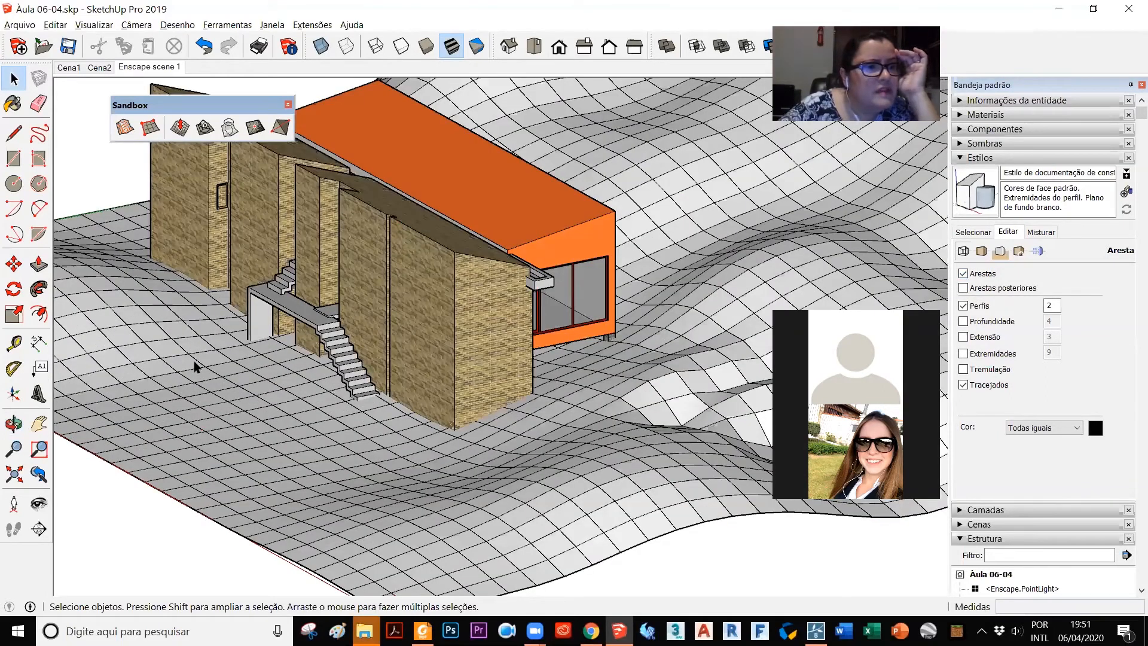
scroll(194, 366, down, 2)
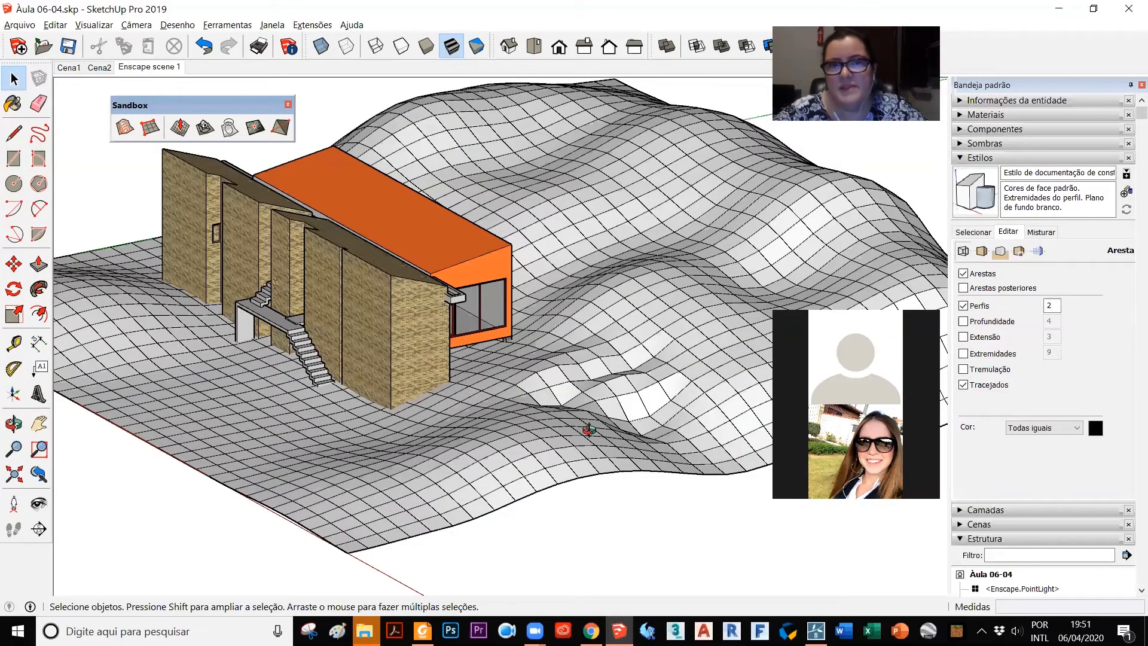
middle_drag(589, 429, 616, 507)
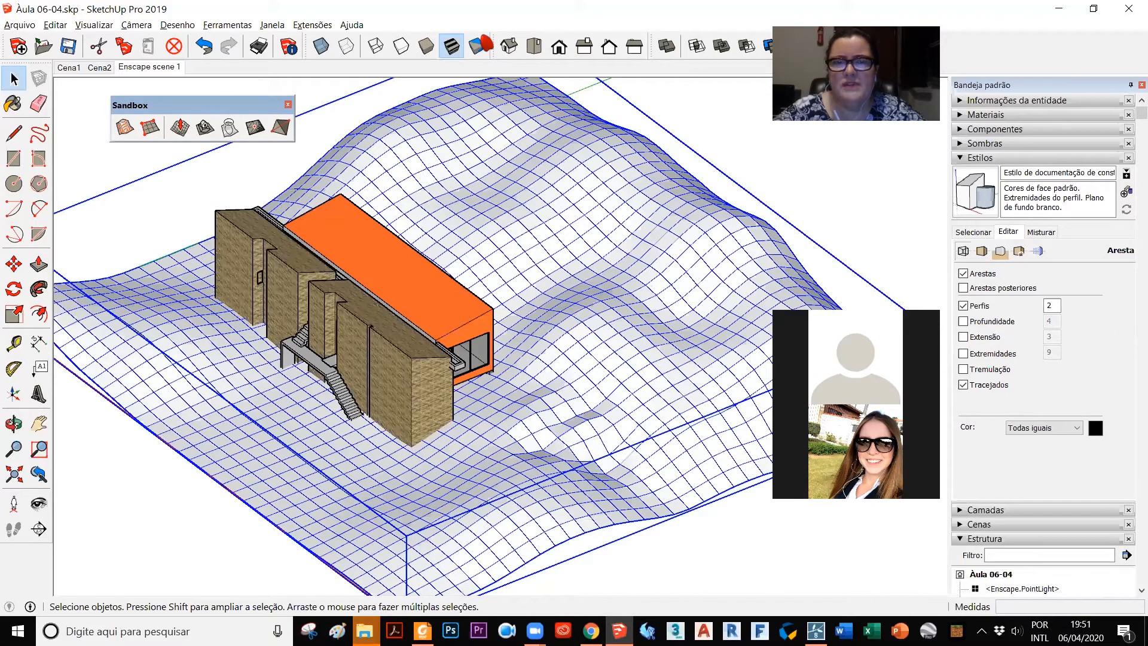
key(ctrl+t)
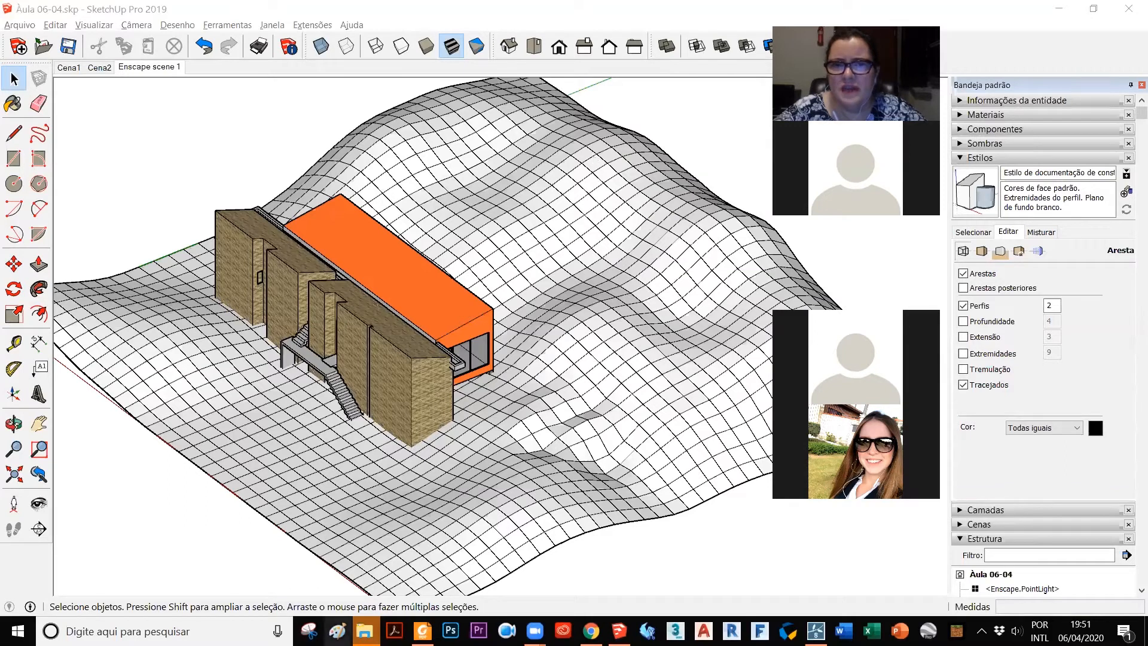
Step: Switch to File Explorer and look through the OPET 2020 course folder for the Casa Marvin drawings
mouse_move(364, 631)
click(426, 571)
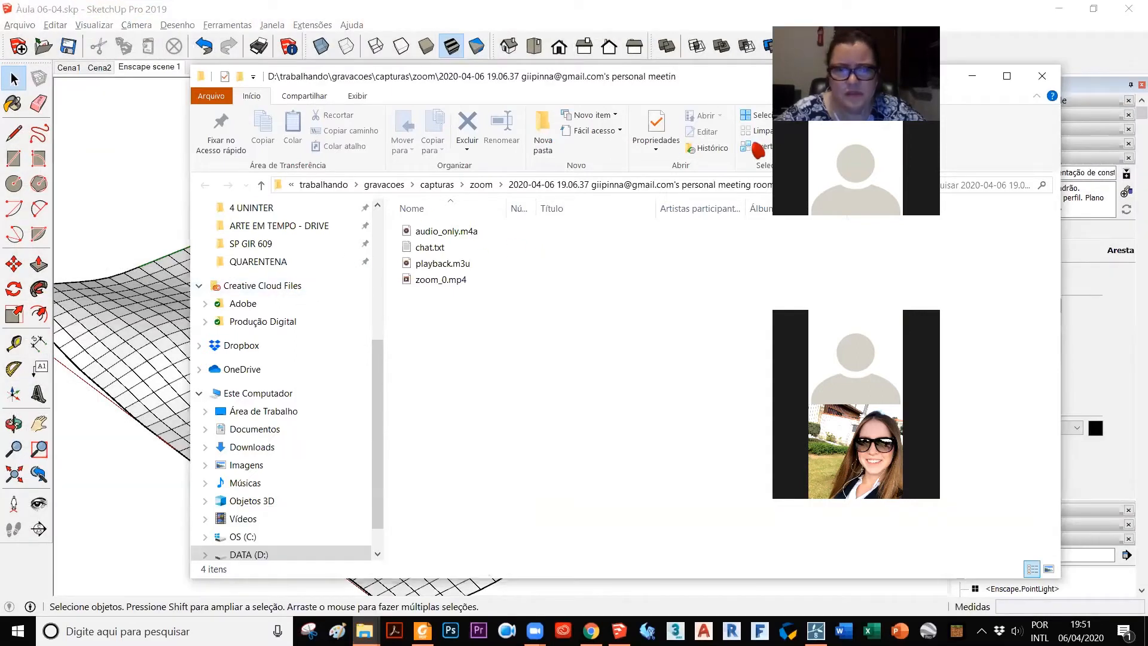
mouse_move(365, 630)
click(300, 552)
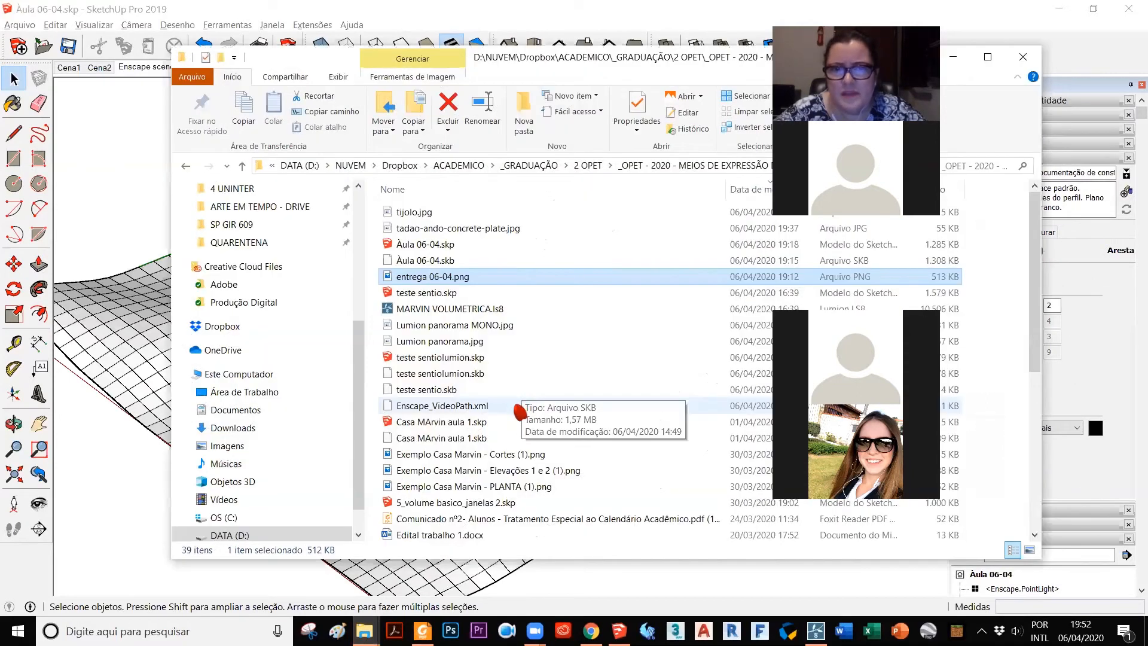
scroll(541, 395, down, 1)
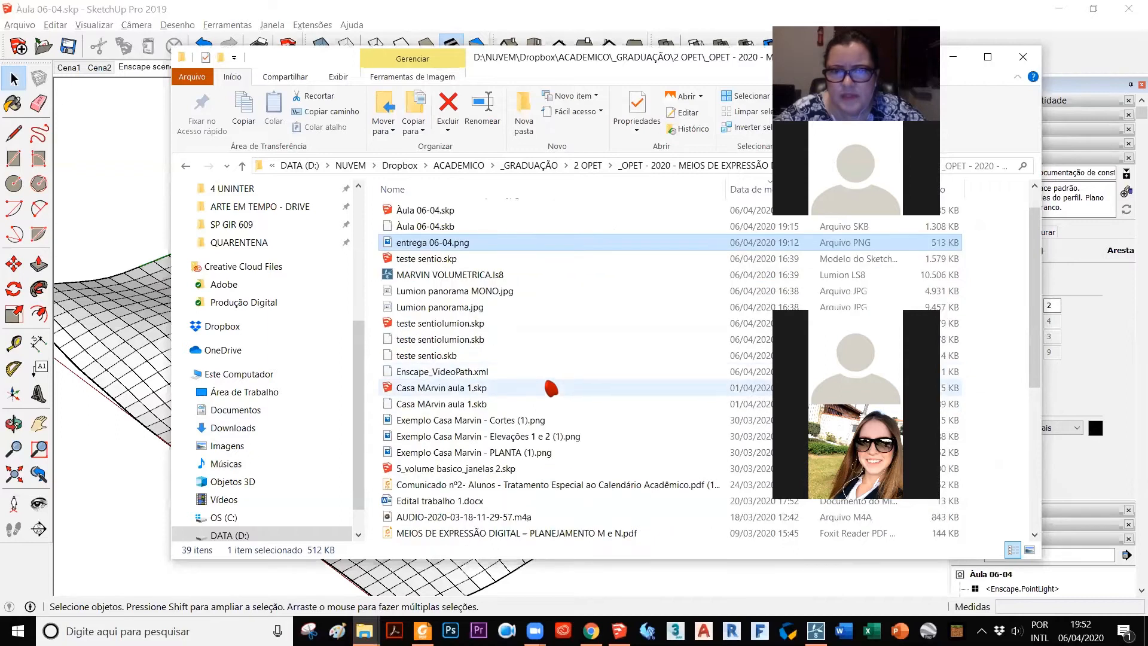
scroll(550, 388, down, 2)
scroll(551, 389, down, 3)
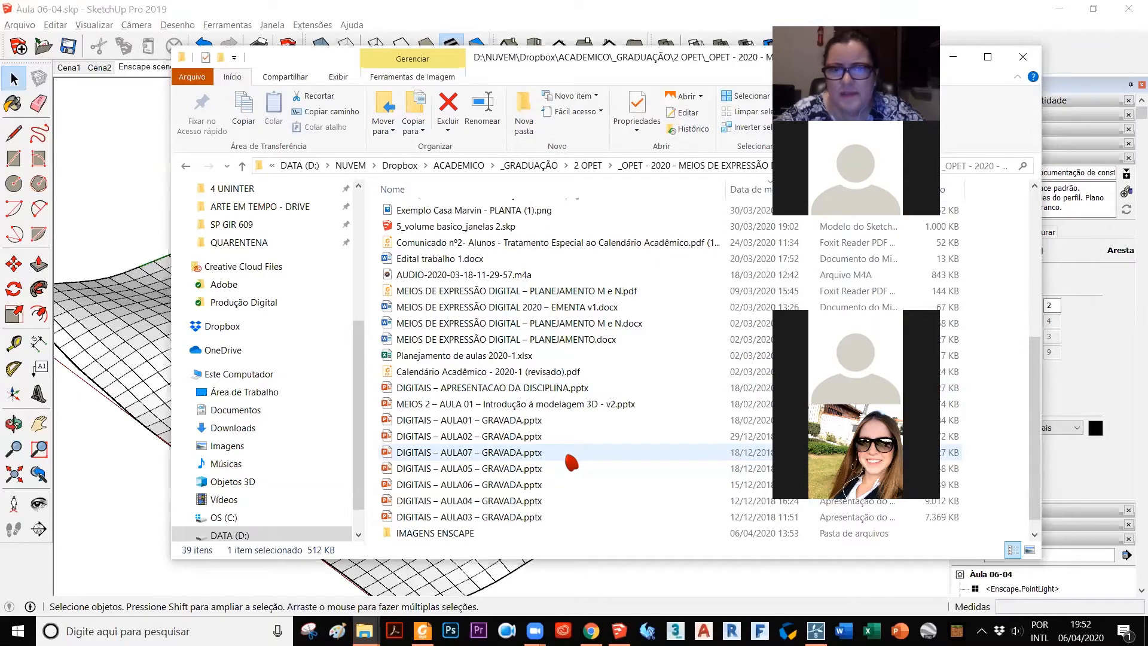
scroll(571, 462, up, 4)
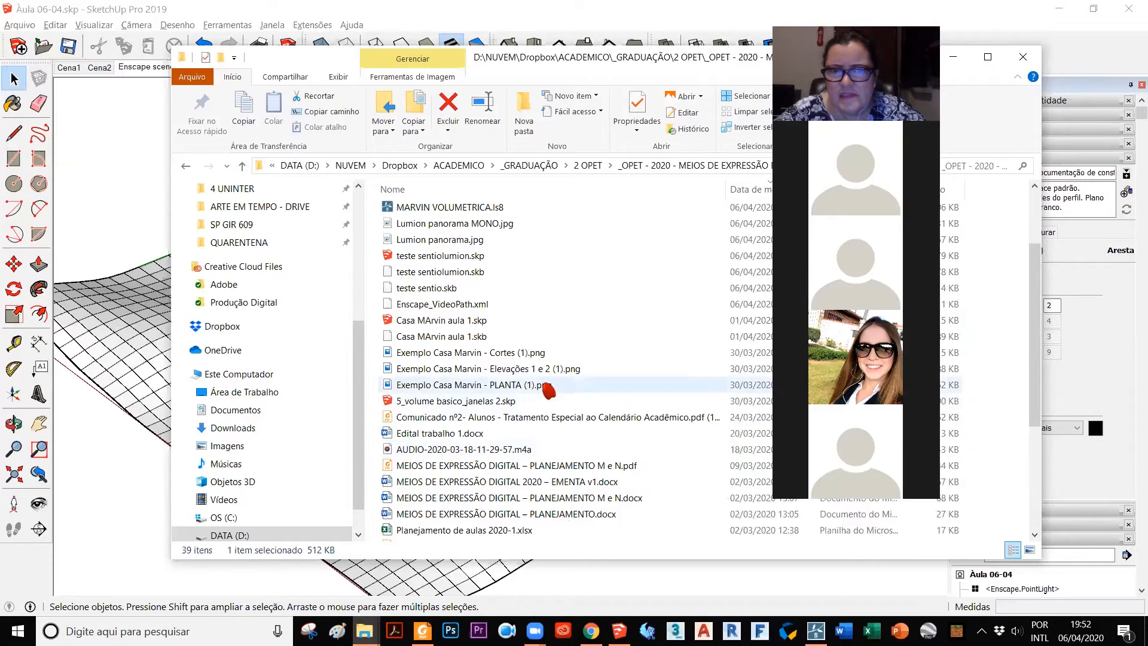
scroll(553, 400, up, 2)
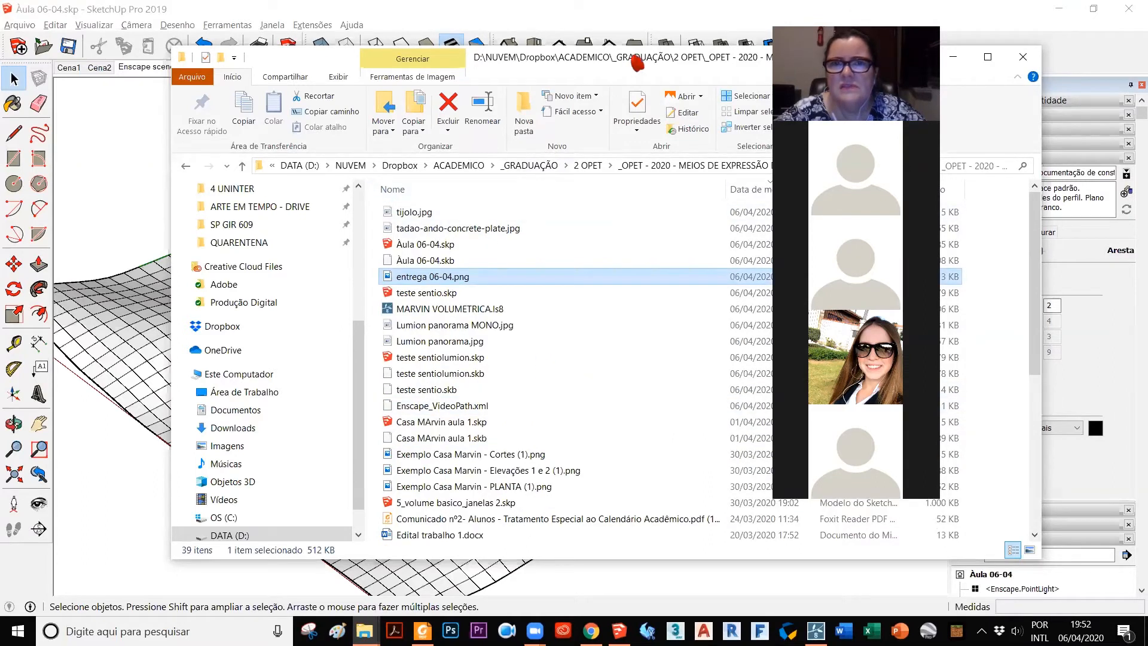
drag(635, 59, 503, 52)
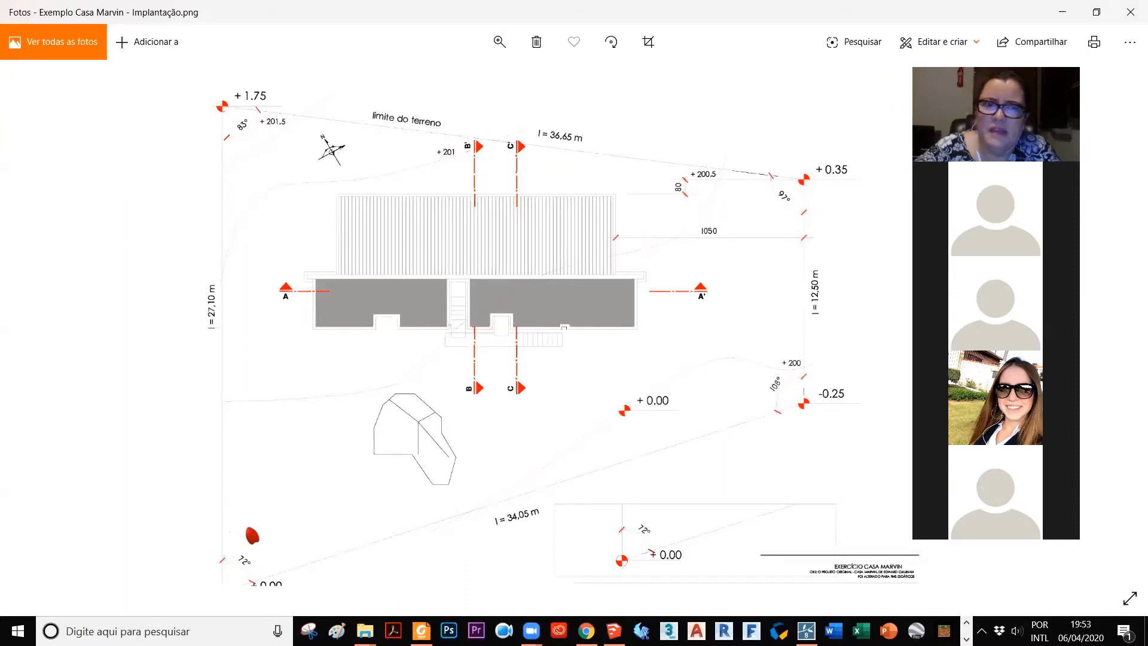
Step: Step to the next image and return to the site plan Exemplo Casa Marvin - Implantação.png in the photo viewer
key(Right)
key(Left)
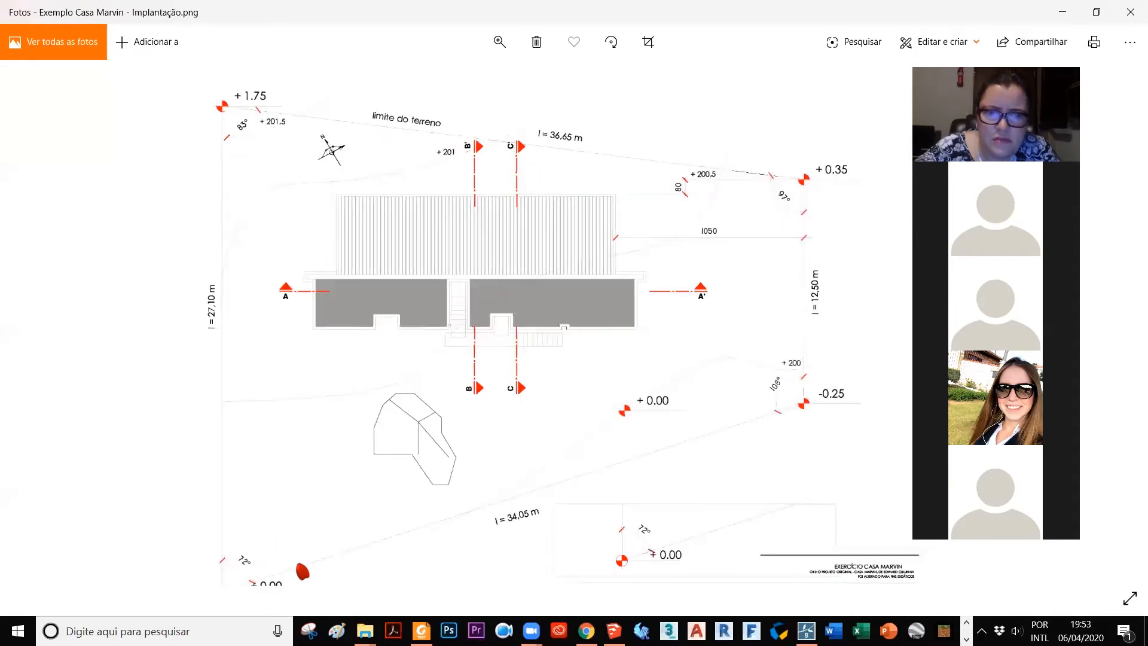
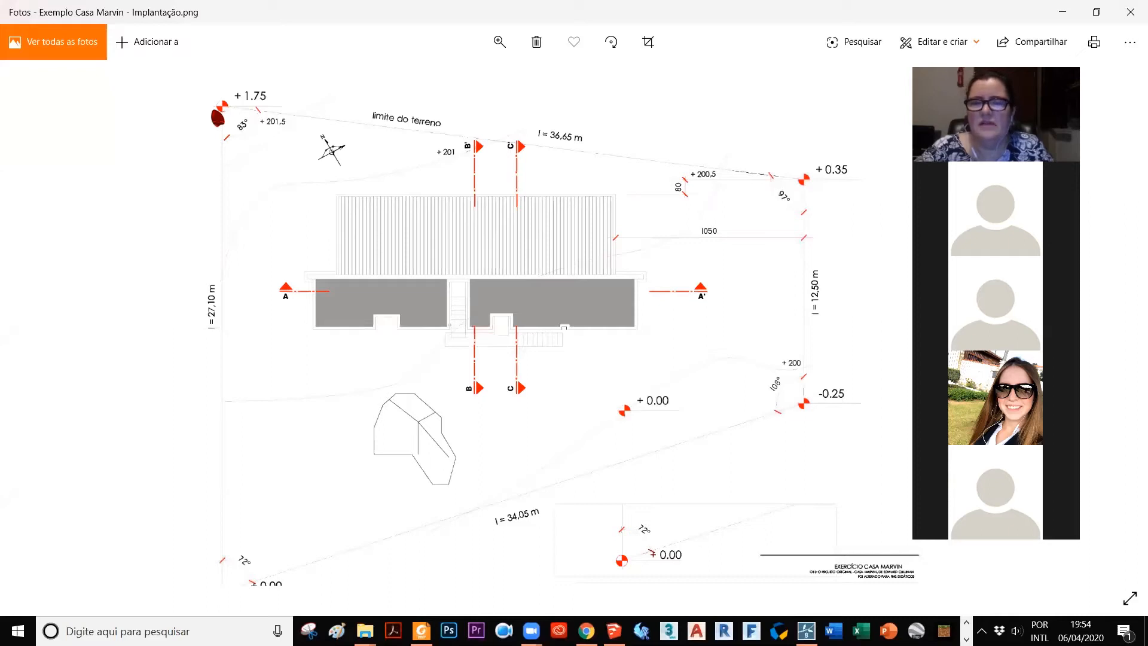
Step: Switch to SketchUp and examine the sculpted terrain around the house against the Casa Marvin site plan
click(614, 631)
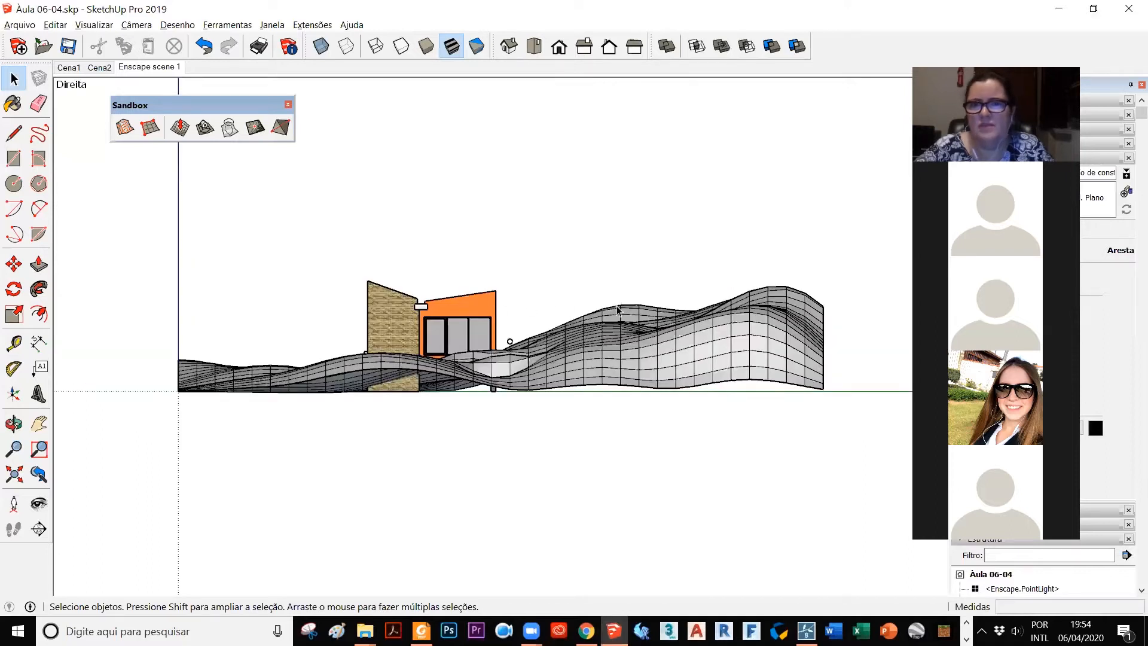
key(o)
drag(299, 360, 385, 440)
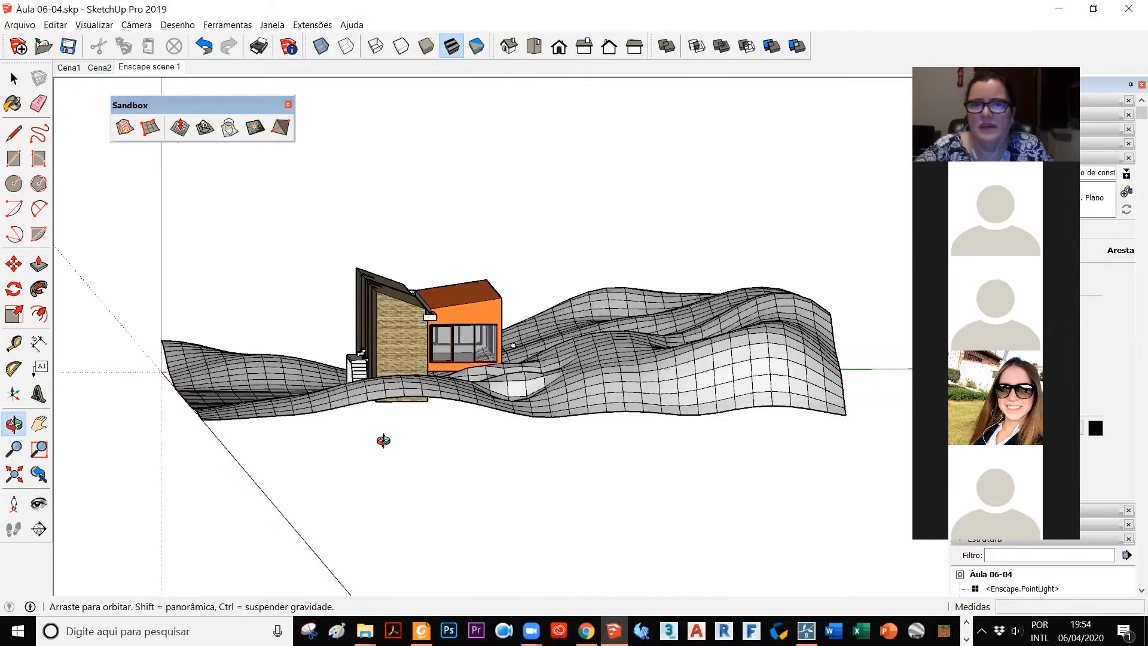
drag(290, 440, 269, 448)
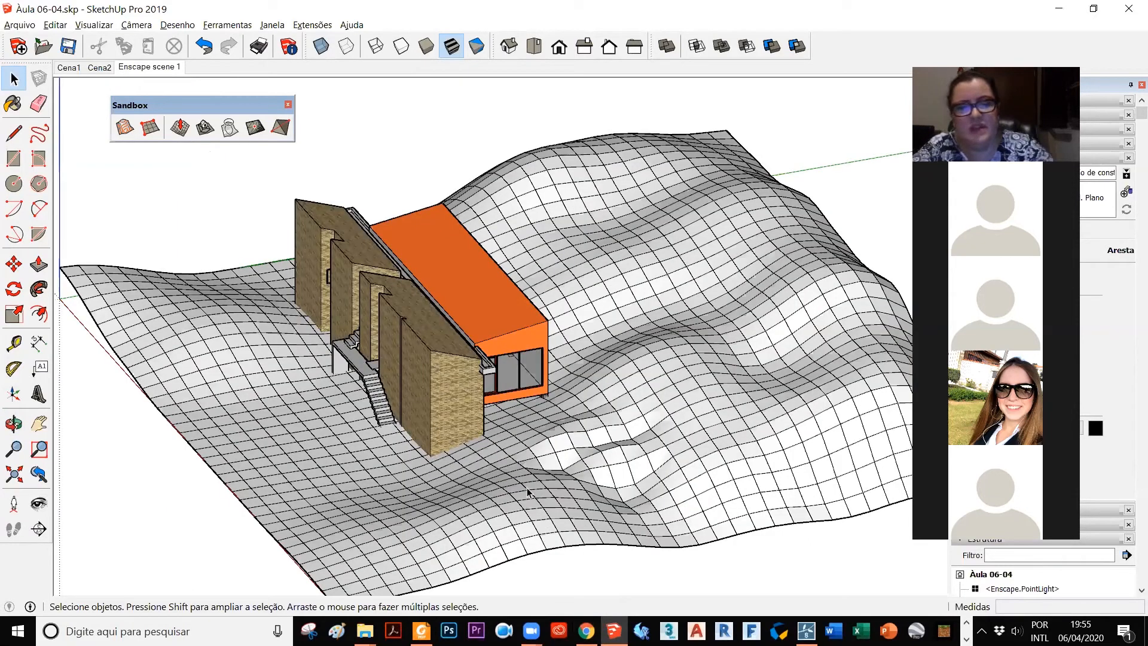
middle_drag(528, 487, 529, 498)
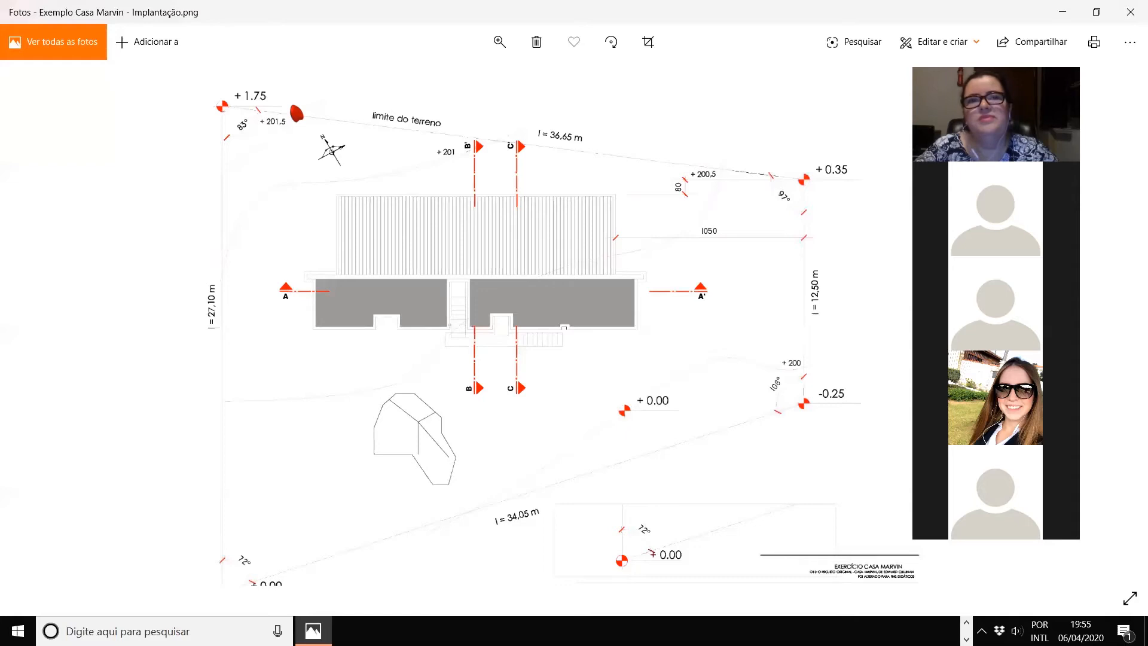
key(alt+Tab)
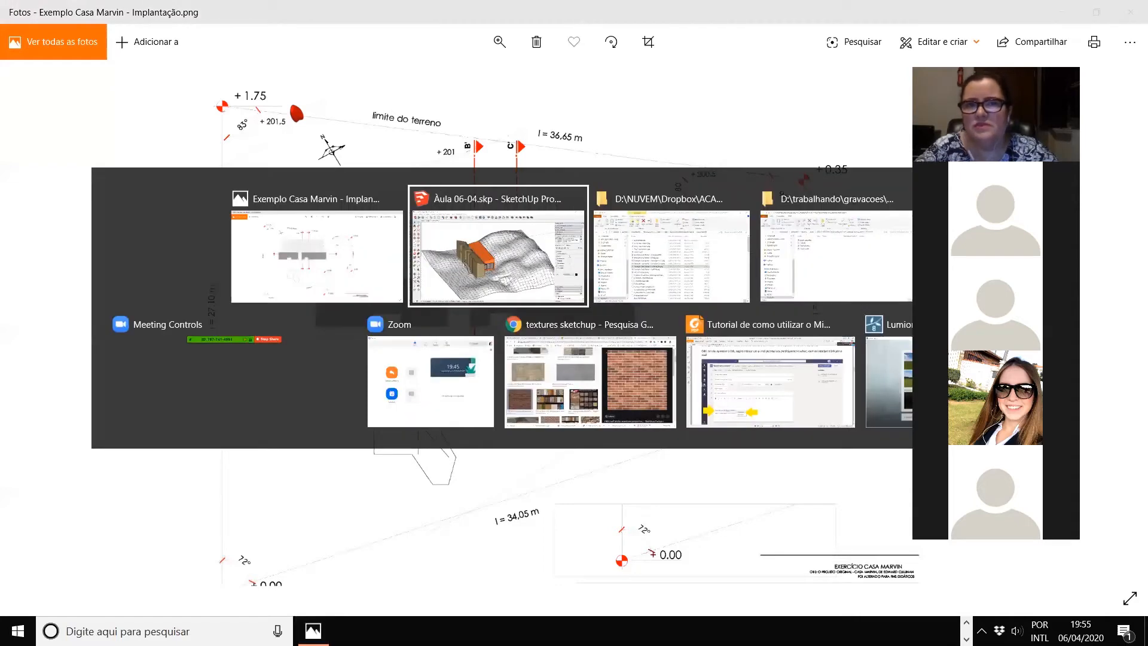
scroll(239, 280, down, 2)
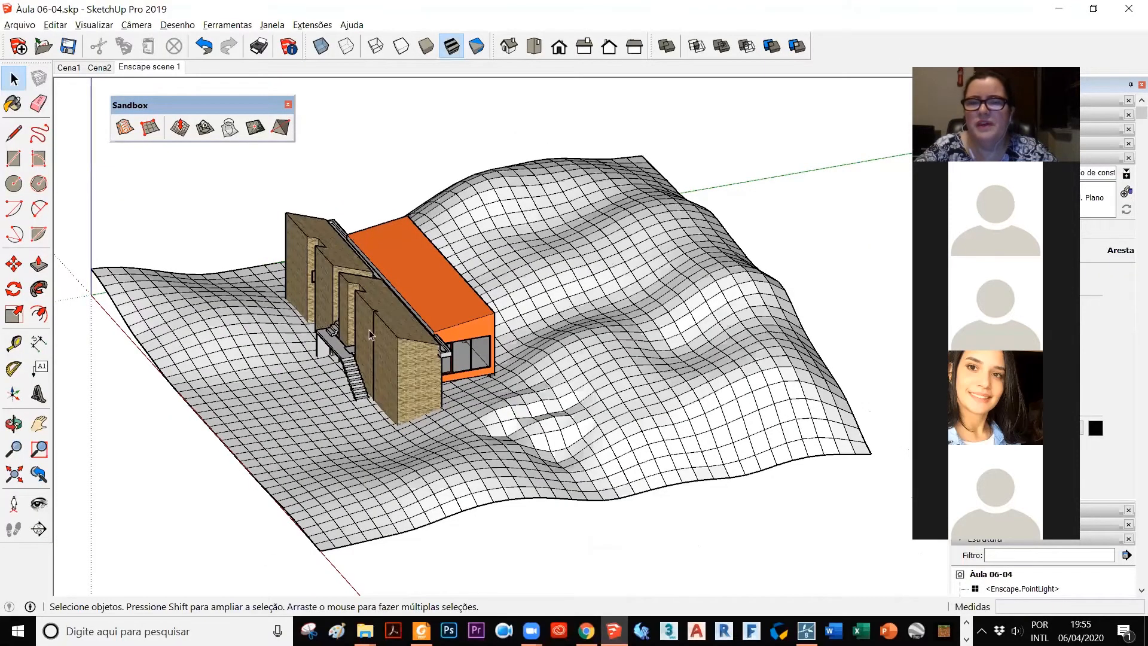
scroll(280, 345, up, 1)
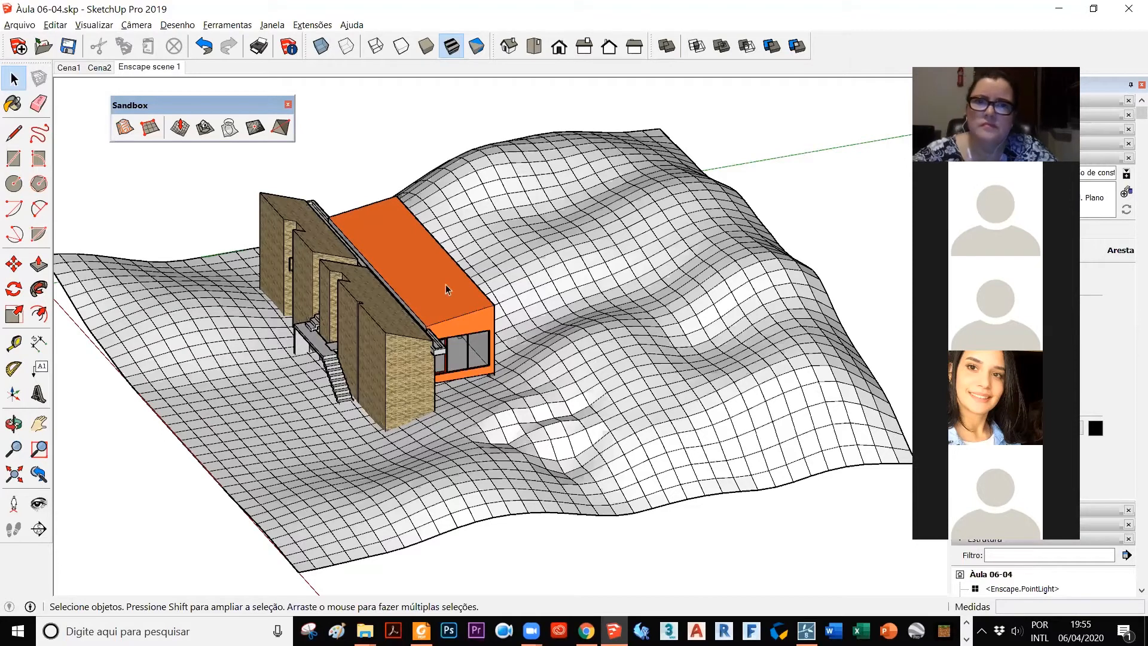
Step: Open the terrain group for editing and raise its near corner in front of the house with Smoove at an 800 cm radius
click(563, 243)
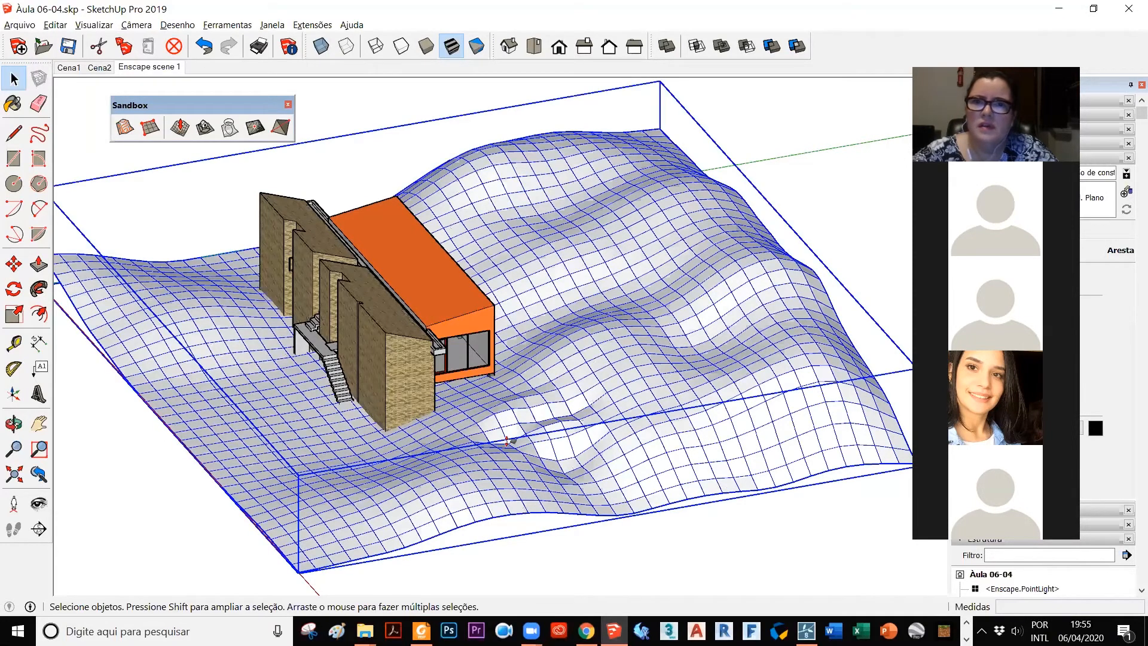
click(305, 563)
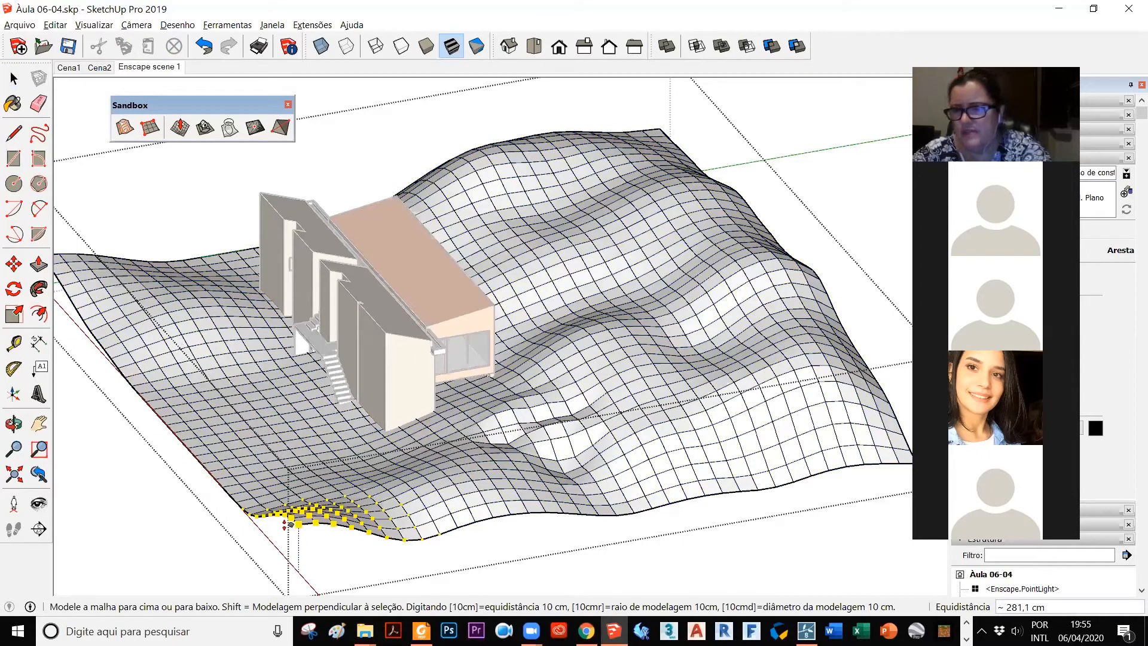
click(285, 524)
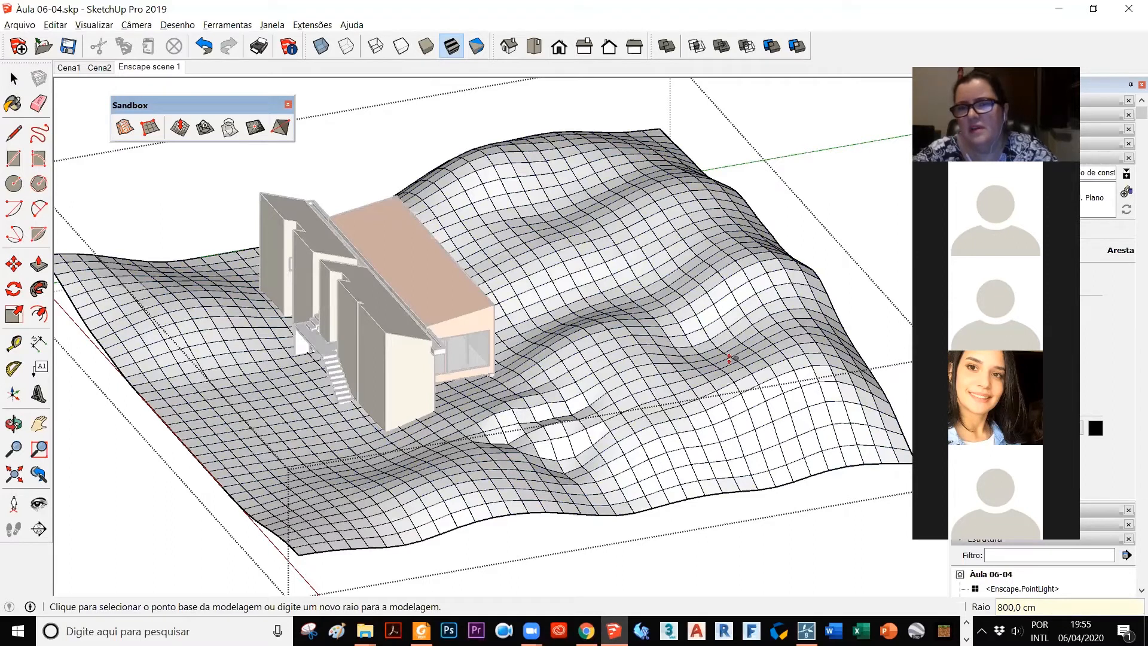
Step: Reshape the terrain's outer slope beyond the orange block with 800 cm radius Smoove, entering an offset of -200
click(746, 269)
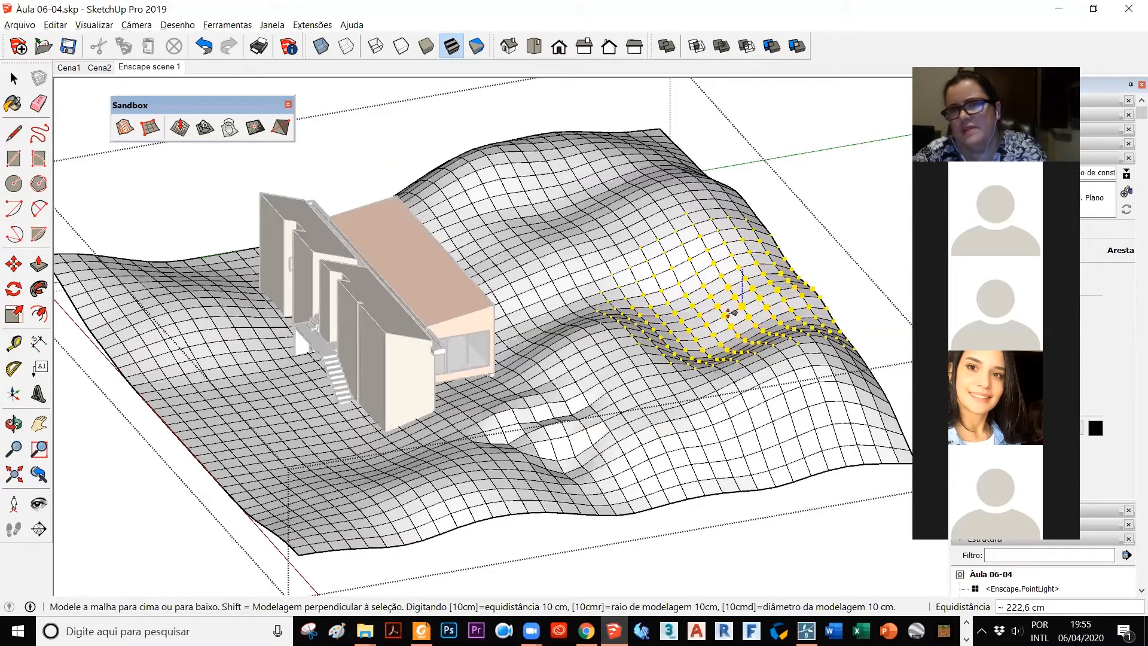
text(-200)
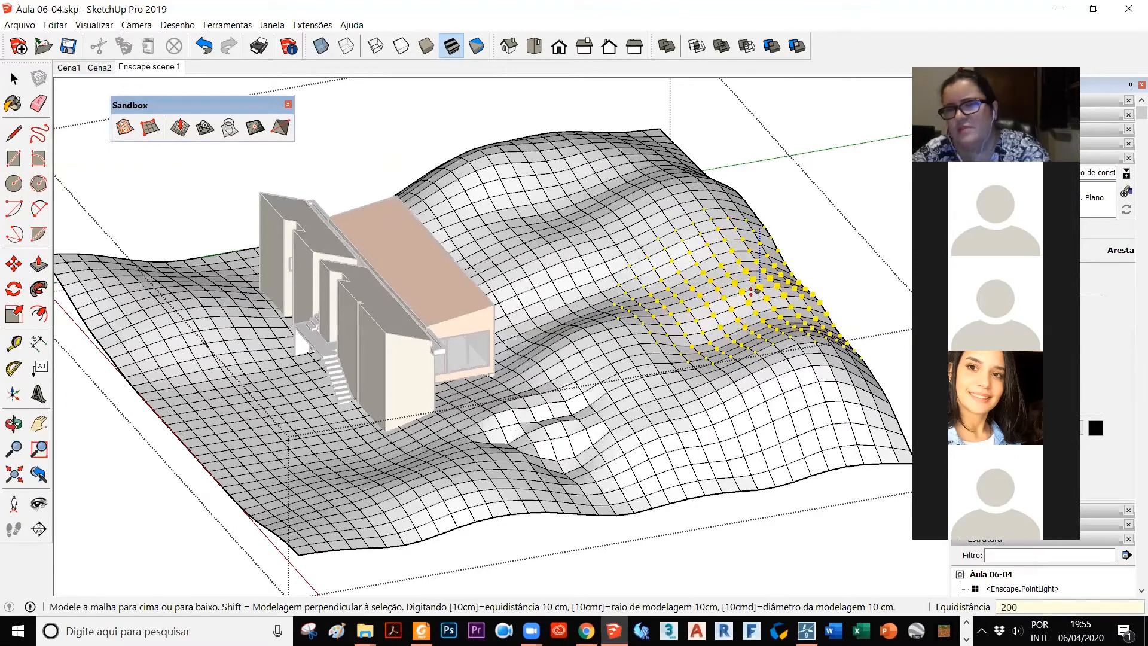
key(Return)
click(765, 286)
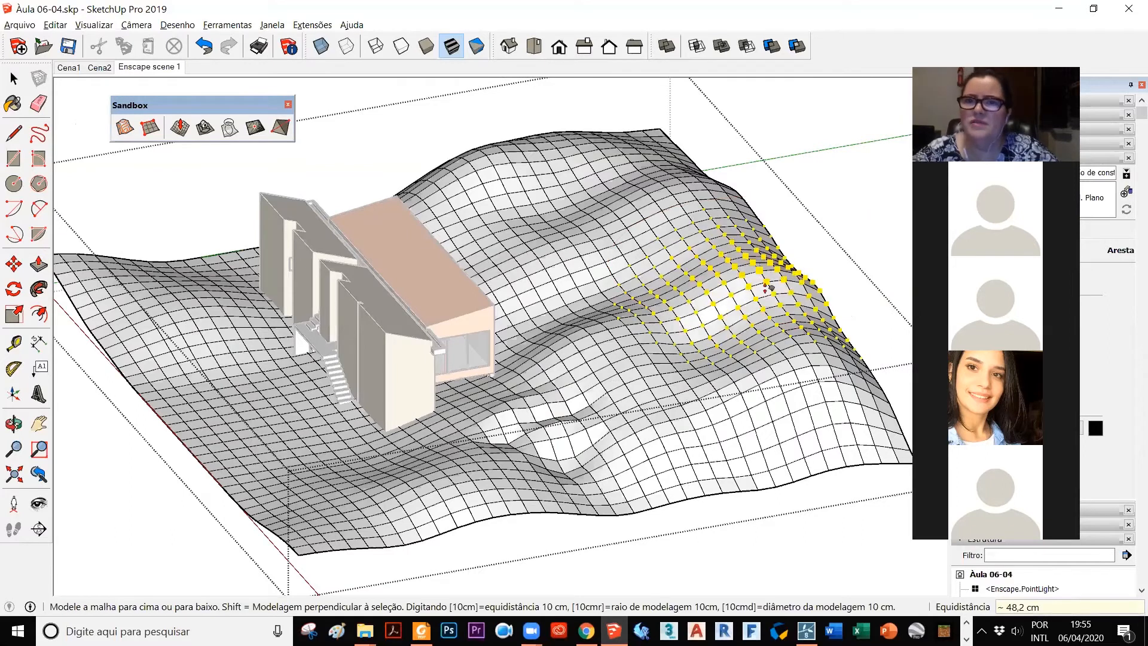
text(-2)
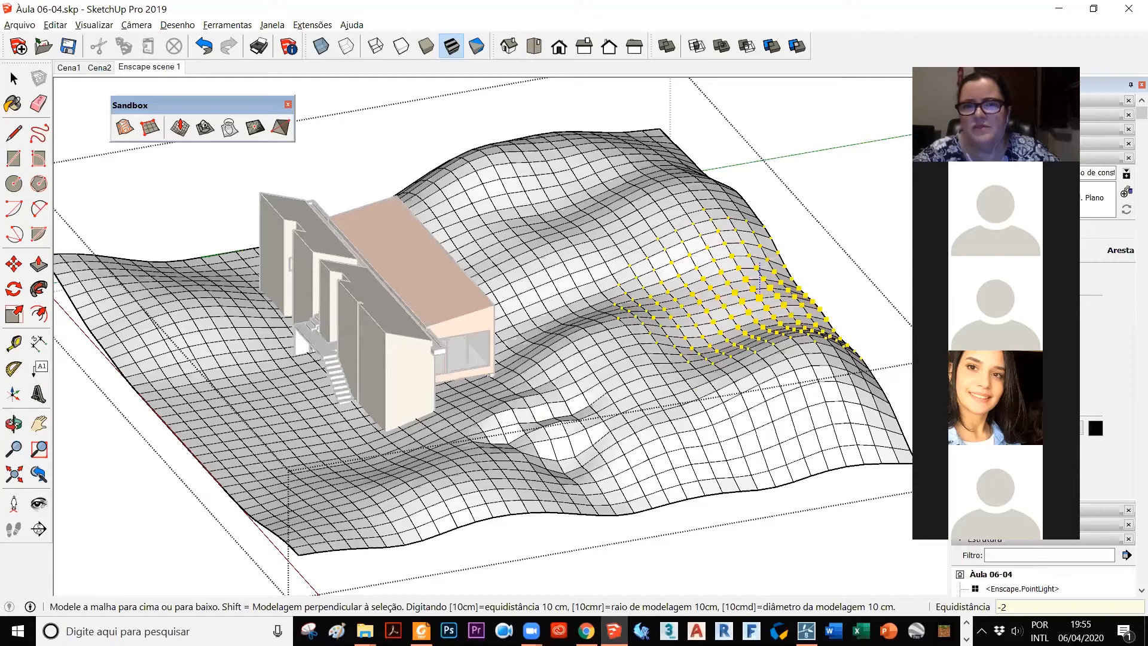
key(Return)
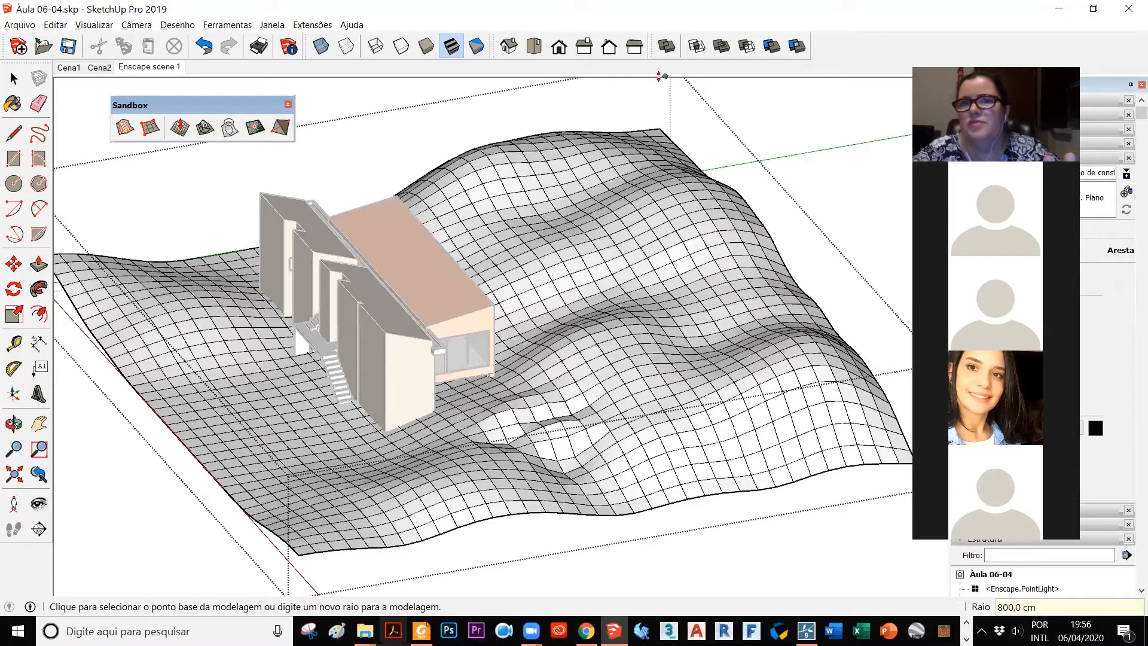
click(653, 133)
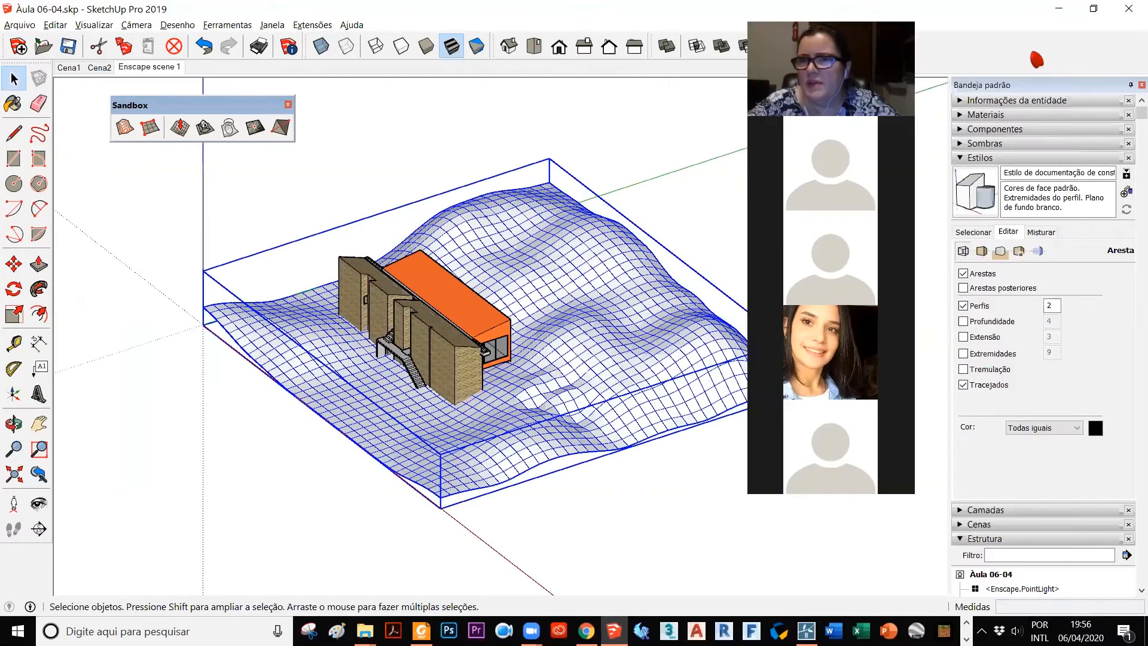
Step: Paint the terrain group with the Grama verde clara material from the landscaping, fences and vegetation library, and clear the selection
click(964, 116)
click(975, 189)
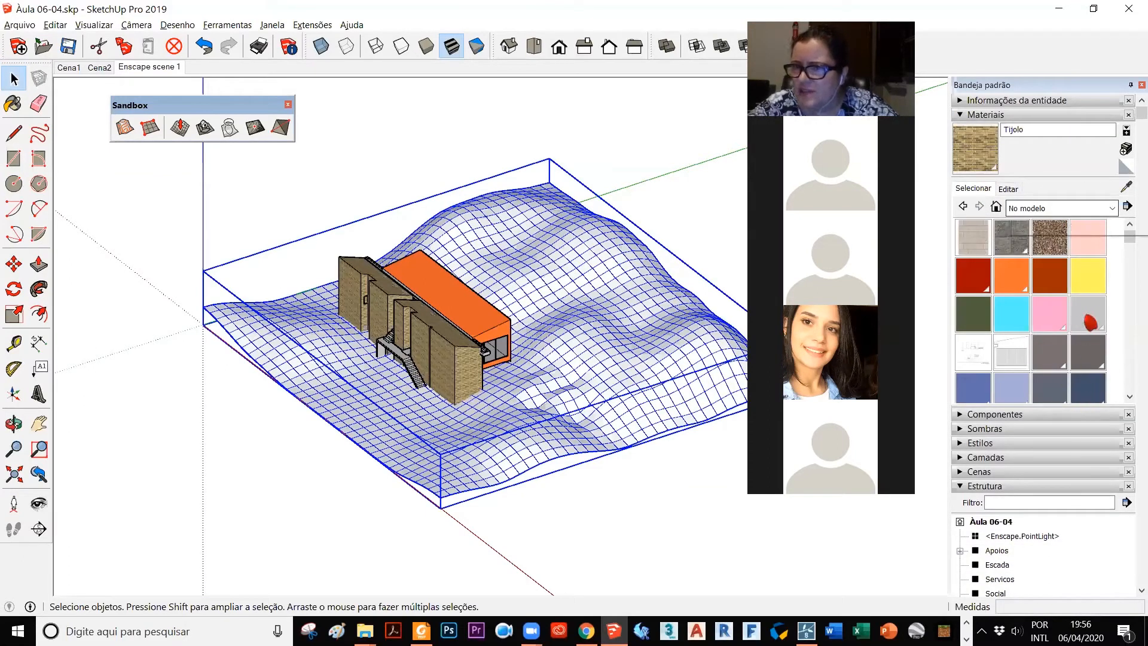
drag(1129, 236, 1128, 293)
click(1017, 312)
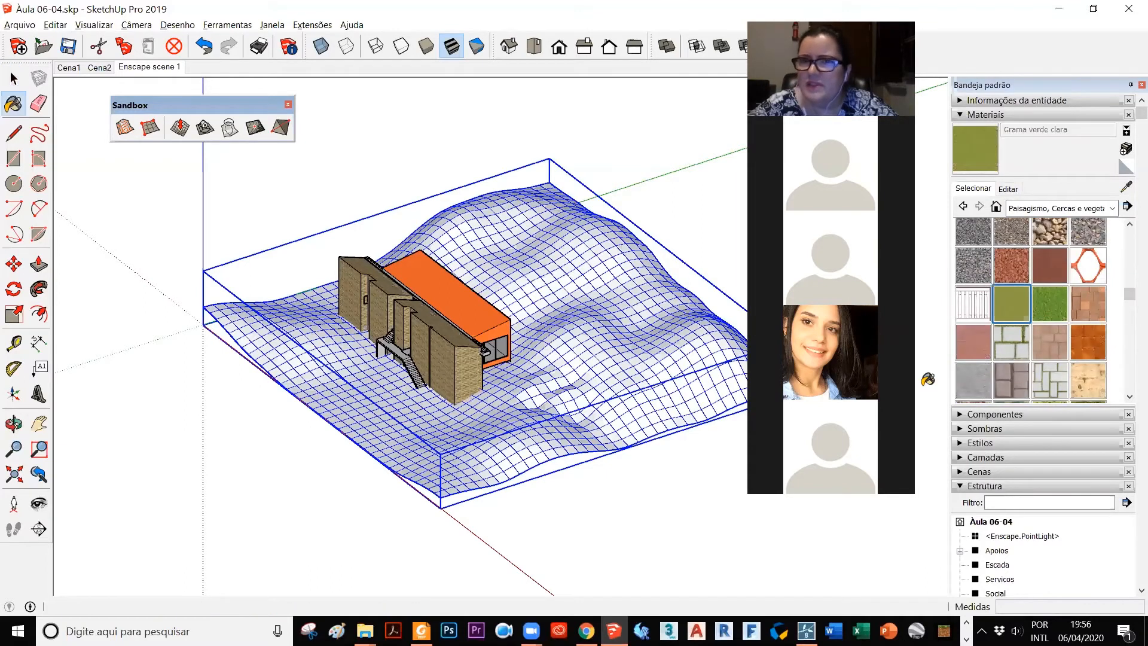
click(598, 323)
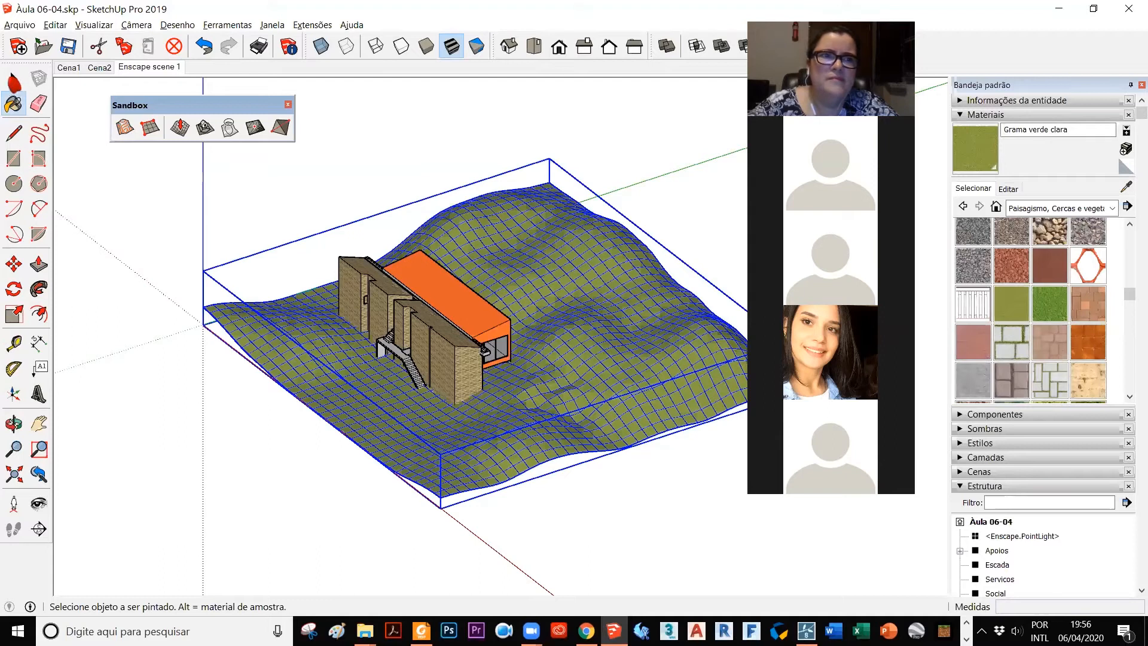
click(13, 78)
click(730, 275)
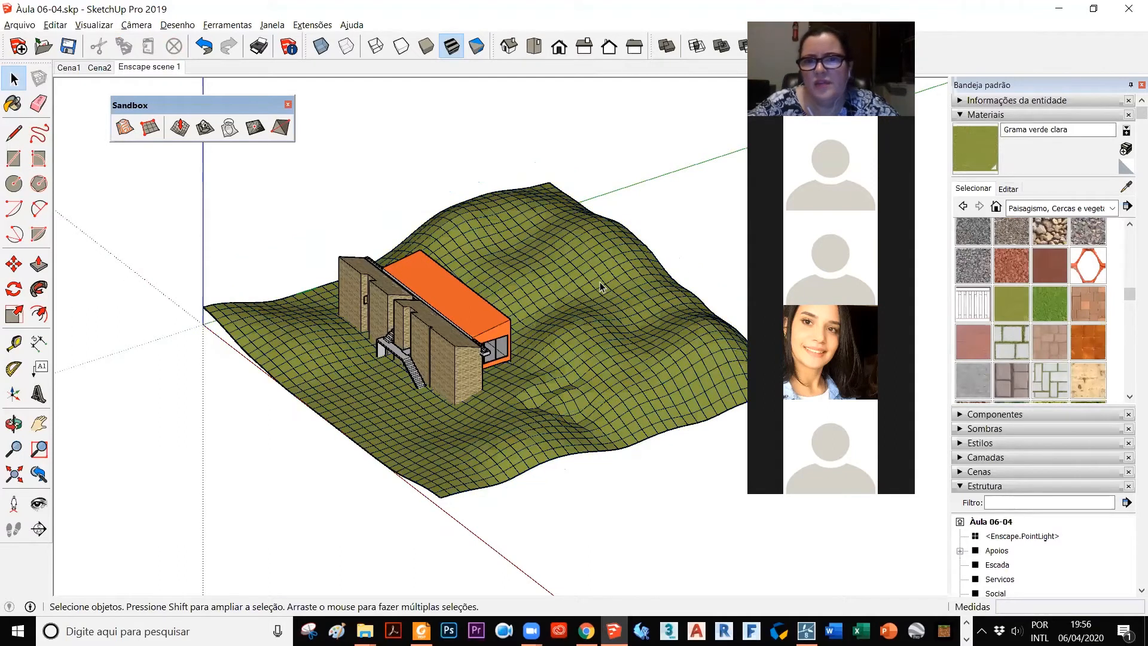
Step: Hide the Terreno group through its entity information
click(958, 115)
click(958, 101)
click(1046, 192)
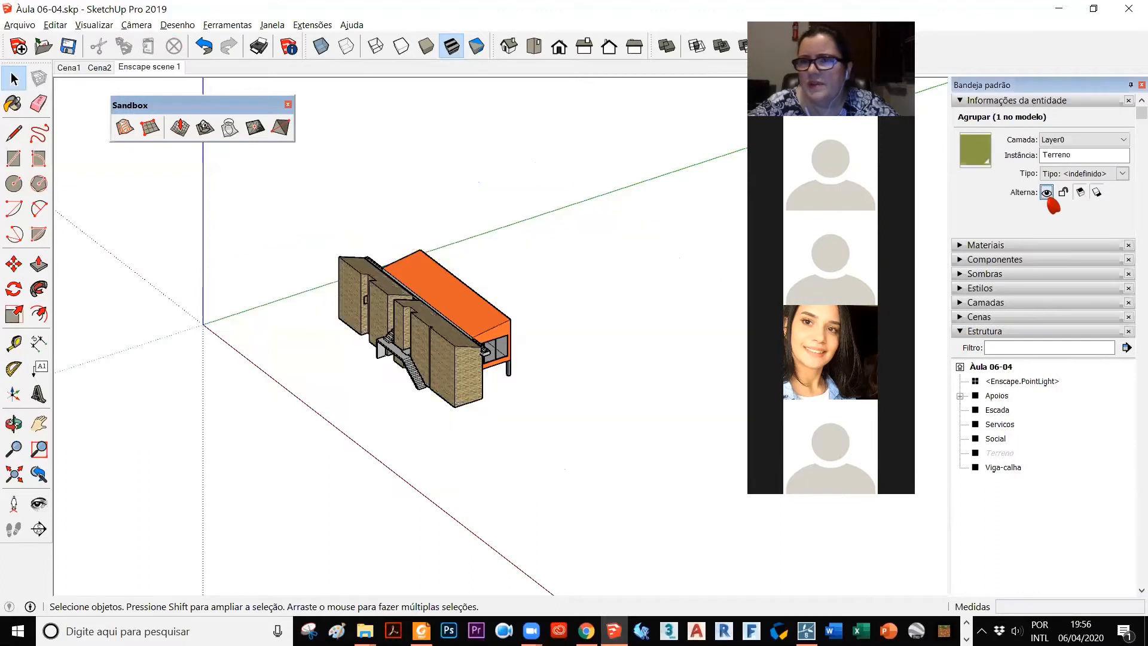
click(549, 562)
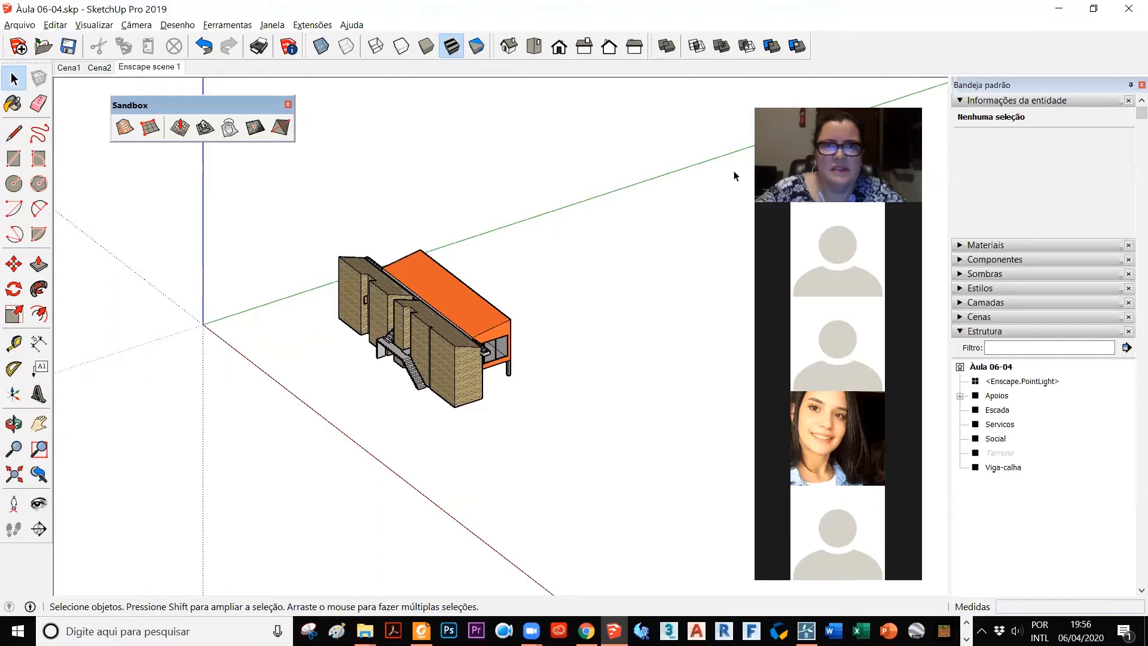
Step: In the top view, draw a two-point arc on the ground in front of the house stairs, bulging away from the stair's far end
click(534, 46)
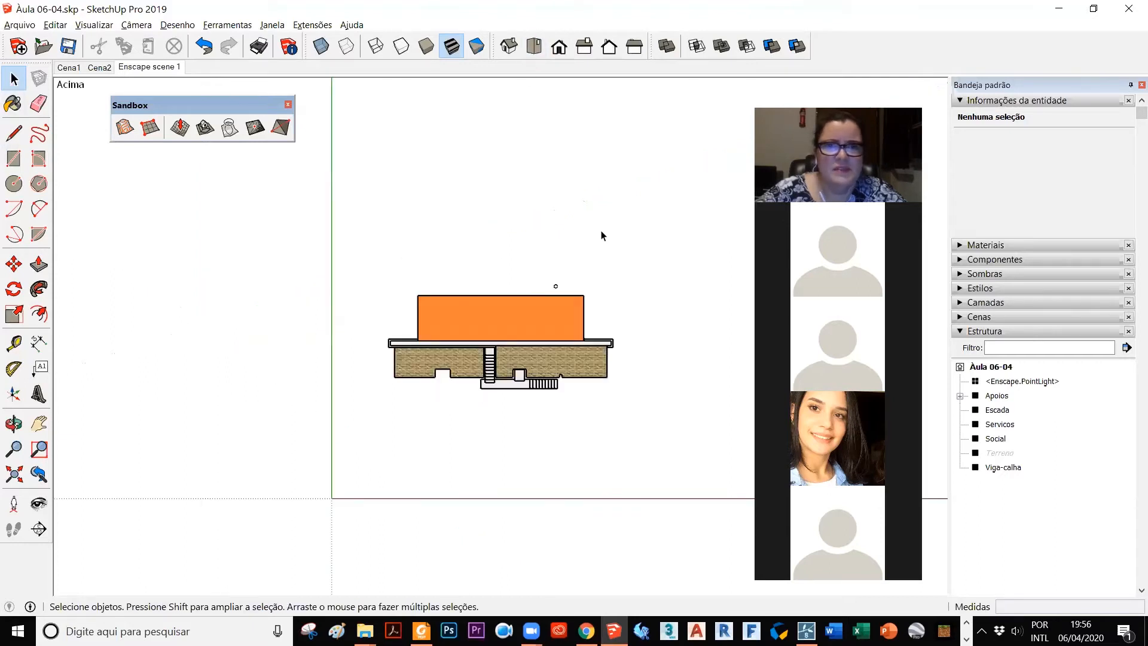
scroll(616, 239, up, 2)
scroll(648, 469, up, 2)
scroll(648, 470, up, 2)
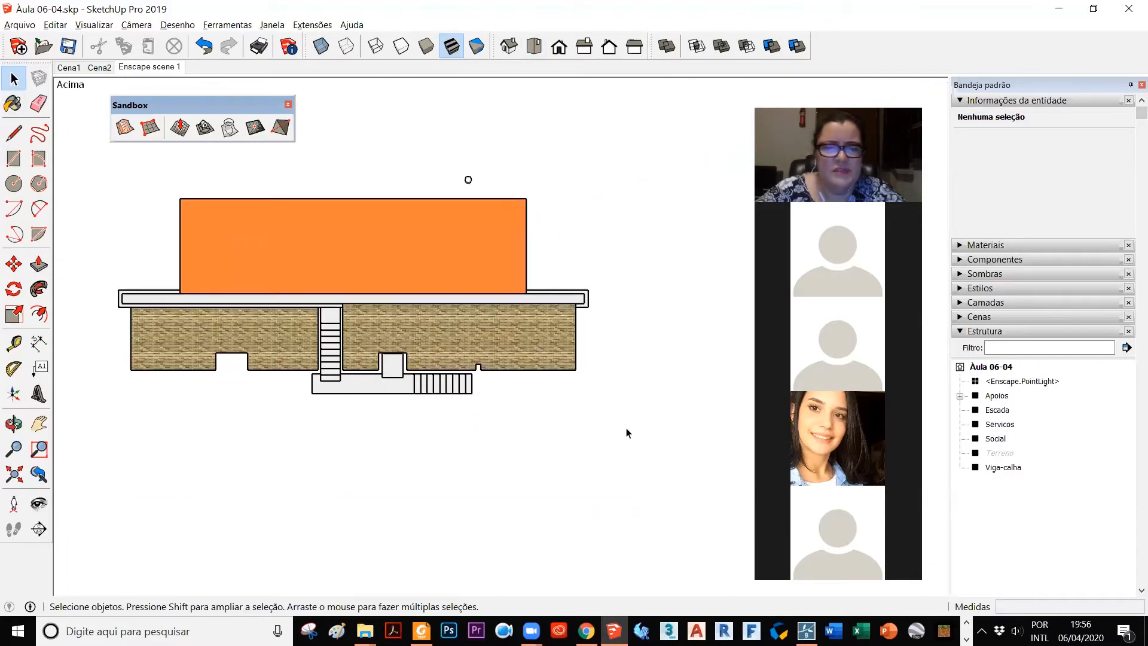
scroll(460, 158, down, 3)
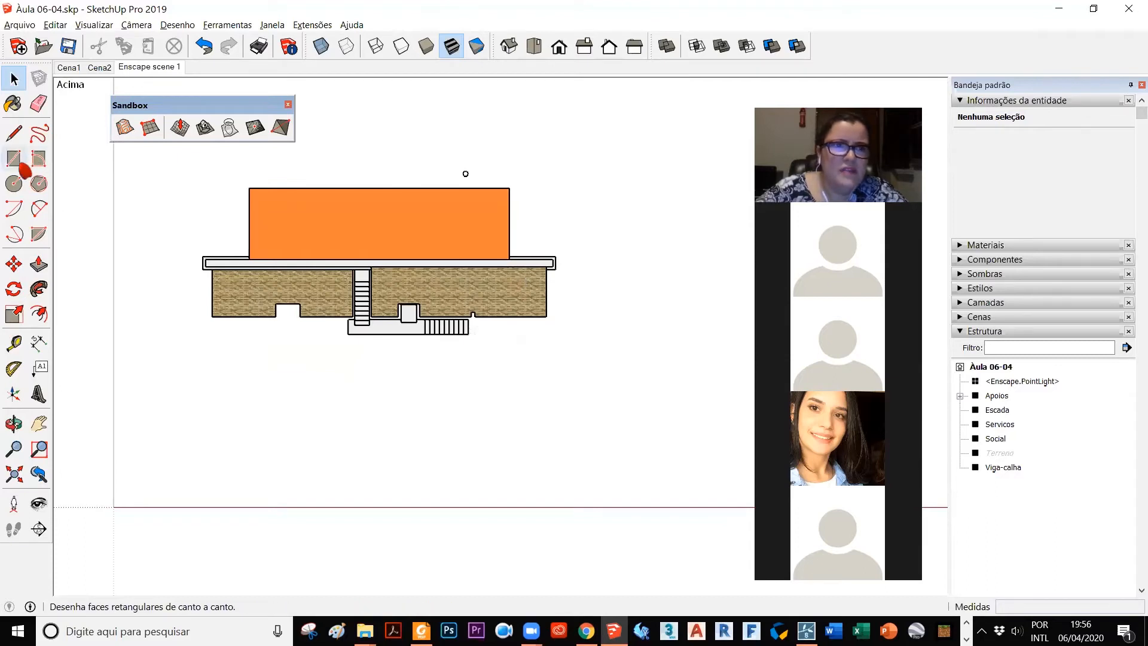
click(39, 208)
click(484, 341)
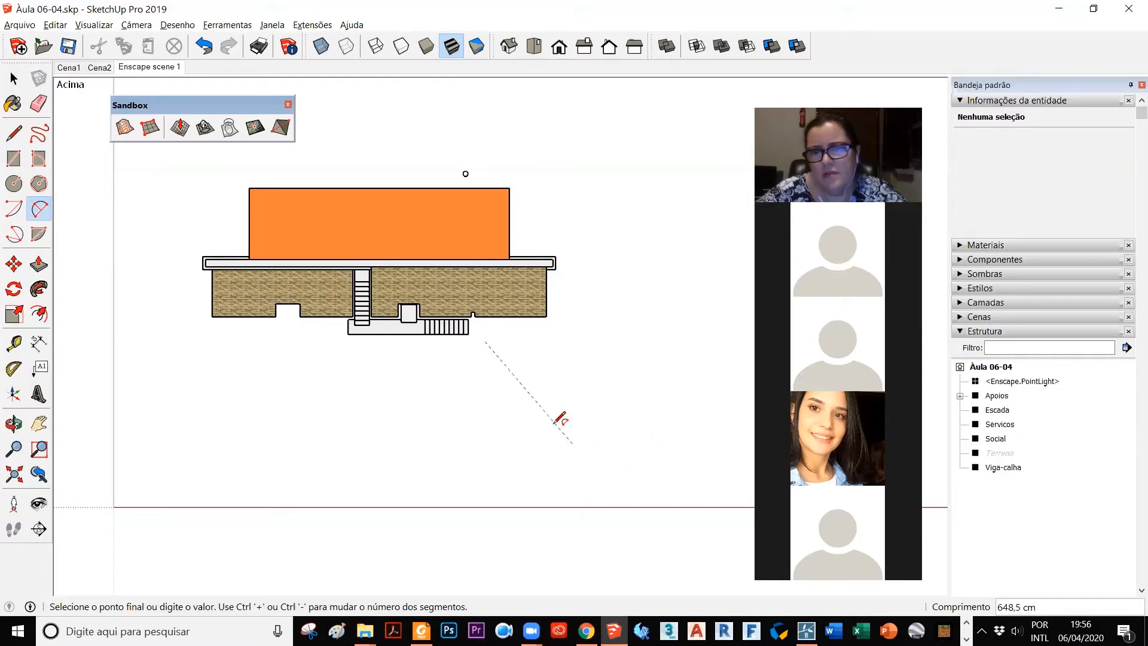
key(Escape)
click(440, 363)
click(417, 437)
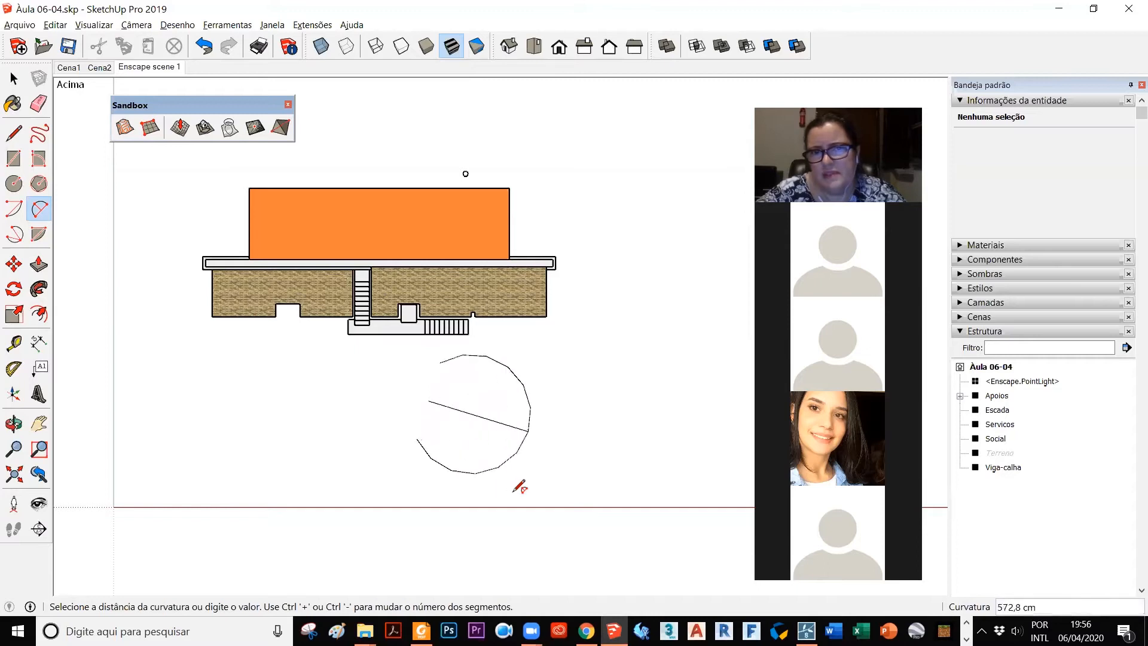
click(410, 412)
Step: Draw two more connected two-point arcs from the end of the first arc to close a curved outline in front of the house
click(417, 437)
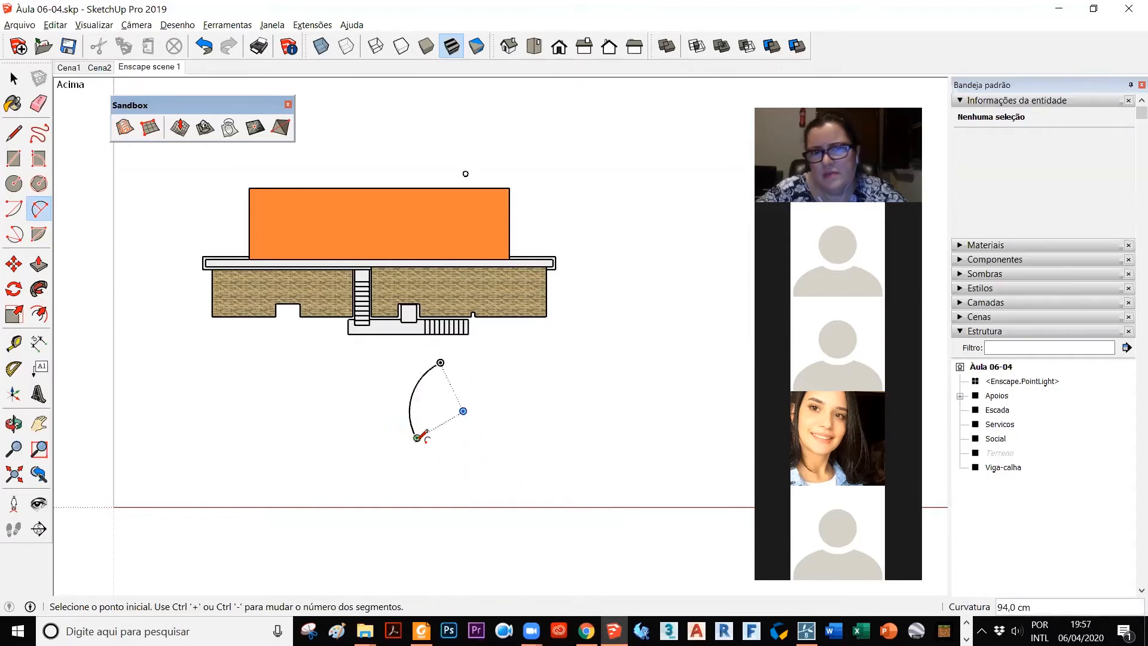
click(637, 460)
click(639, 458)
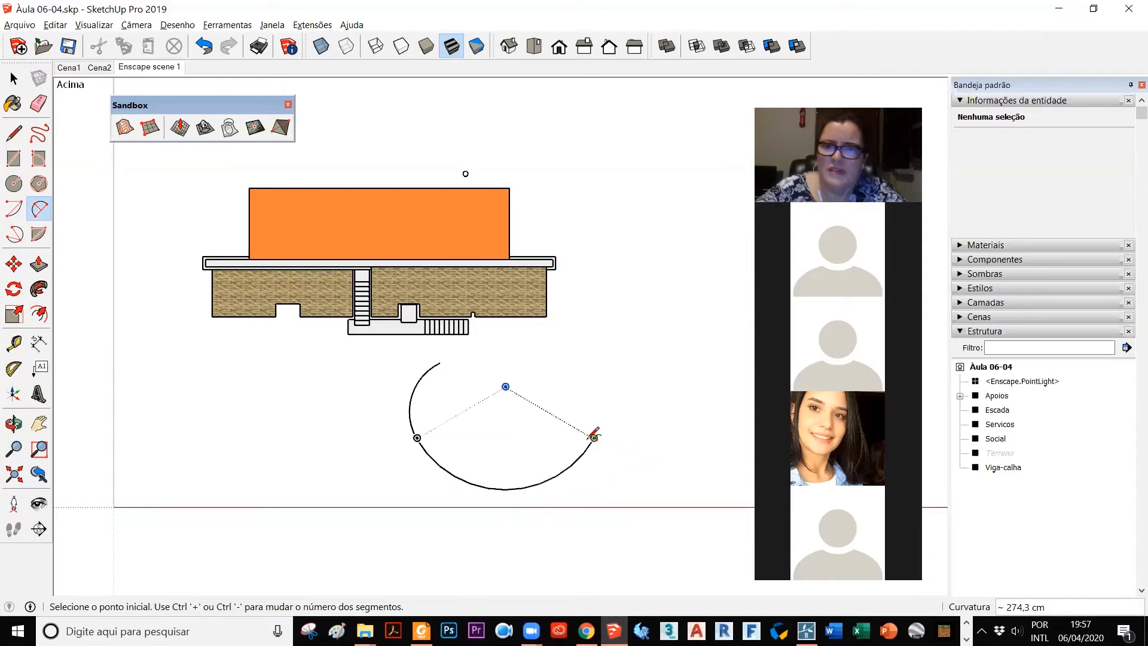
click(594, 437)
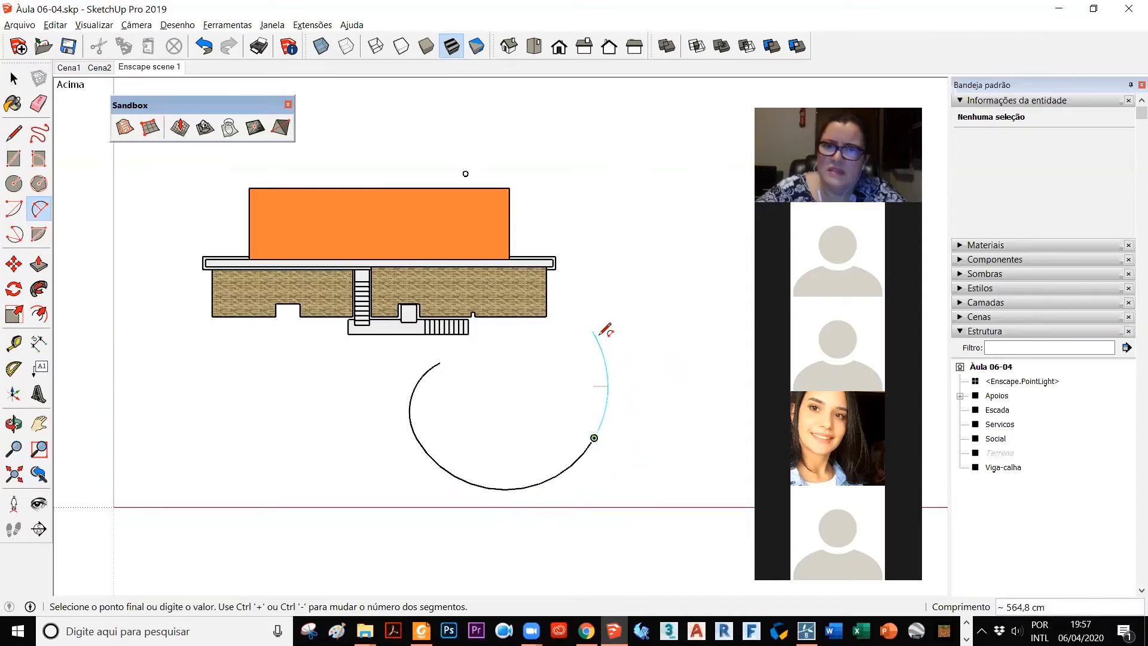
click(597, 332)
click(610, 335)
Step: Select the closed curved face with its edges and move it up along the blue axis to about roof height
middle_drag(625, 335, 395, 396)
key(space)
click(393, 396)
double_click(392, 395)
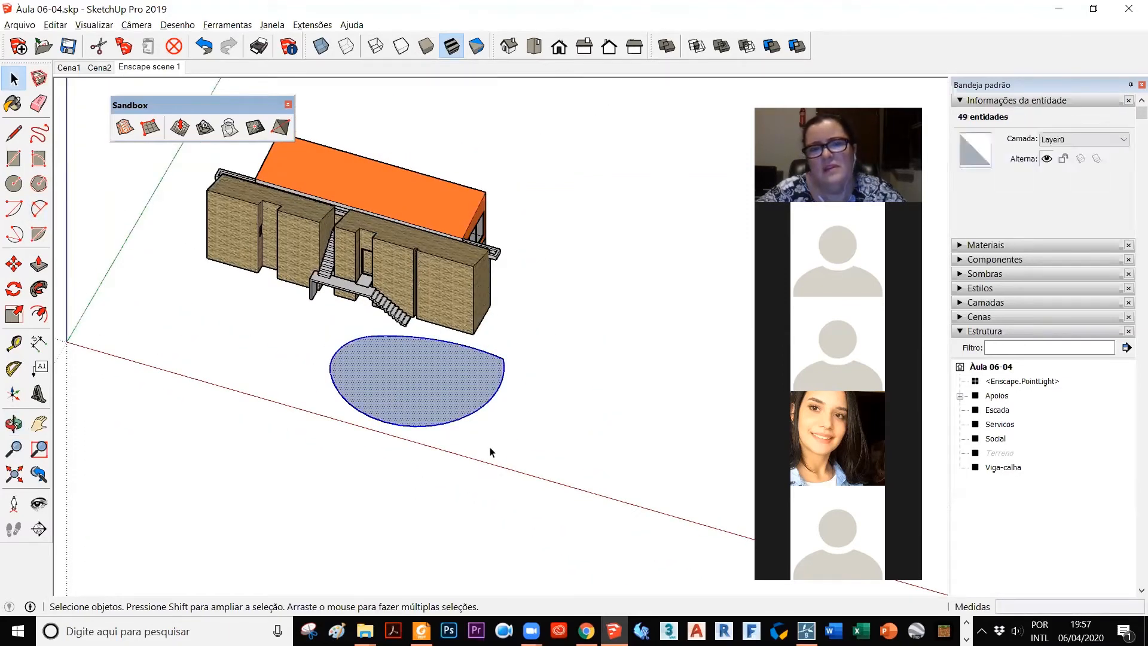
key(p)
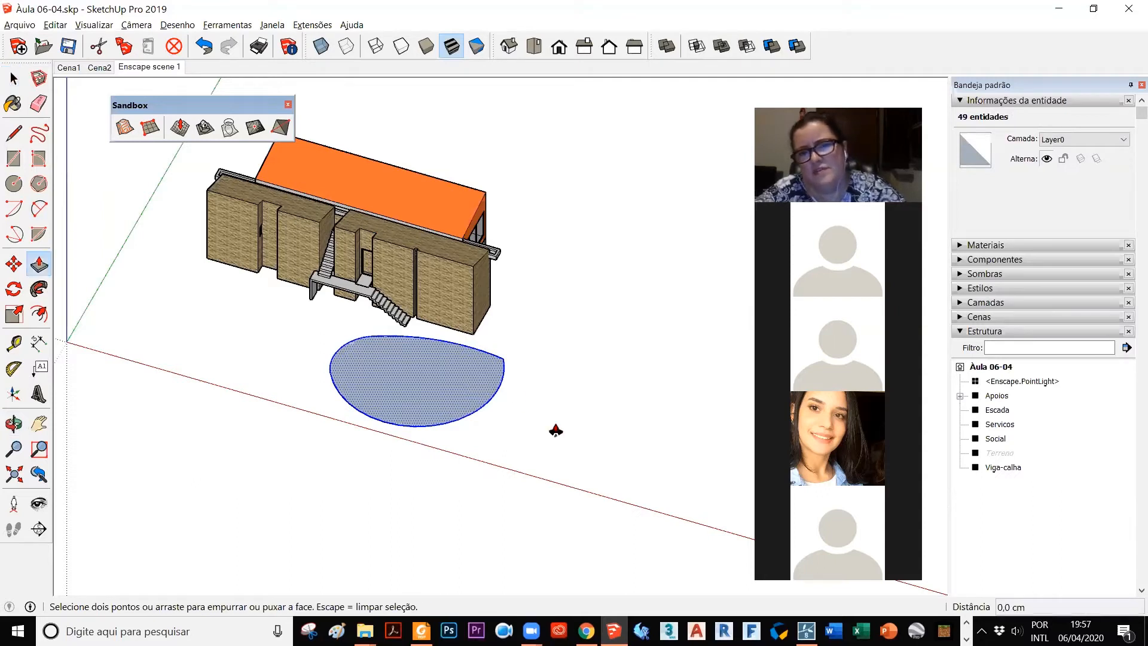
key(m)
click(556, 432)
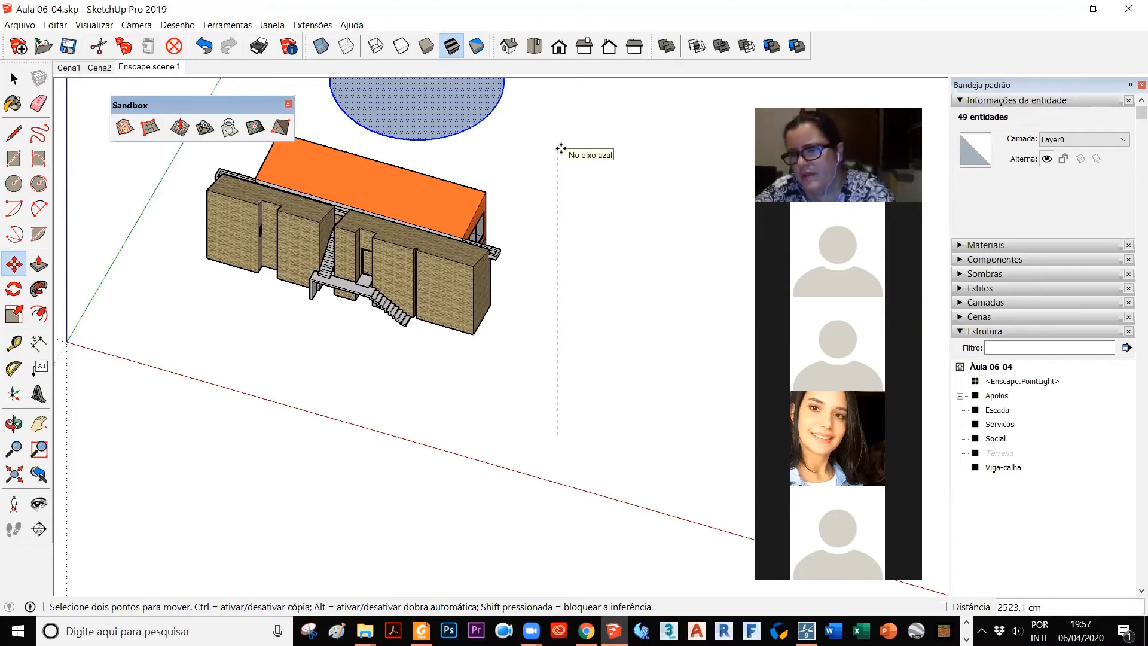
text(8)
key(Return)
middle_drag(556, 249, 512, 254)
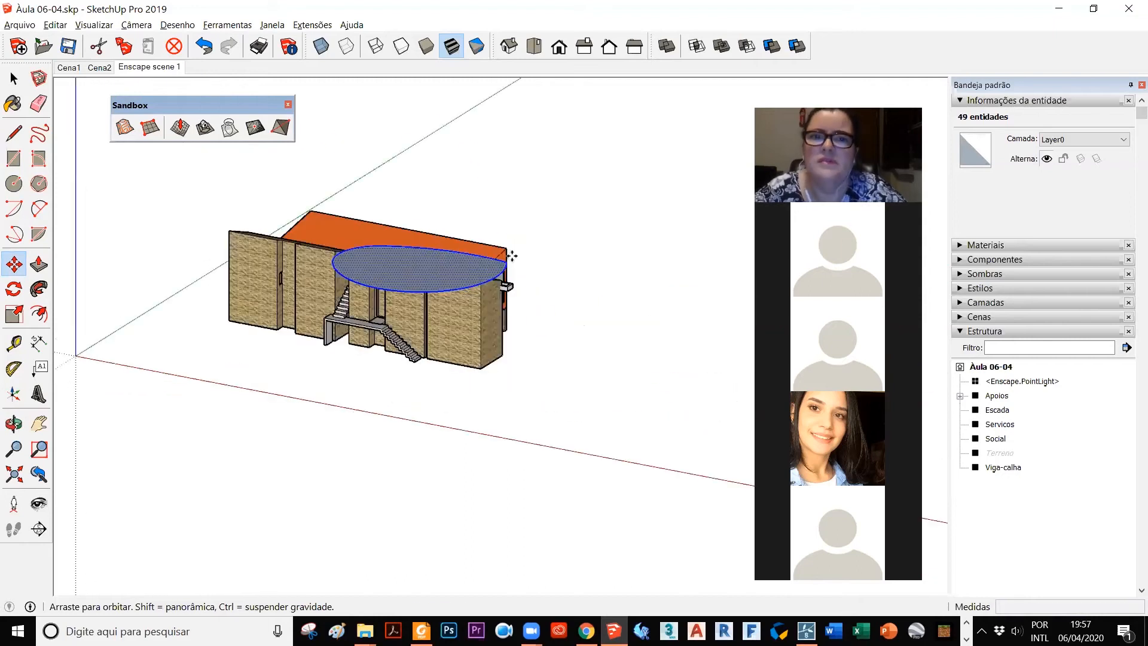
key(space)
click(510, 189)
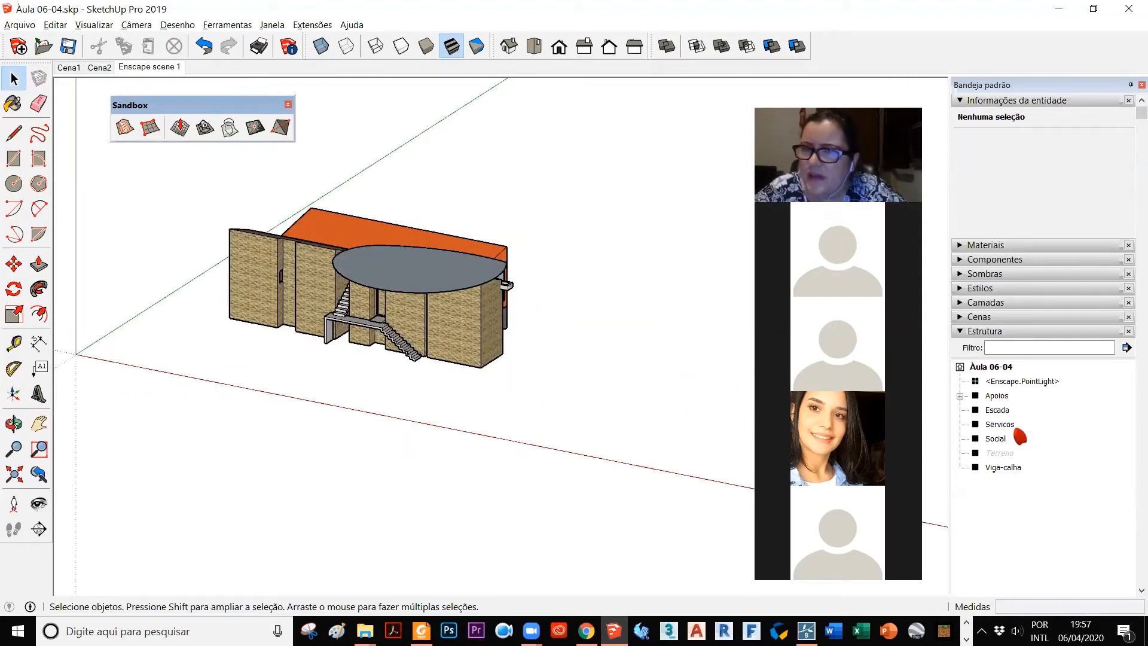
Step: Unhide the Terreno group from the model outline and clear the selection
right_click(1000, 453)
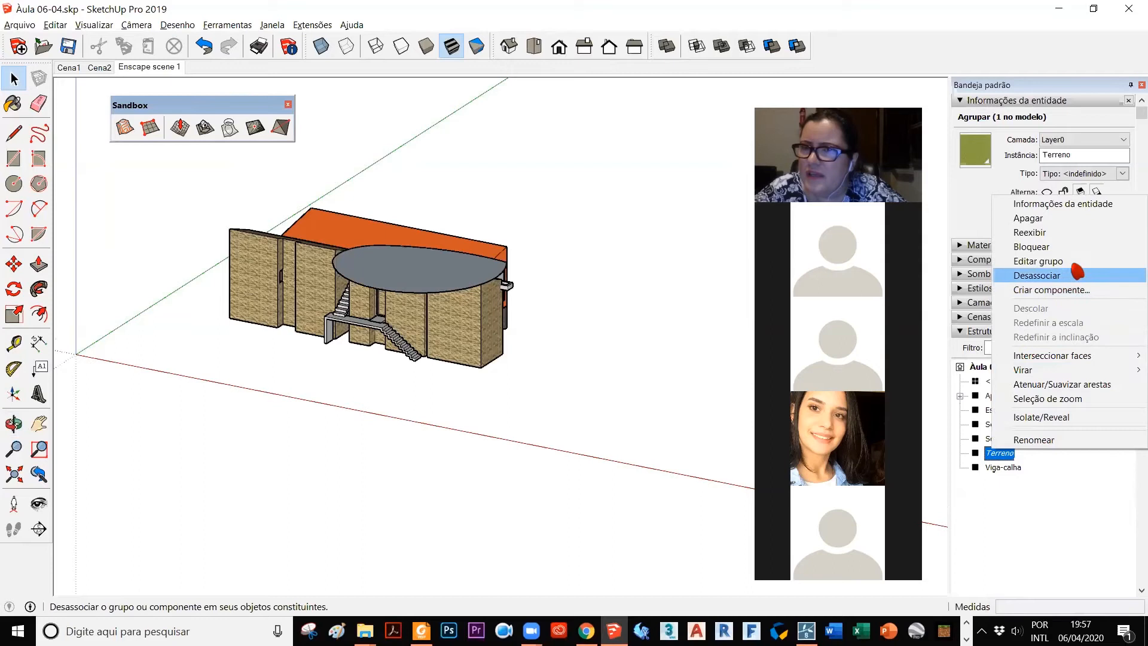
click(1070, 232)
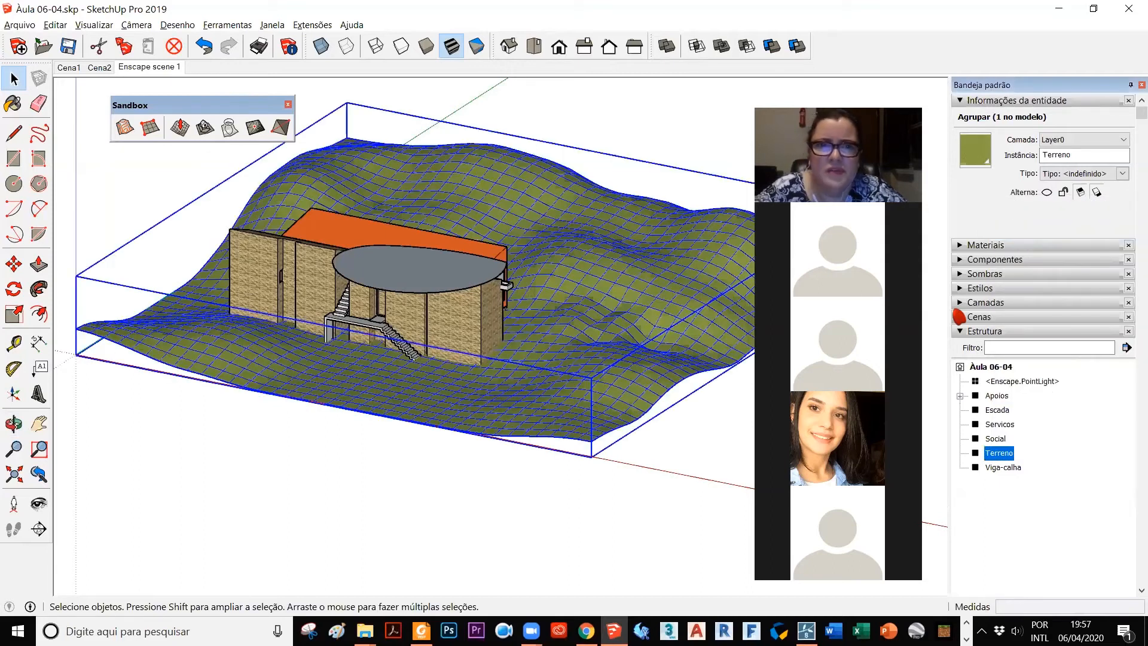
click(447, 463)
middle_drag(619, 471, 552, 69)
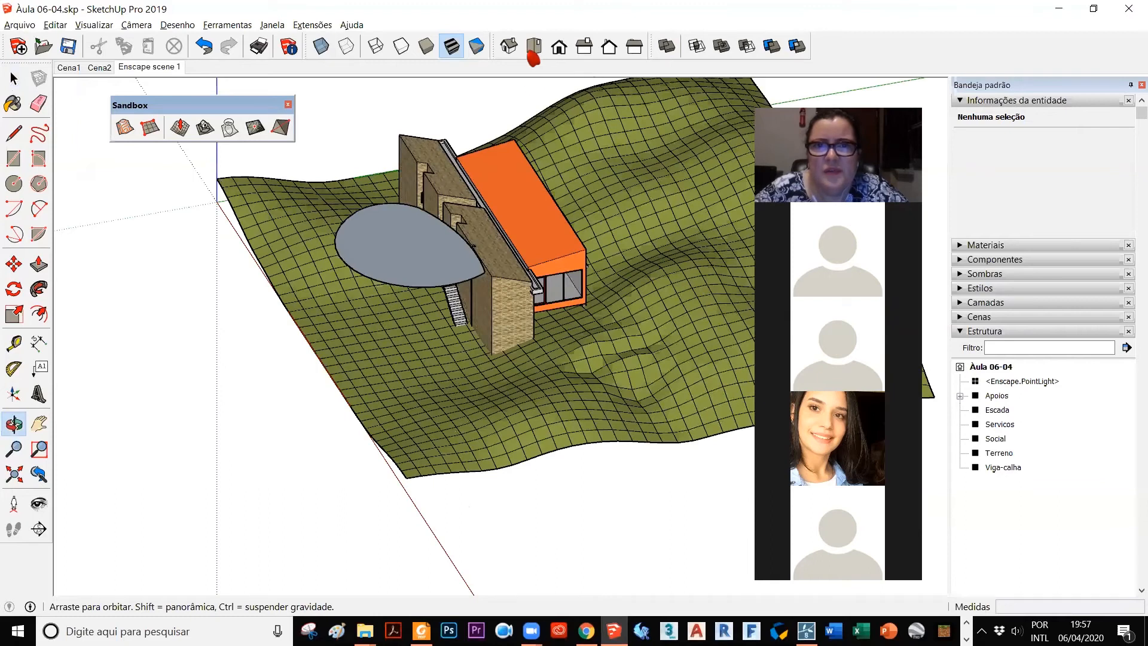
Step: In the top view, select the raised curved face with its edges and make it a group
click(534, 46)
key(F2)
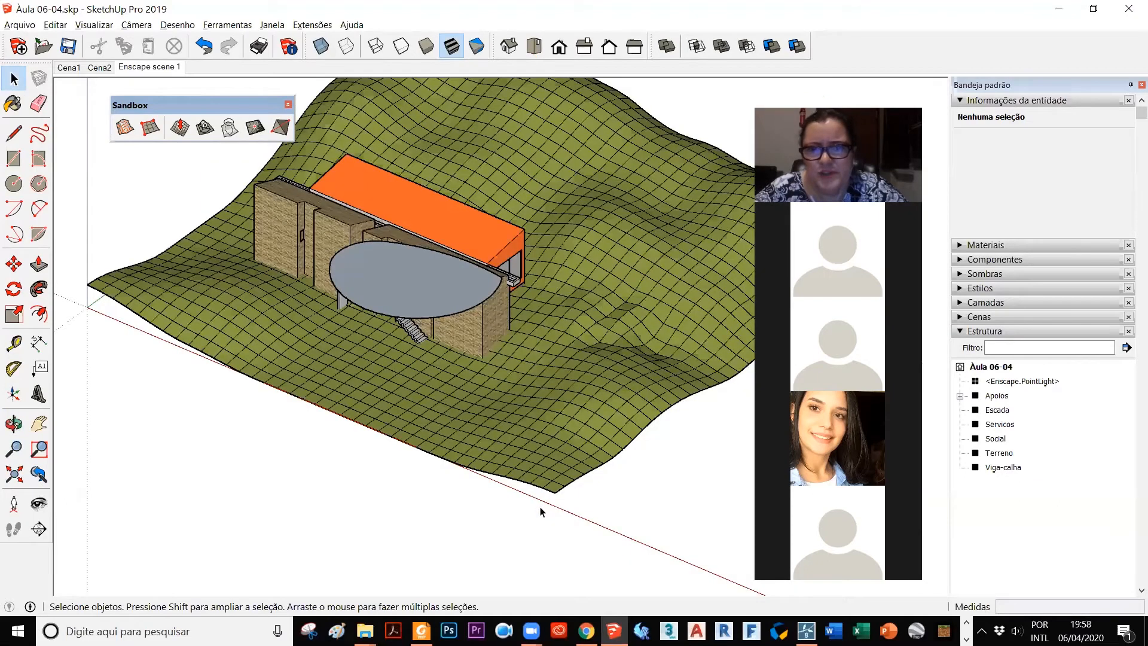
click(579, 497)
double_click(584, 498)
right_click(584, 498)
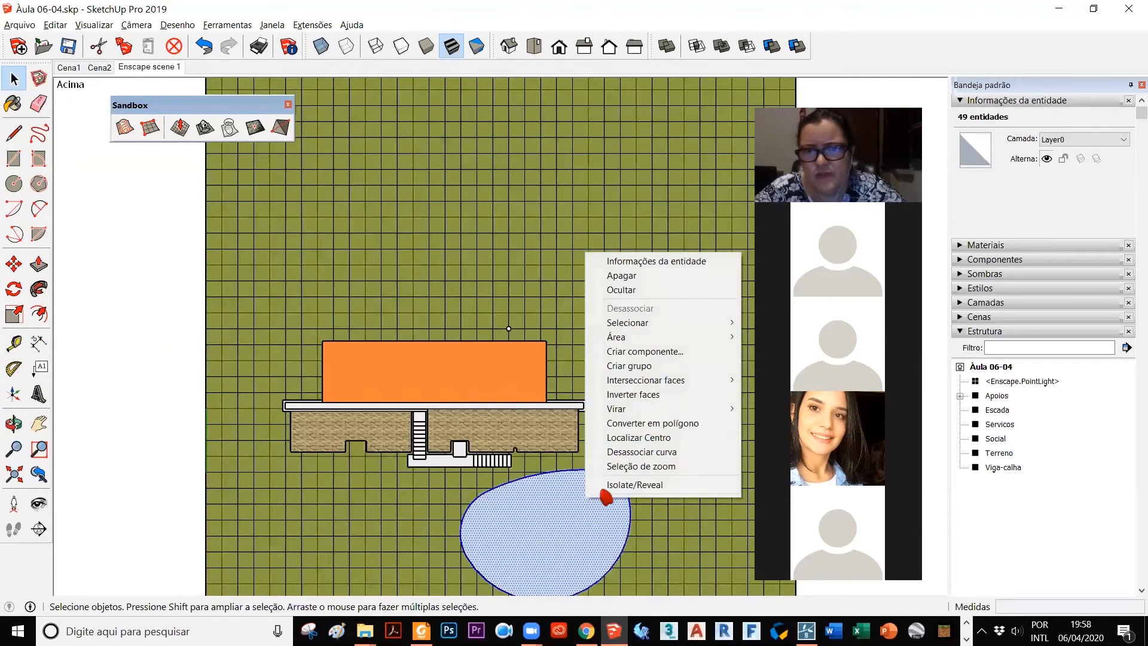
click(627, 366)
Step: Move the curved group about 2109 cm from the front of the house to above the hill behind it
key(m)
drag(569, 531, 566, 195)
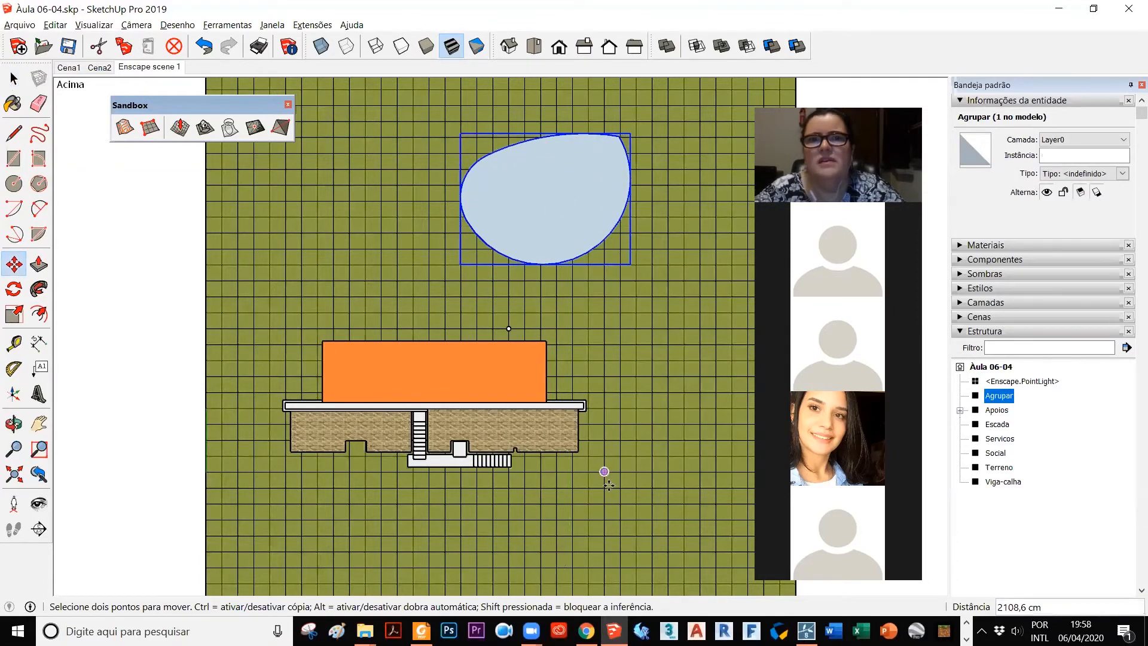
middle_drag(602, 471, 344, 177)
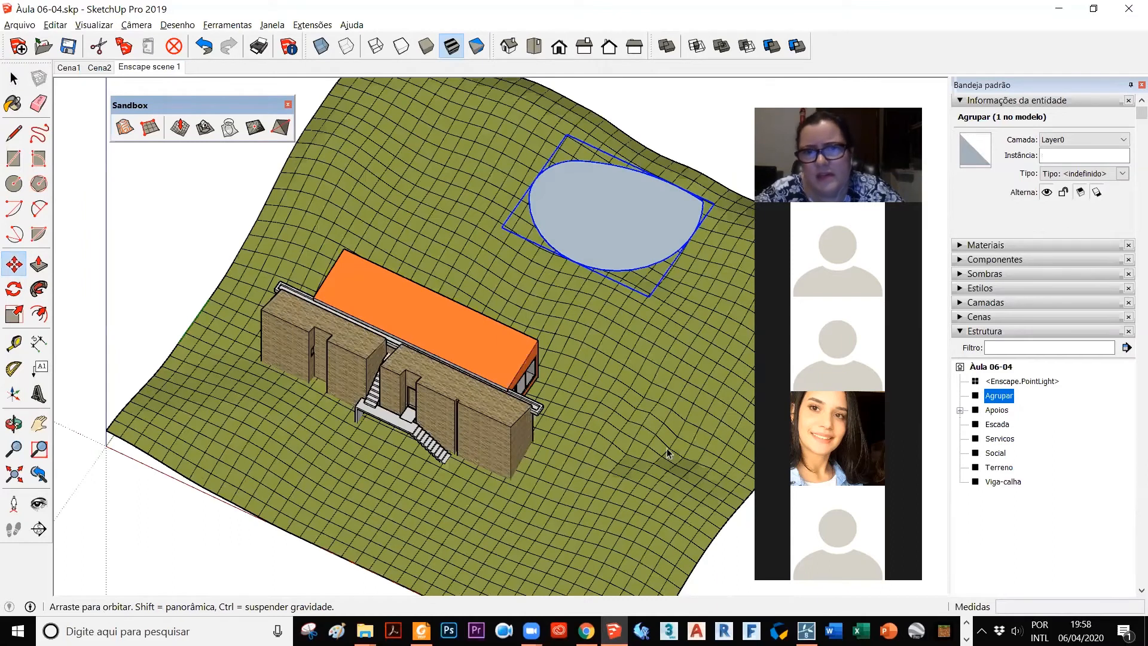
middle_drag(667, 453, 640, 330)
drag(664, 406, 660, 419)
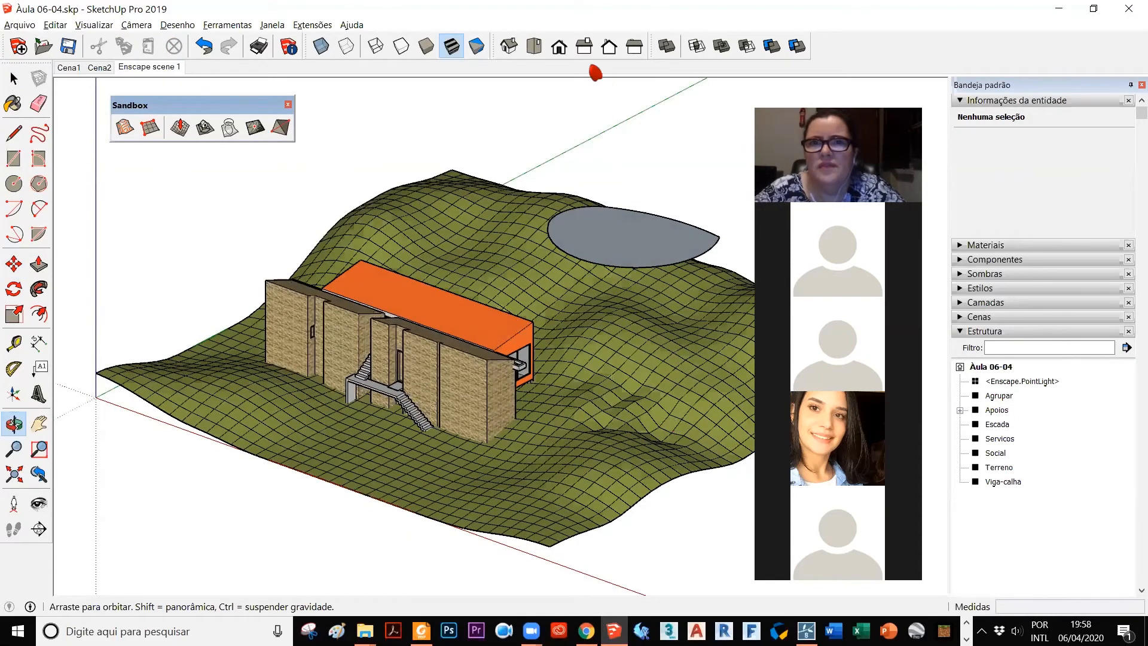
Step: Inside the curved group, offset the face's outline inward by about 273 cm, then close the group
click(534, 46)
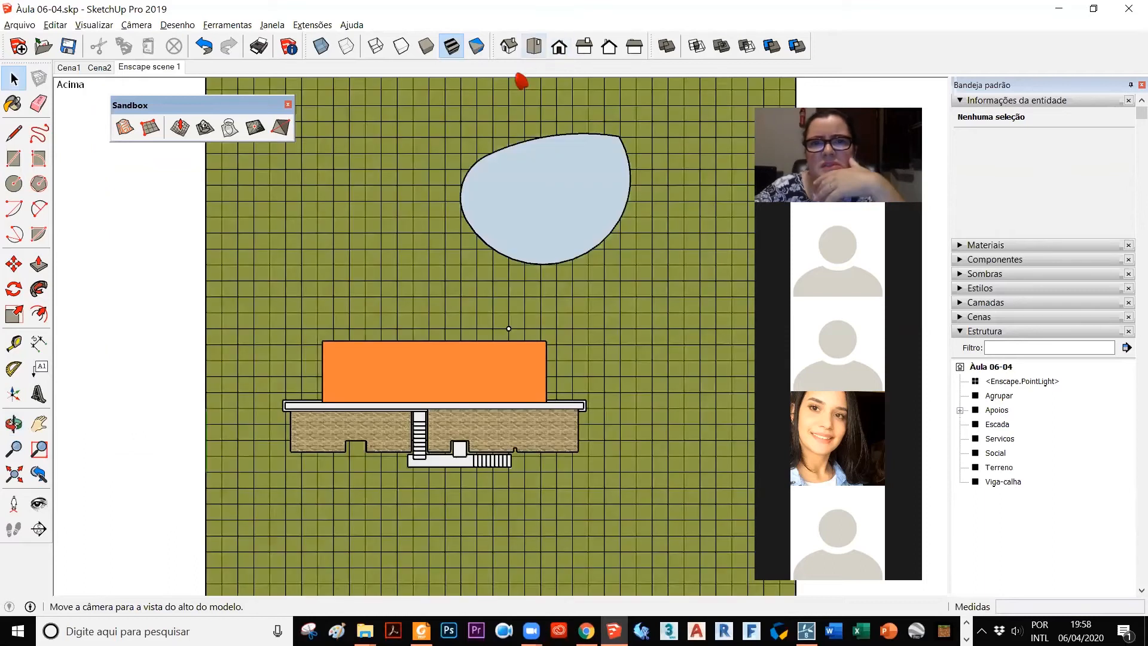
double_click(584, 205)
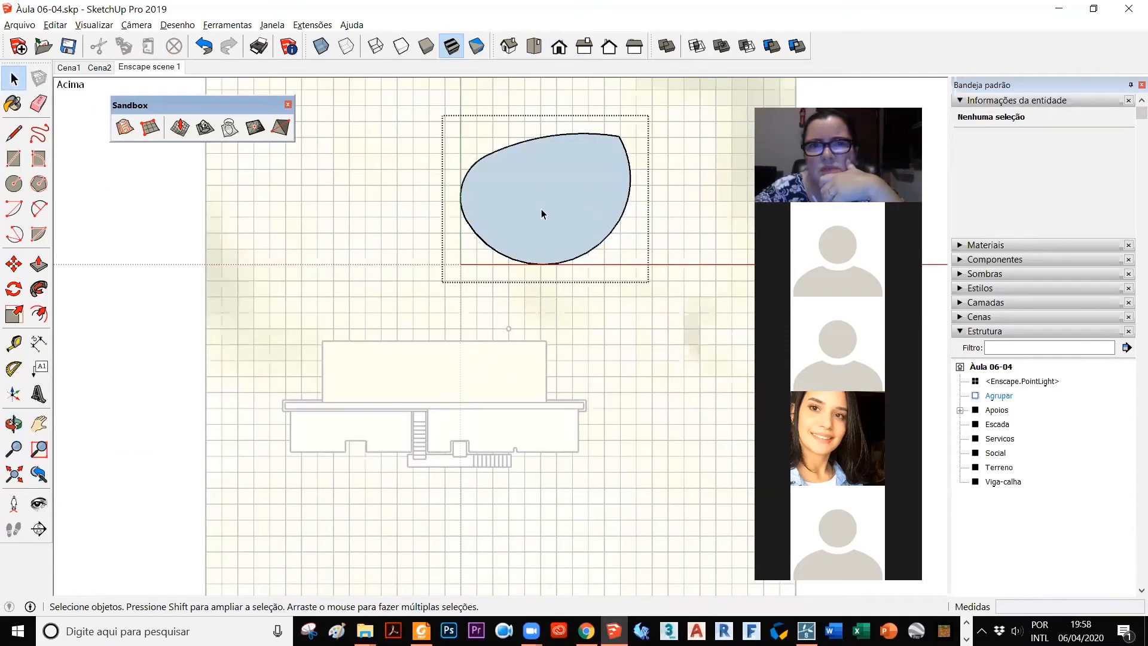
click(38, 313)
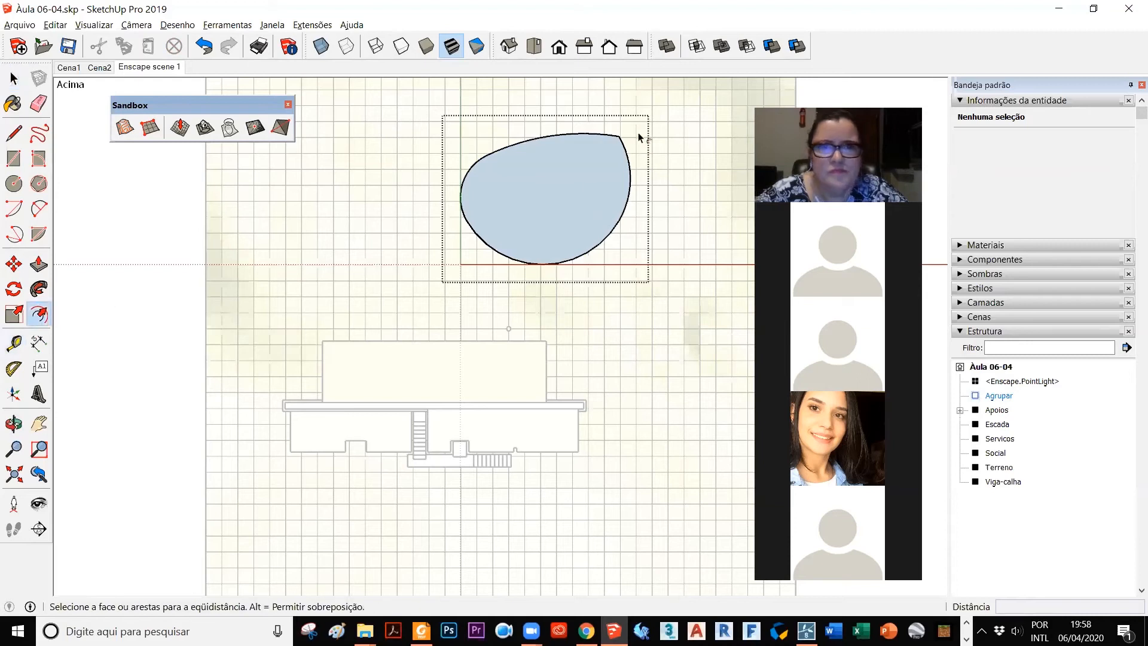
click(575, 152)
click(551, 178)
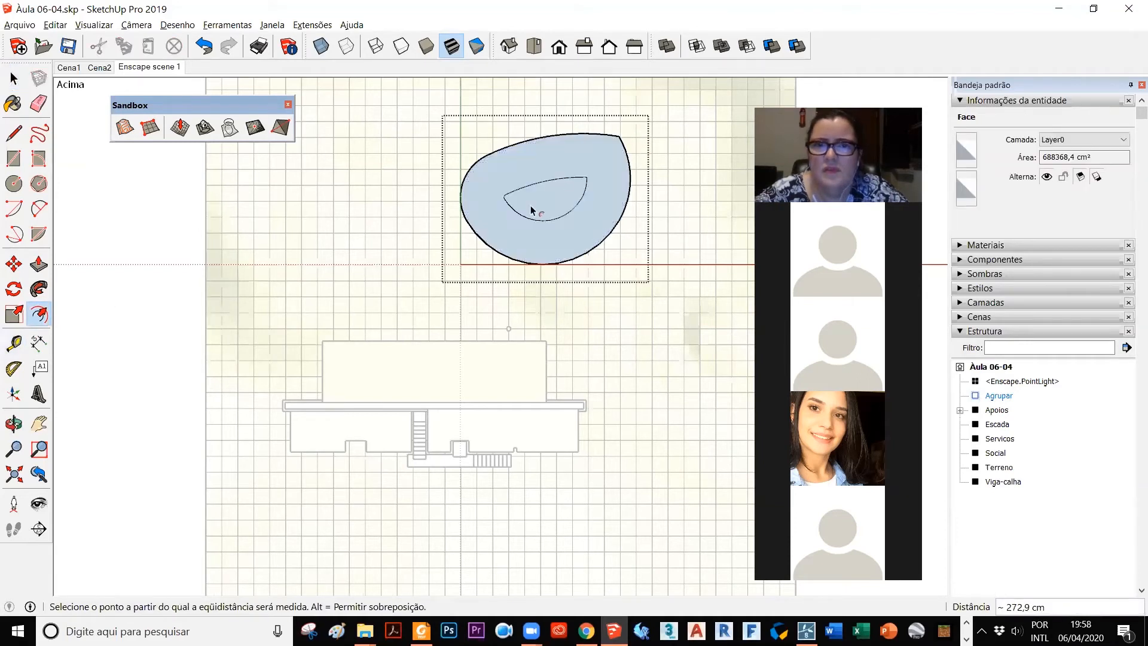
key(space)
click(181, 181)
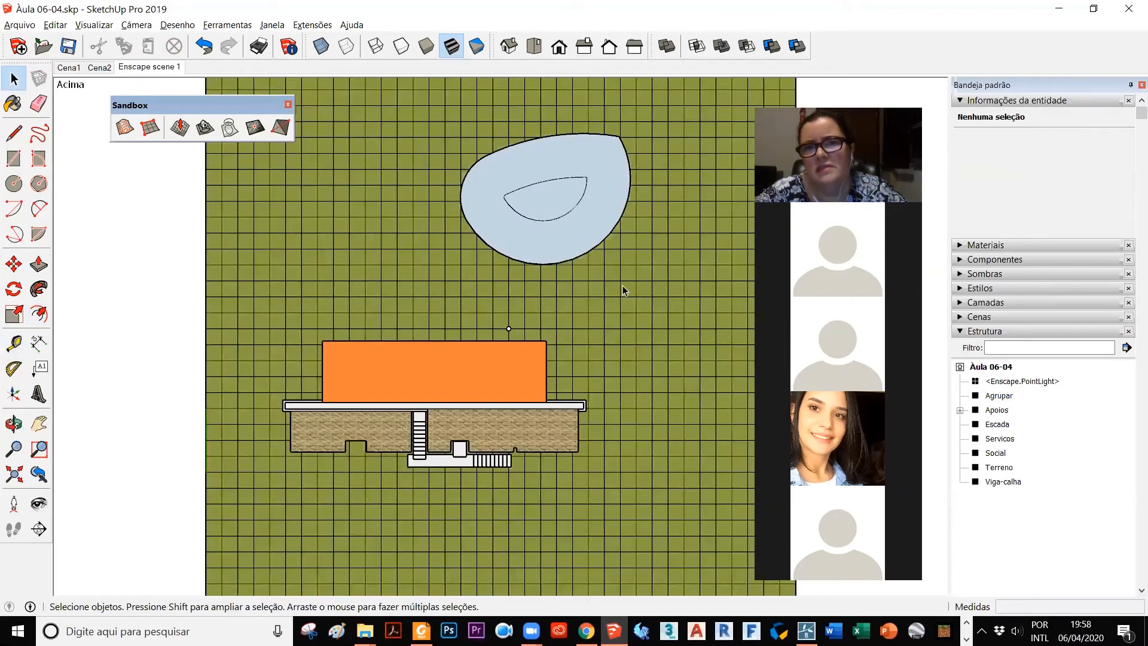
mouse_move(626, 286)
middle_down()
mouse_move(501, 260)
mouse_move(368, 50)
mouse_move(552, 209)
mouse_move(572, 210)
middle_up()
click(640, 246)
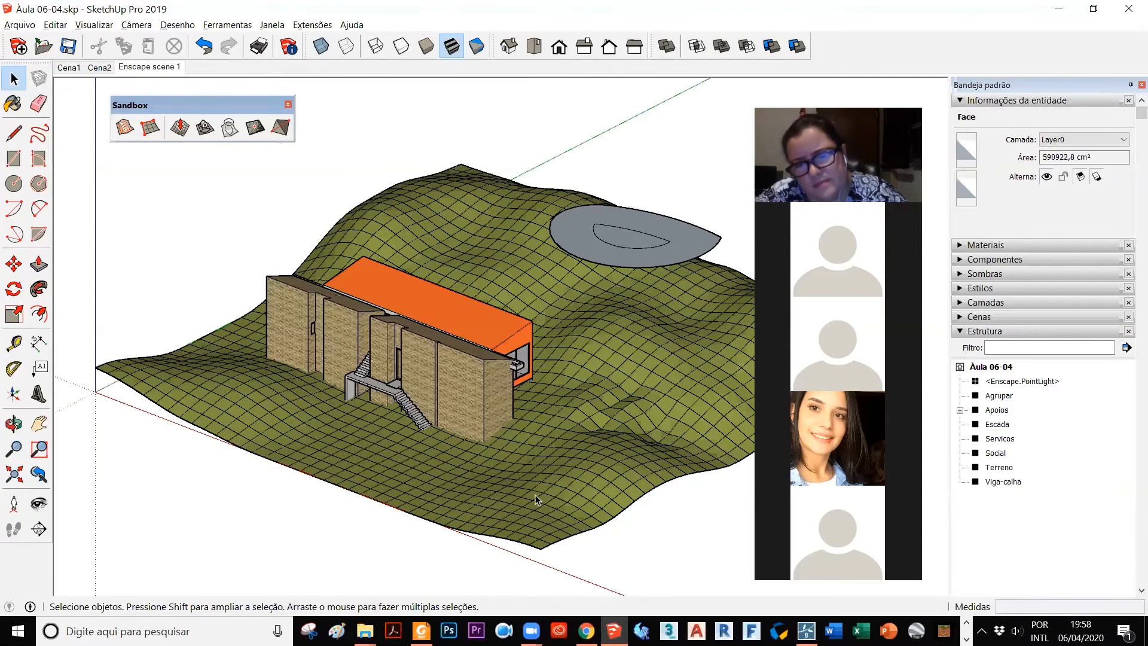
Step: Examine the position of the curved group over the terrain from above and from low and oblique angles
scroll(357, 418, down, 1)
scroll(643, 479, up, 3)
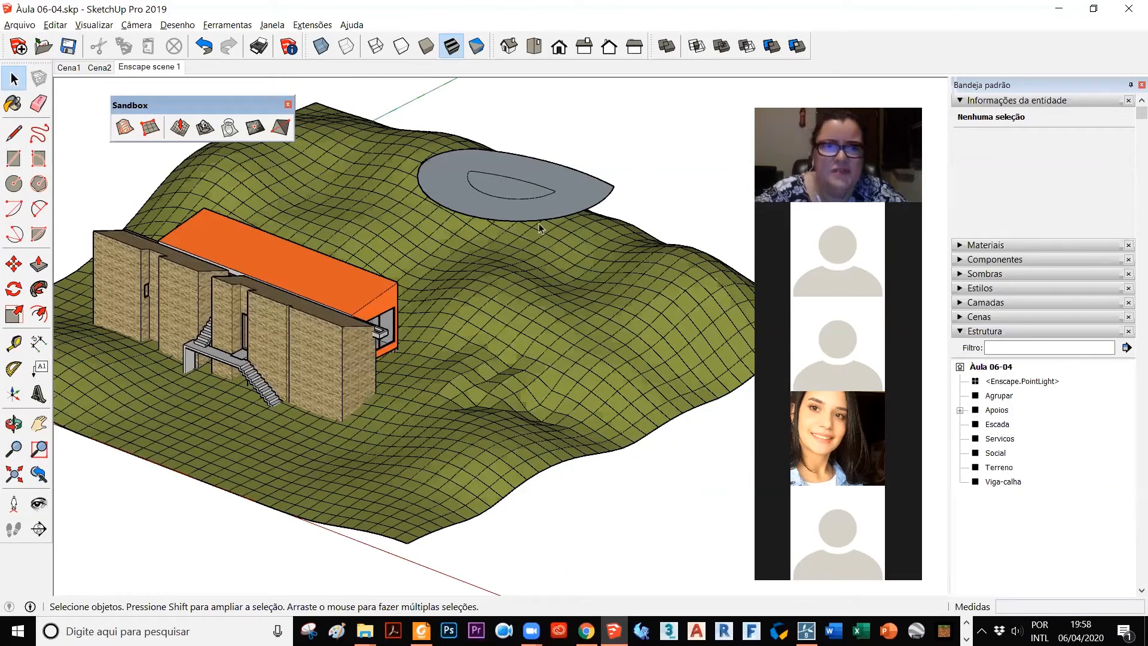
middle_drag(471, 333, 536, 385)
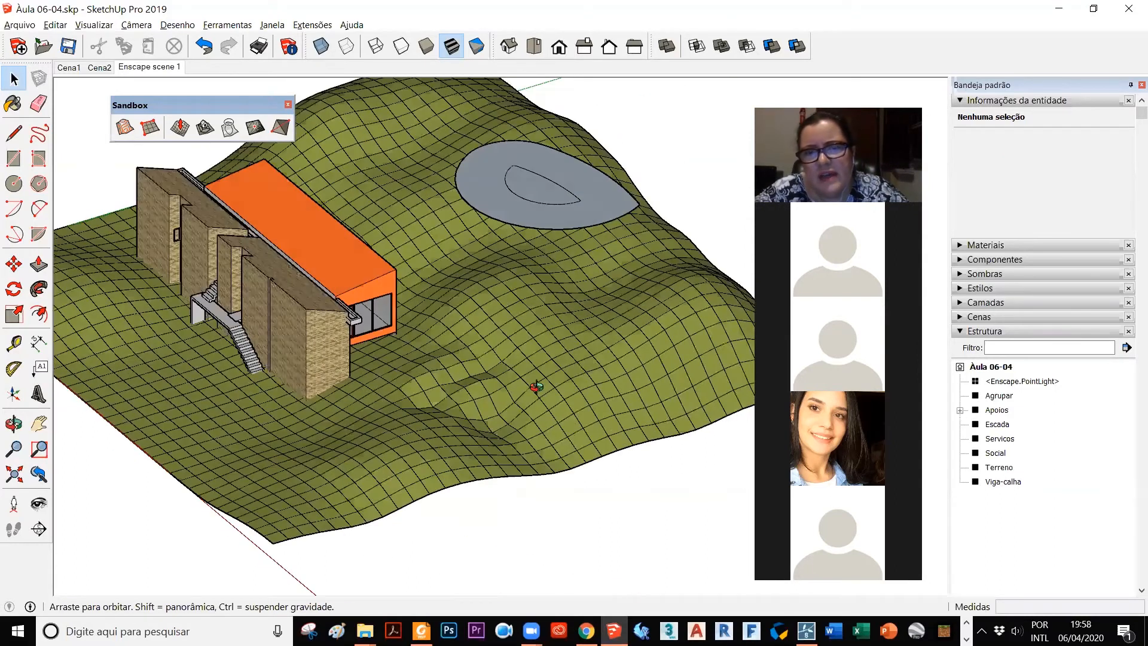
click(534, 46)
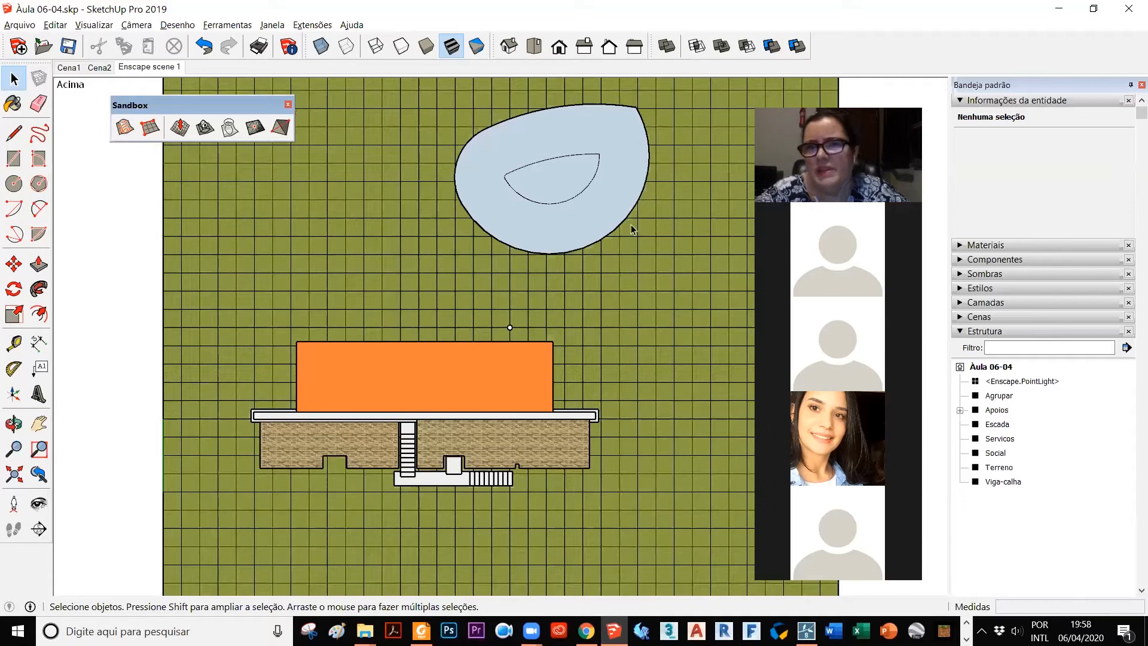
key(o)
drag(441, 200, 312, 84)
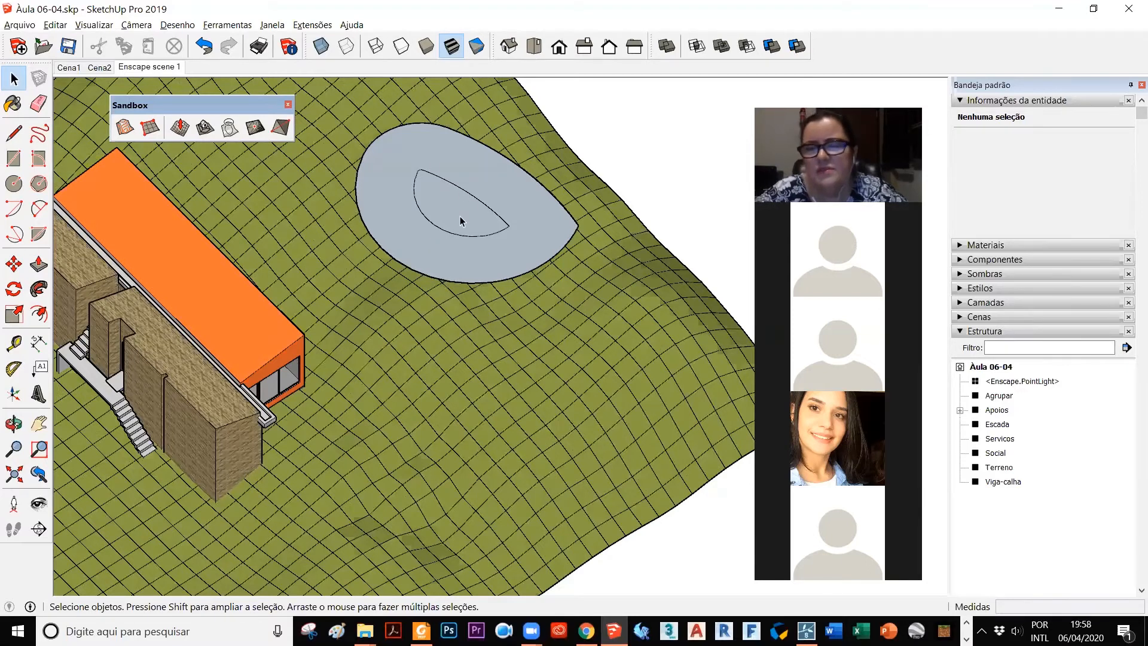
middle_drag(496, 392, 540, 174)
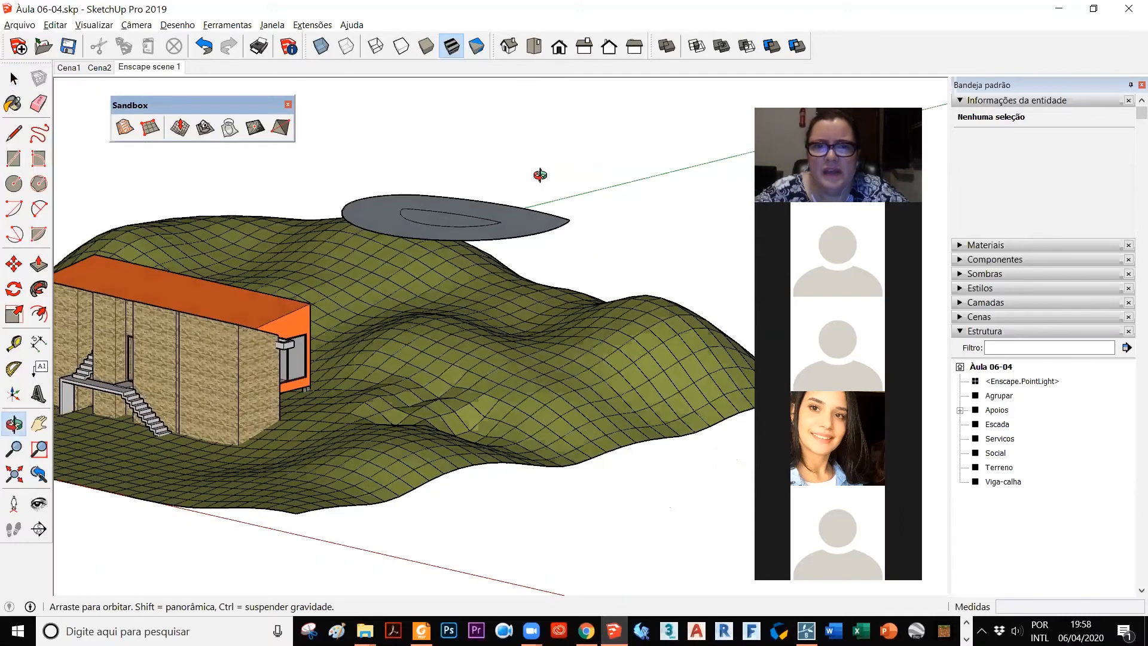
middle_drag(463, 402, 263, 243)
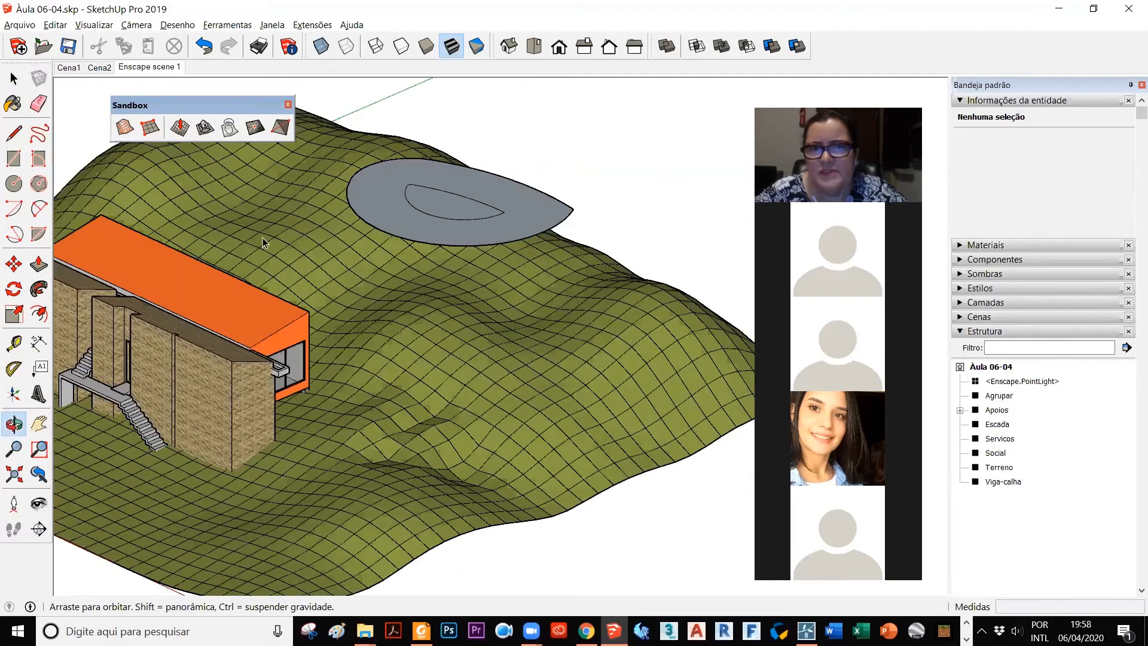
middle_drag(679, 334, 675, 334)
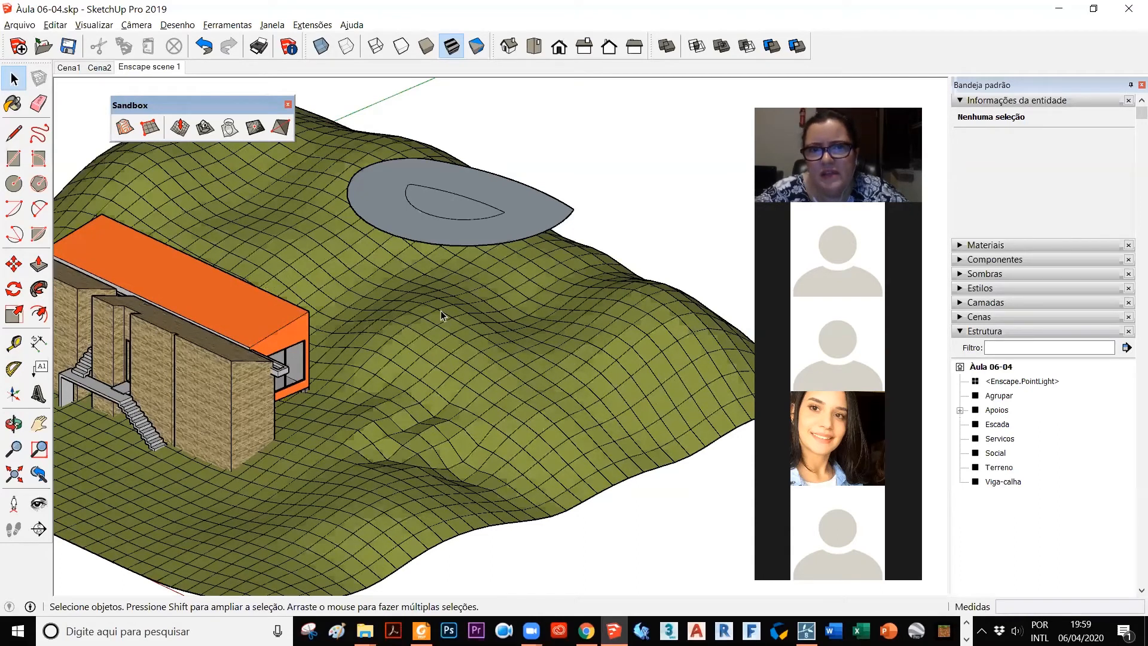
Step: Drape the curved group's two outlines onto the Terreno mesh below it
scroll(440, 310, up, 2)
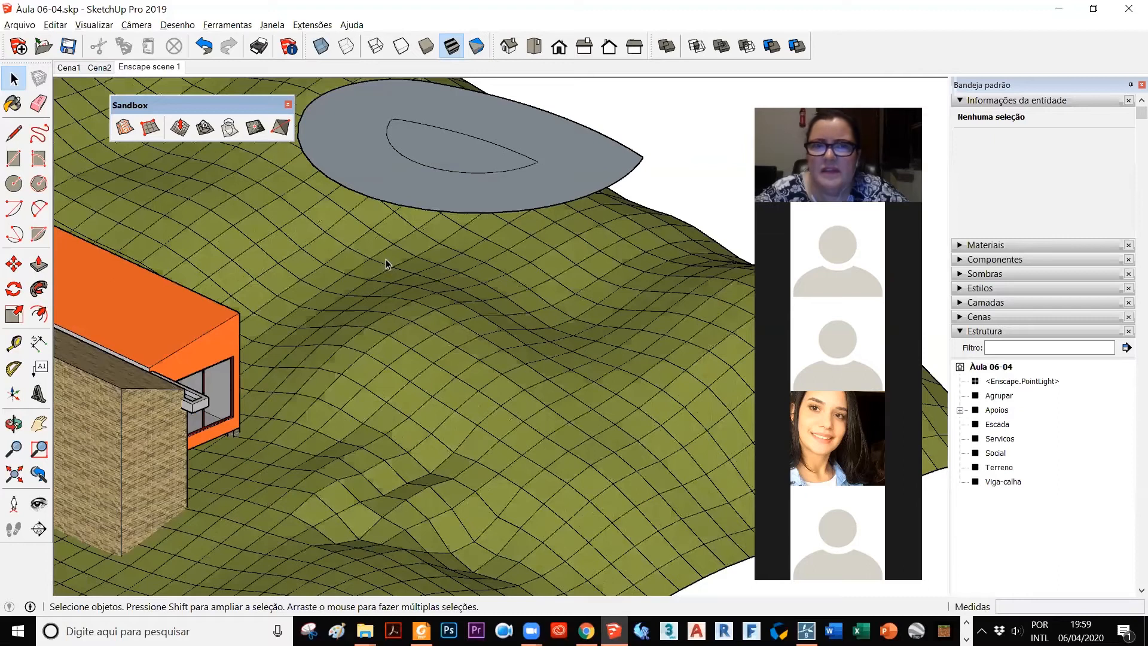
scroll(386, 263, down, 4)
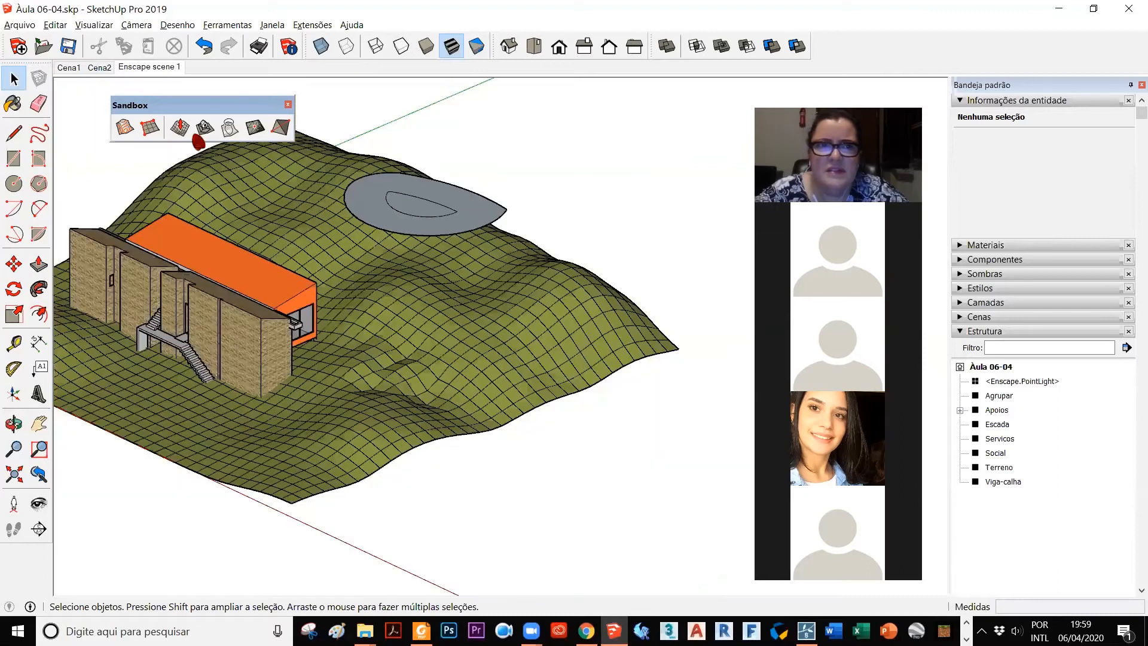
click(229, 129)
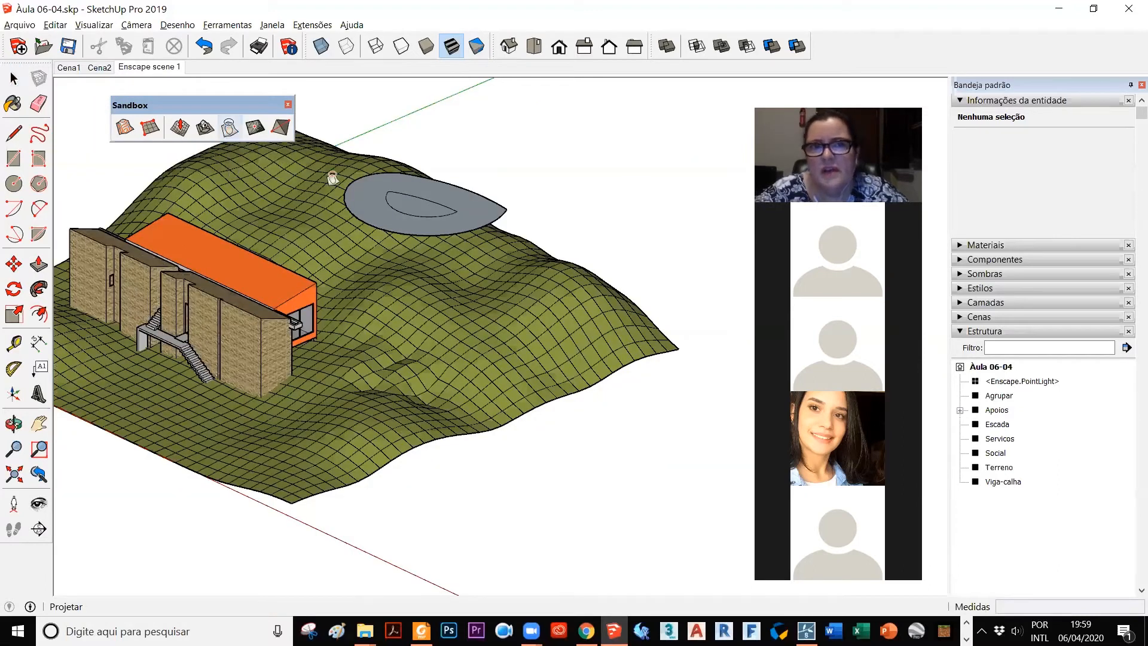
click(403, 199)
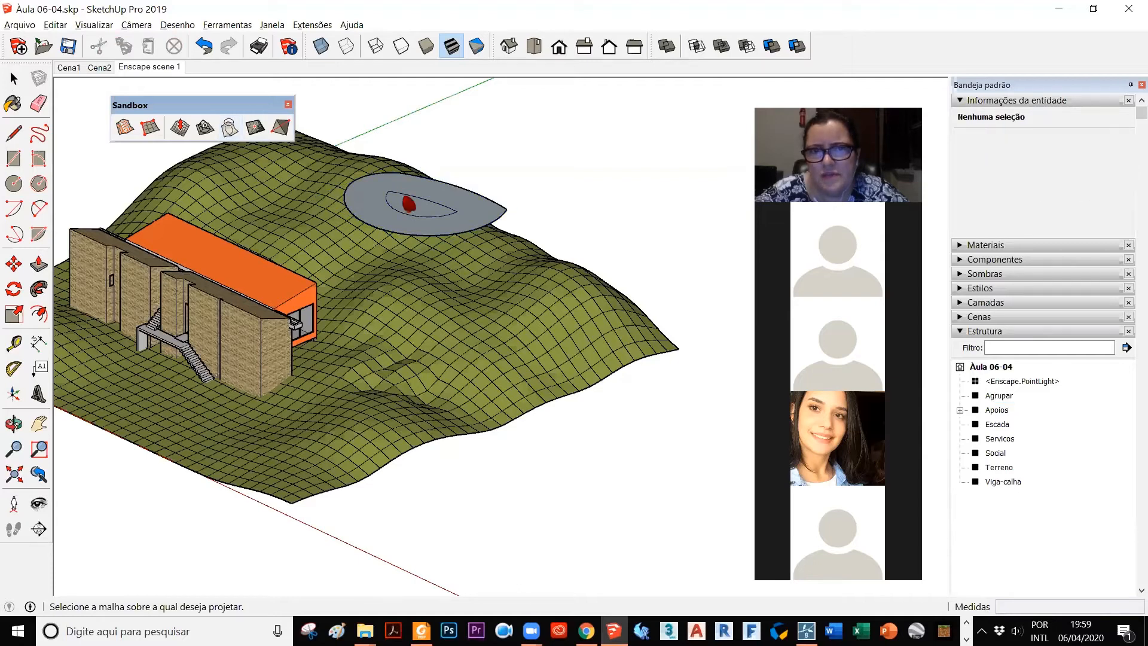
click(417, 306)
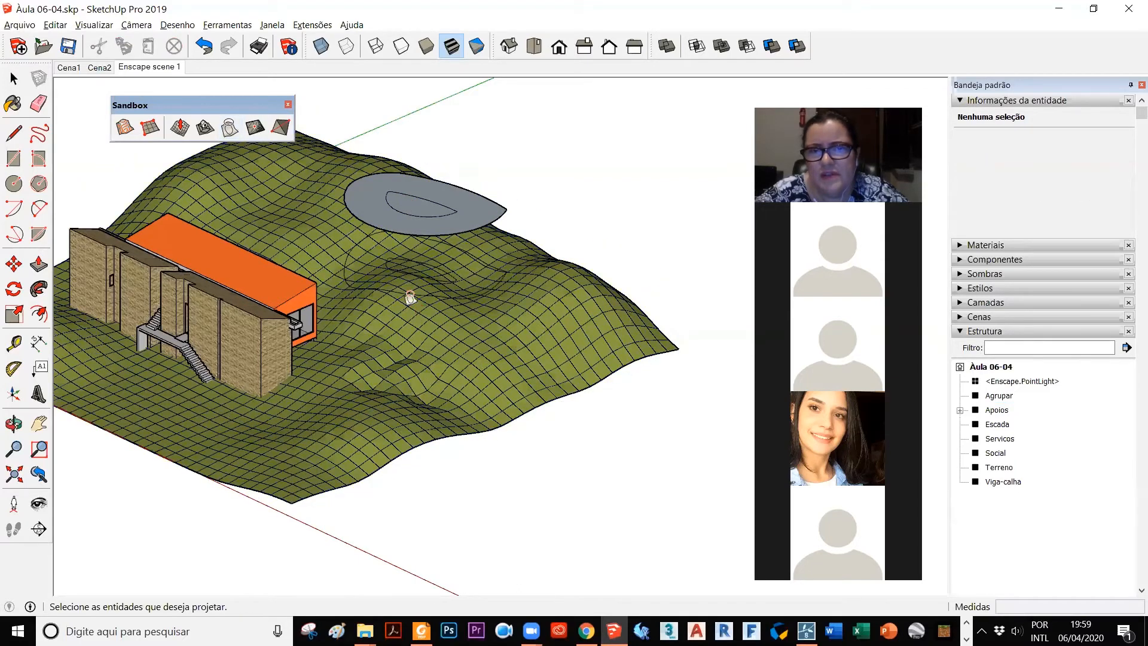
Step: Hide the floating curved group and inspect the outlines projected on the terrain
right_click(460, 222)
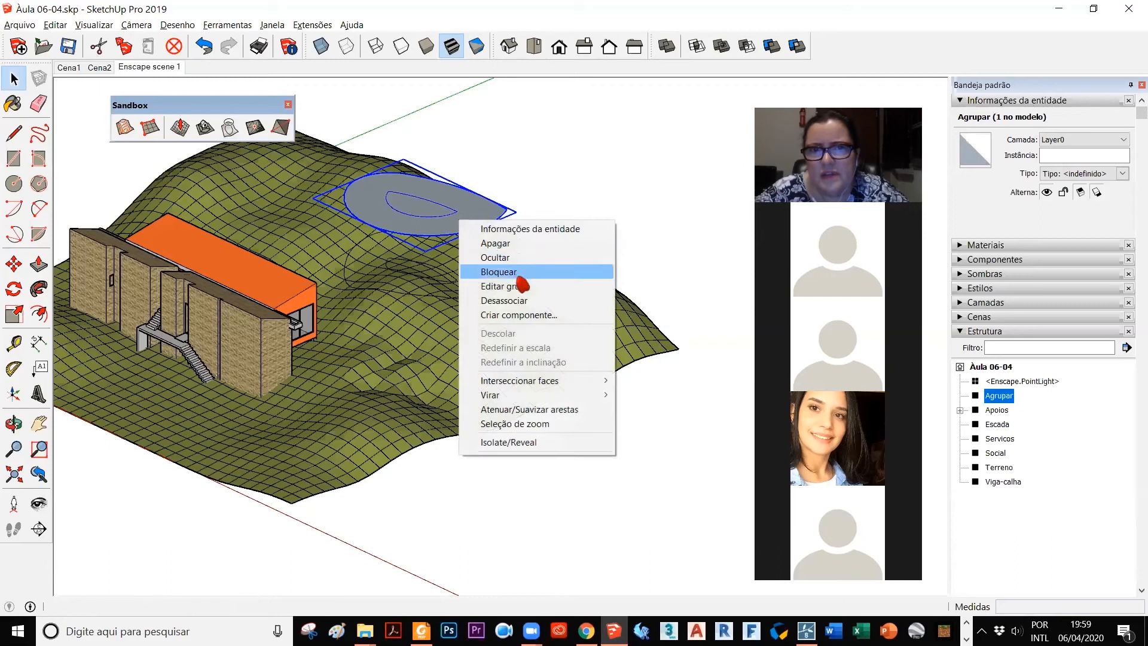
click(541, 263)
scroll(444, 259, up, 2)
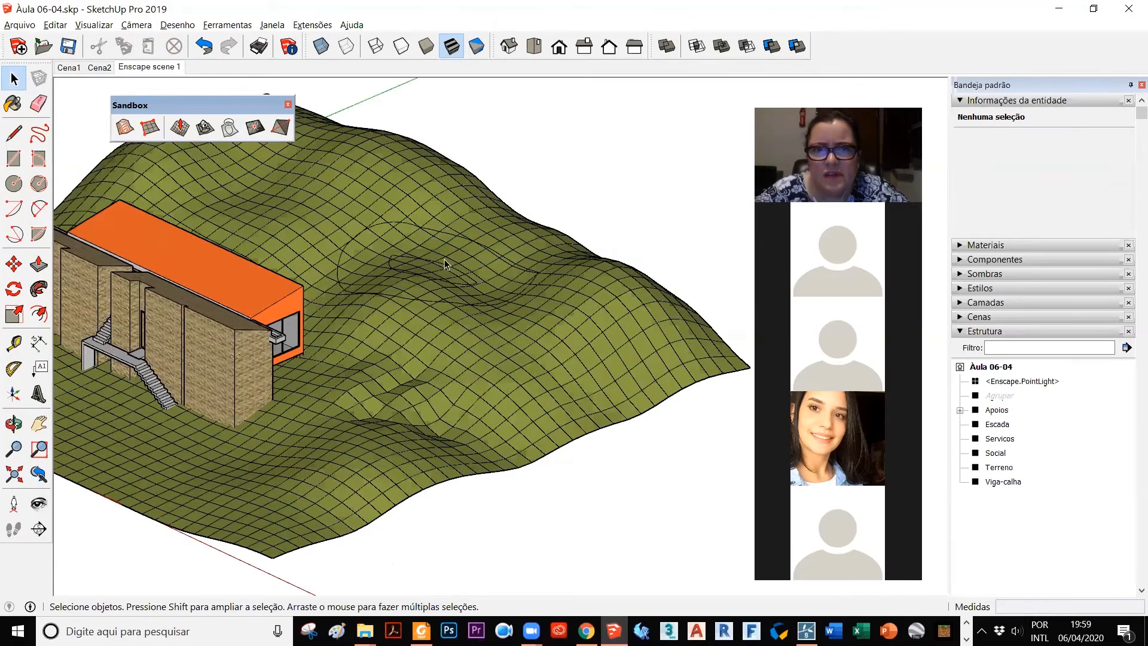
scroll(403, 321, up, 3)
middle_drag(480, 384, 464, 397)
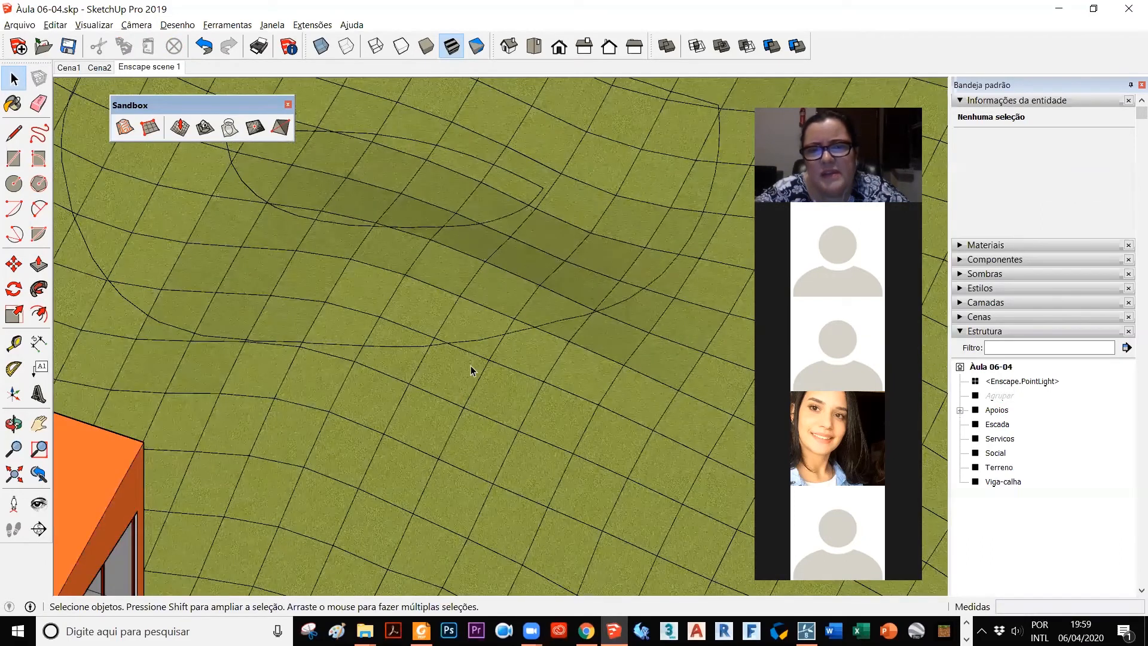
scroll(471, 256, down, 3)
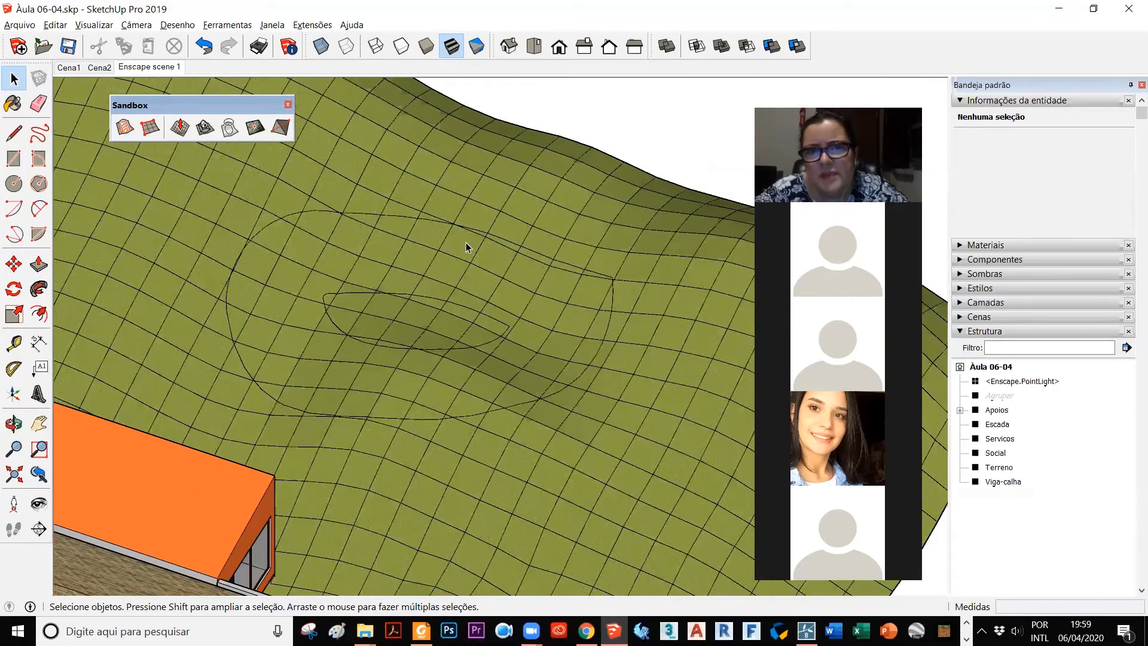
double_click(468, 250)
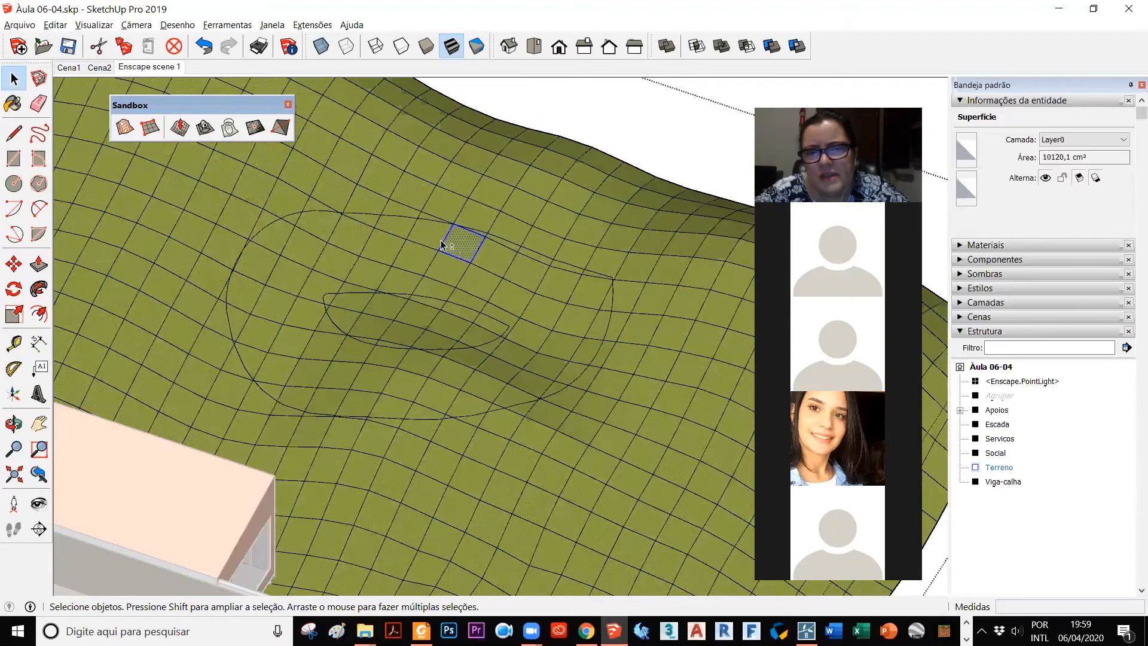
shift+click(438, 237)
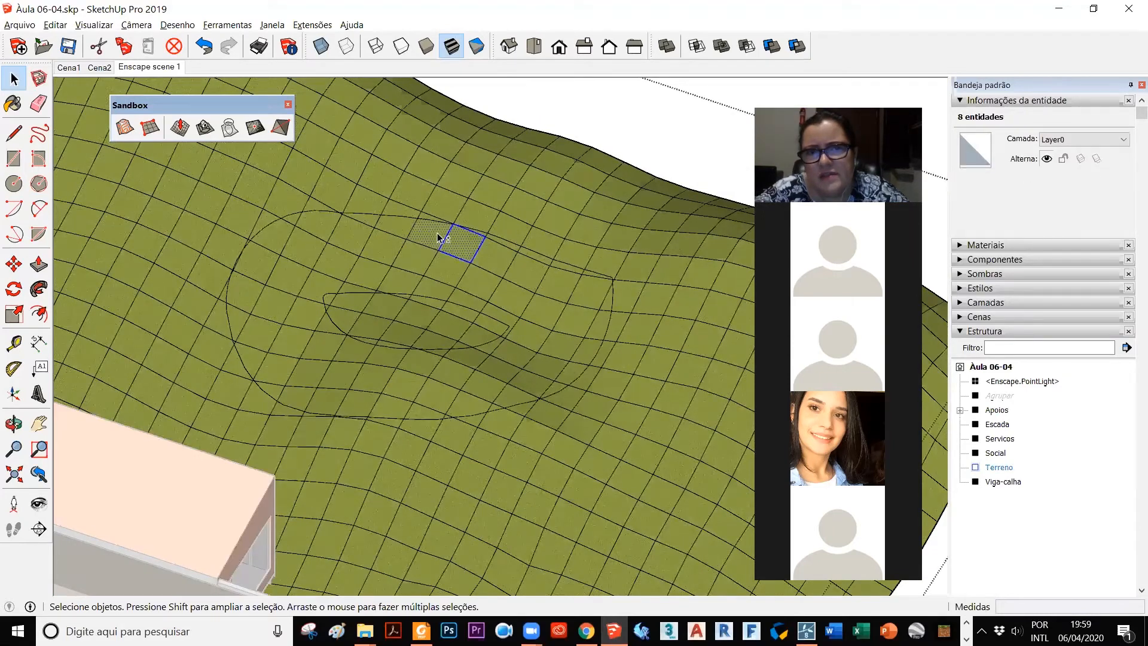
click(466, 247)
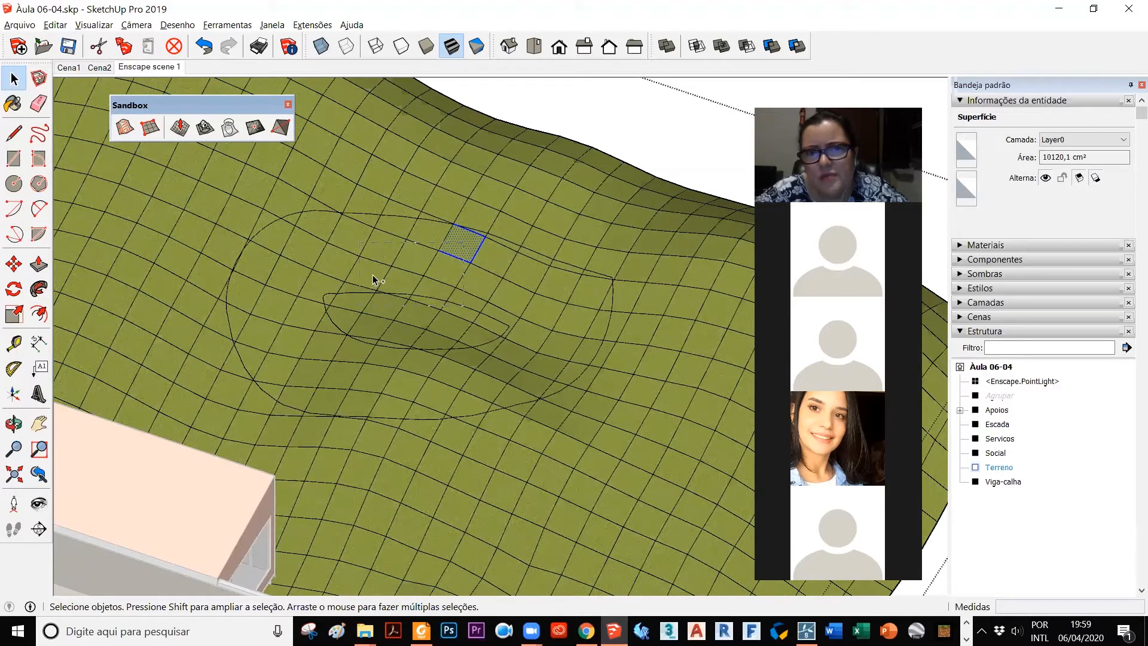
ctrl+drag(402, 225, 292, 287)
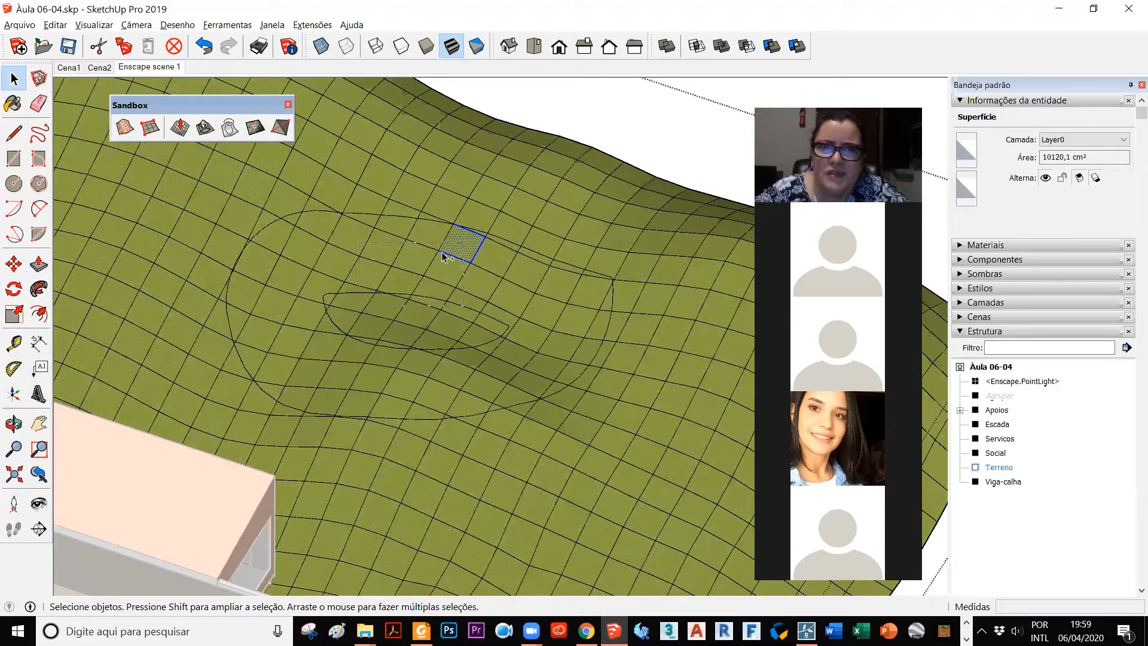
ctrl+drag(502, 262, 451, 283)
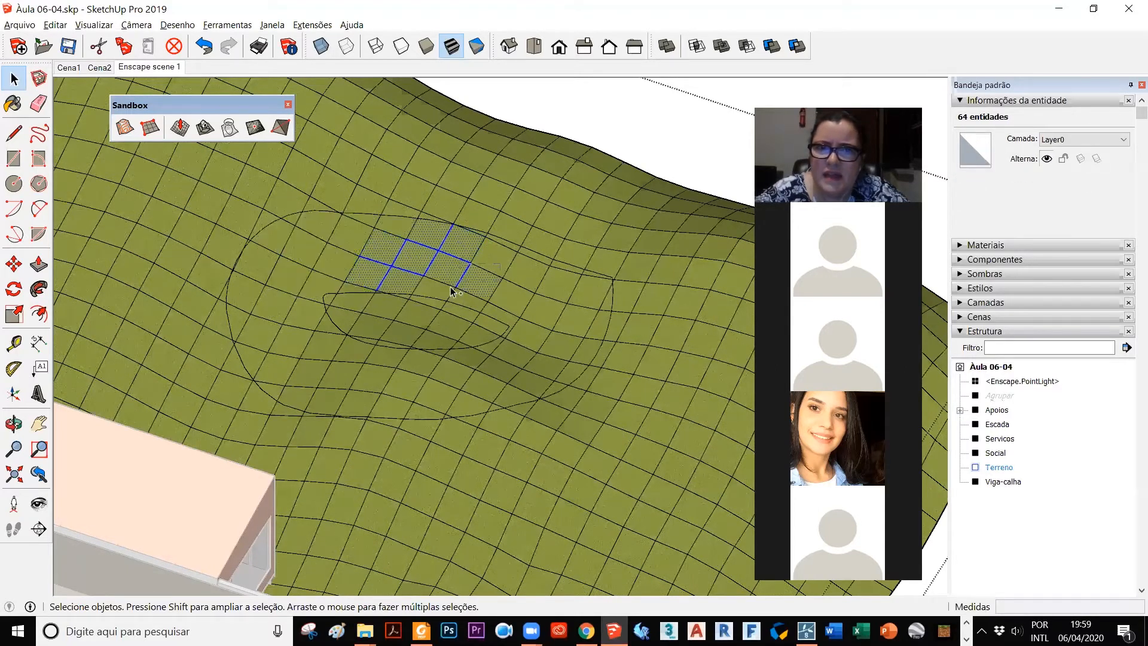
click(540, 263)
ctrl+click(517, 254)
ctrl+click(476, 237)
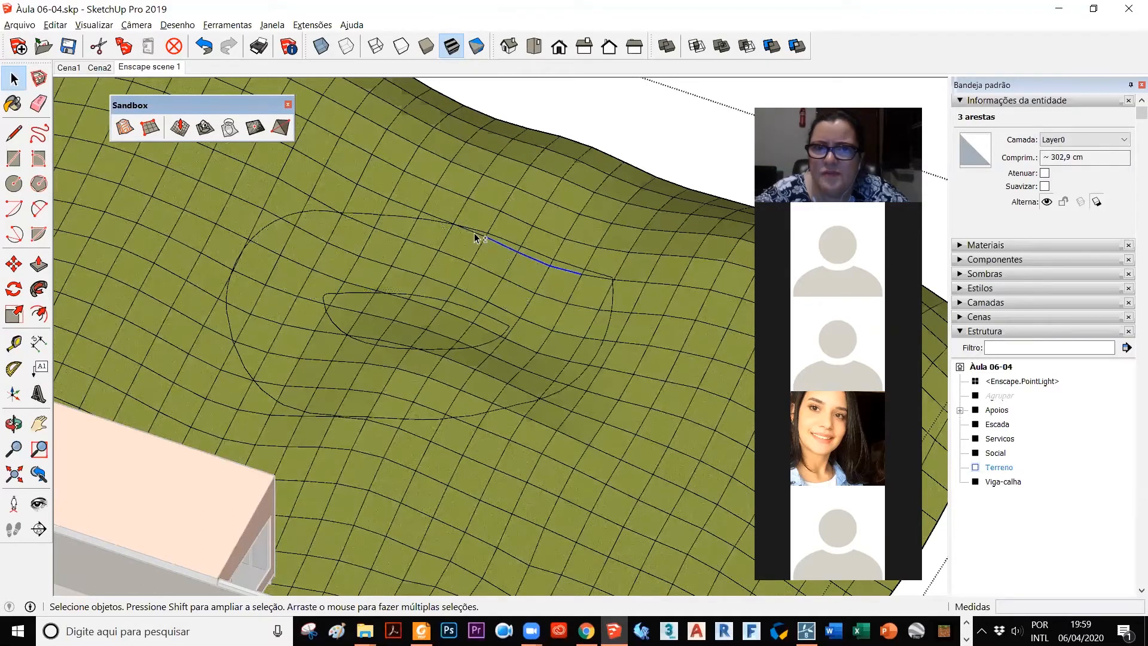
ctrl+click(426, 230)
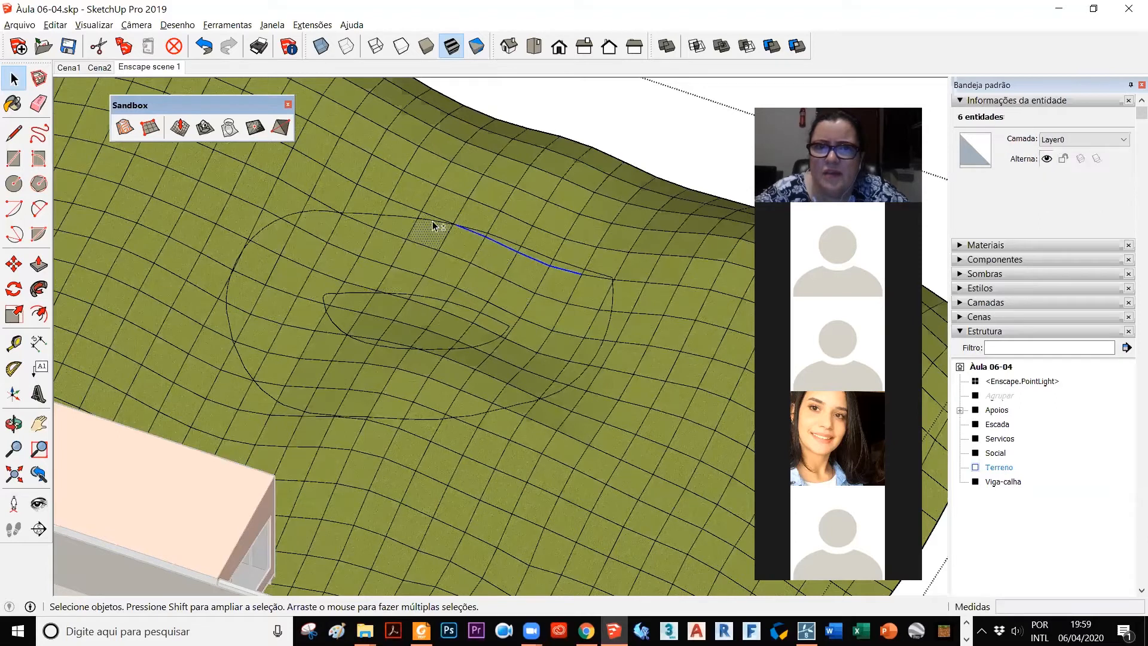
Step: Examine the two outlines projected on the terrain from above and from oblique angles, leaving the Terreno group
click(534, 46)
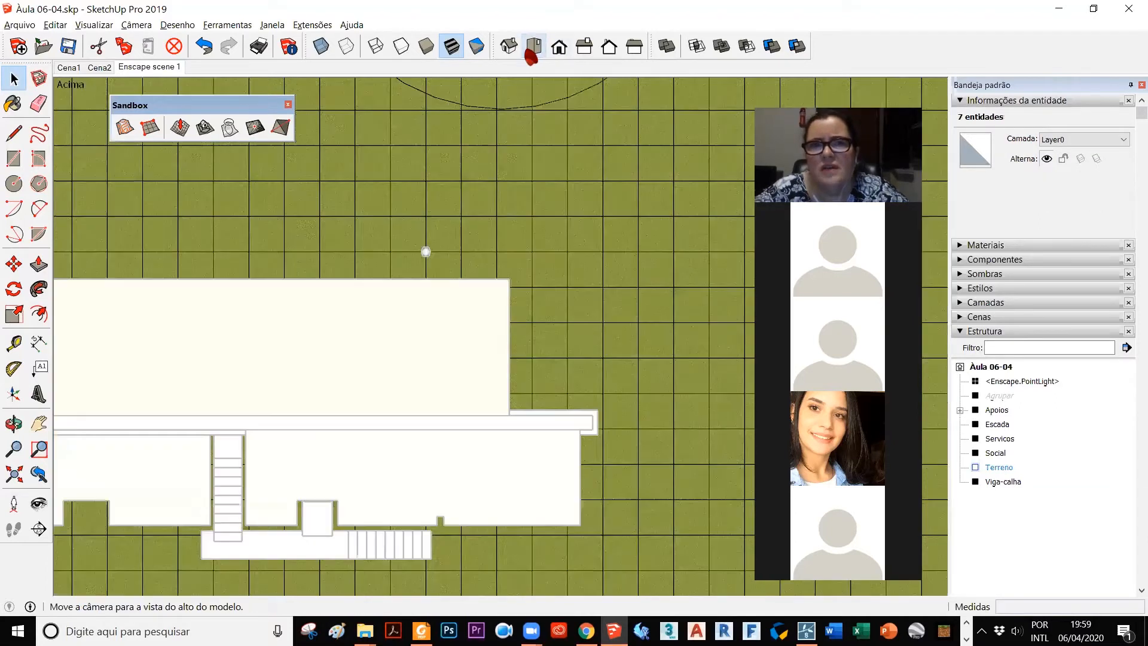
scroll(439, 366, down, 4)
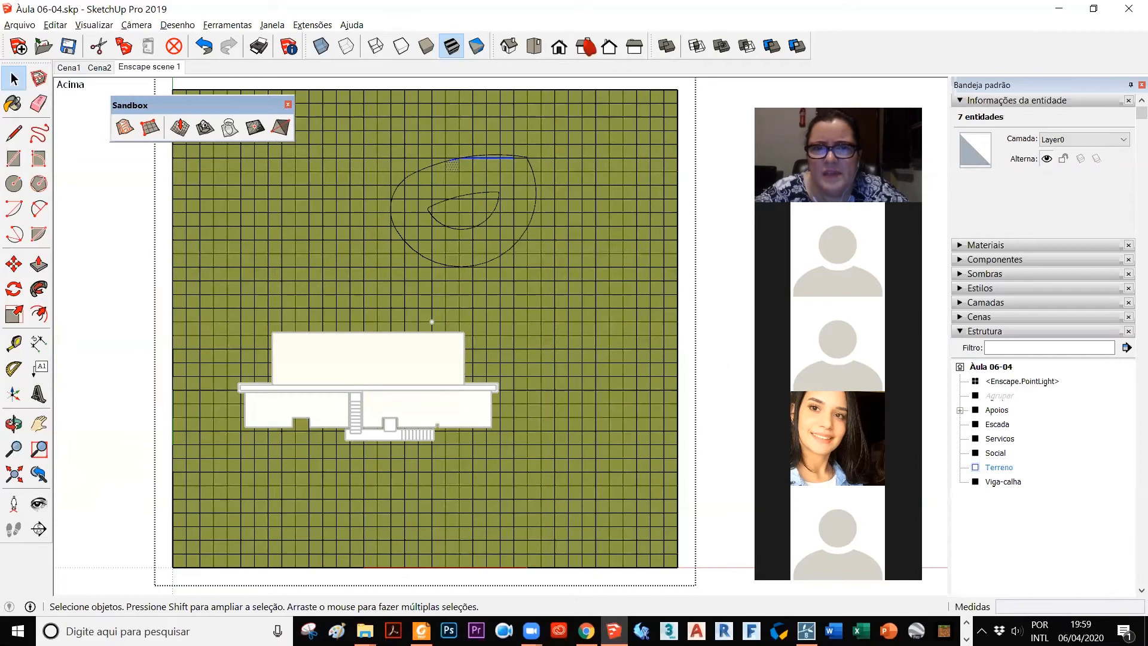
click(715, 150)
middle_drag(495, 208, 333, 67)
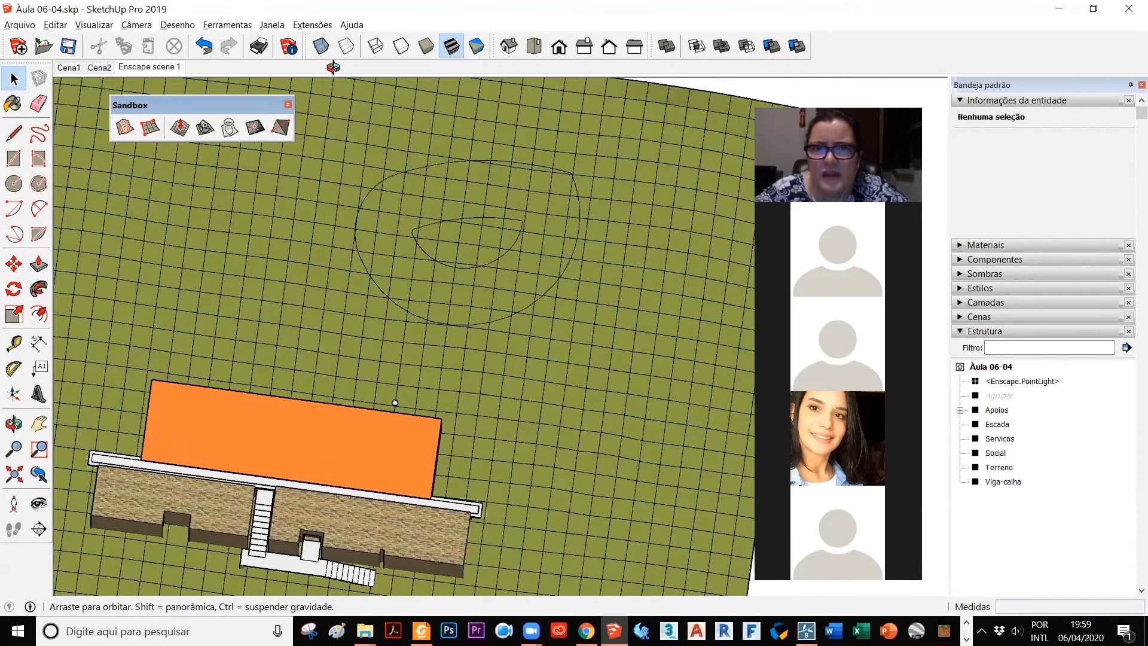
middle_drag(599, 335, 637, 284)
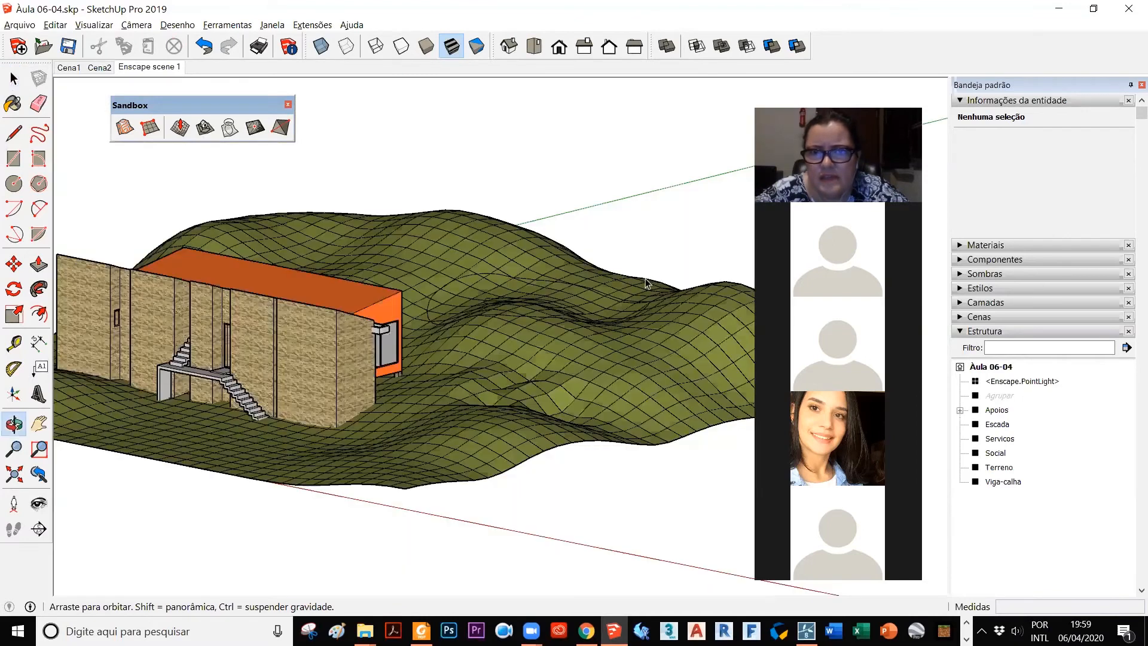
scroll(642, 291, up, 4)
scroll(614, 424, up, 2)
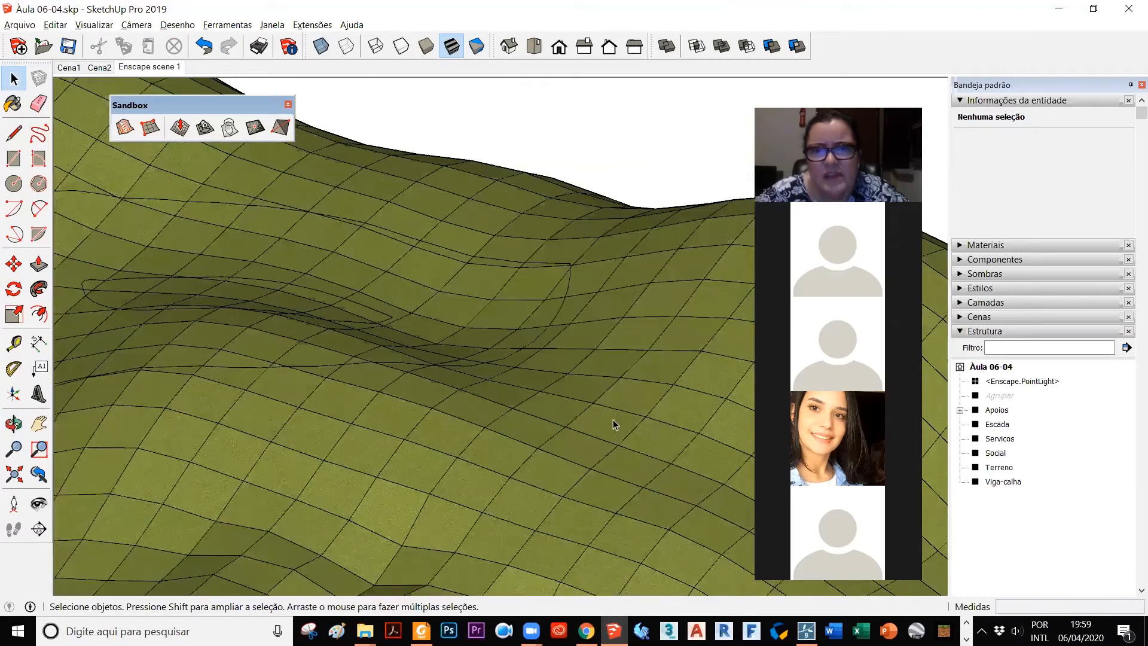
scroll(403, 367, down, 2)
scroll(334, 472, up, 1)
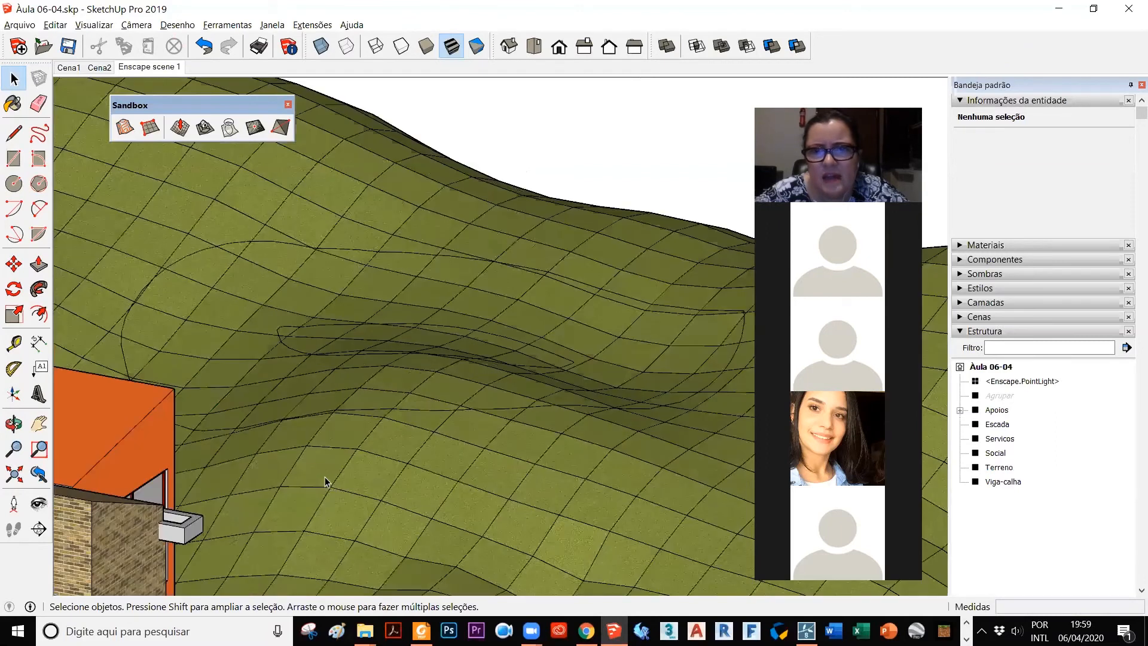
scroll(404, 472, up, 1)
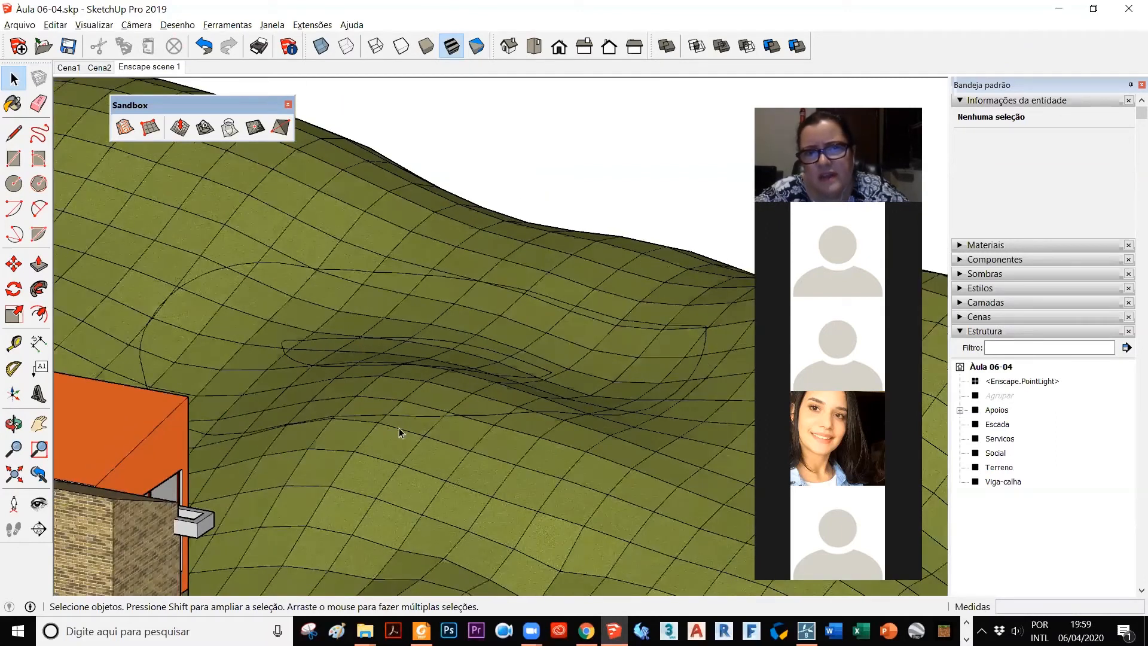
Step: Open the Terreno group for editing at the projected outlines
double_click(378, 405)
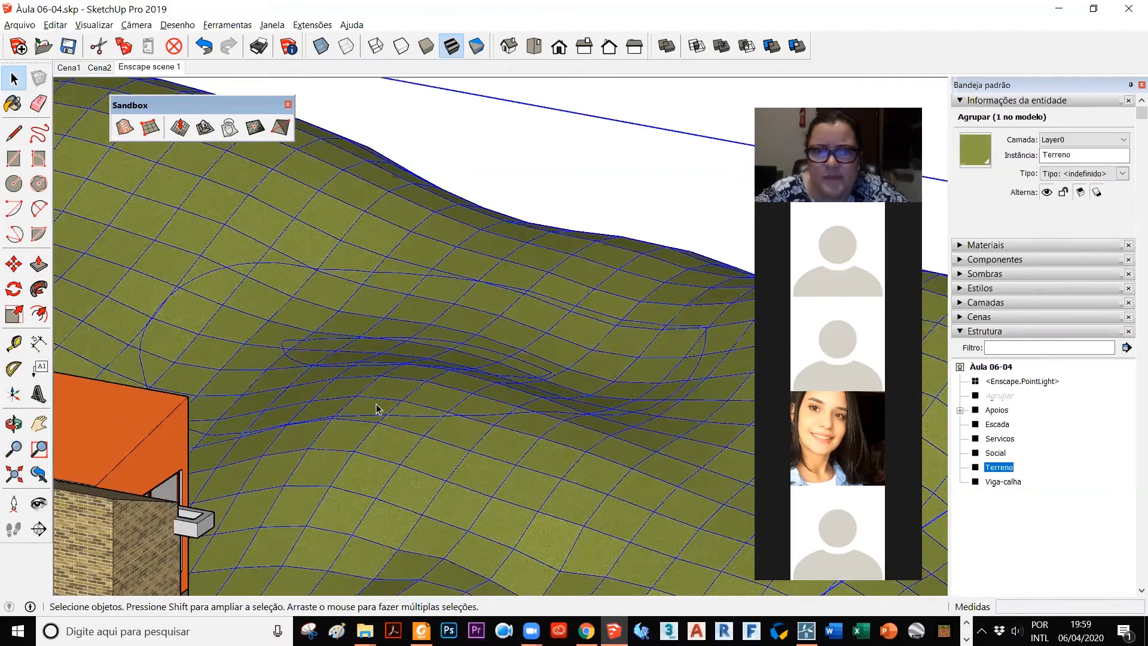
click(378, 406)
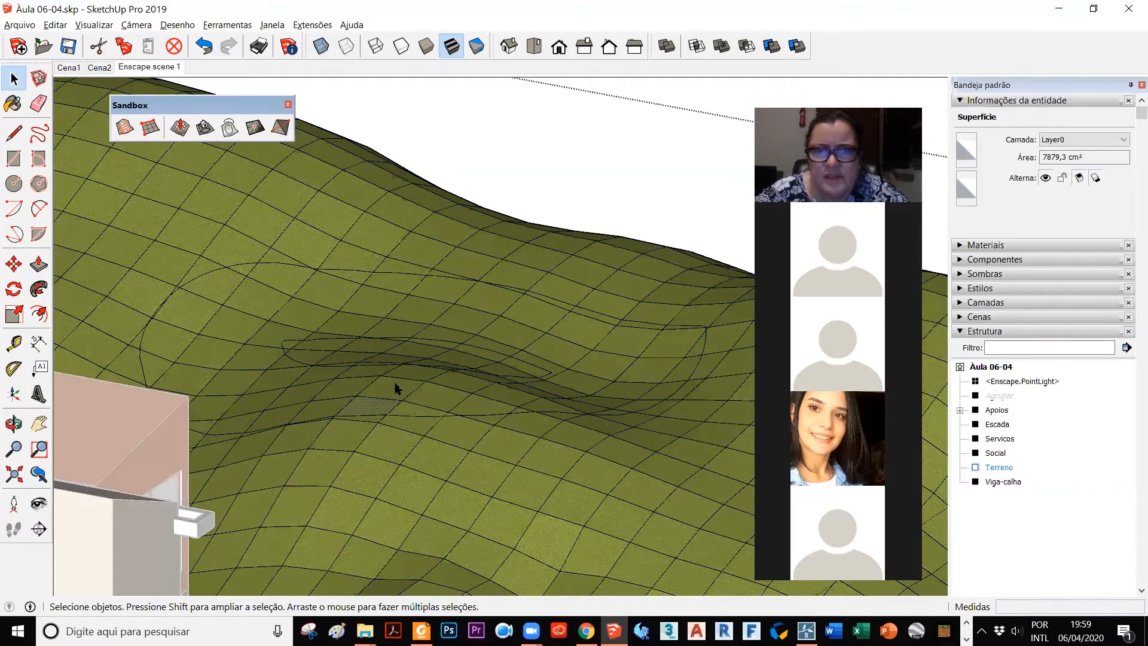
scroll(446, 319, down, 3)
scroll(436, 321, down, 4)
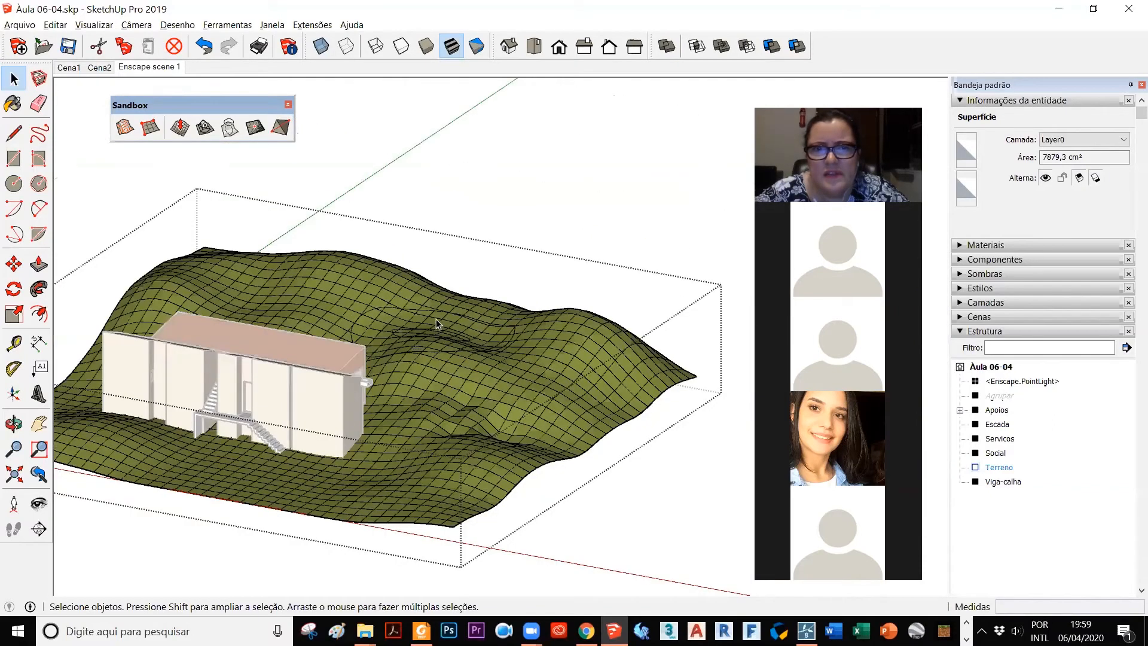
scroll(413, 346, up, 5)
middle_drag(413, 346, 447, 405)
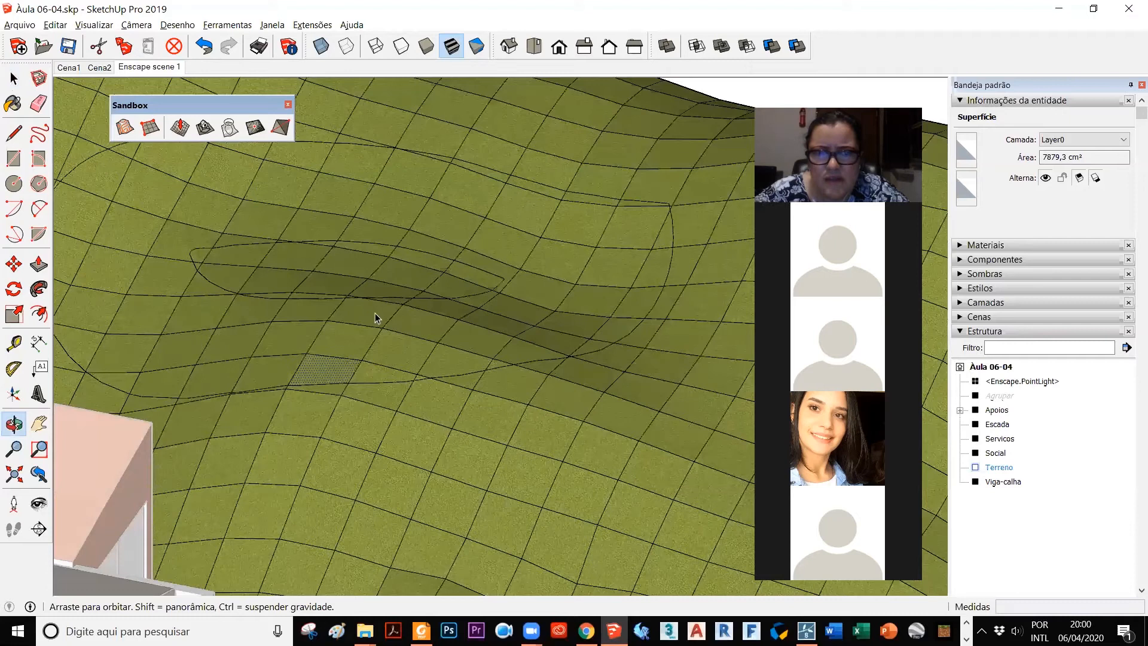
Step: Restart the selection with the mesh faces between the two outlines at both ends and along the far side from the house
drag(378, 316, 299, 360)
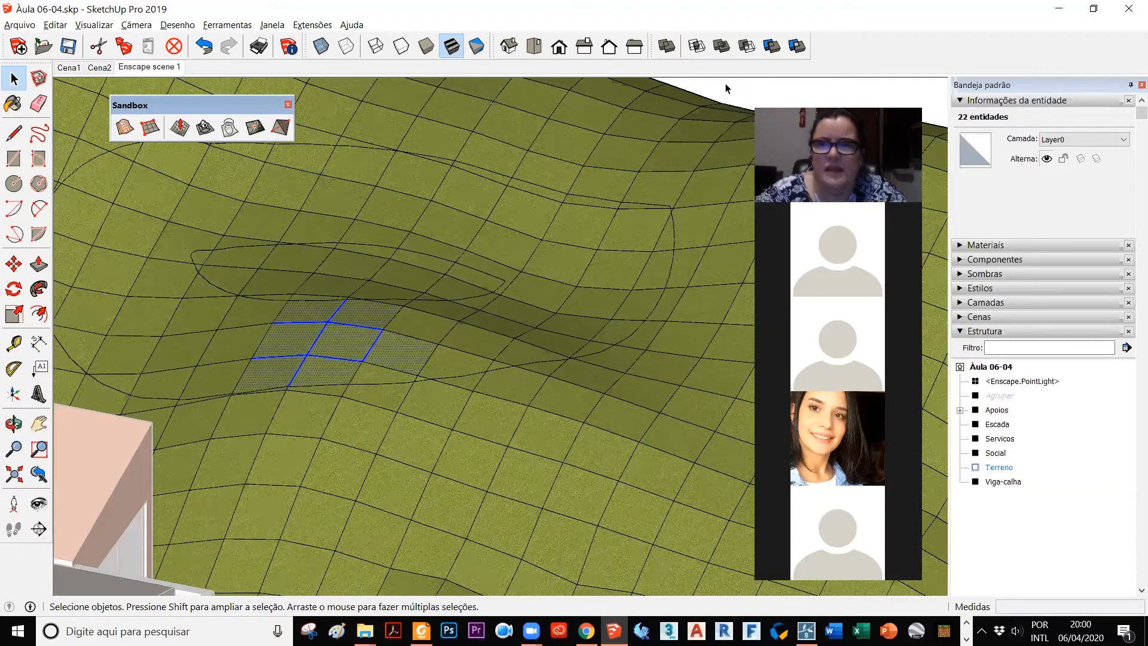
click(735, 95)
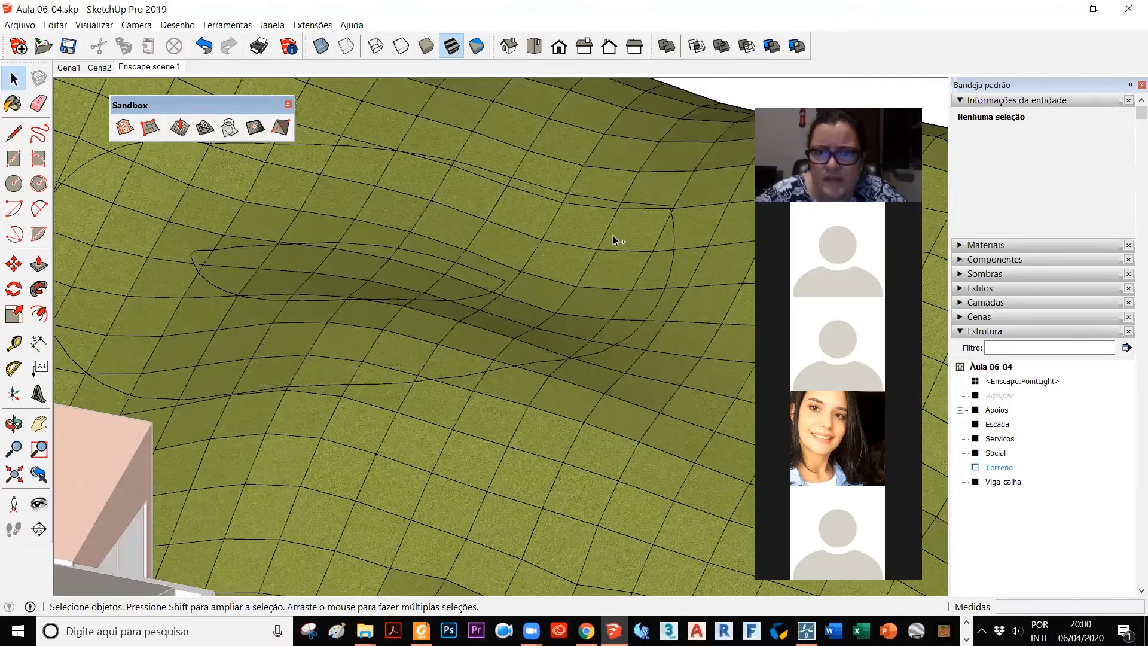
ctrl+drag(620, 231, 539, 306)
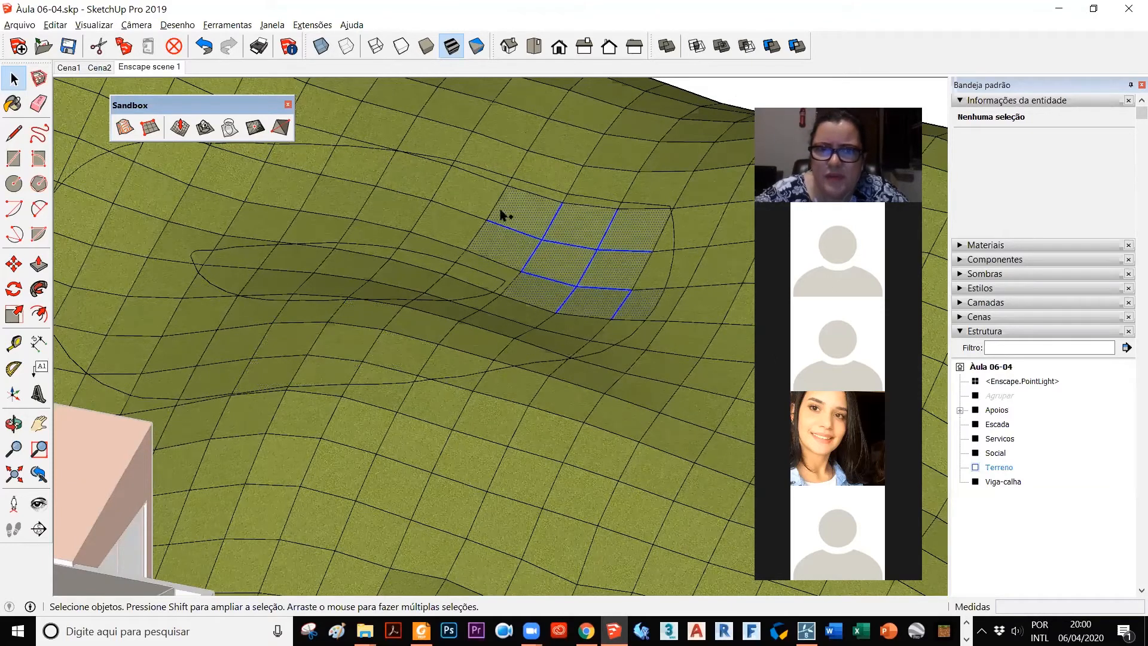
key(ctrl+t)
ctrl+drag(449, 207, 297, 208)
ctrl+drag(220, 169, 96, 362)
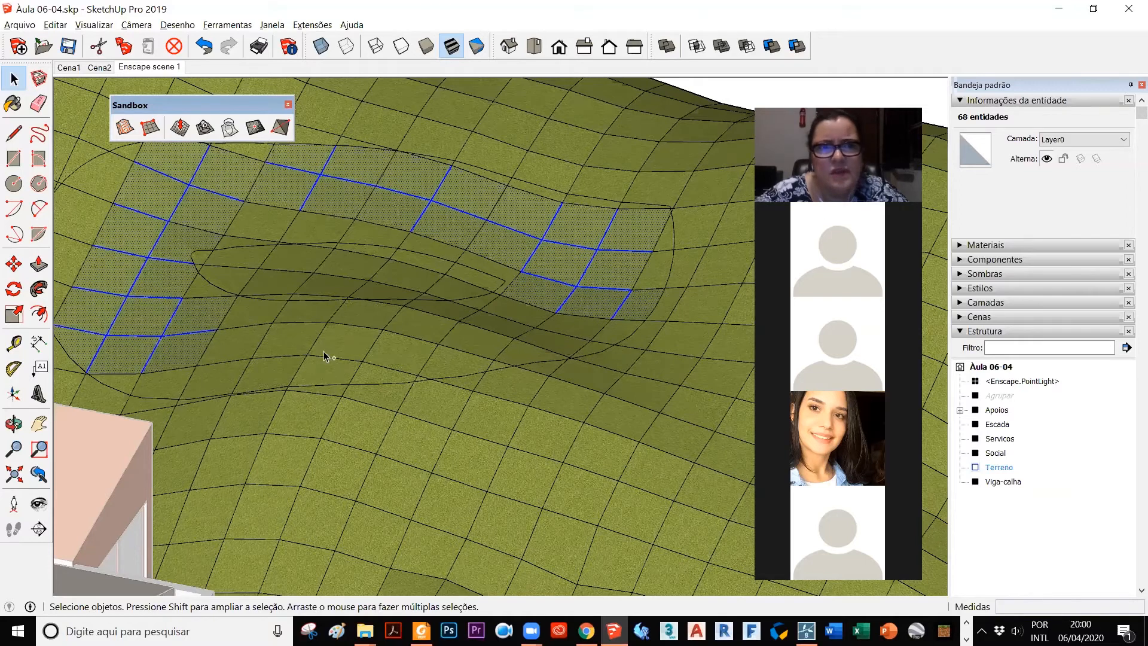
Step: Add the missed mesh faces at the rounded end nearest the house and along the ring's back edge to the selection
scroll(276, 210, down, 2)
ctrl+click(256, 238)
ctrl+double_click(250, 211)
ctrl+double_click(154, 229)
ctrl+click(184, 212)
ctrl+drag(143, 261, 129, 336)
Step: Extend the selection along the front band of mesh faces between the inner and outer outlines
ctrl+drag(356, 354, 225, 330)
ctrl+drag(300, 373, 175, 361)
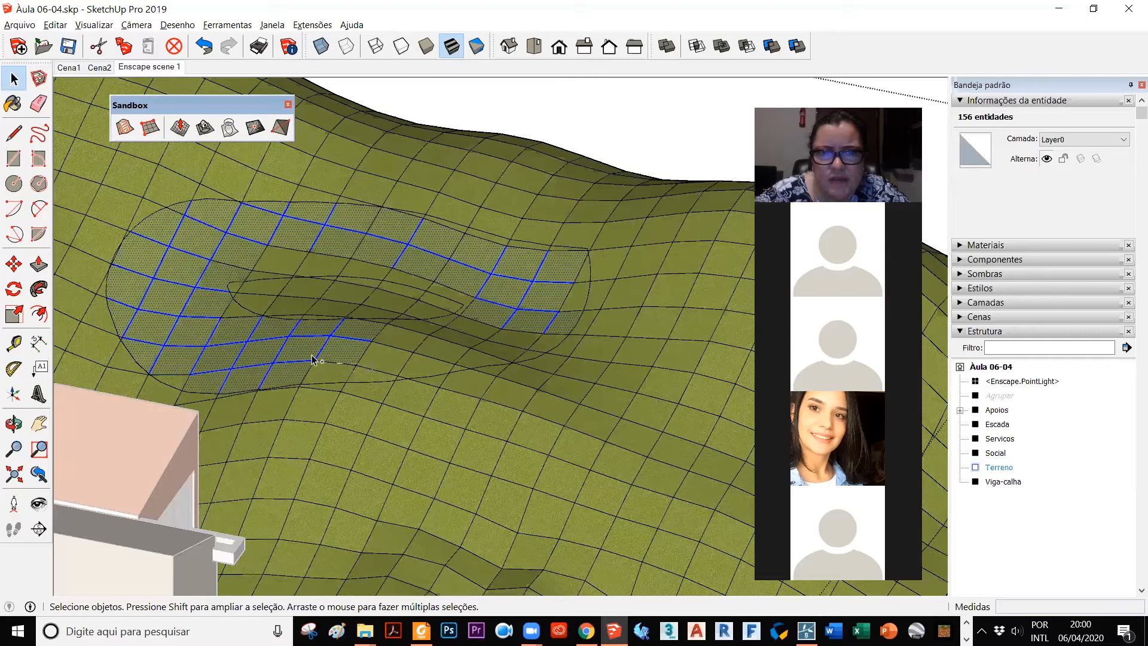
ctrl+drag(453, 331, 357, 371)
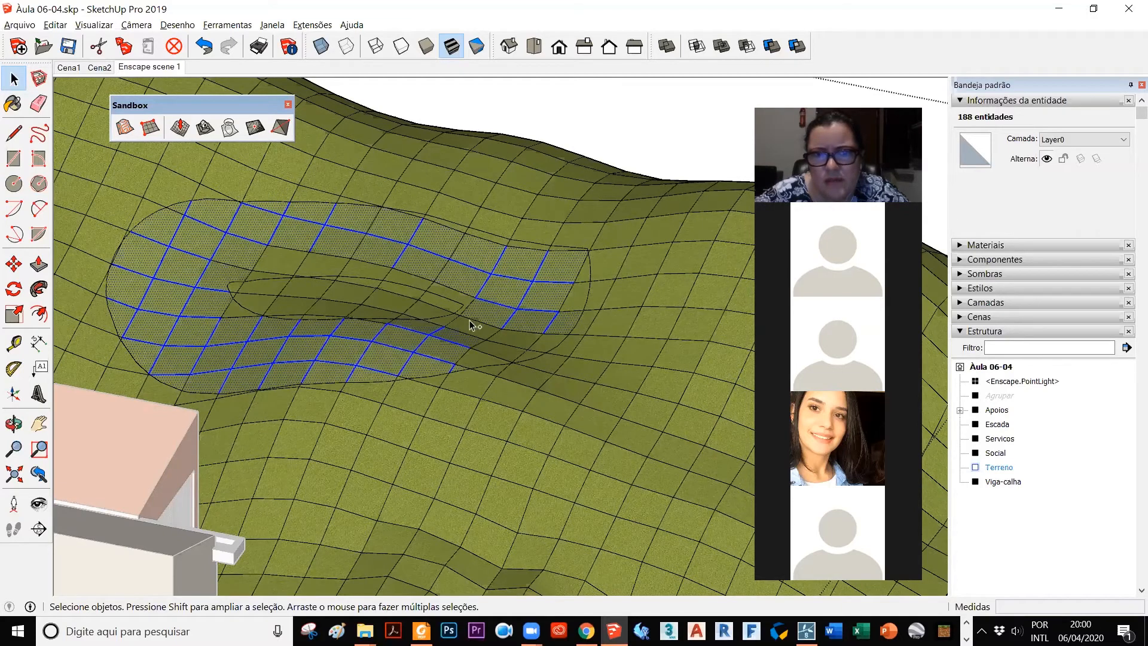
ctrl+drag(521, 340, 468, 358)
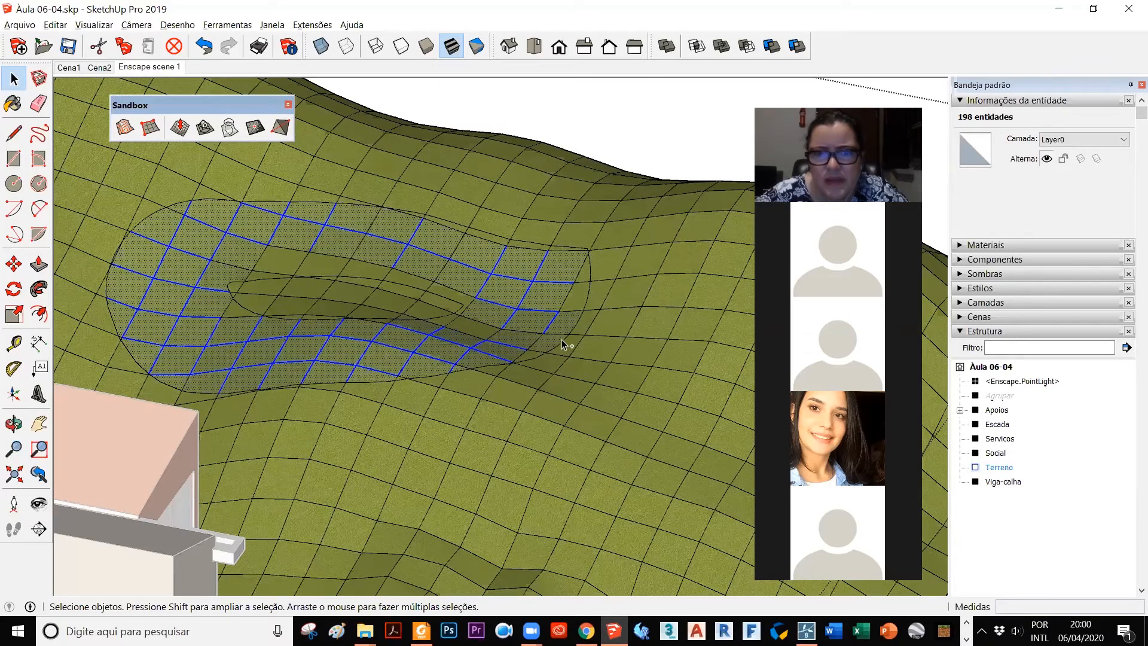
Step: Add the missed faces around the inner outline's pointed tip and the nearby outer edge to the selection
scroll(562, 345, up, 3)
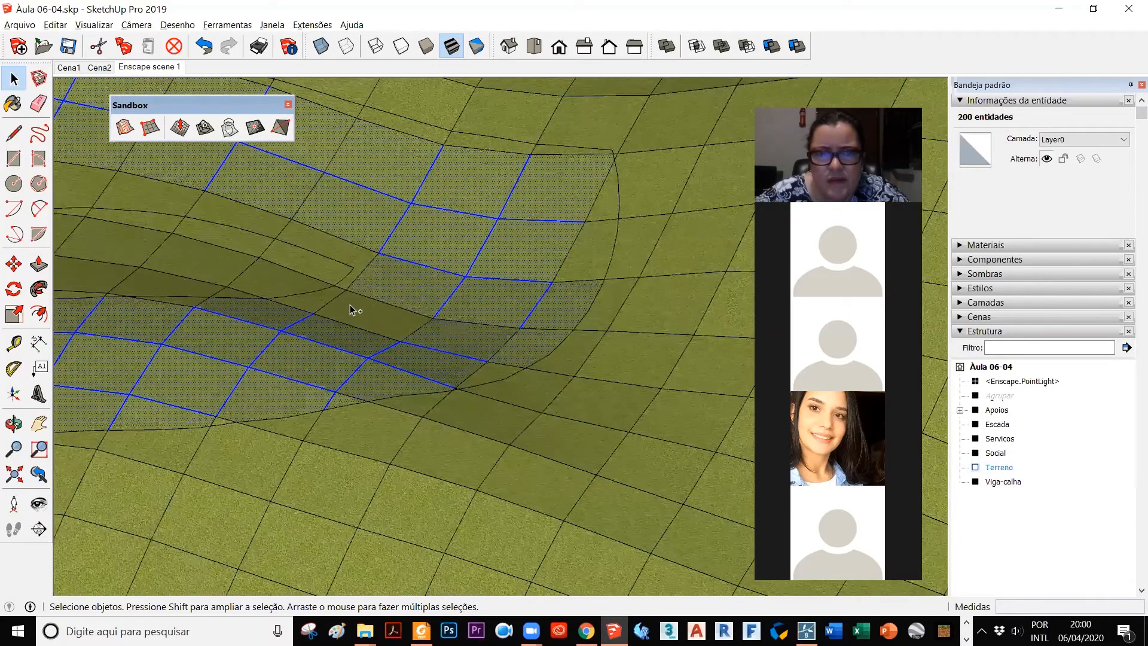
ctrl+click(368, 275)
ctrl+click(362, 241)
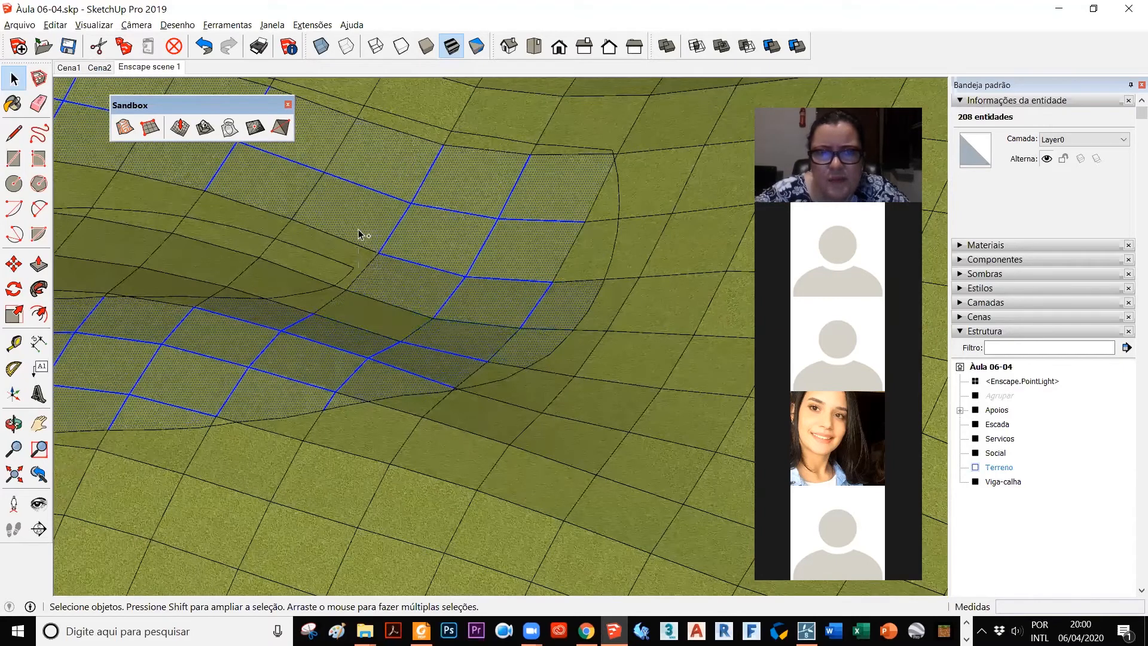
ctrl+drag(331, 314, 289, 307)
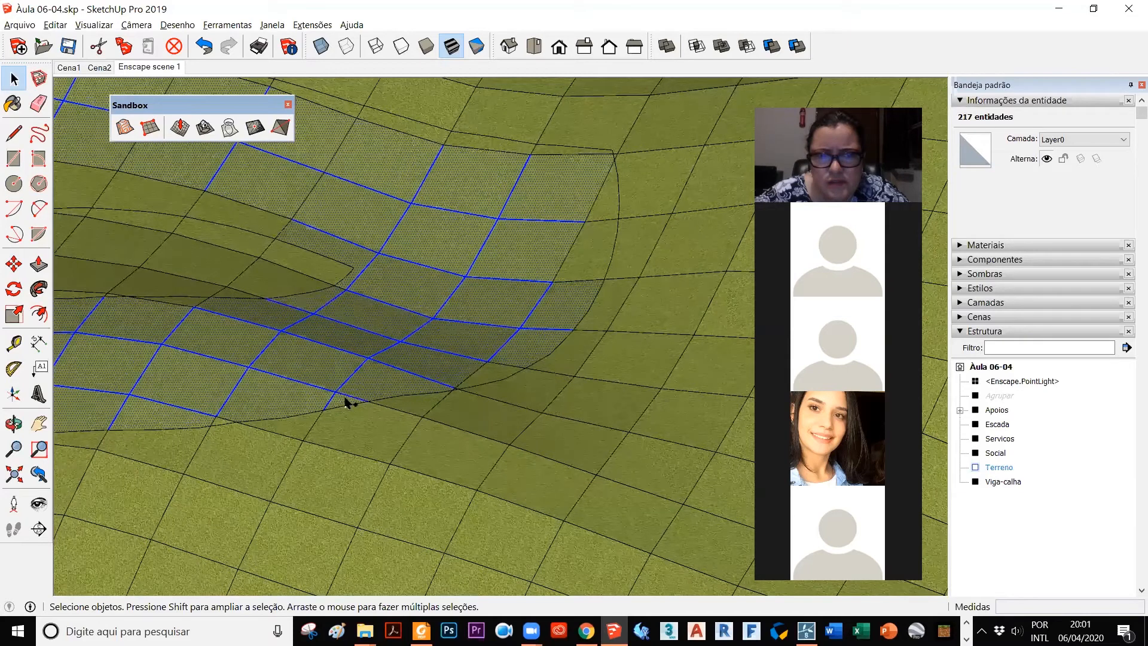
ctrl+click(475, 374)
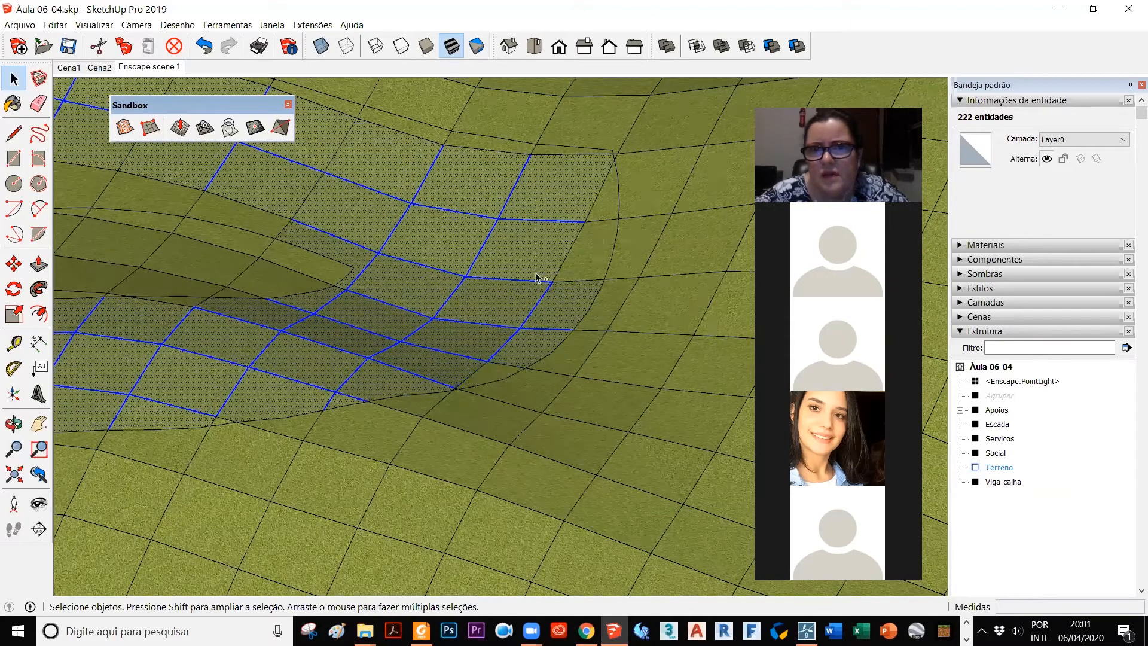
Step: Complete the ring selection with the remaining faces along the back of the inner outline and the outer edge
scroll(627, 321, down, 2)
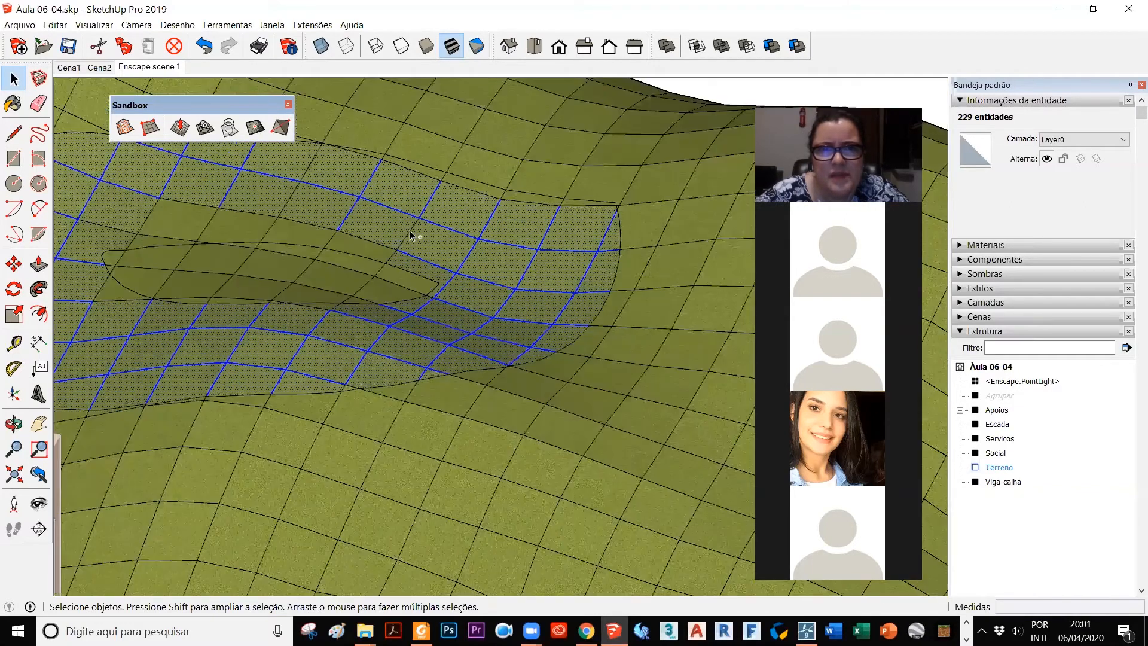
ctrl+double_click(385, 233)
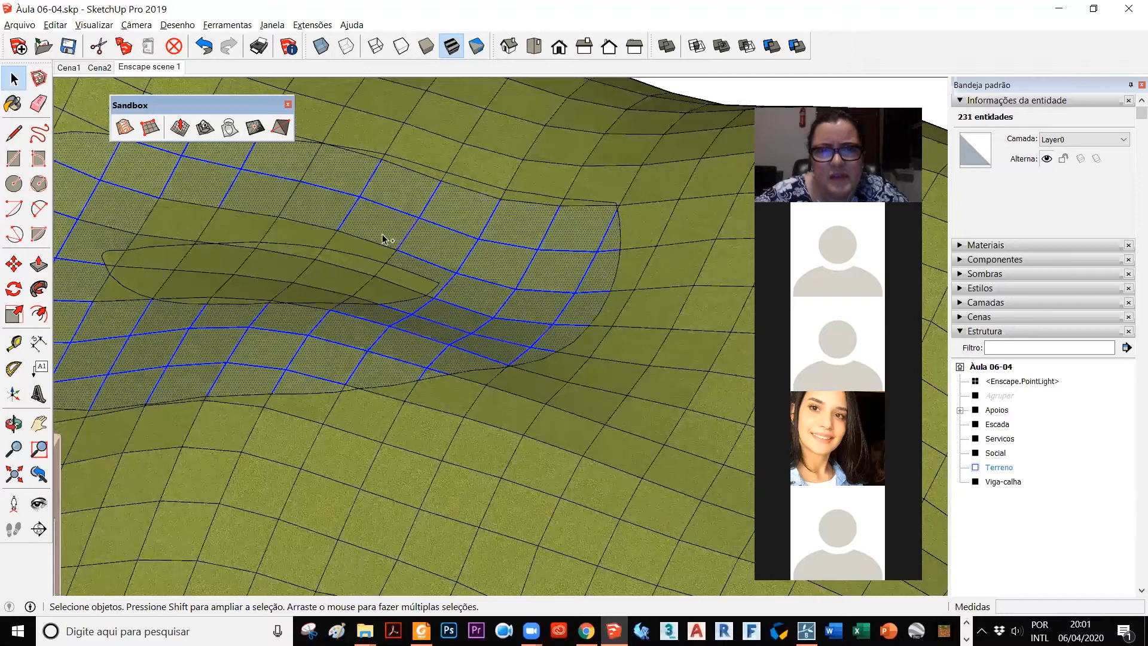
ctrl+double_click(147, 214)
ctrl+double_click(160, 229)
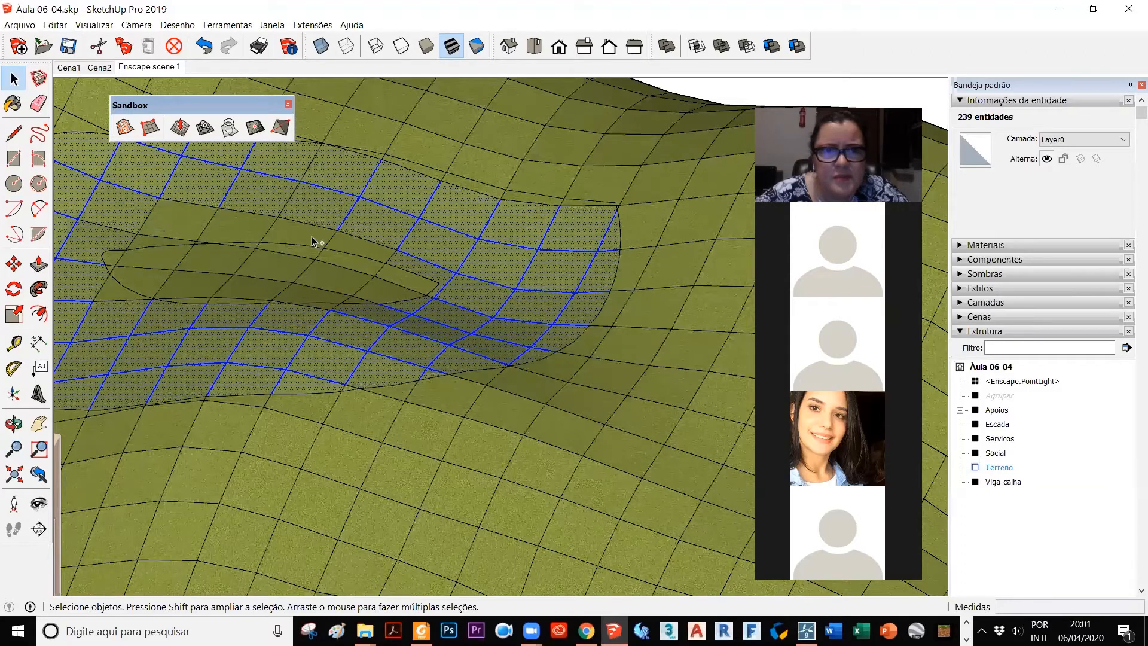
ctrl+double_click(340, 256)
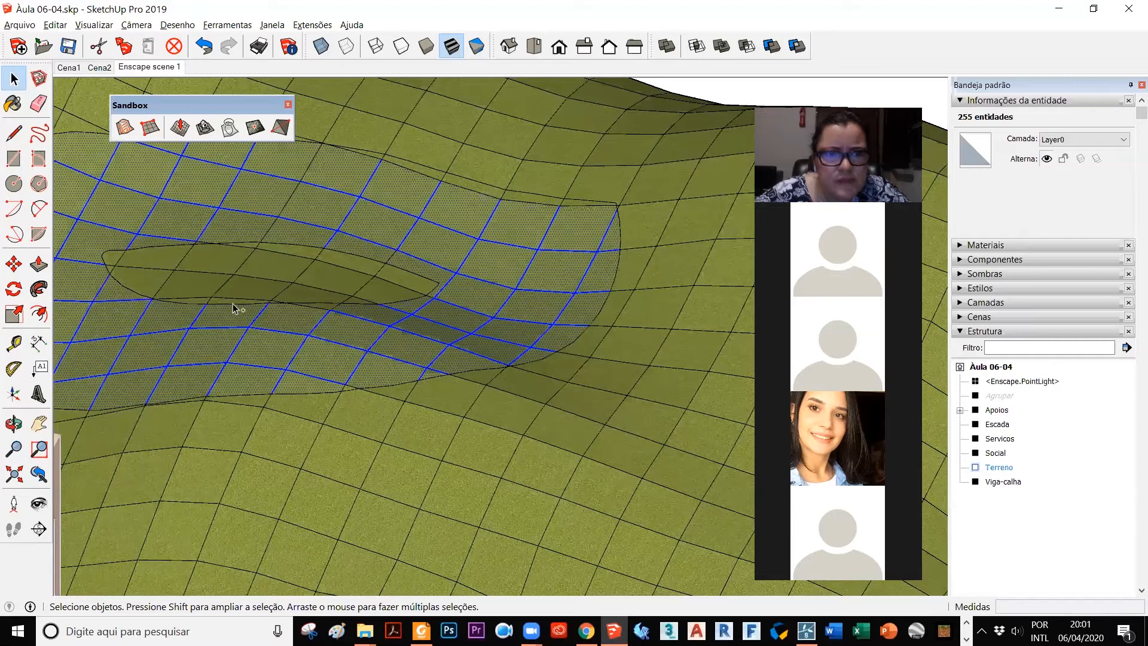
ctrl+double_click(596, 285)
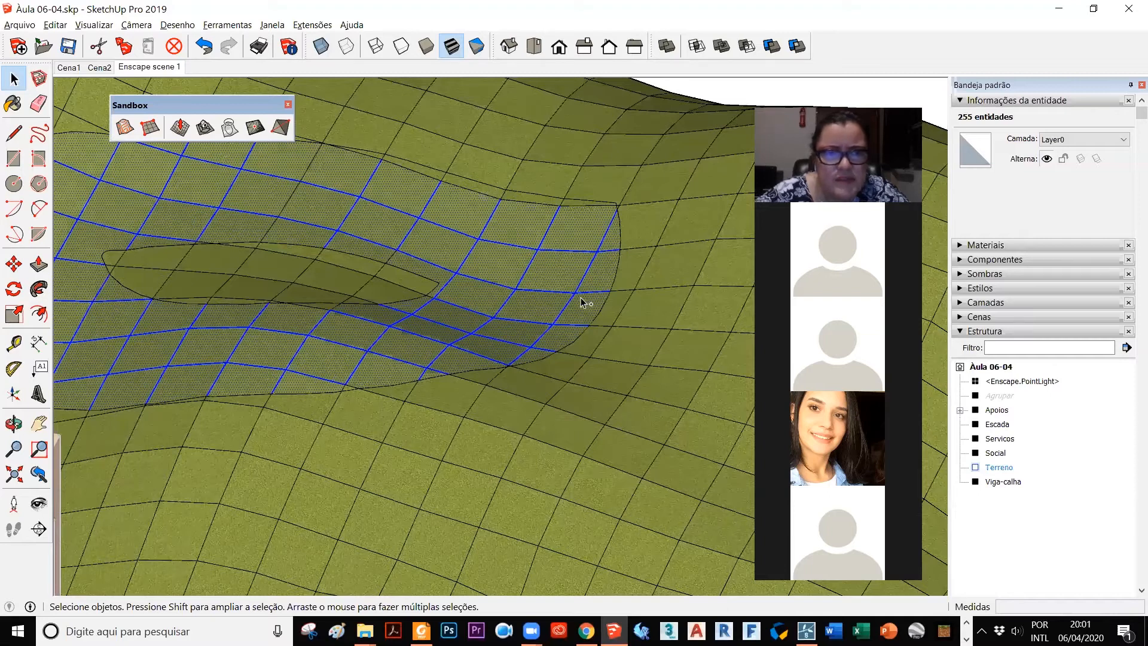
scroll(581, 292, down, 2)
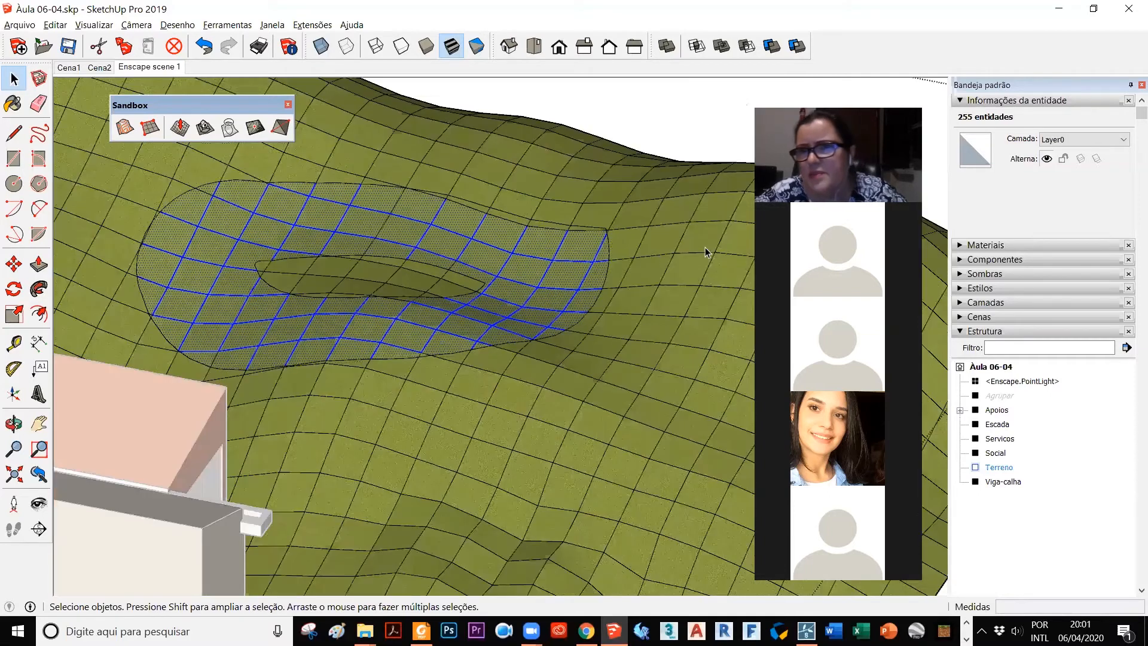
Step: Paint the selected ring of terrain faces with the gravel material Cobertura de cascalho, clear the selection and exit the Terreno group
click(962, 245)
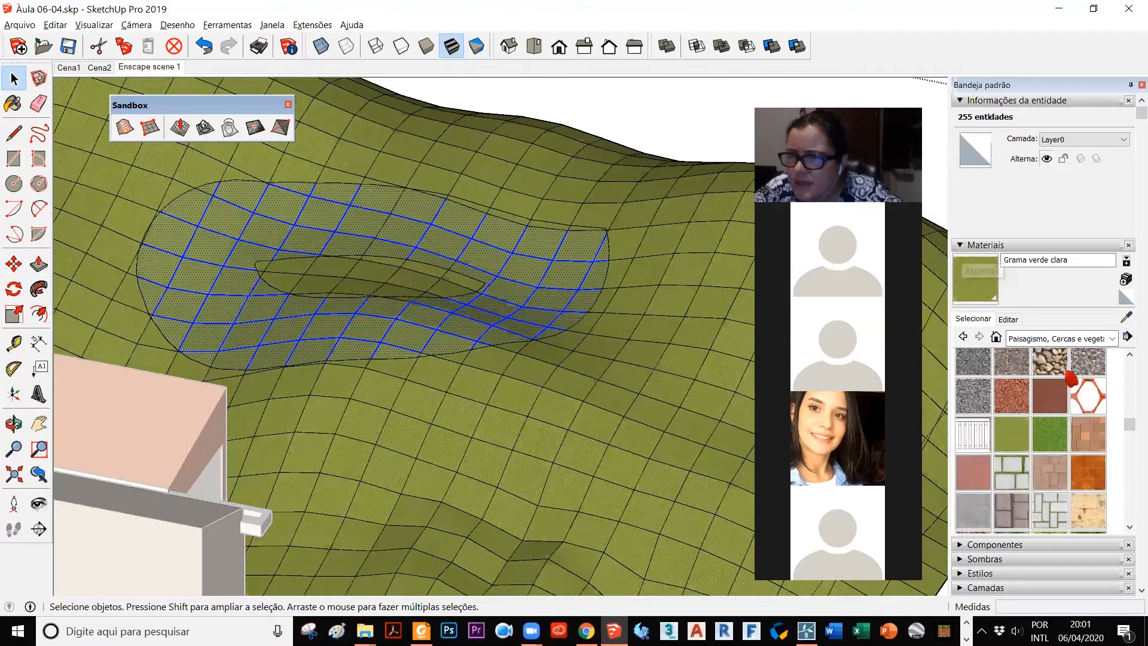
scroll(1058, 398, up, 2)
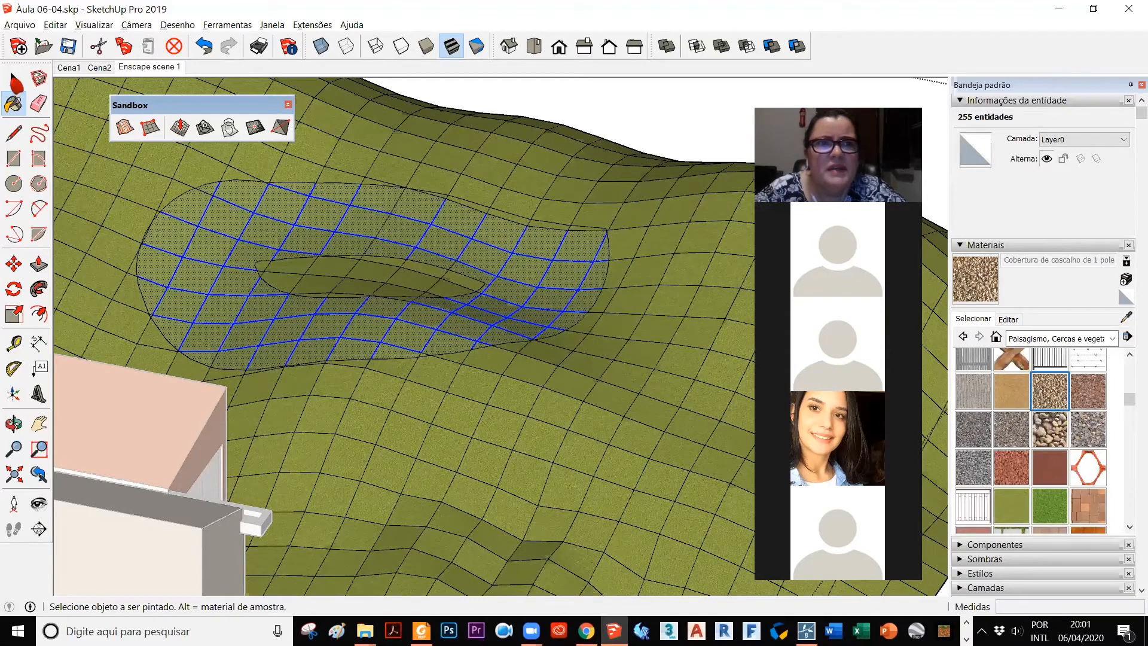
click(575, 131)
key(space)
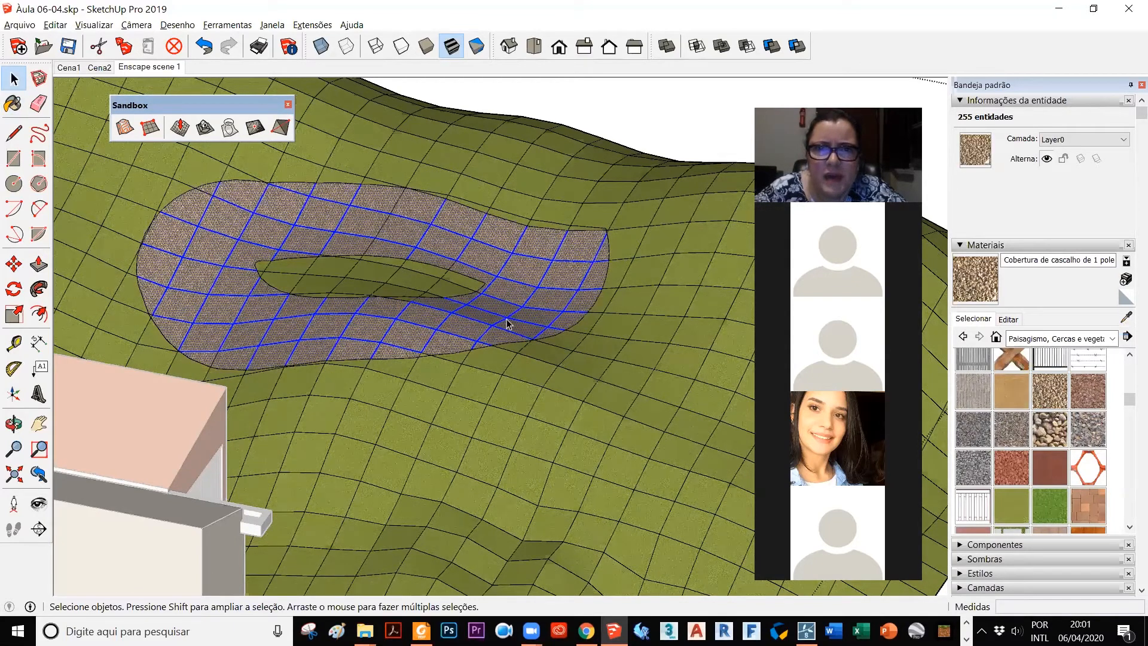
middle_drag(443, 396, 349, 389)
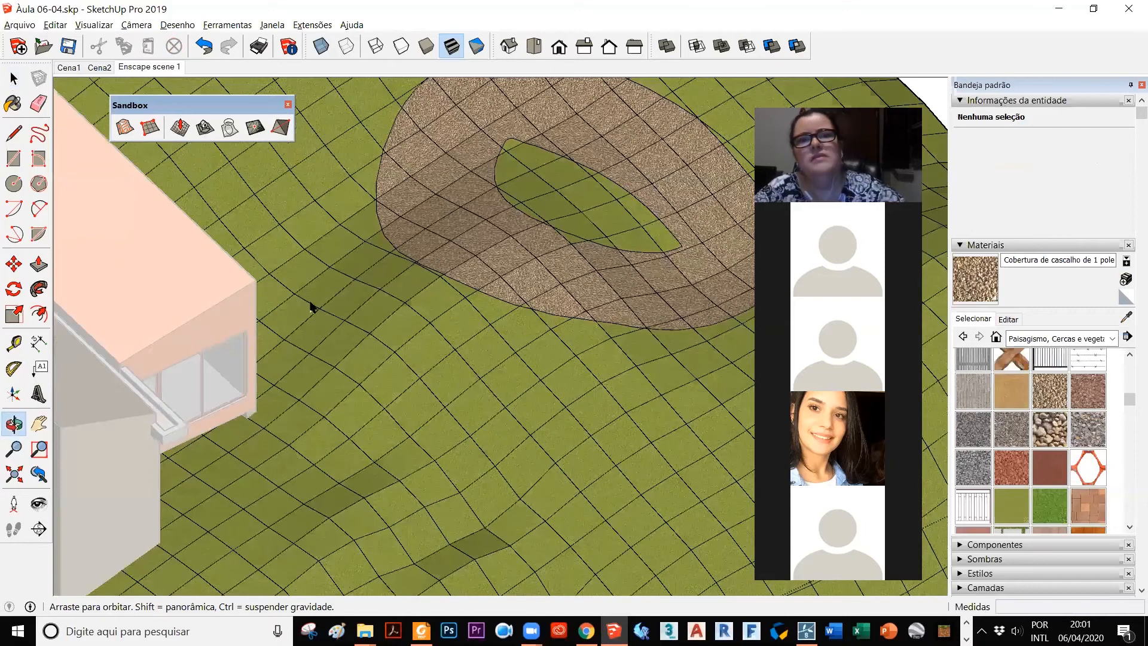
scroll(309, 304, down, 5)
middle_drag(491, 269, 446, 357)
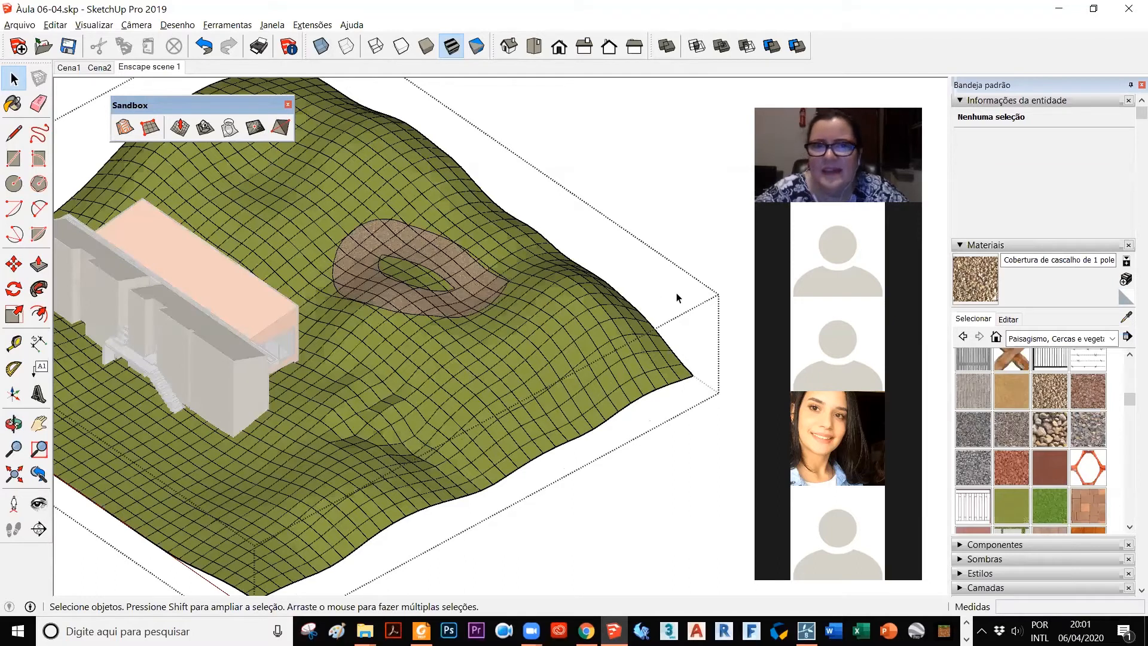
scroll(564, 361, down, 2)
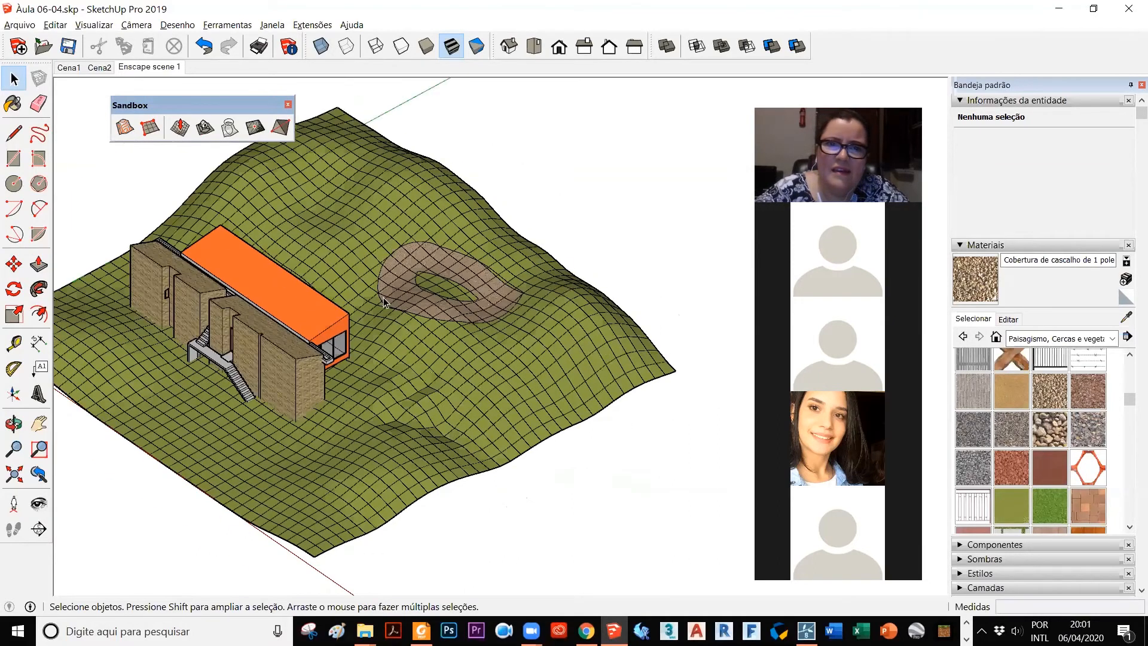
scroll(396, 317, up, 3)
scroll(382, 242, down, 2)
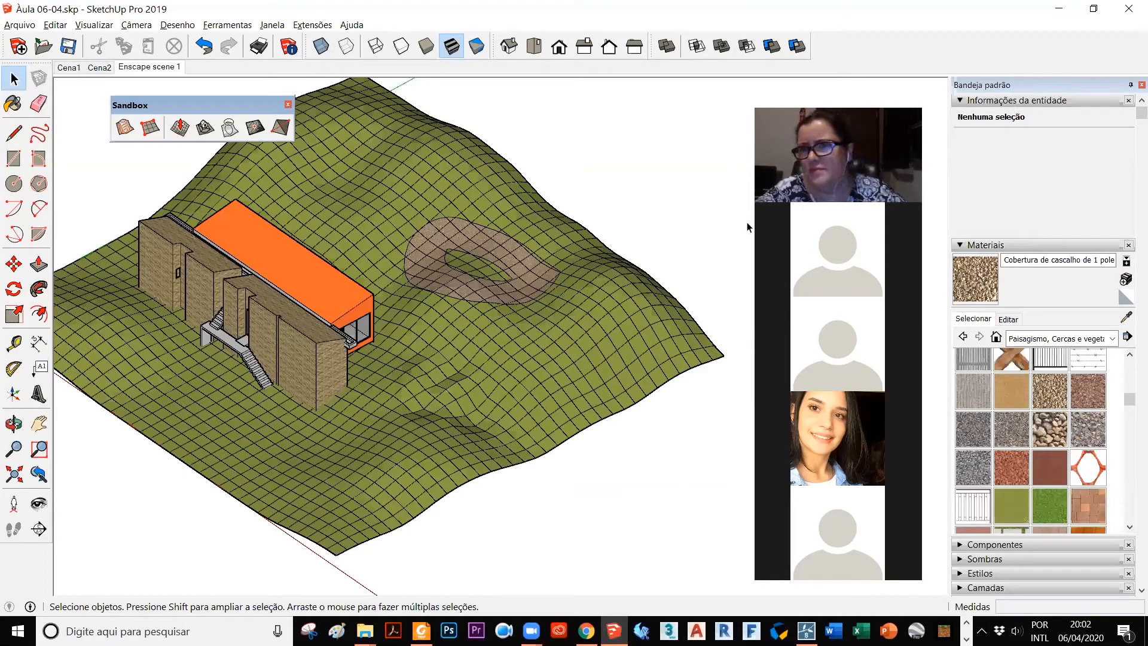
Step: Turn the style's edges and profiles off to preview the terrain without mesh lines, and turn both back on
click(960, 245)
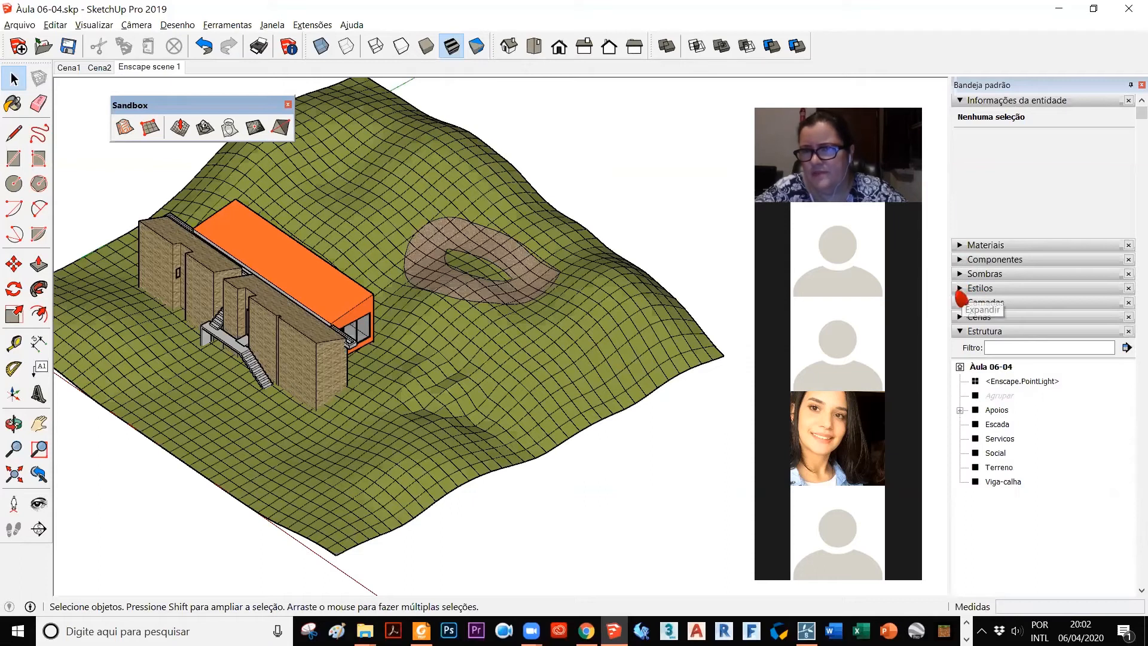
click(960, 292)
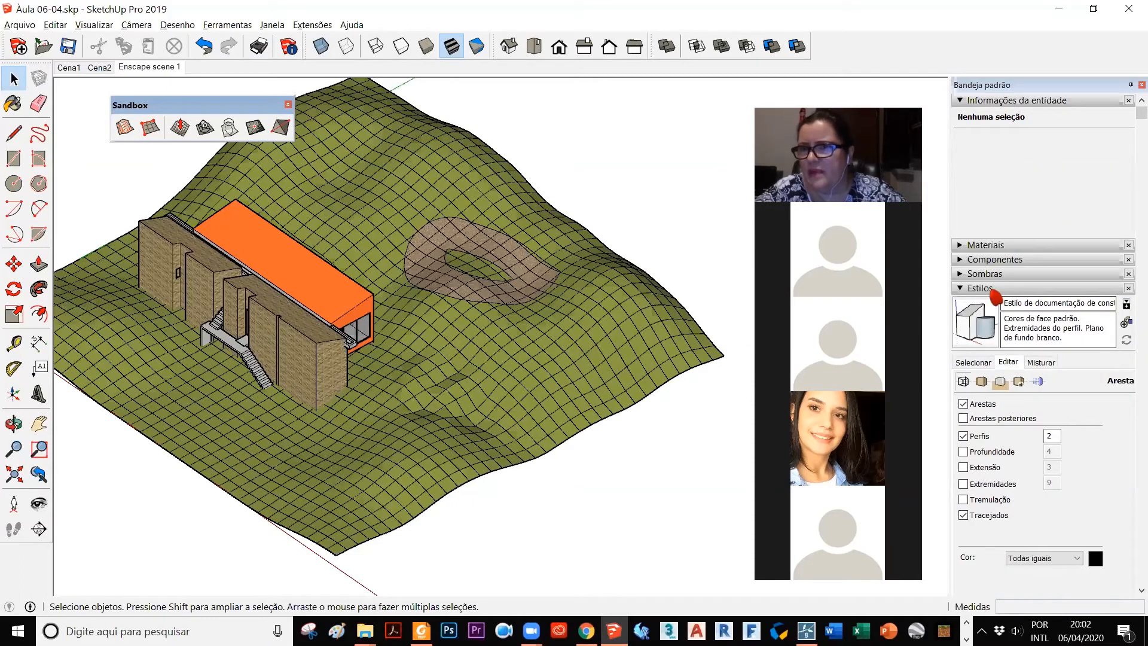
click(963, 403)
click(976, 436)
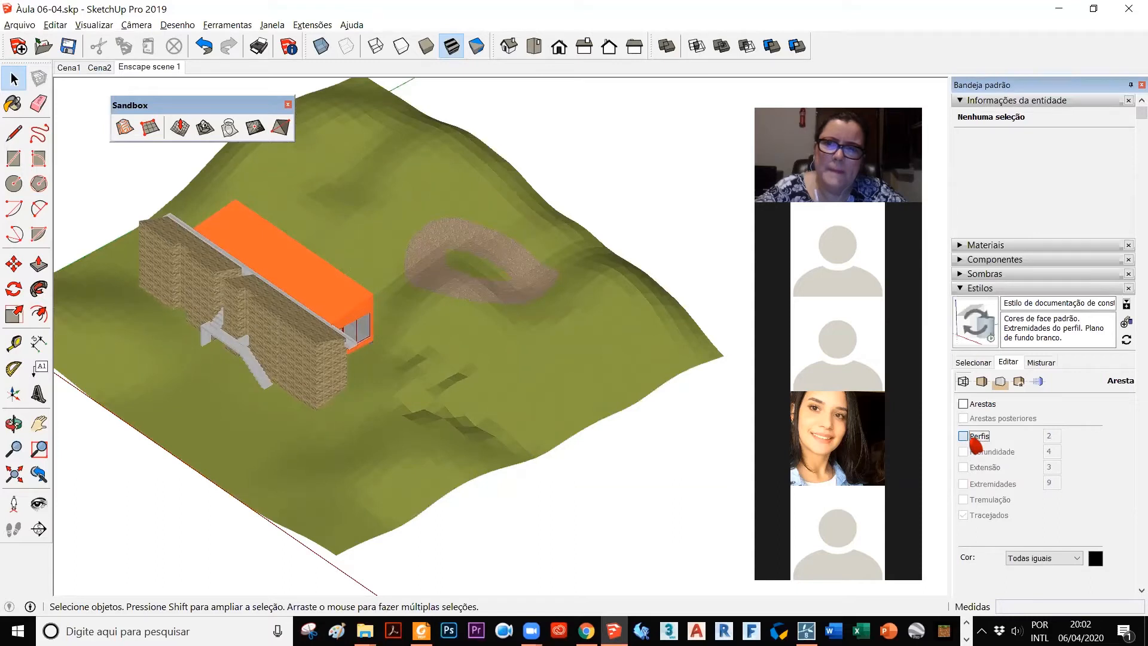
click(976, 440)
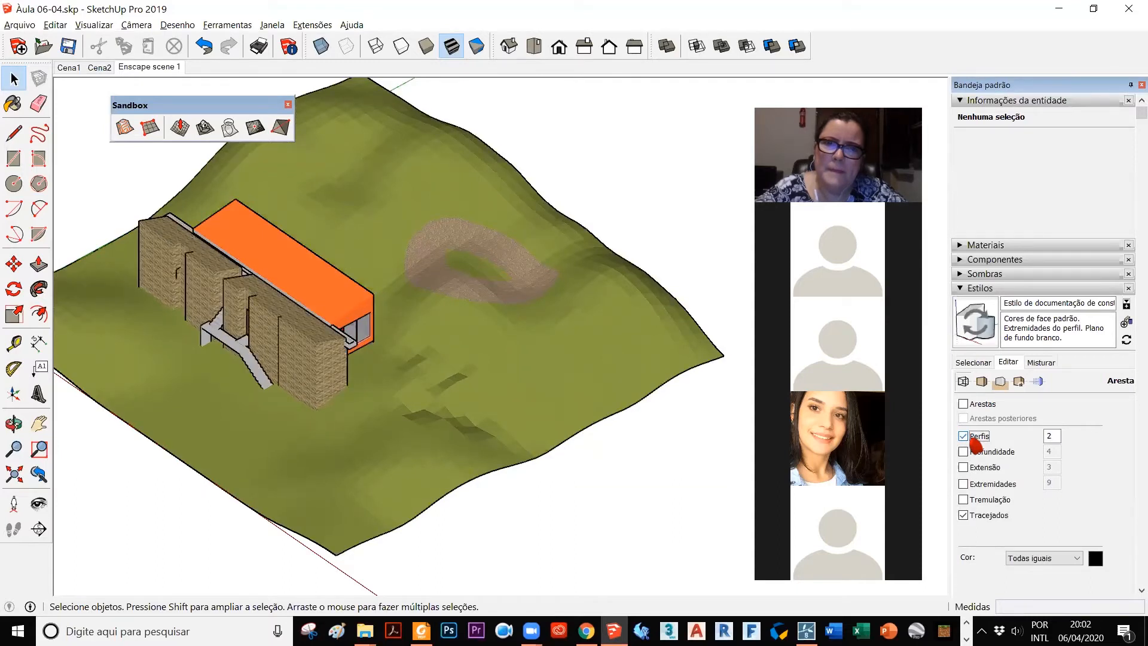
click(964, 404)
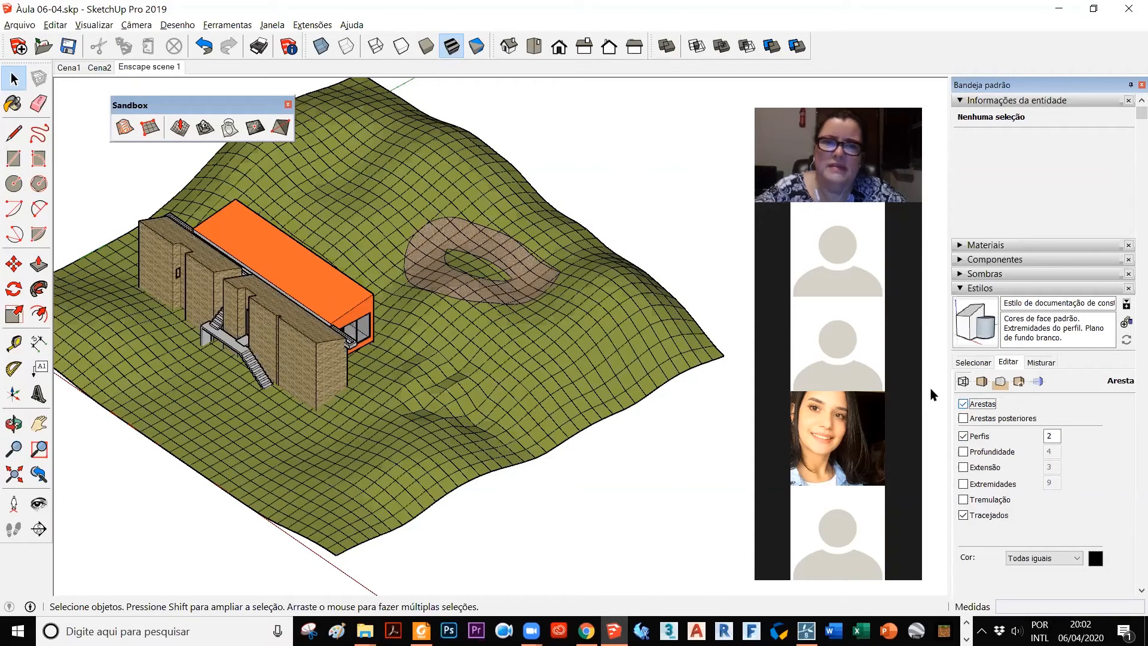
Step: Open the Terreno group and try to raise the mesh at the gravel ring's end nearest the house with Smoove
scroll(418, 250, up, 4)
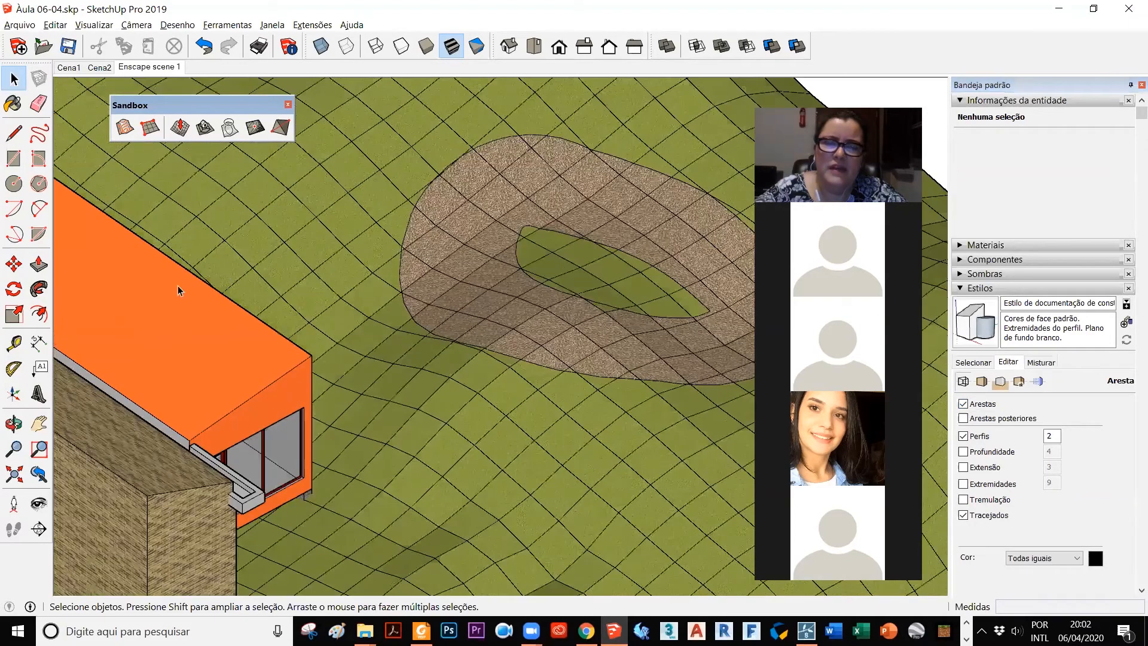
scroll(353, 241, down, 2)
double_click(345, 236)
click(345, 236)
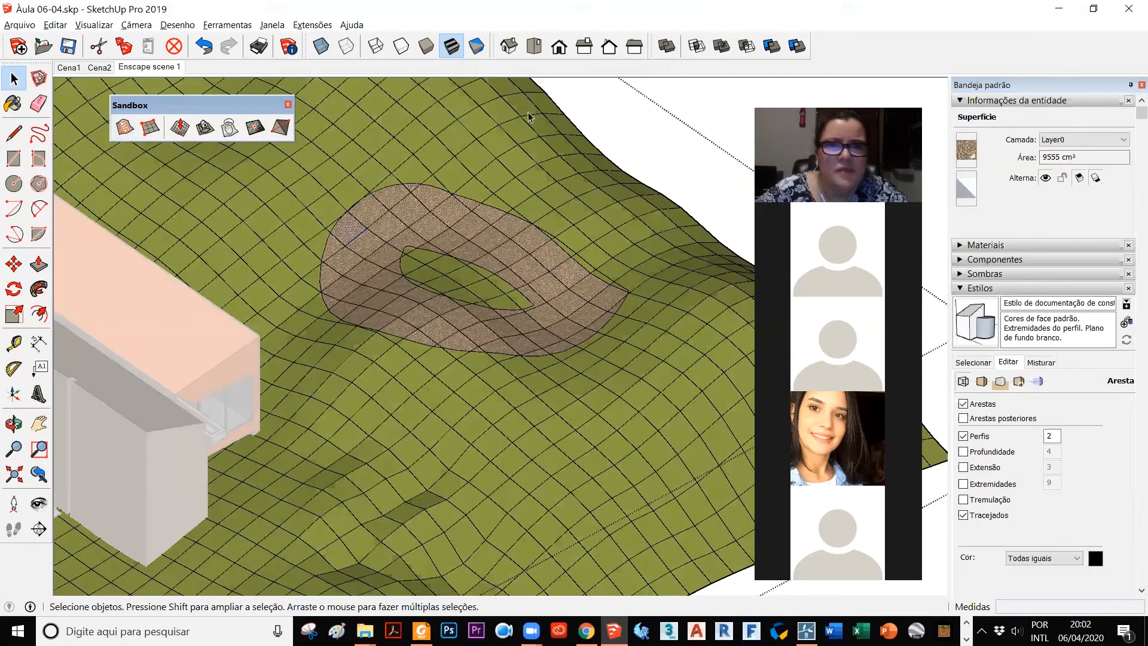
click(590, 95)
click(150, 127)
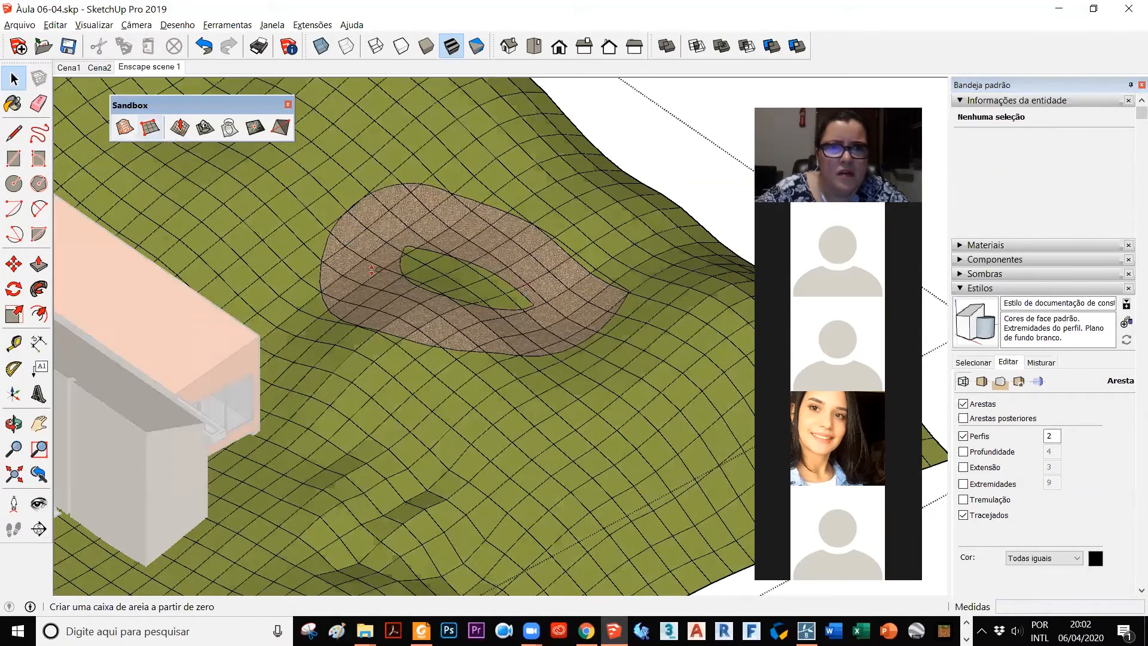
click(321, 194)
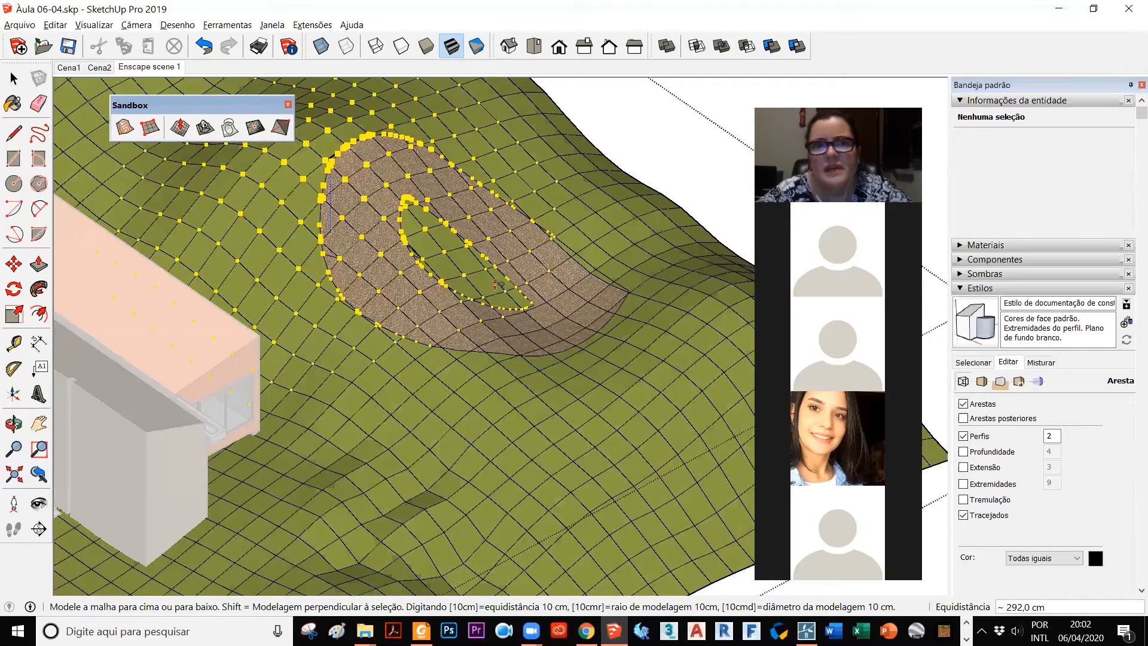
click(405, 204)
click(409, 208)
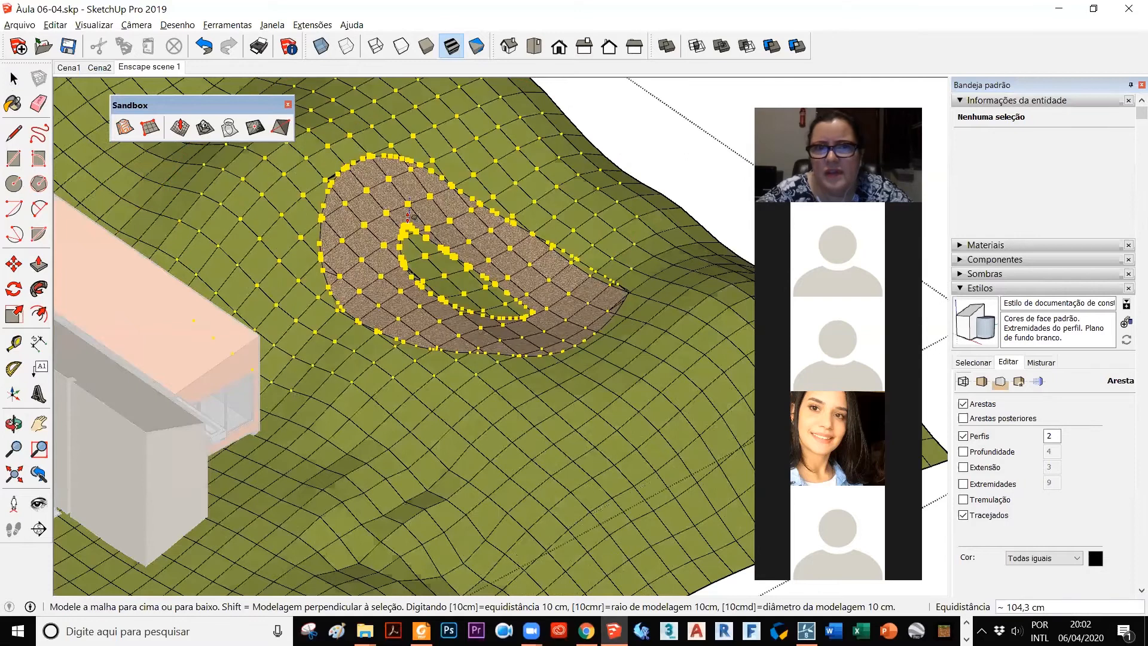
Step: Try to raise the terrain mesh along the back of the gravel ring with further Smoove edits
click(498, 213)
click(506, 214)
click(503, 174)
click(501, 226)
click(427, 229)
scroll(425, 229, down, 2)
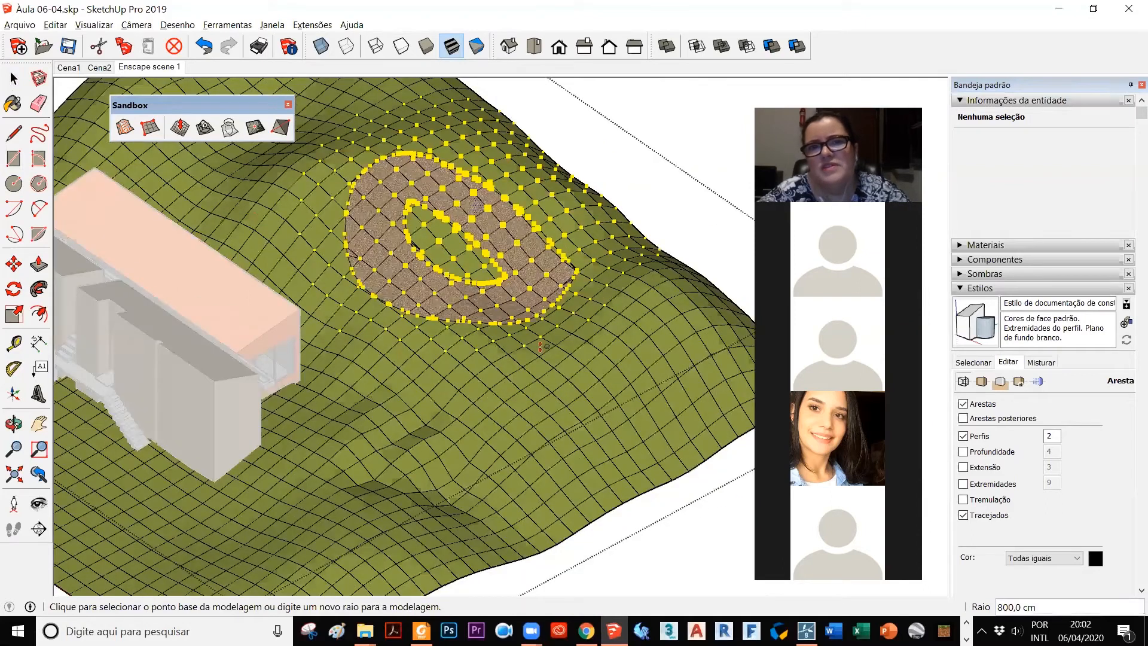
Step: Examine the mesh edges and faces along the gravel ring's inner and outer outlines up close
click(14, 80)
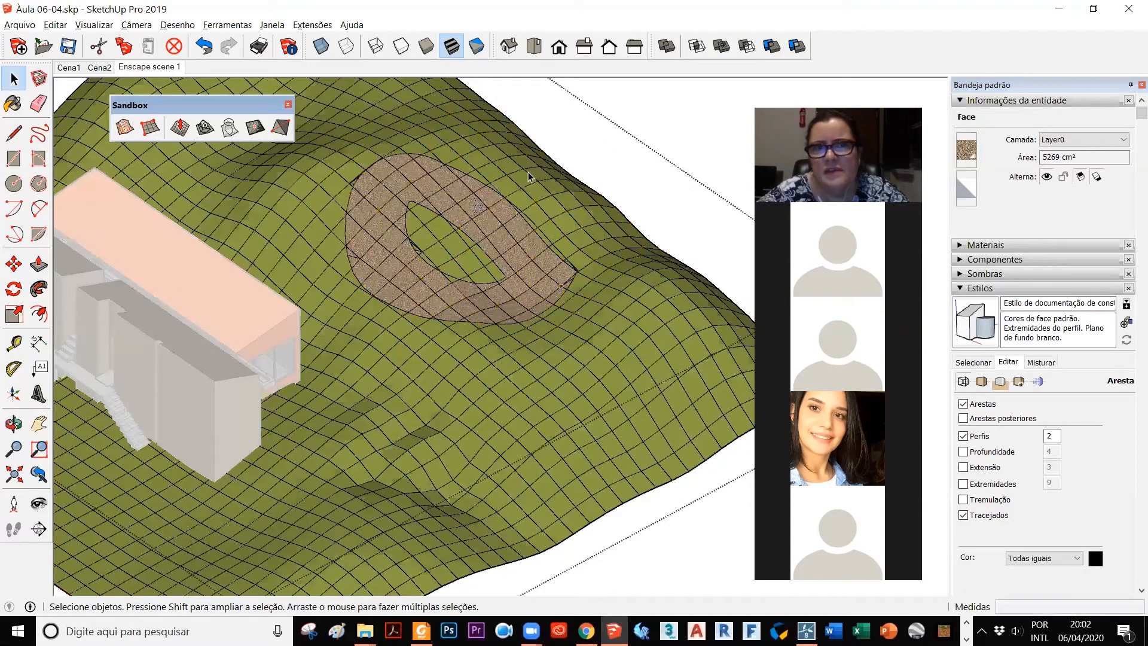
scroll(379, 248, up, 5)
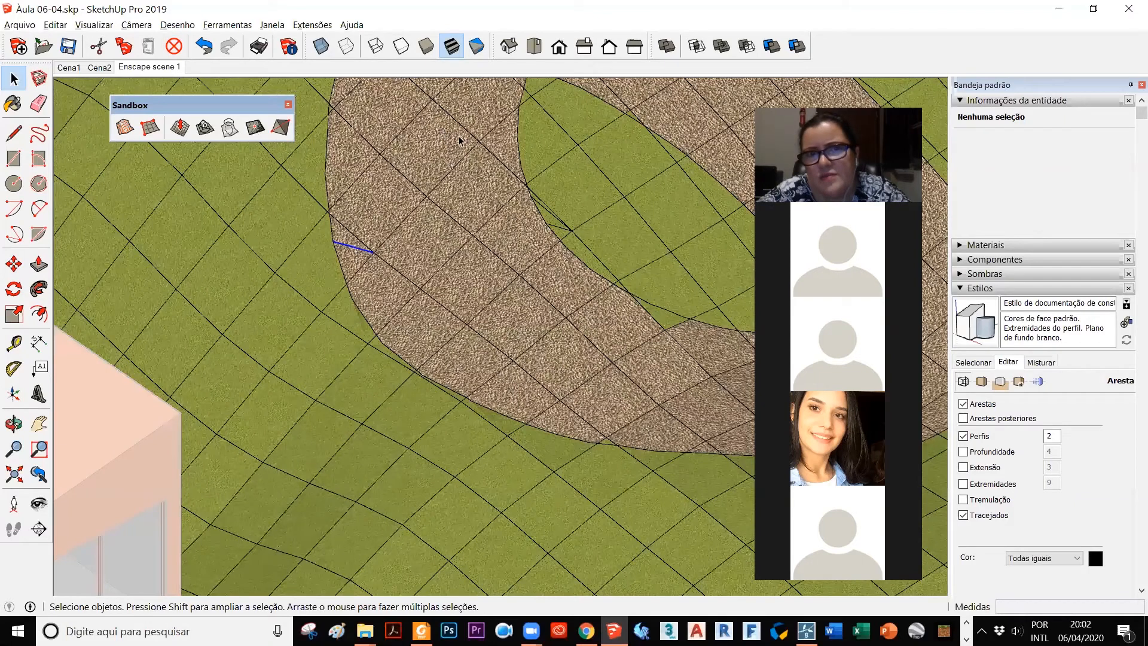
scroll(569, 225, up, 5)
click(508, 184)
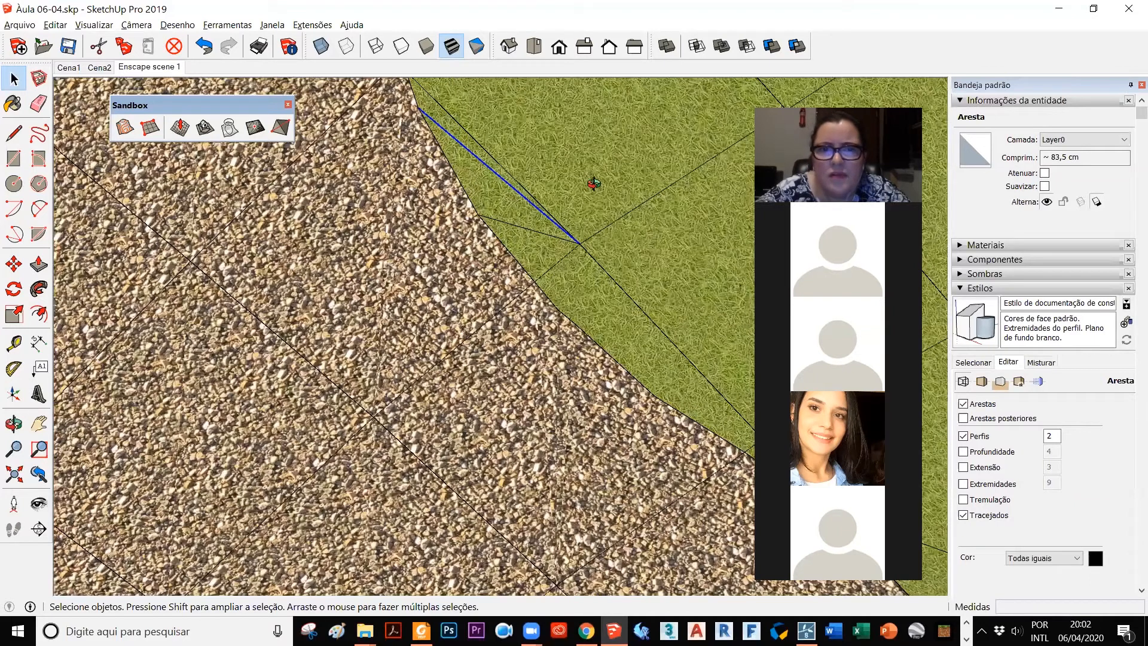
middle_drag(524, 174, 708, 288)
scroll(444, 254, up, 10)
scroll(385, 346, down, 8)
middle_drag(398, 369, 250, 375)
scroll(328, 366, down, 8)
middle_drag(329, 367, 404, 470)
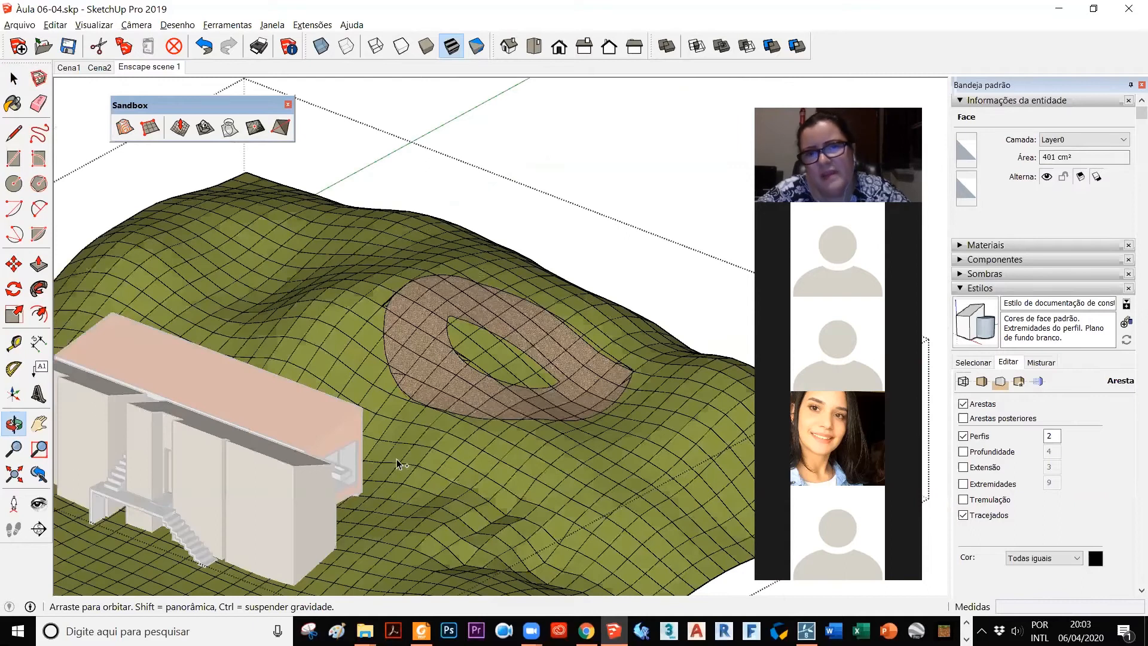
Step: Undo the Smoove edits around the gravel ring and exit the Terreno group
key(ctrl+z)
key(ctrl+z)
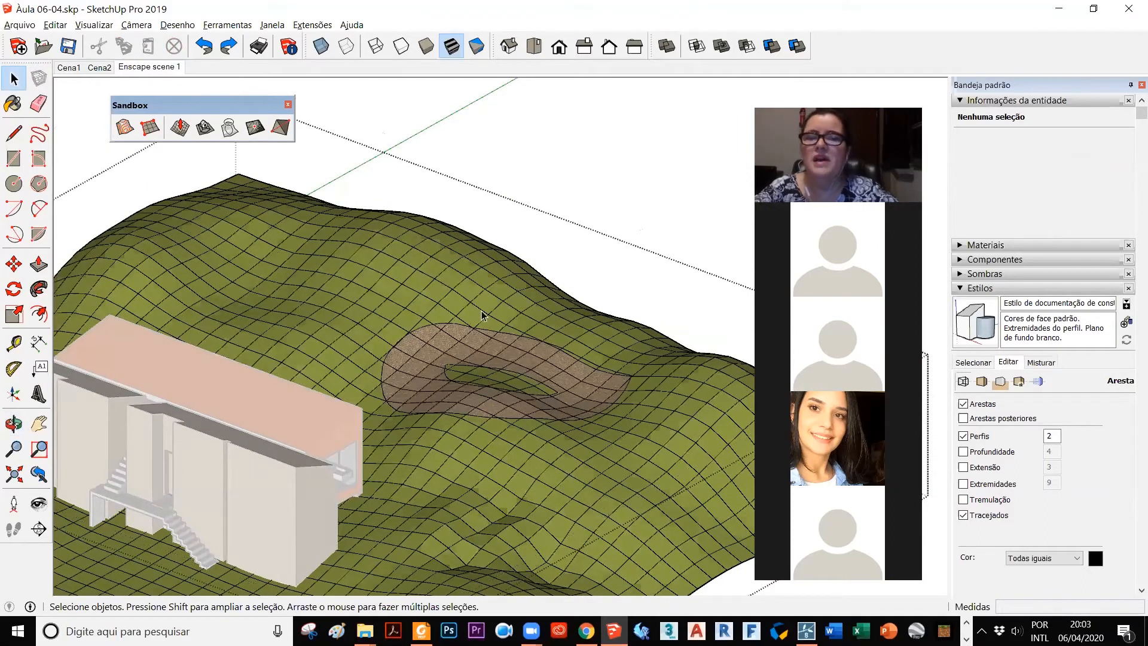
click(552, 187)
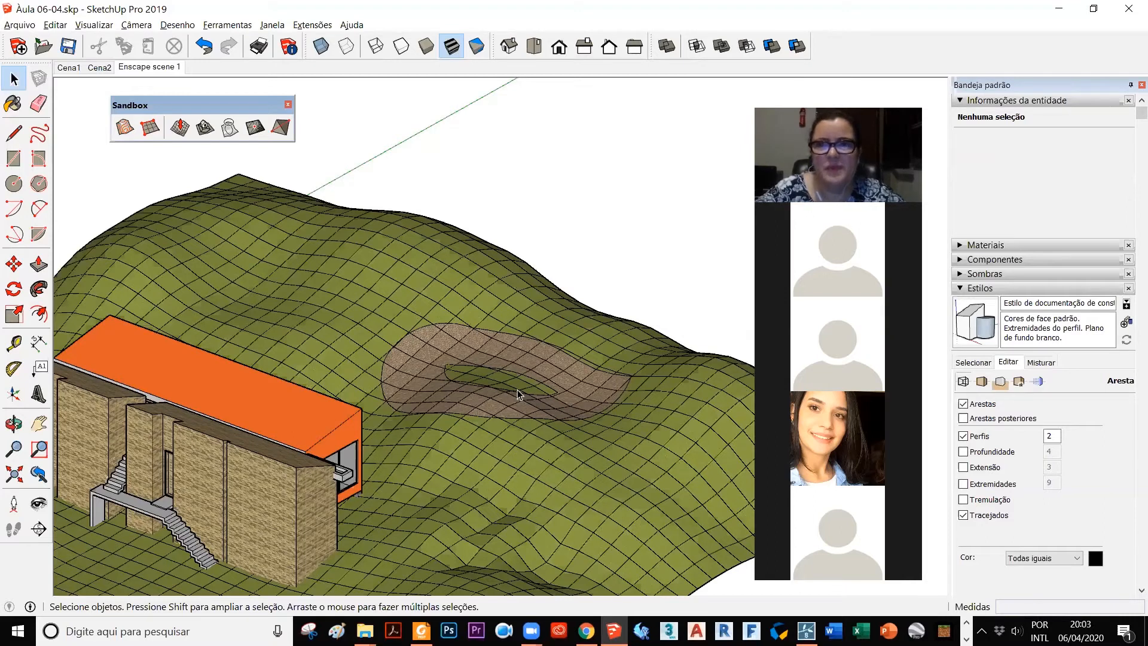
Step: Collapse the styles, entity information and outliner sections and expand the layer list
scroll(518, 394, down, 4)
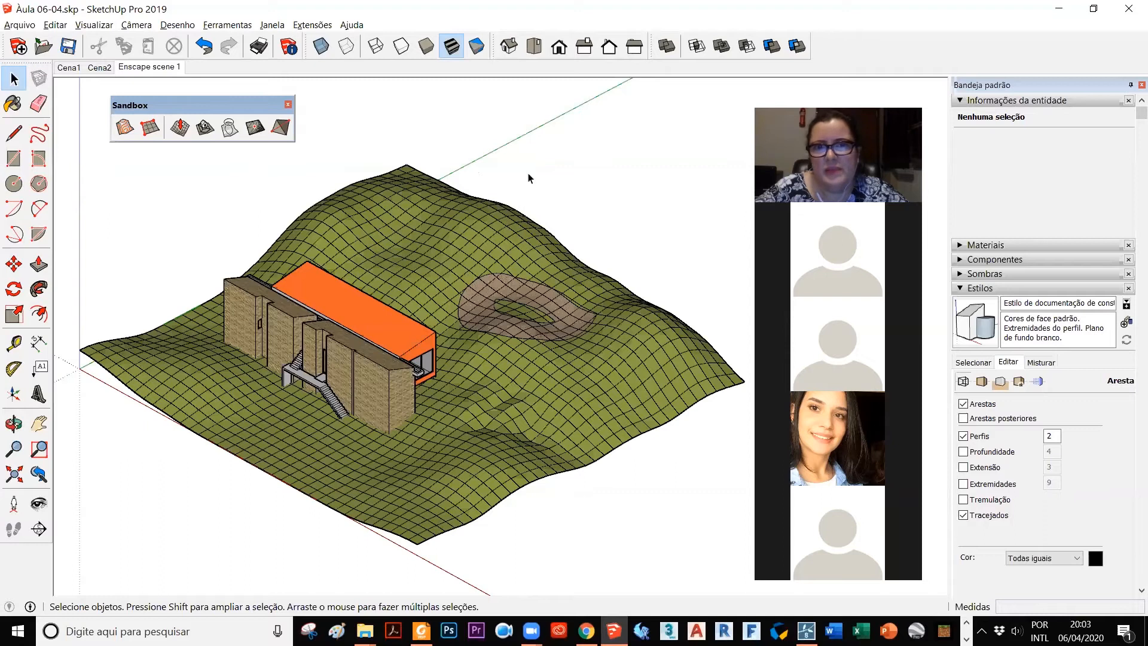
scroll(502, 147, down, 2)
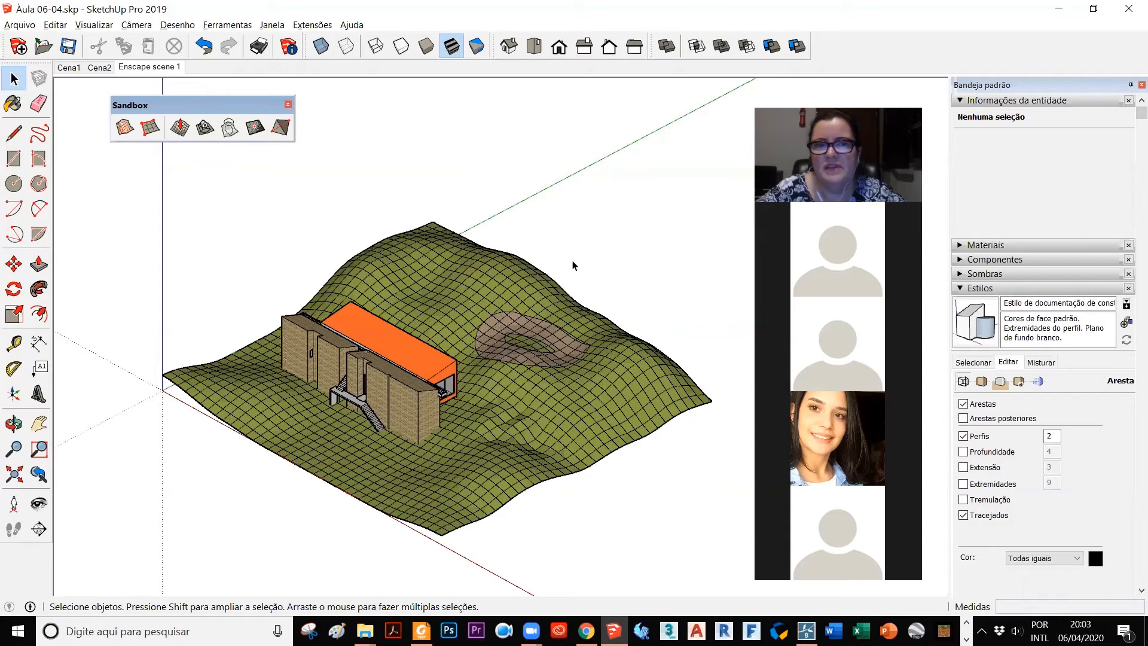
scroll(664, 278, up, 2)
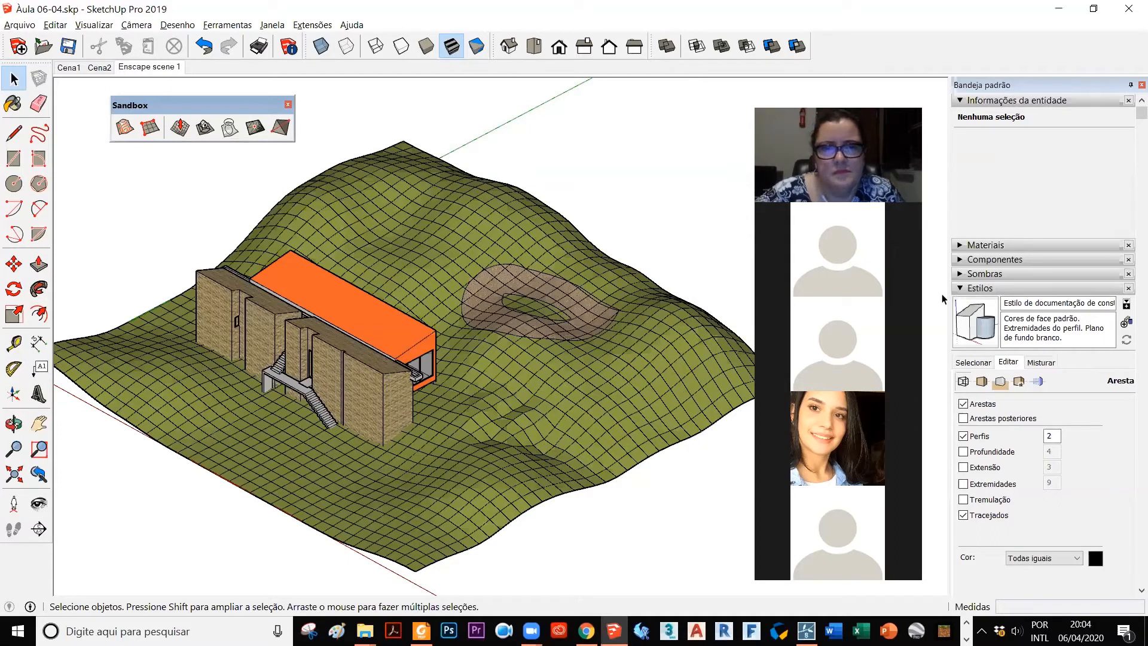
click(979, 288)
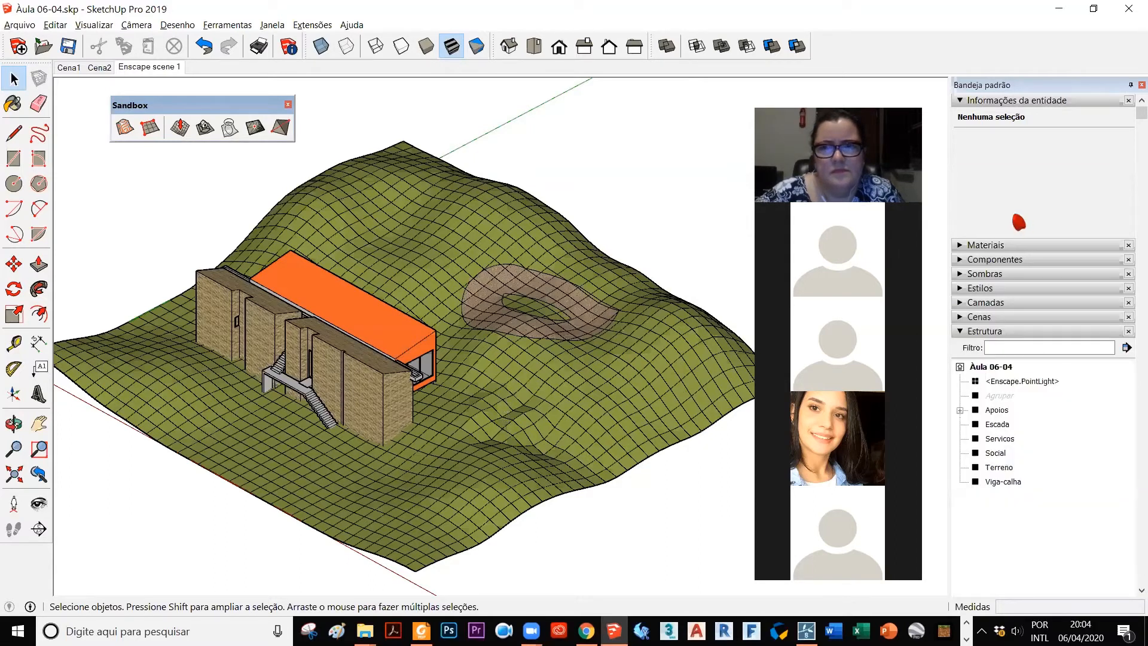
click(963, 102)
click(963, 203)
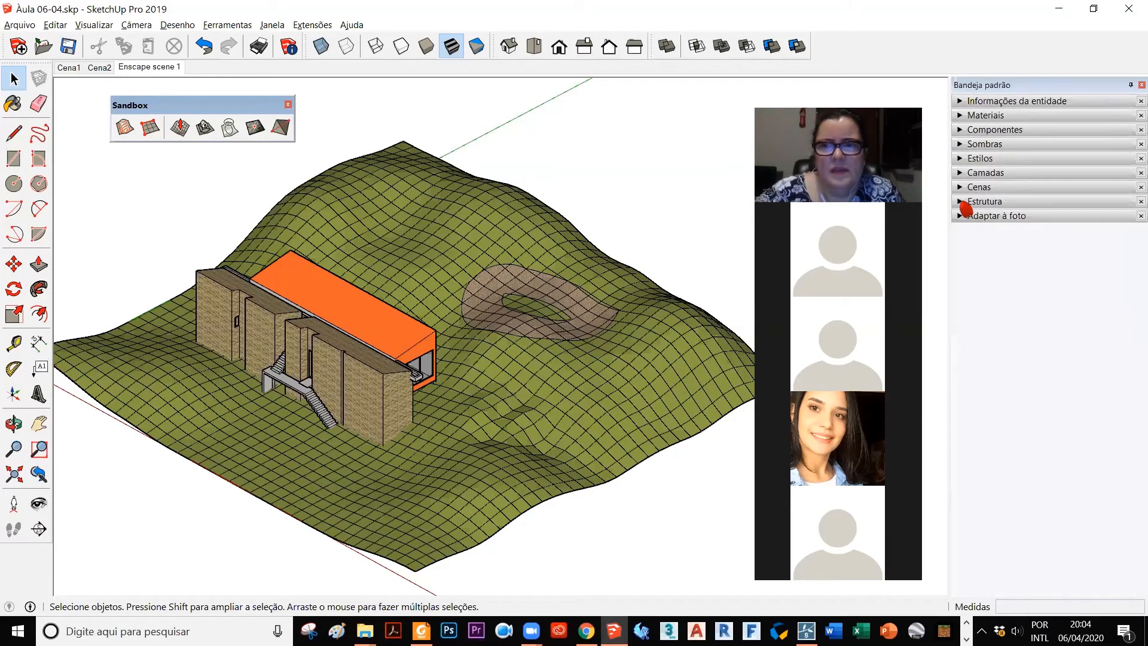
click(960, 173)
scroll(664, 421, down, 1)
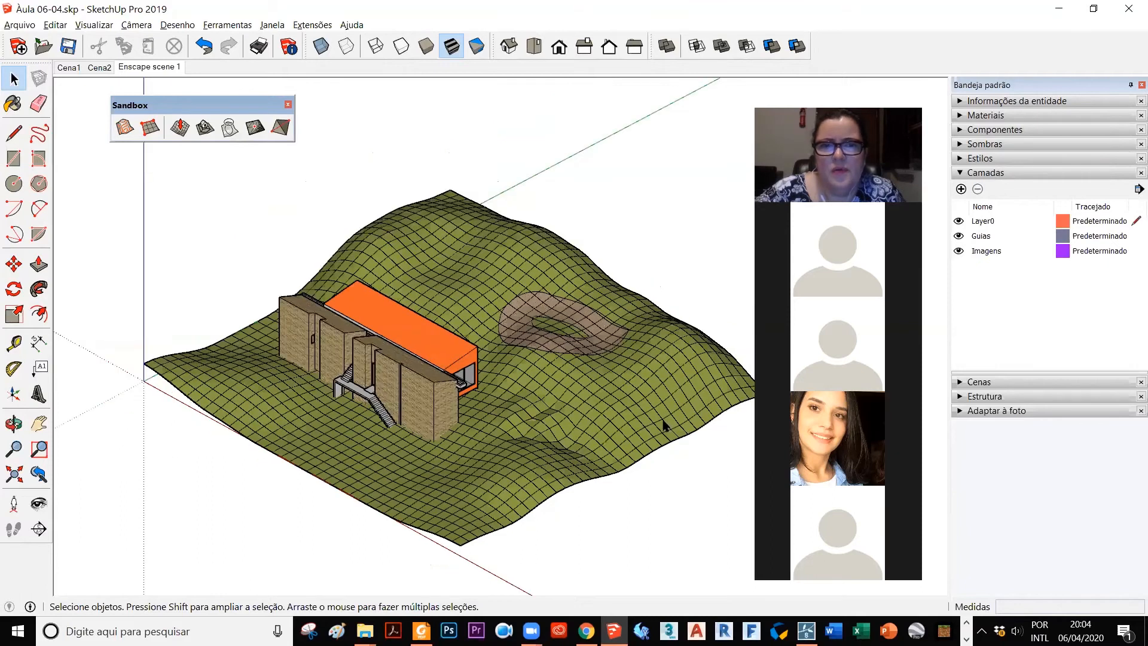
scroll(582, 521, up, 1)
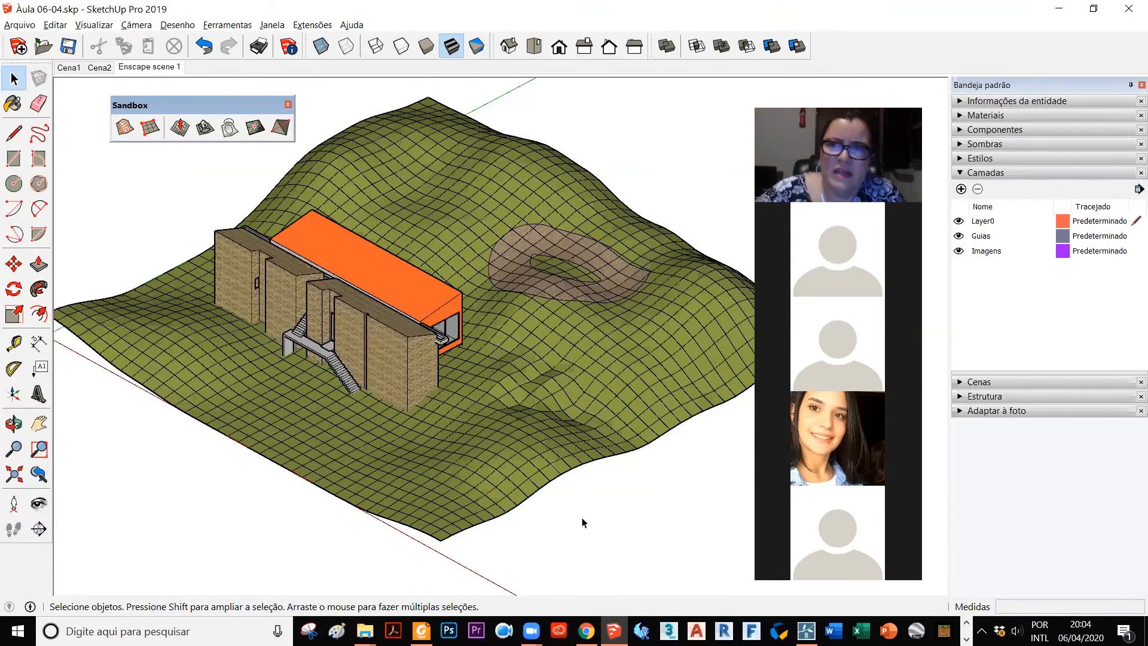
scroll(582, 522, down, 1)
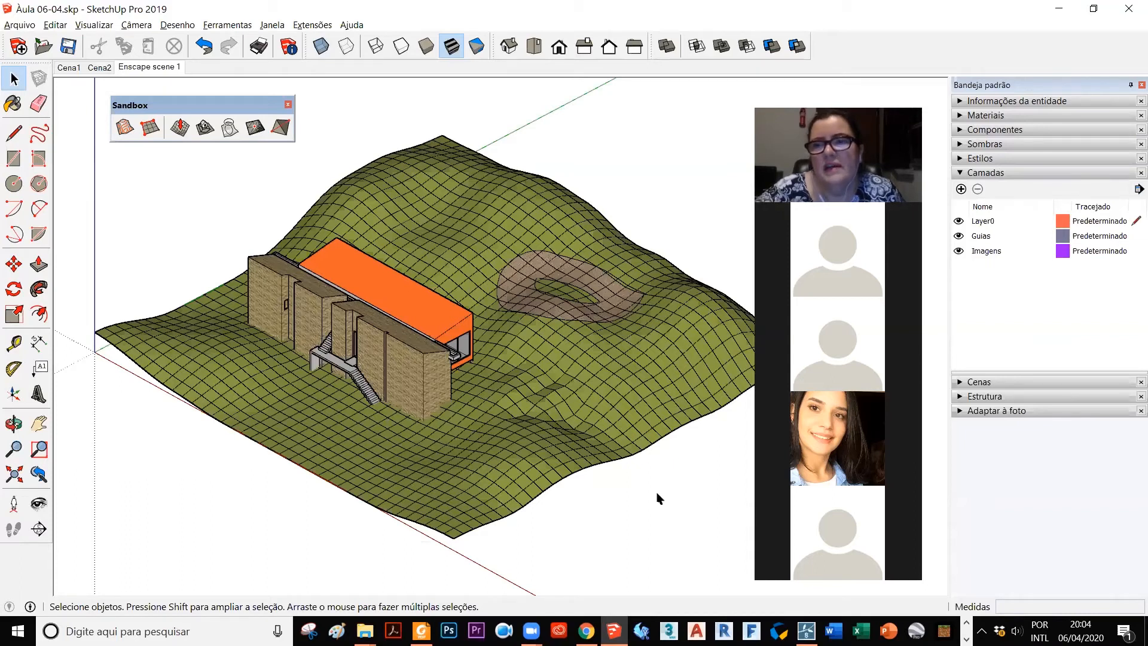
Step: Select the Guias layer and check what the Imagens layer contains by switching its visibility off and on
click(960, 237)
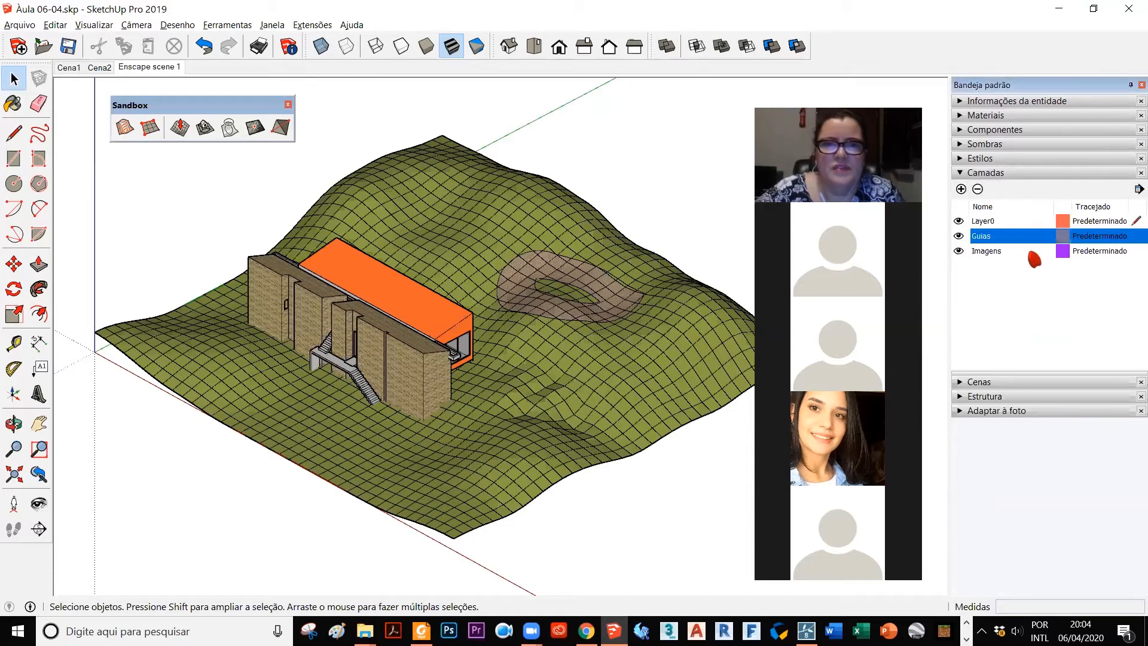
scroll(478, 413, down, 4)
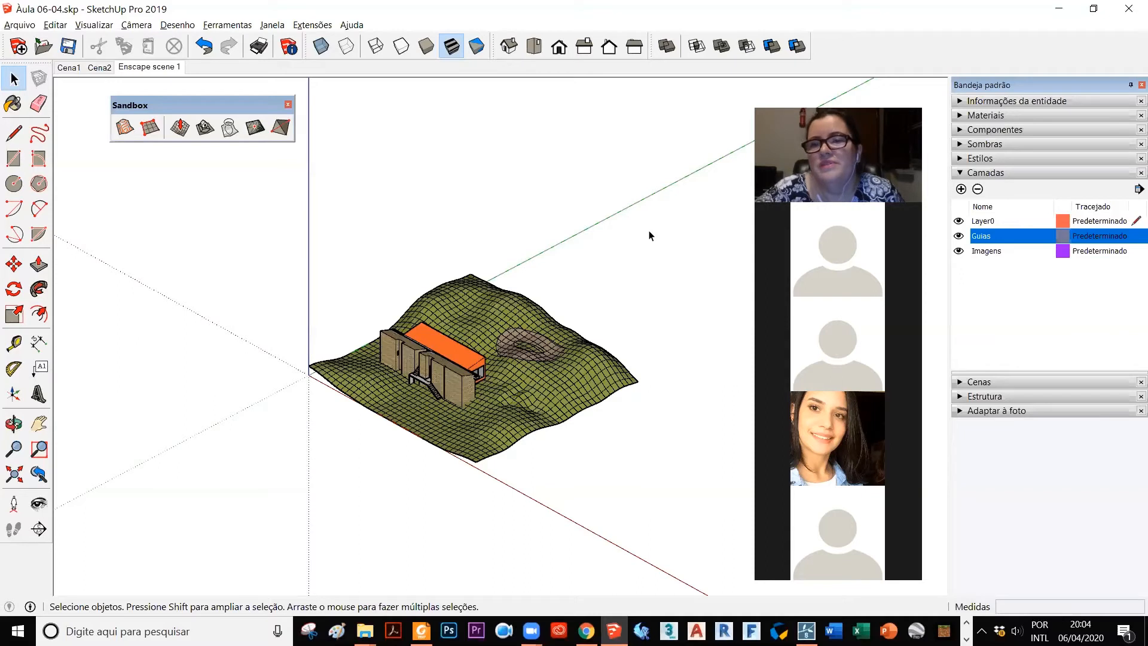
click(958, 251)
click(958, 251)
click(959, 236)
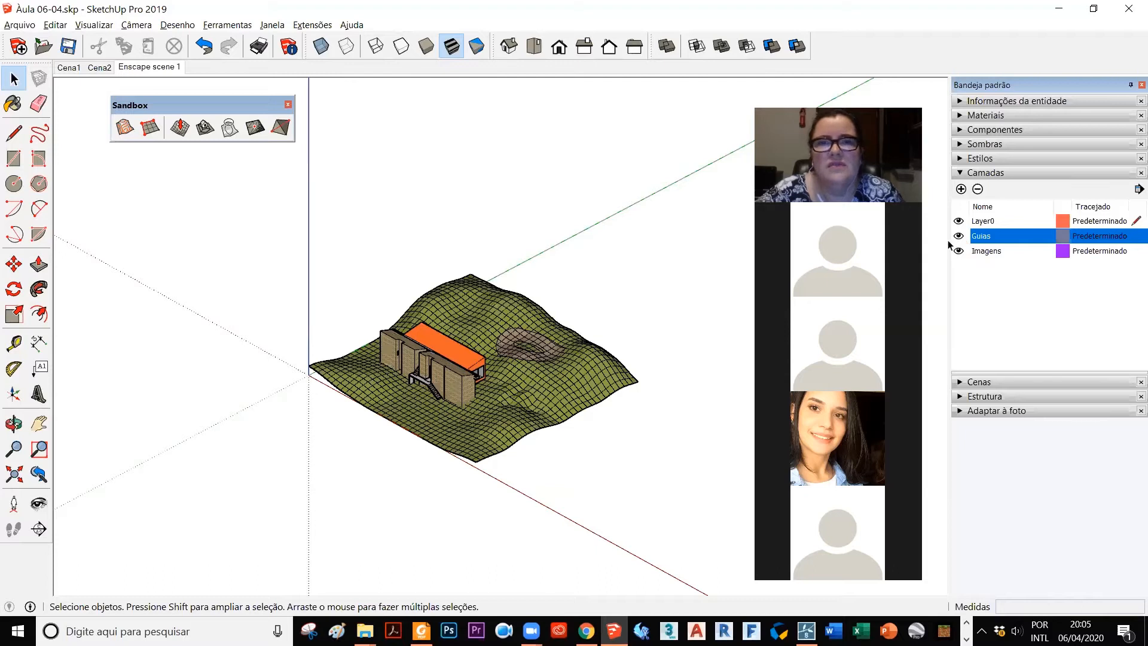
Step: Draw a horizontal rectangle of about 1219.7 × 828.1 cm in the empty space behind the terrain
scroll(611, 404, up, 3)
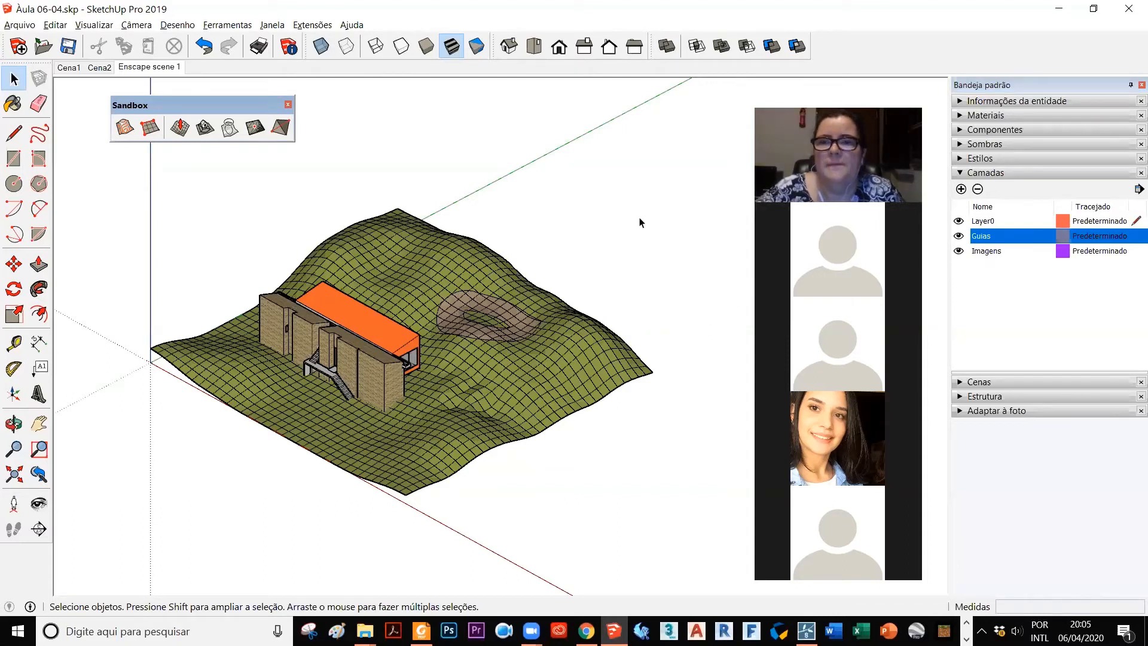
scroll(646, 228, down, 1)
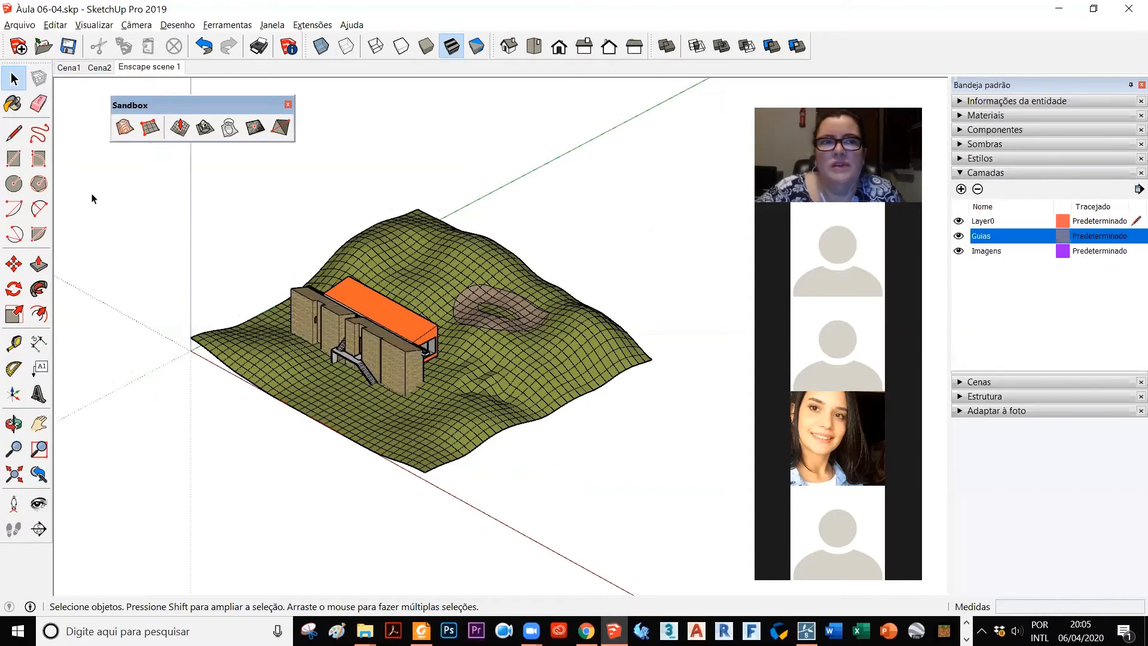
click(14, 158)
click(540, 181)
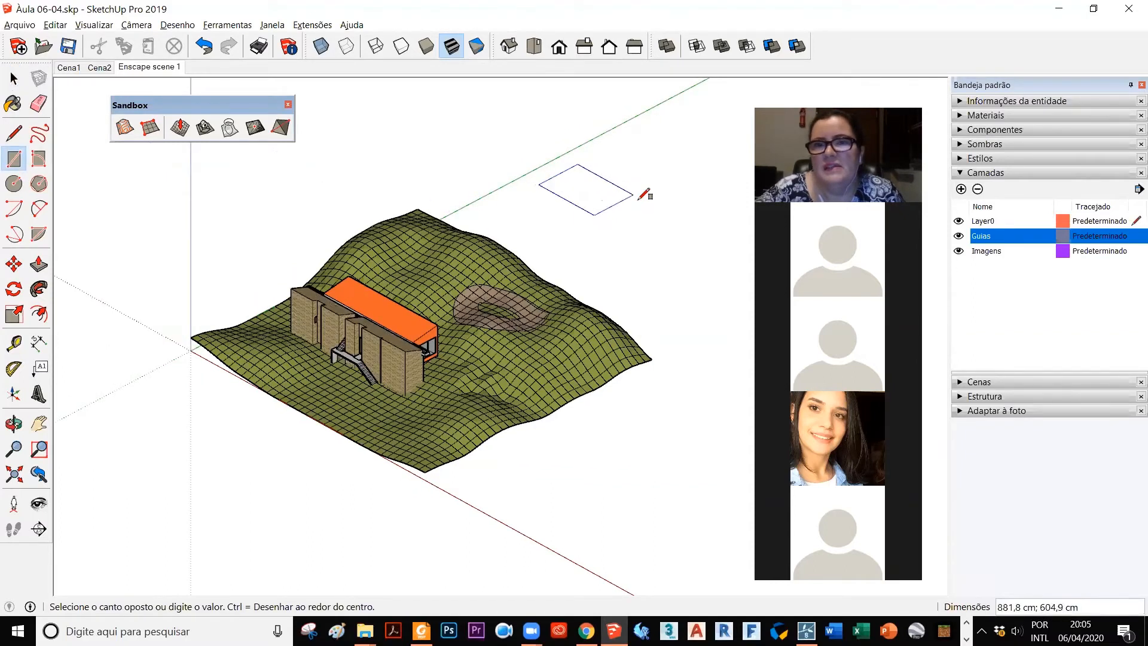
click(668, 198)
click(13, 79)
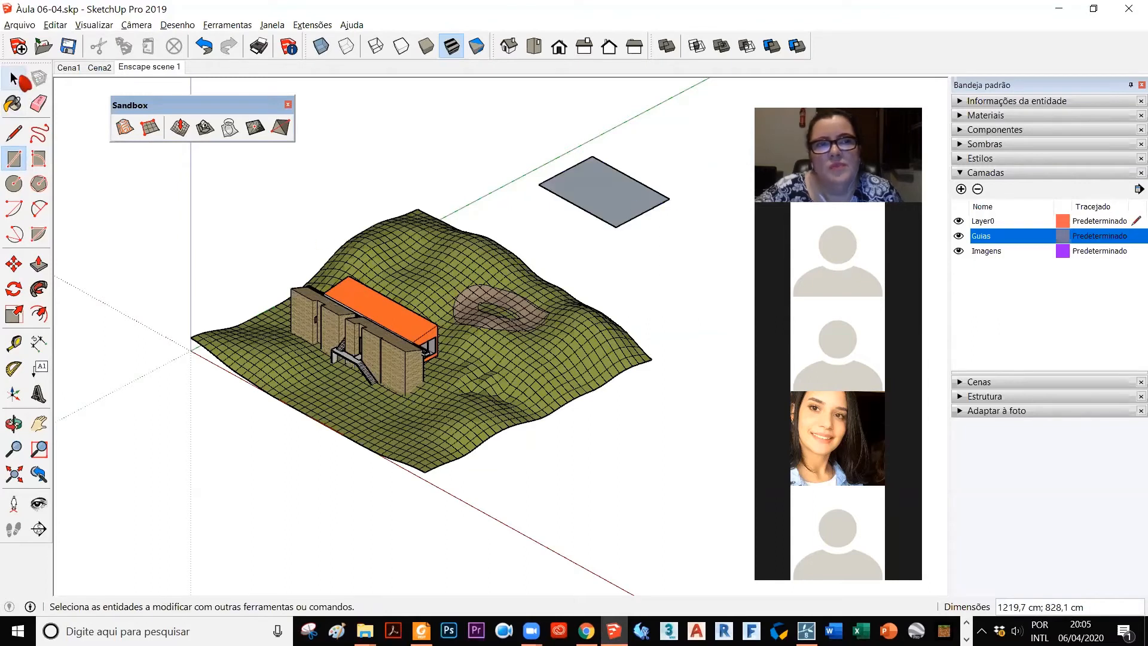
Step: Extrude the rectangle behind the terrain upward into a box with Push/Pull
click(556, 195)
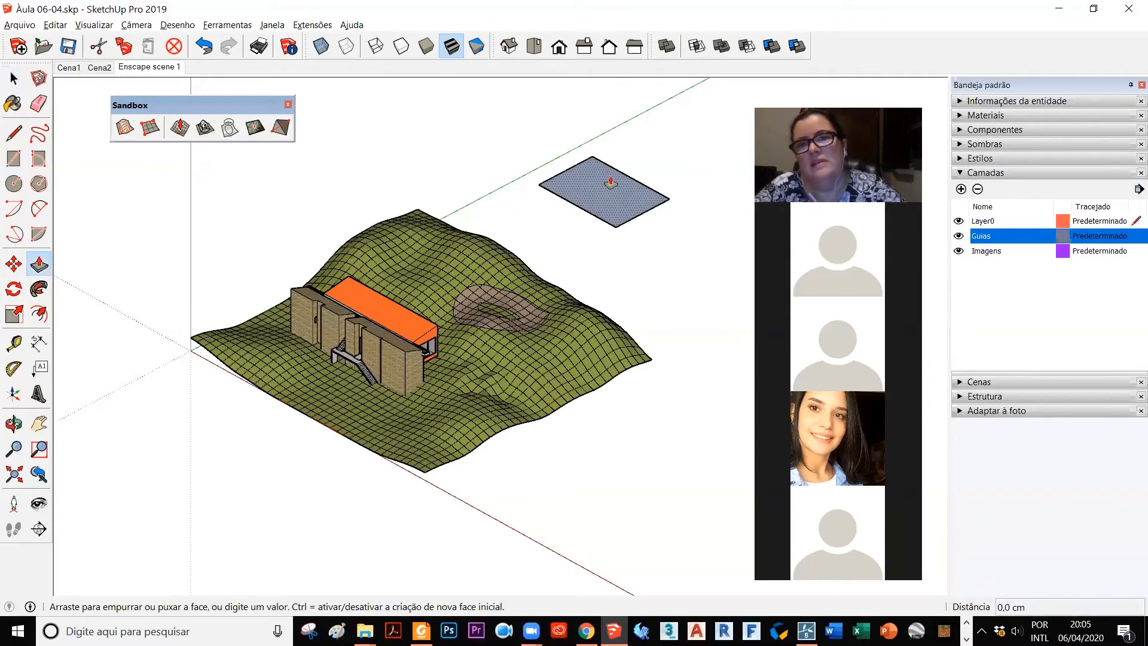
click(584, 119)
key(space)
Step: Group the whole box and assign the group to the Guias layer in its entity information
triple_click(611, 136)
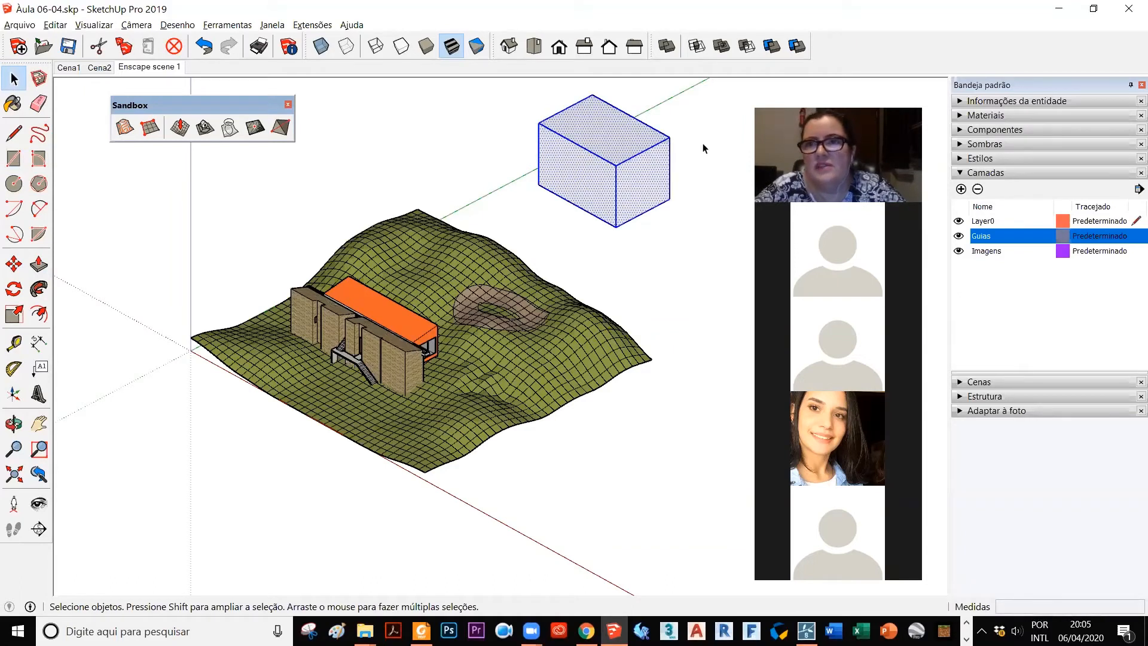
click(960, 101)
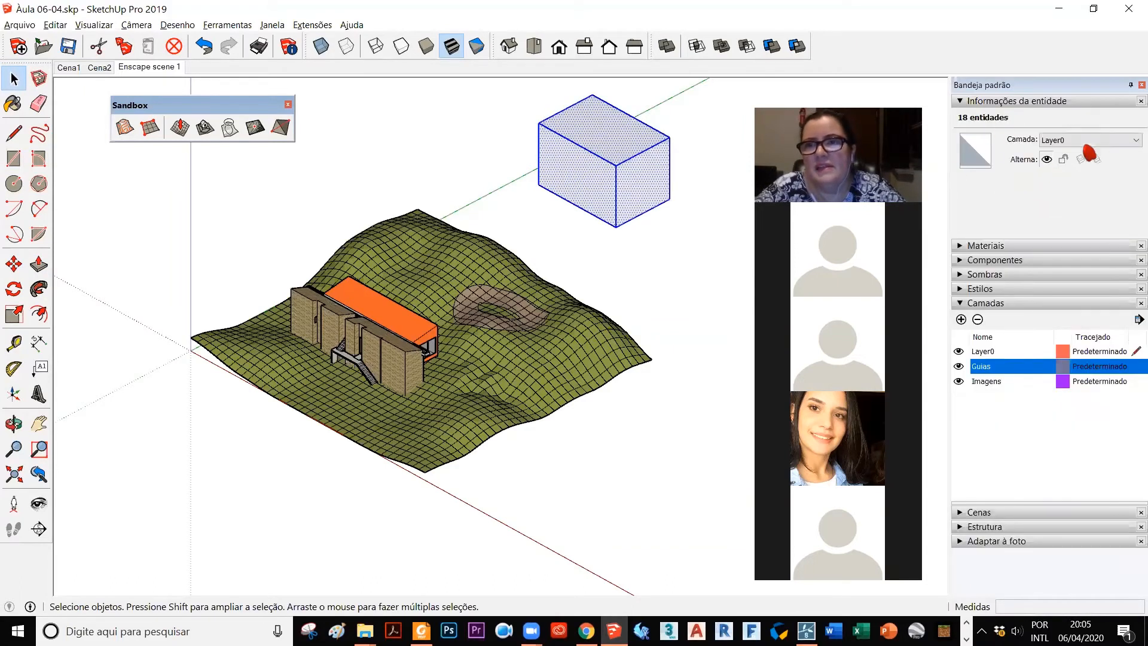
right_click(599, 117)
click(674, 230)
click(1088, 140)
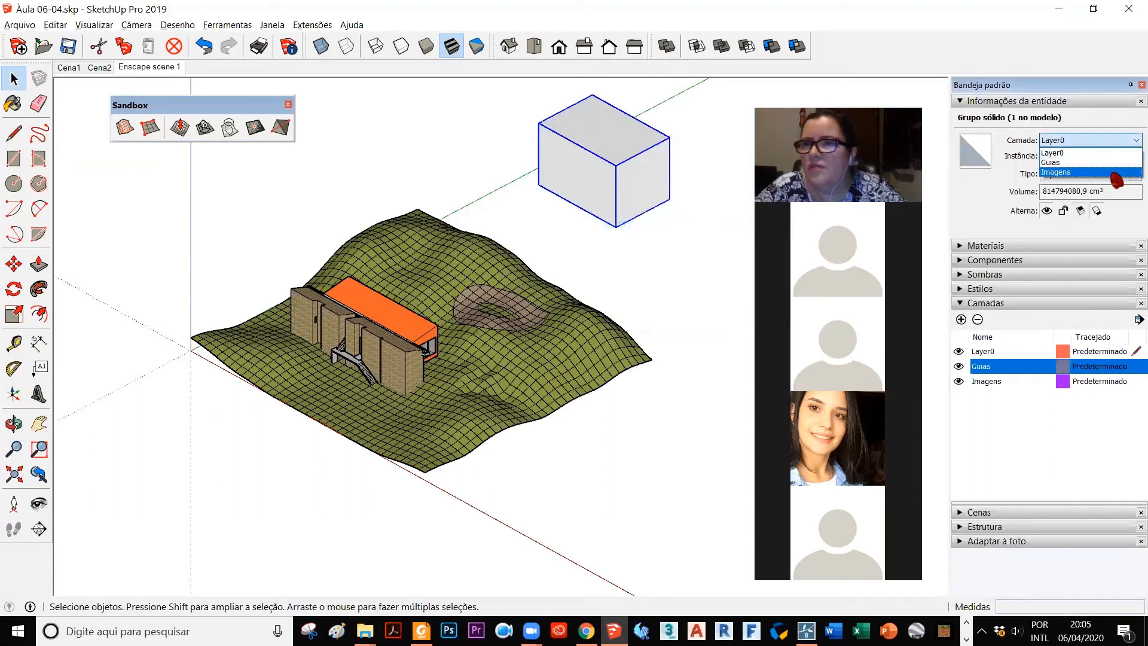
click(1112, 171)
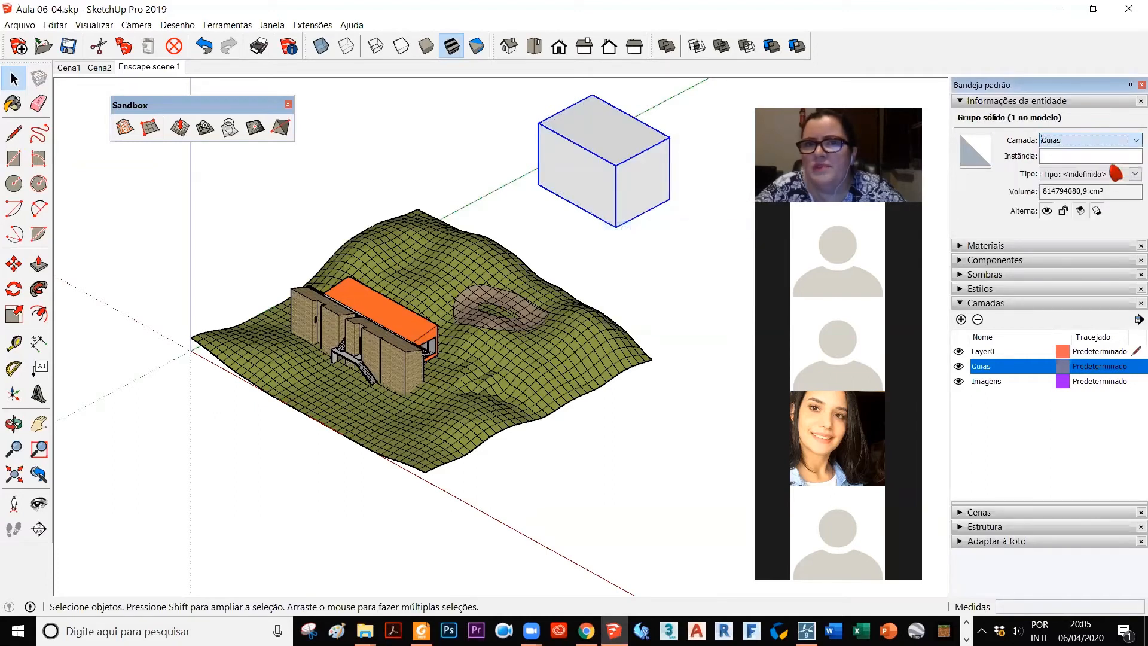
click(689, 236)
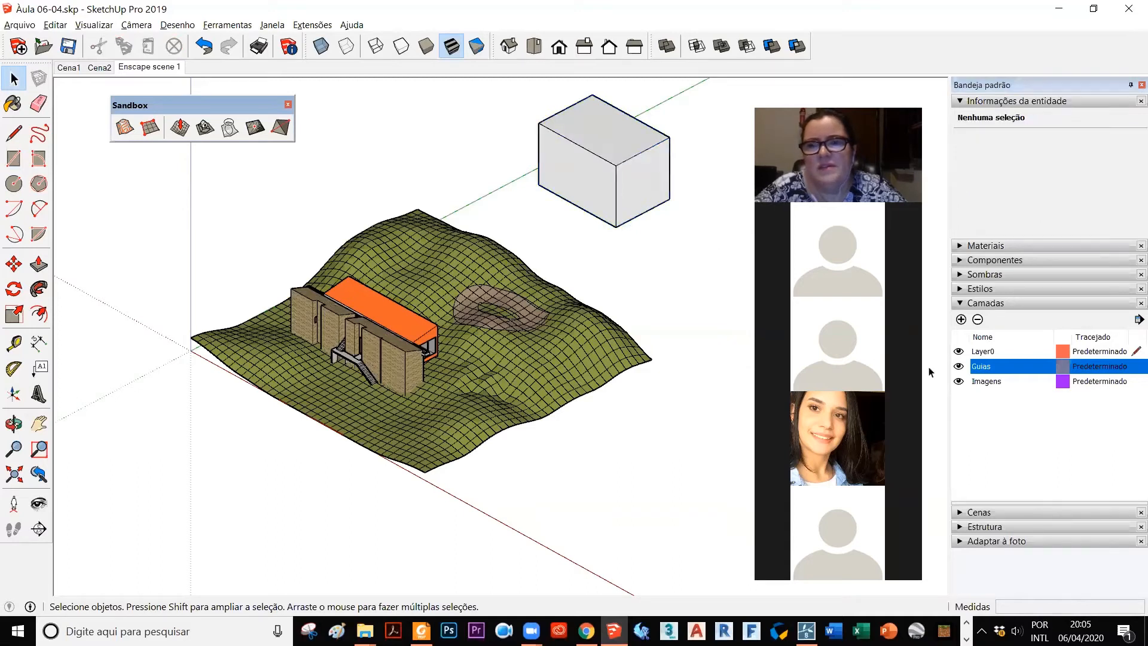
Step: Check that the box follows the Guias layer by switching that layer's visibility off and on repeatedly
click(959, 366)
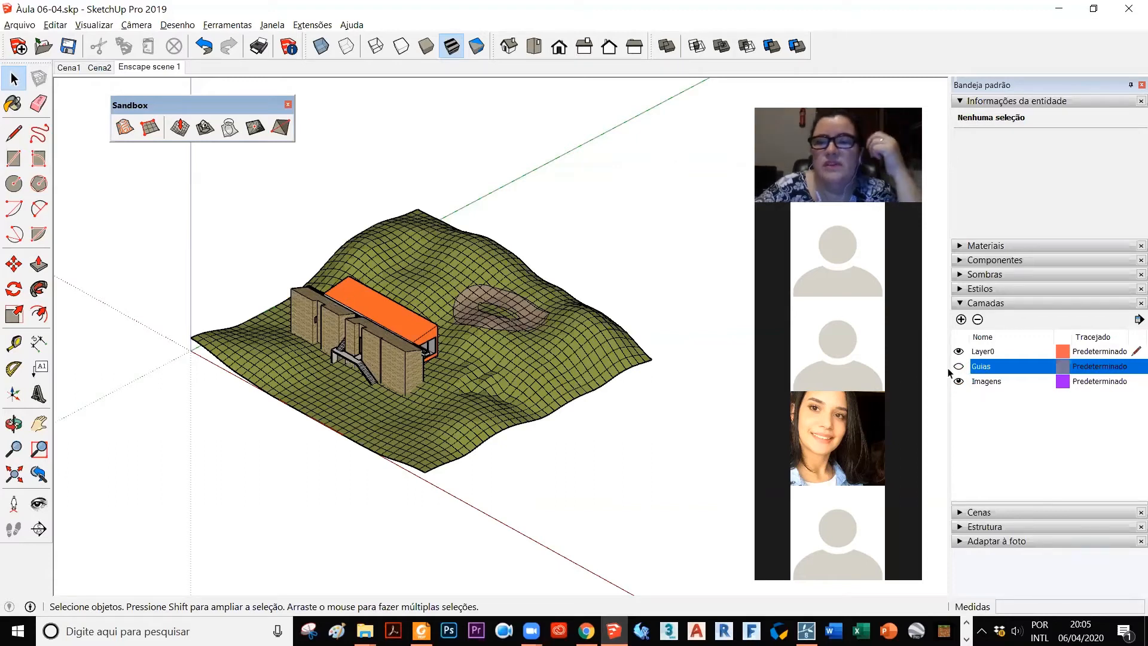
click(958, 367)
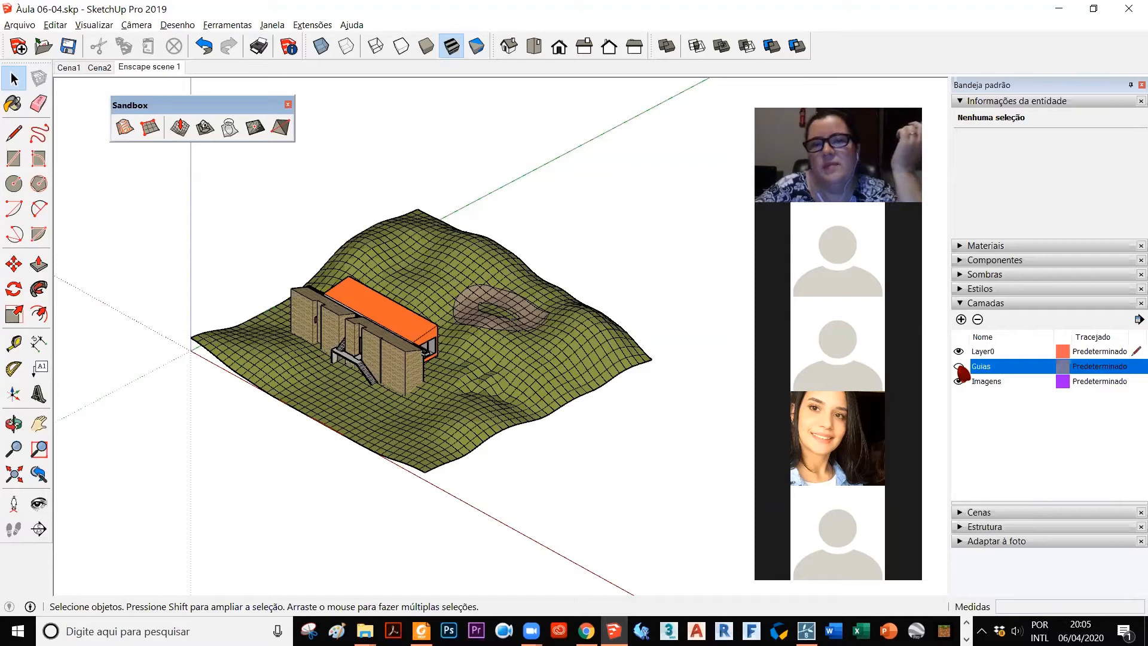
click(958, 367)
click(958, 367)
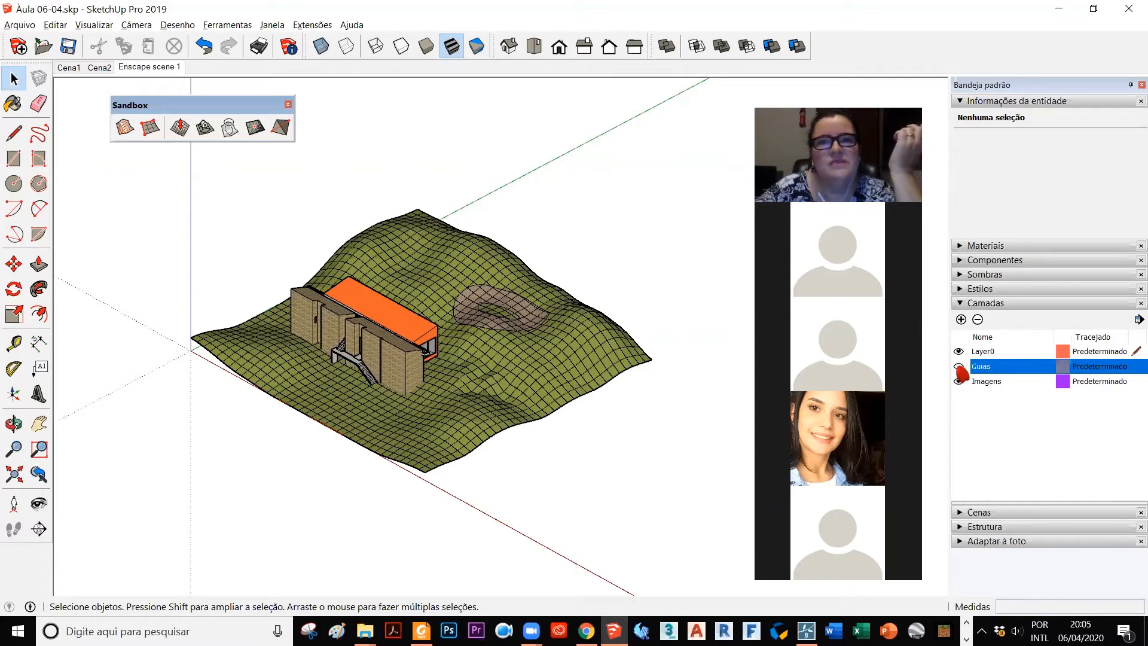
click(958, 366)
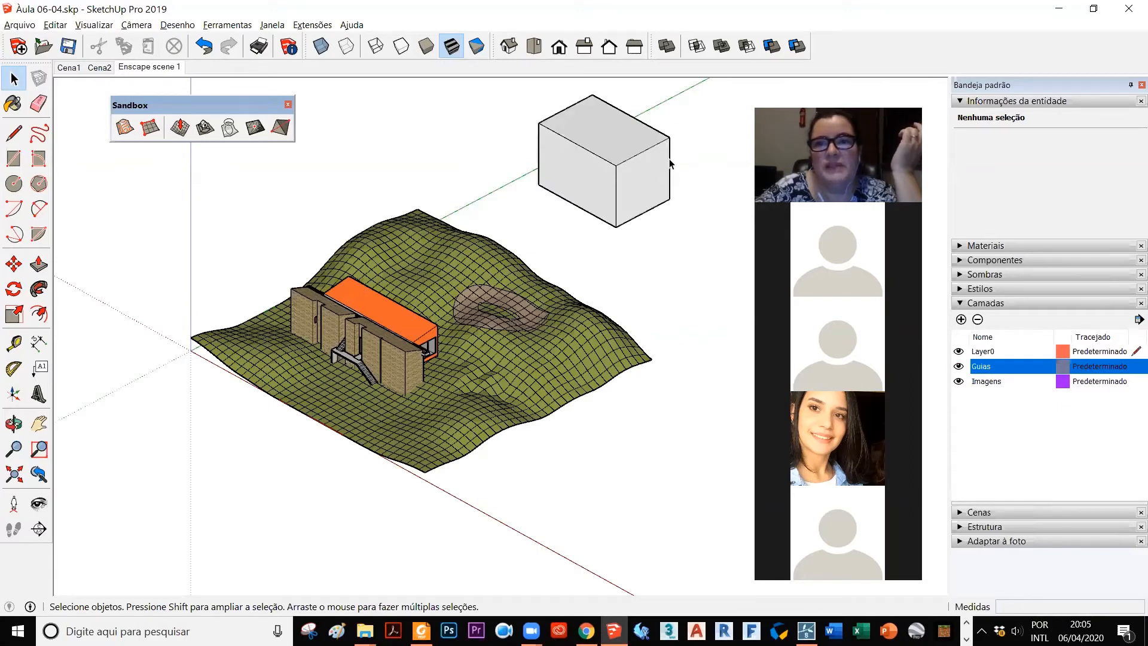
Step: Delete the box group behind the terrain and collapse the layer list
click(622, 159)
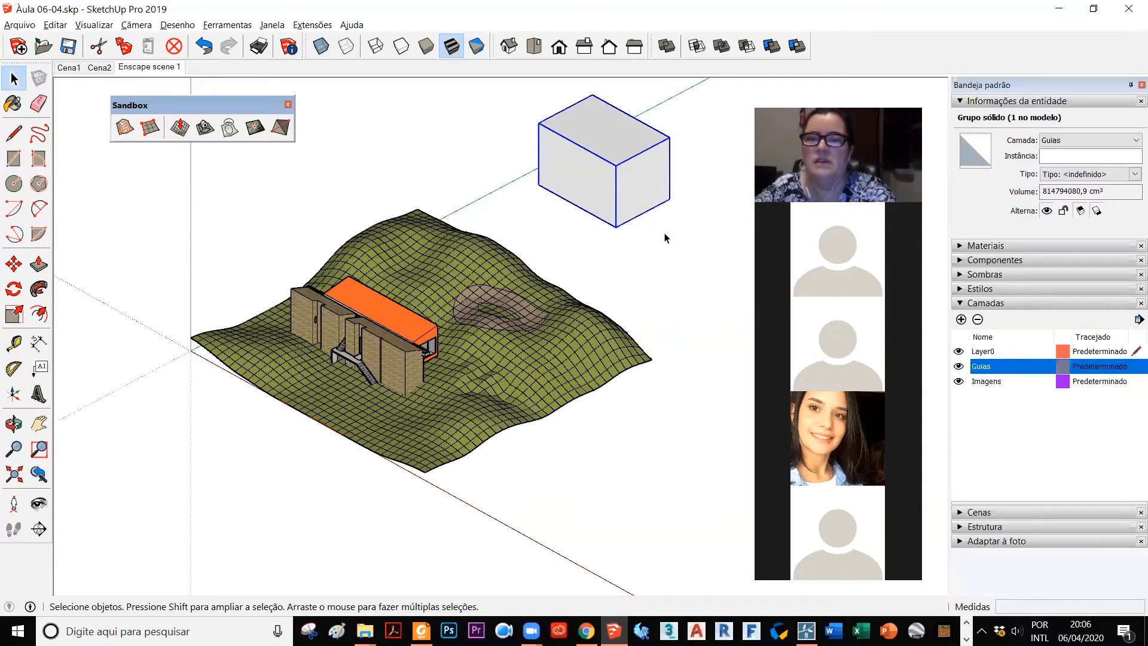
key(Delete)
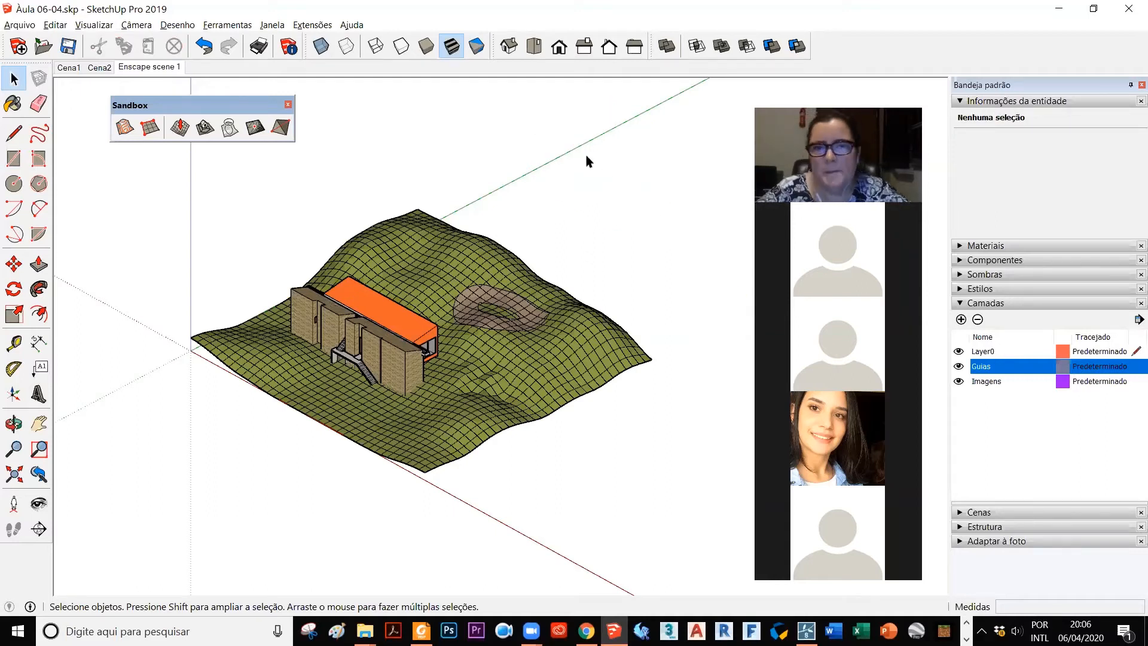
click(963, 304)
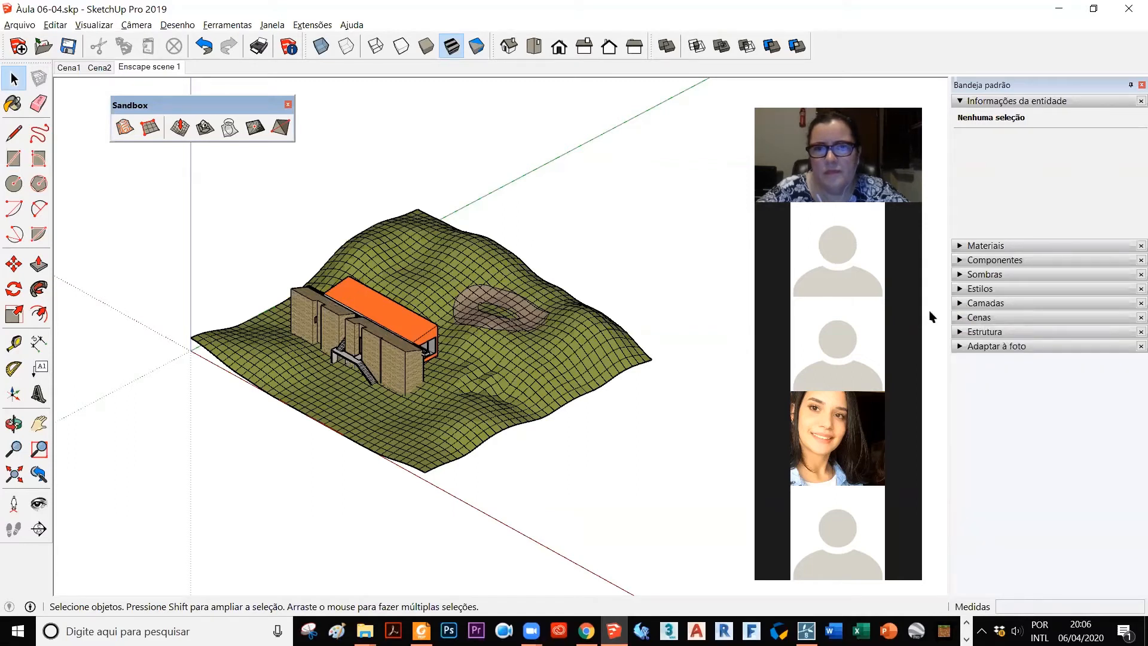
scroll(222, 383, up, 1)
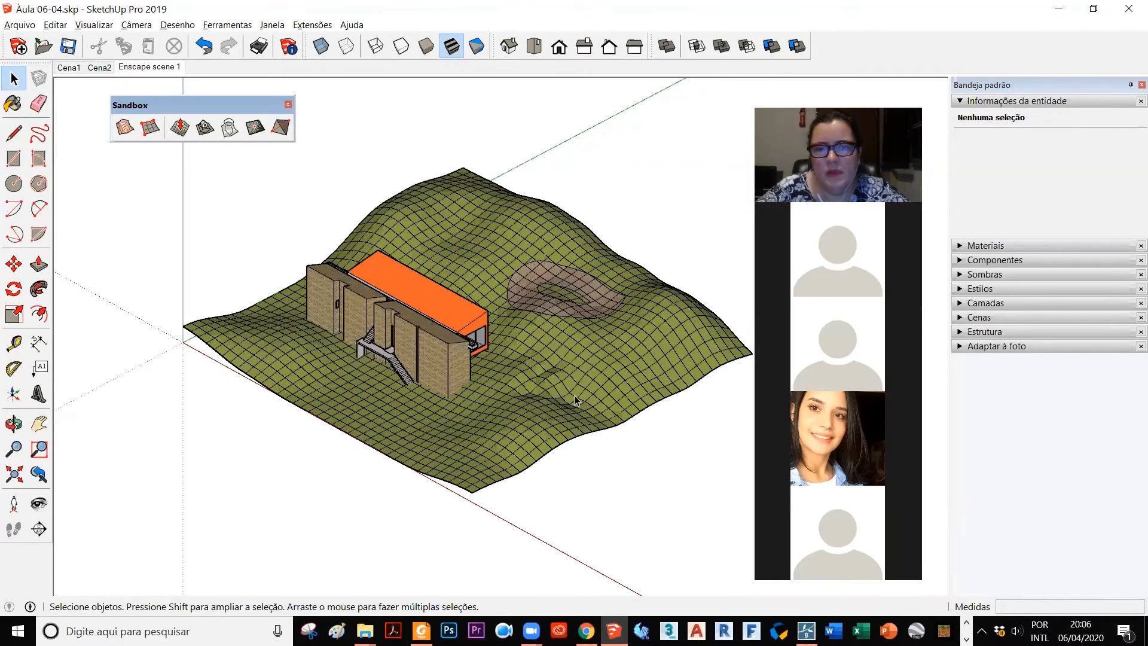
scroll(511, 339, up, 1)
click(512, 338)
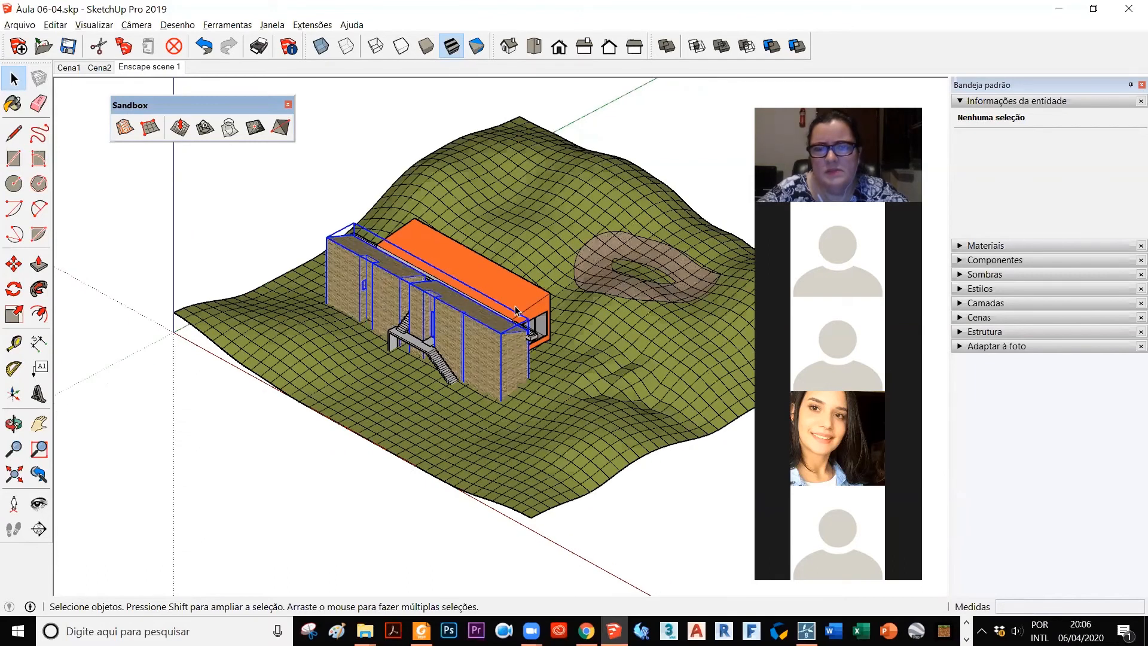
click(164, 361)
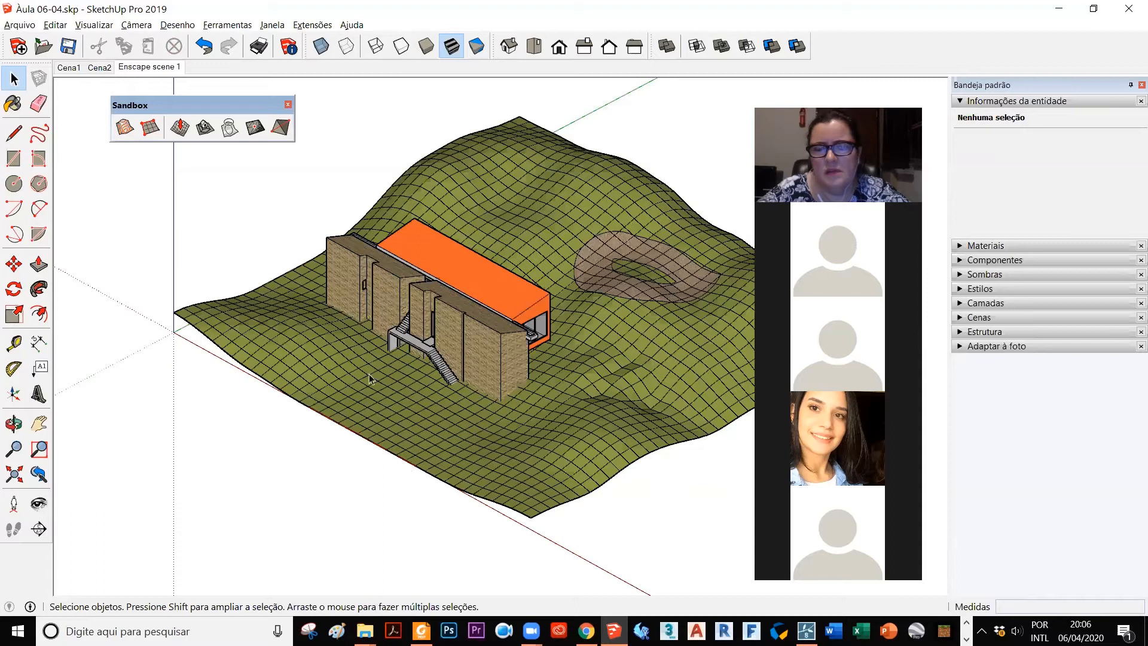
click(508, 371)
click(643, 490)
Step: Reopen the layer list and review Layer0, Guias and Imagens, switching the Imagens layer's visibility off and on
click(961, 306)
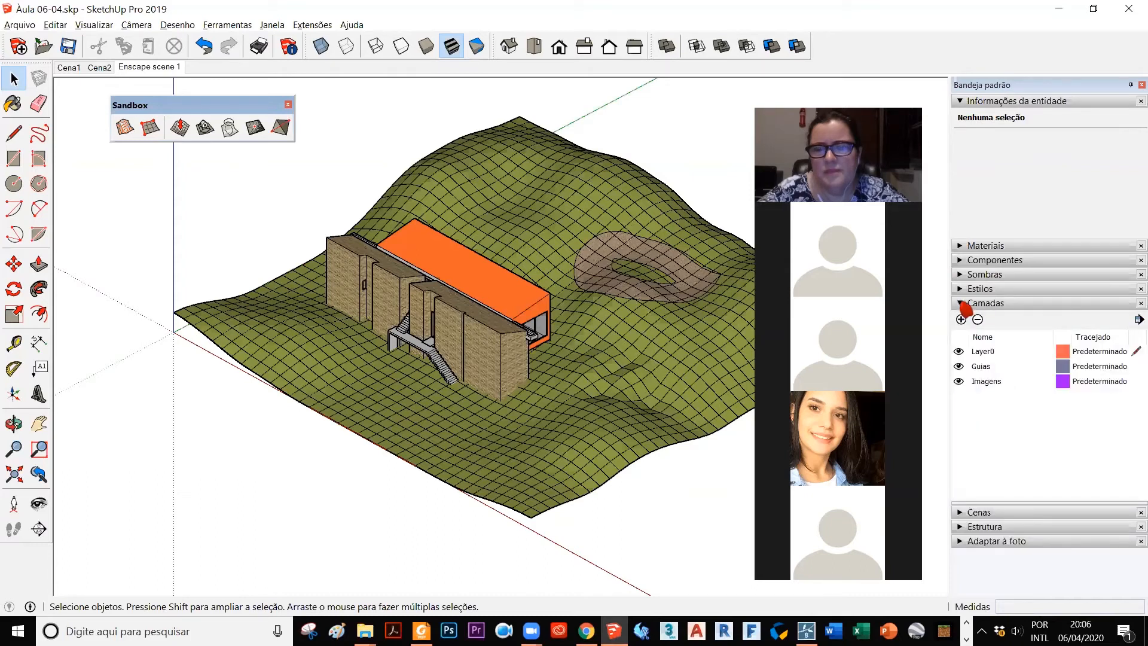
click(961, 303)
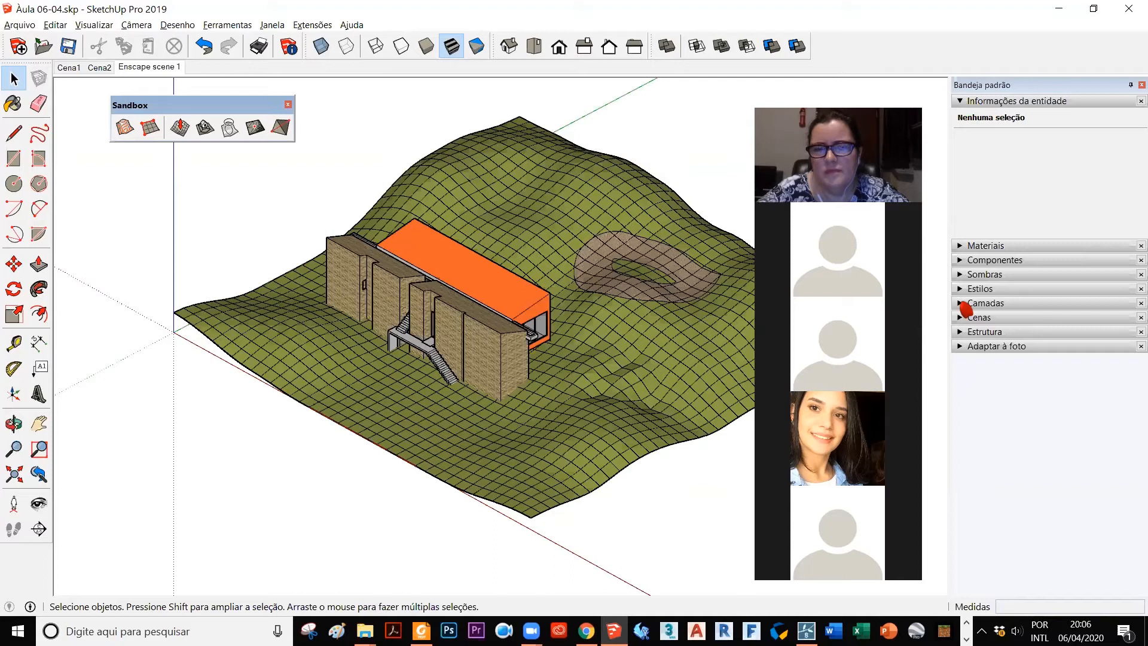
click(962, 305)
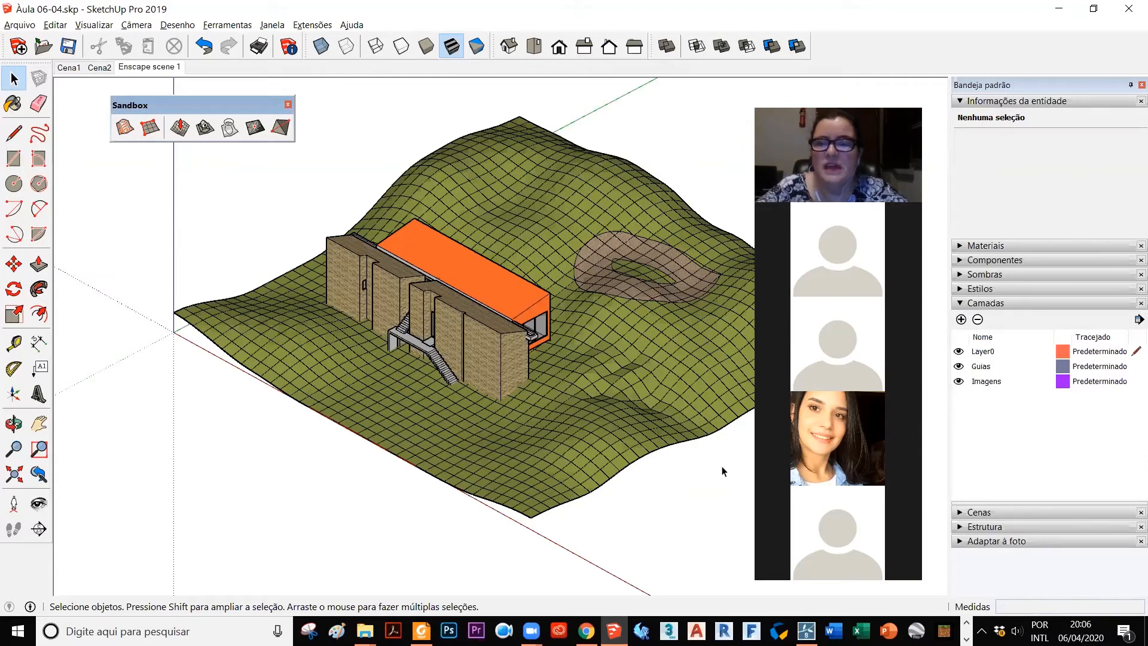
click(964, 368)
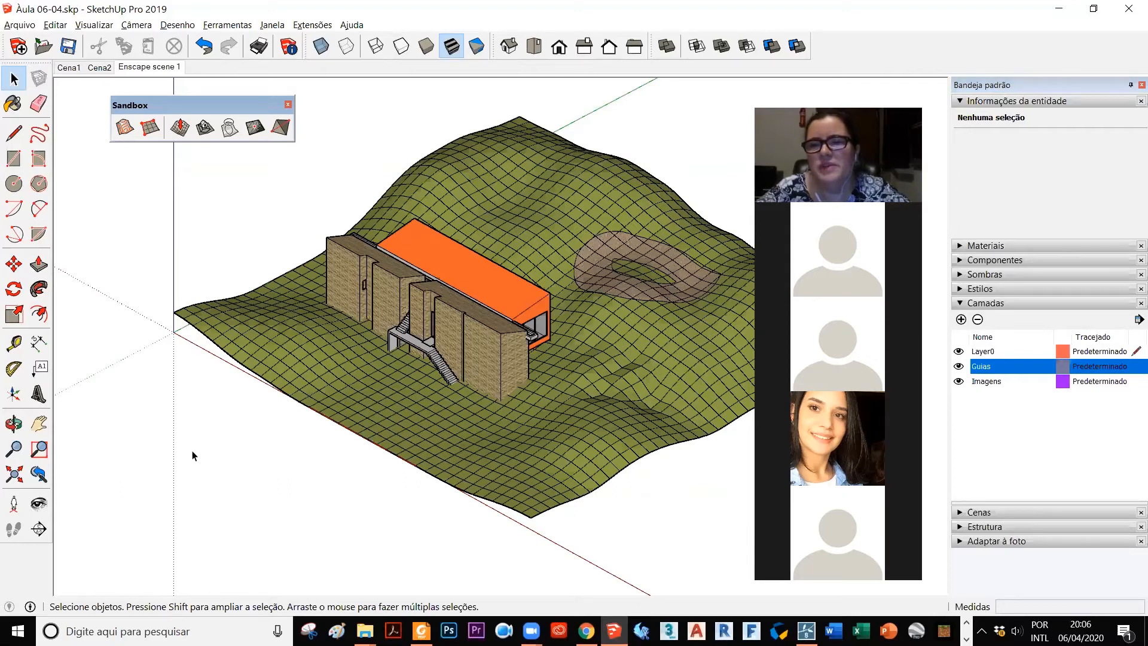
click(984, 351)
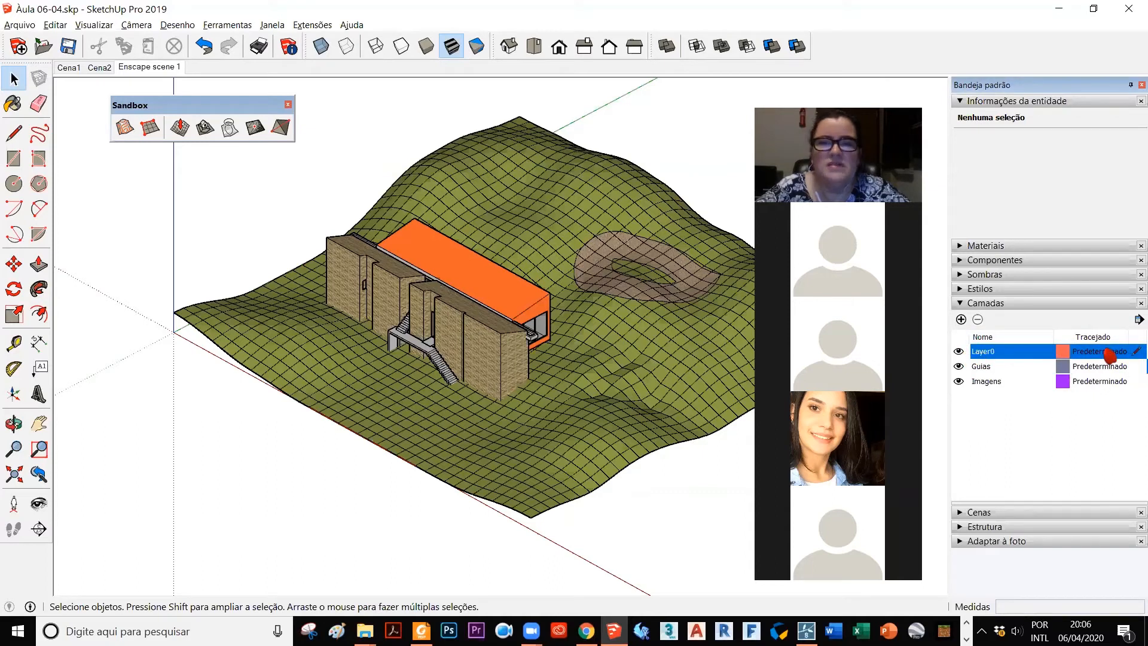
click(960, 367)
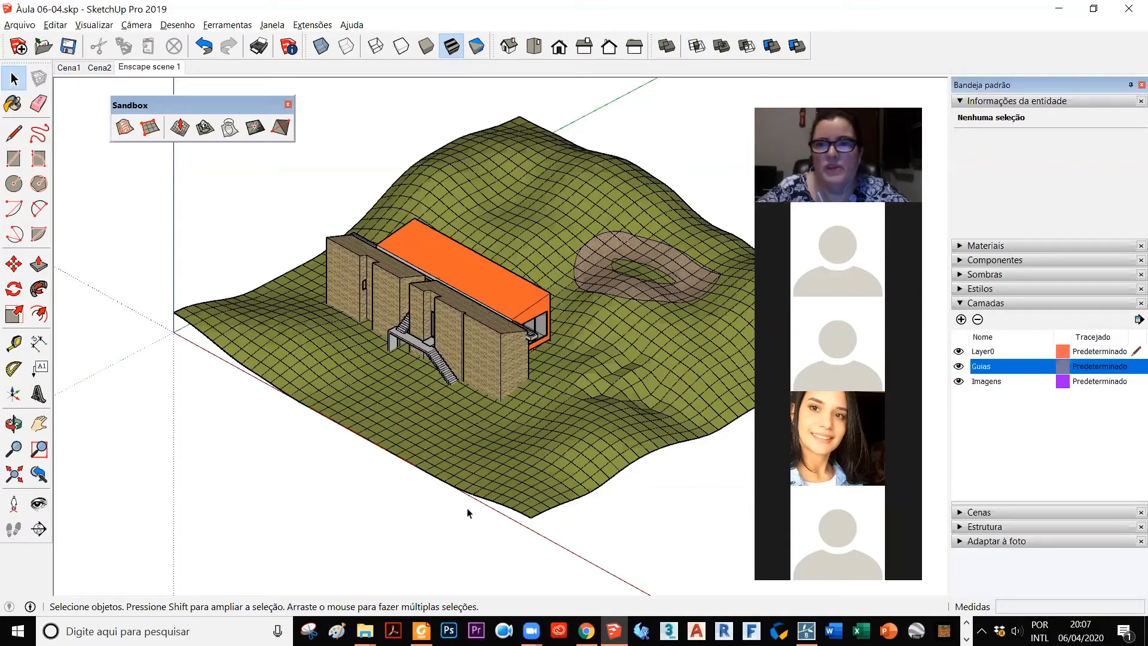
click(959, 383)
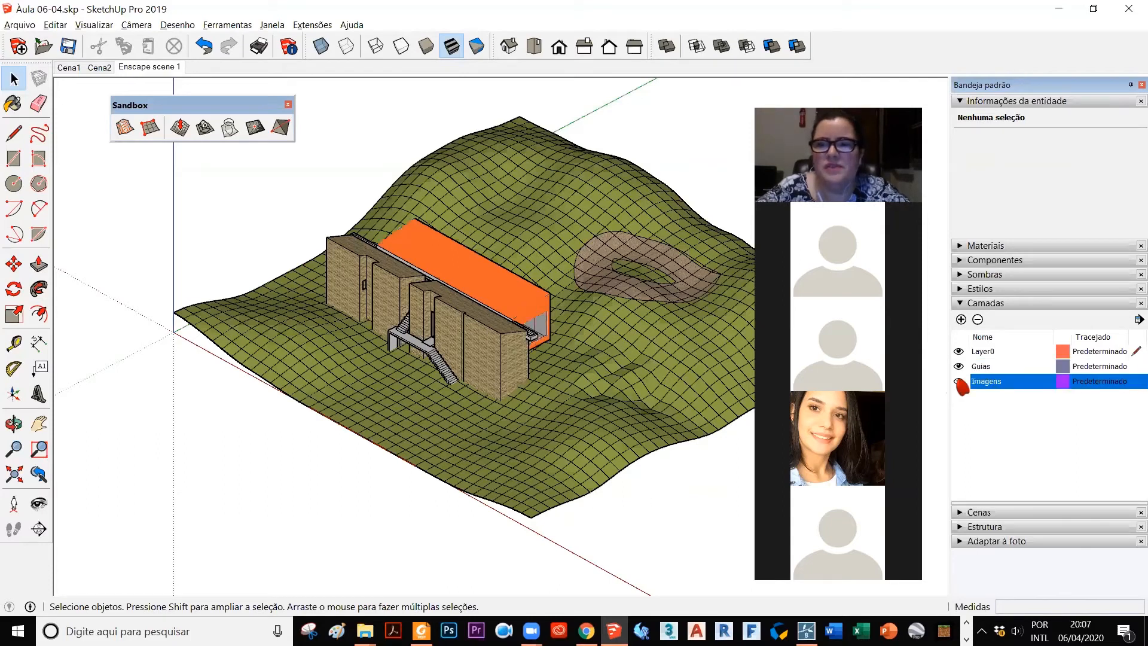
click(959, 382)
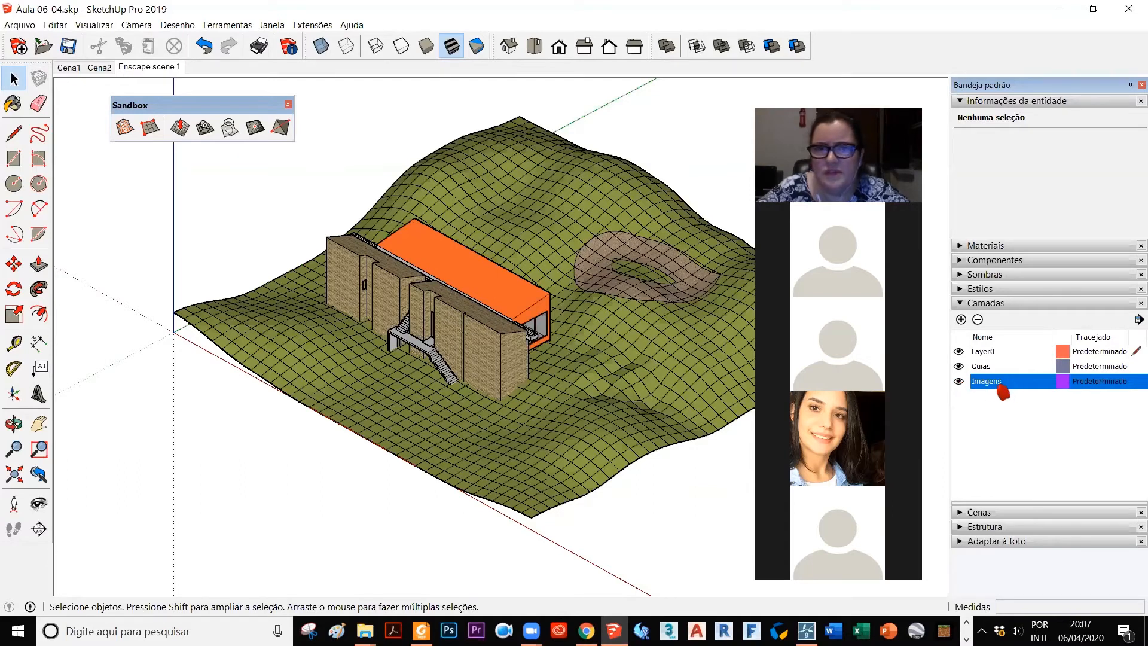
Step: Open the orange Social volume in the house, assign all of its geometry to Layer0 and exit the group
click(534, 311)
double_click(533, 312)
click(534, 312)
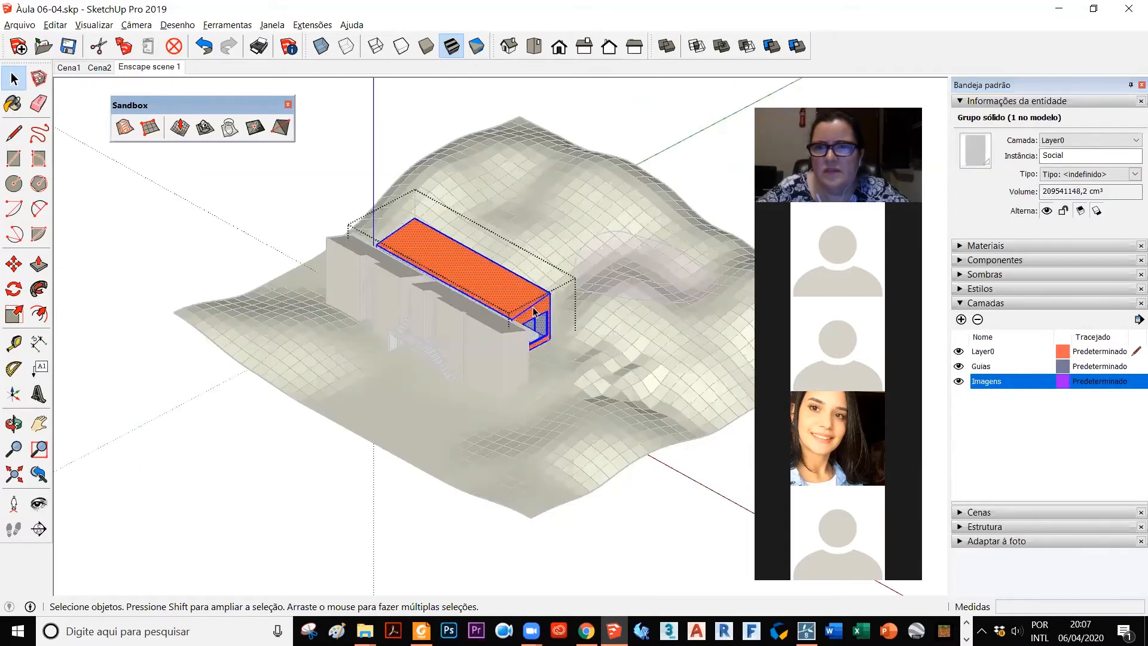
click(1116, 142)
click(1095, 155)
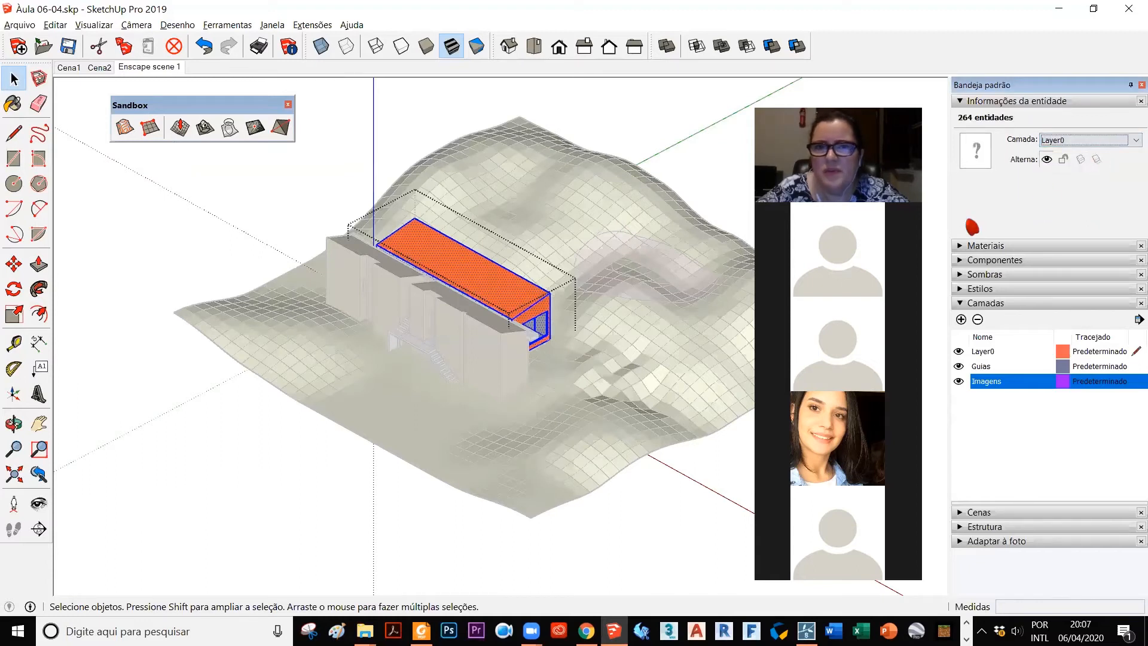
click(648, 132)
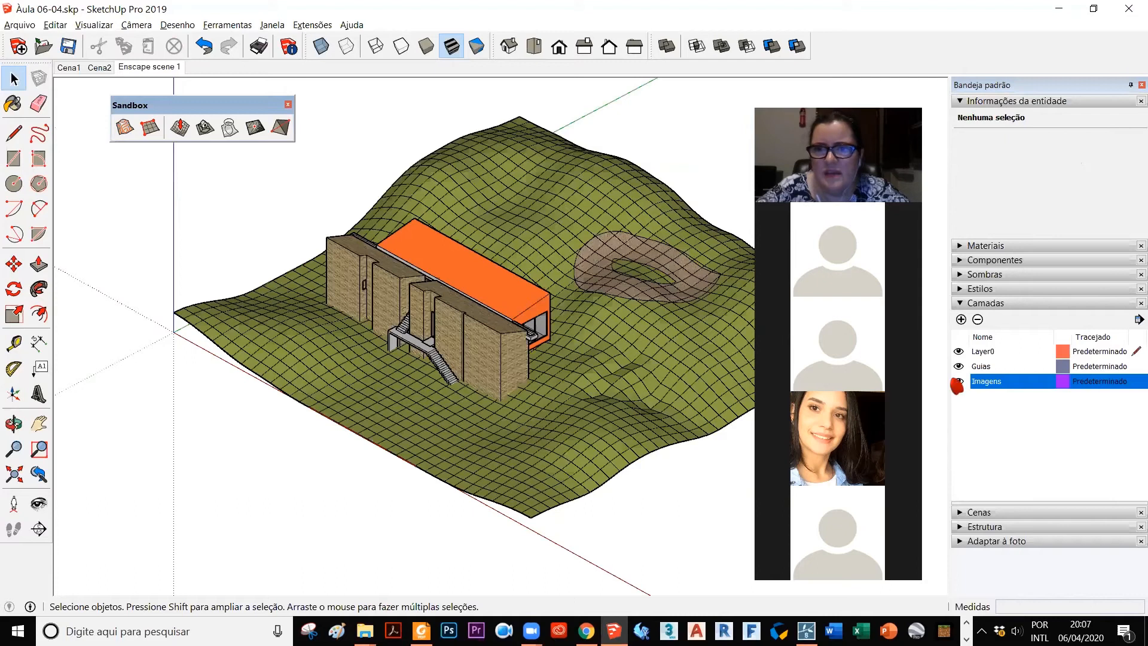
Step: Select the Guias layer in the layer list
click(959, 367)
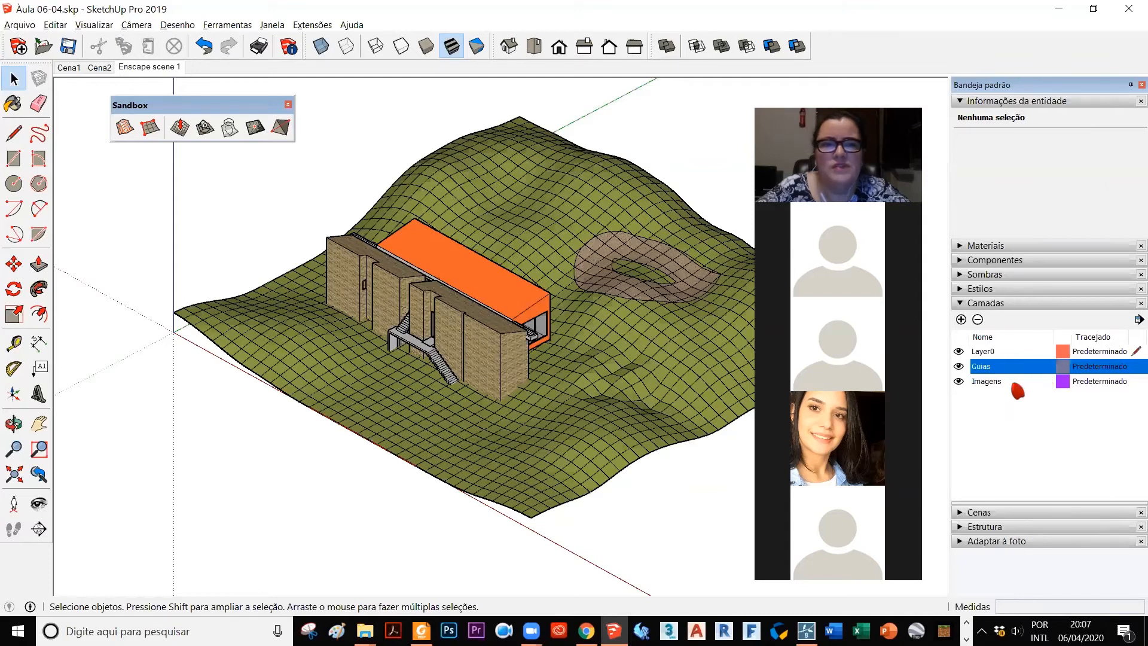
scroll(215, 465, down, 1)
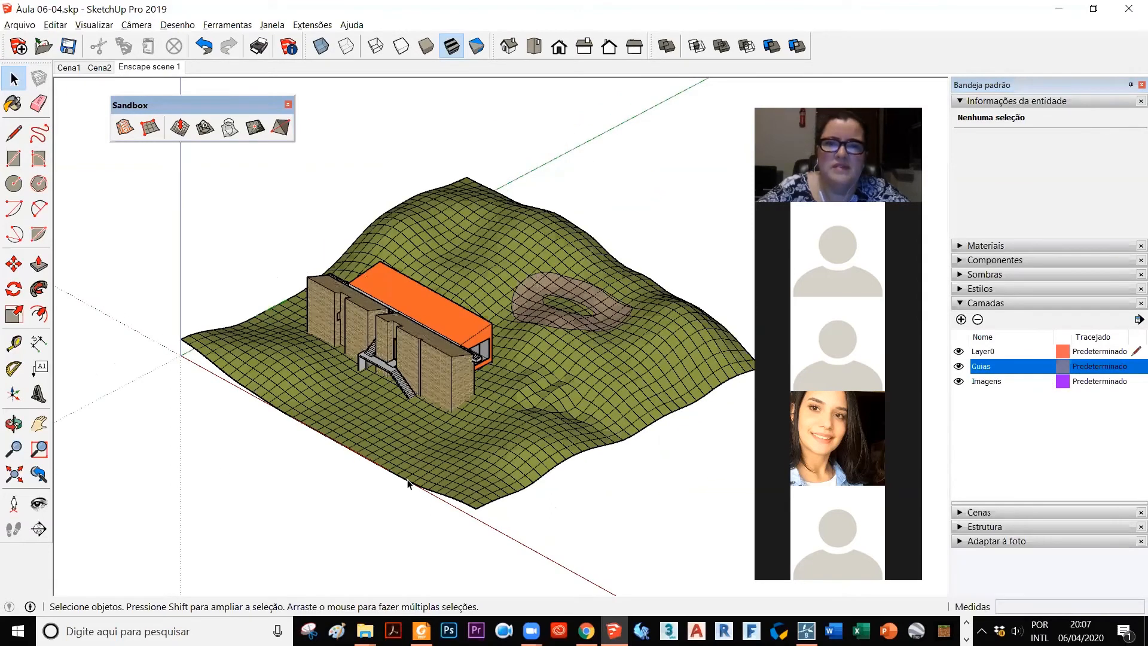
scroll(317, 546, up, 1)
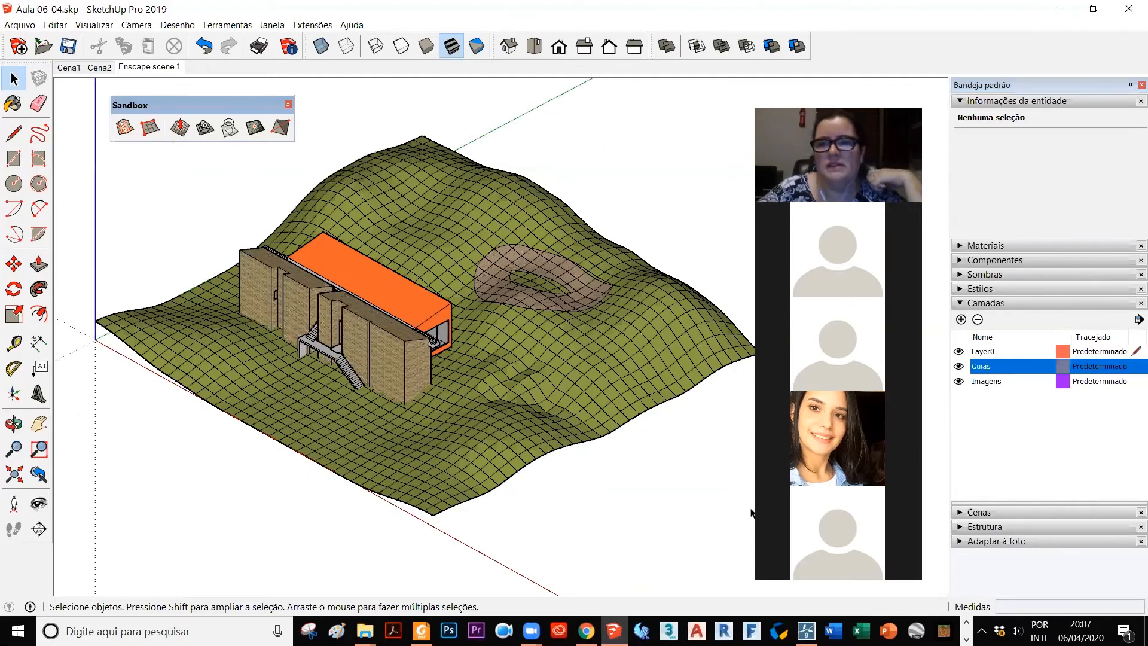
click(987, 369)
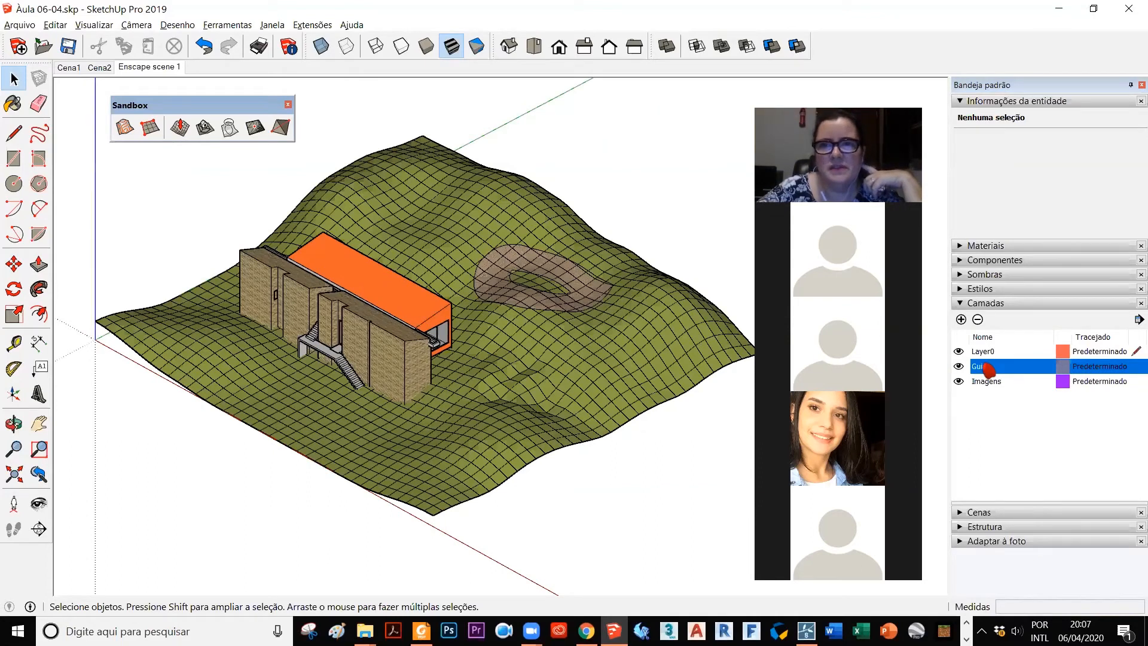
Step: Review the Layer0, Guias and Imagens layers and try to hide Layer0
click(986, 352)
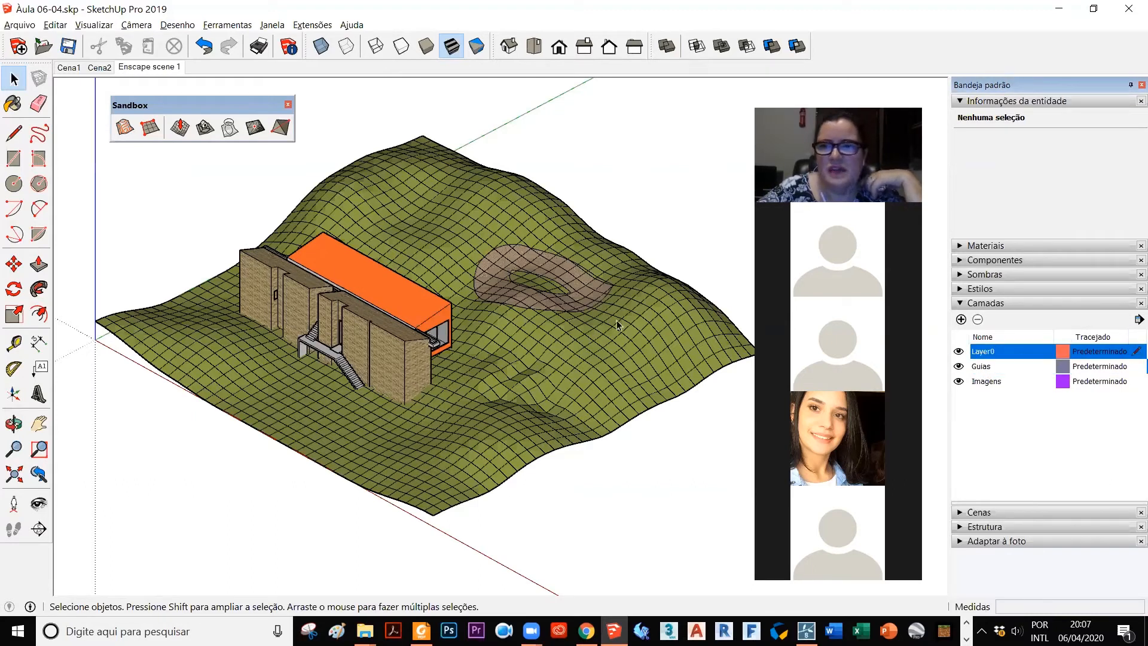
click(1019, 370)
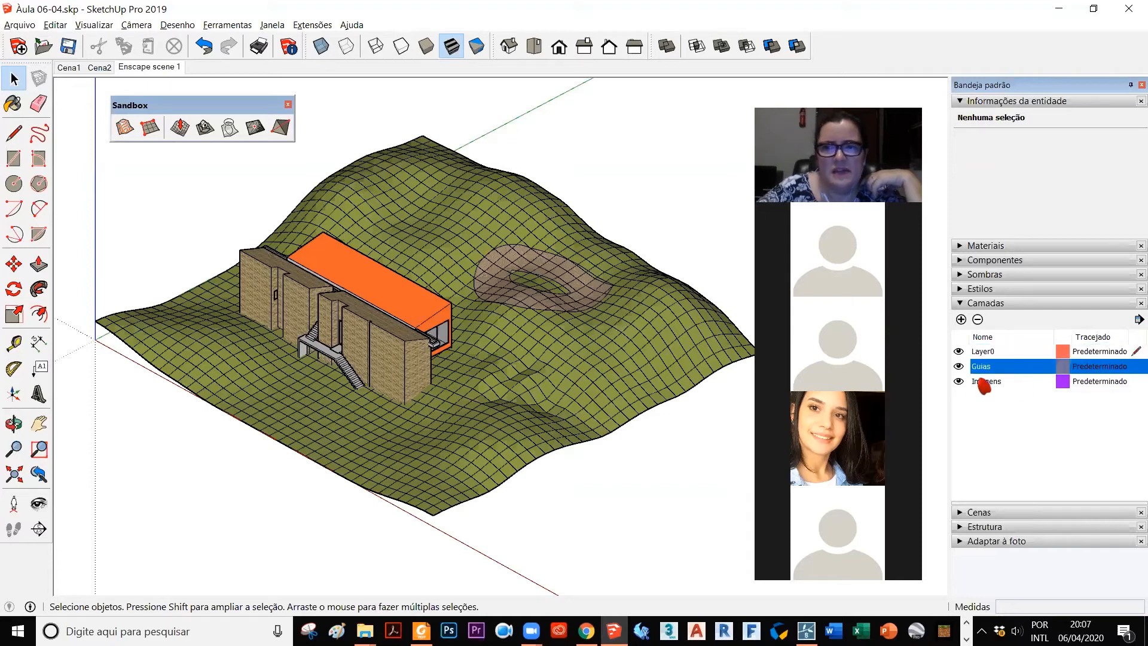
click(964, 382)
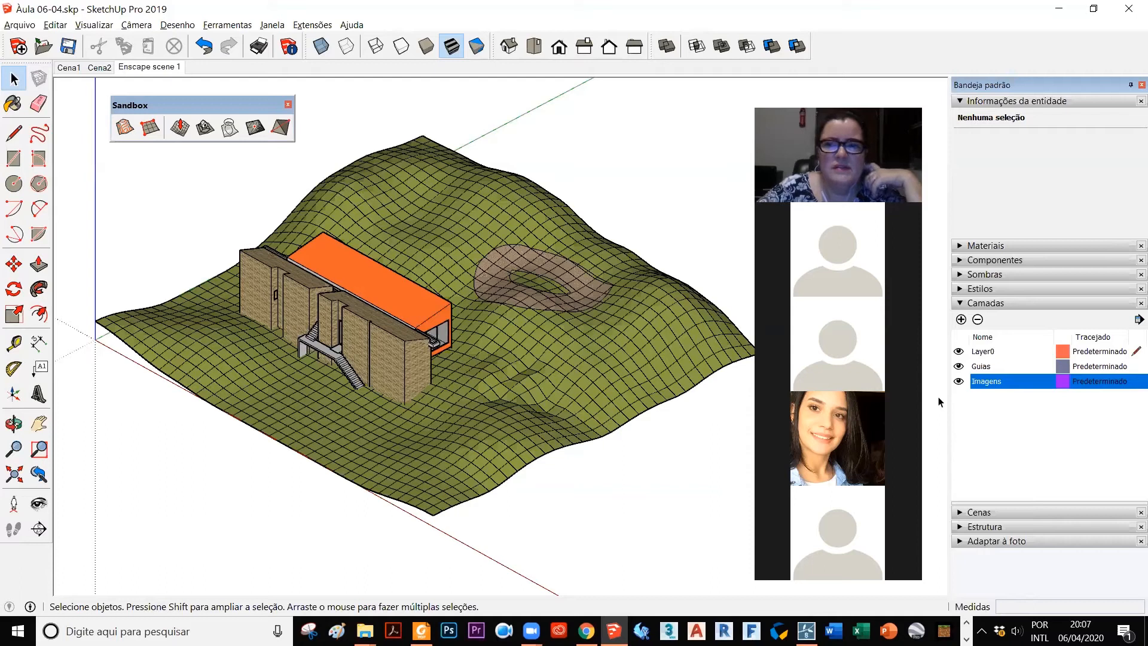
click(958, 351)
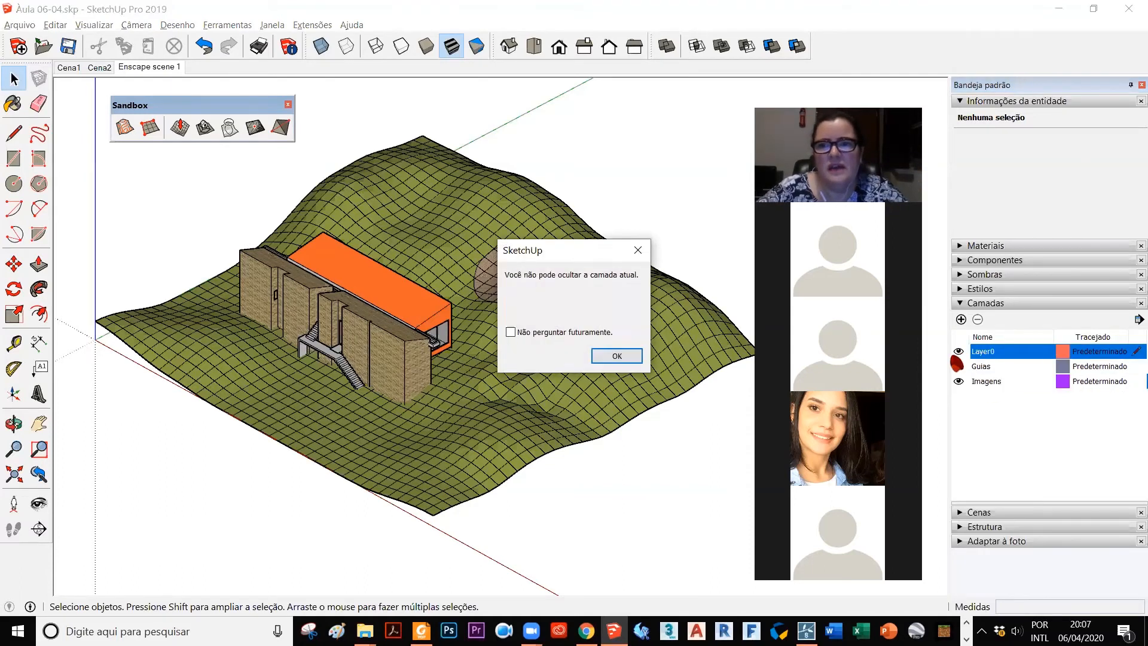
click(616, 356)
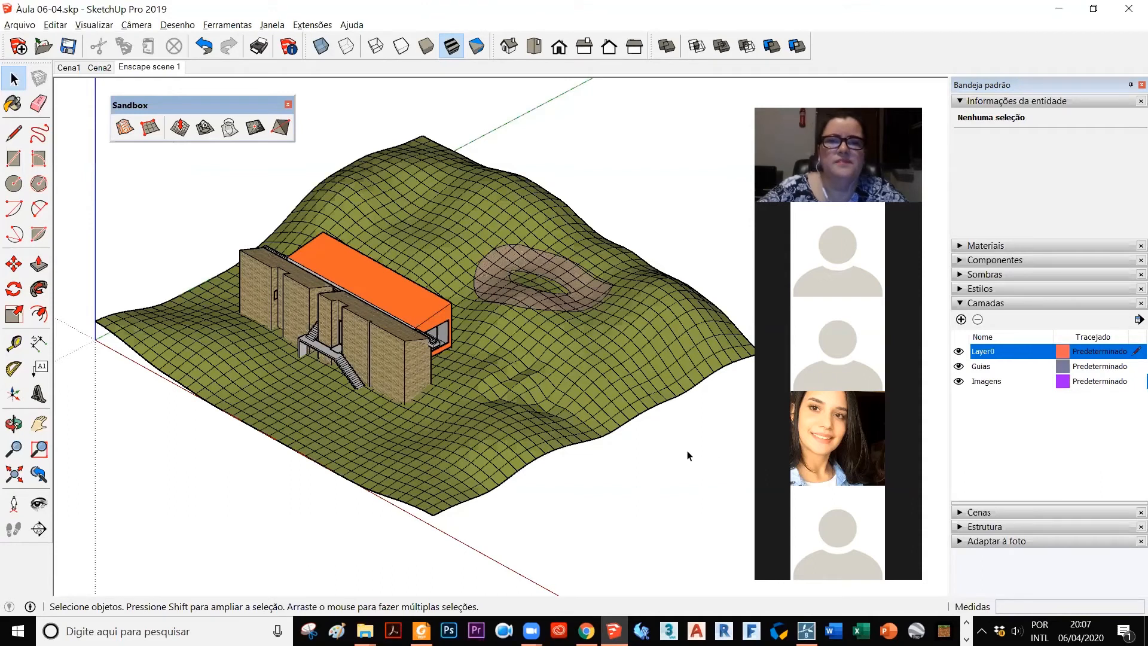
Step: Save the Àula 06-04.skp model with the terrain and house
click(69, 48)
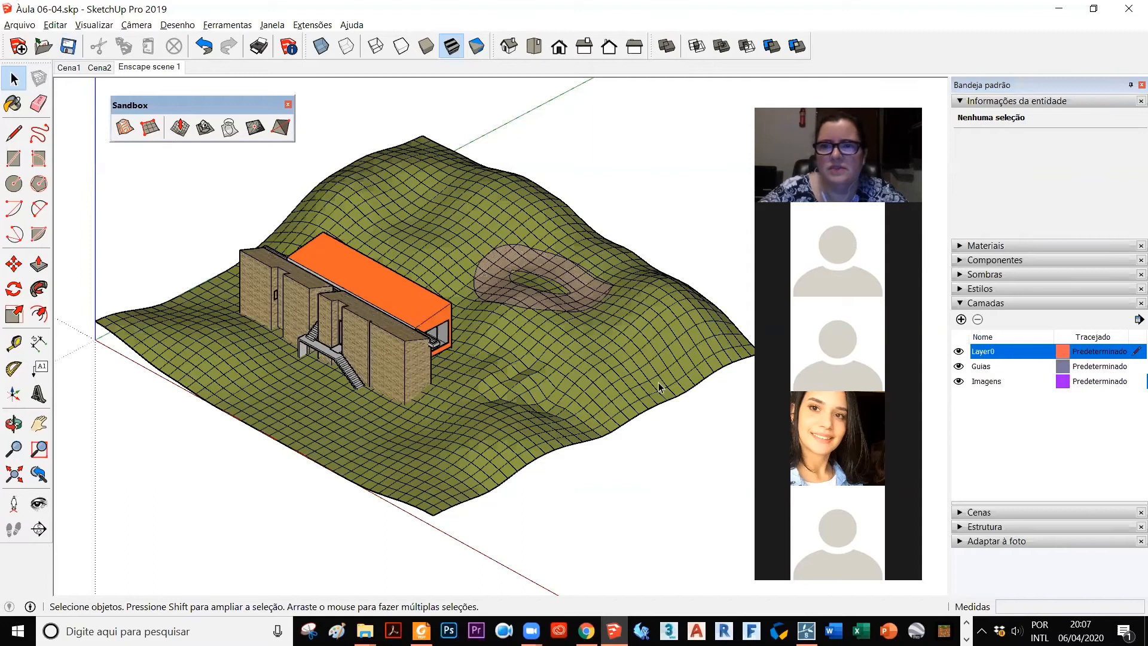
click(960, 381)
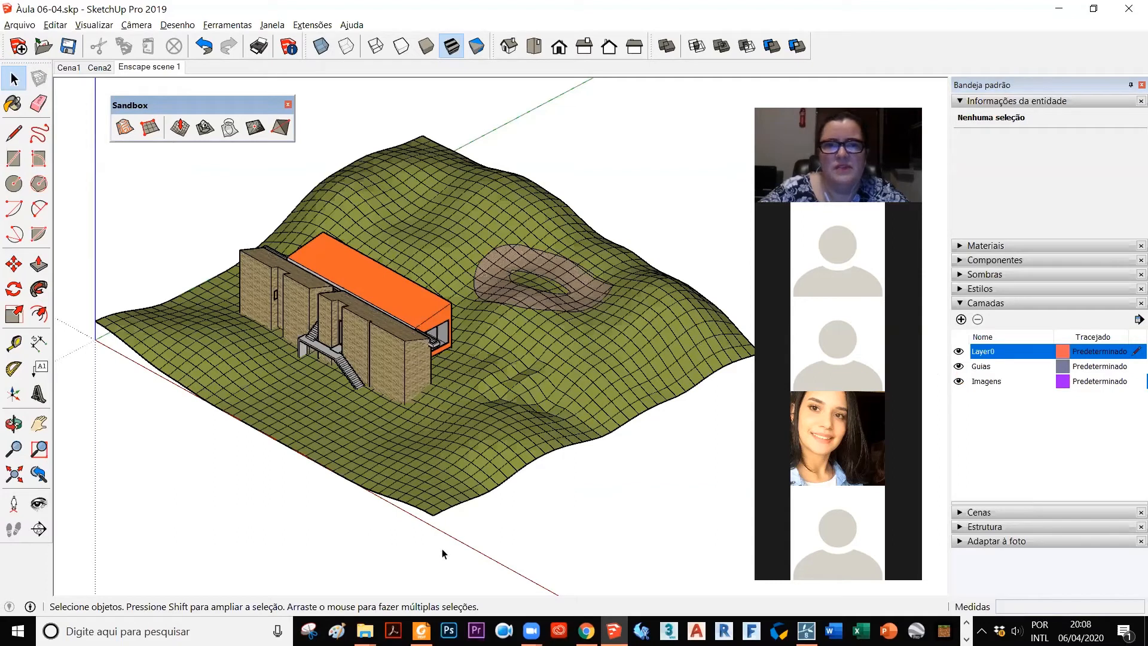
scroll(440, 388, down, 1)
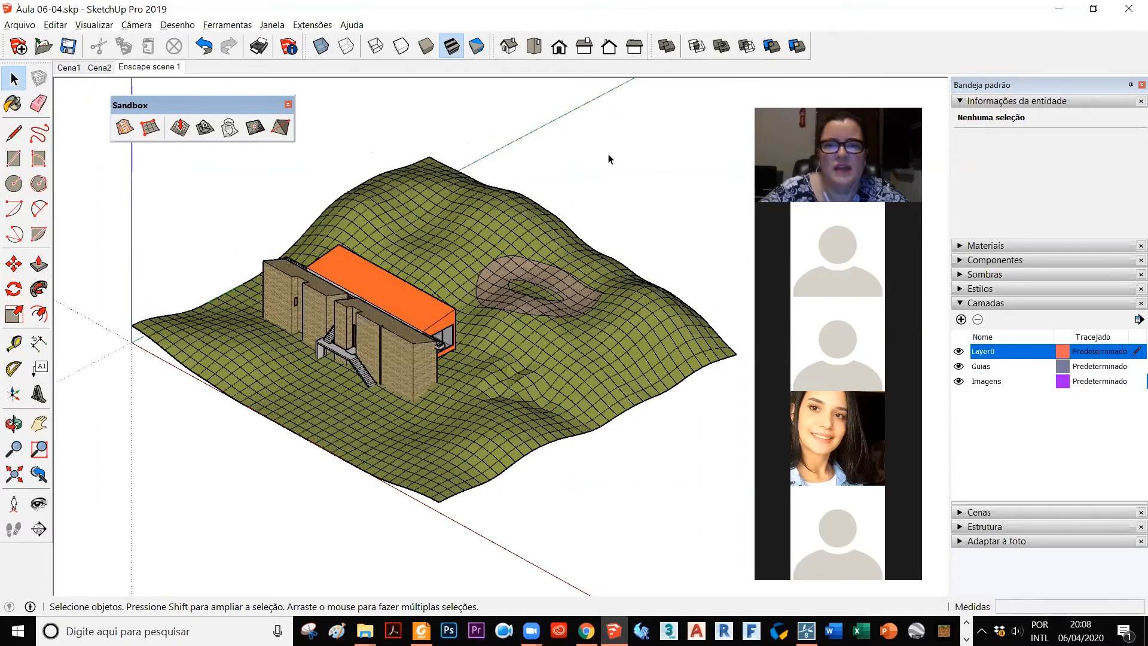
scroll(459, 385, down, 3)
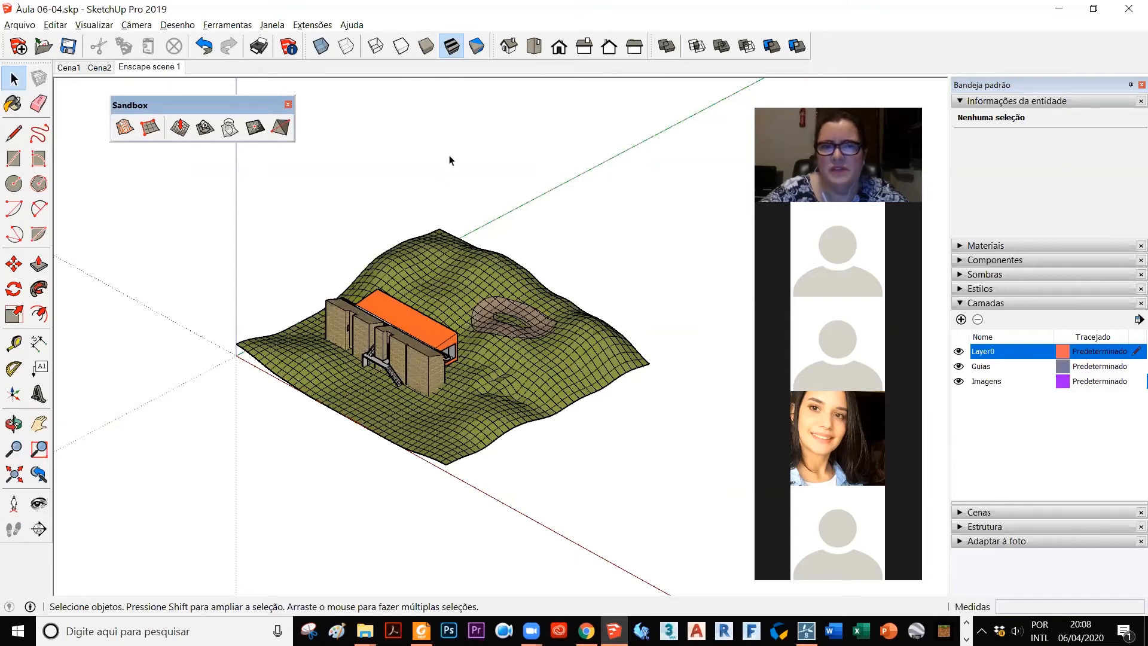
scroll(580, 310, up, 2)
scroll(501, 270, up, 2)
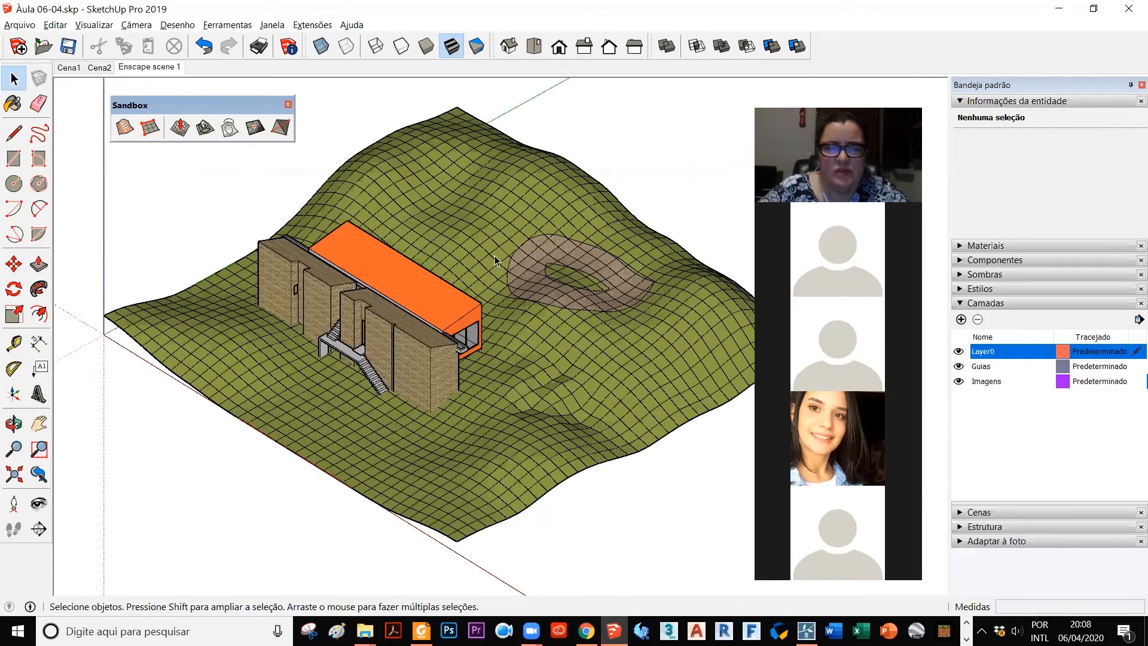
scroll(496, 174, up, 1)
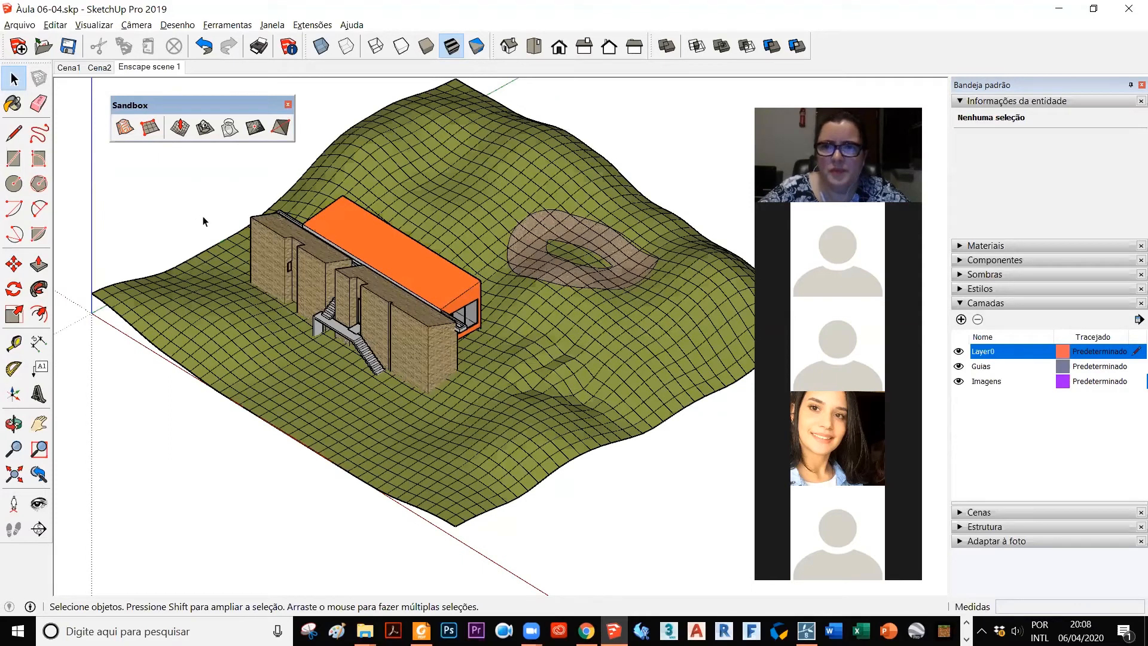
Step: Check the Atividade 2 page in the browser, return to SketchUp and move the floating Sandbox toolbar to the other side of the terrain
key(alt+Tab)
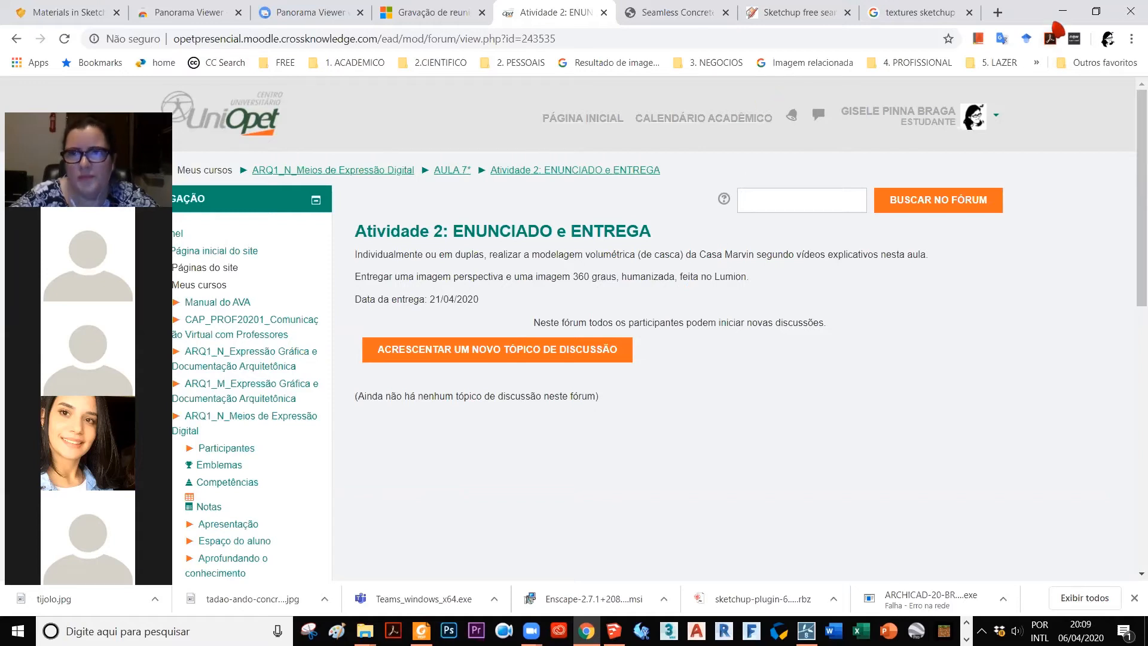
click(1062, 13)
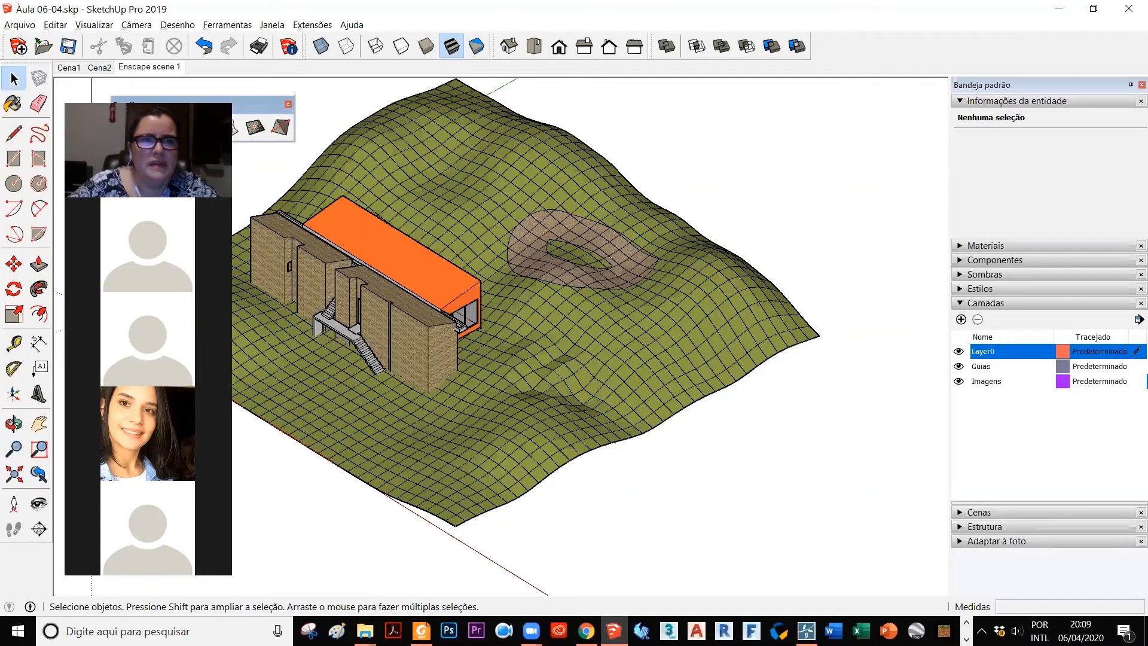
drag(267, 106, 854, 106)
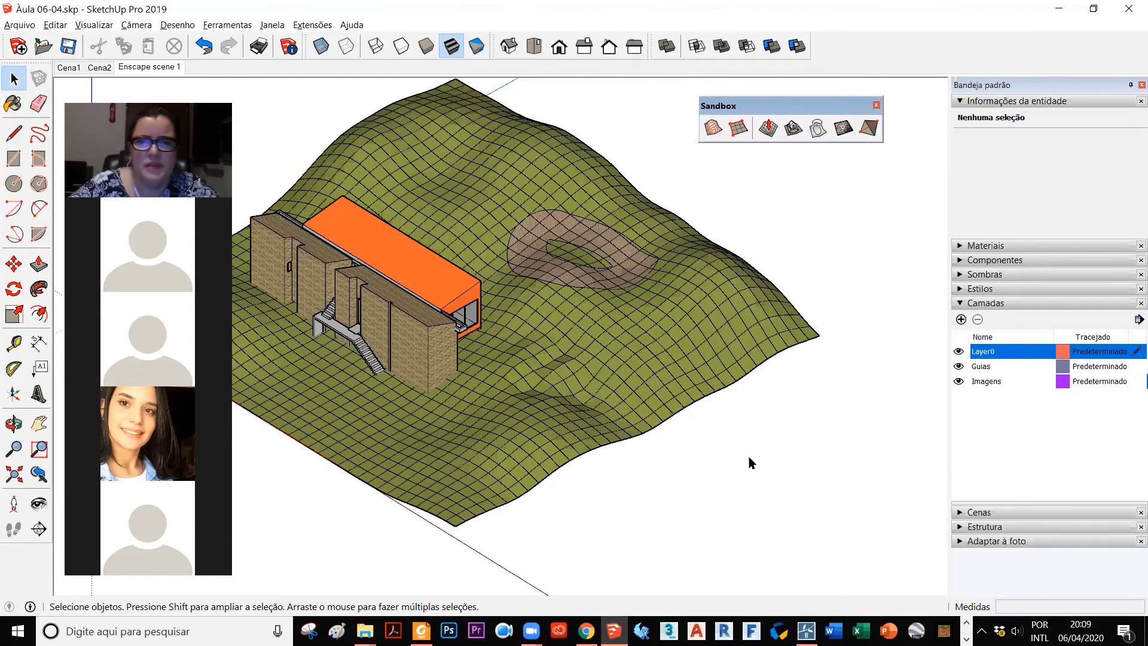
scroll(747, 461, down, 2)
scroll(383, 397, up, 3)
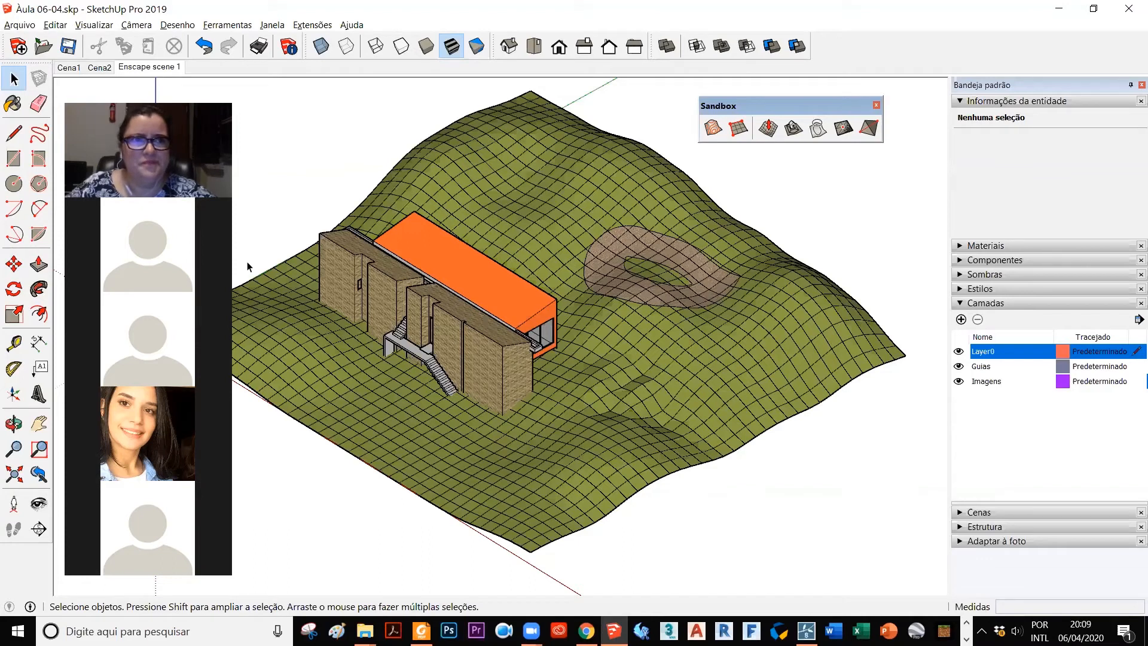
click(55, 25)
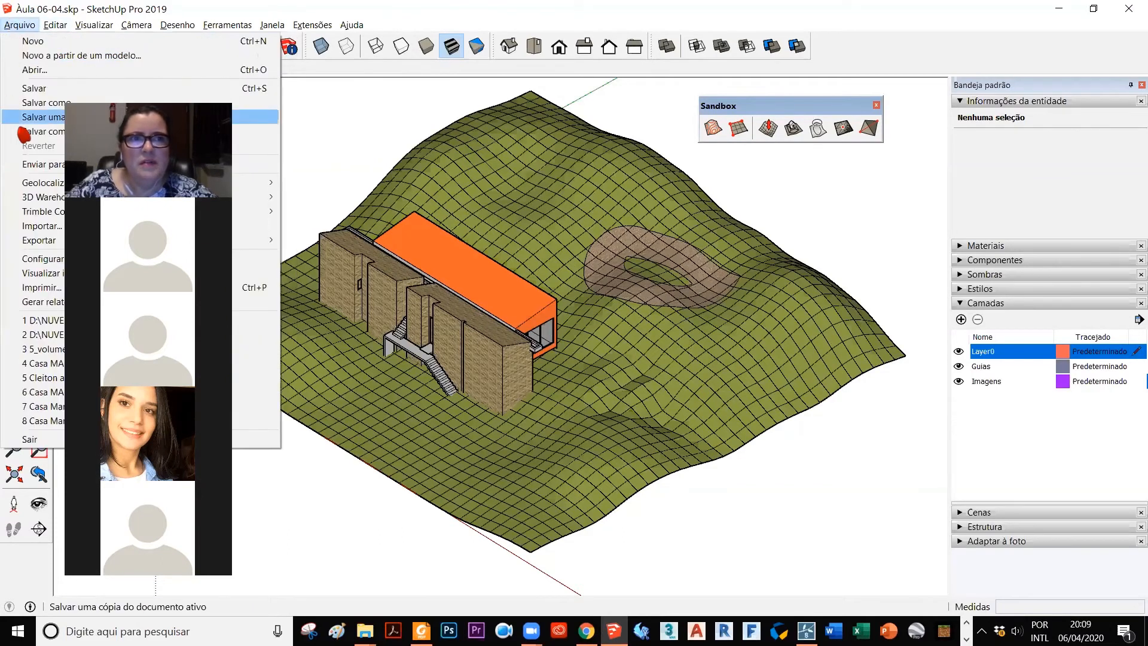
click(43, 117)
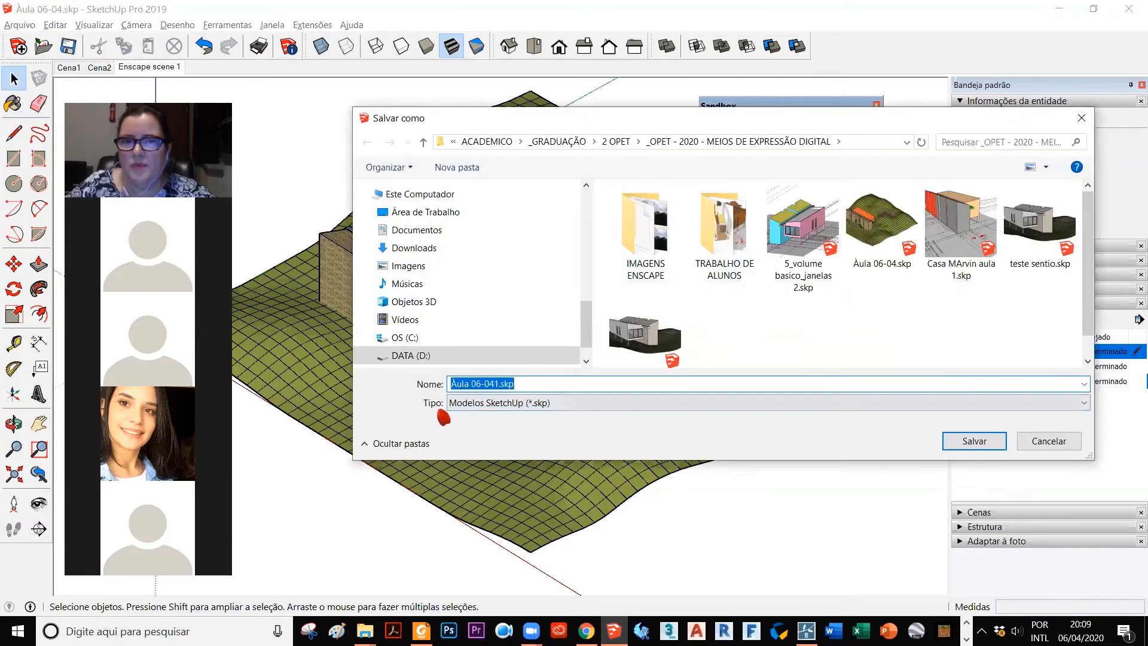
click(502, 406)
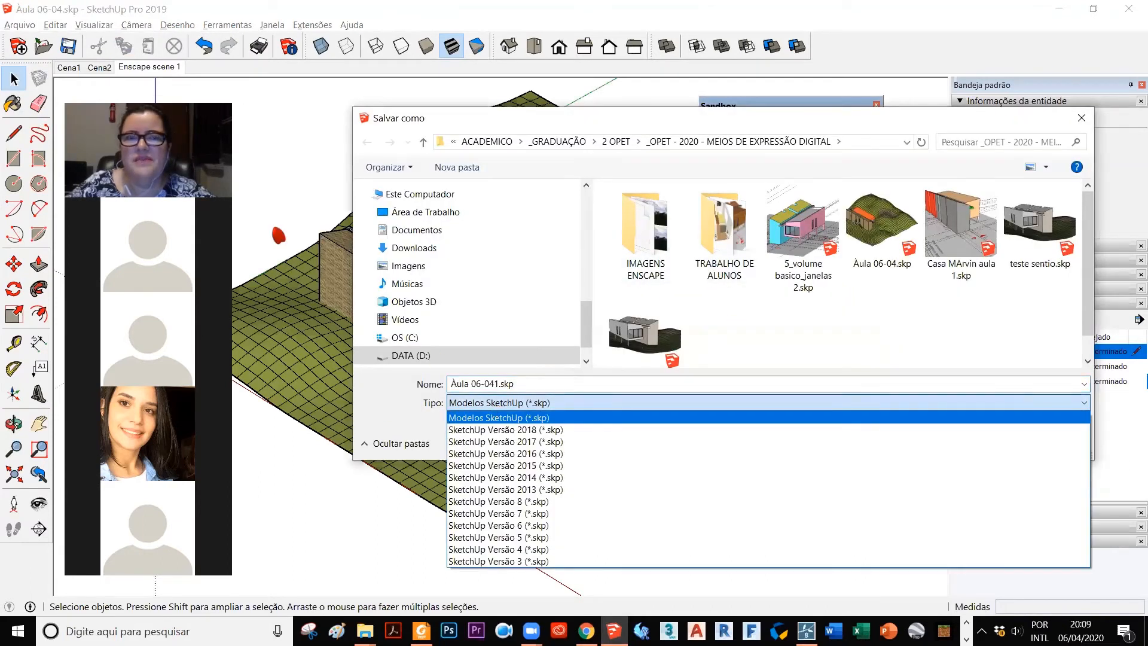
click(558, 501)
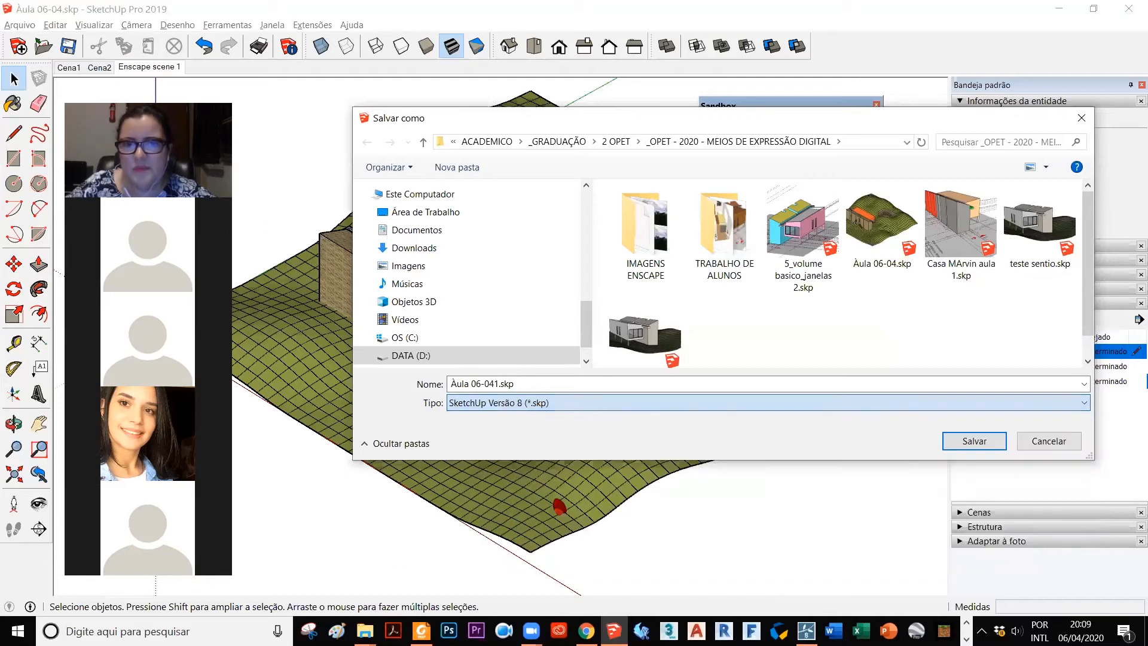
click(529, 392)
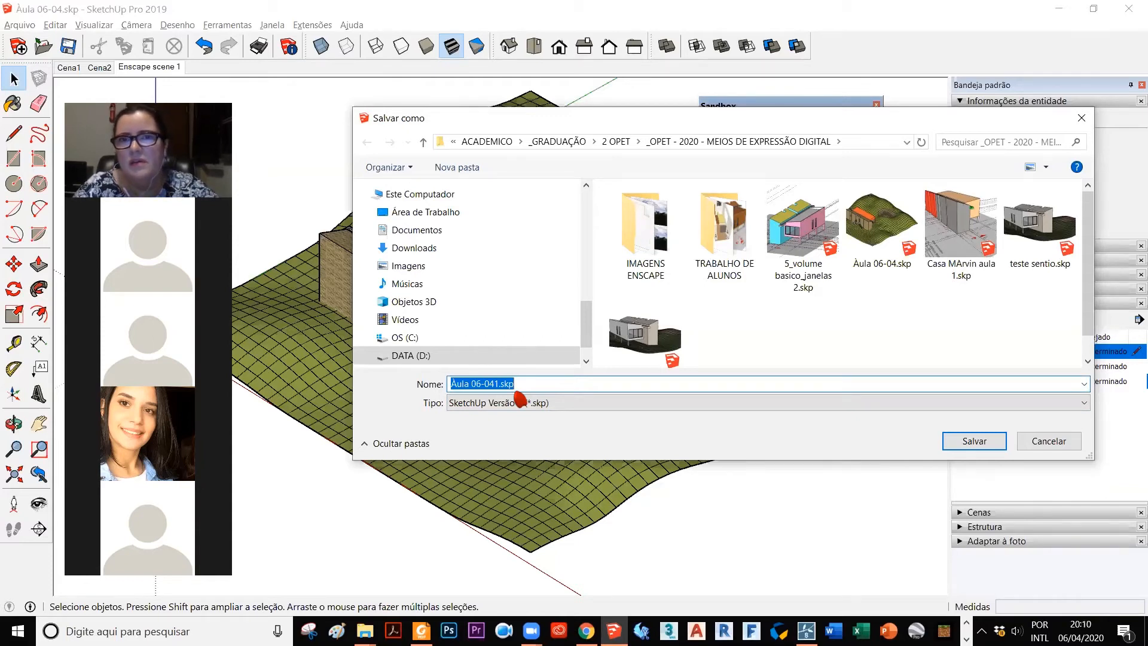
click(1059, 446)
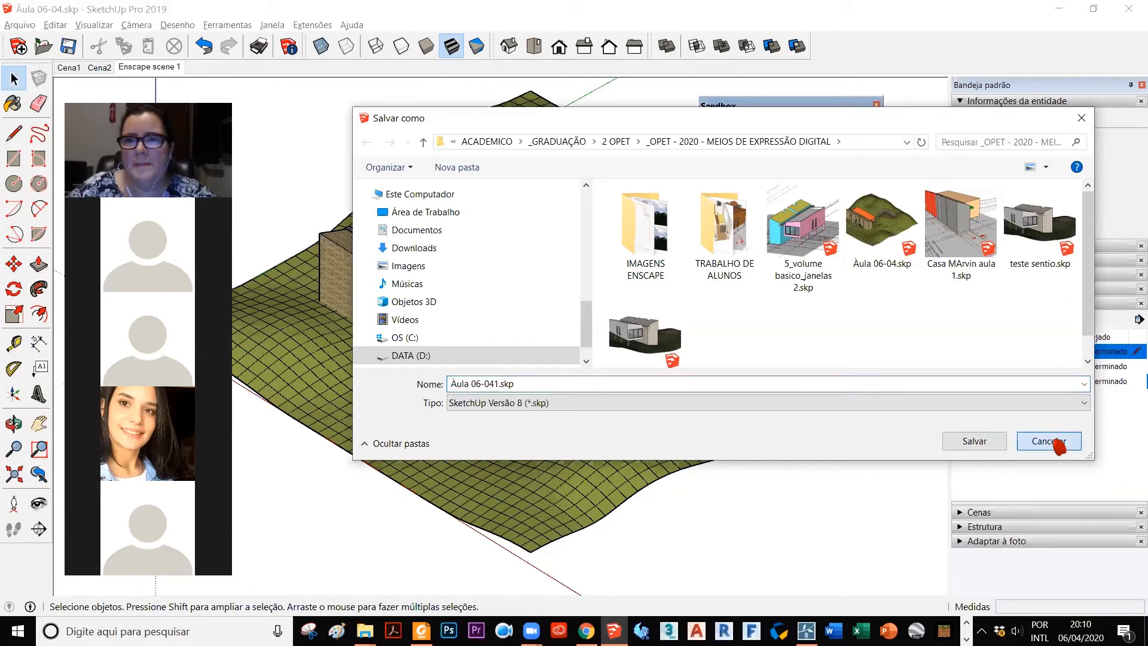
click(1058, 444)
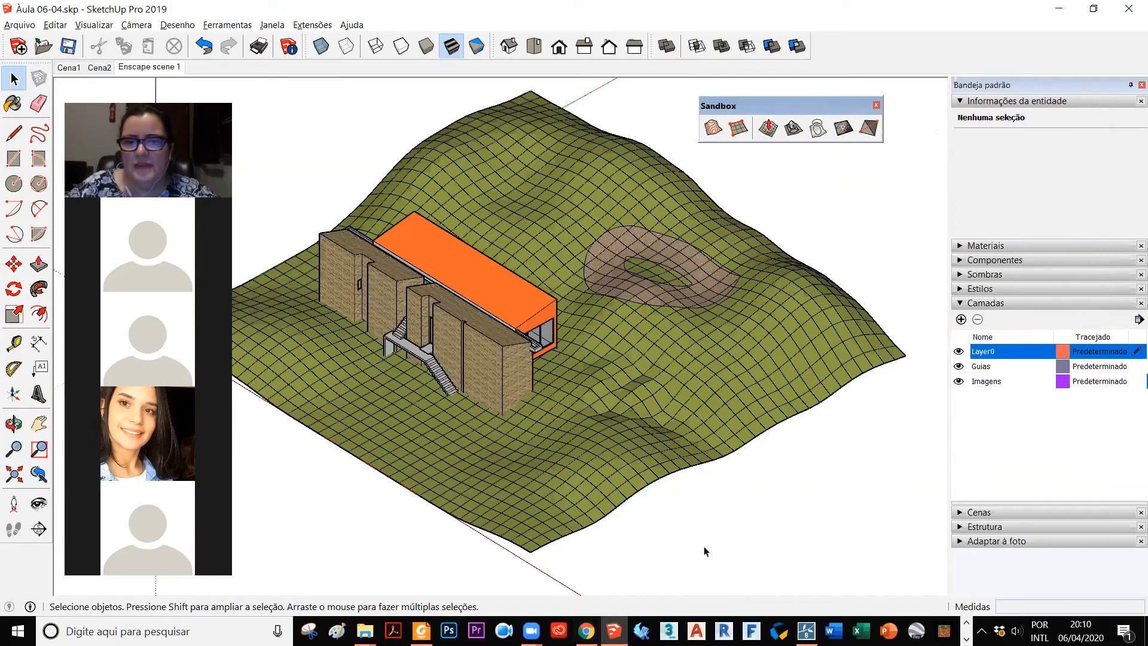
Step: Switch to Chrome, highlight the 360-degree humanized image requirement in the Atividade 2 assignment and return to SketchUp
click(587, 630)
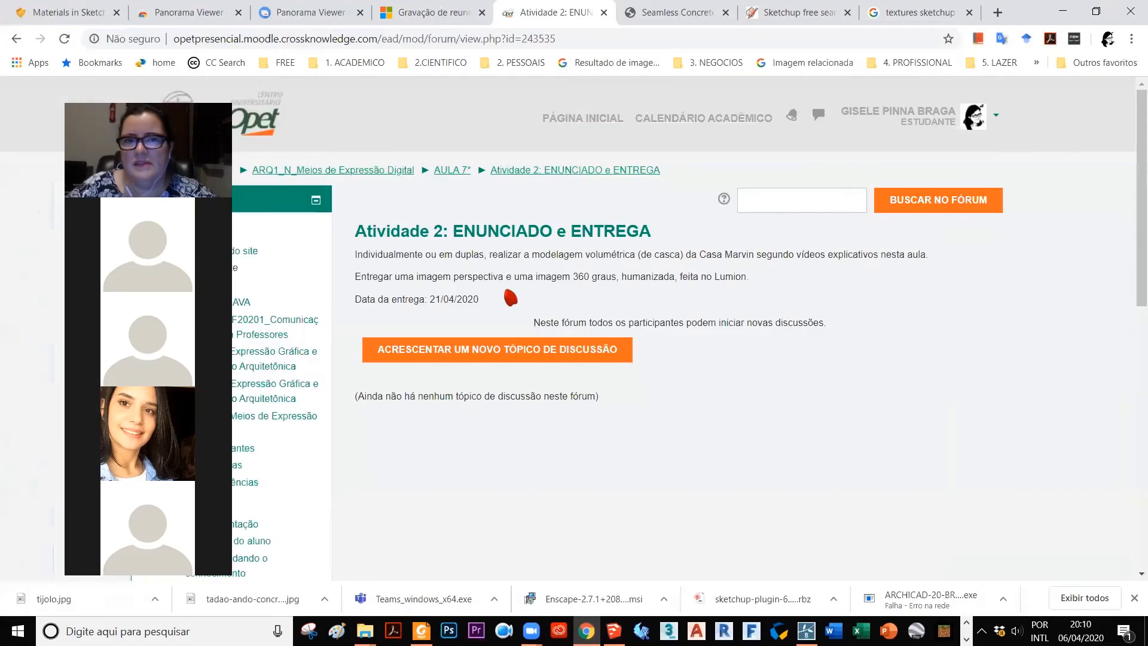
mouse_move(417, 277)
mouse_down()
mouse_move(617, 278)
mouse_move(615, 295)
mouse_move(614, 278)
mouse_move(670, 274)
mouse_up()
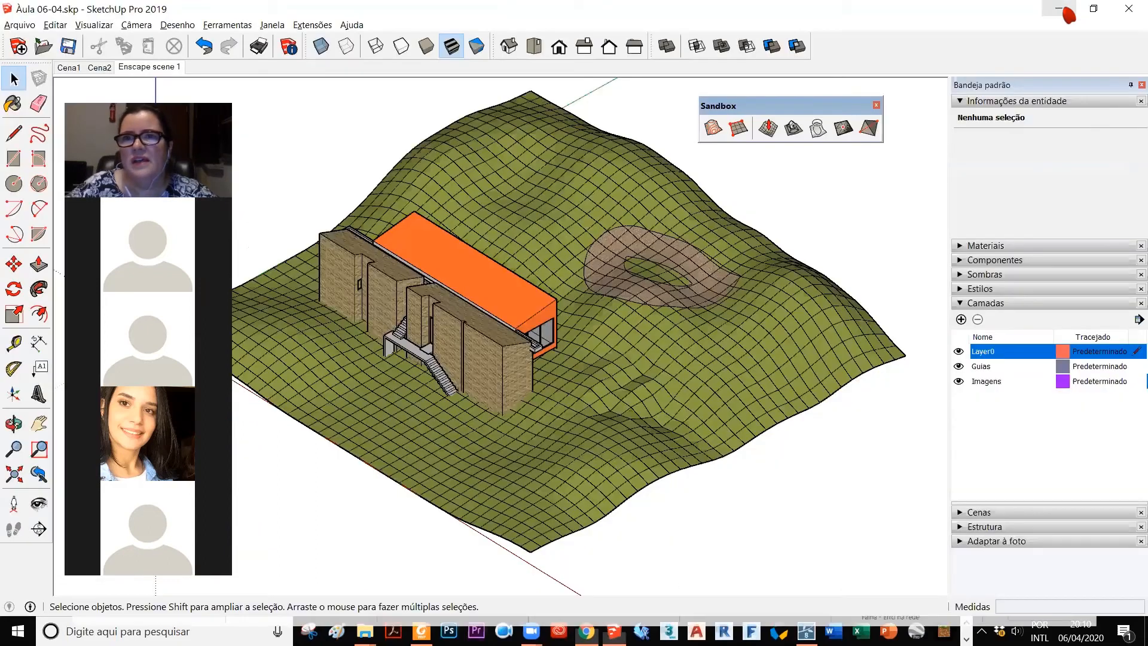
click(1063, 12)
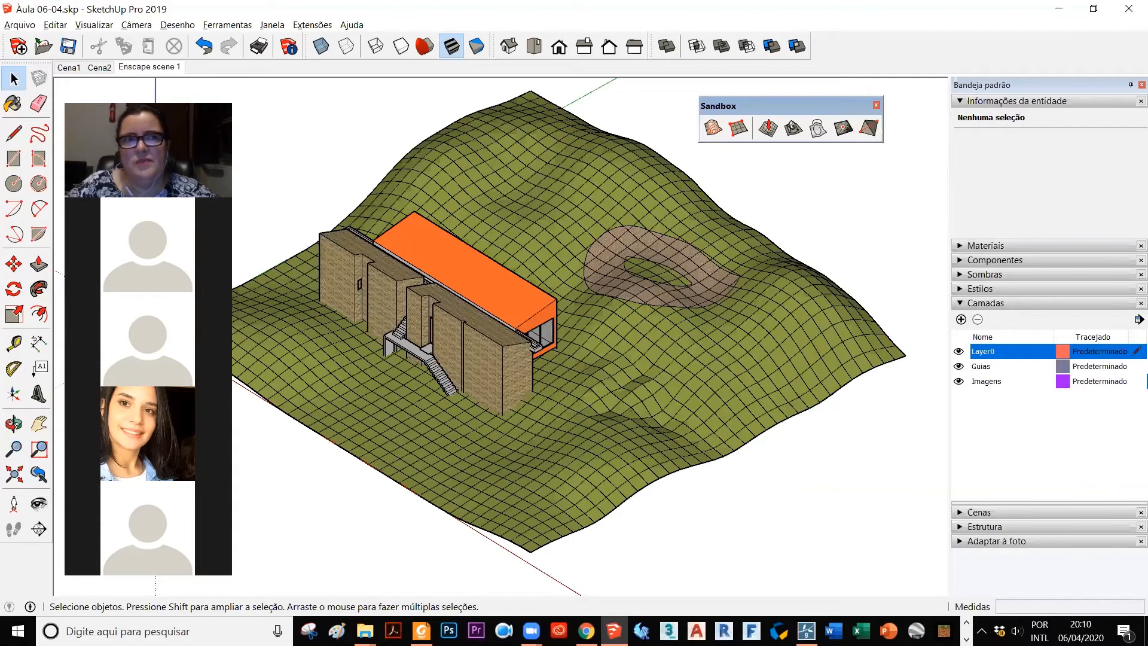
Step: Save a copy of the model as PARA LUMION in the SketchUp Versão 8 (*.skp) format
click(18, 25)
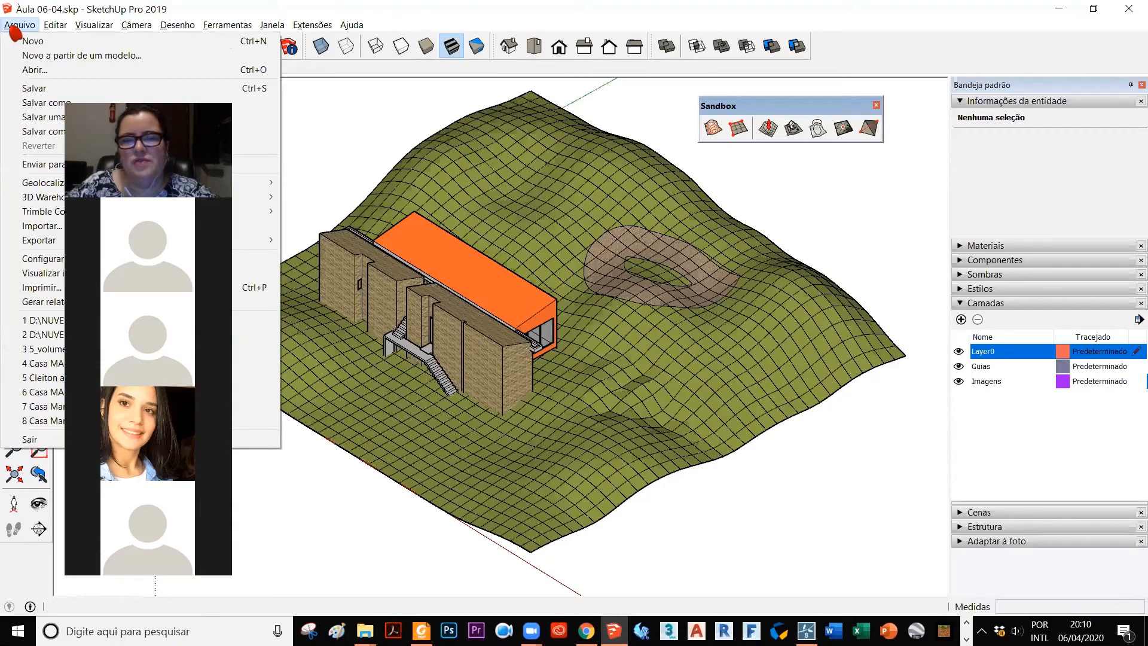
click(344, 111)
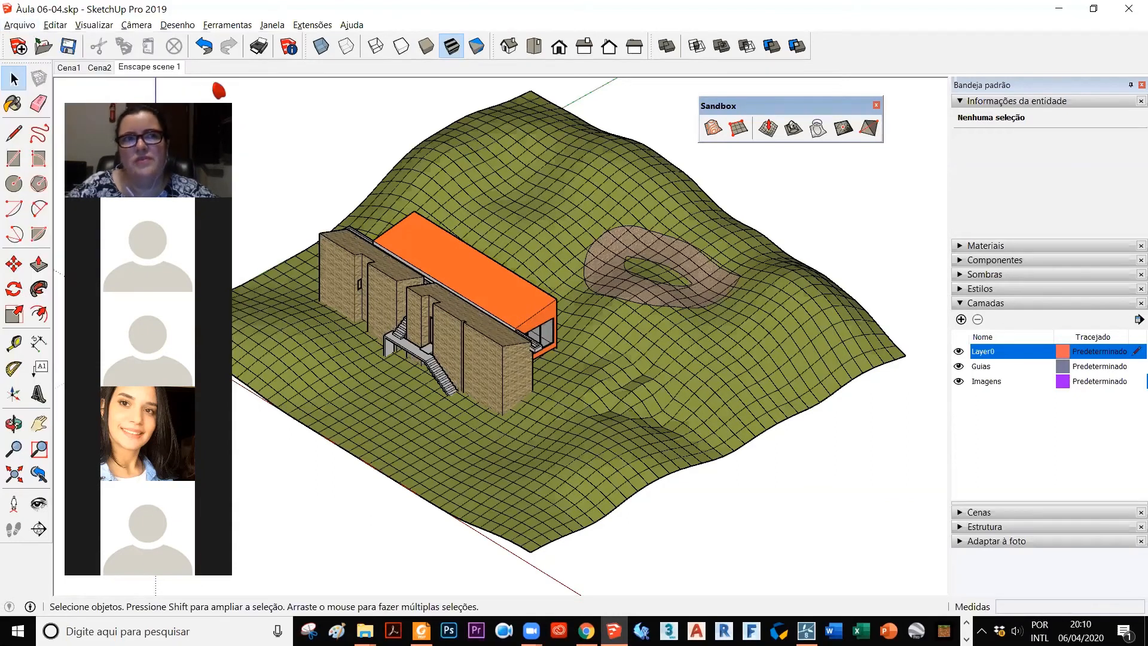
click(24, 27)
key(Return)
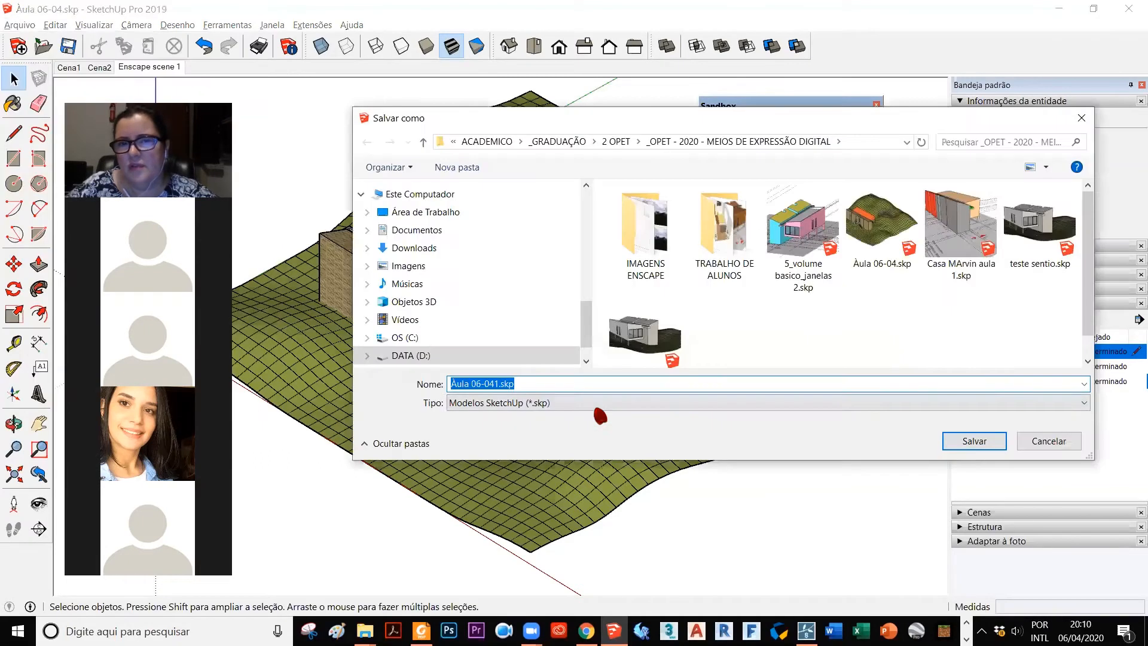
click(594, 405)
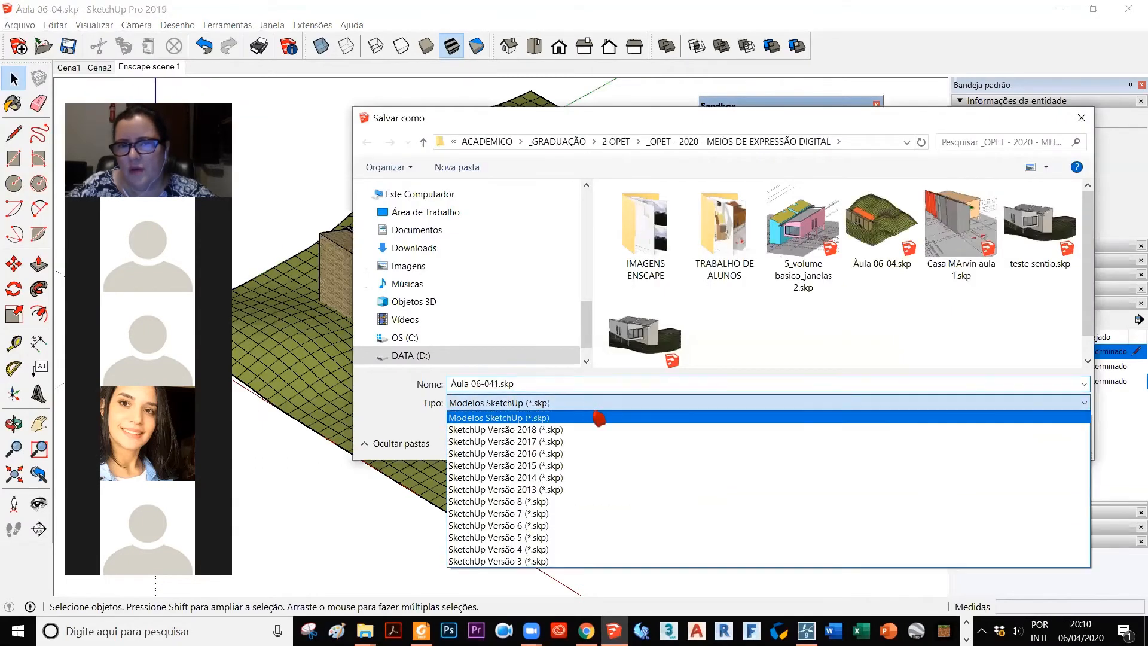
click(610, 502)
click(553, 381)
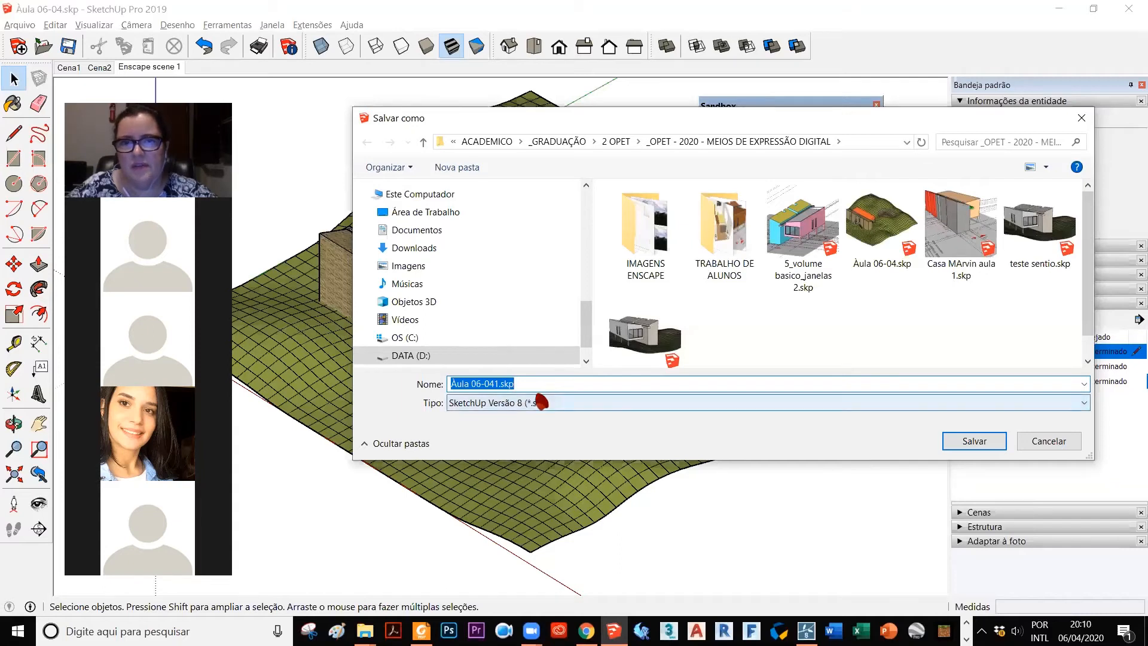
text(PARA LUMION)
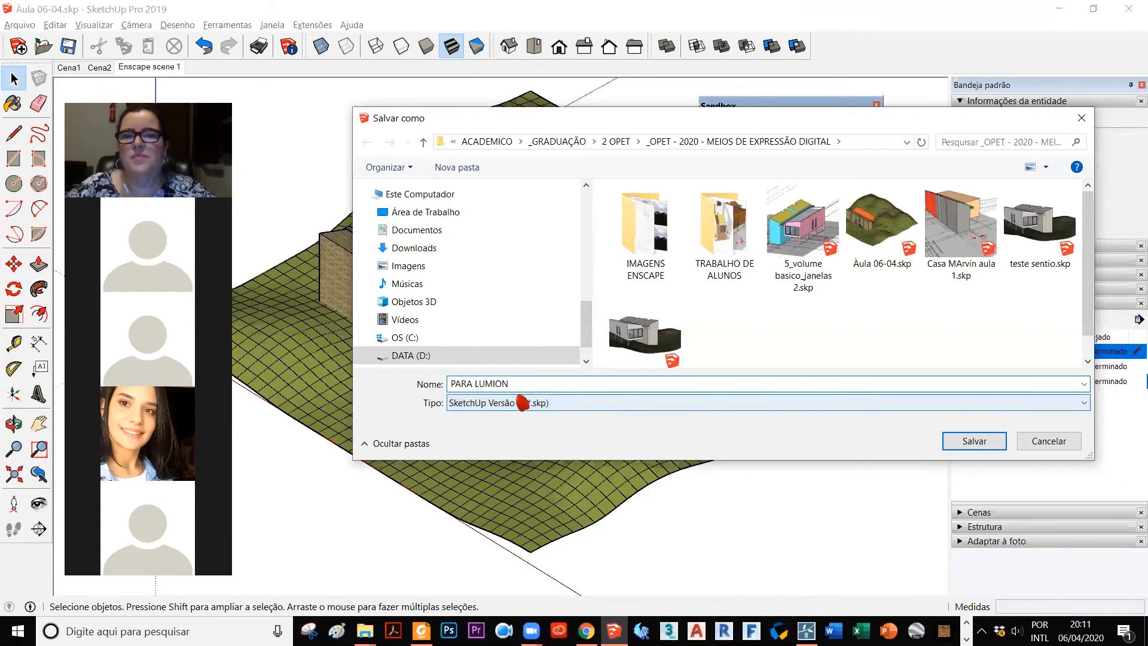
click(974, 442)
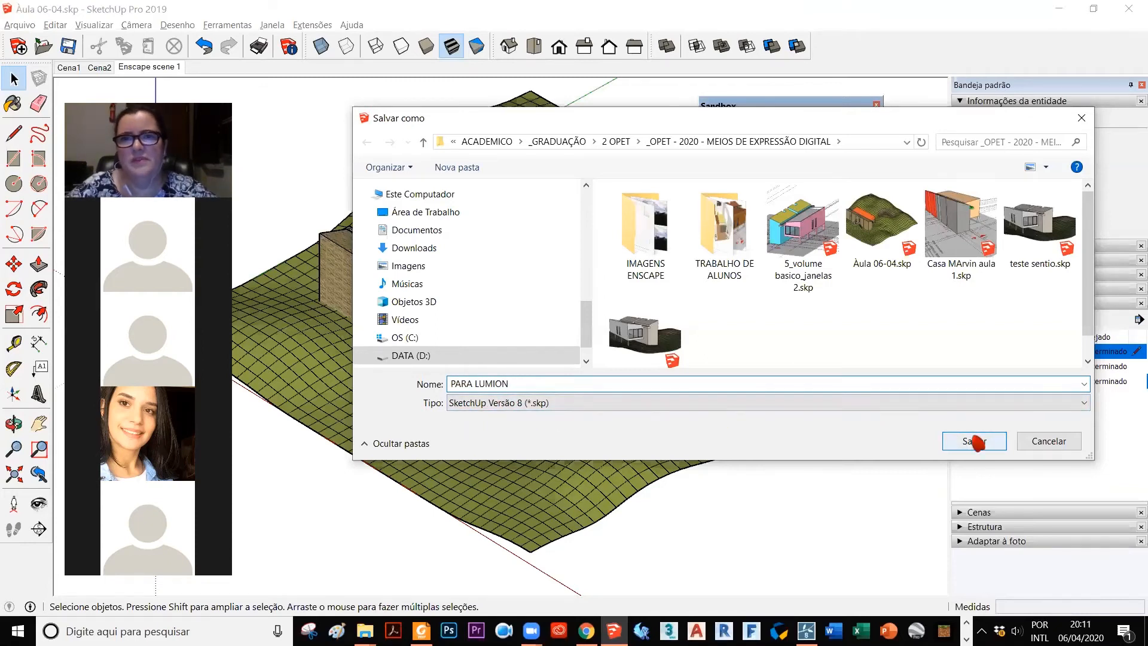
click(974, 441)
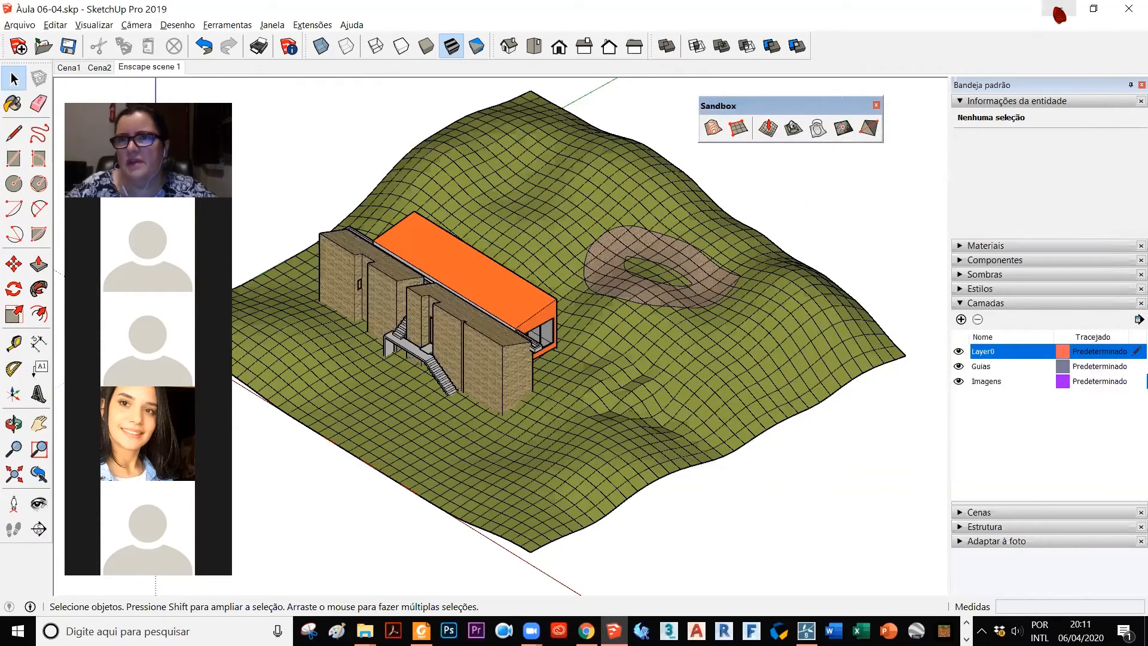
Step: Minimize SketchUp and close the Exemplo Casa Marvin - Implantação.png image in Fotos
click(1059, 9)
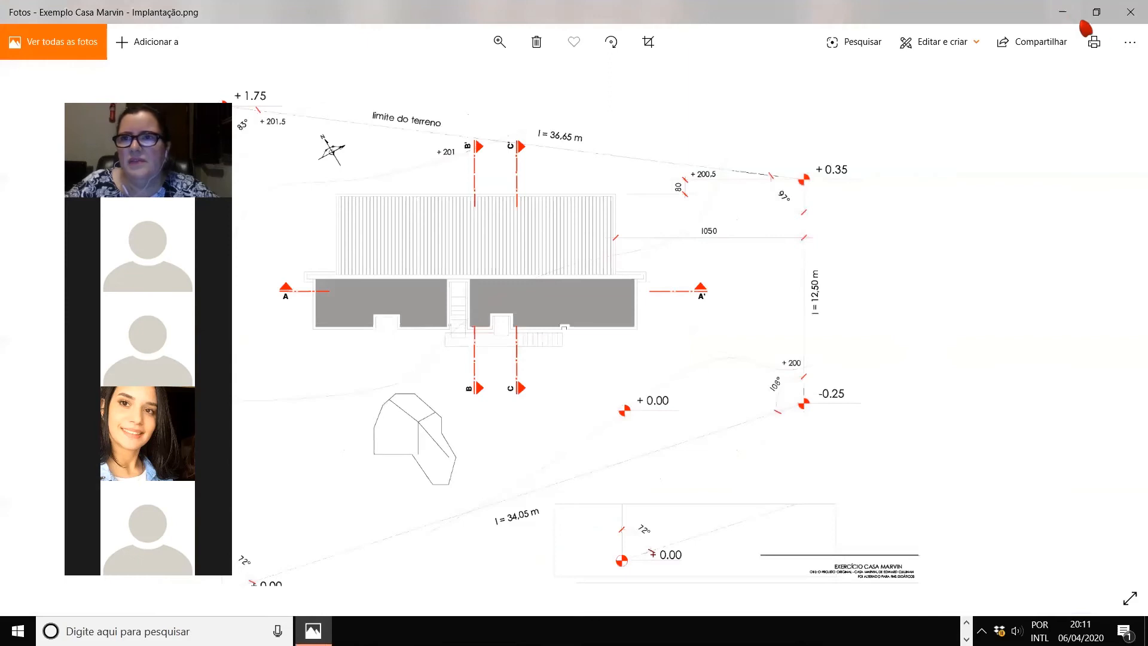
click(1128, 18)
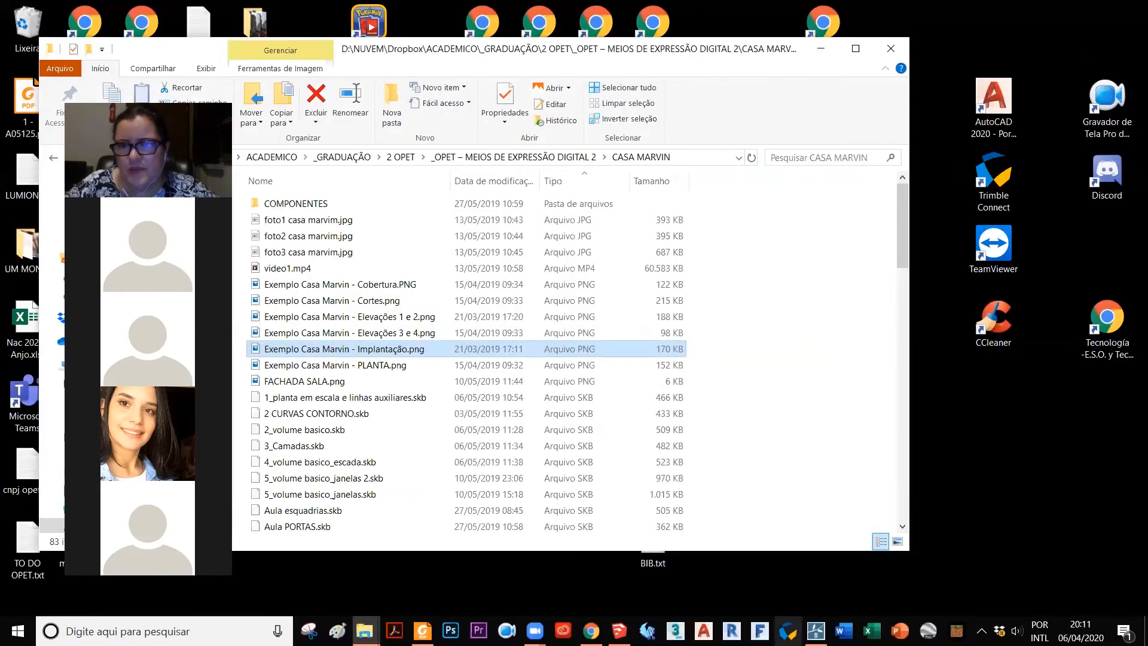
Step: Switch to Lumion, start a scene from the mountain lake landscape and move the camera above the open grassland
click(815, 630)
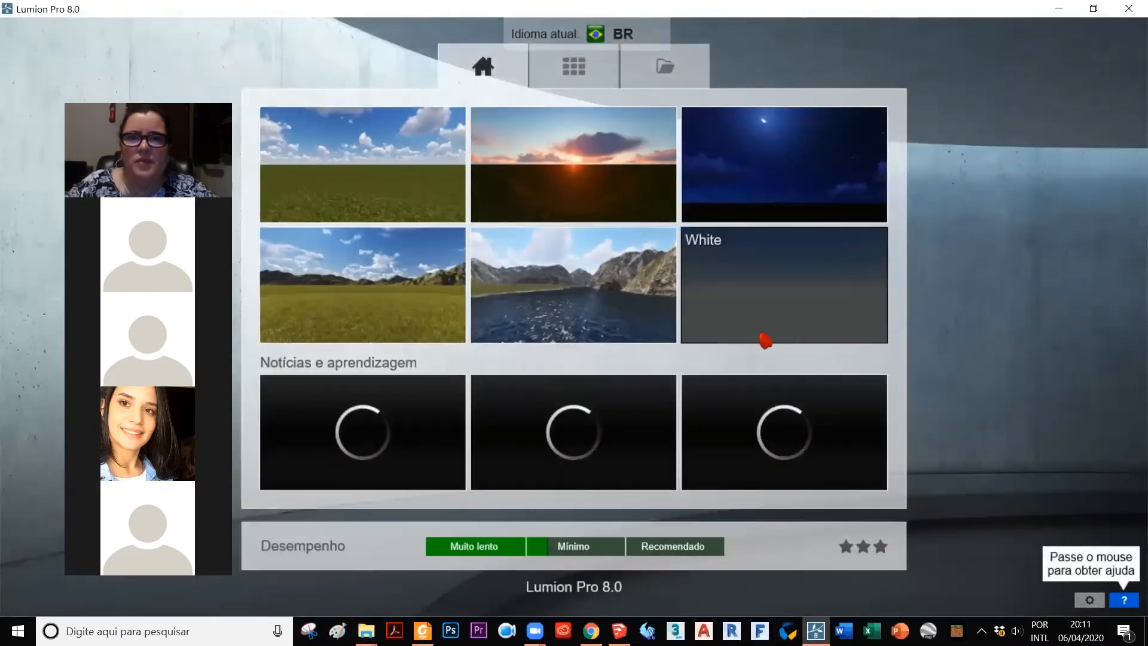
click(528, 280)
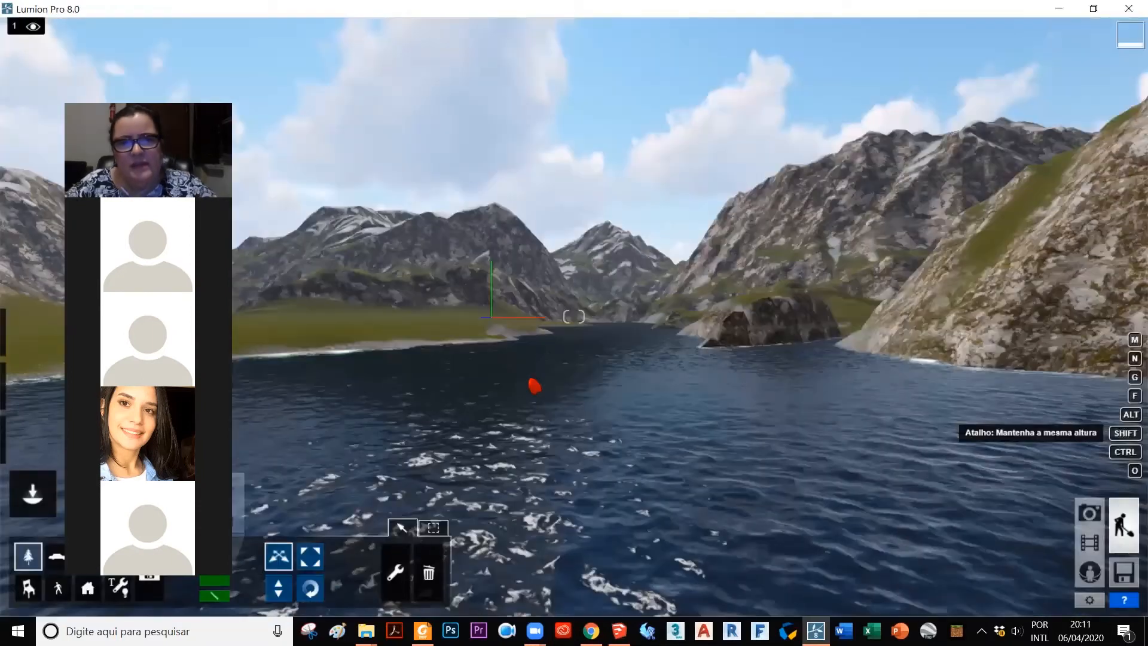
key(w)
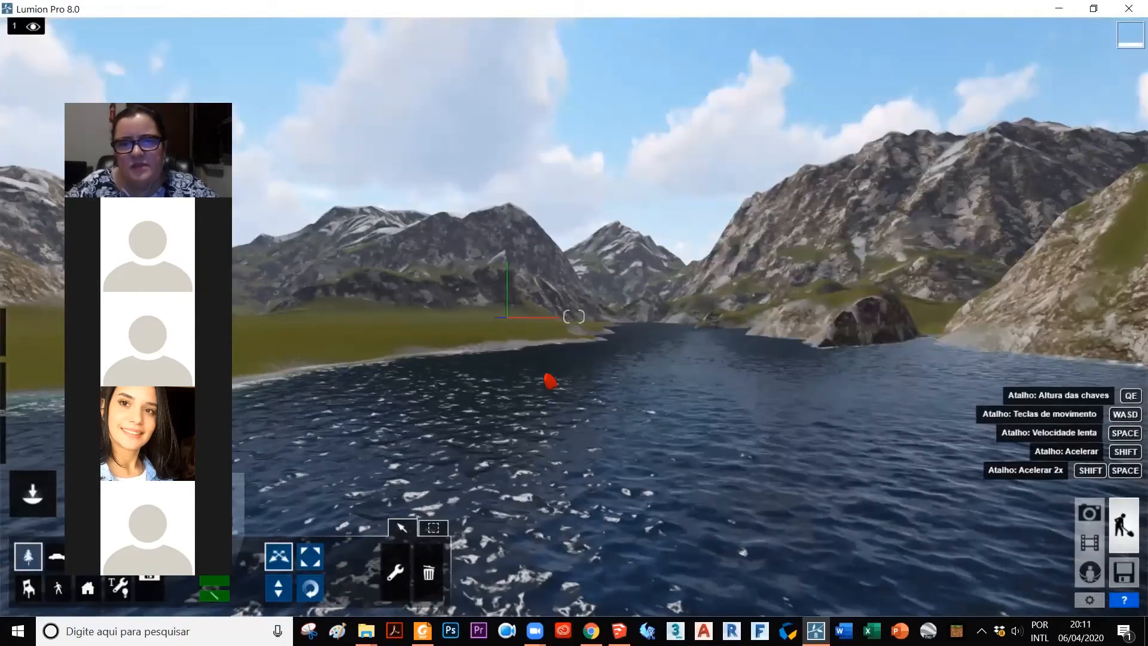
key(a)
key(a)
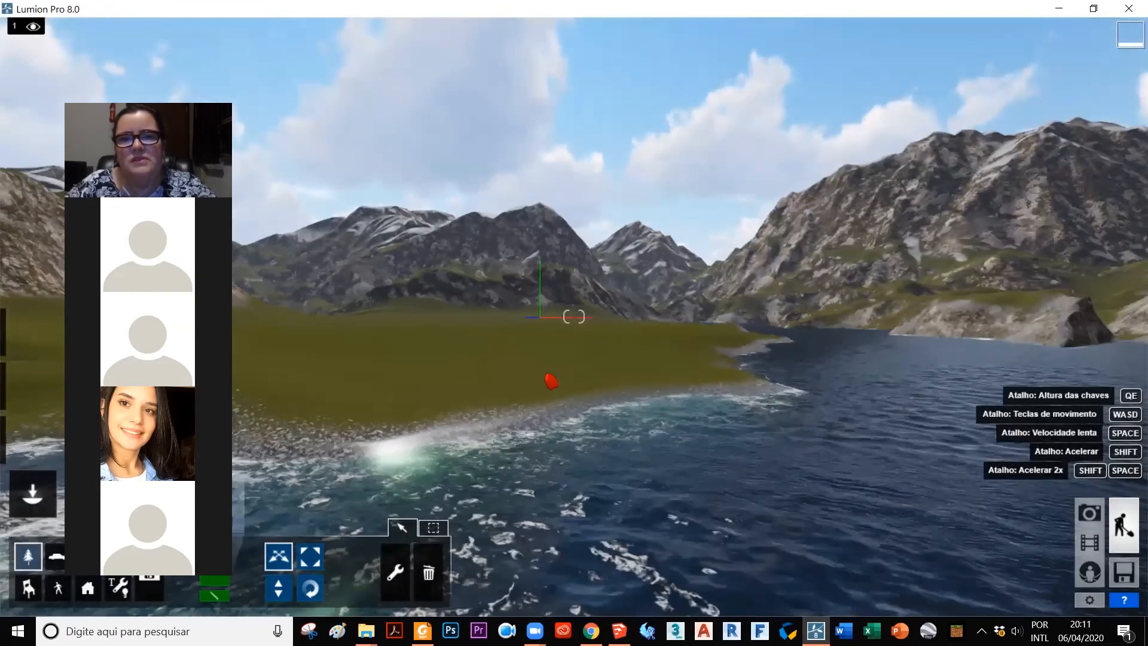
key(a)
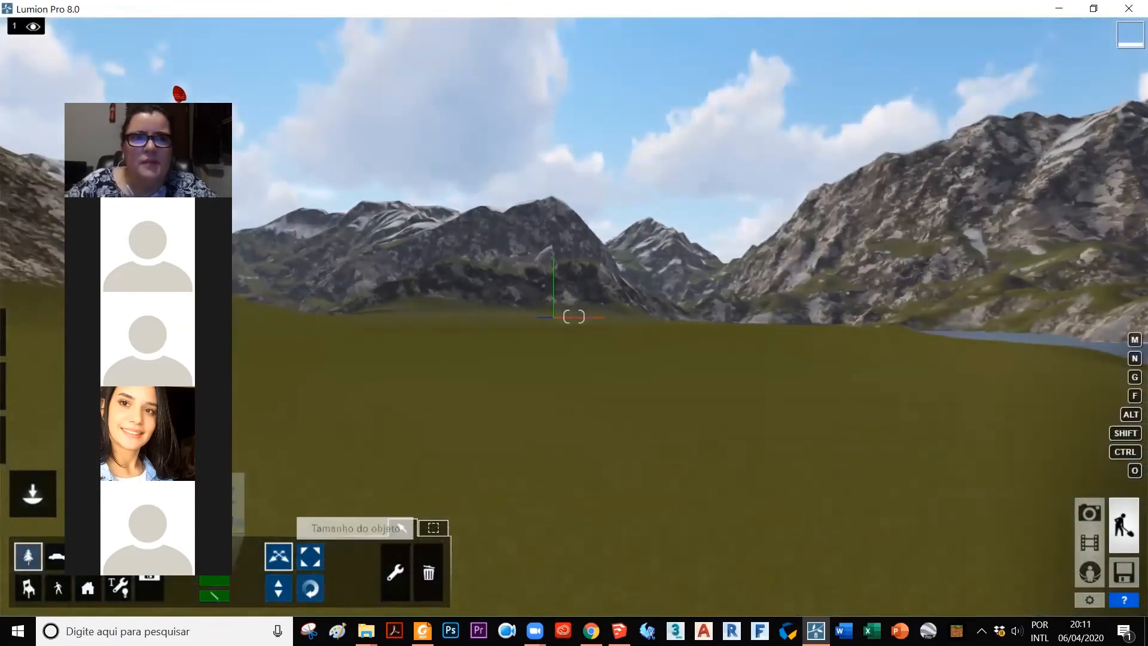
mouse_move(26, 27)
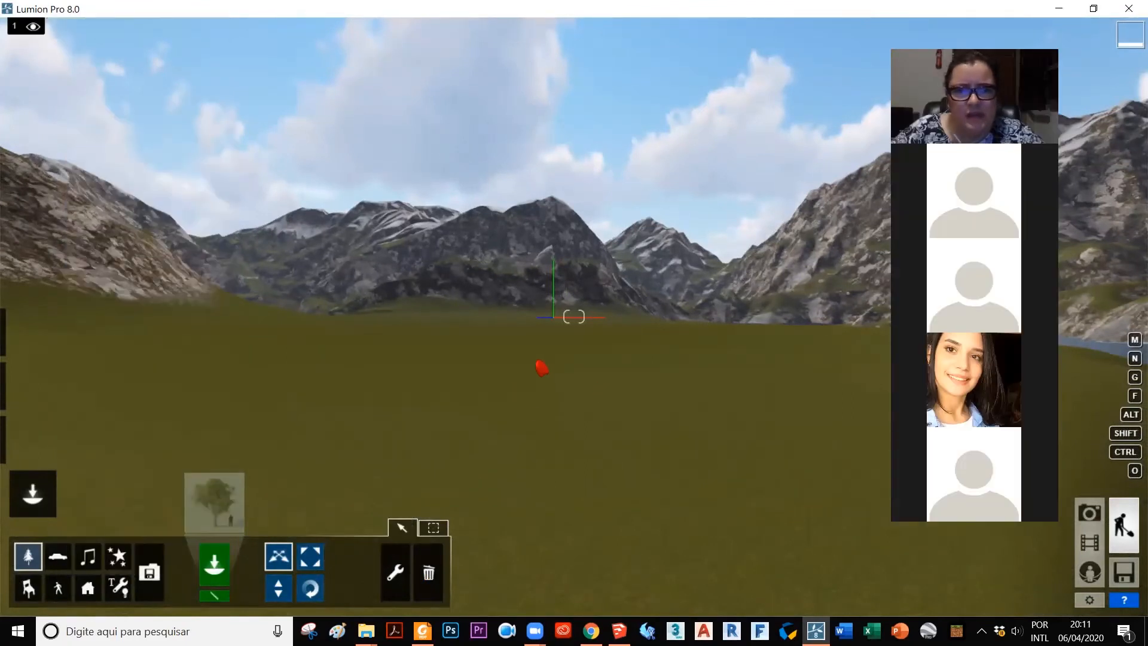
key(q)
key(q)
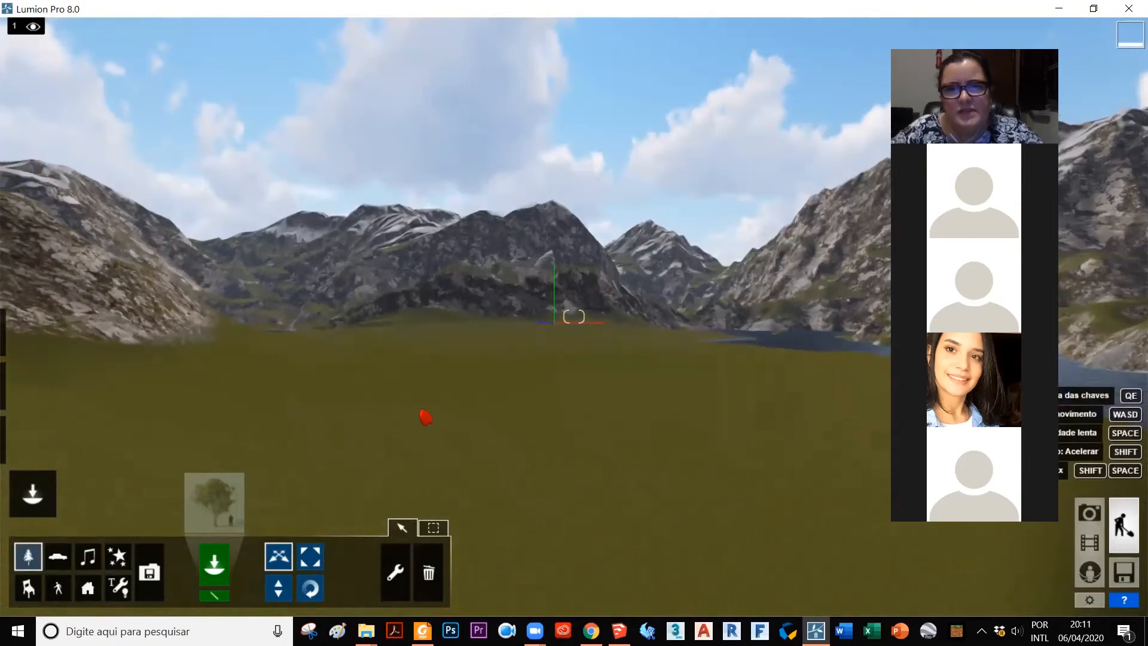
key(q)
right_drag(465, 435, 504, 399)
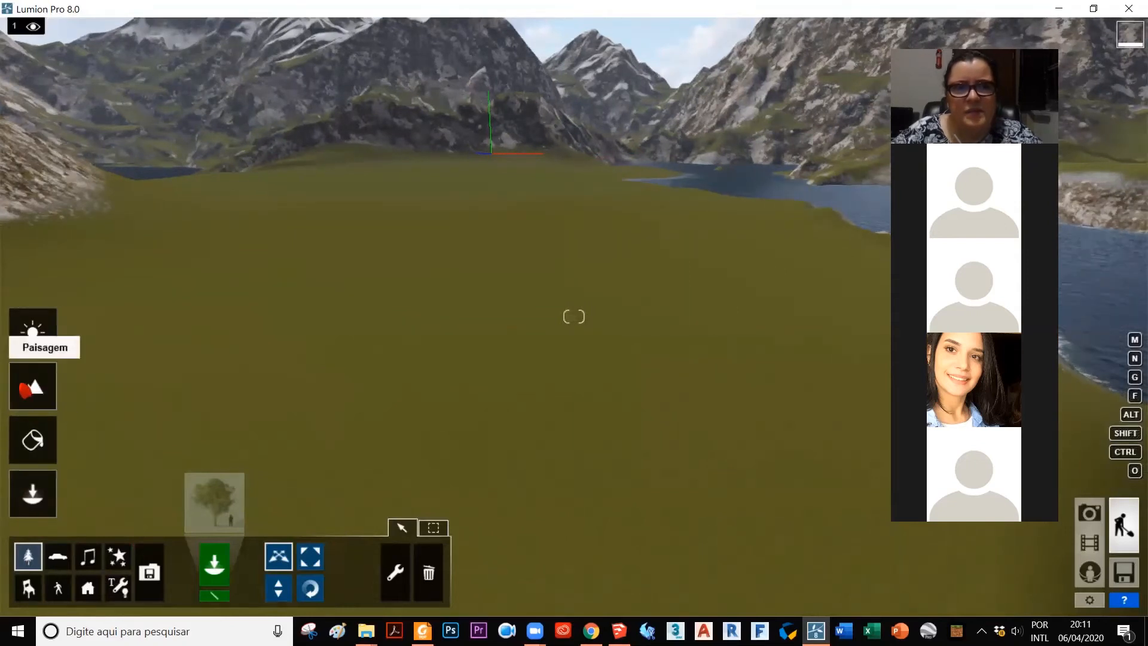
Step: Import PARA LUMION.skp as a new model in the Main (default) category and place it on the grass
click(148, 575)
click(268, 508)
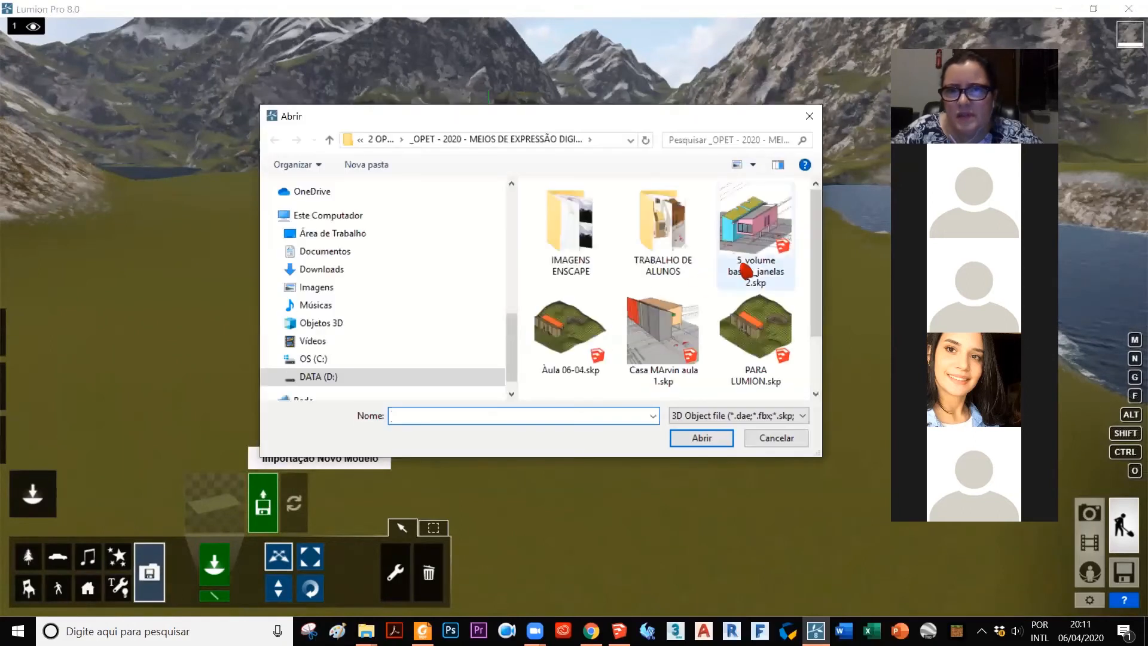
drag(815, 249, 824, 290)
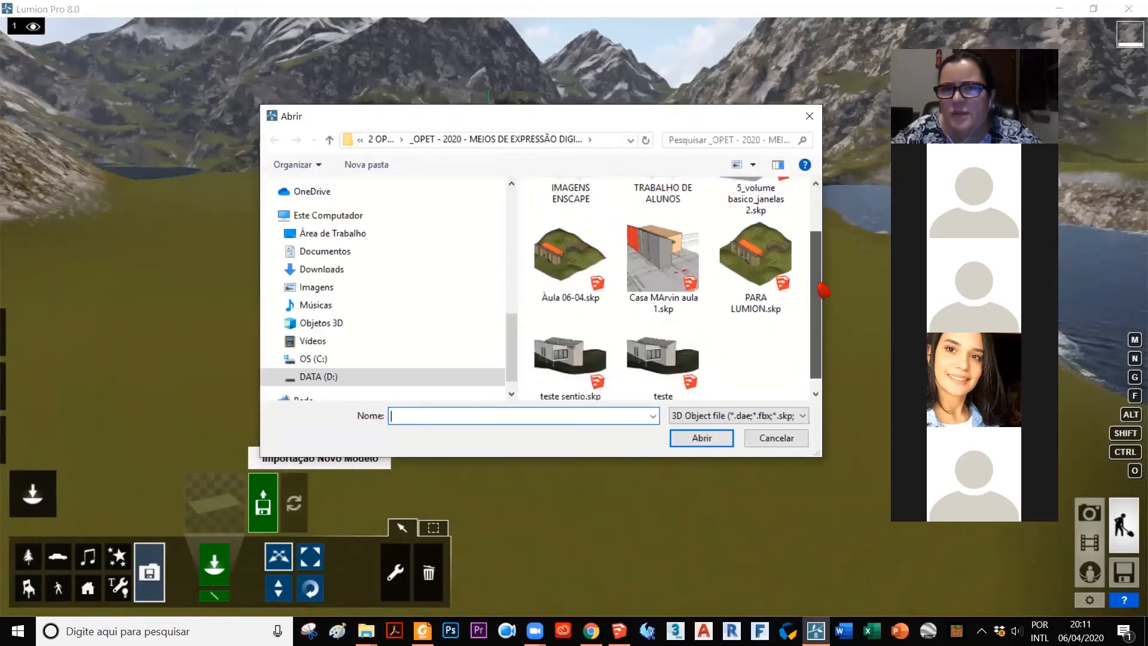
click(757, 272)
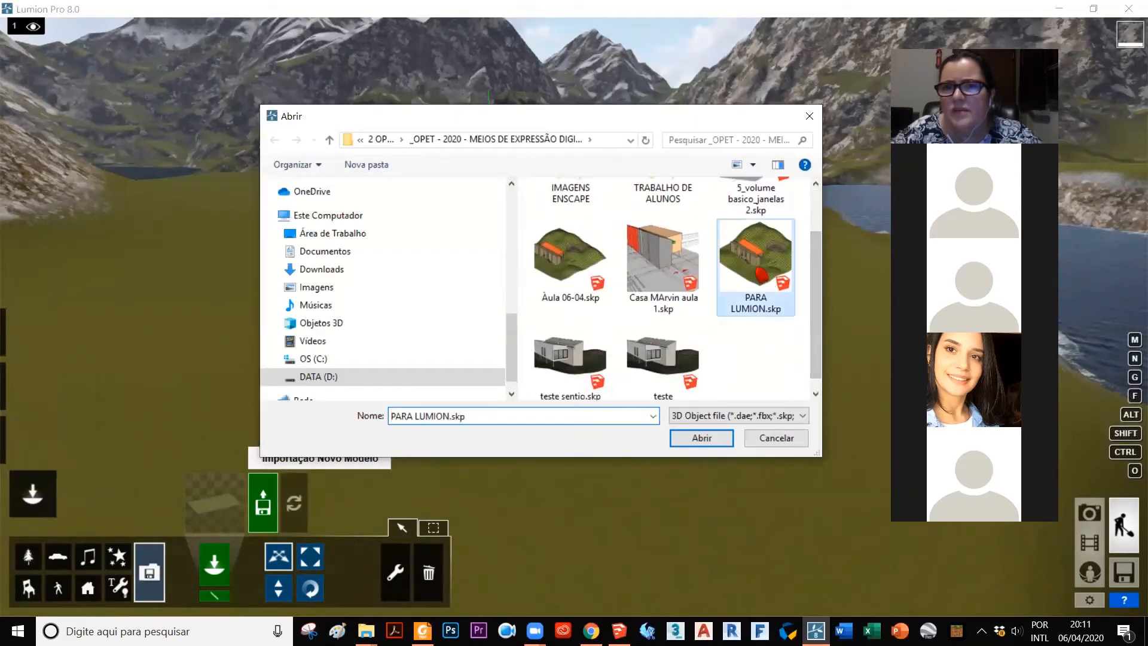
click(698, 441)
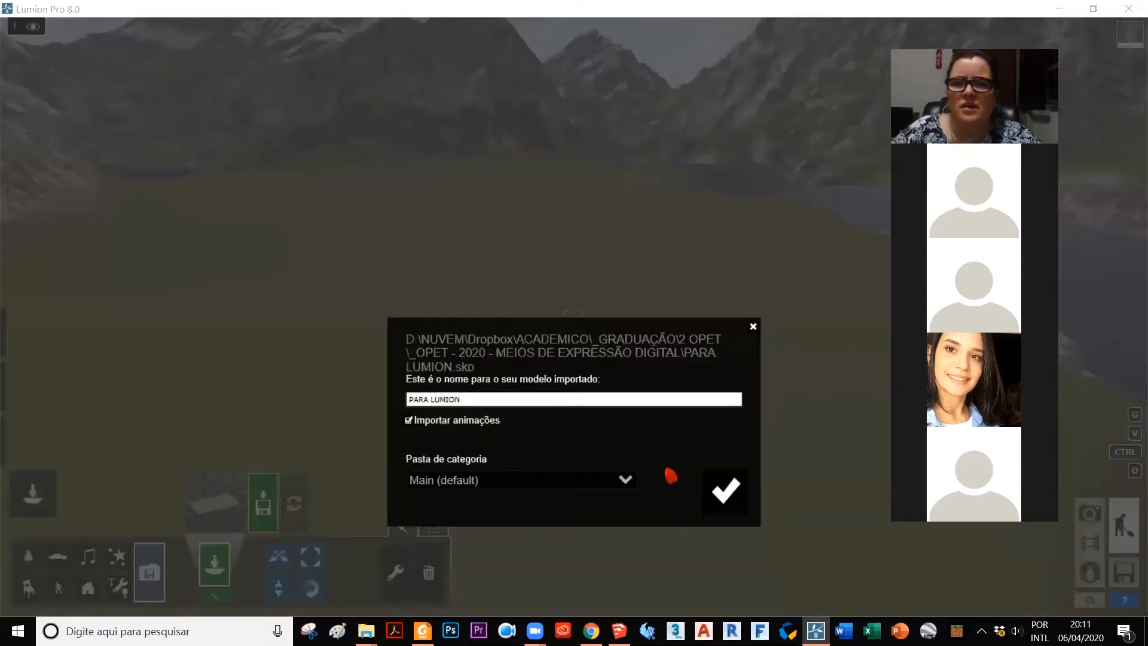
click(722, 494)
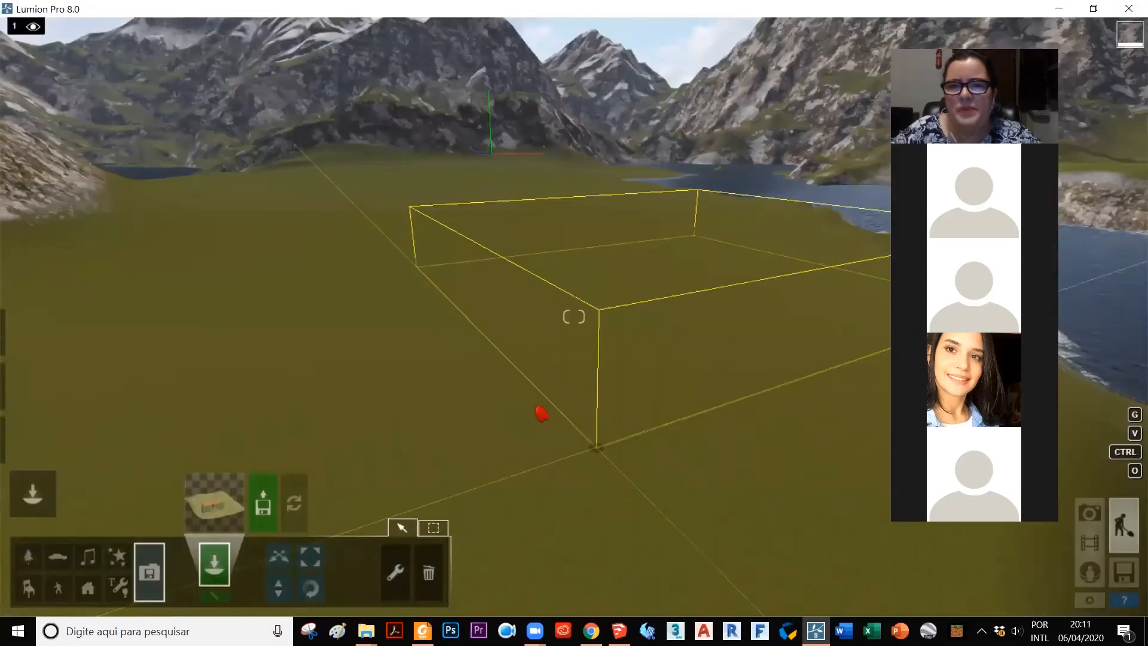
click(277, 398)
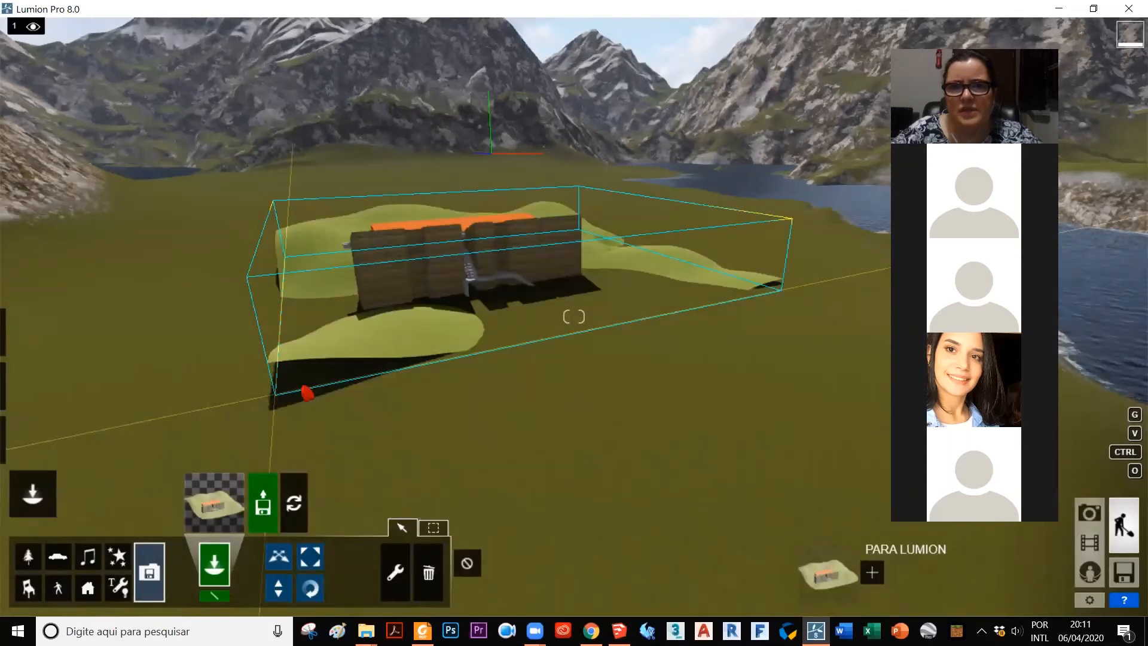
Step: Examine the placed house and terrain from several sides, including the brick side wall and the orange volume
right_drag(789, 344, 810, 318)
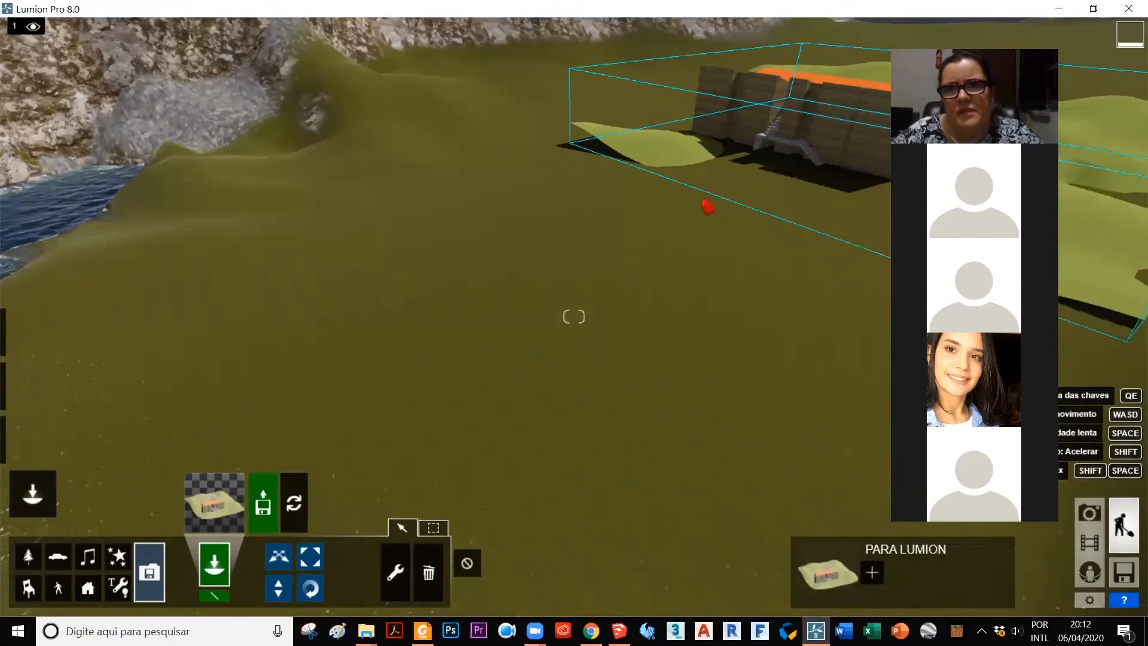
right_drag(668, 115, 670, 114)
right_click(587, 96)
right_click(587, 96)
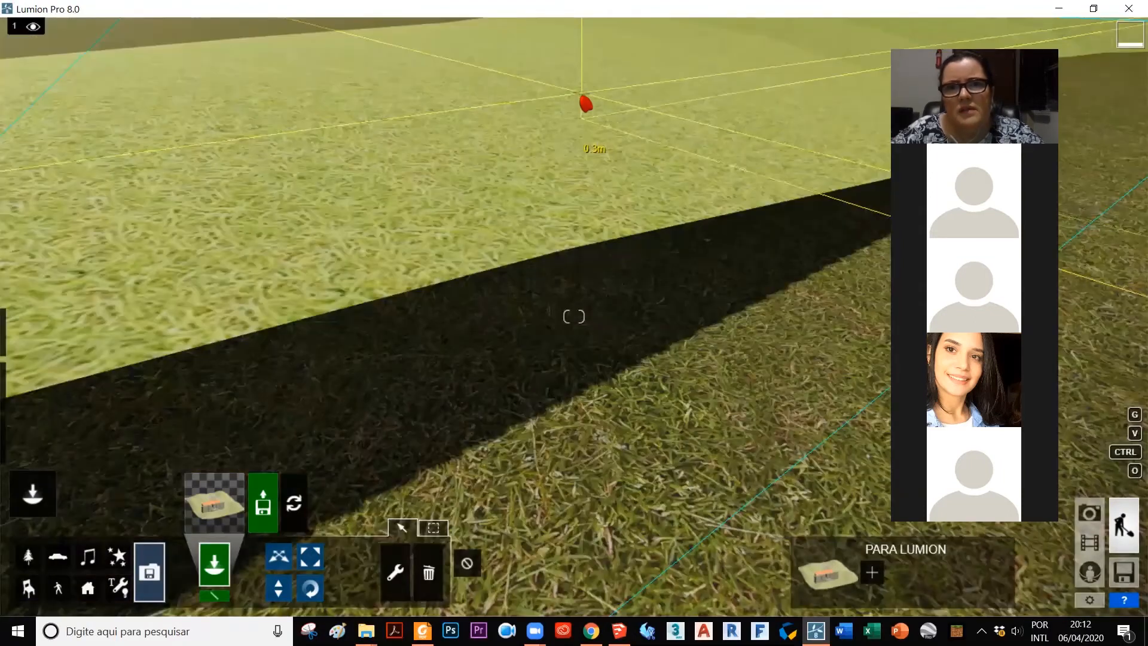
right_drag(574, 316, 574, 317)
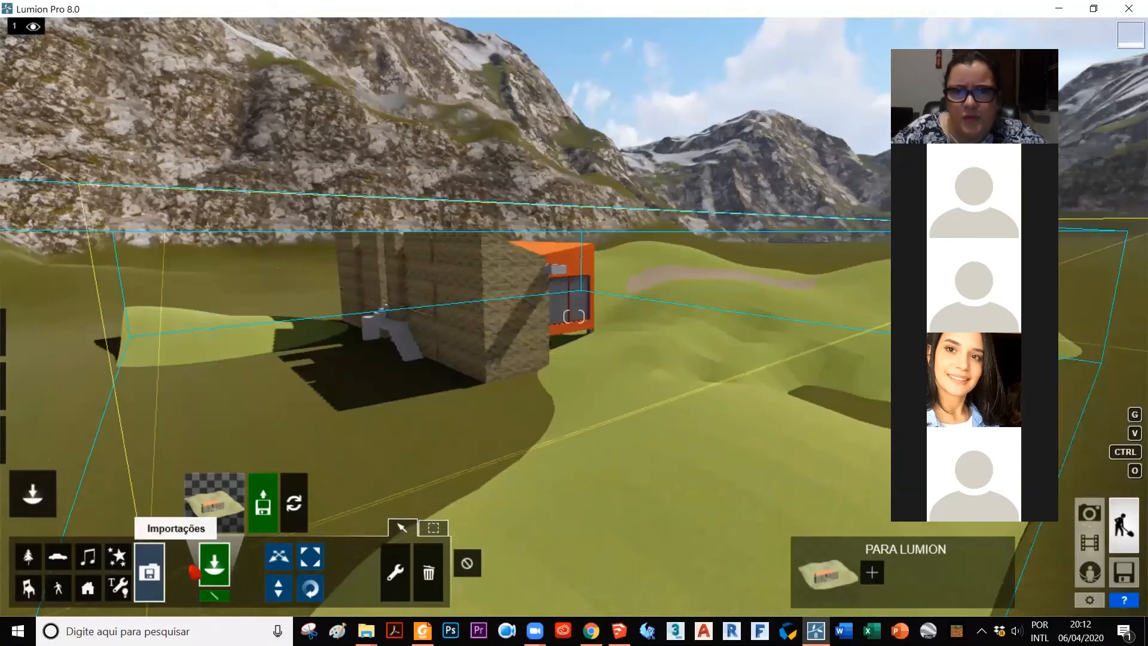
scroll(470, 311, up, 3)
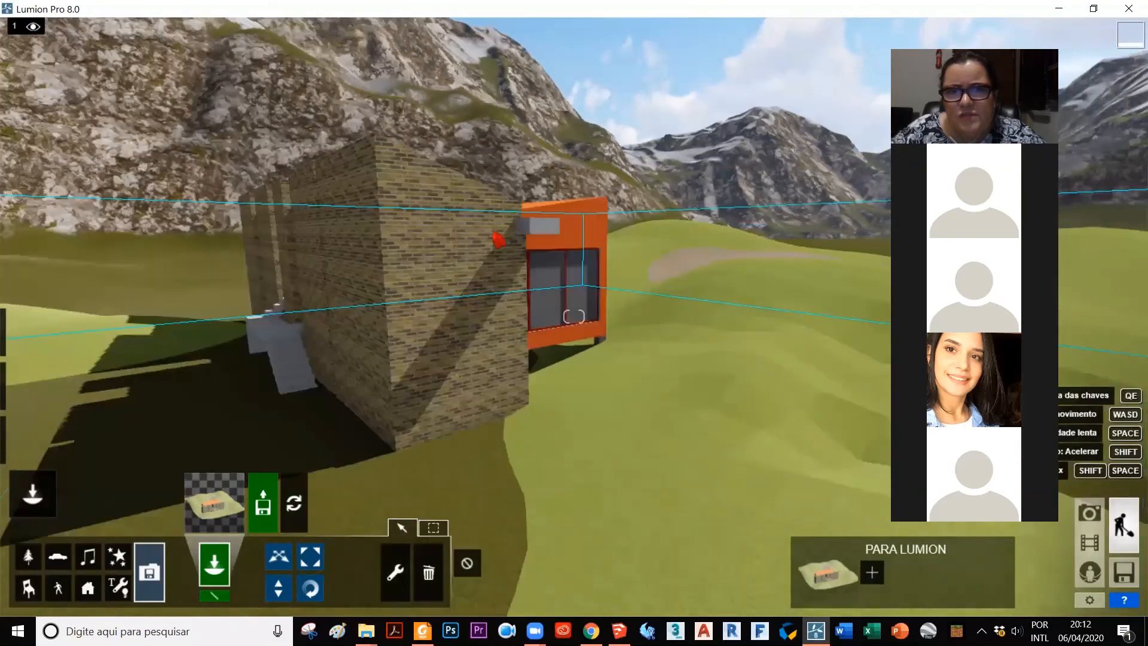
scroll(526, 210, up, 3)
scroll(533, 214, down, 3)
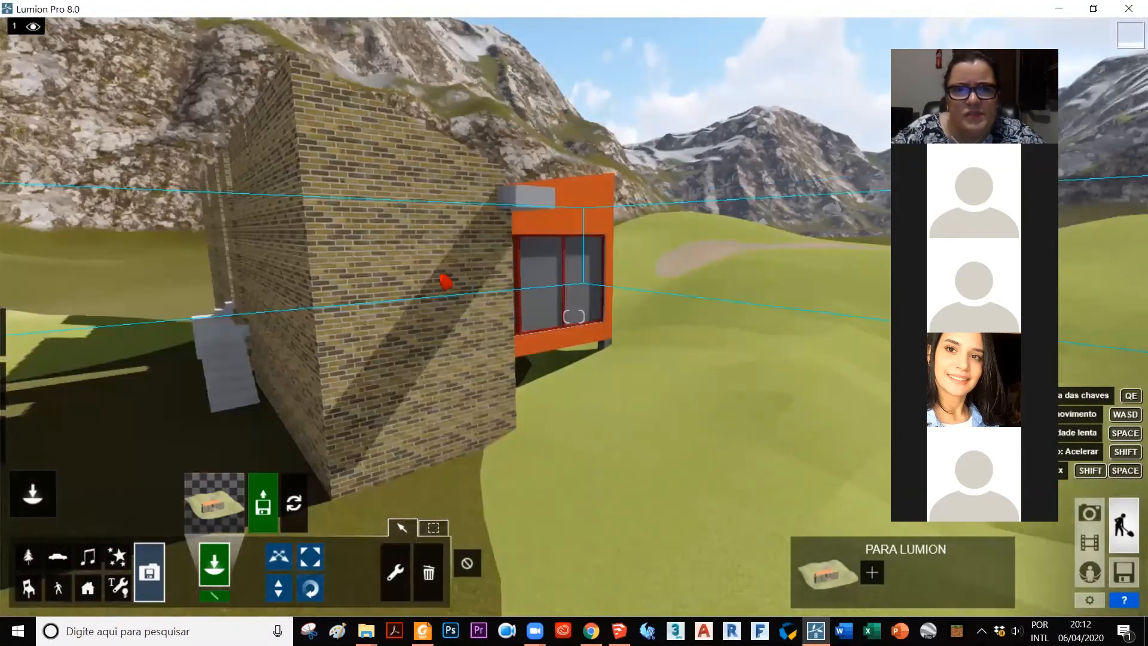
scroll(504, 299, down, 3)
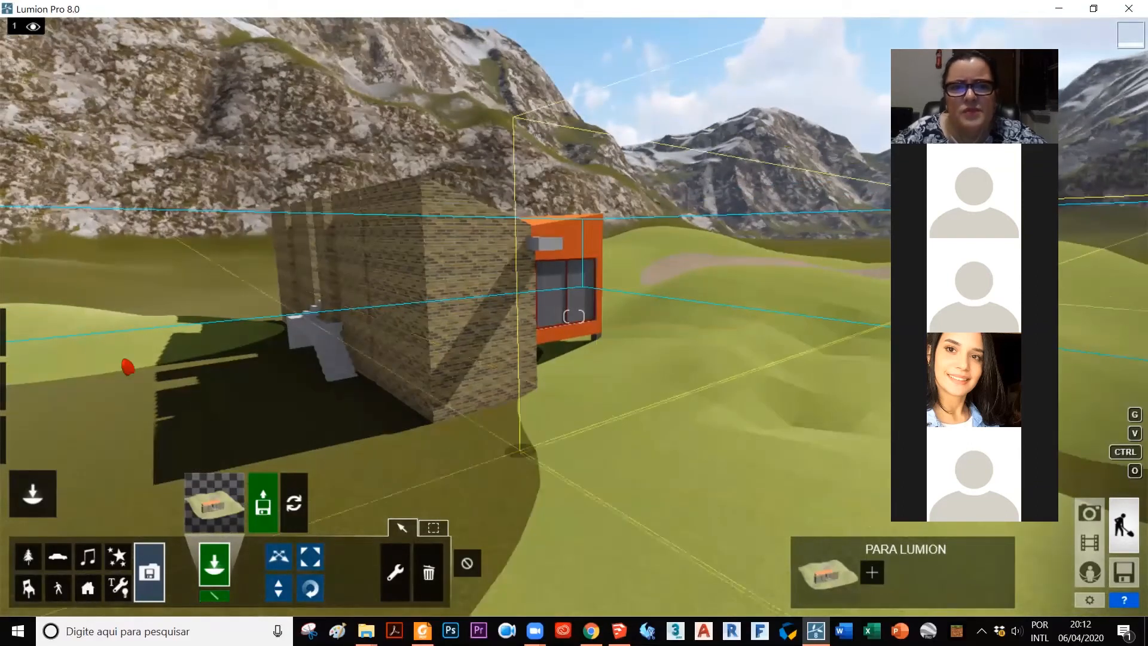
Step: Start the material editor and assign the standard glass material to the window panes of the orange volume
click(31, 442)
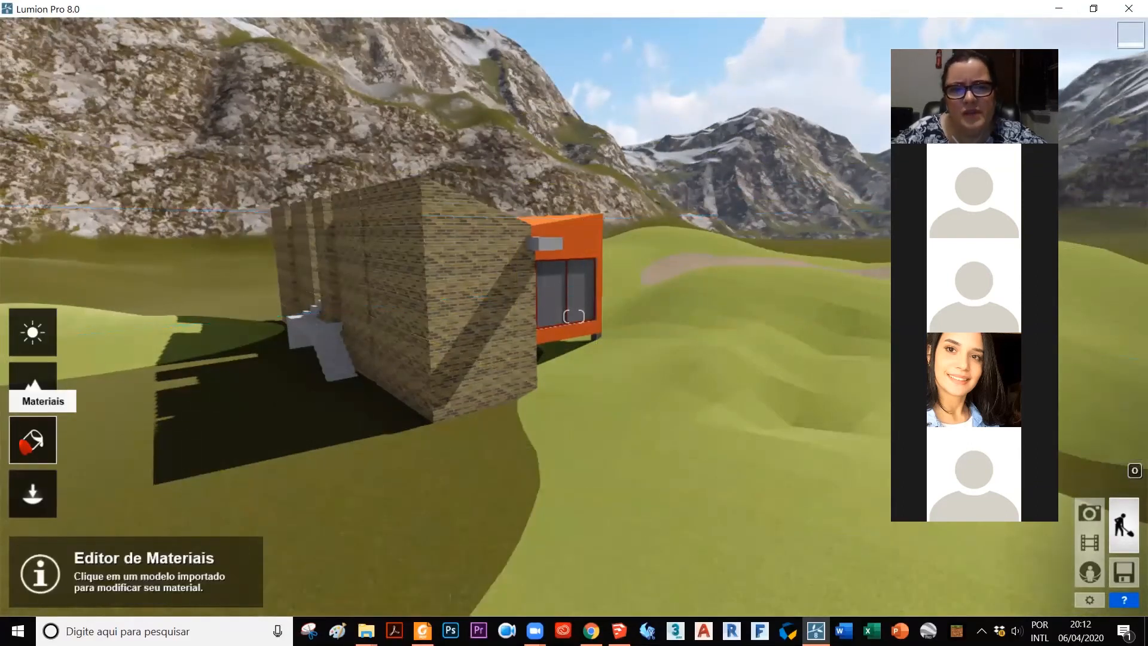
click(571, 296)
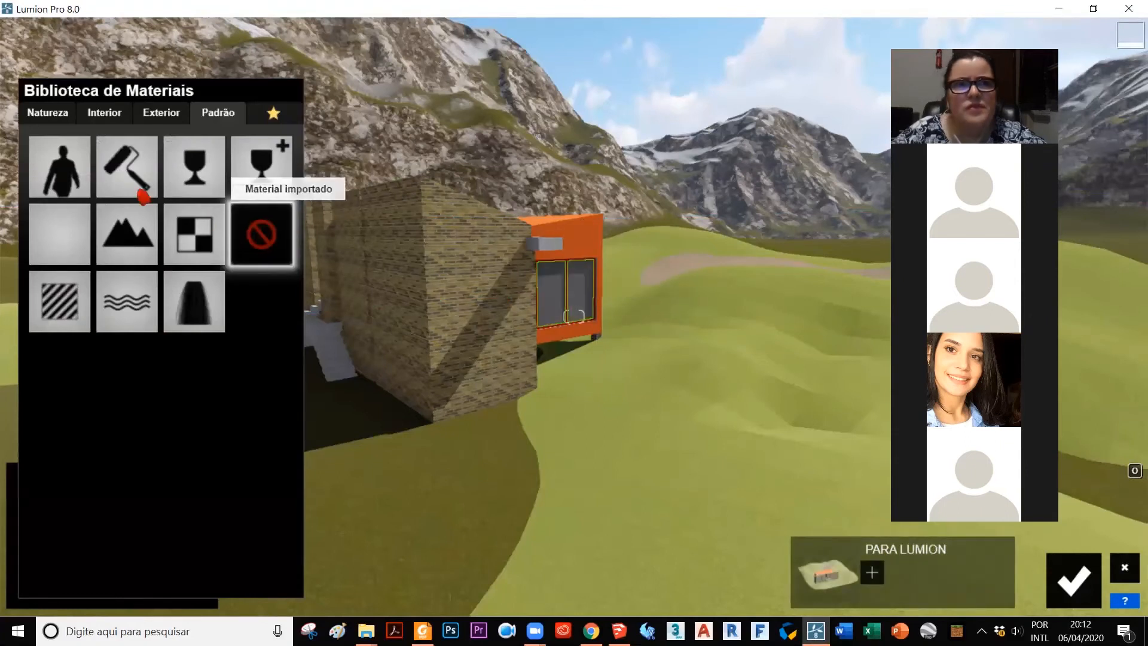
click(194, 169)
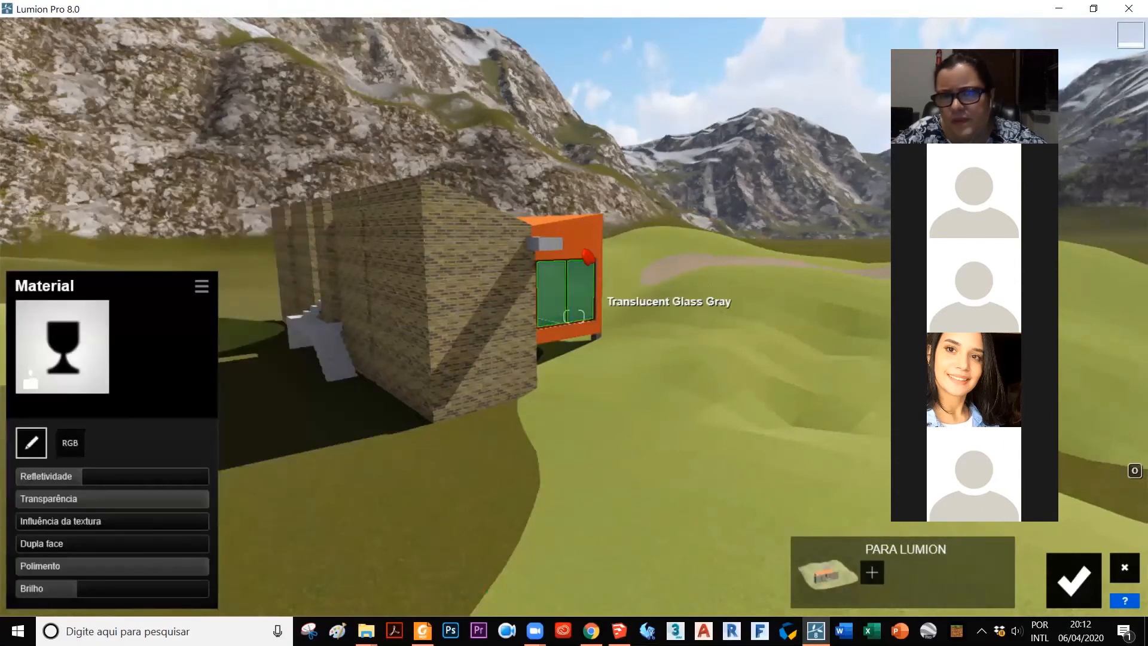
Step: Try a rough brown interior plaster on the orange volume, and replace it with Plaster 011 1024
click(584, 243)
click(105, 116)
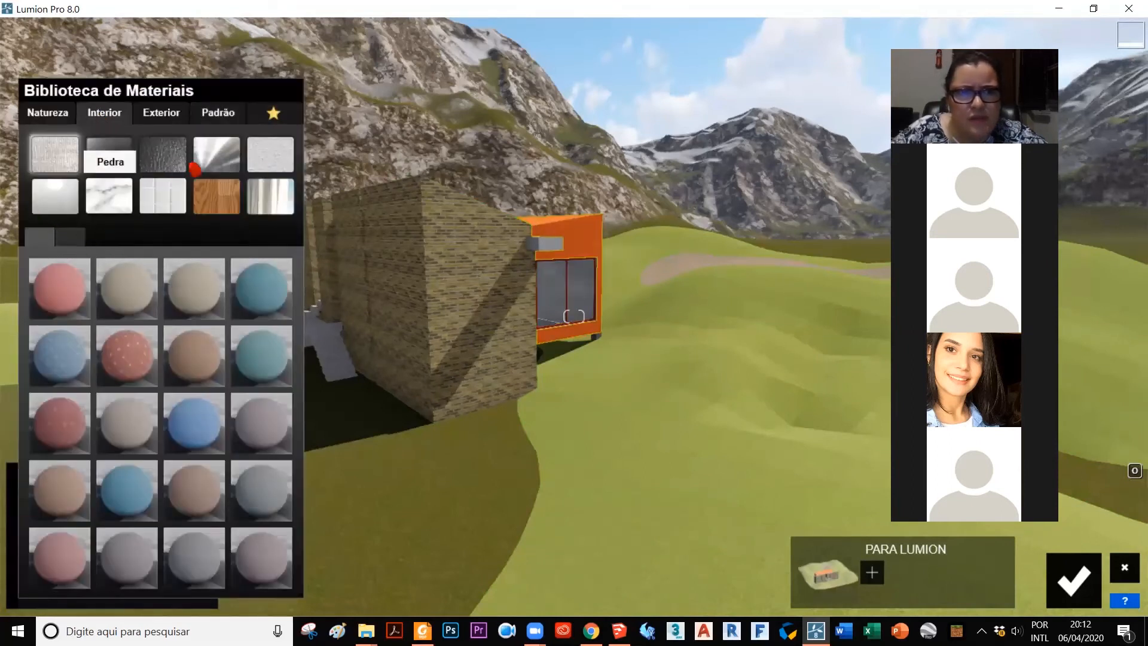
click(270, 154)
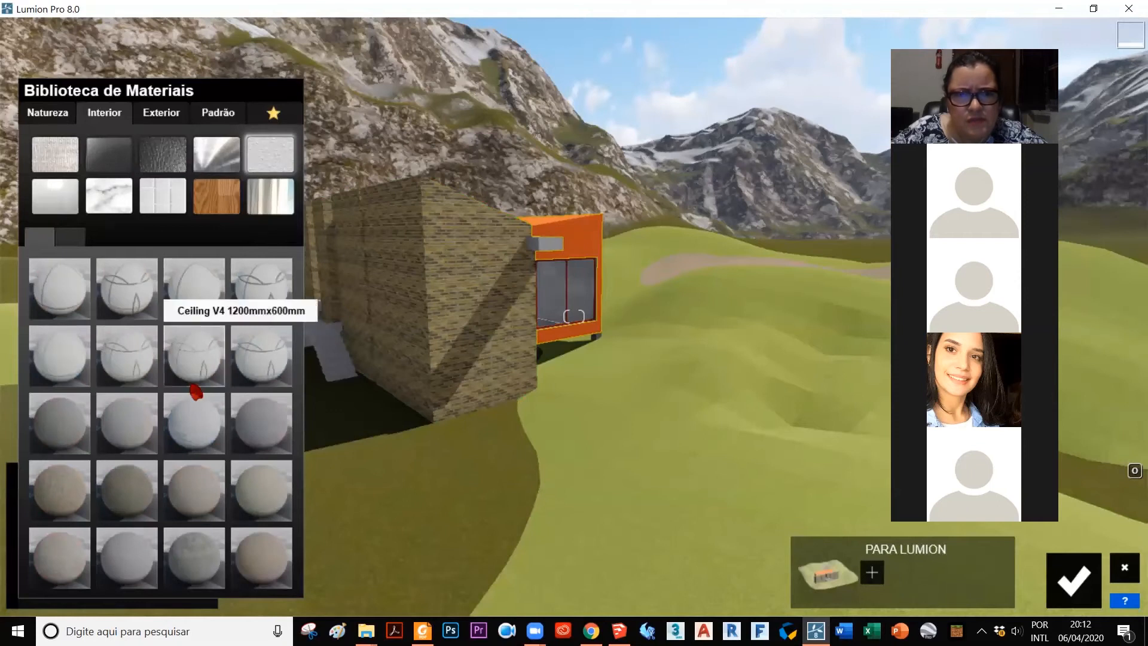
click(67, 494)
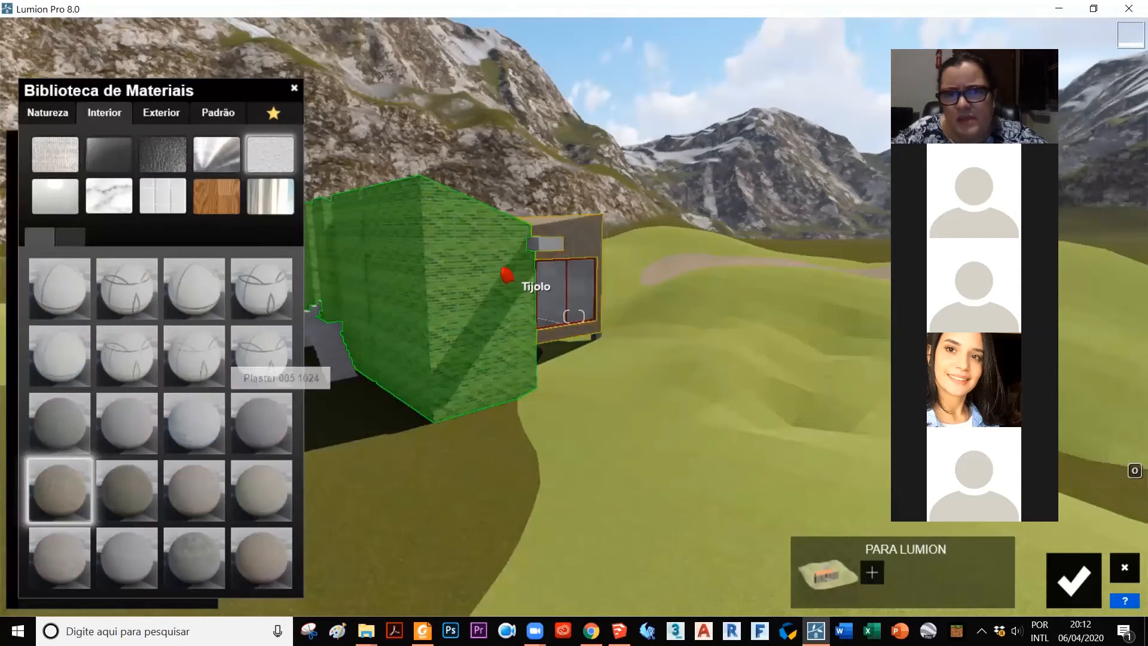
scroll(571, 236, up, 2)
scroll(595, 233, up, 3)
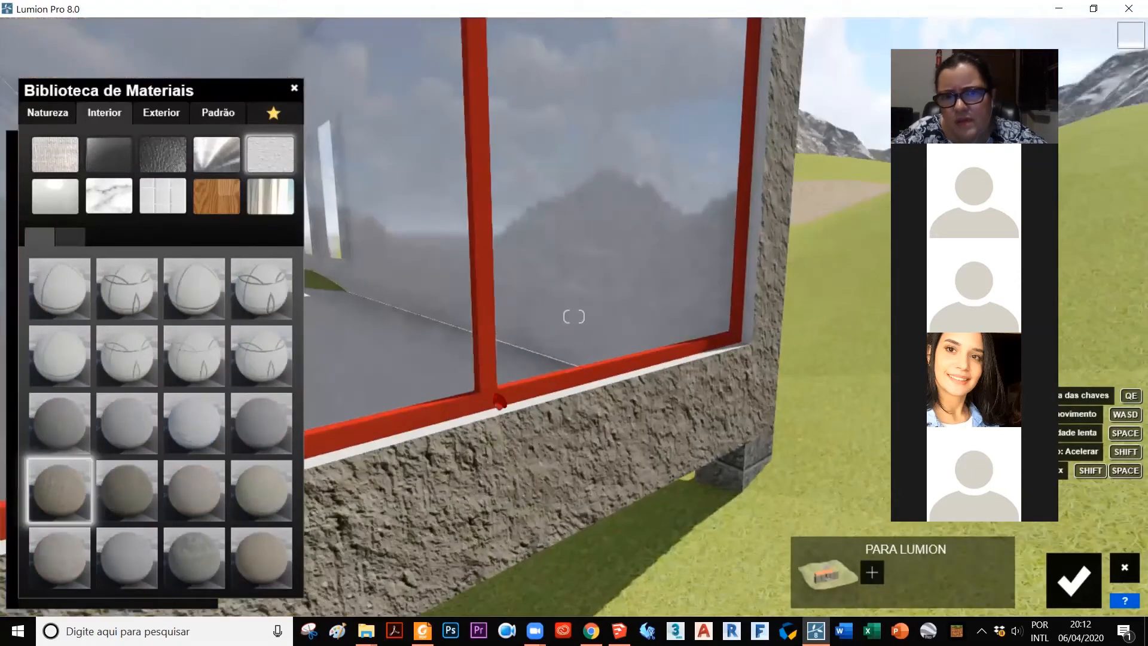
scroll(486, 413, down, 3)
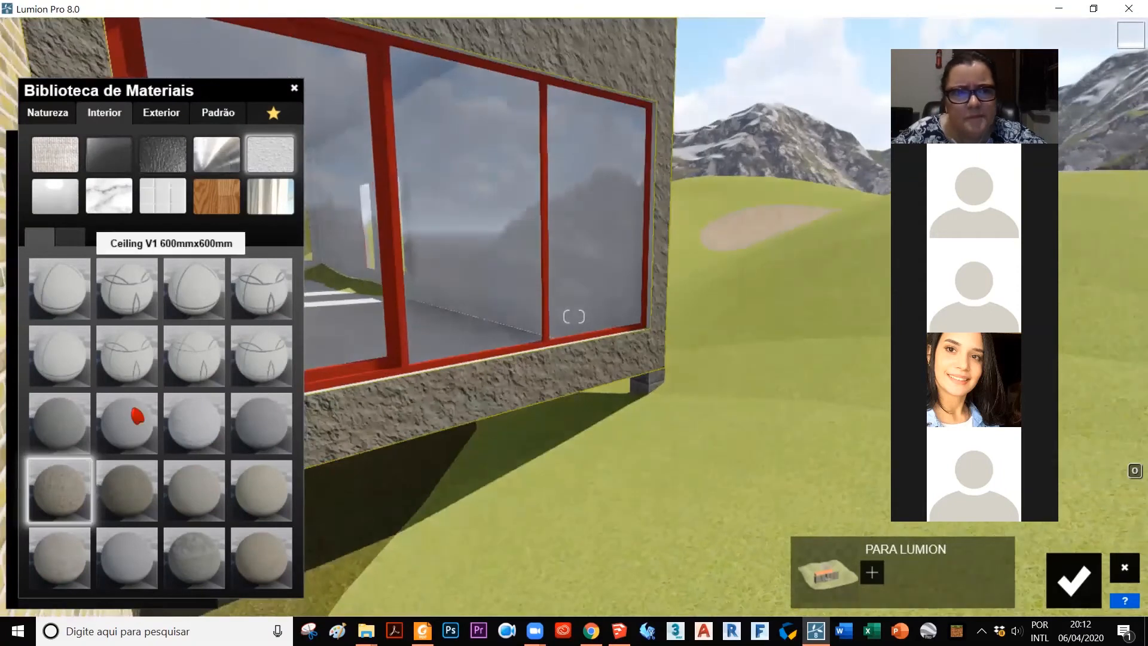
click(124, 572)
Step: Try Bricks 010 1024x512, Bricks 008a 1024 and Bricks 012 1024 on the house's brick wall, and replace them with a grey-brown block brick
scroll(648, 288, down, 2)
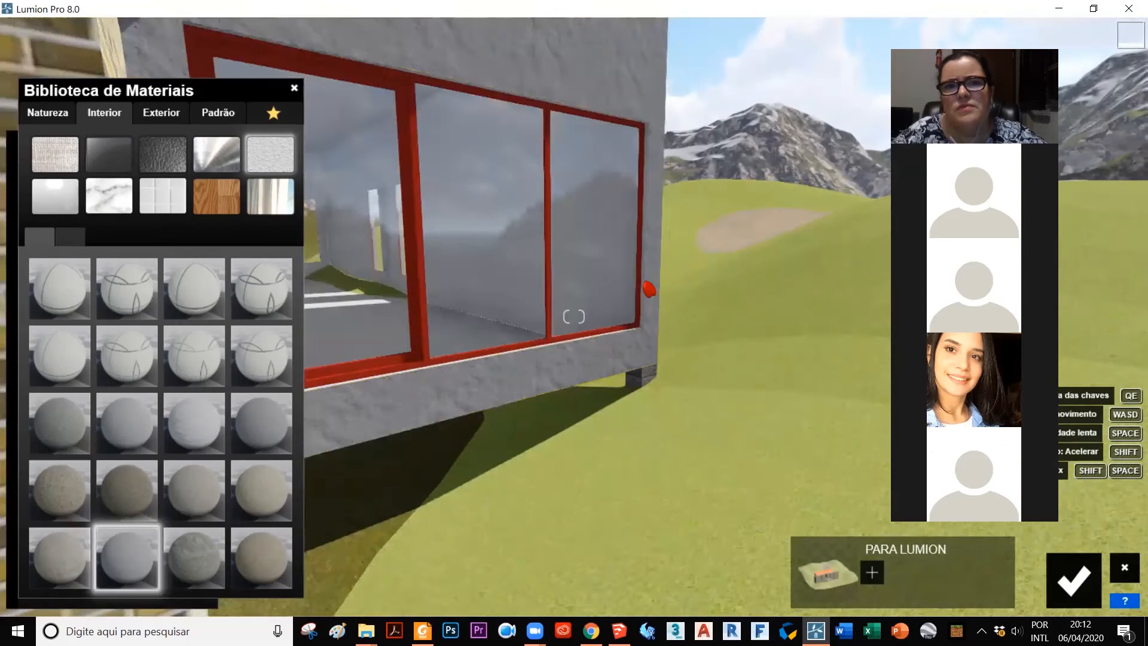
scroll(405, 269, down, 2)
click(387, 269)
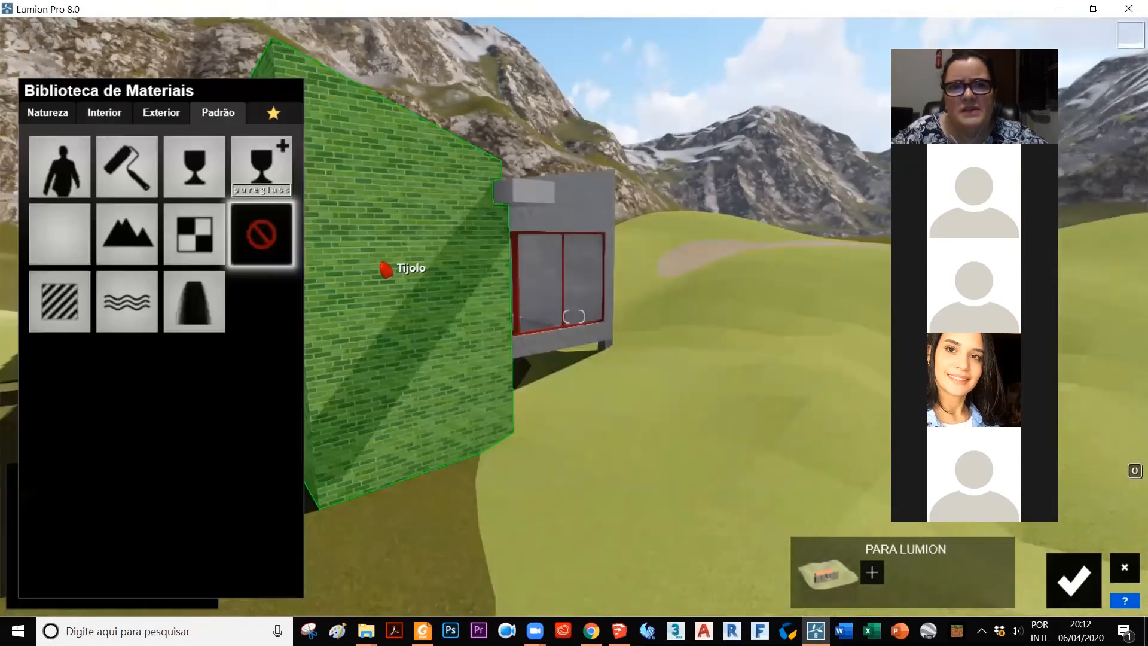
click(160, 116)
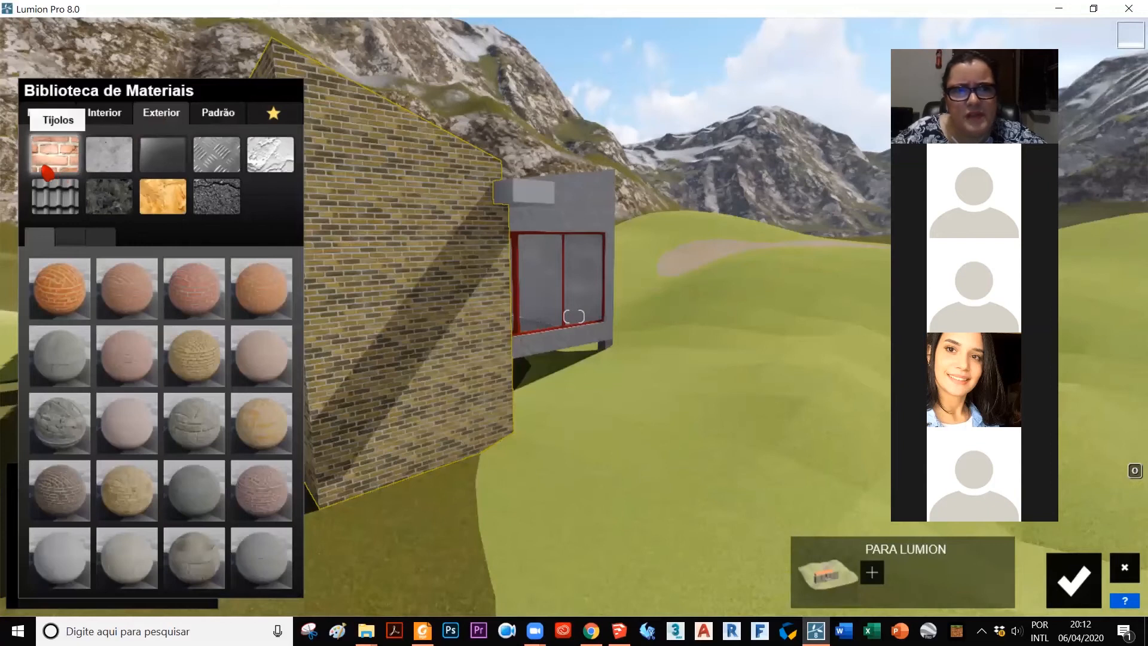
click(199, 371)
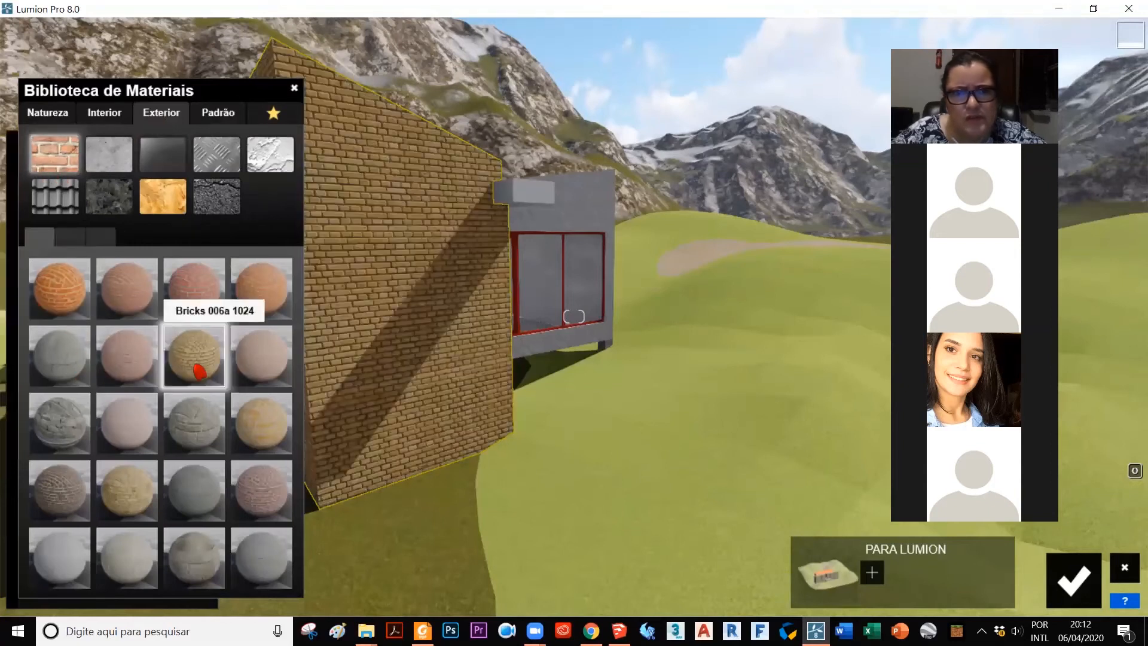
click(110, 492)
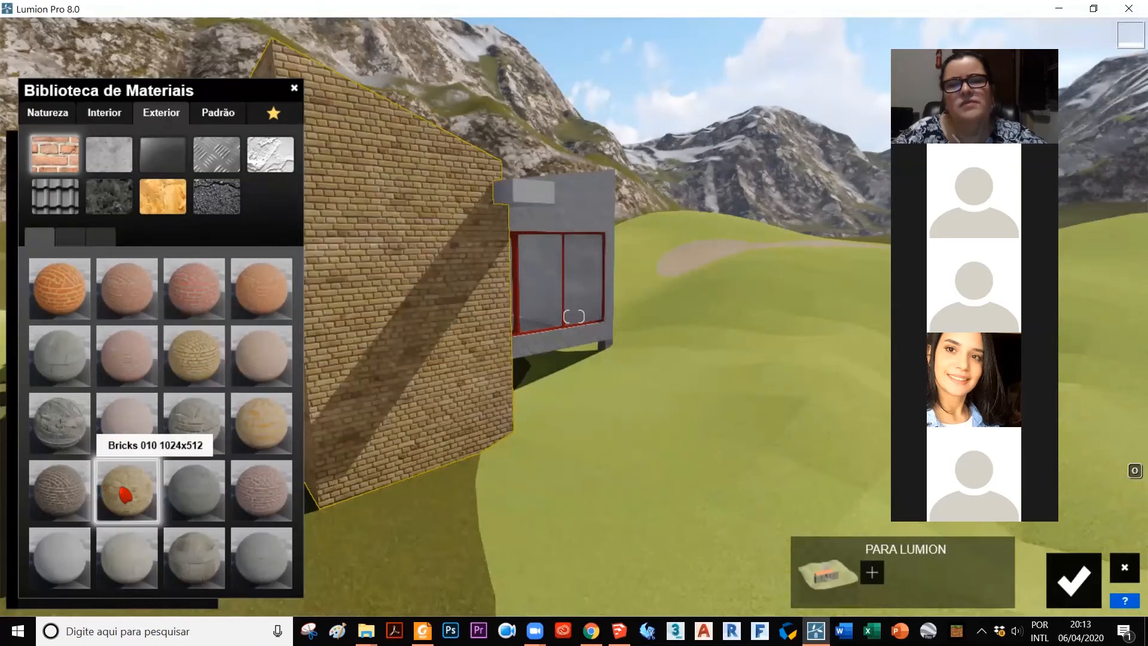
click(192, 438)
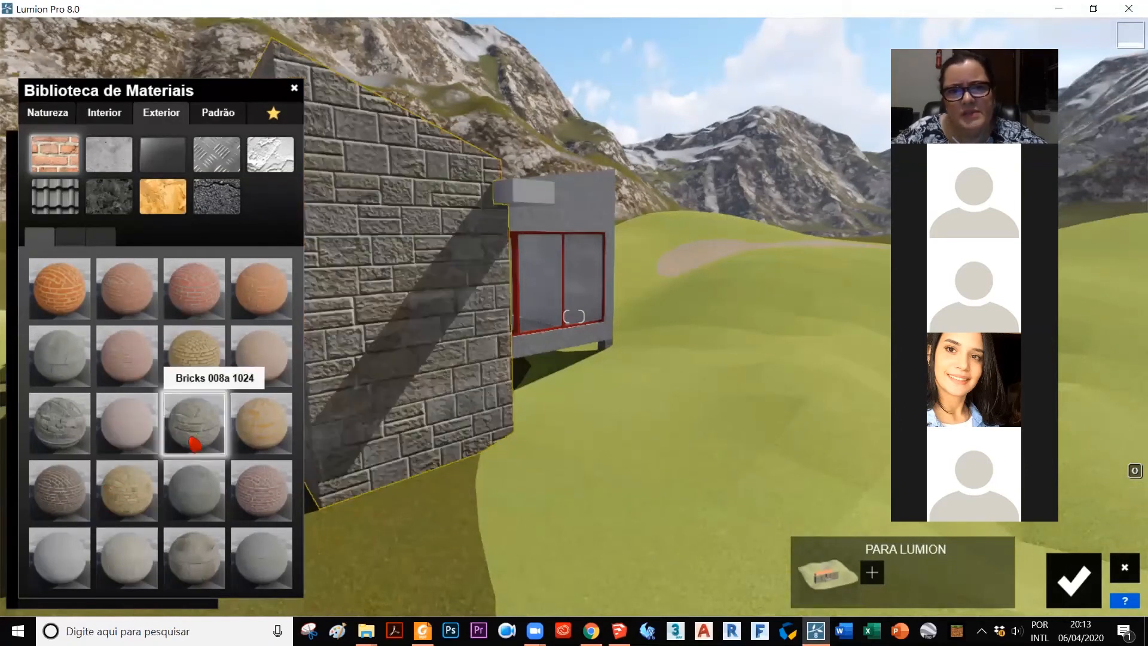
click(202, 491)
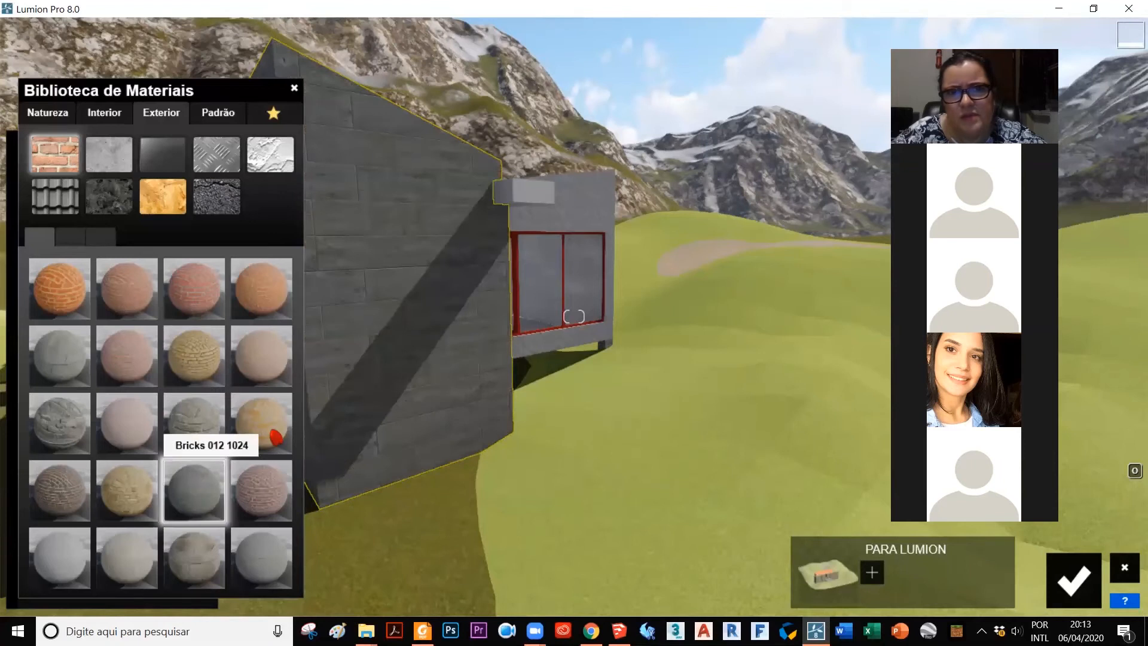
scroll(728, 263, down, 3)
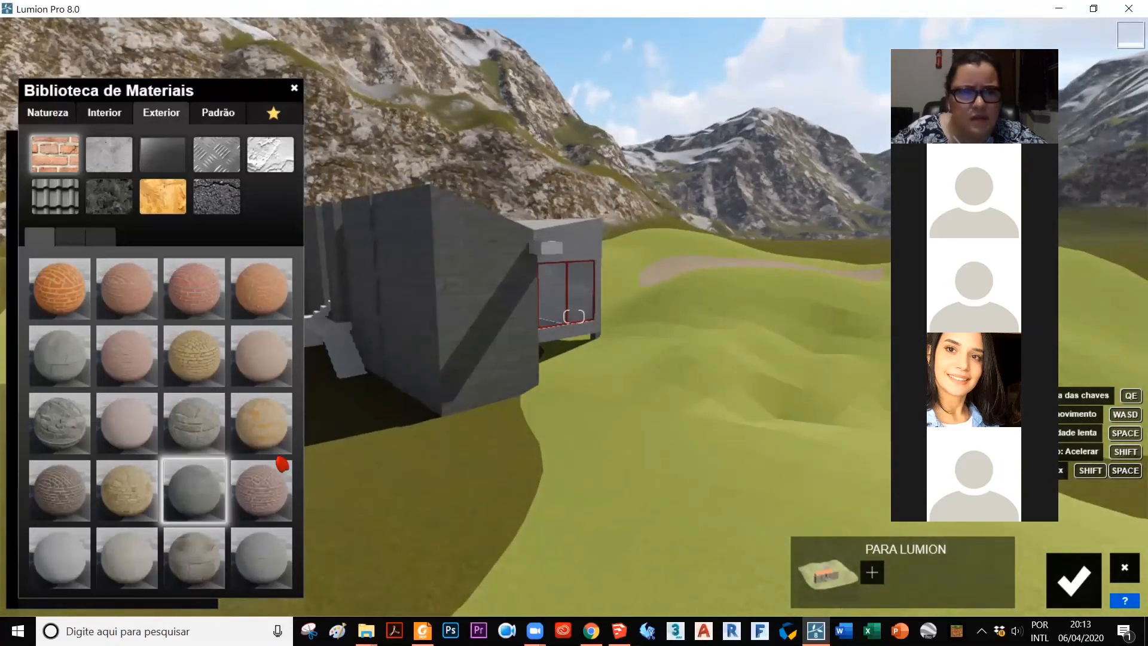
click(200, 567)
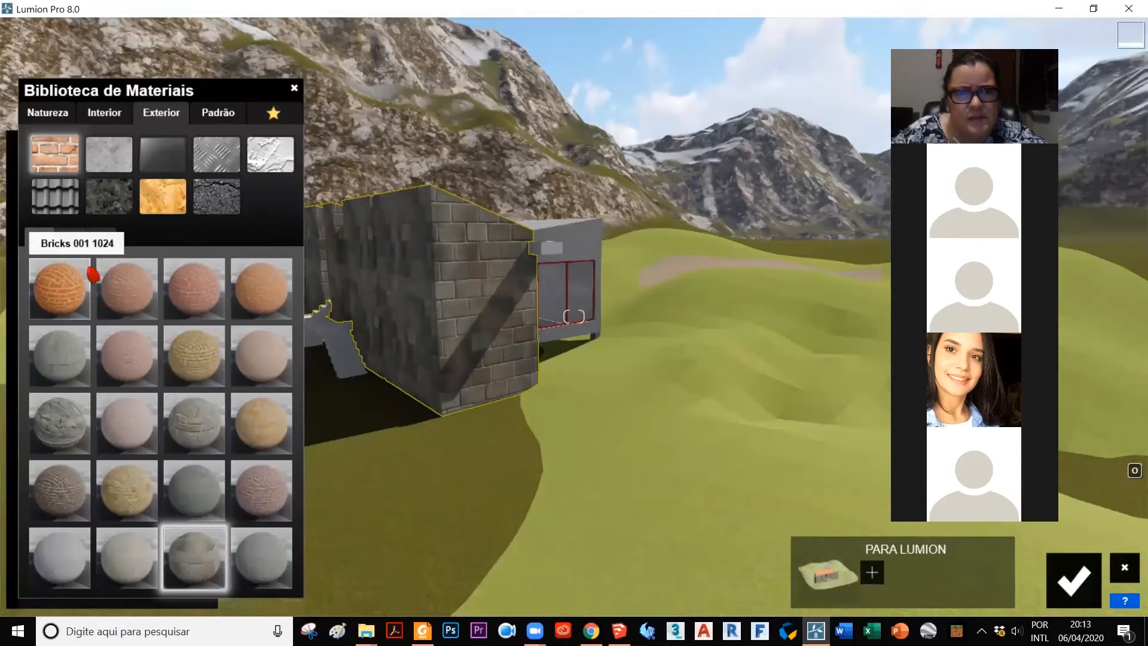
Step: Adjust the scale of the wall's block brick material to about 1.1, checking the pattern on the side wall
click(198, 557)
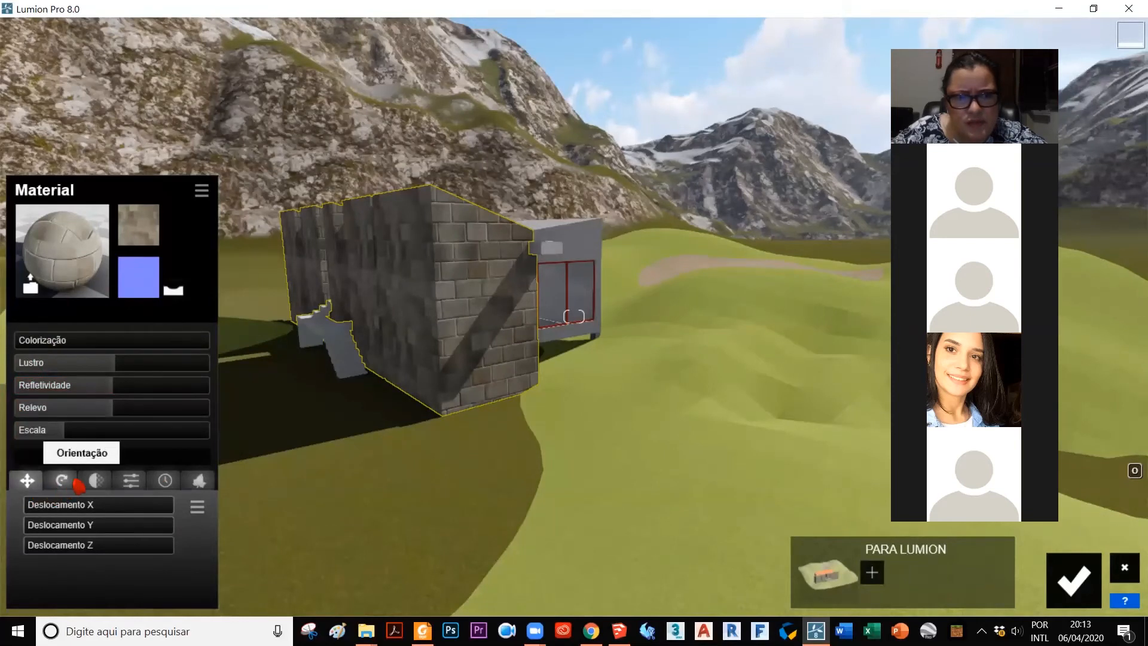
click(63, 443)
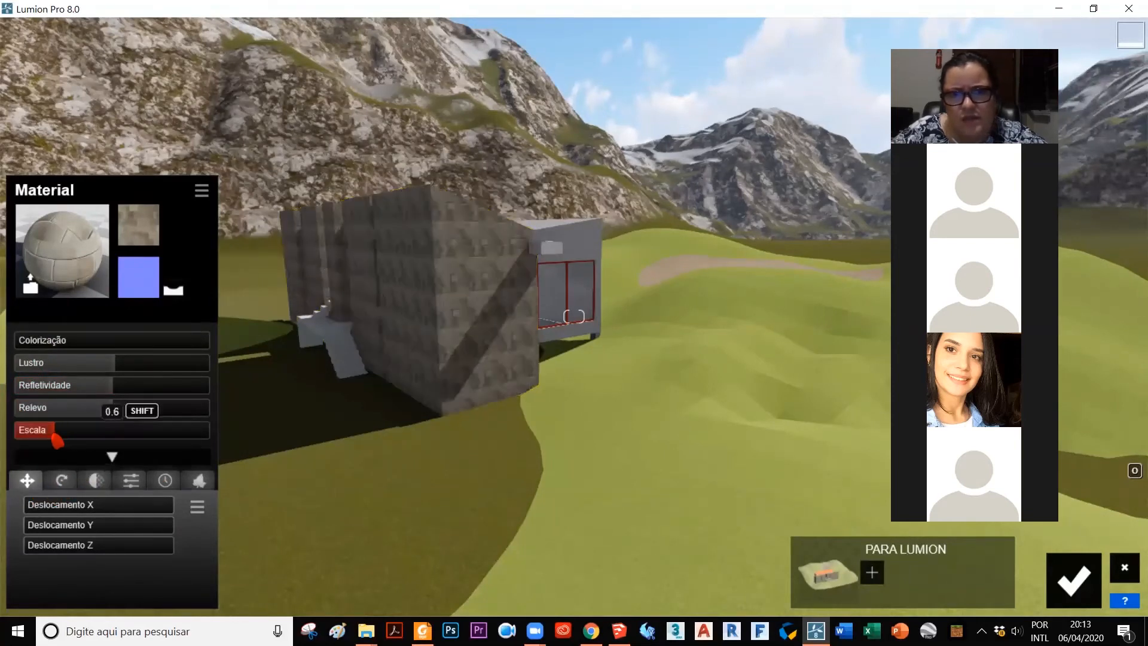
drag(63, 442, 60, 437)
scroll(469, 333, up, 3)
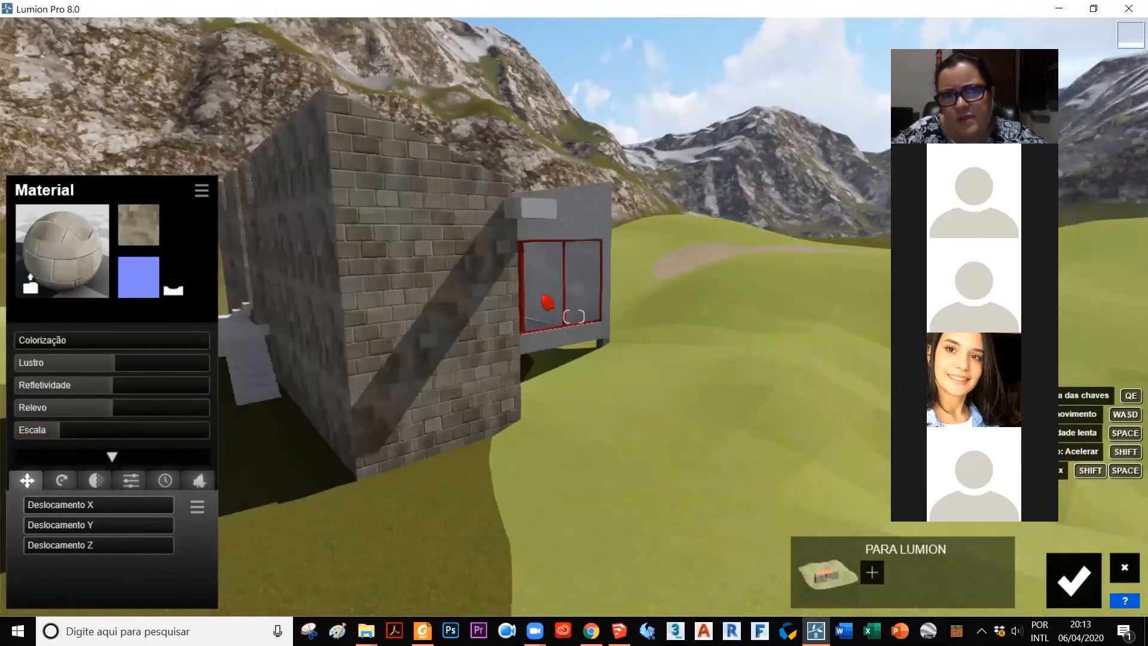
scroll(470, 333, up, 3)
scroll(317, 477, down, 2)
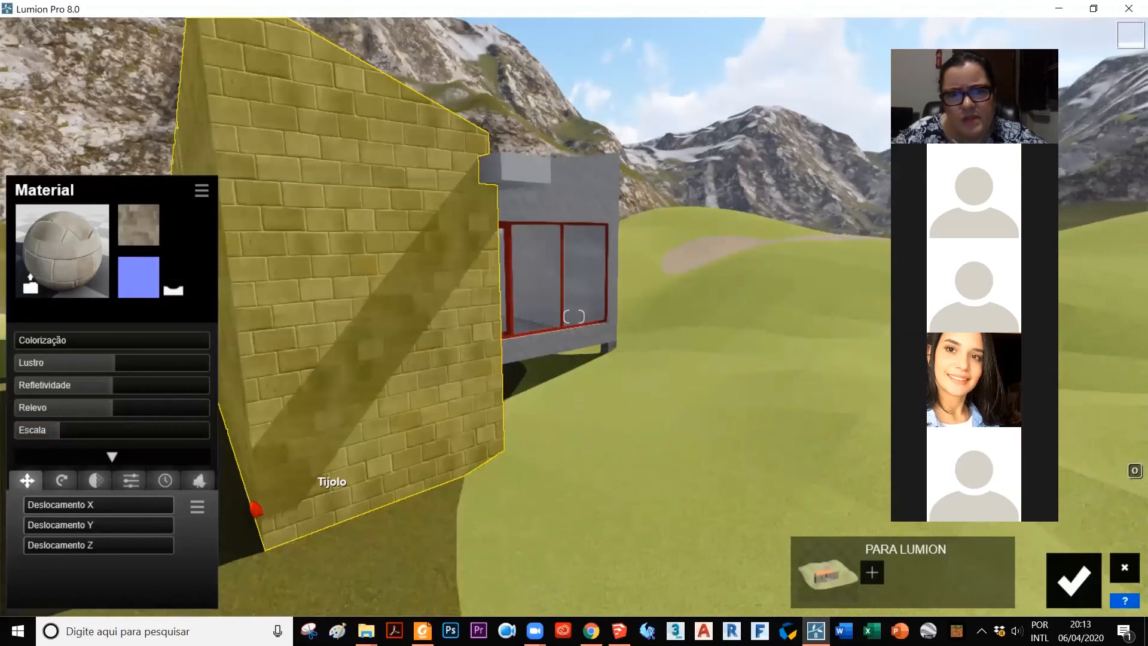
scroll(630, 300, up, 3)
scroll(696, 277, down, 4)
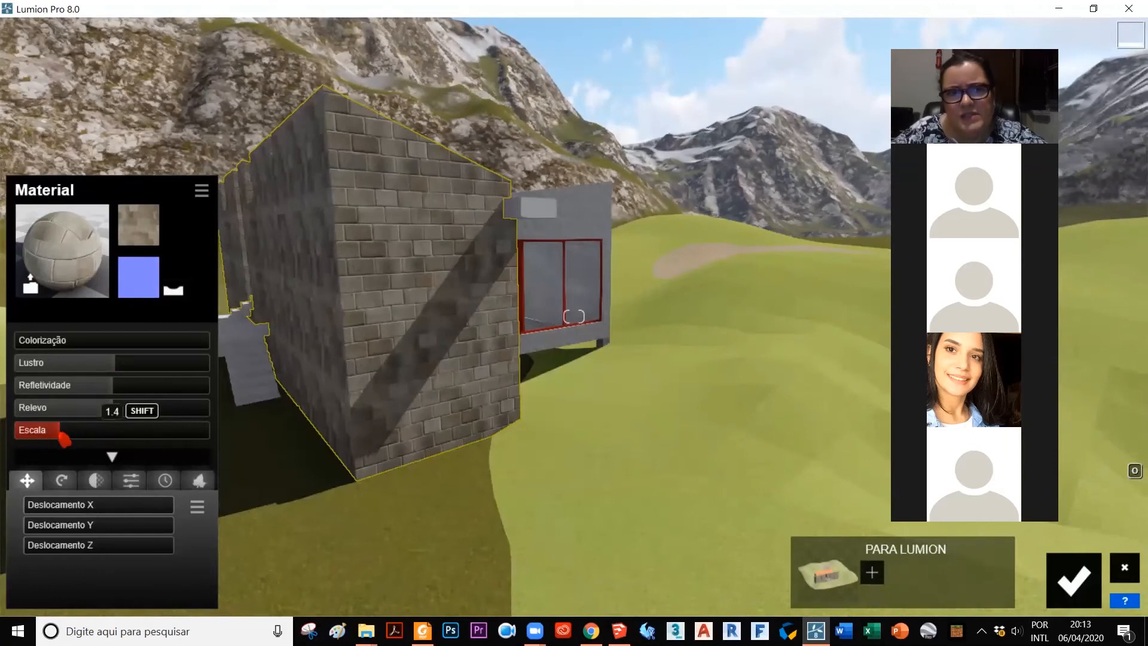
drag(62, 435, 63, 442)
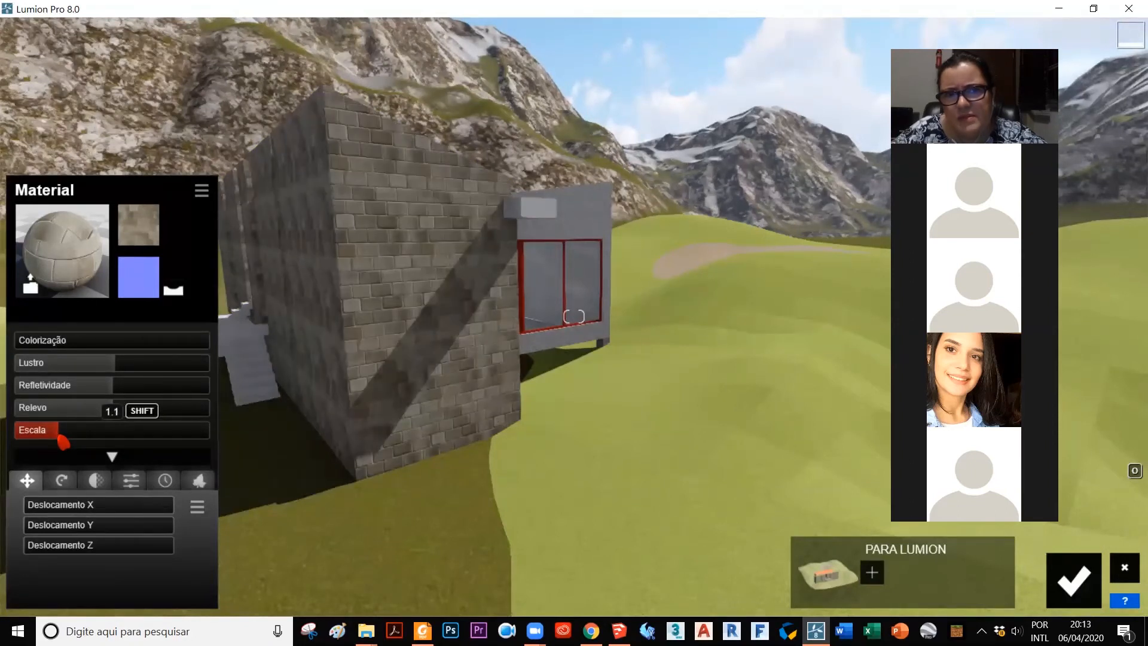
drag(63, 442, 64, 442)
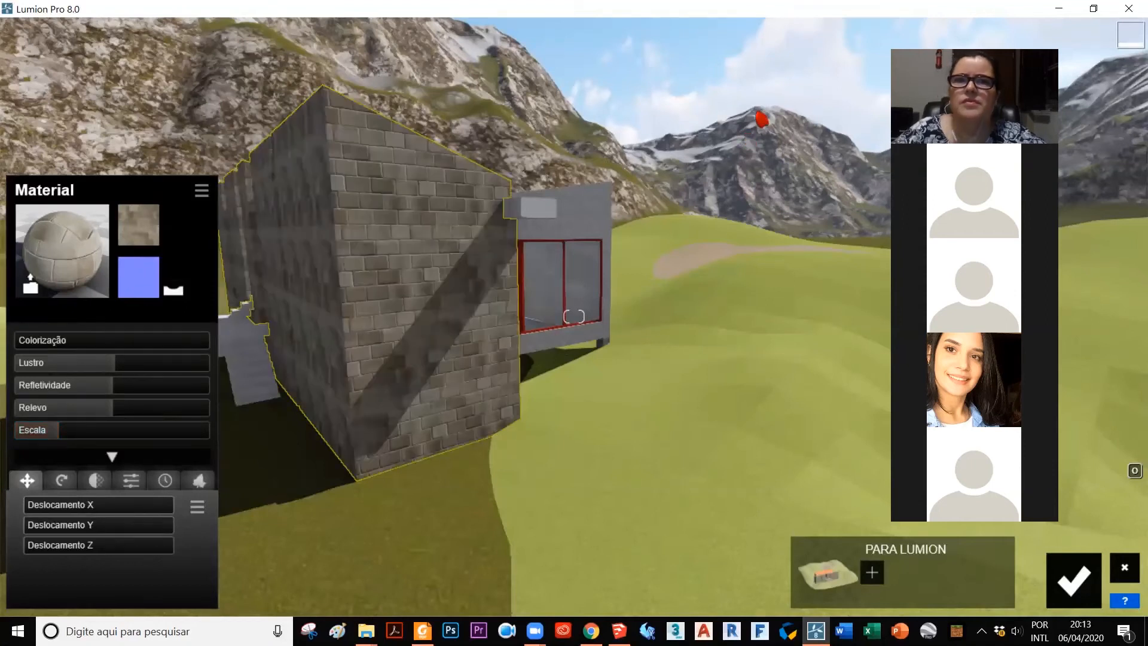
Step: Try Concrete 006 1024 and Concrete 010 1024 on the small box beside the brick wall, and settle on a lighter exterior concrete
click(543, 211)
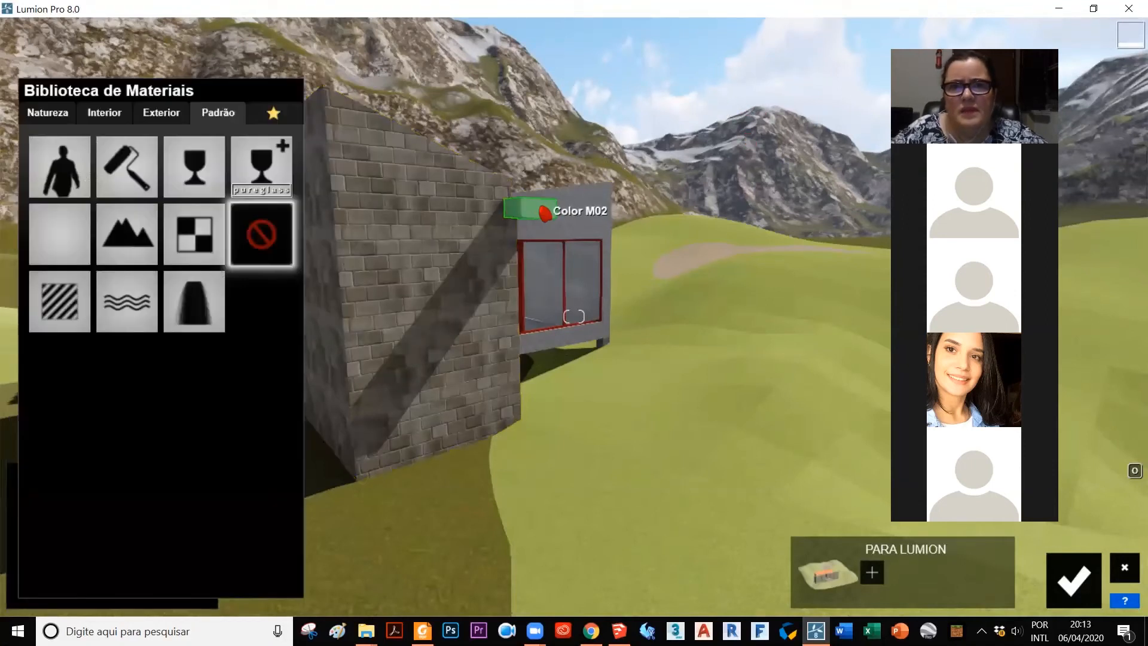
click(164, 115)
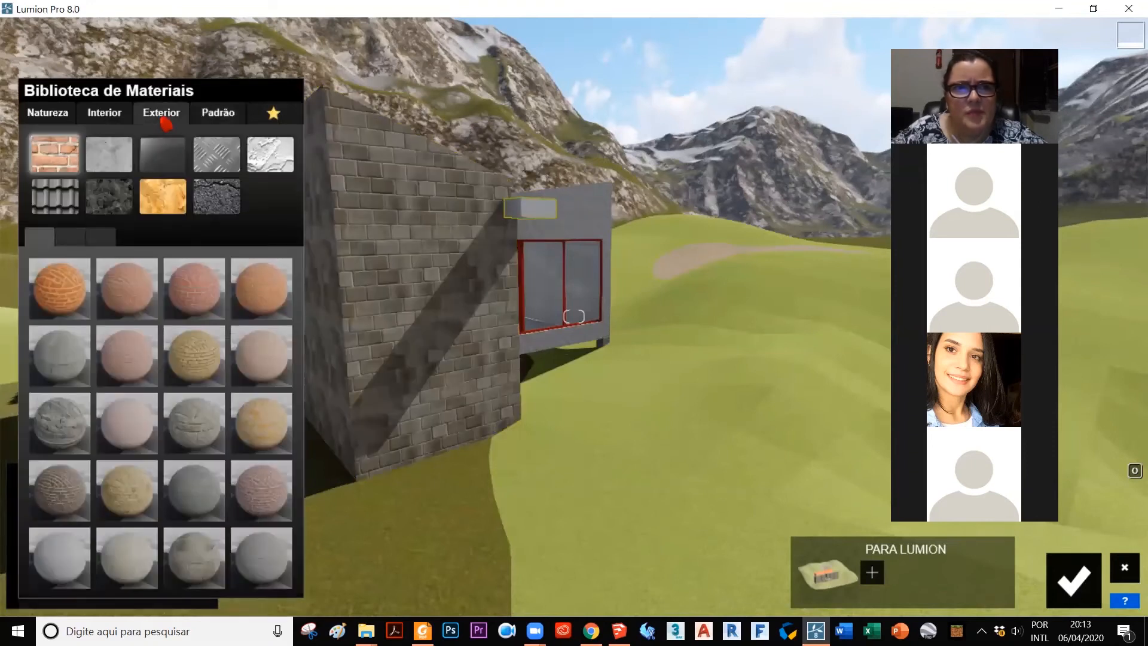
click(98, 157)
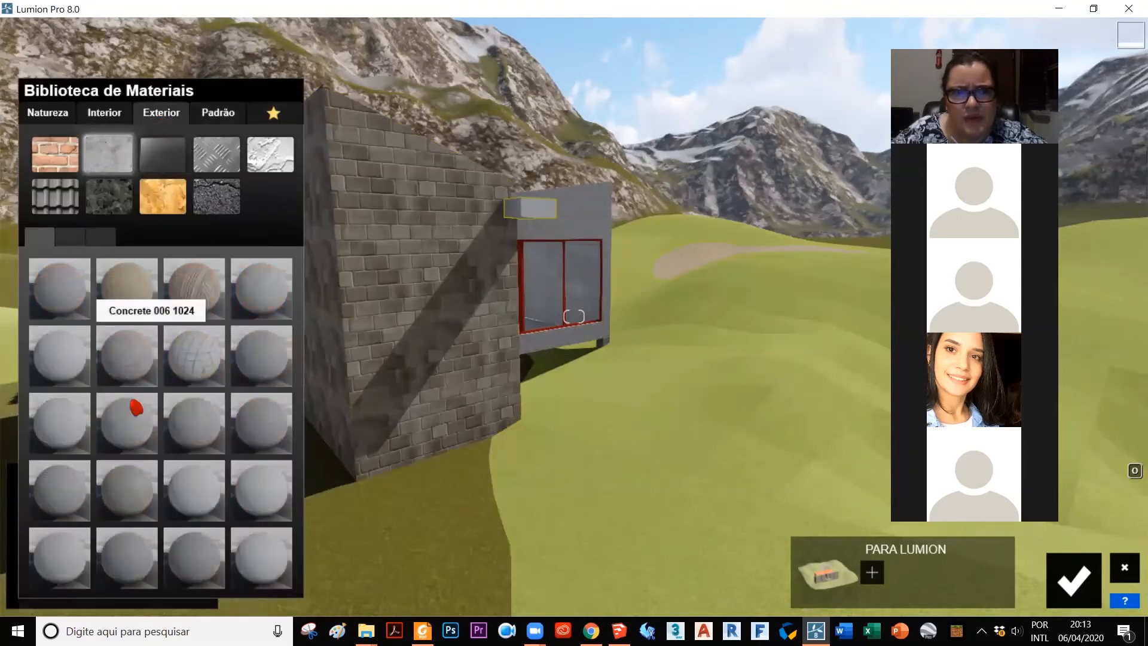
click(141, 372)
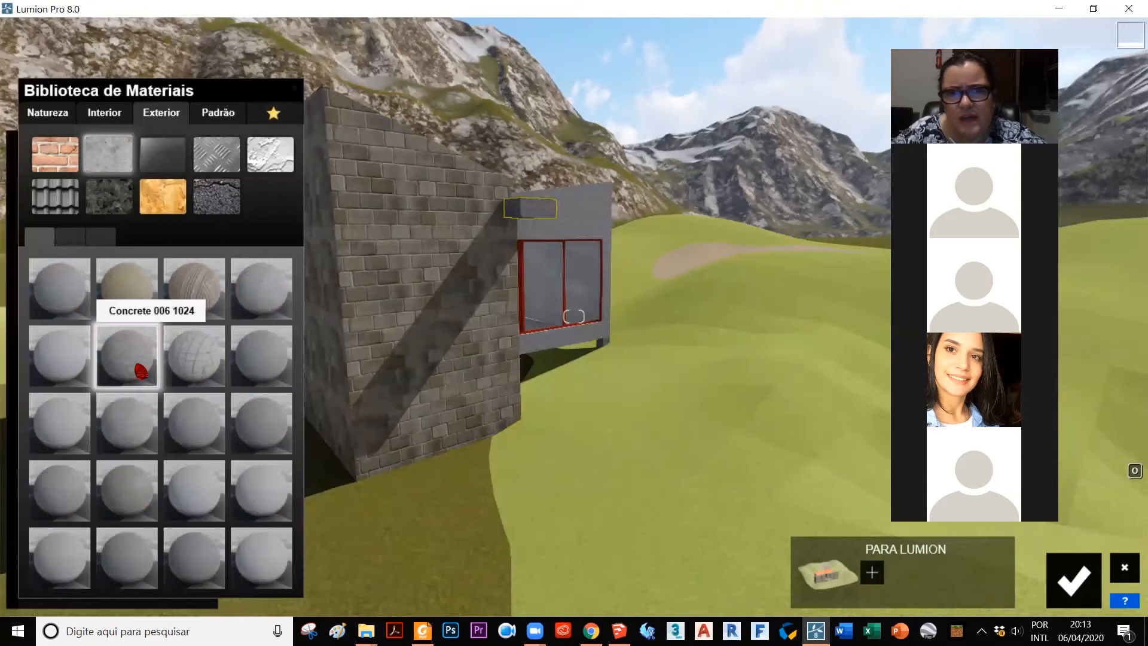
click(267, 370)
click(261, 285)
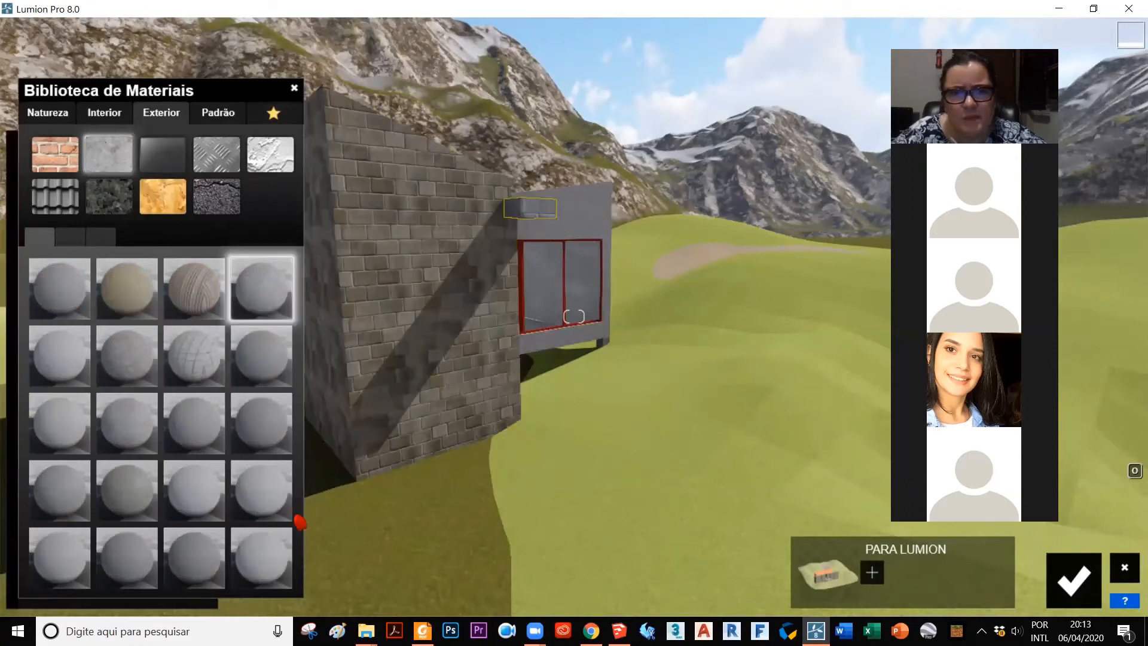
click(259, 502)
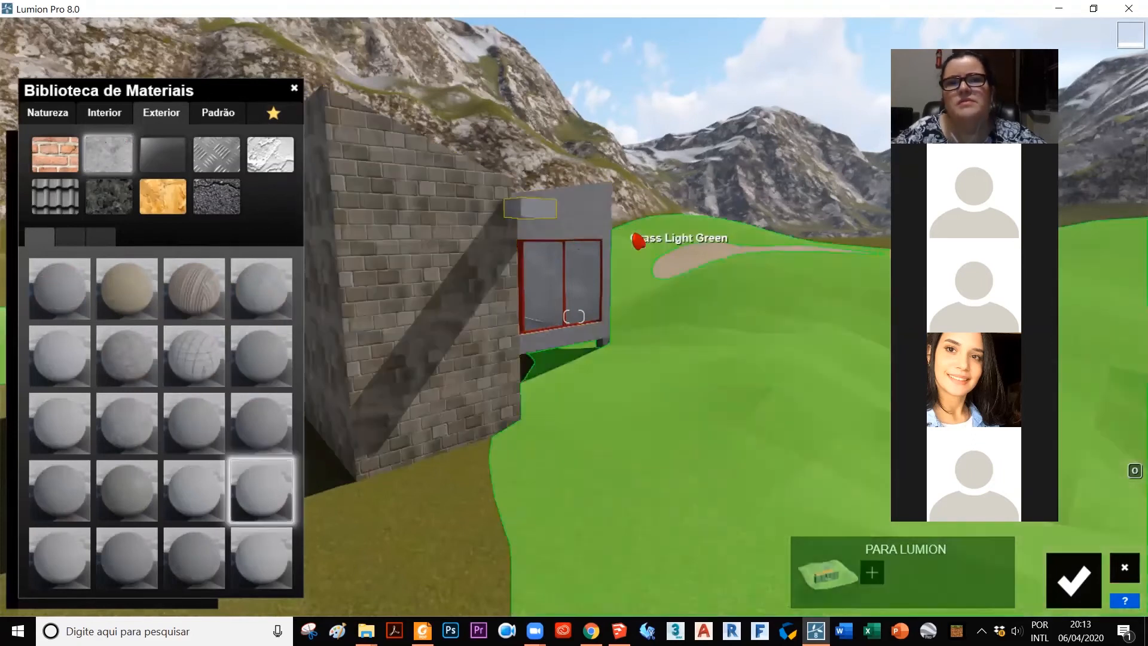
Step: Tint the plaster of the volume with the red-framed windows pinkish purple using colorization, and save the material changes
scroll(650, 281, down, 4)
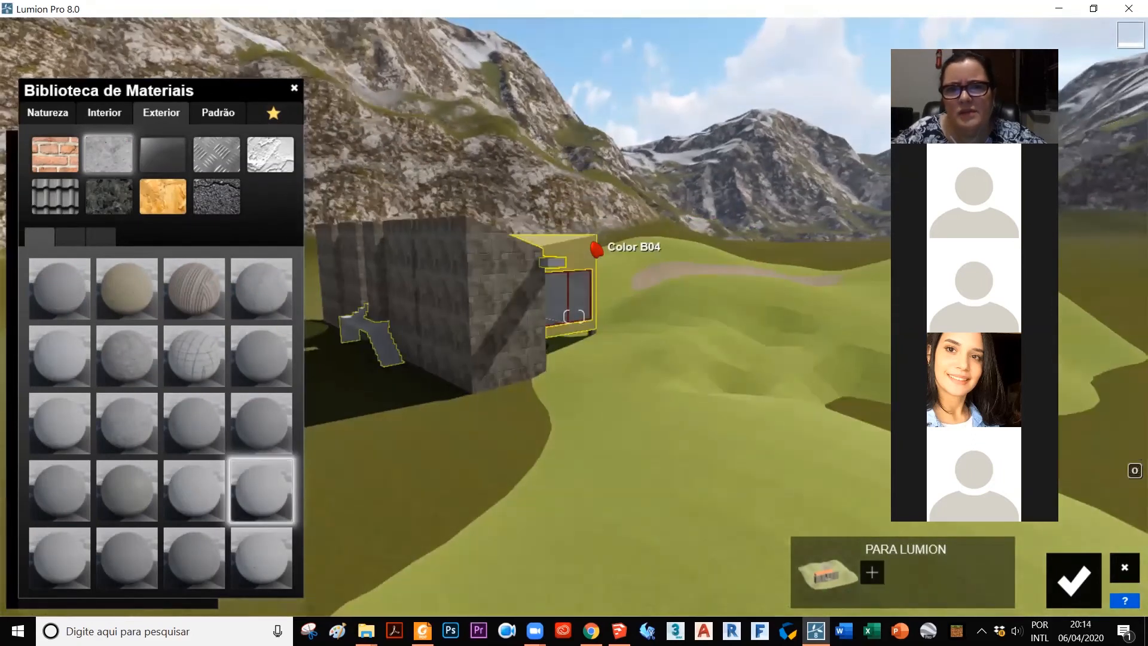
click(591, 251)
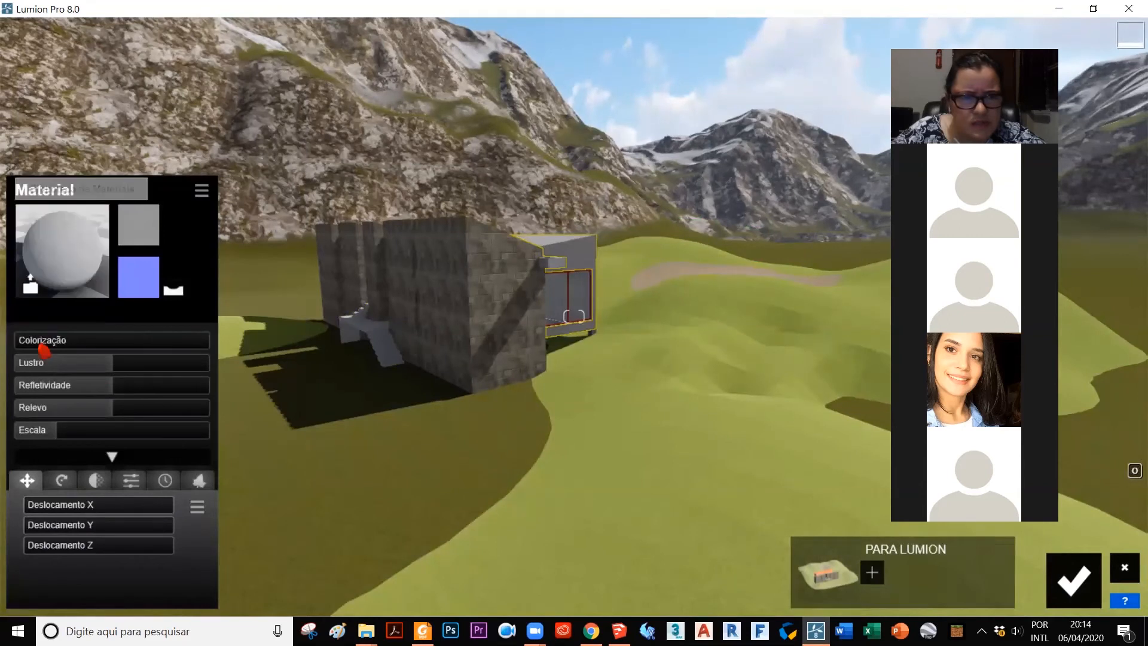
click(69, 339)
mouse_move(244, 350)
mouse_down()
mouse_move(288, 346)
mouse_move(345, 382)
mouse_move(344, 341)
mouse_up()
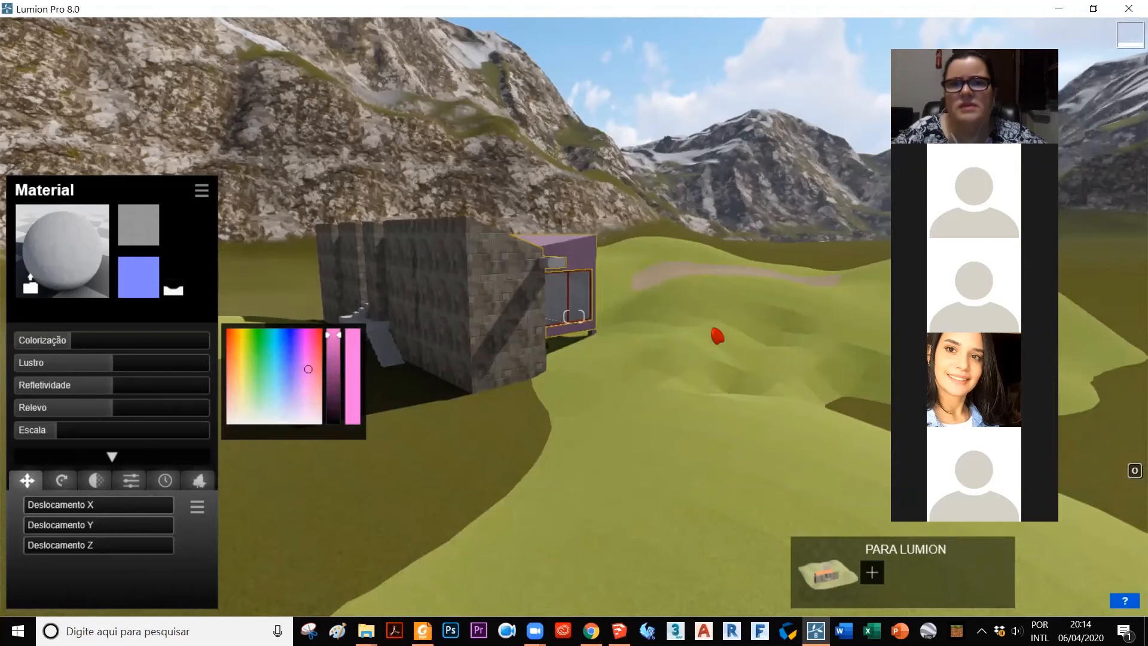
click(1075, 582)
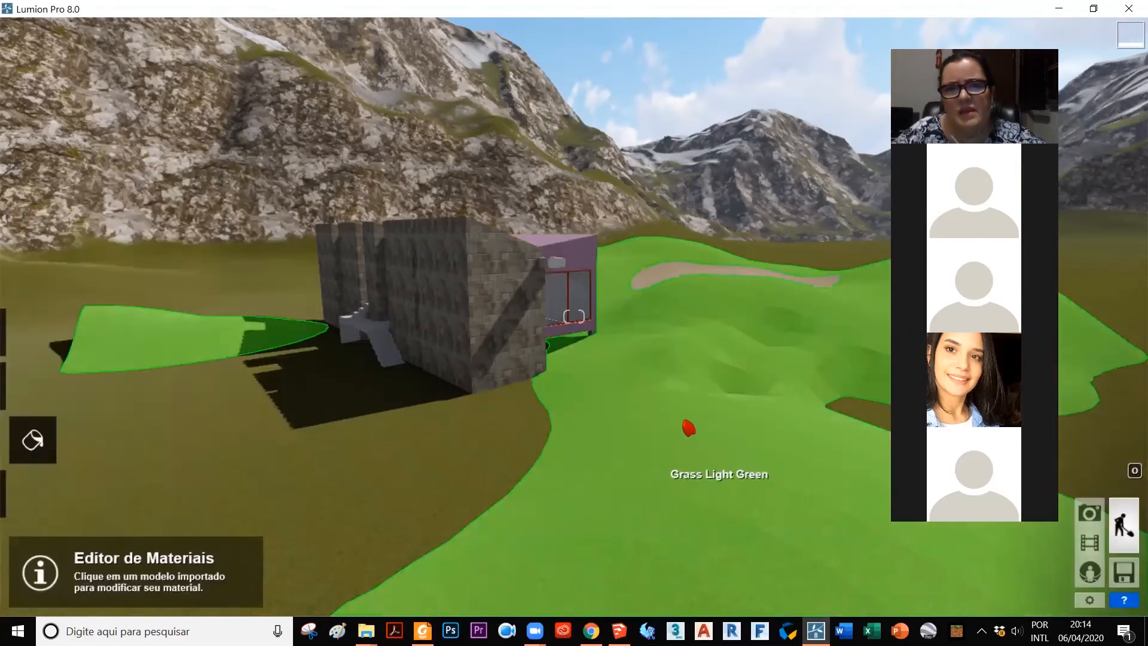
Step: Switch to object editing and raise the PARA LUMION model vertically by about 1 m above the ground
middle_drag(595, 404, 584, 409)
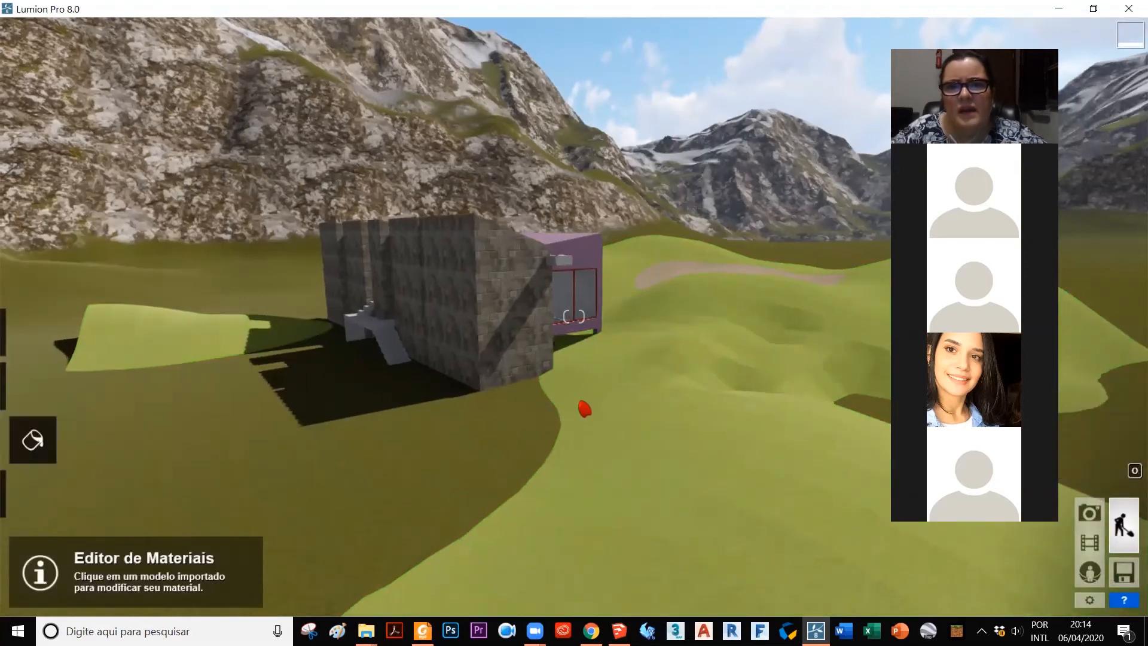
key(d)
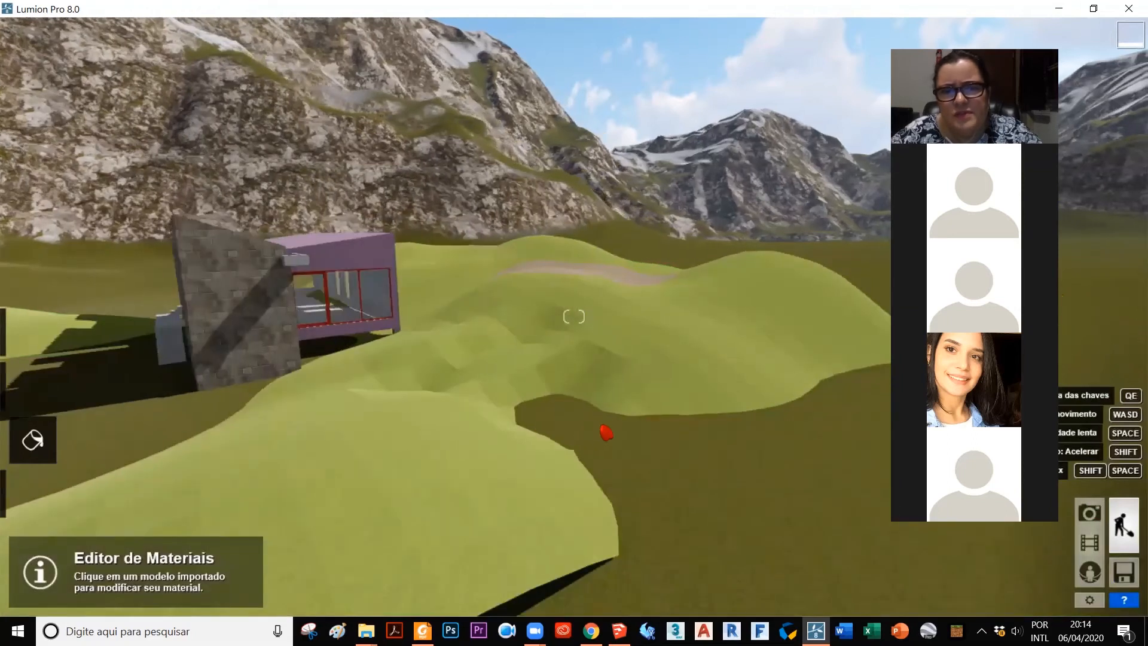
key(d)
key(d)
right_drag(574, 316, 515, 335)
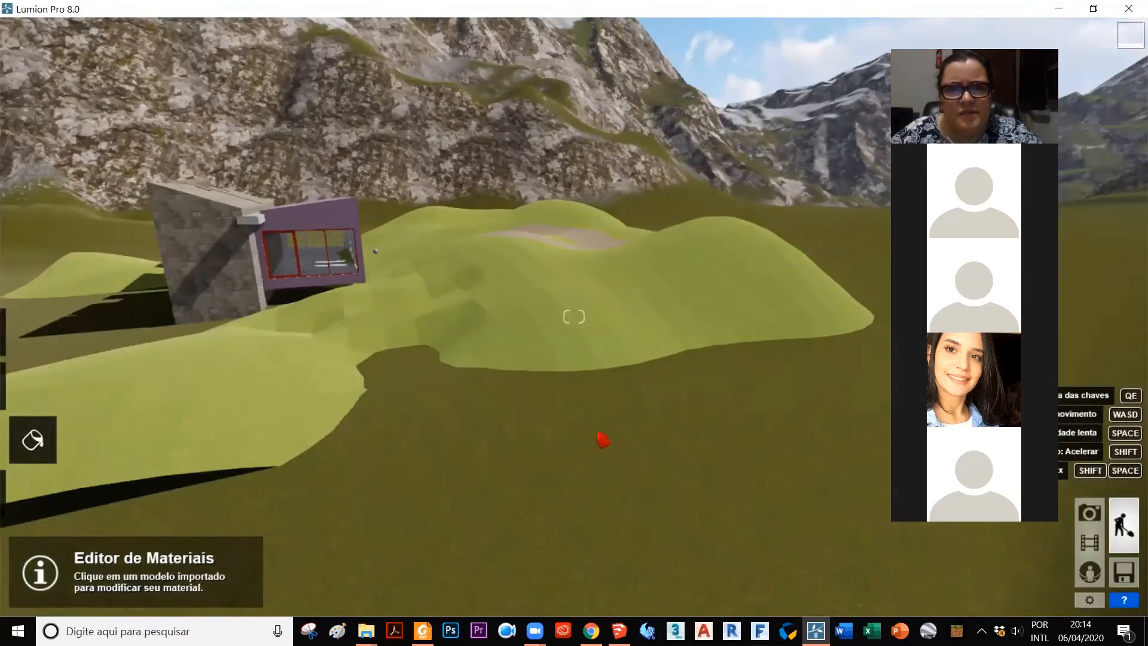
right_drag(602, 440, 31, 409)
click(31, 512)
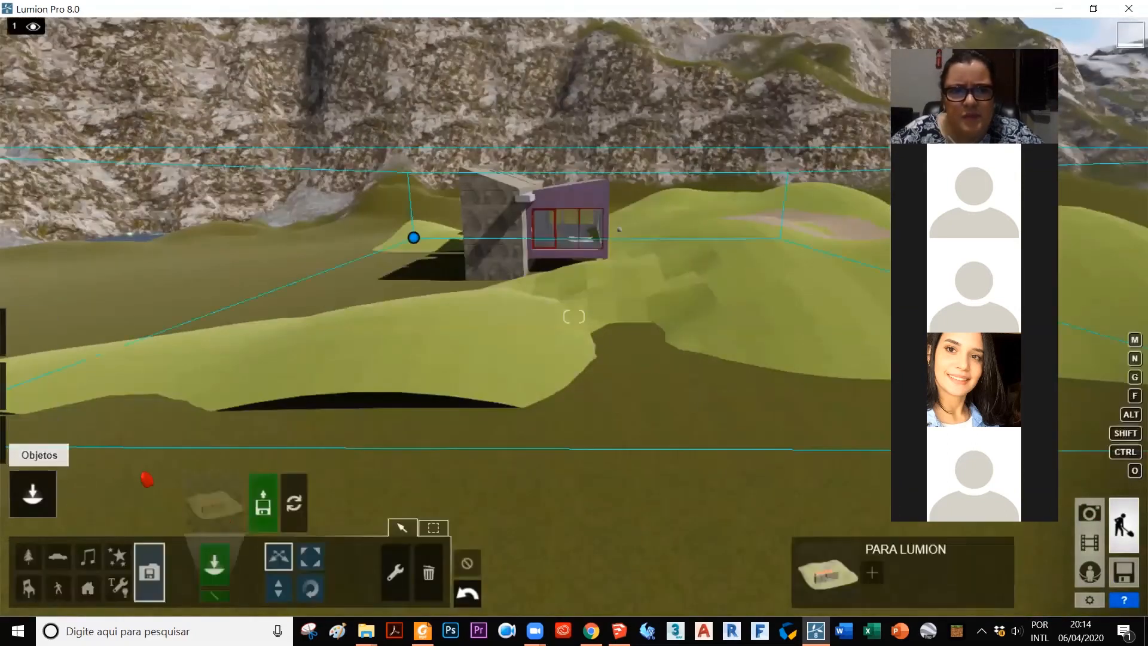
click(279, 587)
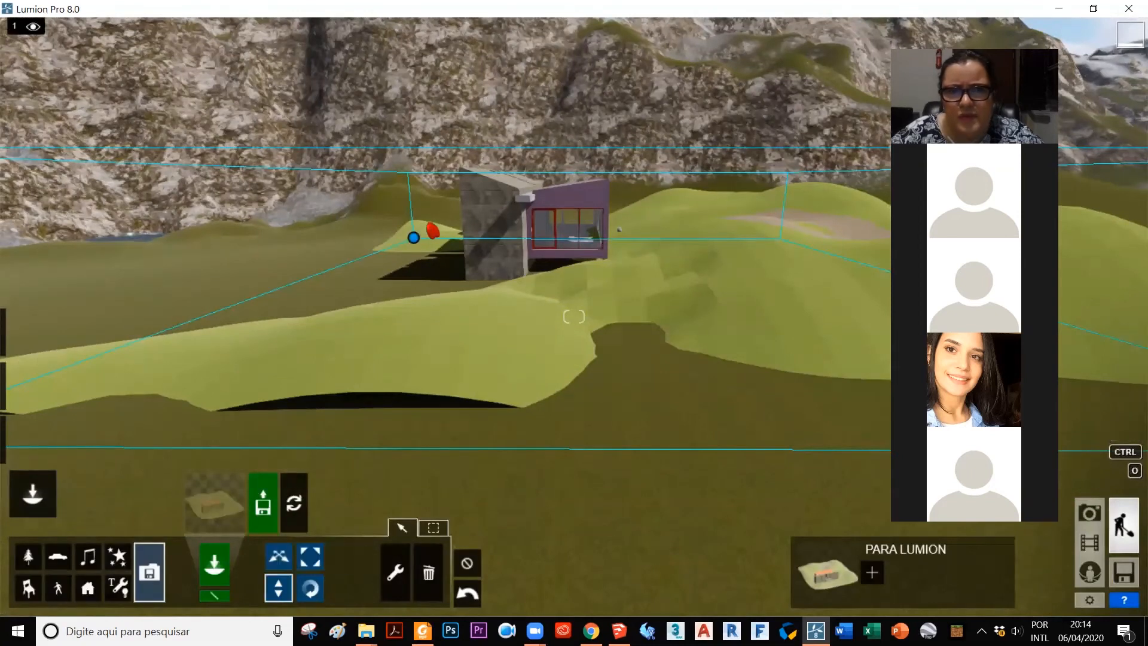
drag(418, 244, 411, 194)
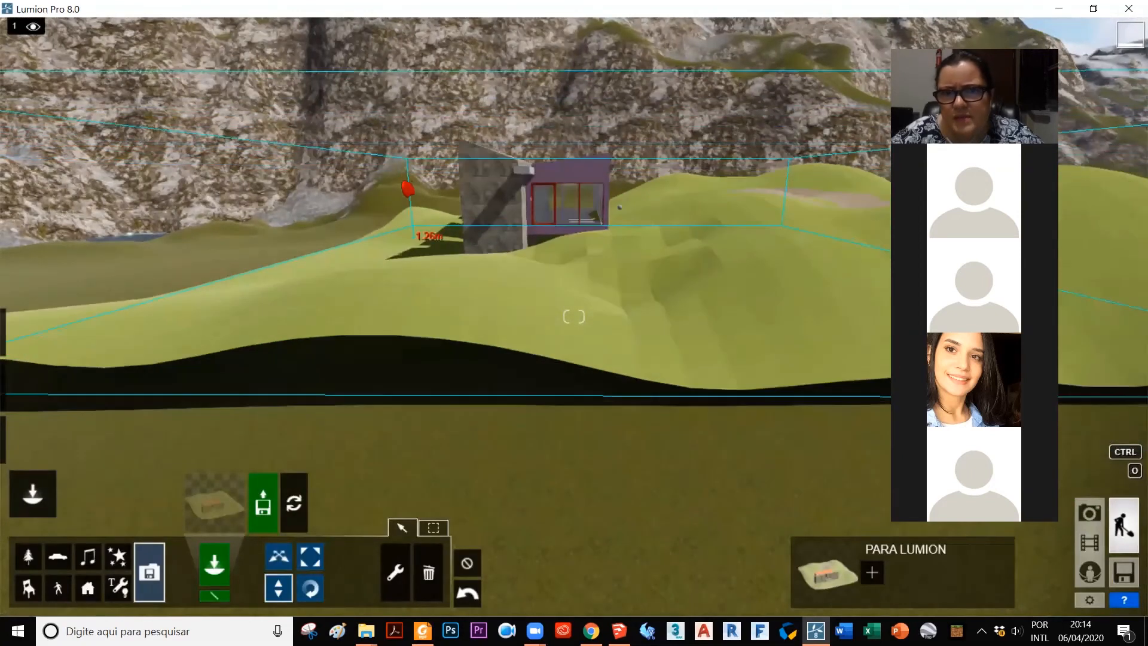
drag(410, 203, 432, 295)
drag(435, 215, 440, 181)
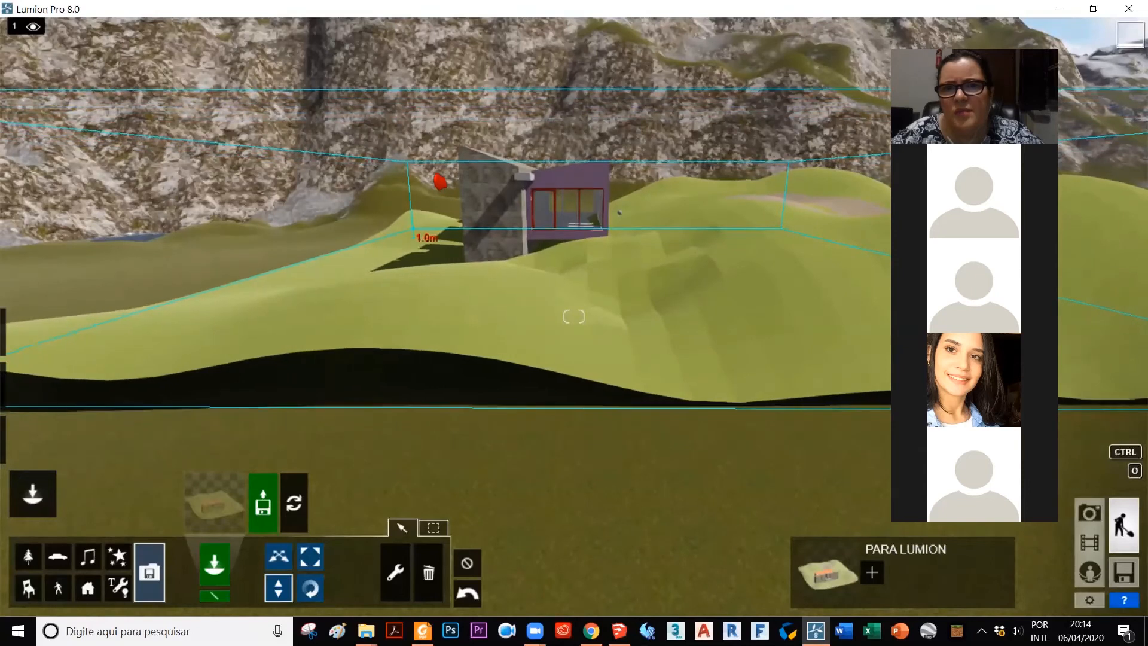
Step: Examine the raised model from farther away, checking the terrain's edges against the surrounding ground
right_drag(421, 333, 529, 342)
mouse_move(619, 329)
right_down()
mouse_move(679, 310)
mouse_move(628, 277)
mouse_move(679, 235)
right_up()
scroll(686, 249, down, 2)
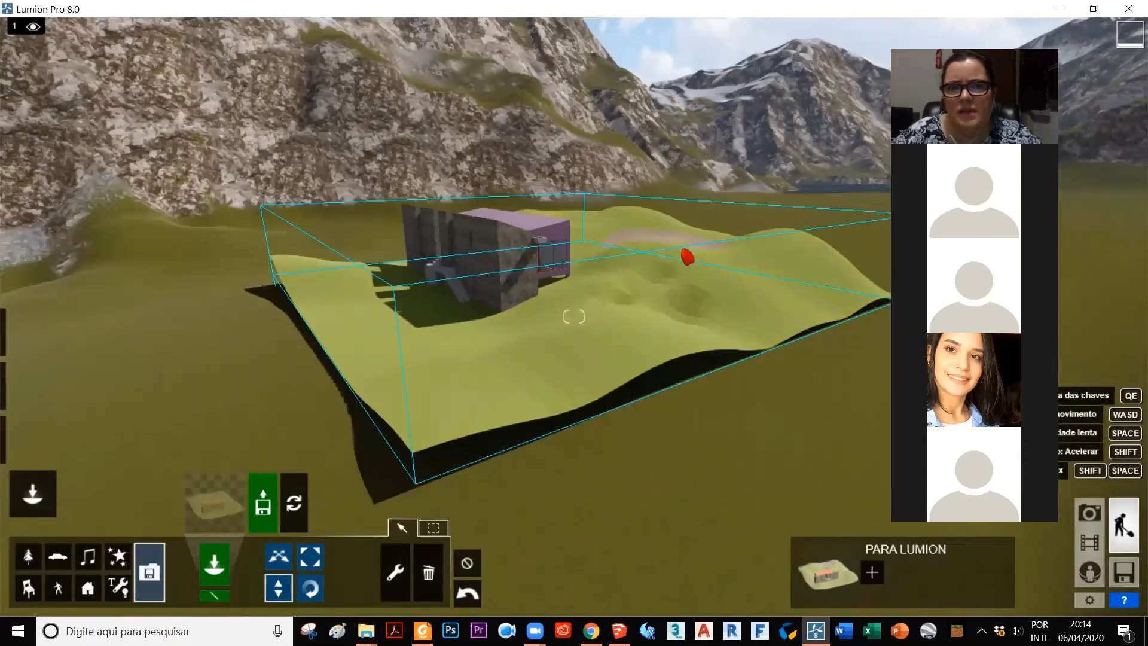
scroll(843, 500, down, 1)
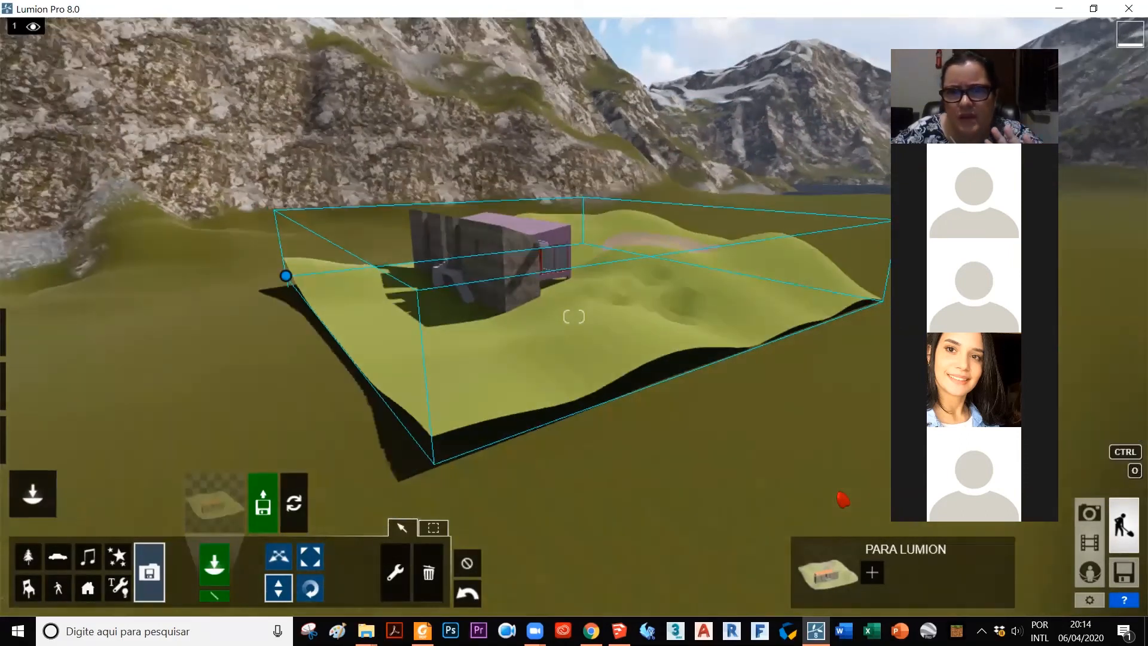
Step: Switch to landscape editing, raise the ground over the model terrain's nearest corner, and lower it again to uncover that corner
mouse_move(37, 372)
click(25, 392)
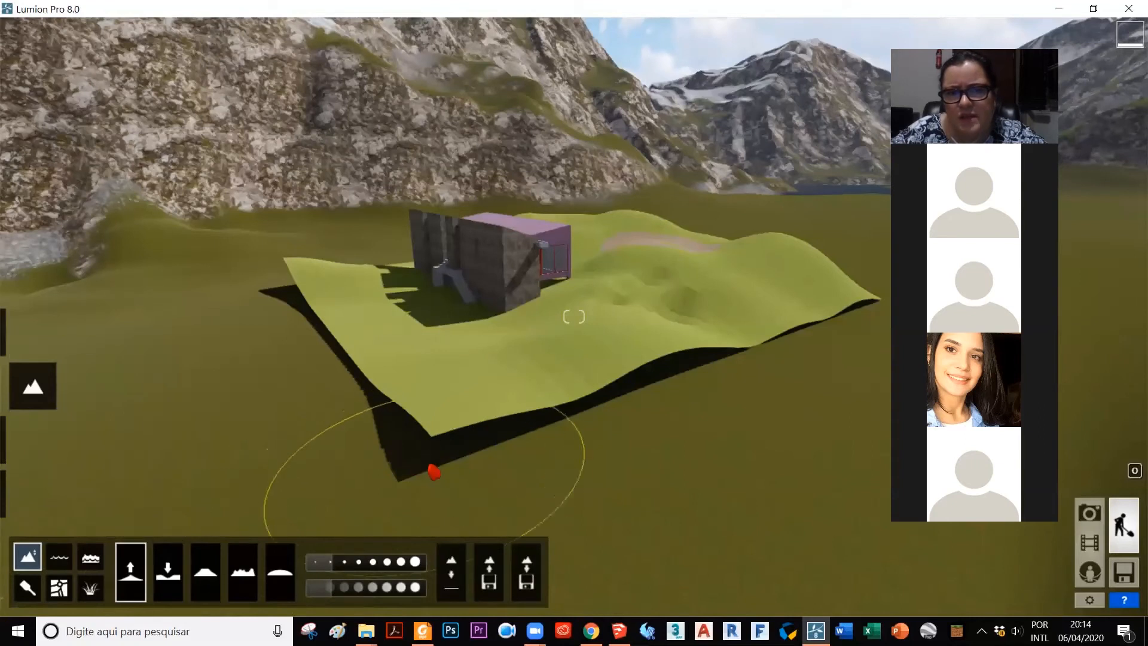
click(434, 448)
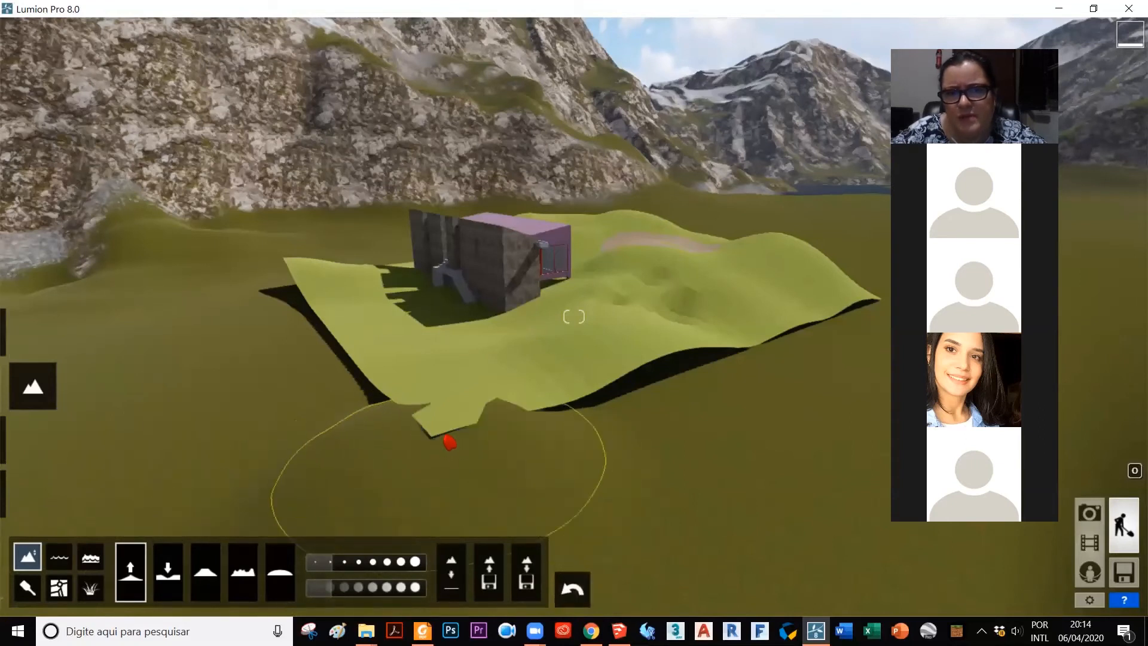
click(441, 440)
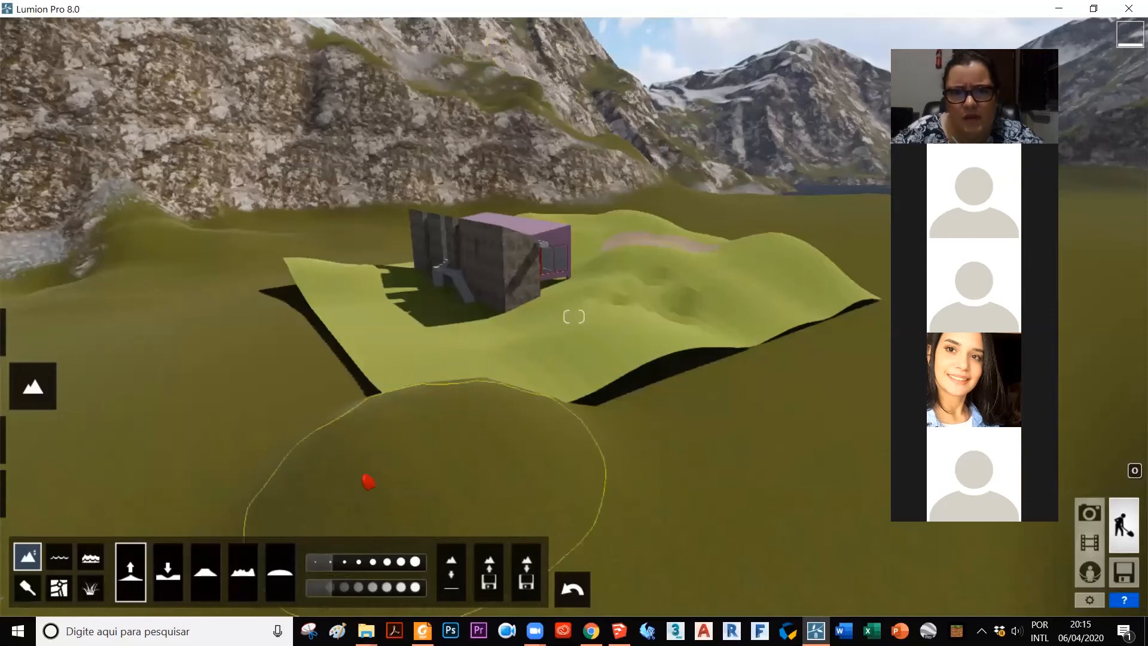
mouse_move(440, 419)
mouse_down()
mouse_move(476, 379)
mouse_move(466, 397)
mouse_move(512, 435)
mouse_up()
click(182, 582)
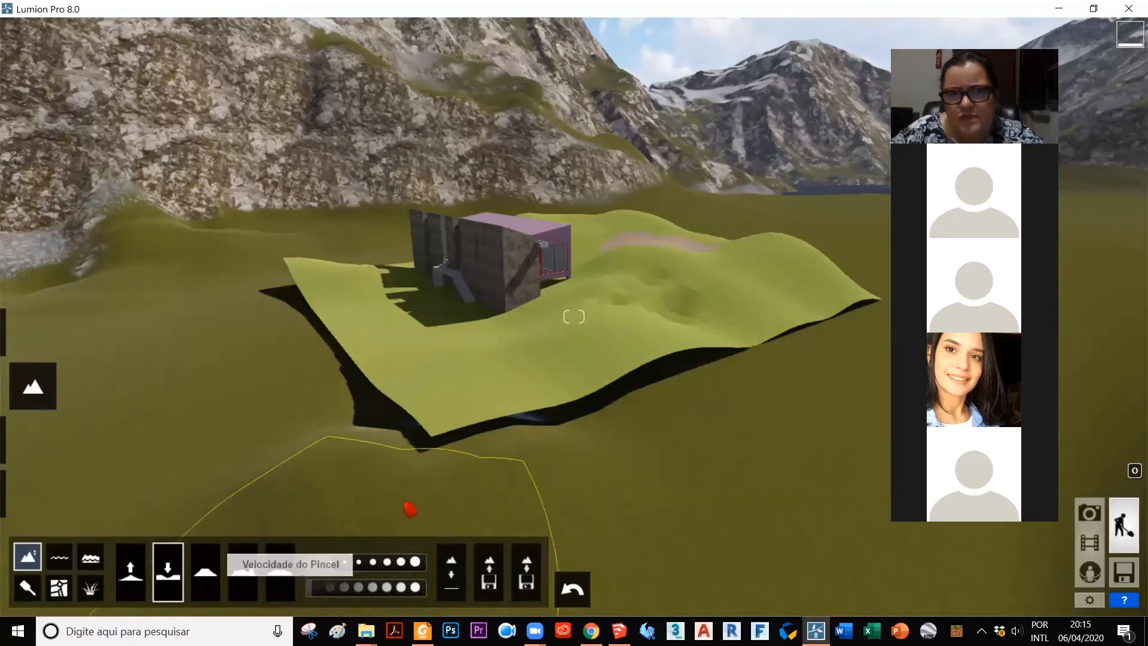
Step: Raise the ground along the model terrain's edge on the brick wall and stairs side to close the gap beneath it
click(130, 562)
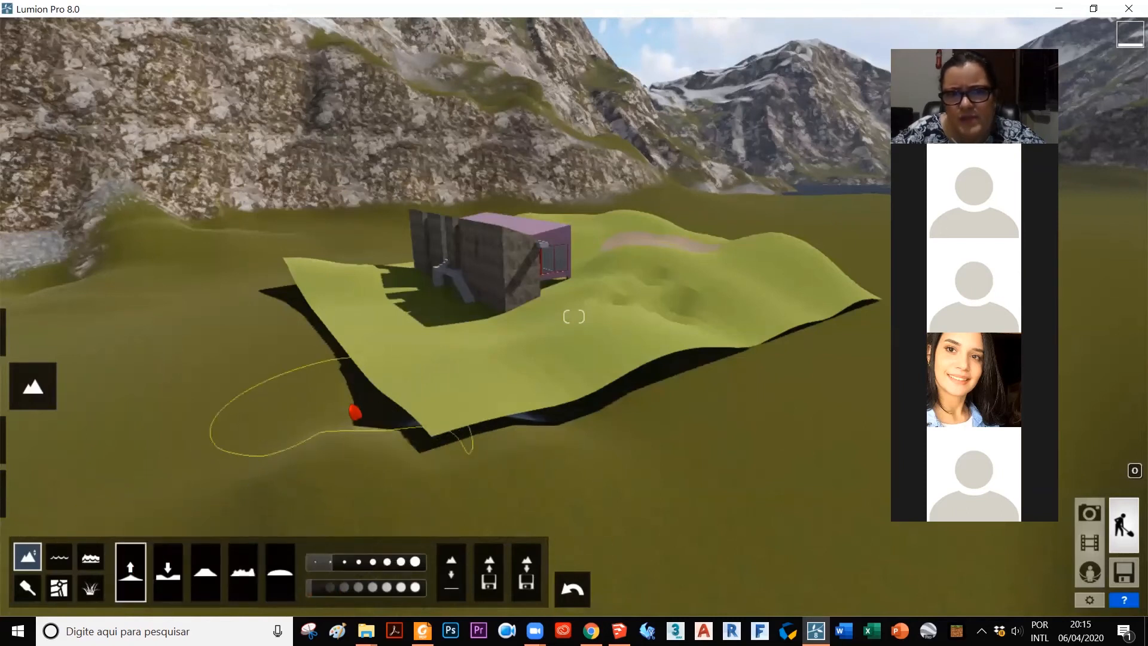
drag(364, 409, 331, 367)
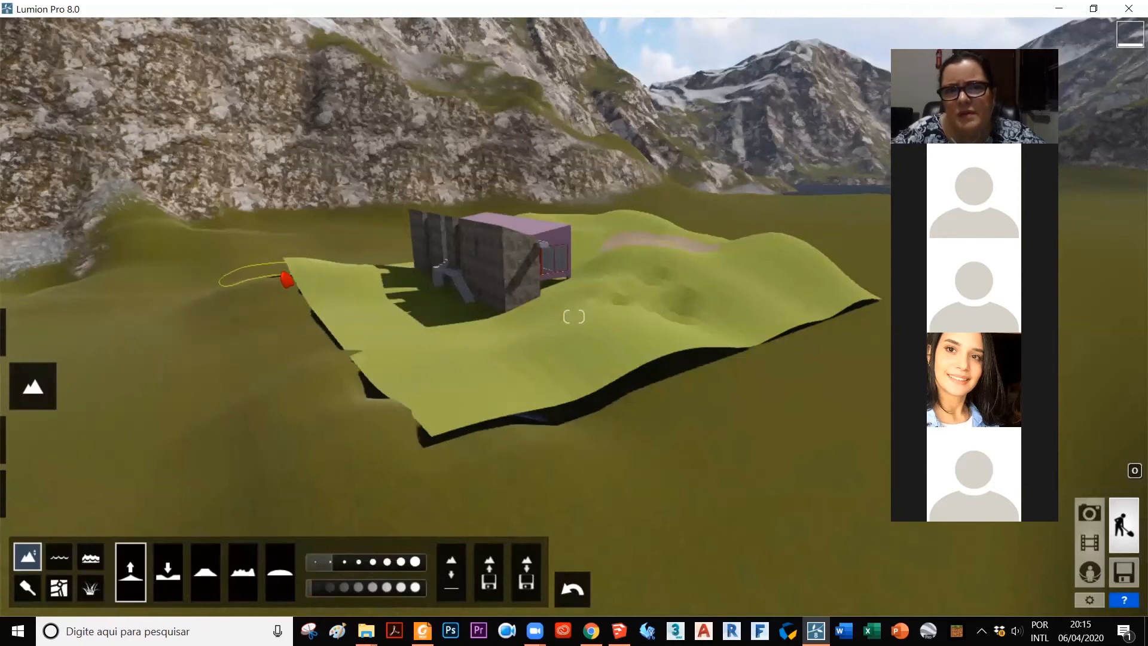
mouse_move(293, 296)
mouse_down()
mouse_move(311, 343)
mouse_move(364, 410)
mouse_move(307, 328)
mouse_move(326, 345)
mouse_move(312, 325)
mouse_move(323, 320)
mouse_up()
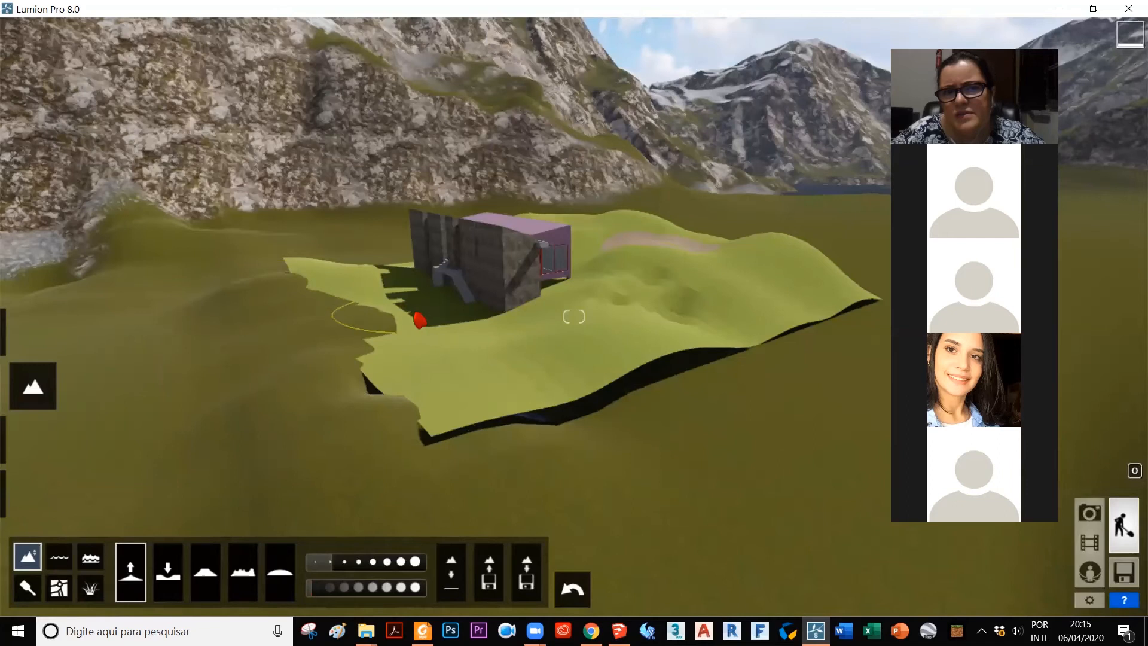
Step: Raise the ground along the model terrain's long front edge, from the nearest corner to the far one, to cover the gap
mouse_move(482, 353)
mouse_down()
mouse_move(447, 390)
mouse_move(453, 418)
mouse_move(492, 425)
mouse_up()
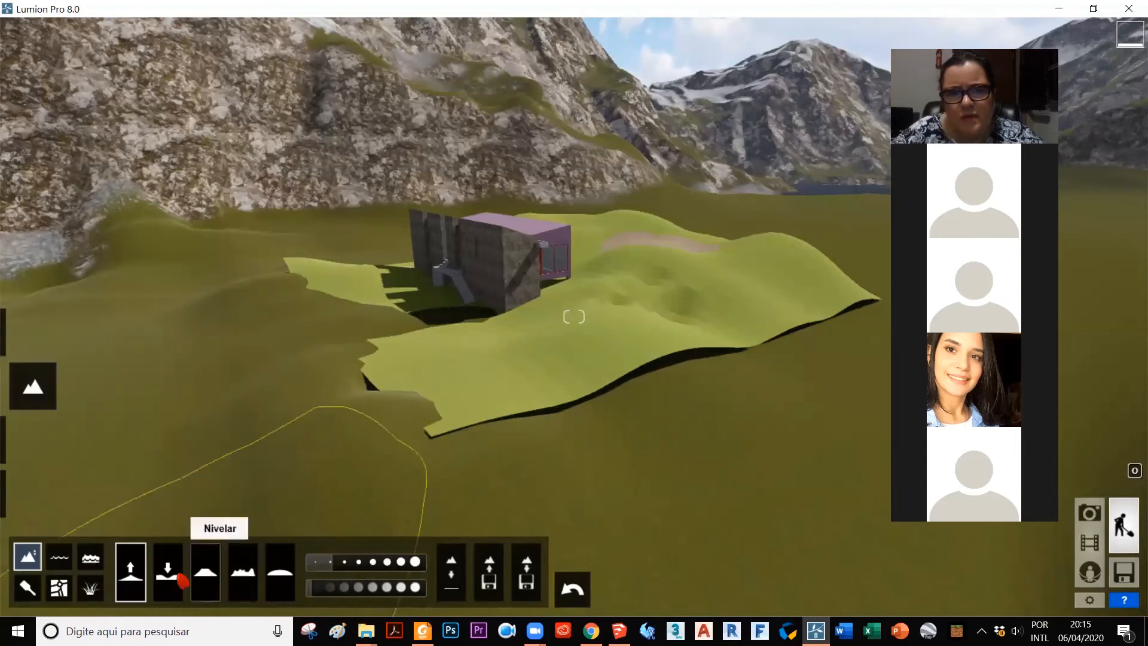
mouse_move(674, 379)
mouse_down()
mouse_move(679, 341)
mouse_move(518, 422)
mouse_move(555, 392)
mouse_move(542, 356)
mouse_up()
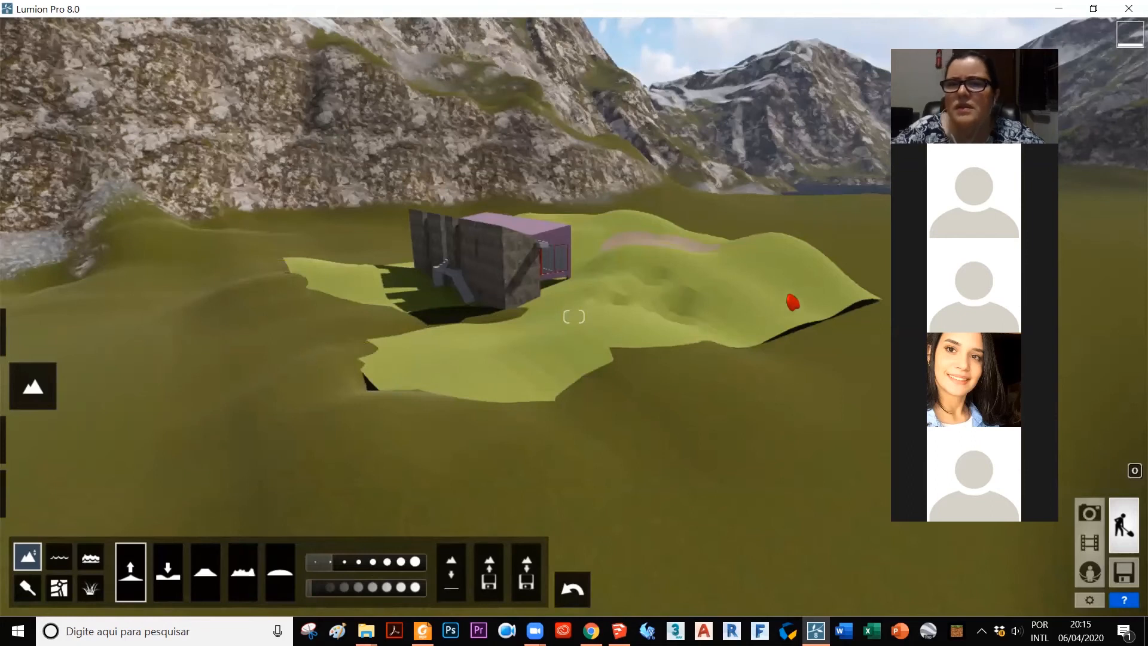
mouse_move(779, 351)
mouse_down()
mouse_move(791, 333)
mouse_move(862, 310)
mouse_up()
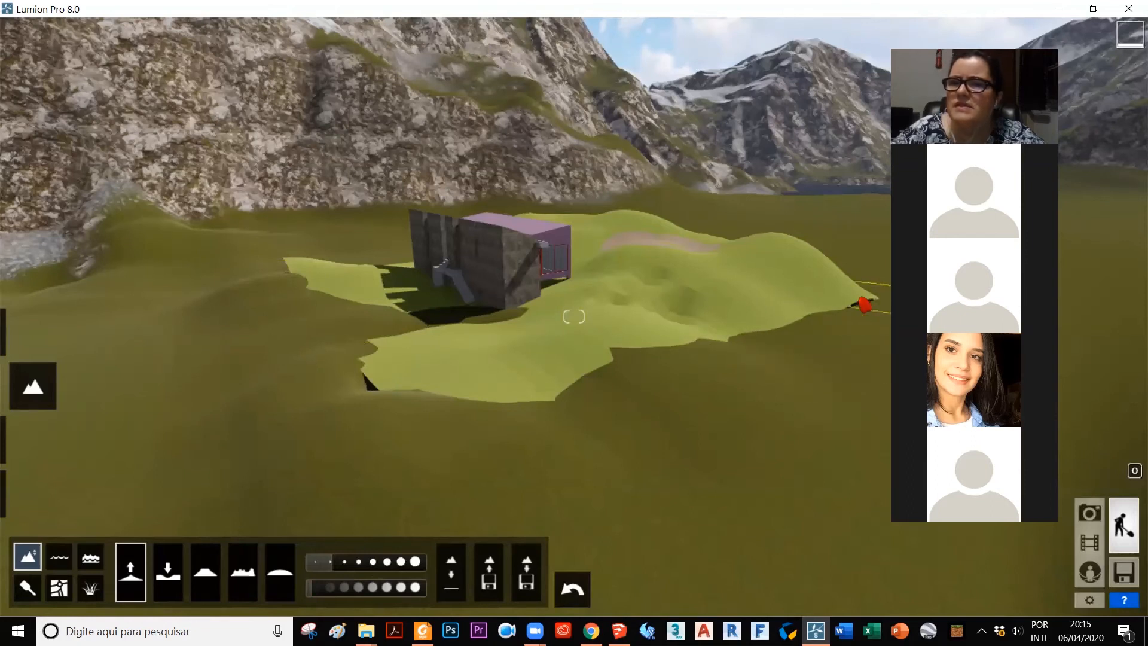
Step: Raise the ground beneath the model terrain's raised edge on the purple volume's side to close the shadowed gap
key(s)
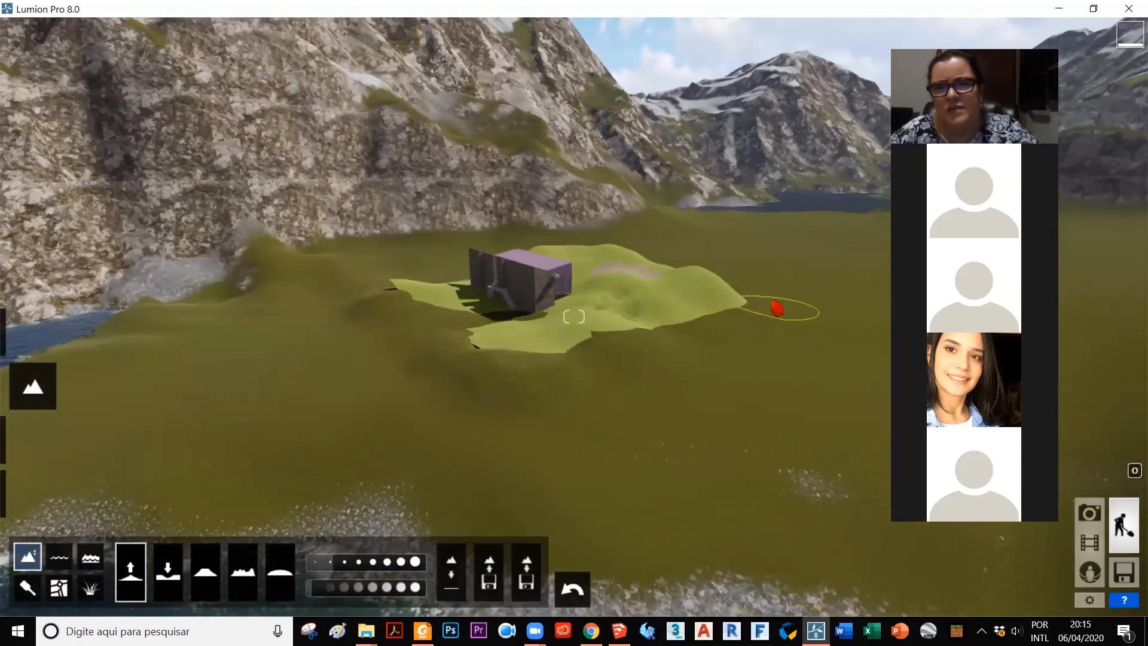
key(d)
right_drag(749, 299, 739, 301)
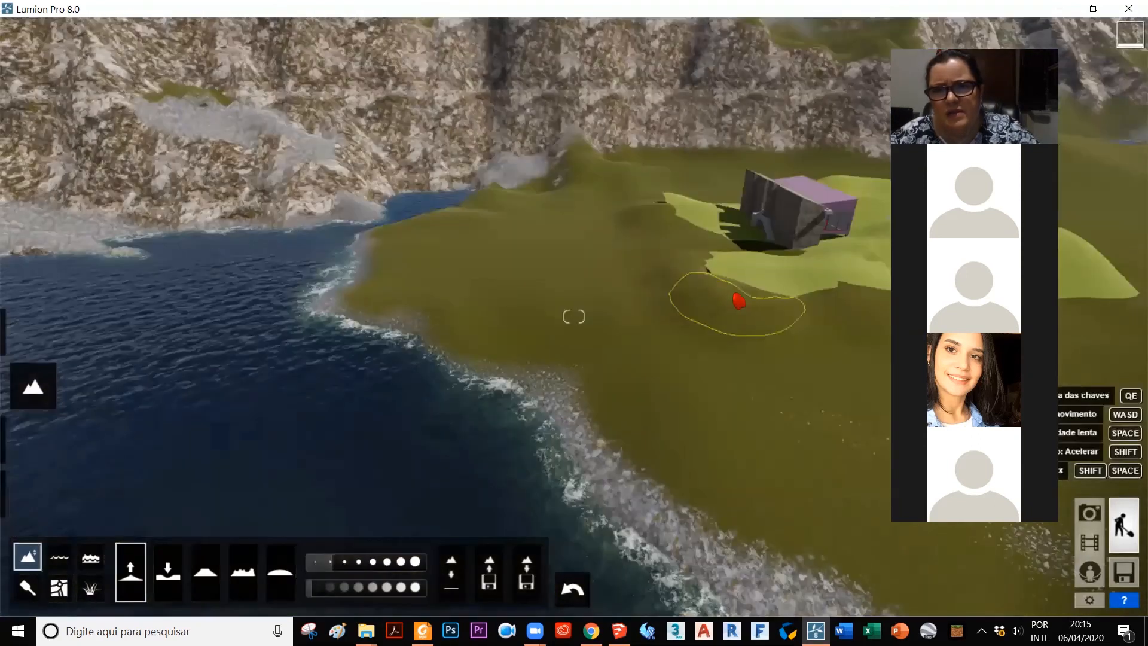
key(d)
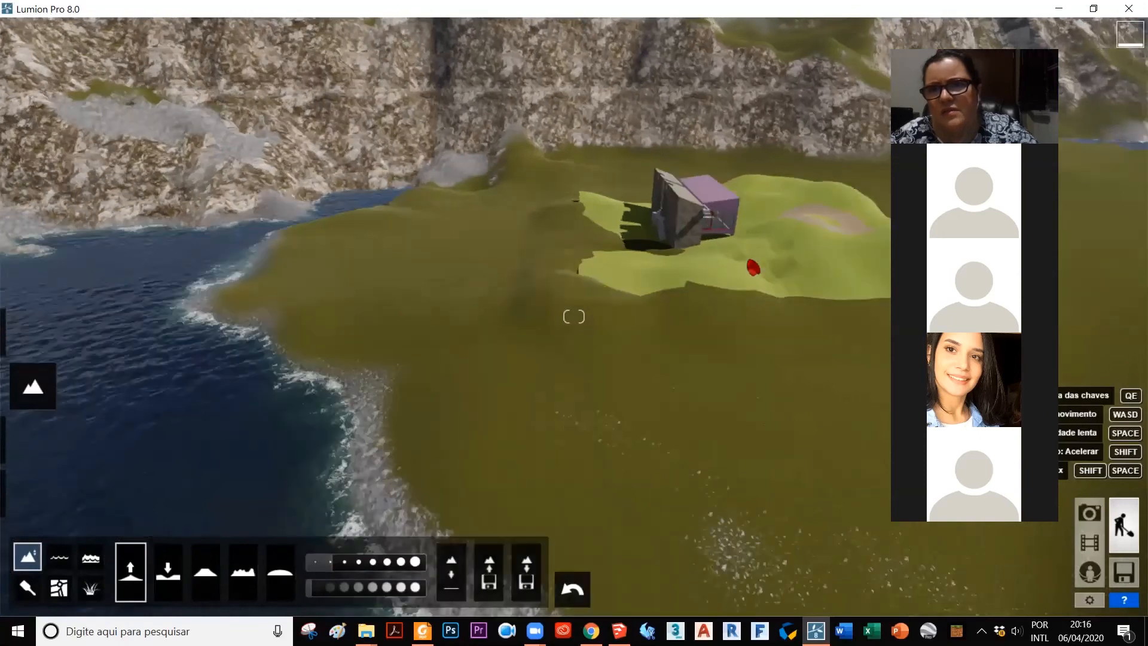
key(d)
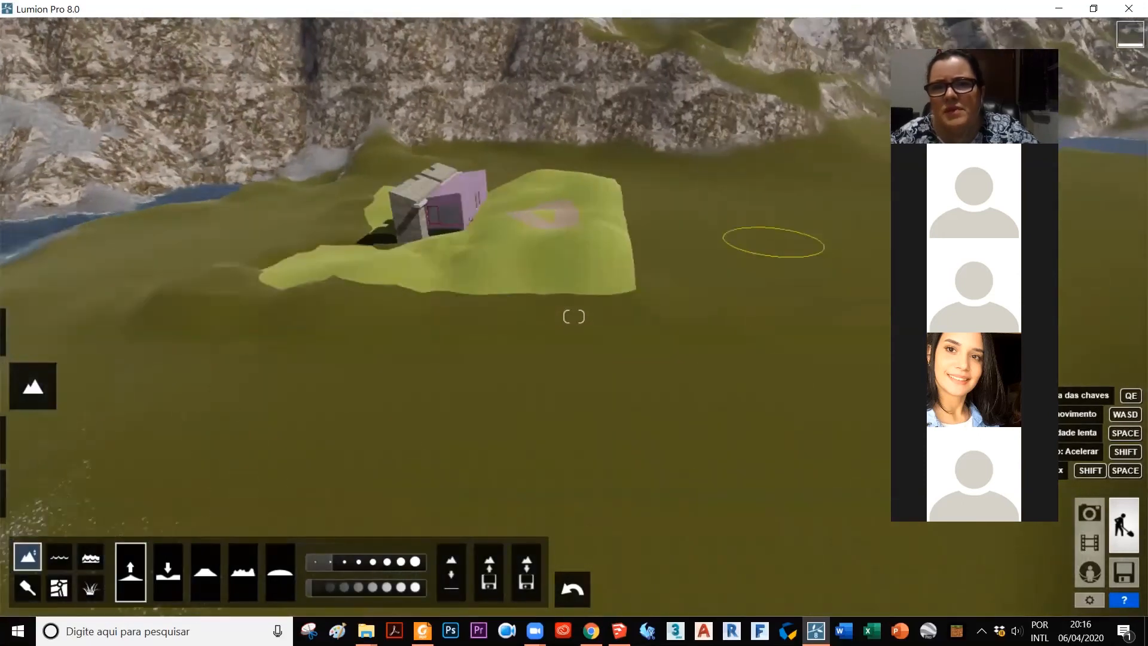
right_drag(758, 245, 787, 244)
key(d)
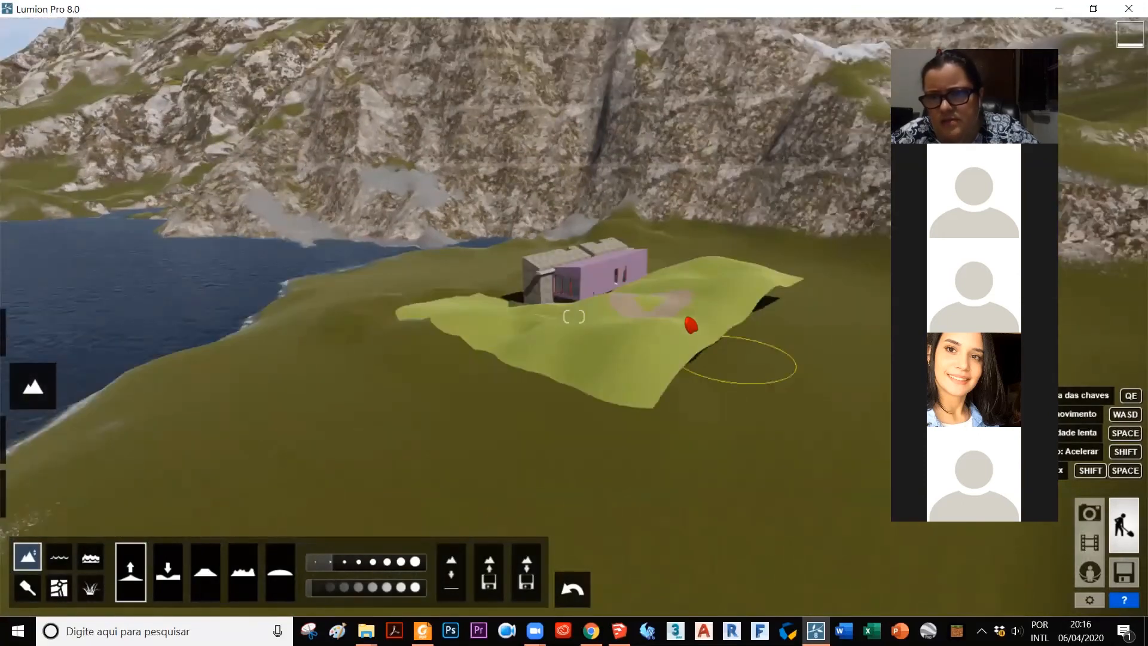
key(d)
key(w)
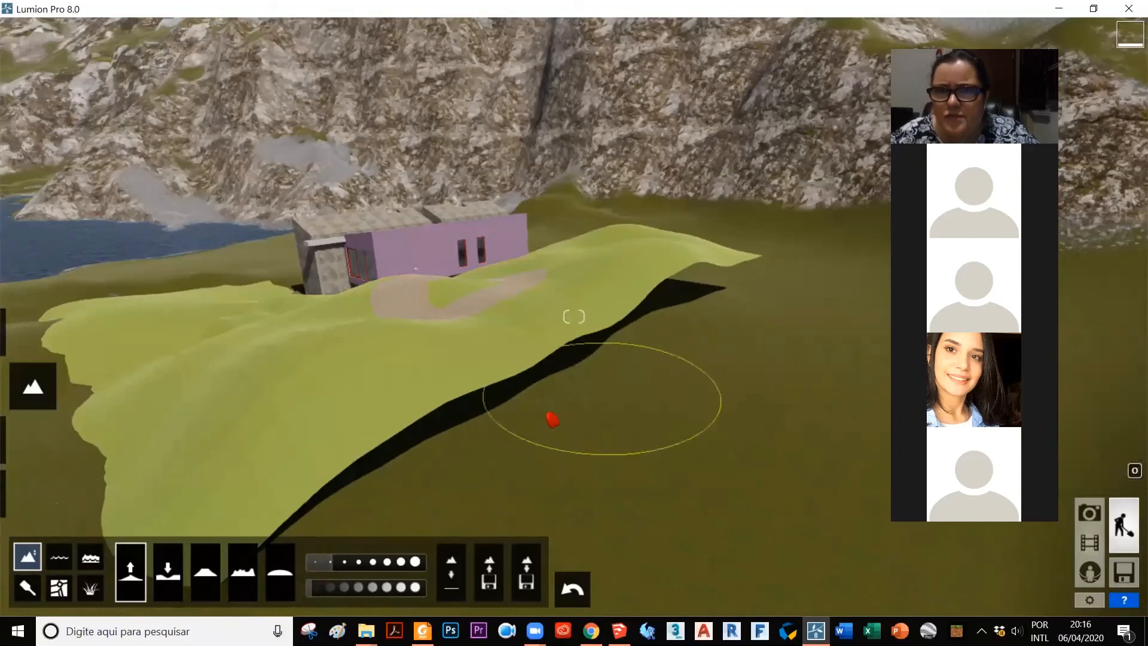
mouse_move(319, 533)
mouse_down()
mouse_move(389, 468)
mouse_move(628, 343)
mouse_up()
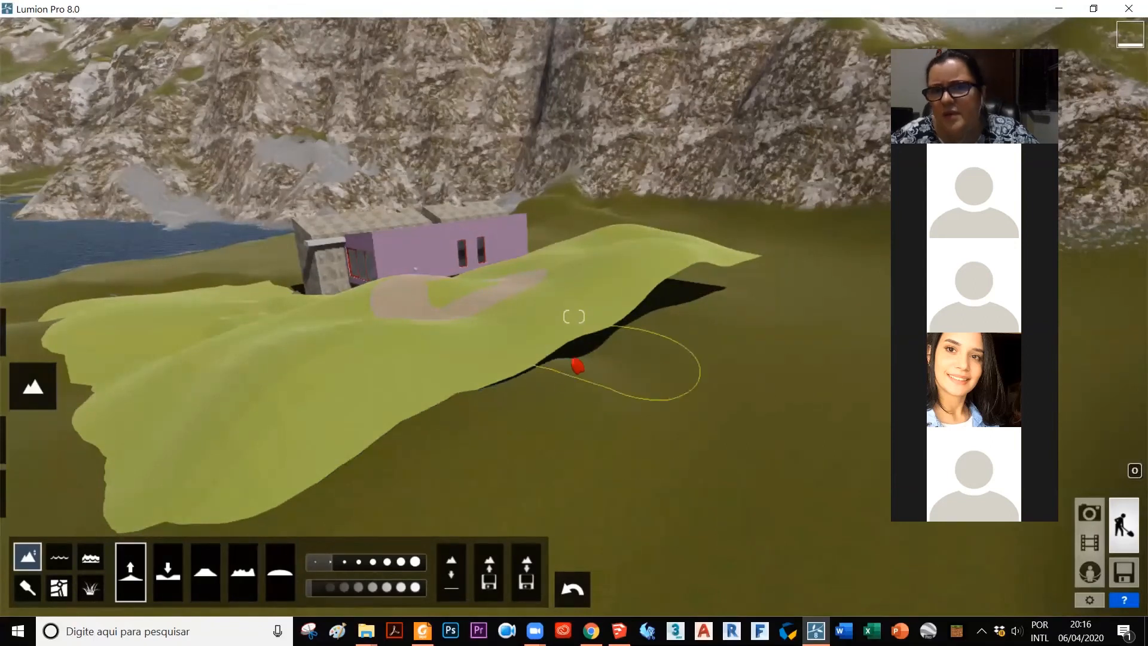
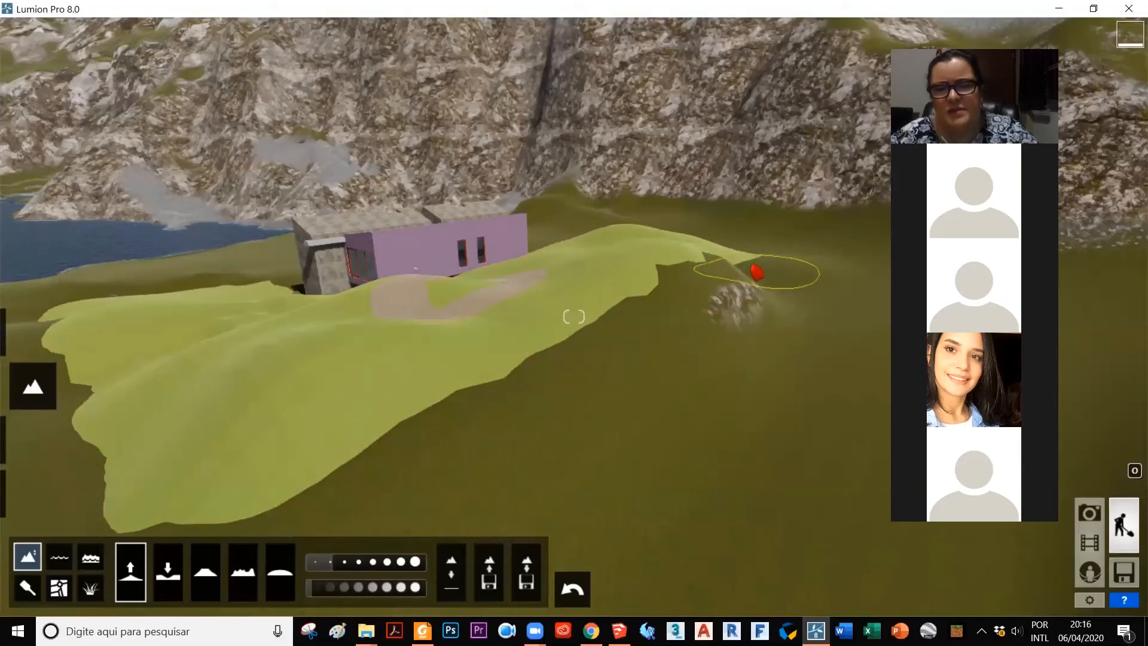
Step: Raise the ground around the model terrain's far corner behind the purple volume to cover its lifted, shadowed underside
key(d)
right_drag(756, 274, 739, 286)
key(d)
key(d)
key(d)
right_drag(678, 394, 556, 413)
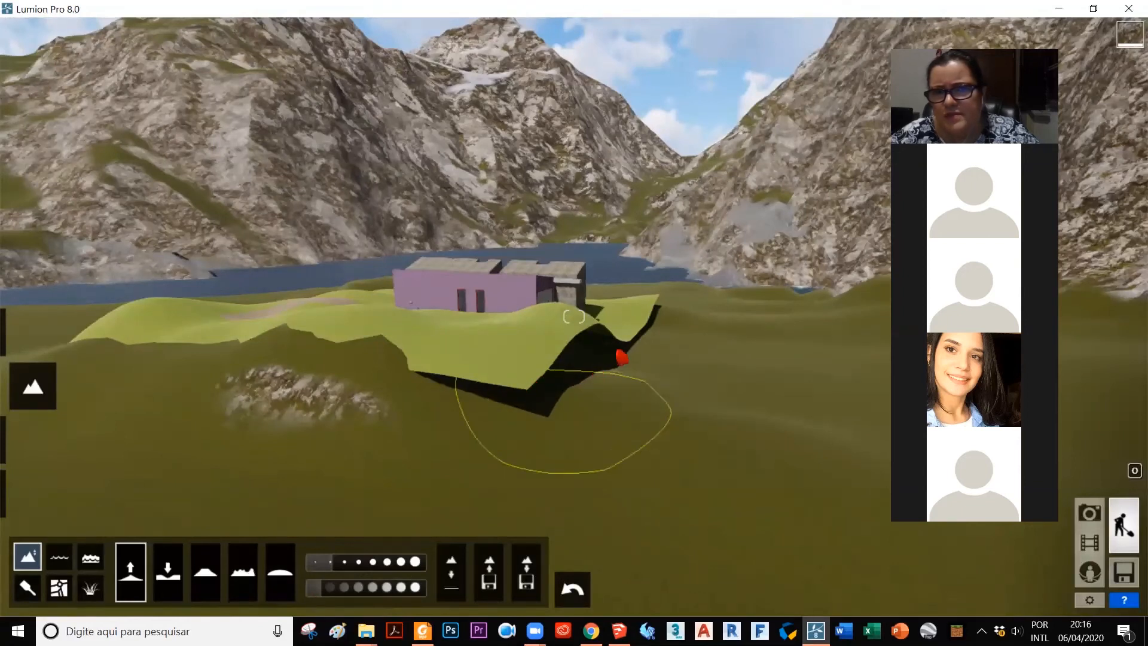
mouse_move(604, 351)
mouse_down()
mouse_move(586, 353)
mouse_move(671, 356)
mouse_up()
Step: Raise the ground along the model terrain's edge near the concrete wall end to close the remaining dark gap
key(d)
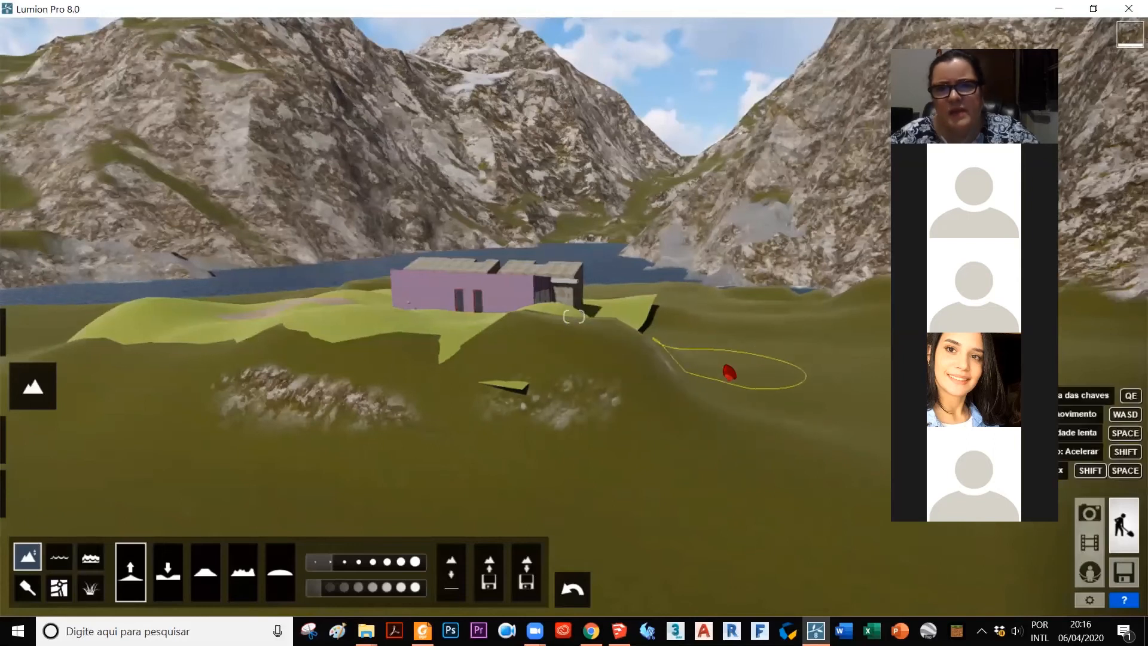
right_drag(701, 346, 694, 346)
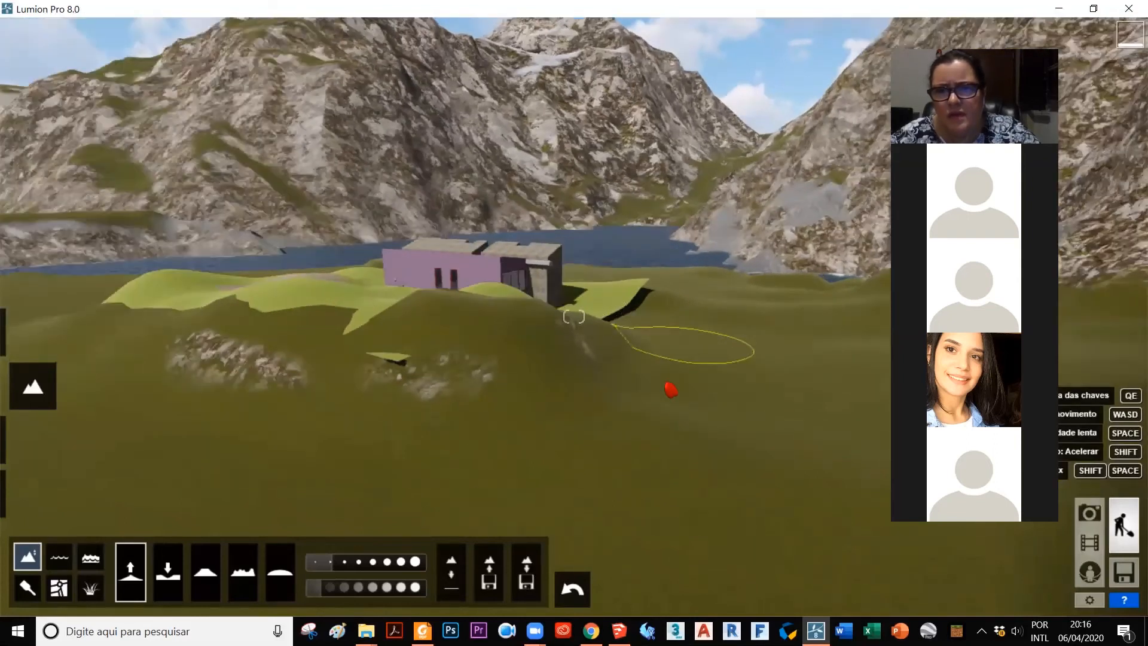
right_drag(671, 390, 656, 378)
mouse_move(680, 367)
mouse_down()
mouse_move(597, 403)
mouse_move(612, 395)
mouse_up()
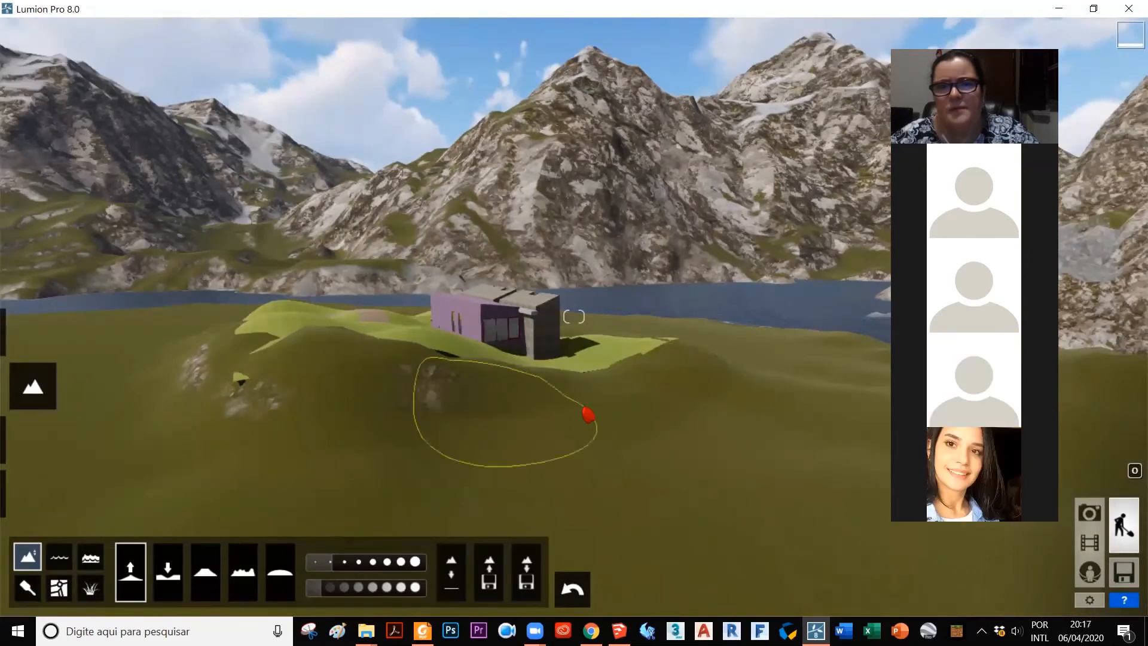
scroll(580, 449, down, 1)
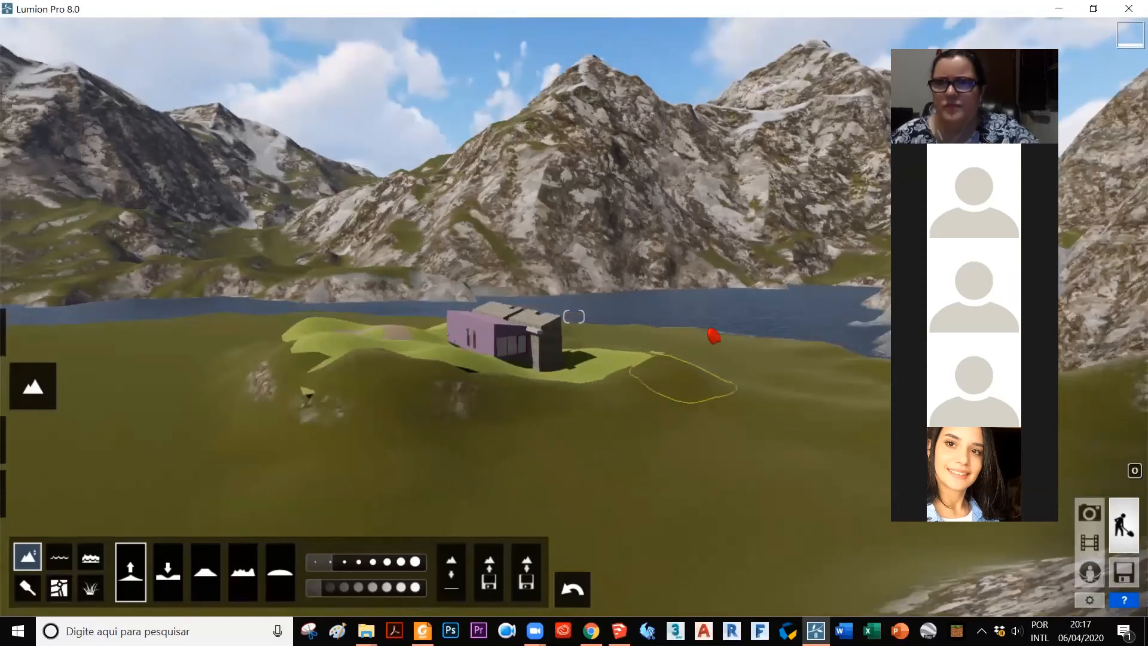
Step: Raise the ground over the detached sliver of model terrain outside the corner on the purple volume's side
right_drag(653, 248, 536, 200)
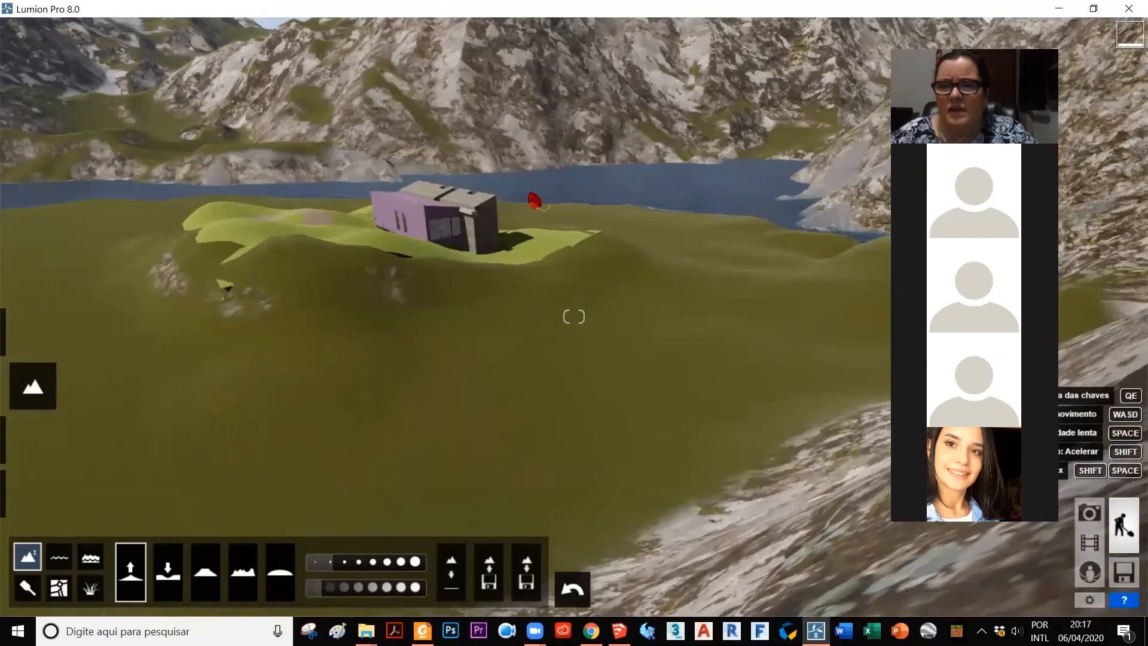
scroll(321, 151, up, 1)
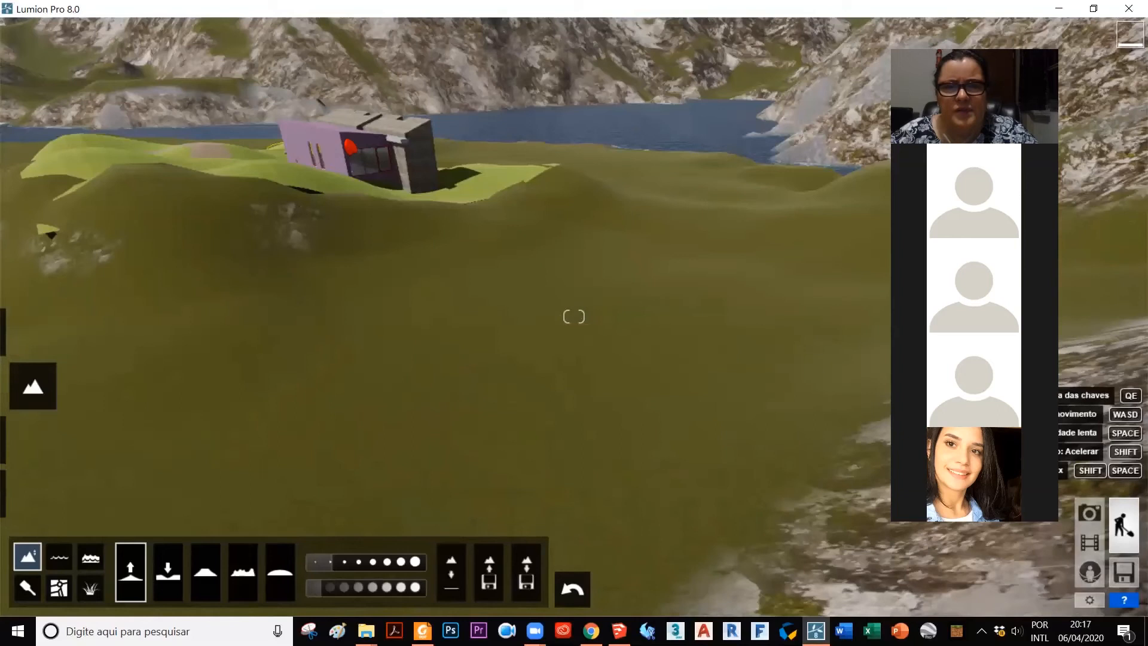
key(w)
key(a)
key(w)
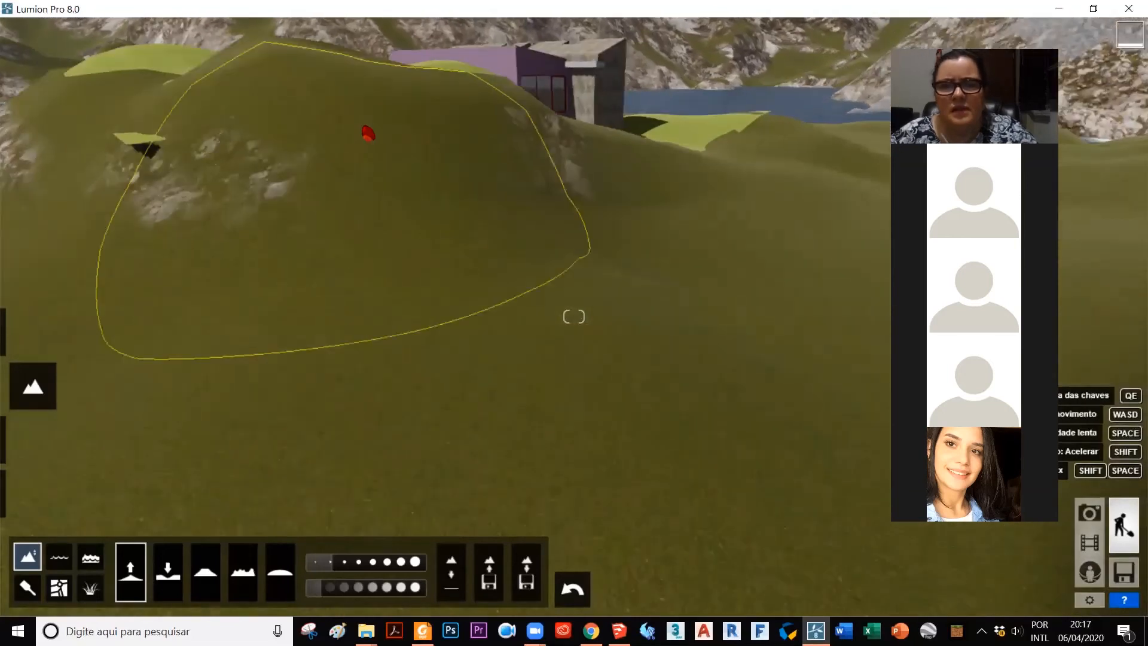
key(e)
key(q)
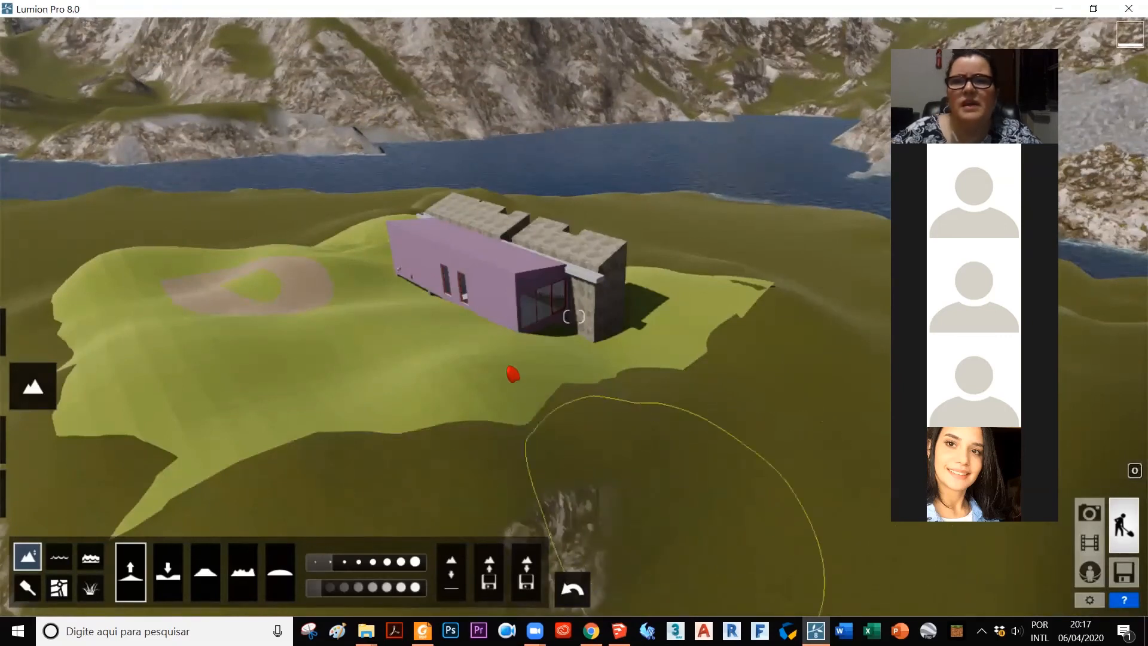
scroll(486, 323, down, 3)
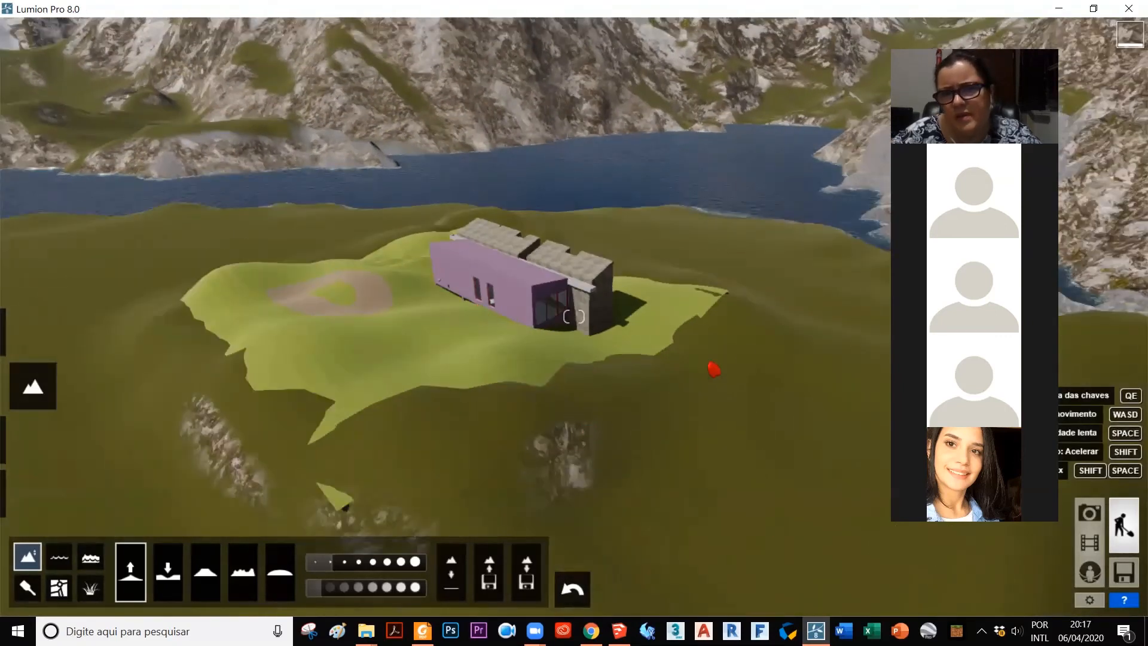
scroll(659, 388, down, 3)
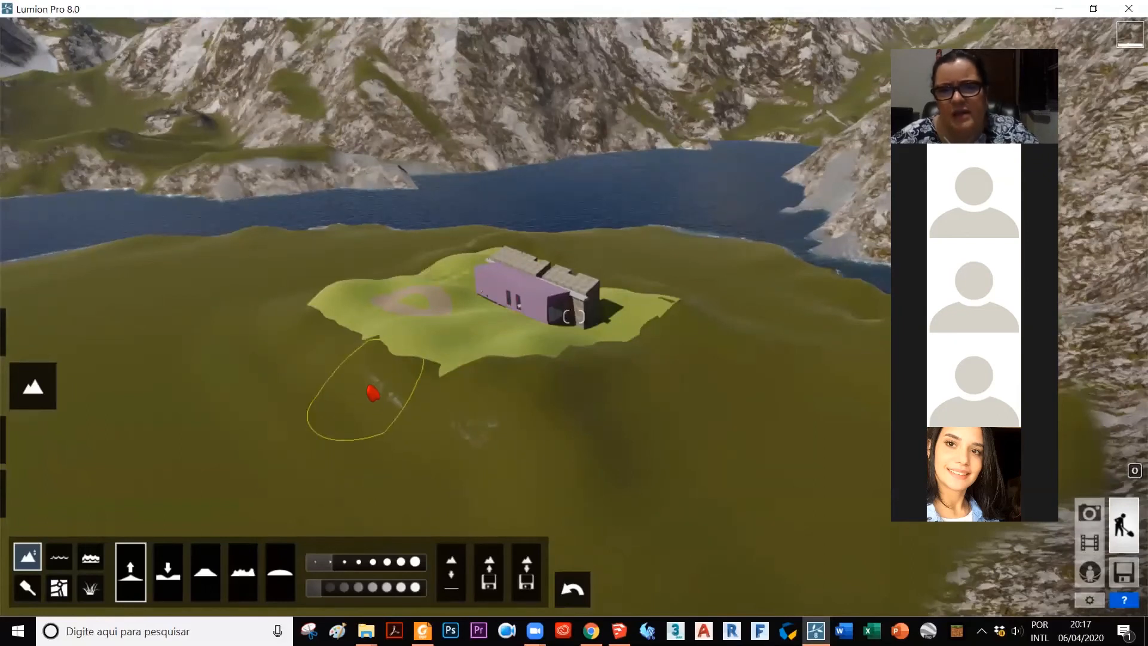
mouse_move(383, 394)
right_down()
mouse_move(358, 395)
mouse_move(372, 442)
right_up()
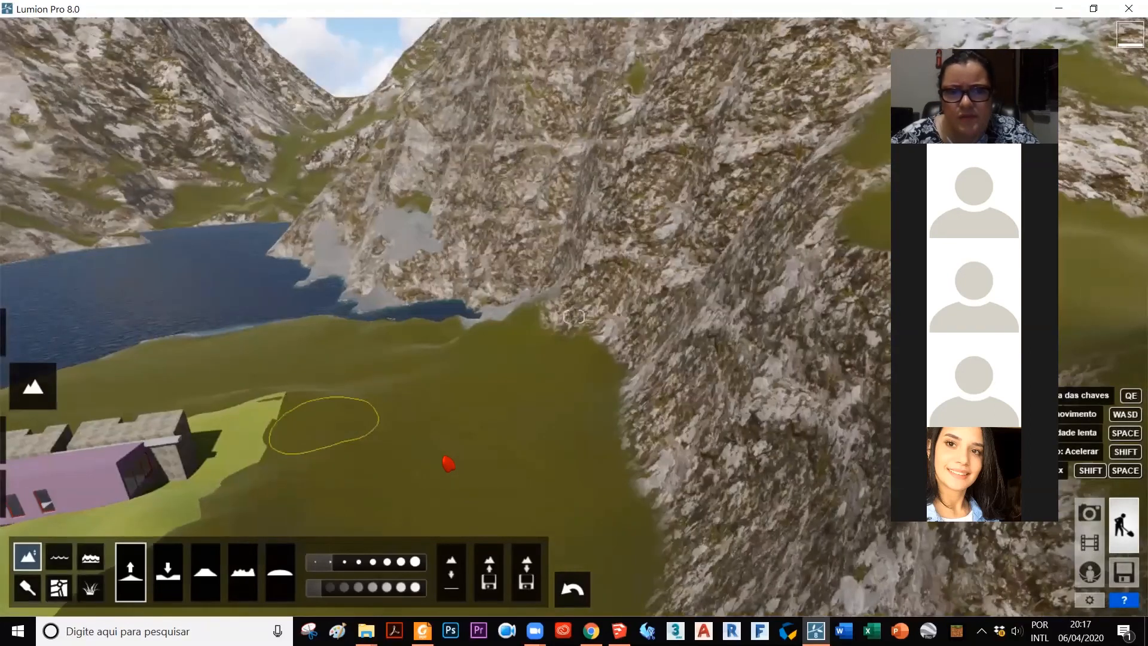
Step: Examine the blended terrain edges around the house and the line where the slope meets the purple volume's long wall
right_drag(324, 425, 474, 392)
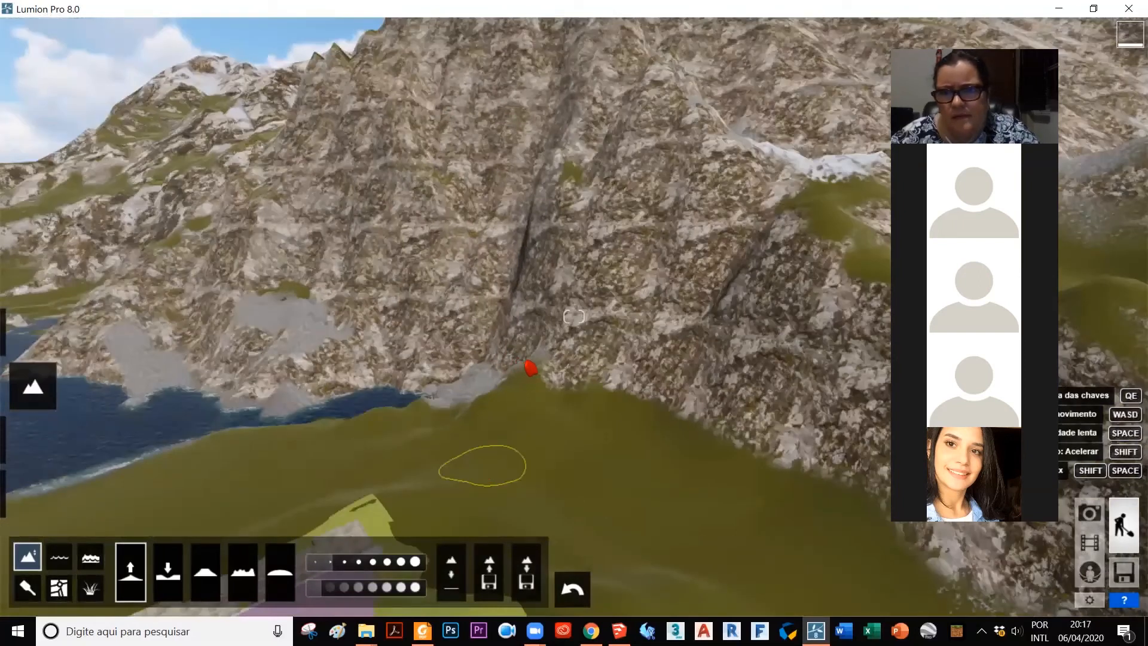
scroll(526, 360, down, 3)
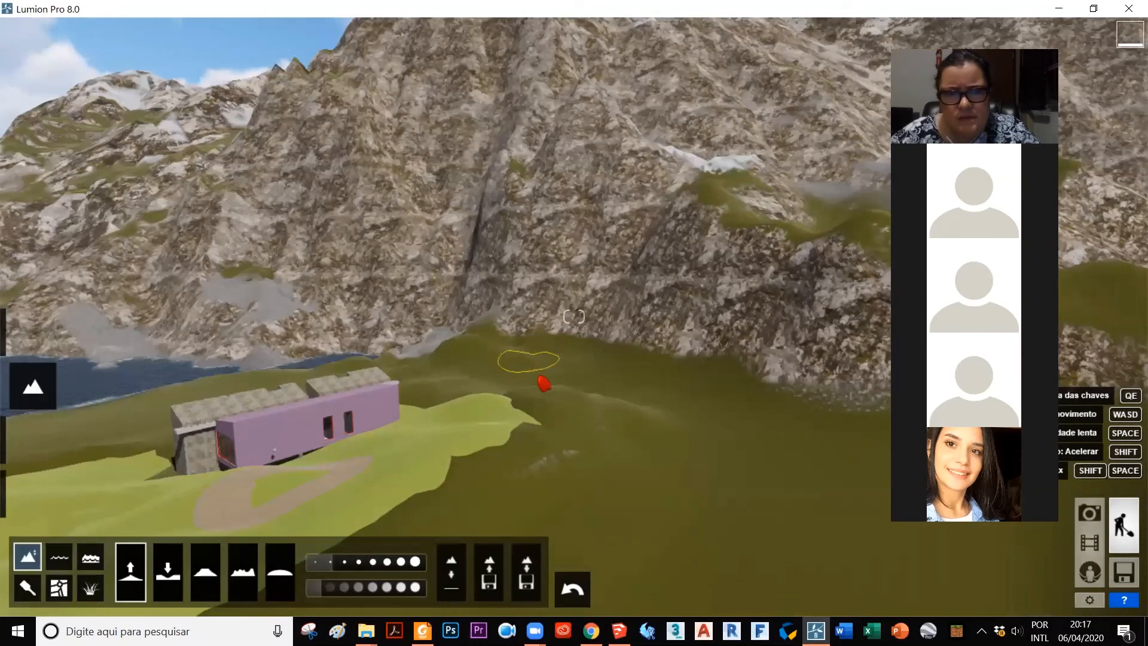
middle_drag(491, 486, 574, 476)
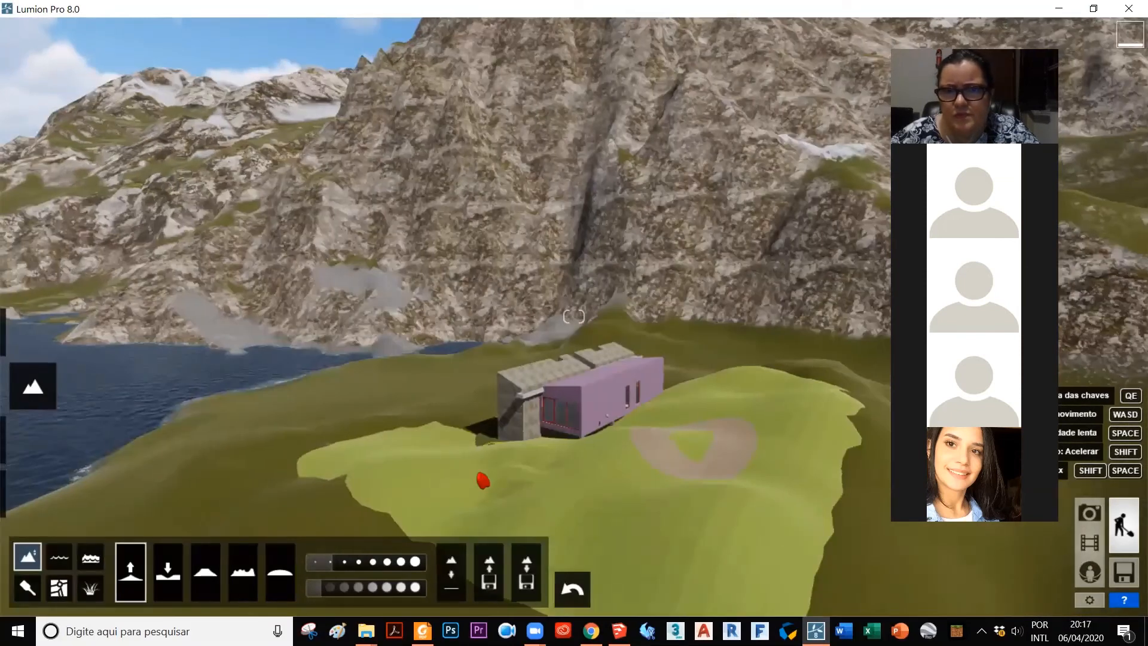
right_drag(395, 488, 505, 498)
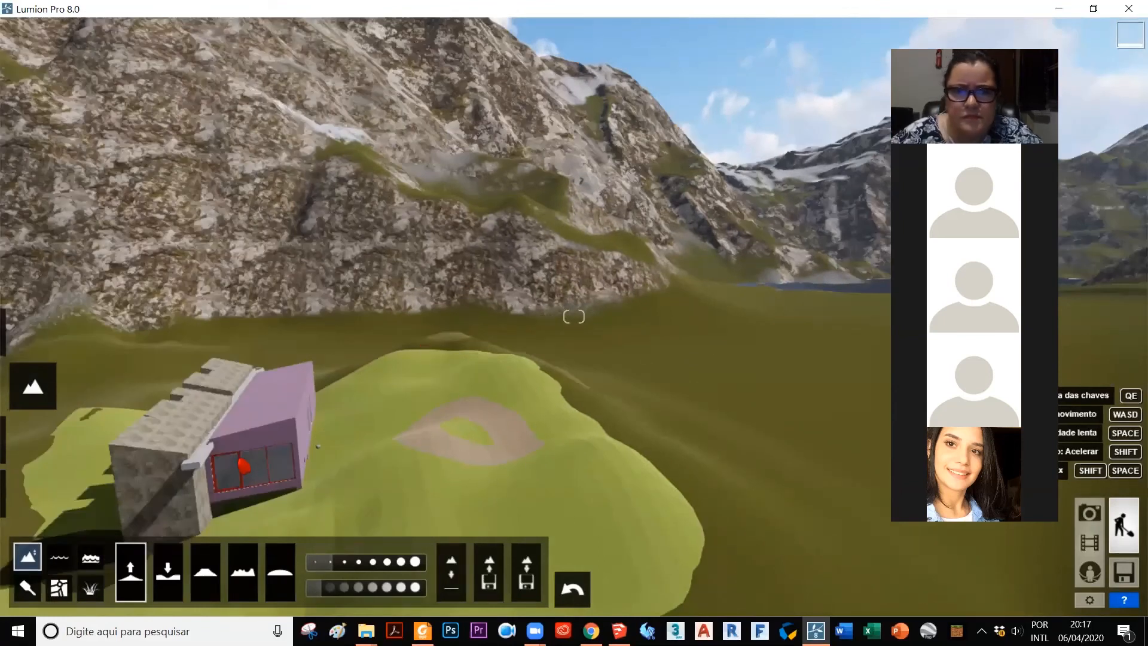
key(s)
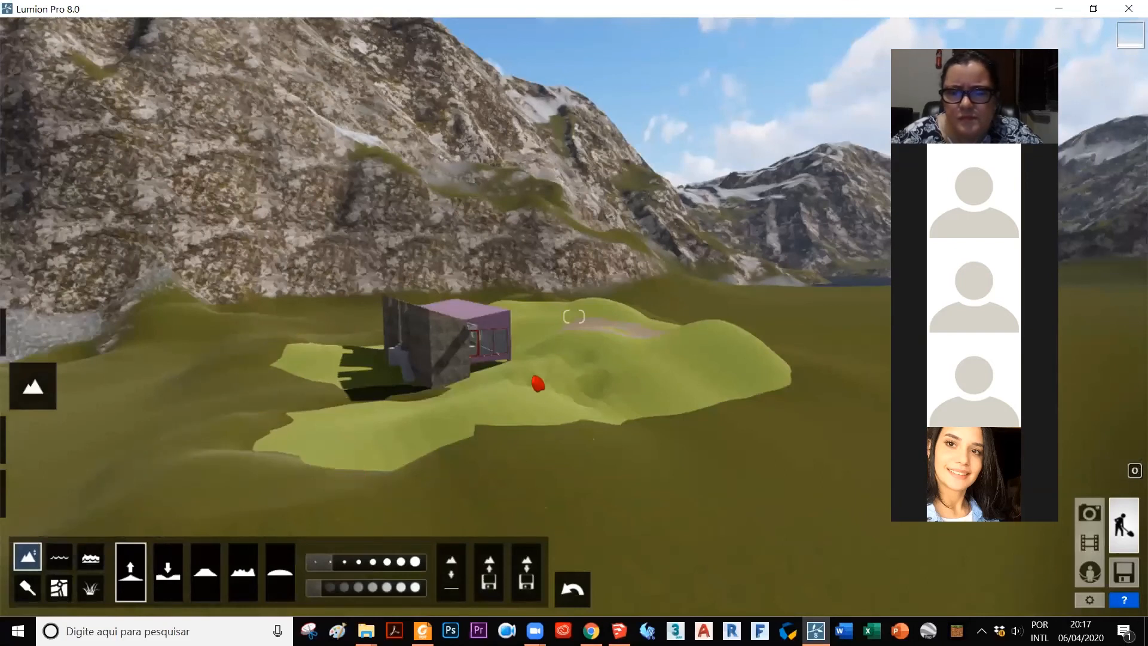
key(w)
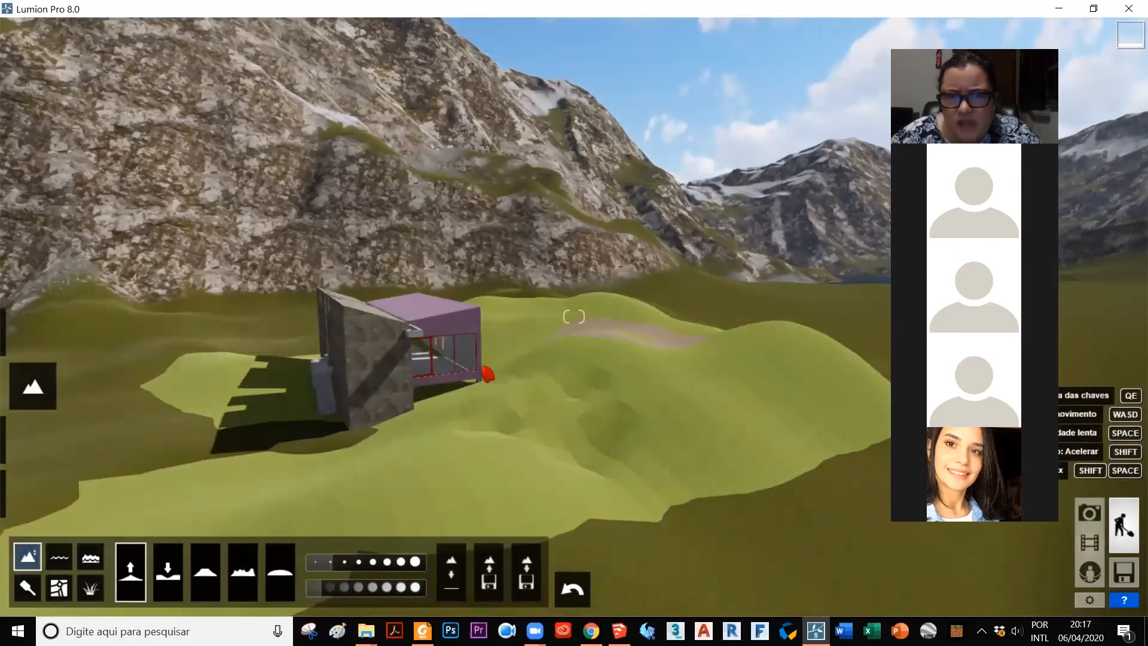
key(w)
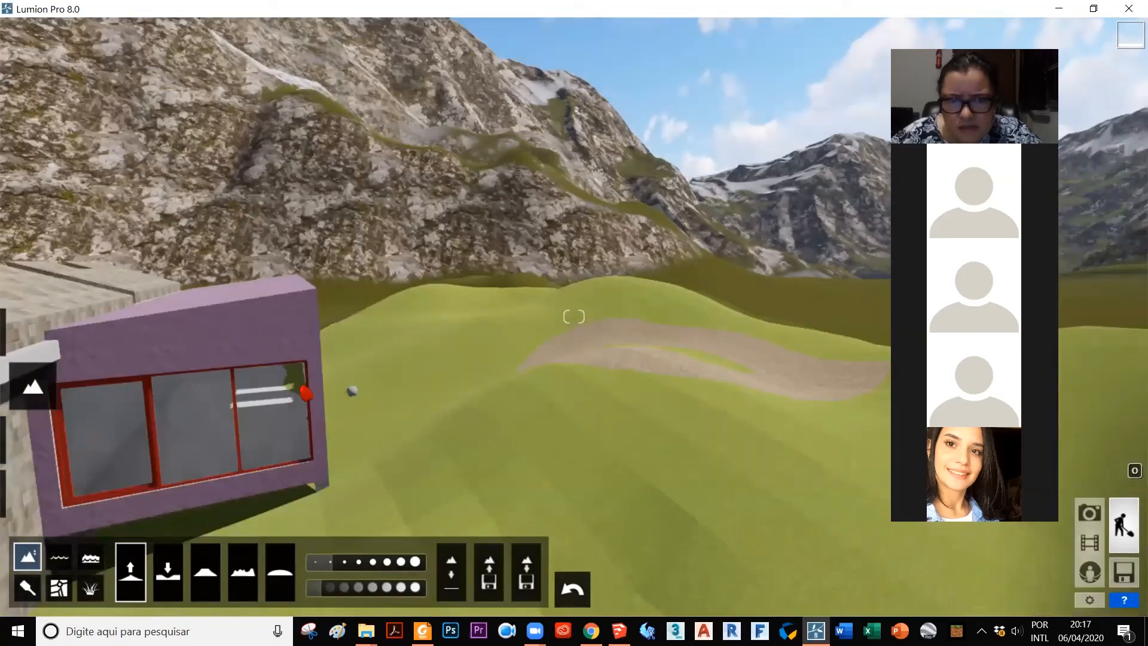
click(168, 572)
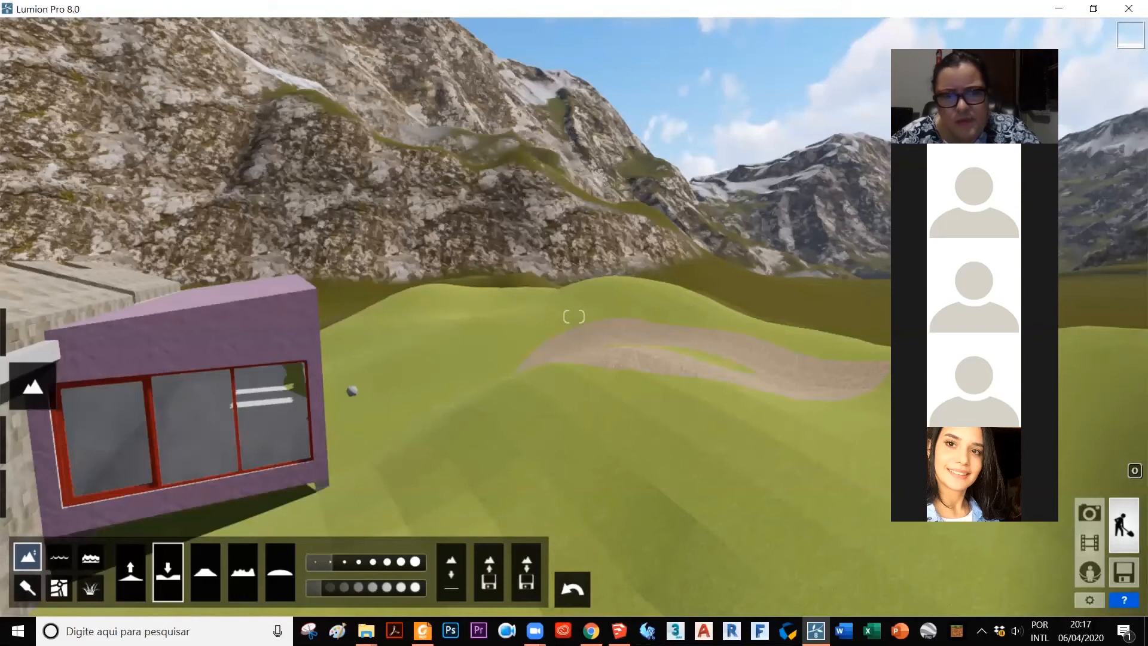
right_drag(490, 376, 543, 334)
key(s)
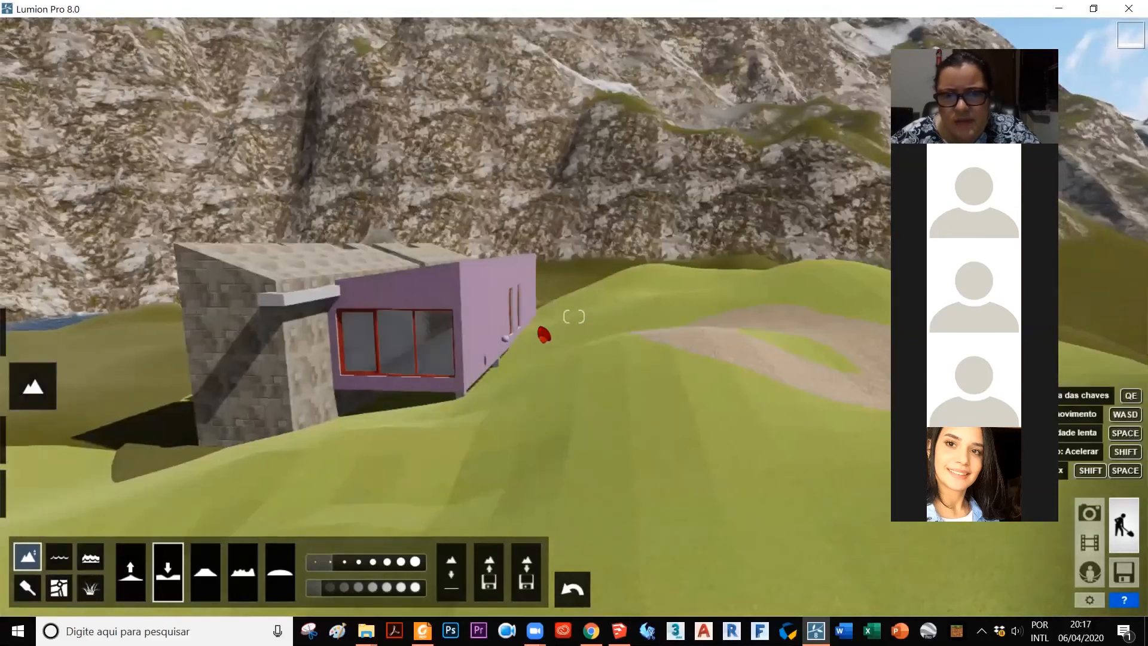
scroll(532, 347, up, 3)
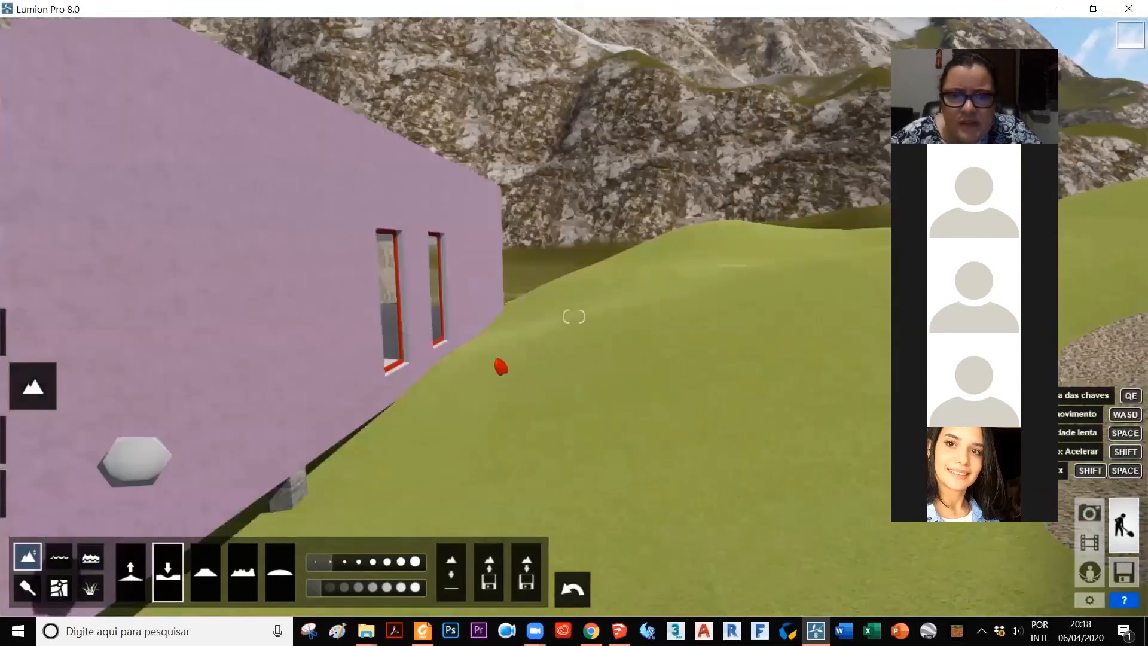
scroll(430, 389, up, 1)
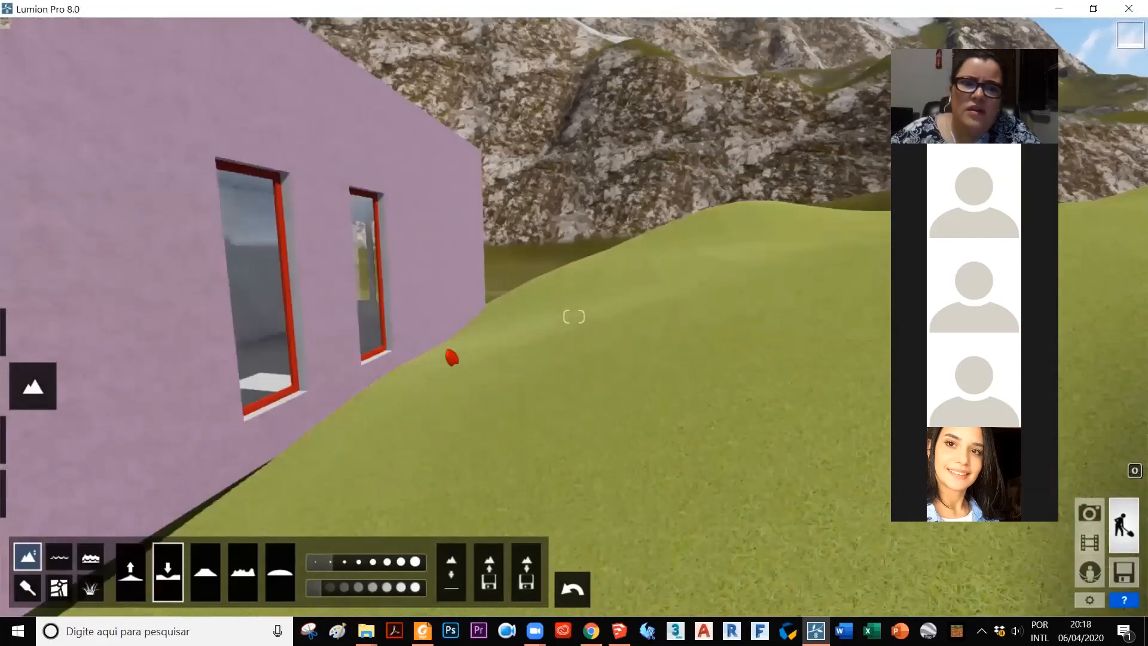
Step: Switch to SketchUp, open the terrain mesh for editing and lower it beside the orange volume using Smoove with an 800 cm radius
click(619, 630)
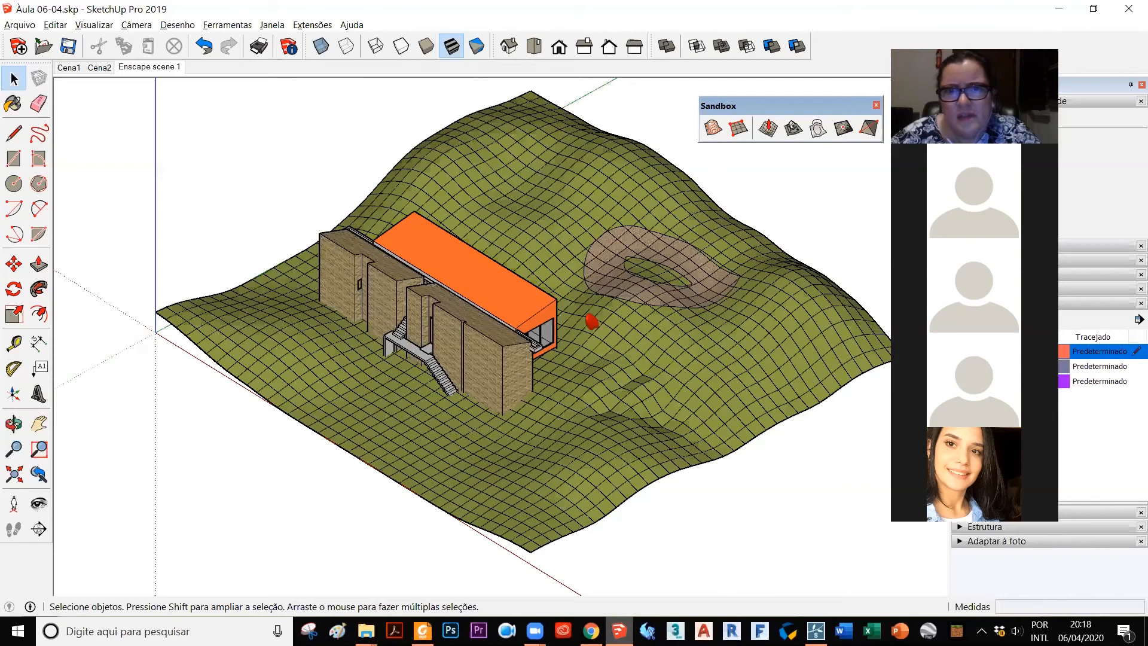
click(13, 103)
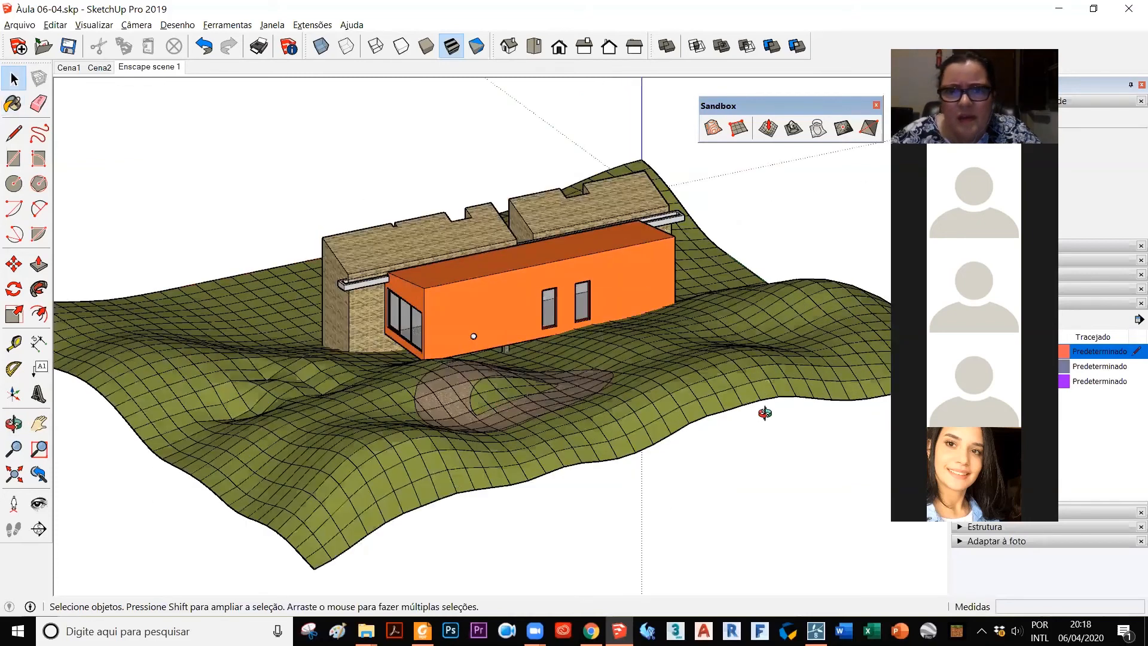
middle_drag(764, 413, 648, 281)
scroll(648, 281, up, 3)
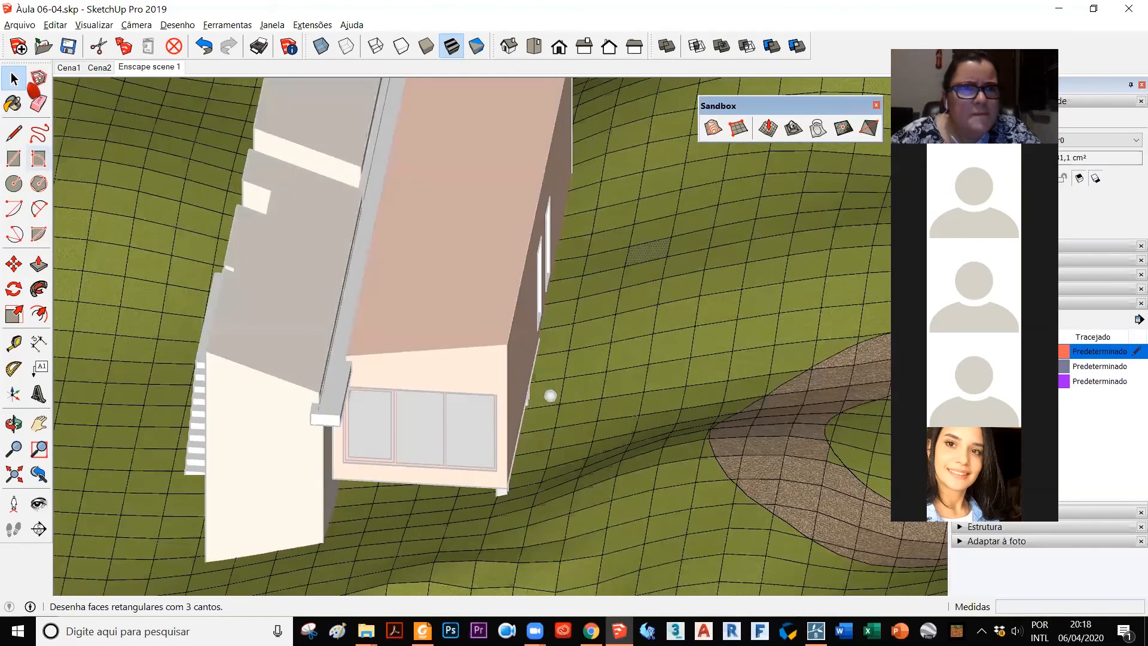
click(768, 127)
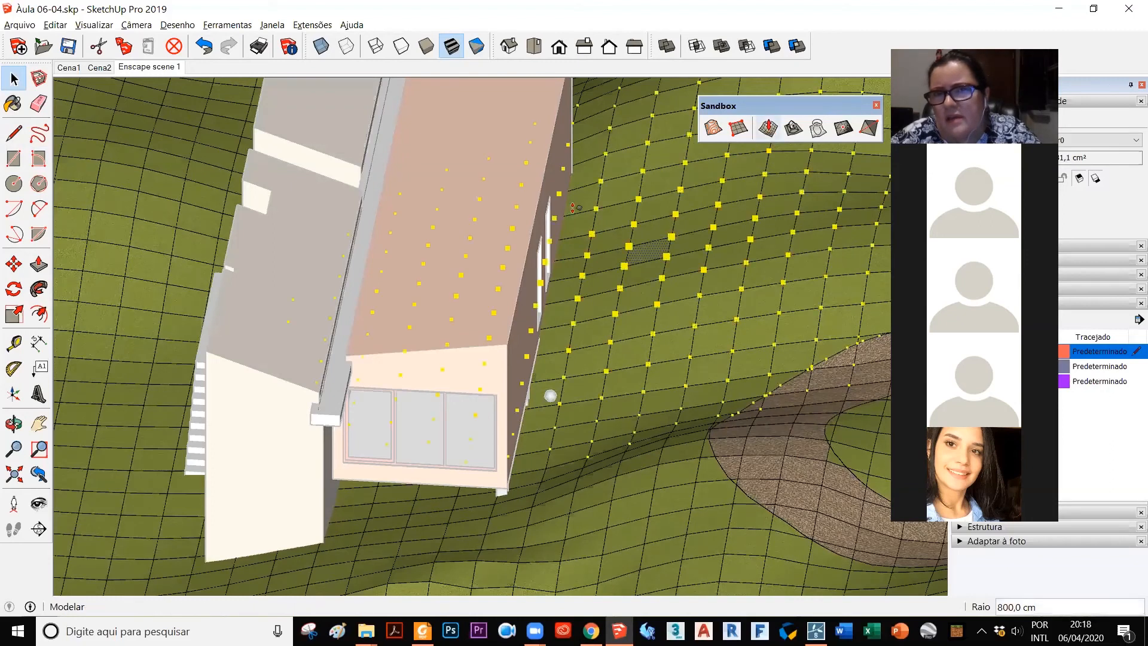
click(739, 127)
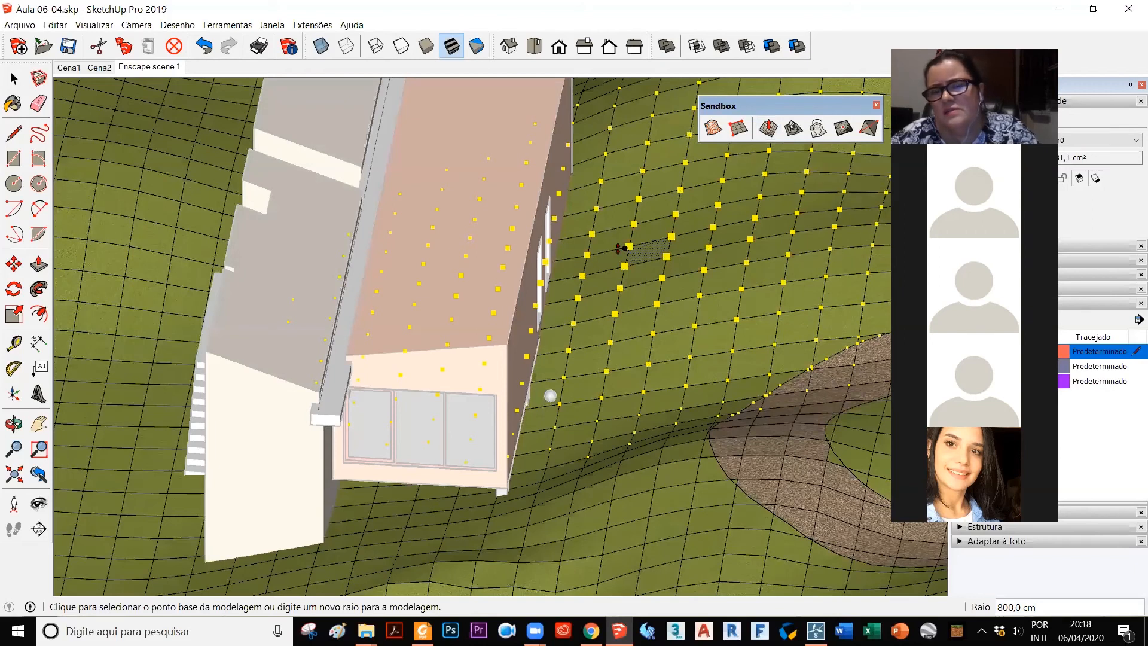
click(596, 232)
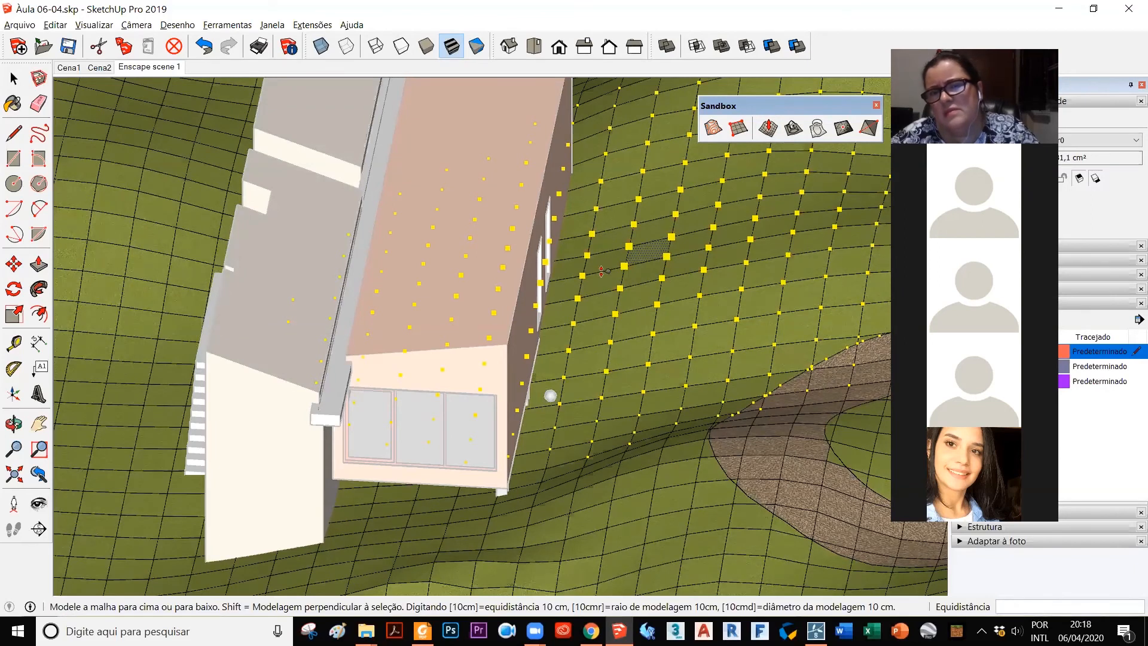
click(612, 257)
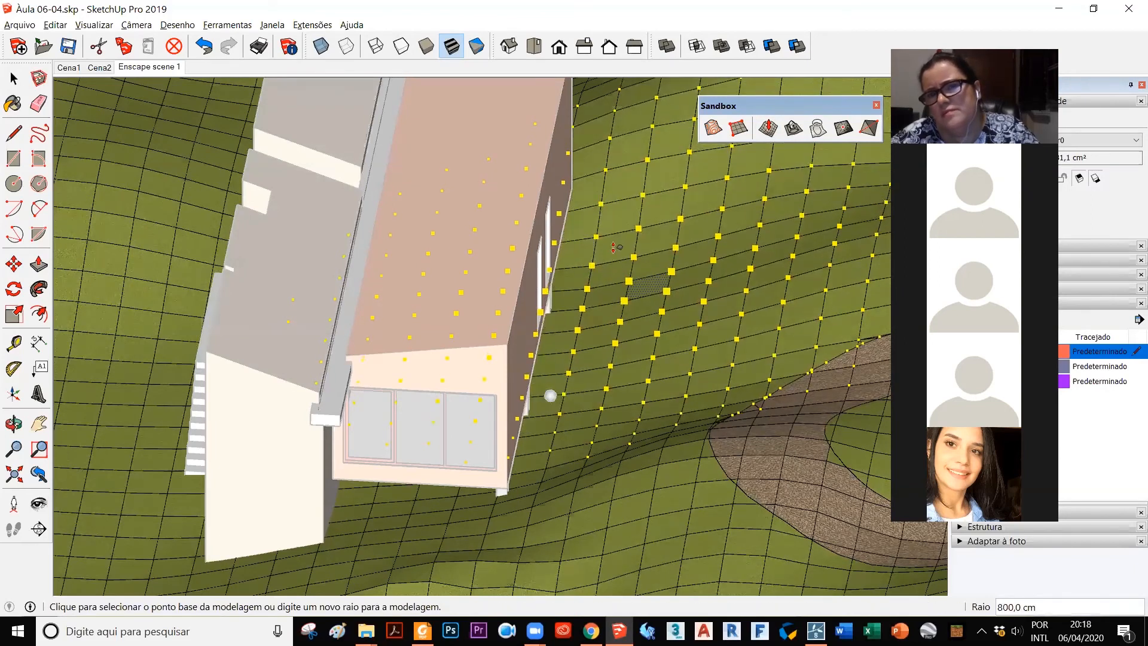
Step: Lower the terrain beside the volume's two narrow windows by about another 72 cm with Smoove
click(651, 100)
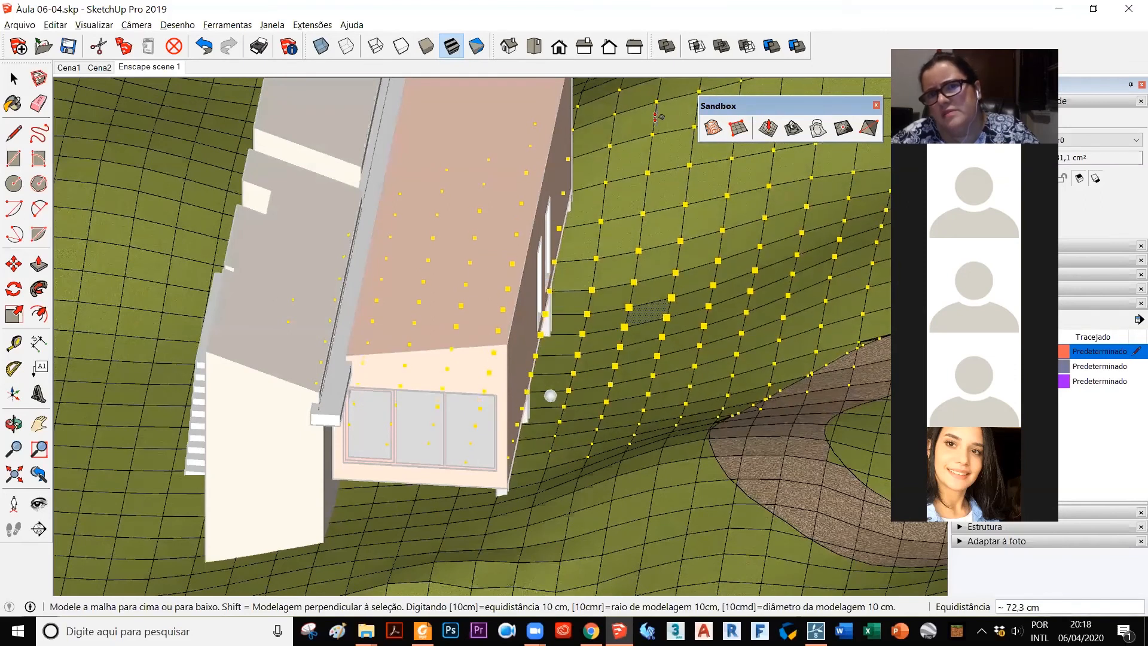
click(657, 118)
middle_drag(707, 384, 665, 326)
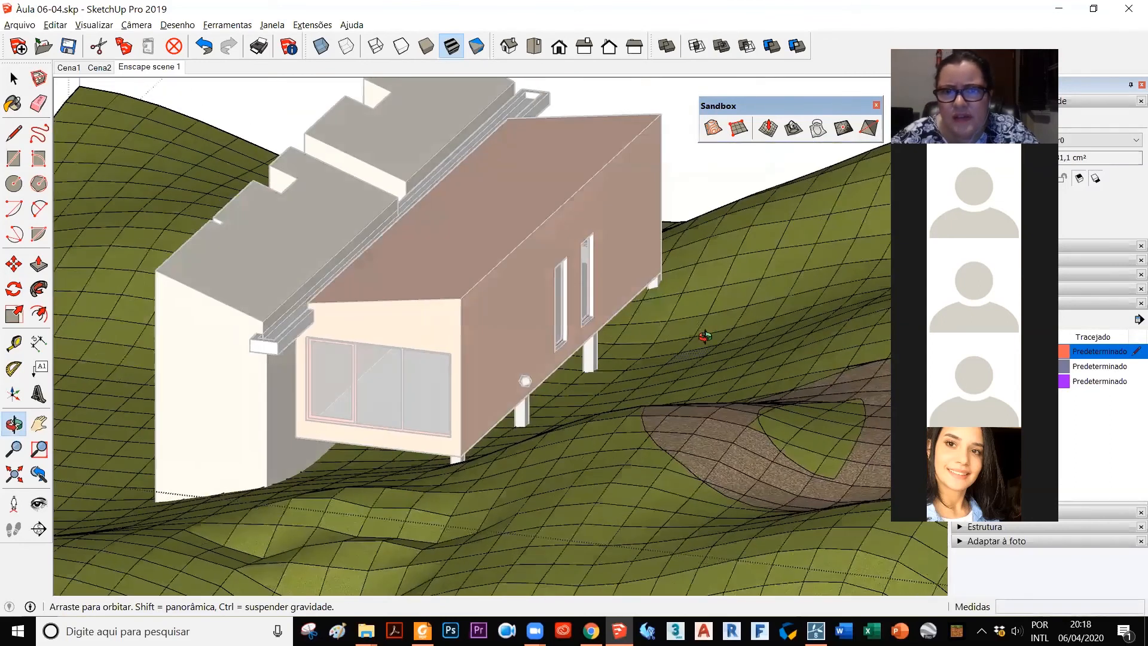
middle_drag(670, 447, 624, 465)
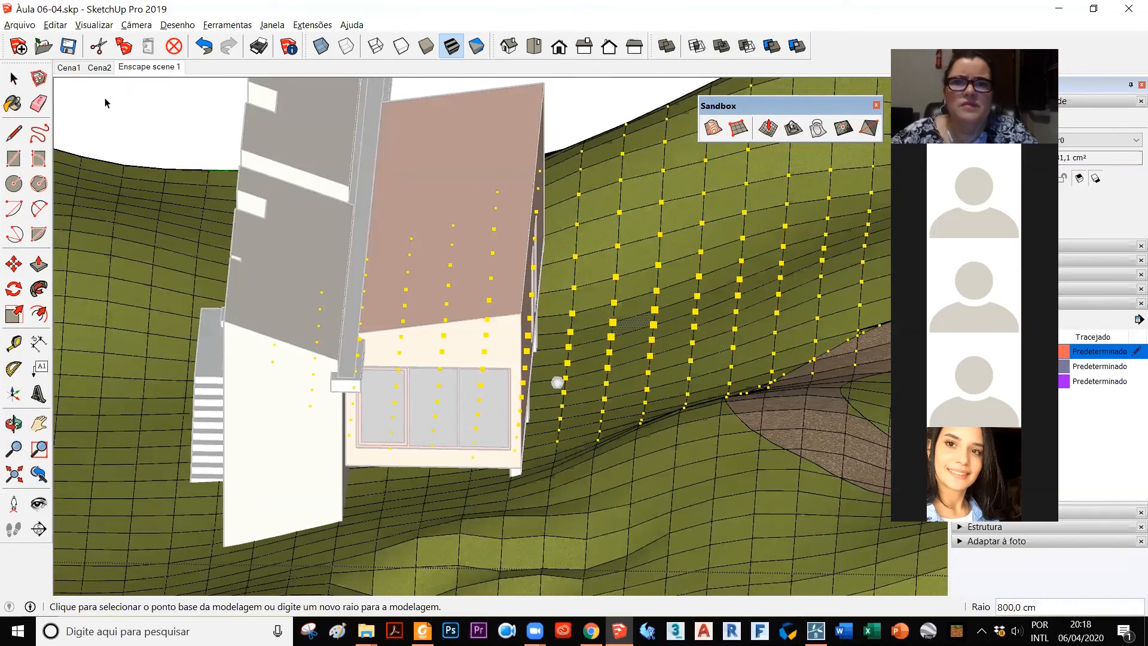
Step: Save a copy of the model in SketchUp Version 8 format over the existing PARA LUMION.skp
click(21, 27)
click(123, 125)
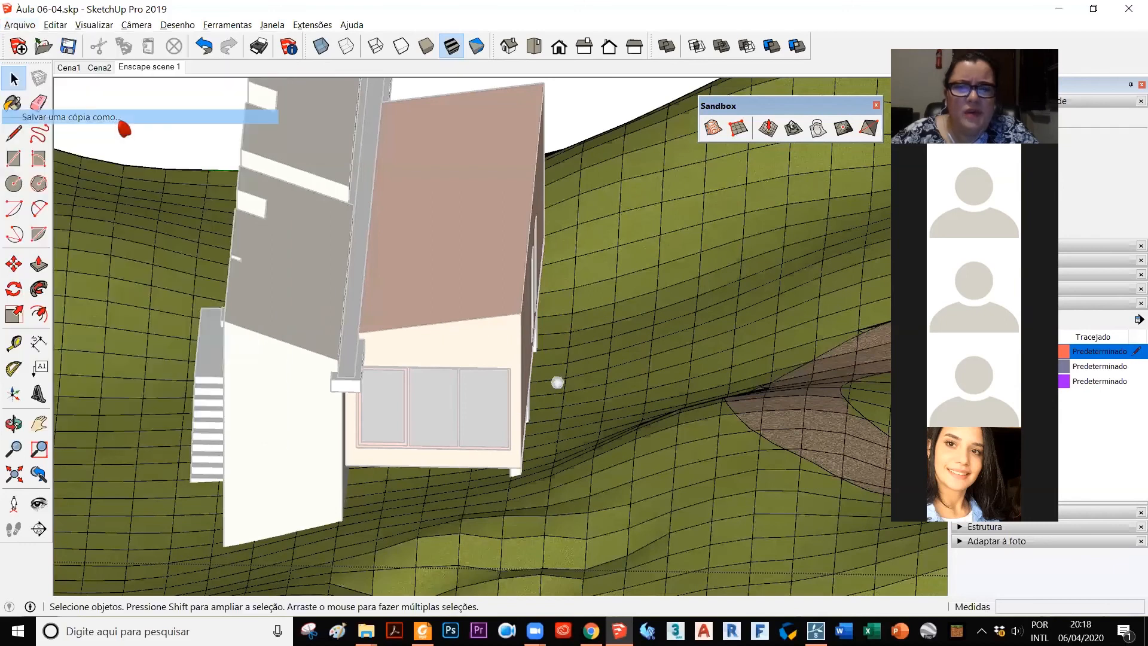
click(624, 405)
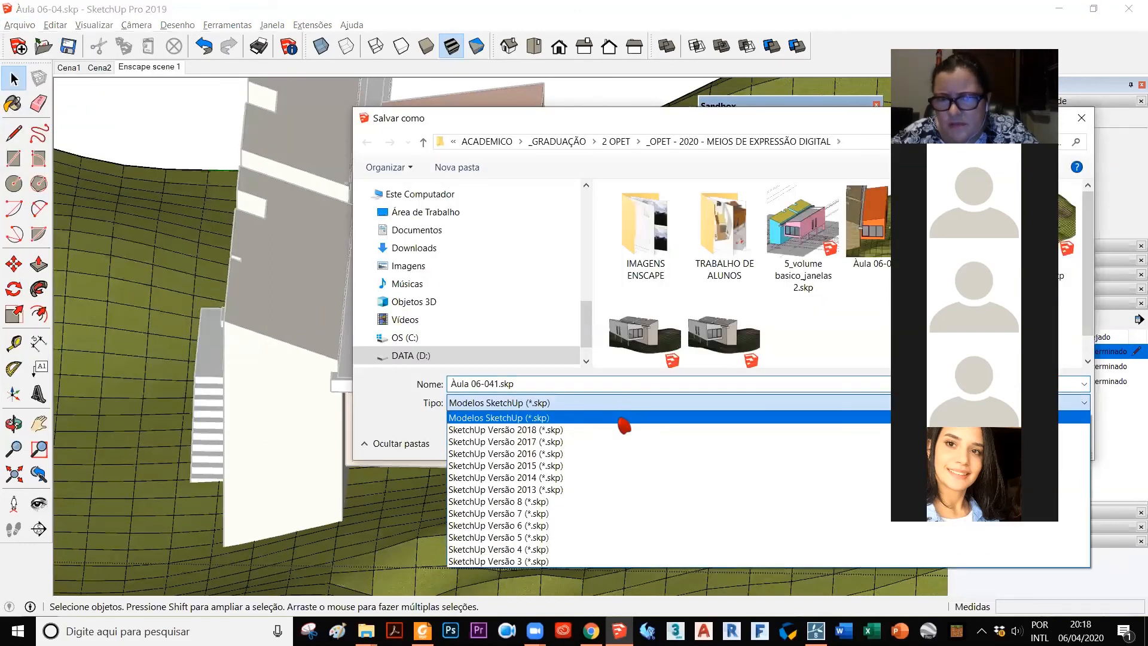
click(616, 502)
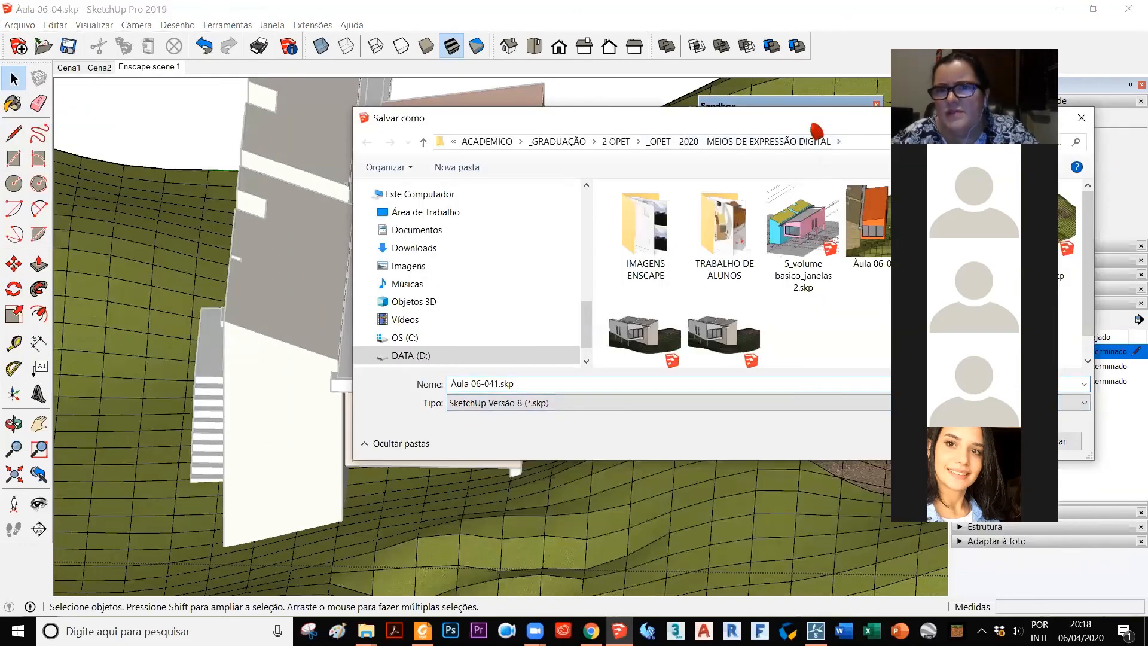
click(809, 209)
click(738, 416)
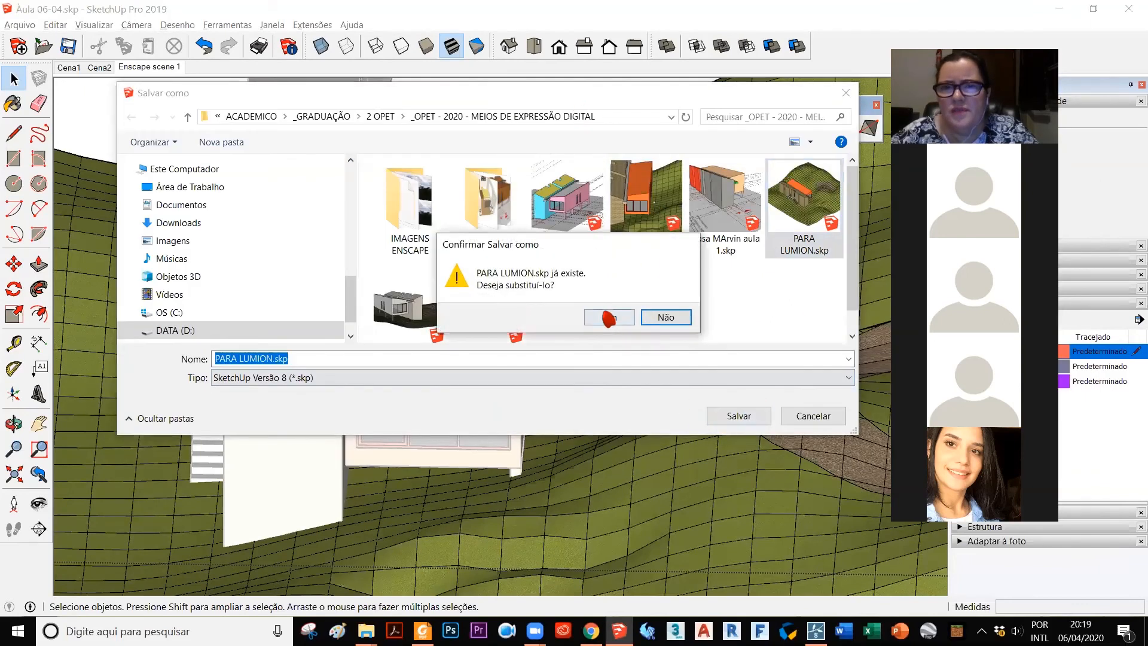
click(605, 316)
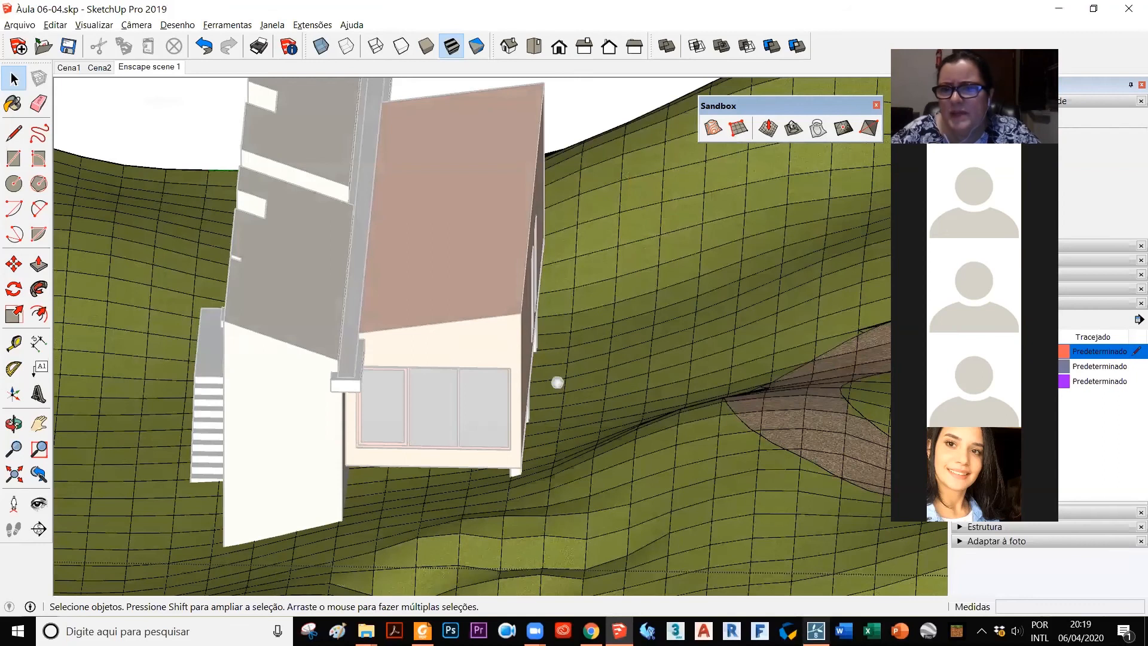
Step: Switch to Lumion and re-import the PARA LUMION model to bring in the corrected terrain
click(815, 631)
scroll(621, 365, down, 3)
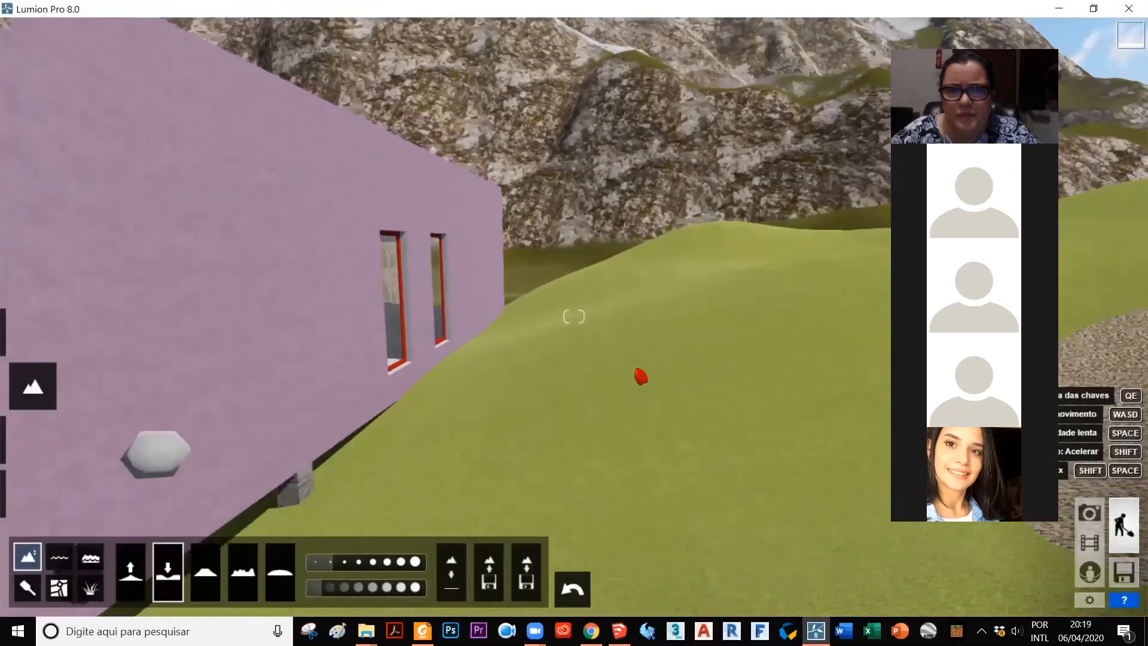
scroll(643, 415, down, 2)
scroll(619, 412, down, 3)
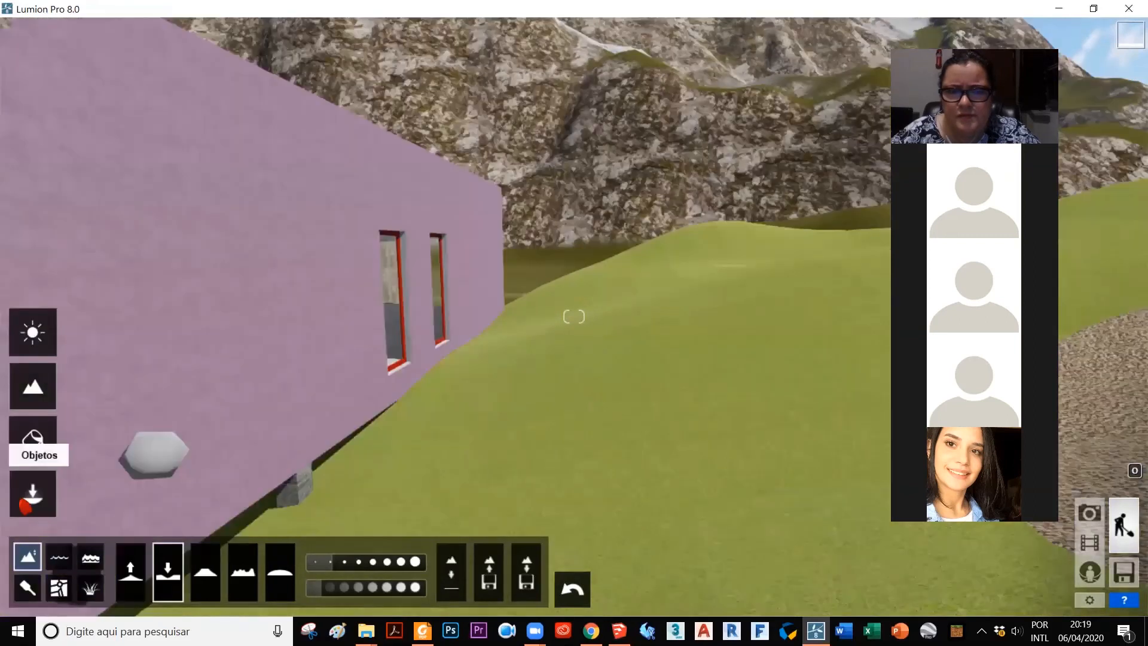
click(31, 489)
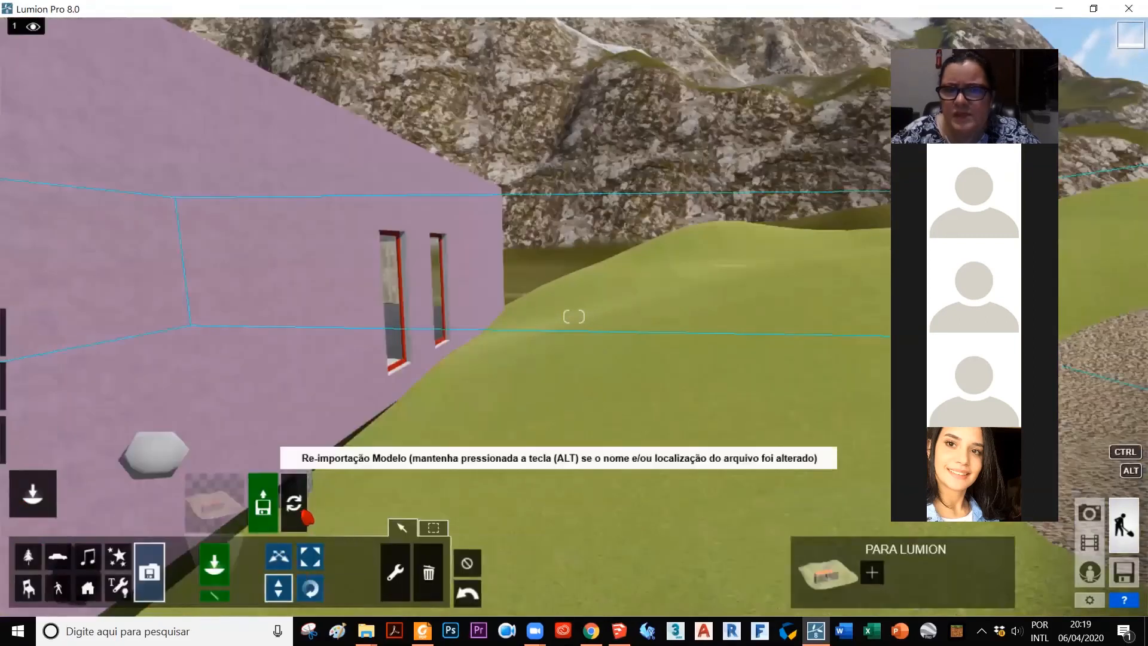
click(304, 513)
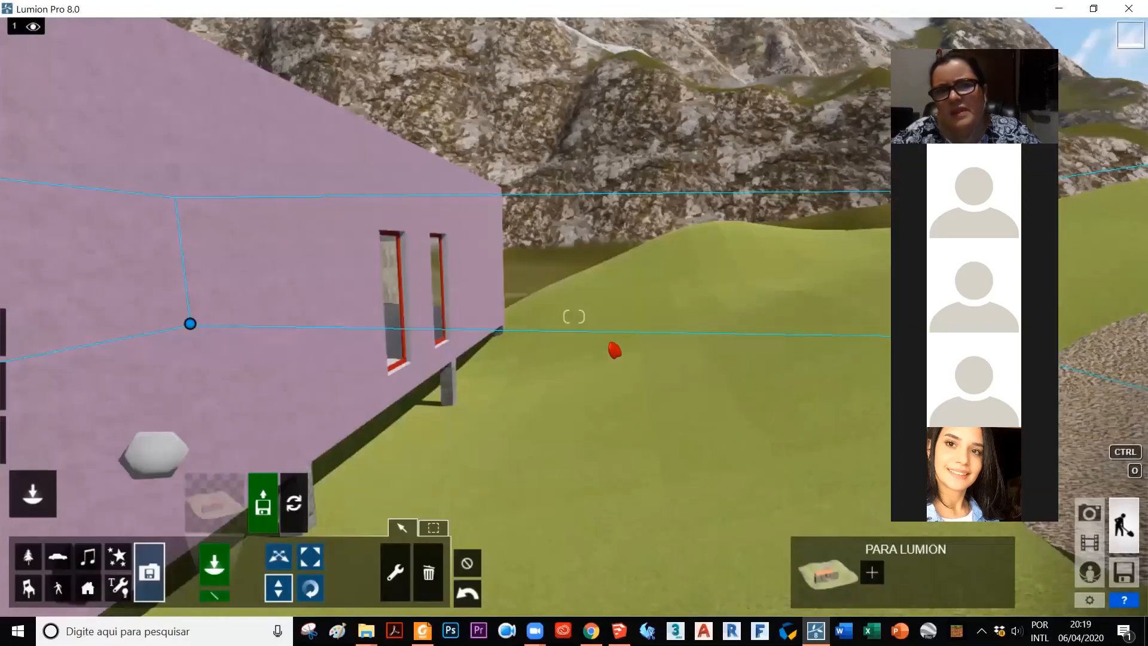
Step: Examine the corrected terrain beside the purple volume and around the stone volume's entrance
scroll(614, 371, down, 6)
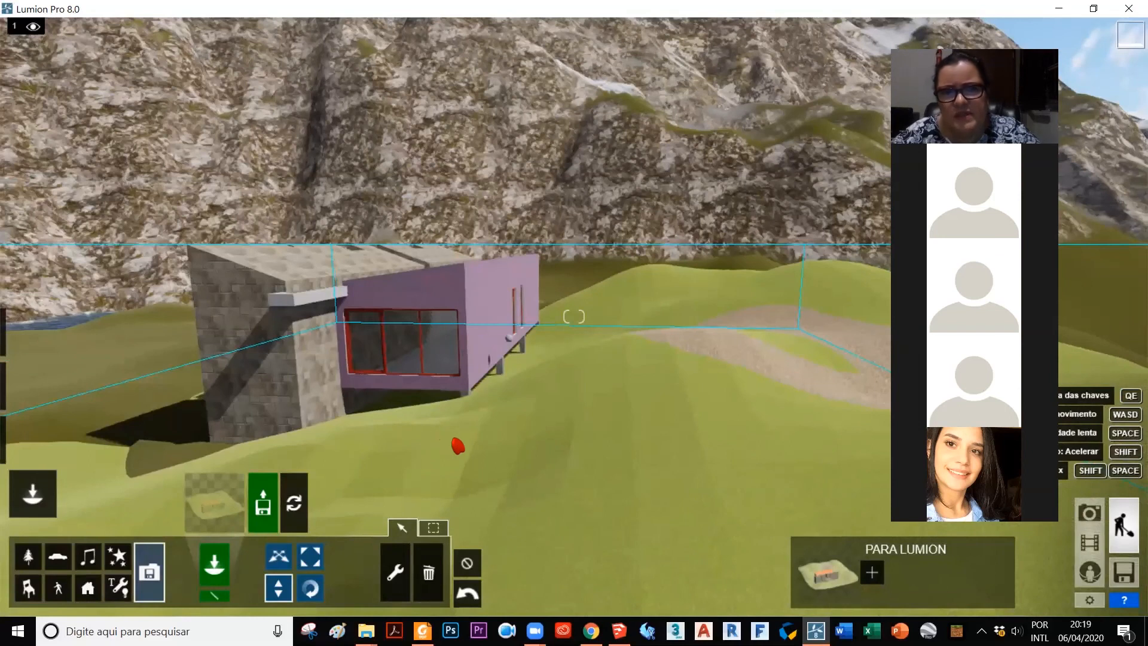
key(a)
right_drag(706, 338, 463, 456)
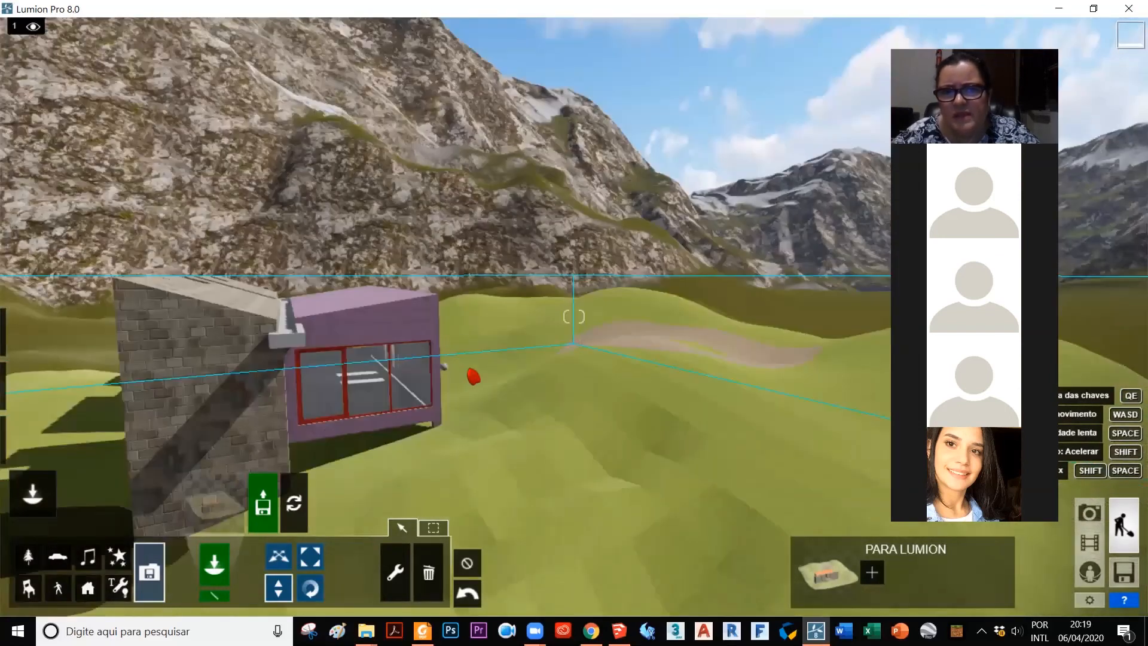
key(a)
right_drag(471, 377, 437, 259)
scroll(539, 465, down, 2)
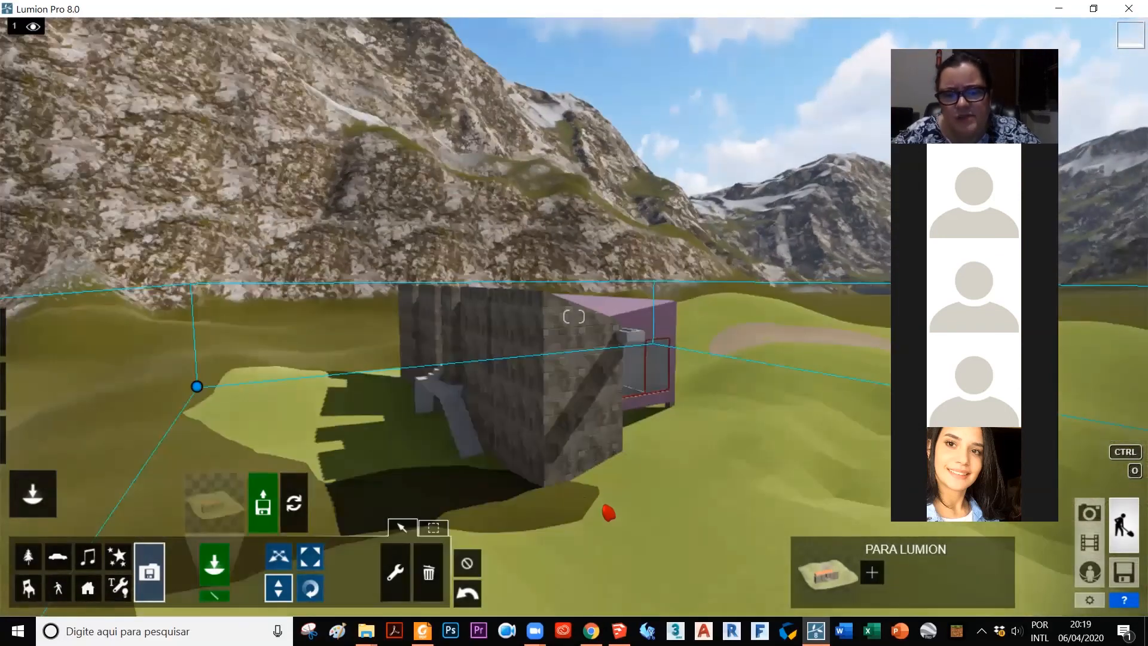
key(e)
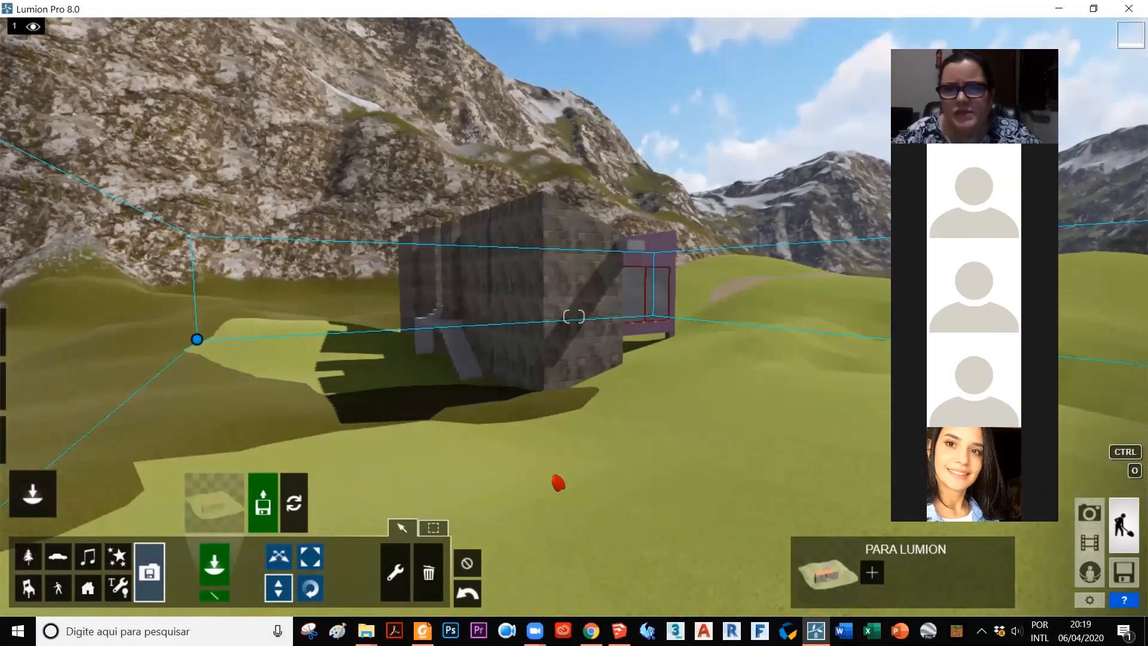
Step: Replace the model terrain's Grass Light Green surface with a green nature grass from the material library and save it
mouse_move(30, 443)
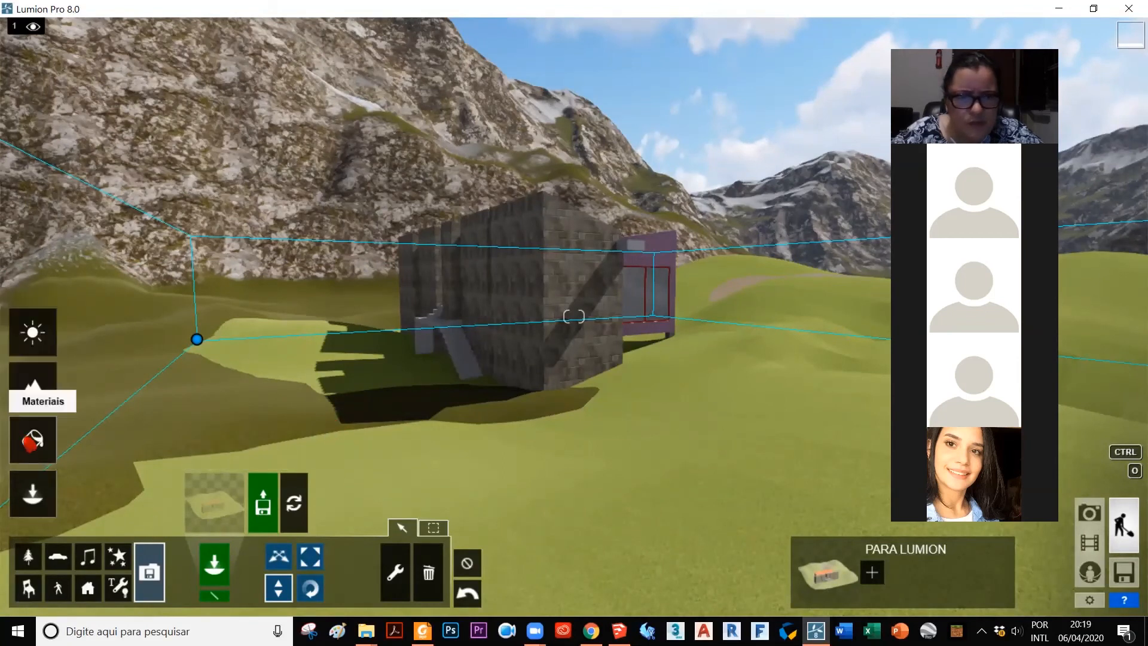
click(33, 440)
click(358, 452)
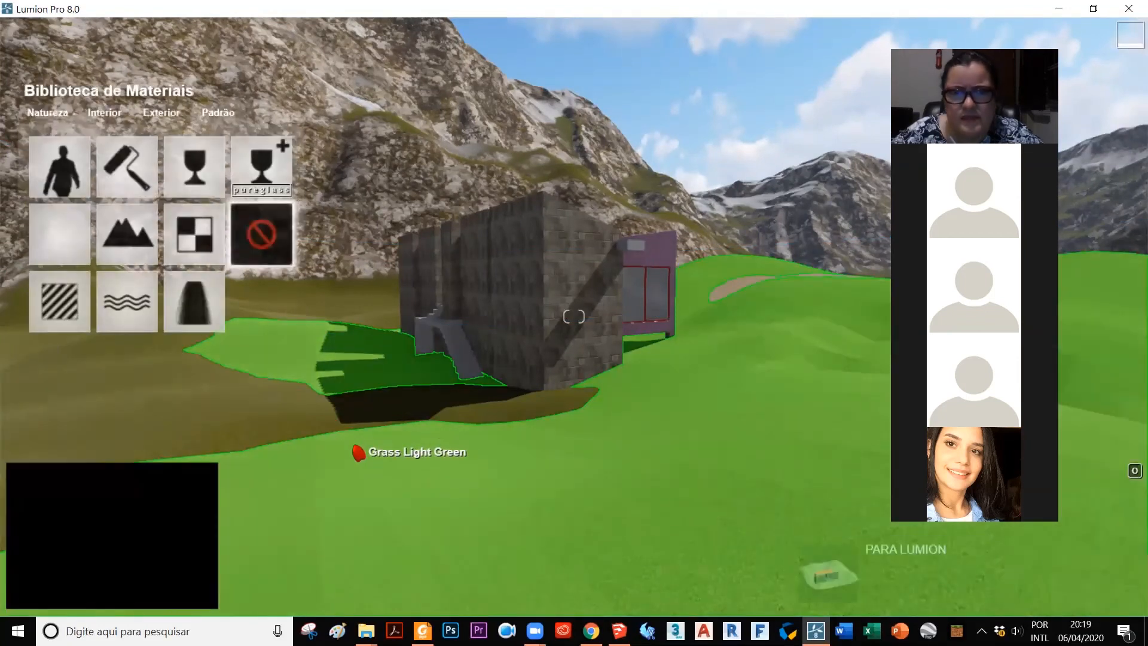
key(Escape)
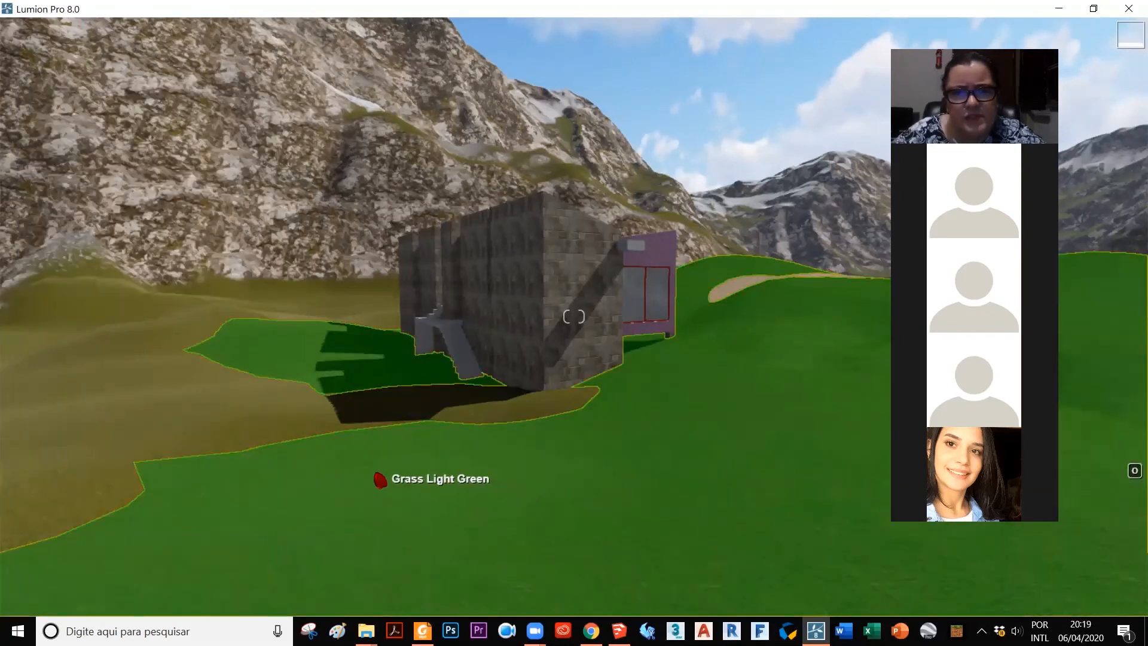
click(374, 480)
click(46, 274)
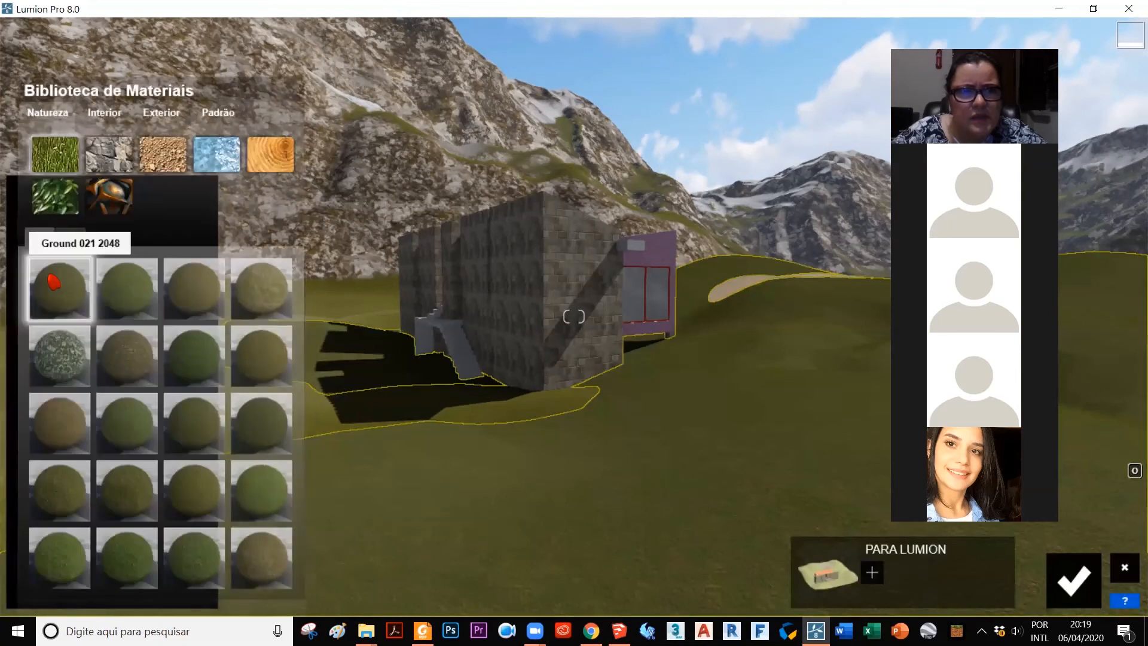
click(127, 303)
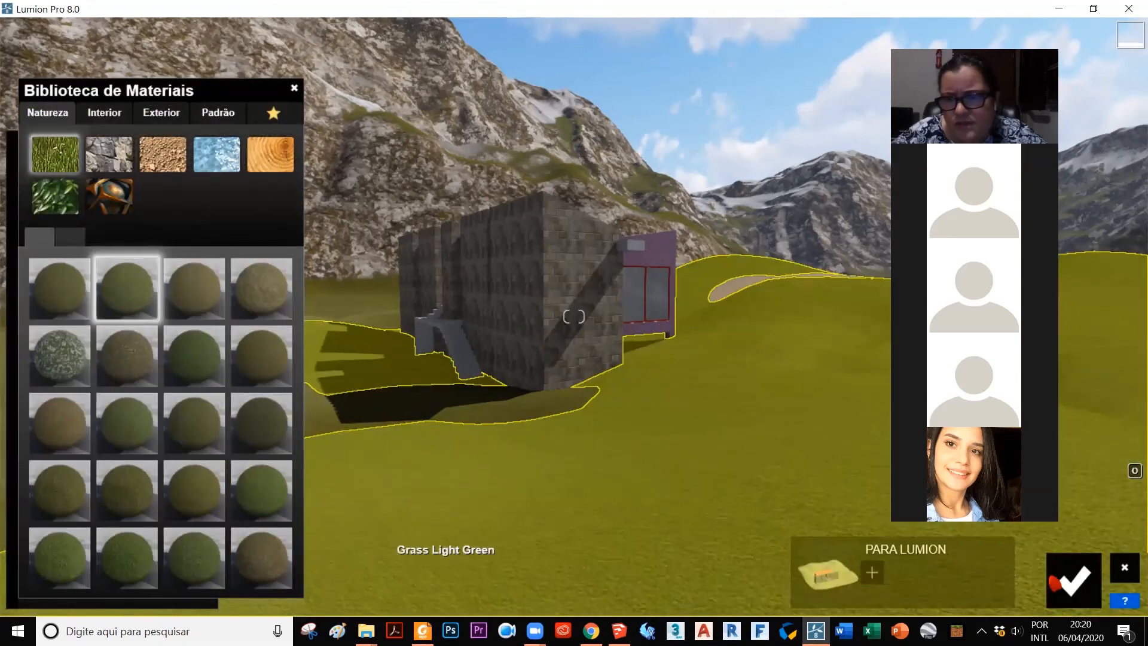
click(1071, 579)
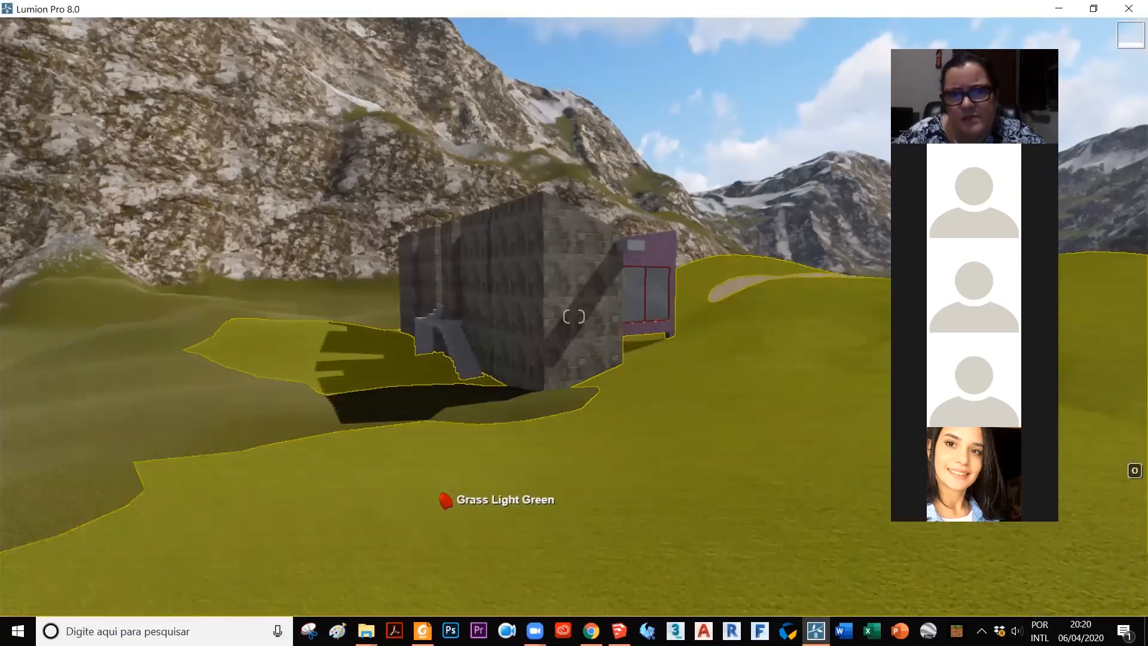
Step: Compare several grass materials on the model terrain, then apply Ground 028 2048 and save the change
click(338, 459)
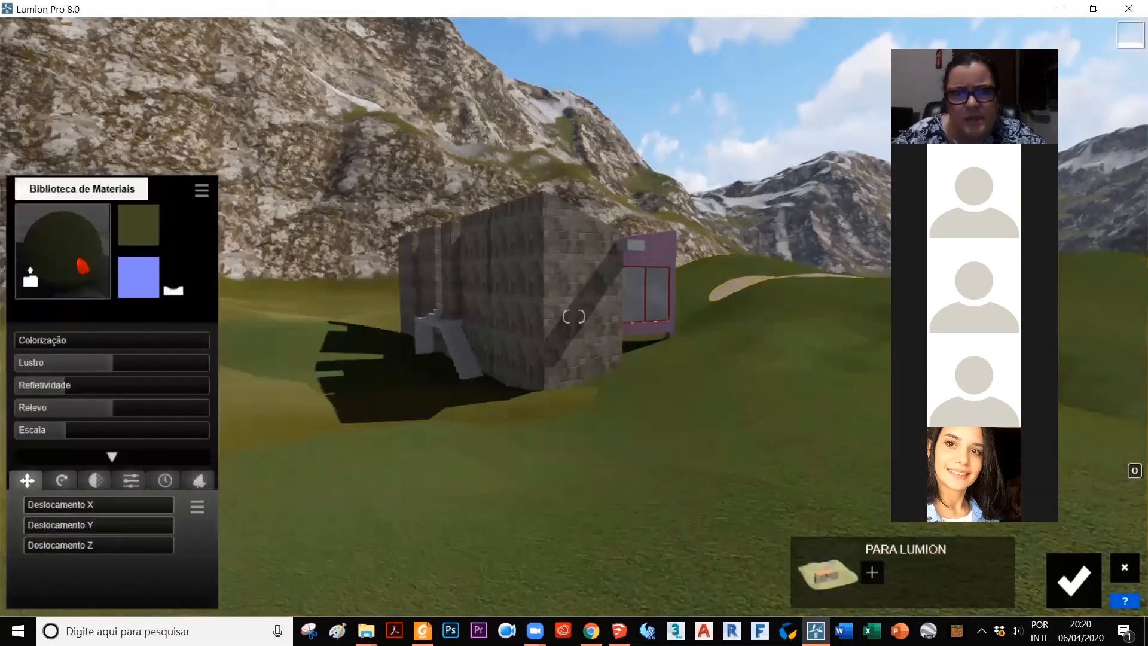
click(83, 266)
click(210, 293)
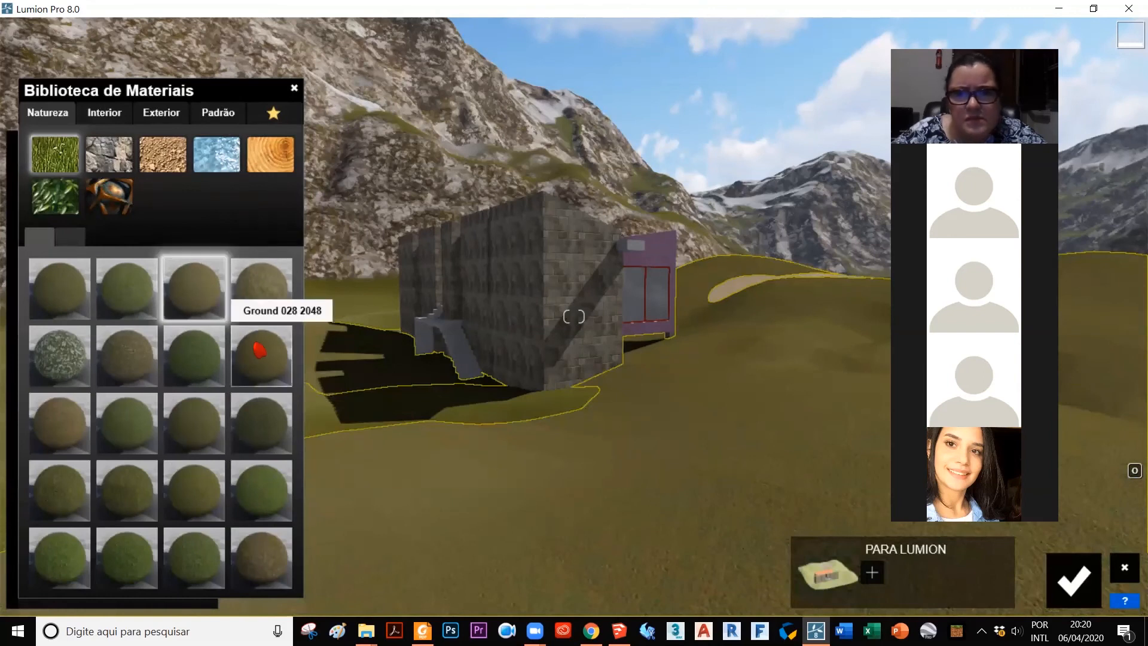
click(259, 350)
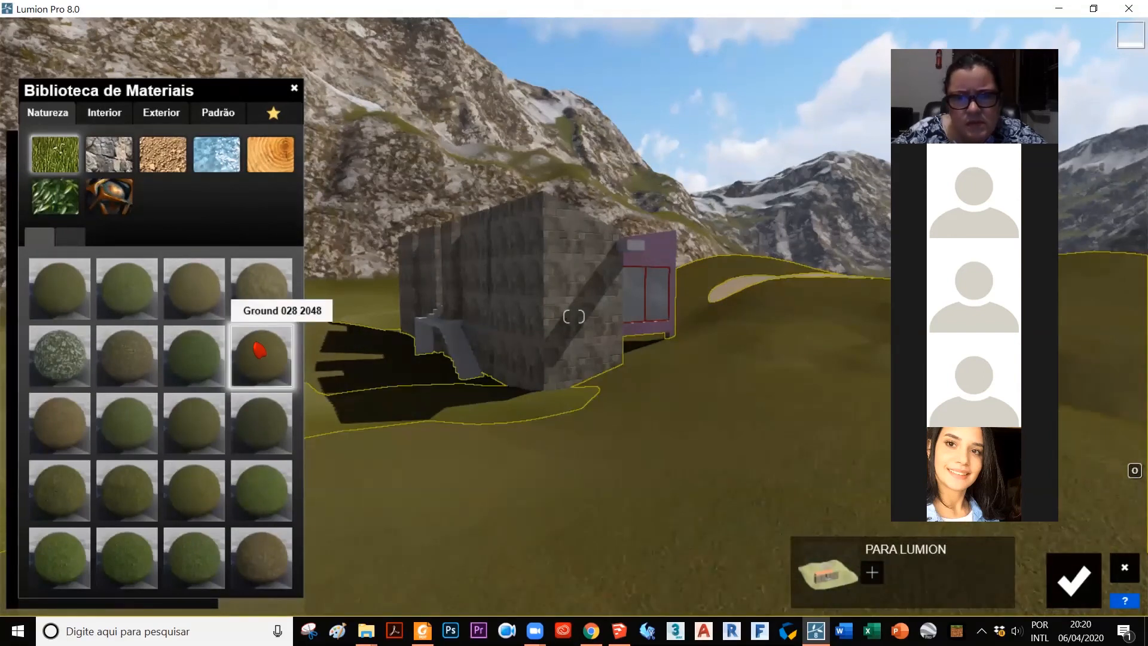
click(60, 423)
click(261, 558)
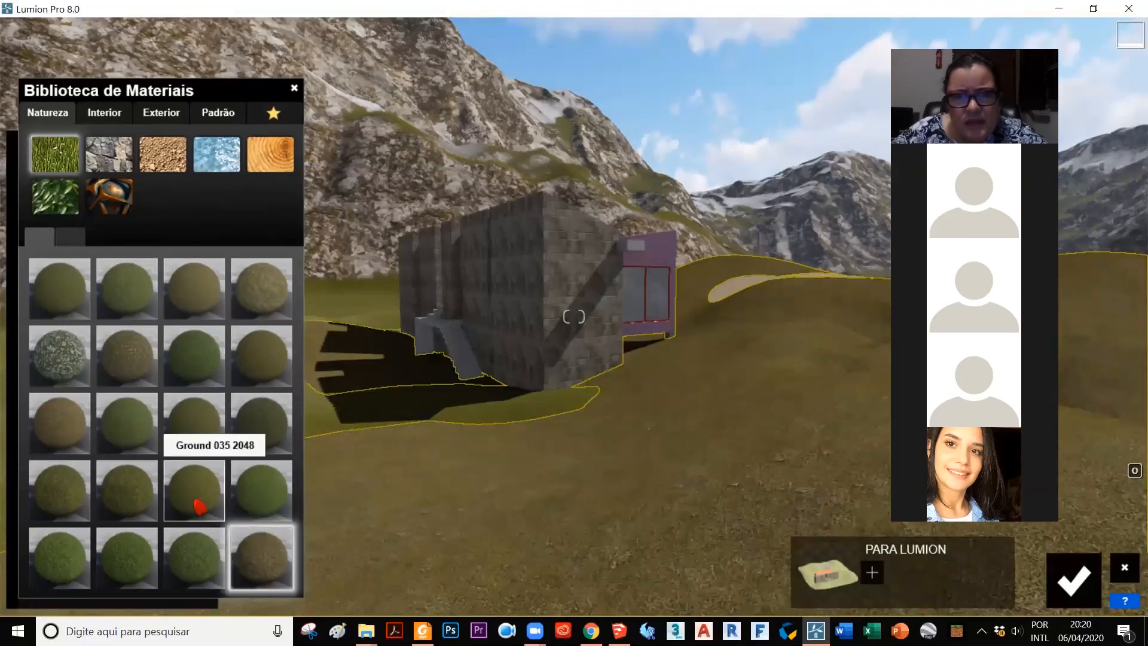
click(279, 361)
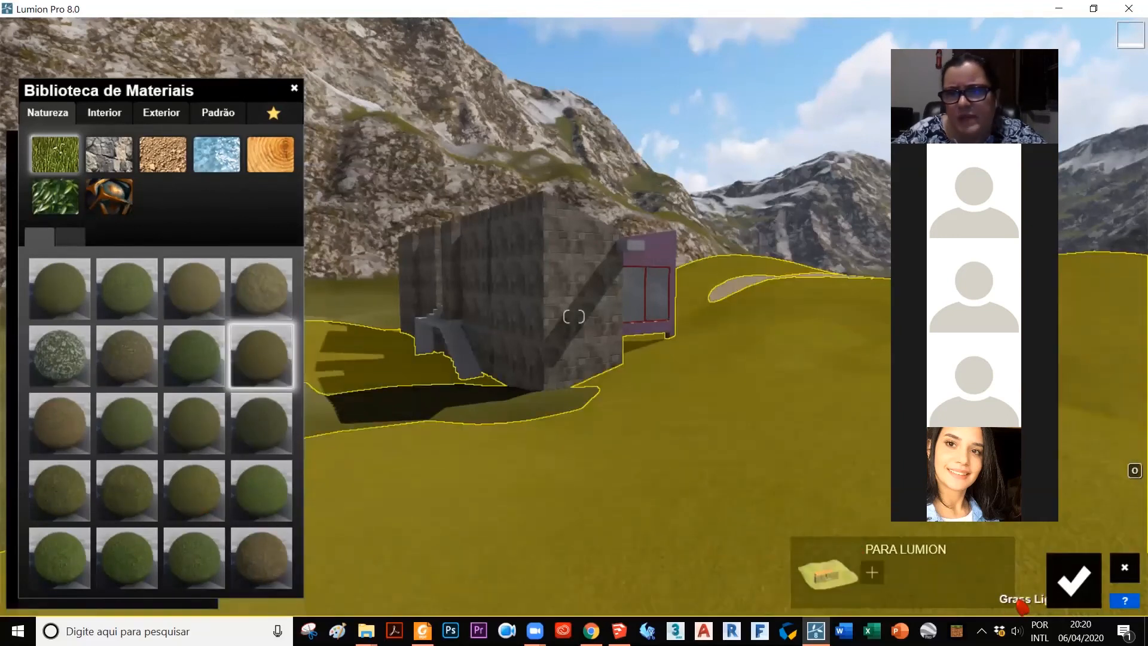
click(1070, 578)
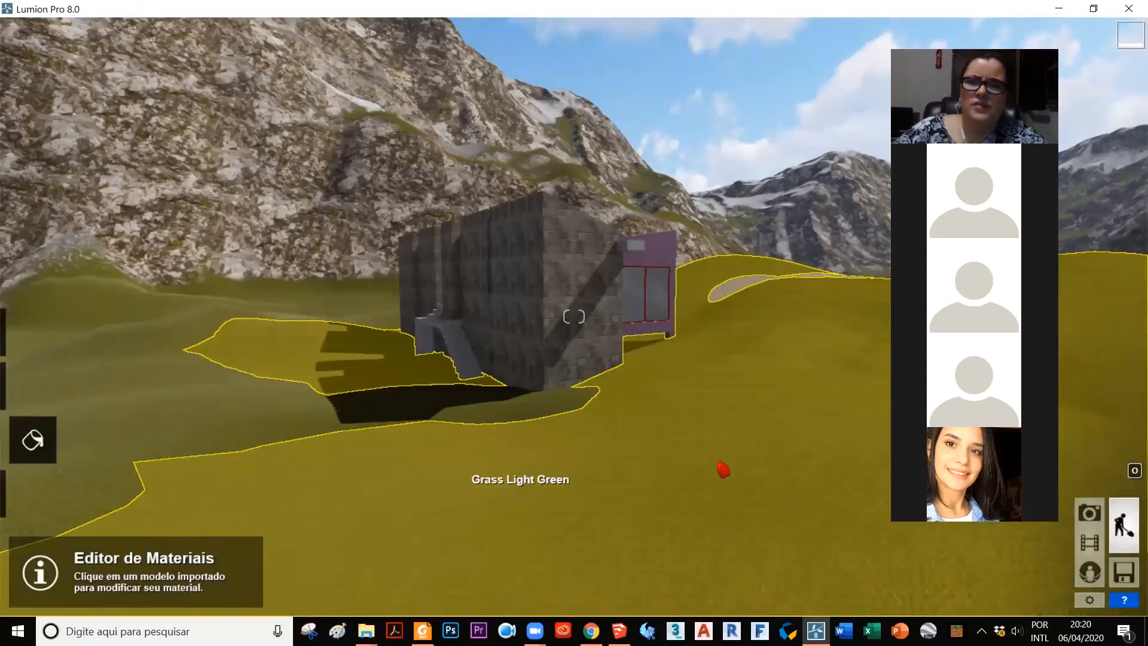
Step: Try the red rock desert landscape preset and the sand-and-grass mountain preset on the surrounding ground
key(s)
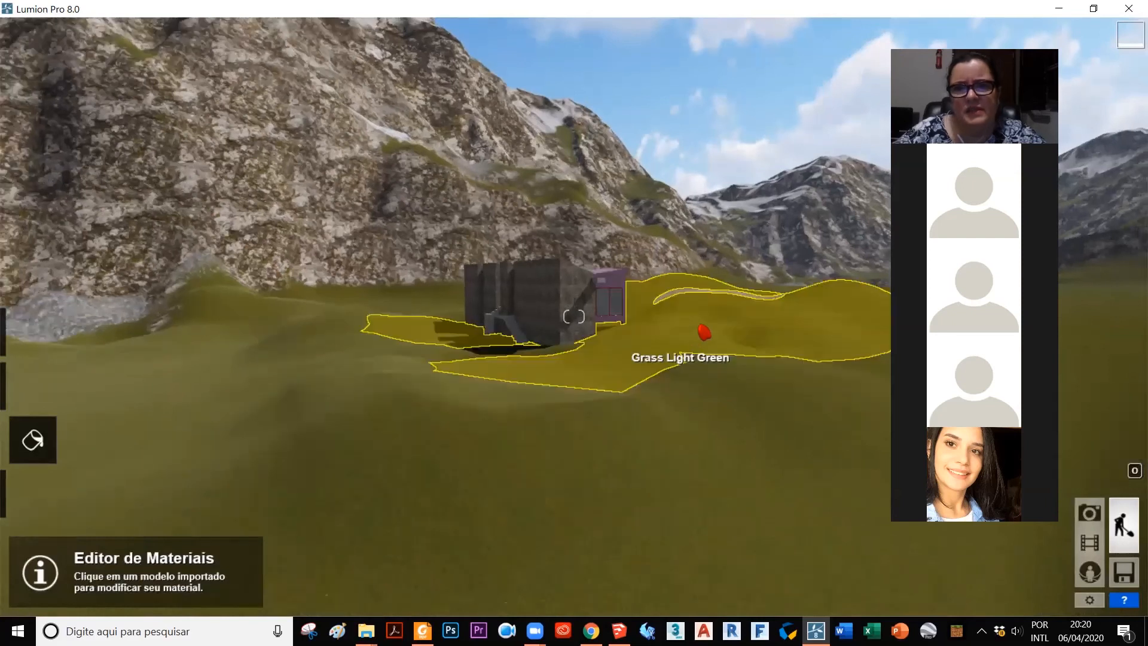
right_drag(705, 332, 722, 288)
right_drag(702, 332, 692, 323)
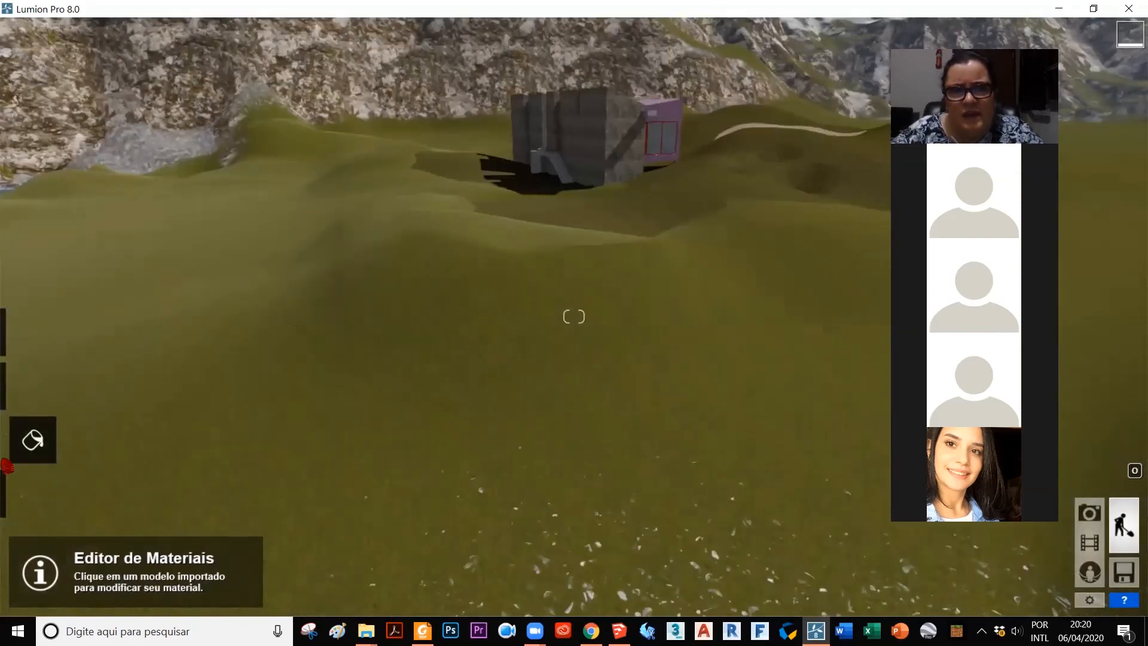
click(35, 385)
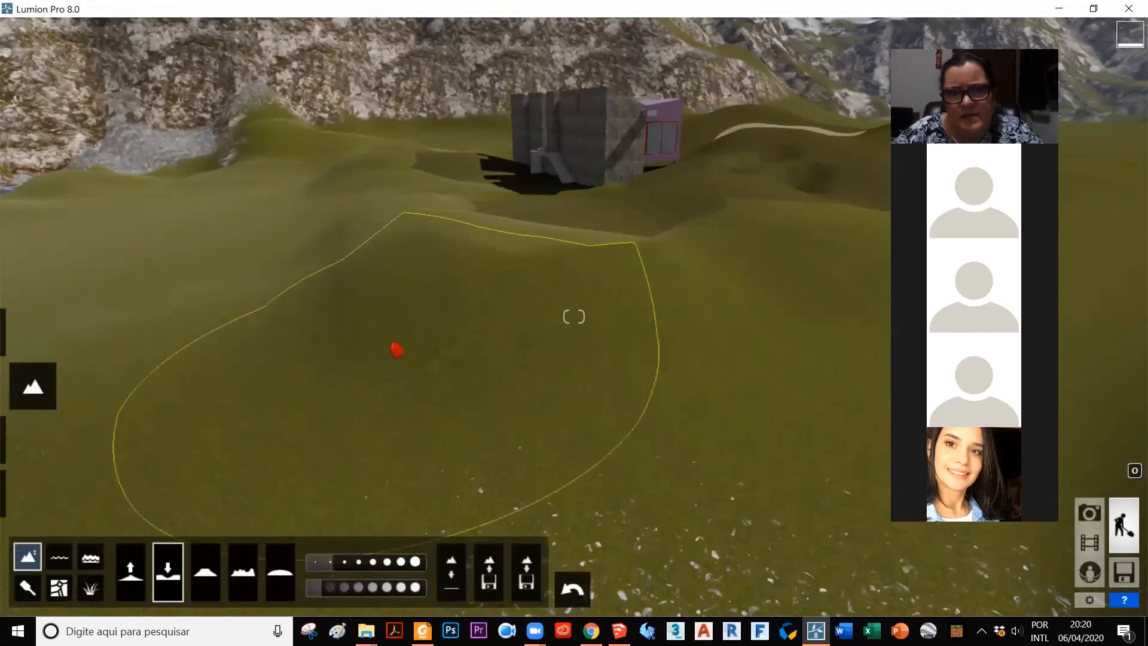
click(27, 587)
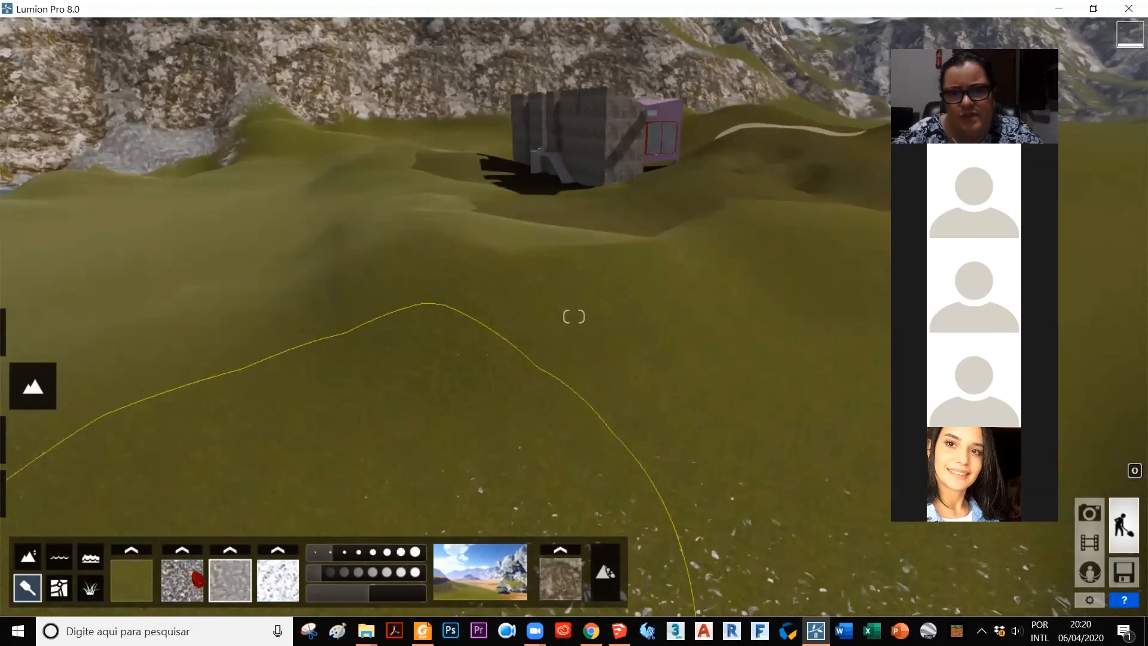
click(496, 573)
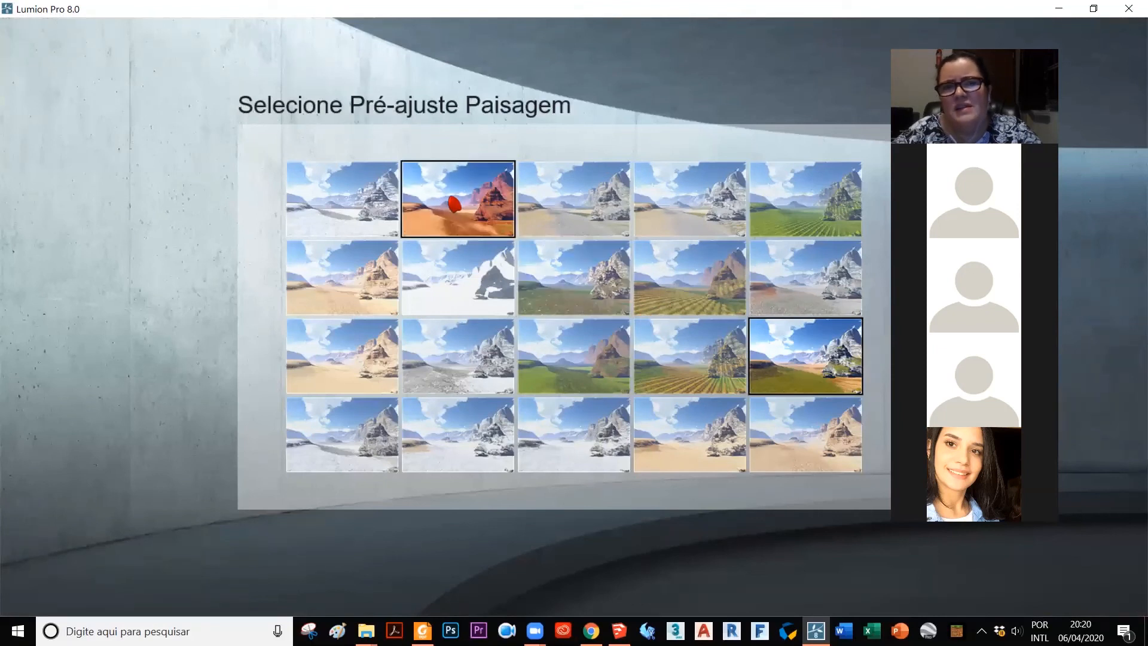
click(454, 204)
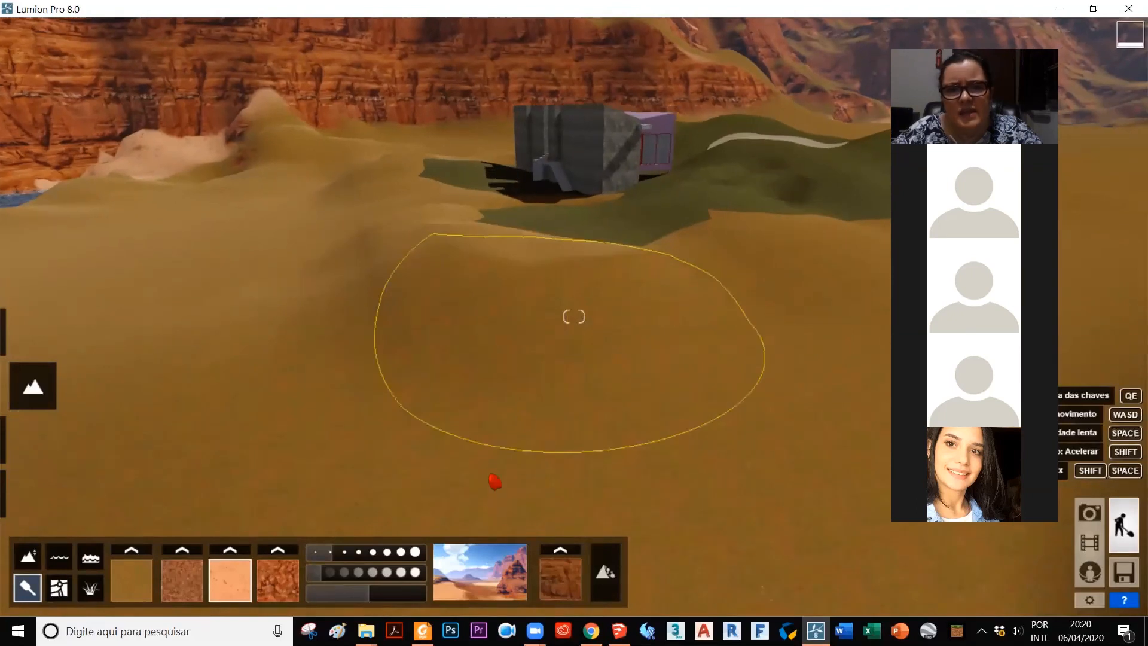
click(488, 565)
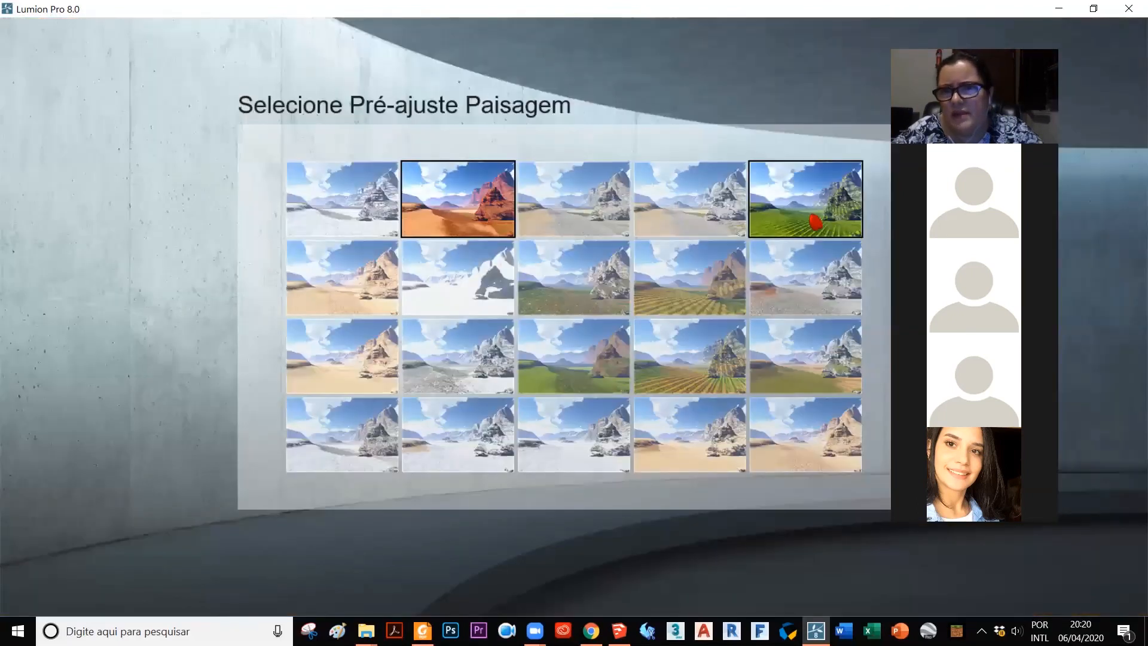
click(800, 388)
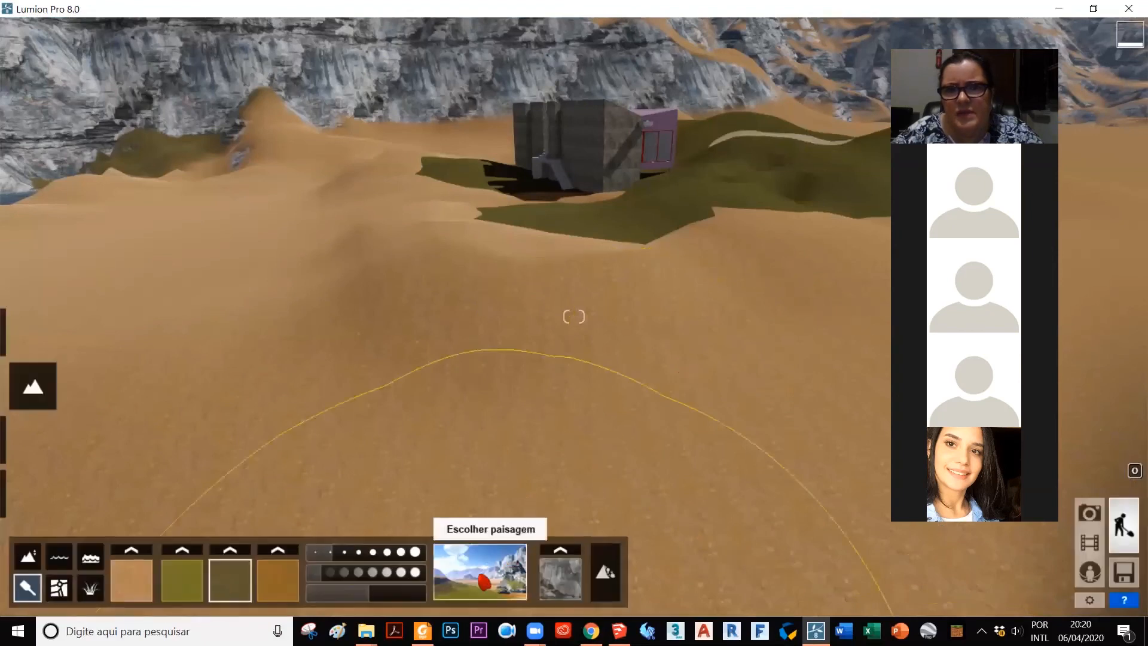
Step: Set the landscape preset to green ground with grey rocky mountains after trying the brown-mountain grassland, and return to material editing
click(486, 581)
click(581, 389)
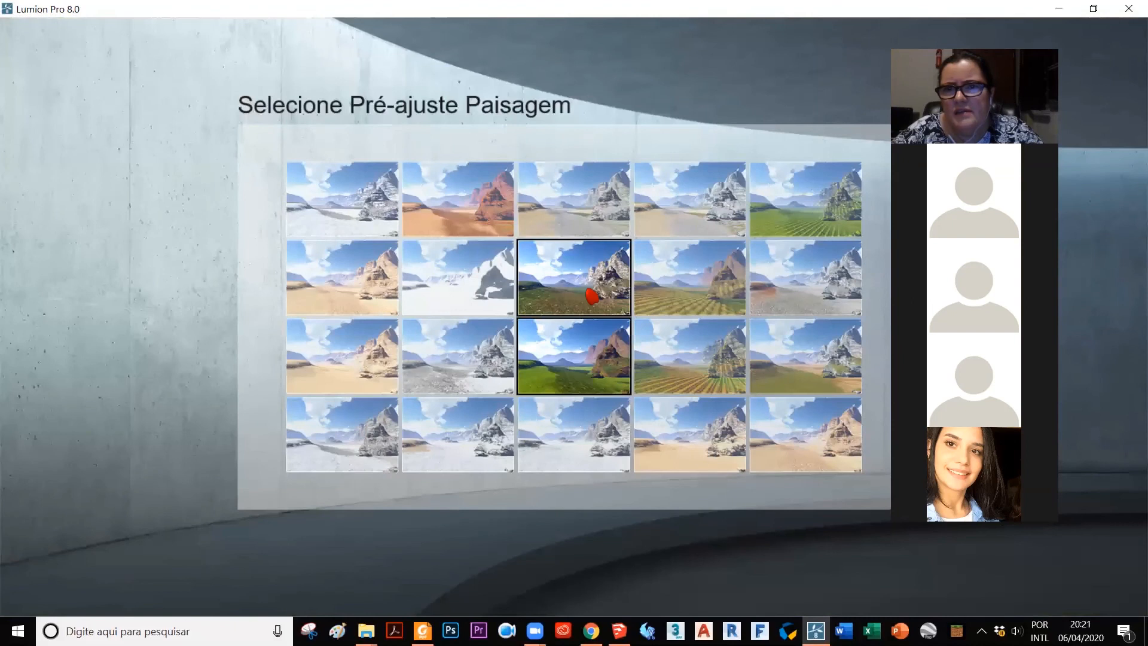
click(591, 295)
click(52, 449)
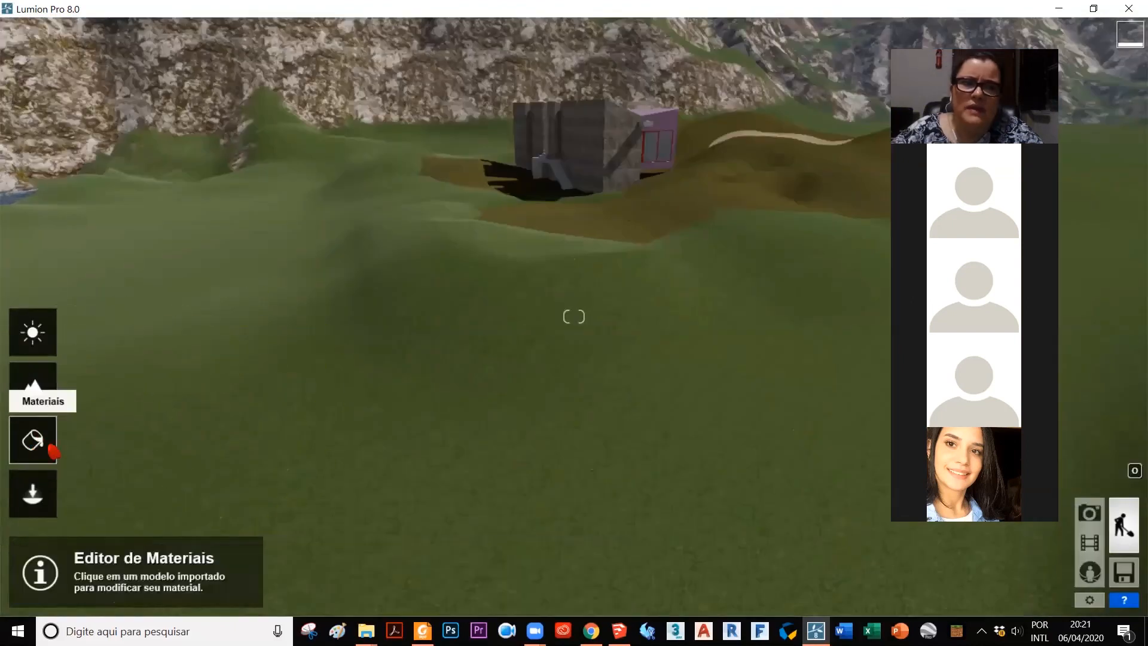
Step: Replace the model terrain's brown ground surface with the Ground 037 1024 nature grass material
click(663, 213)
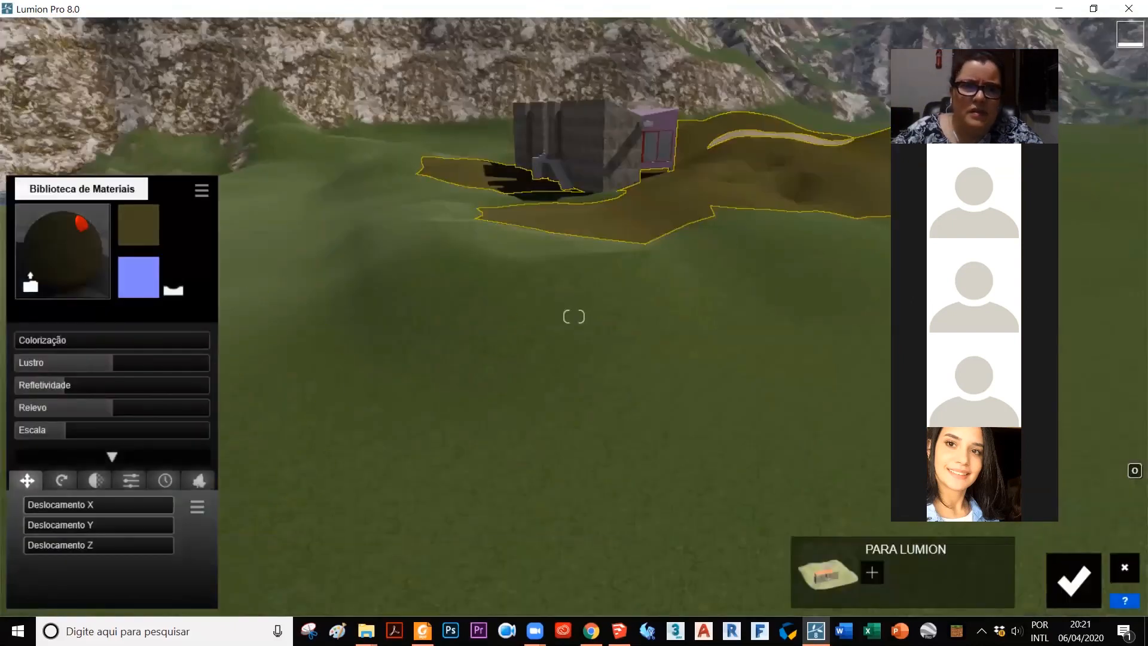
click(82, 224)
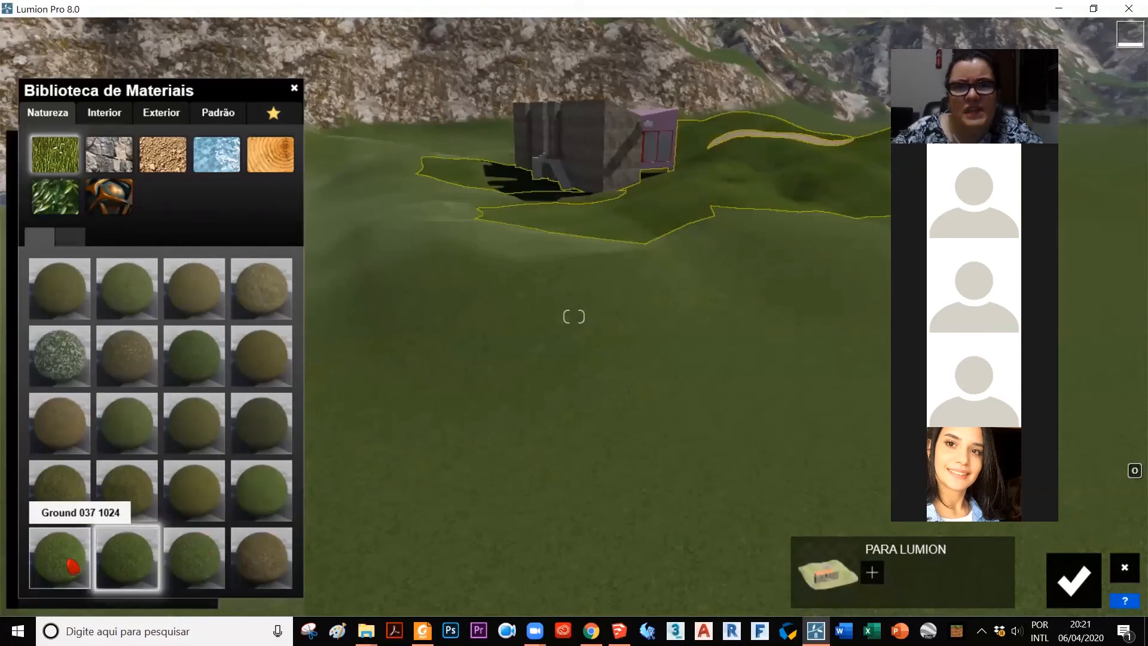
scroll(583, 198, up, 1)
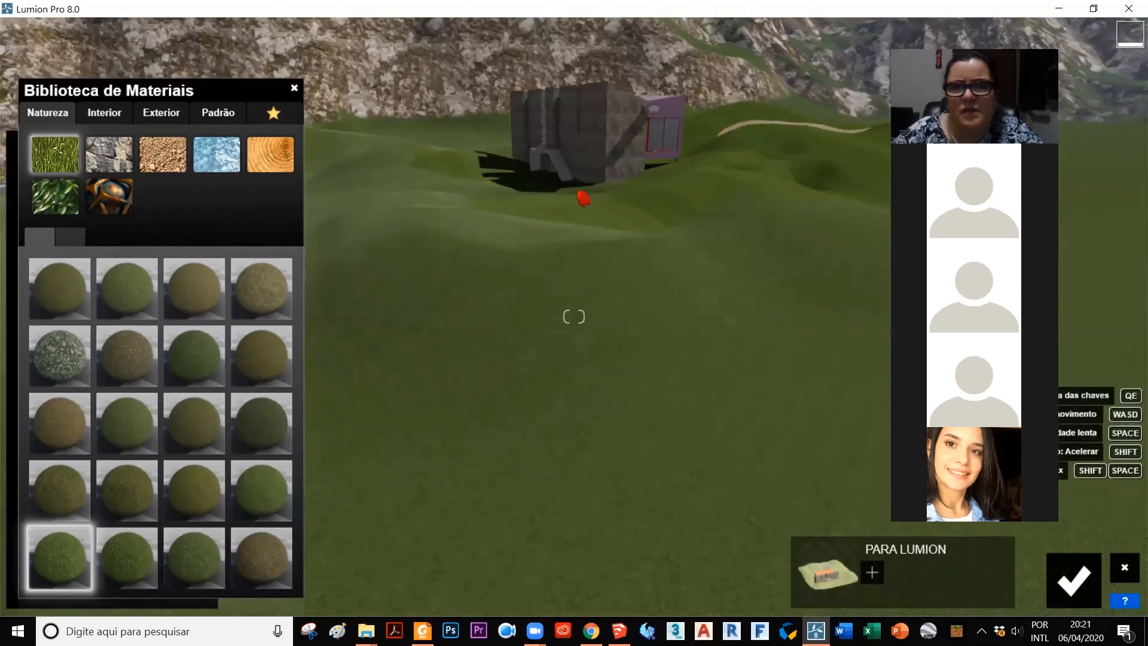
scroll(594, 173, up, 2)
Step: Try a slight colorization on the terrain's grass material, return it to 0.0, and leave the material settings
click(594, 174)
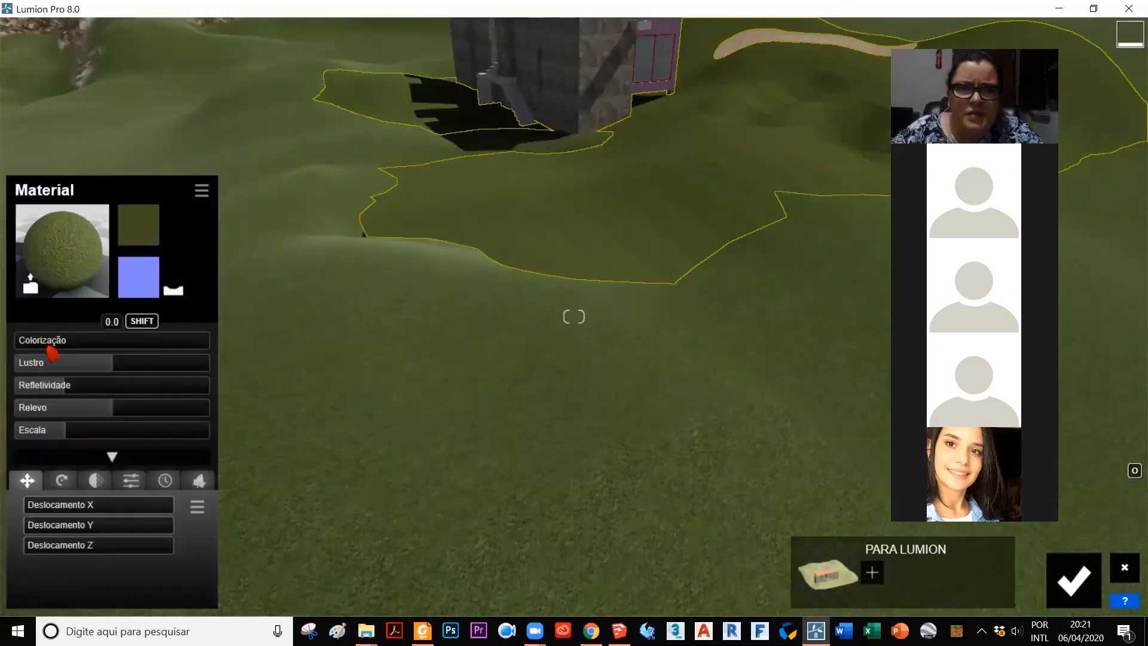
click(43, 341)
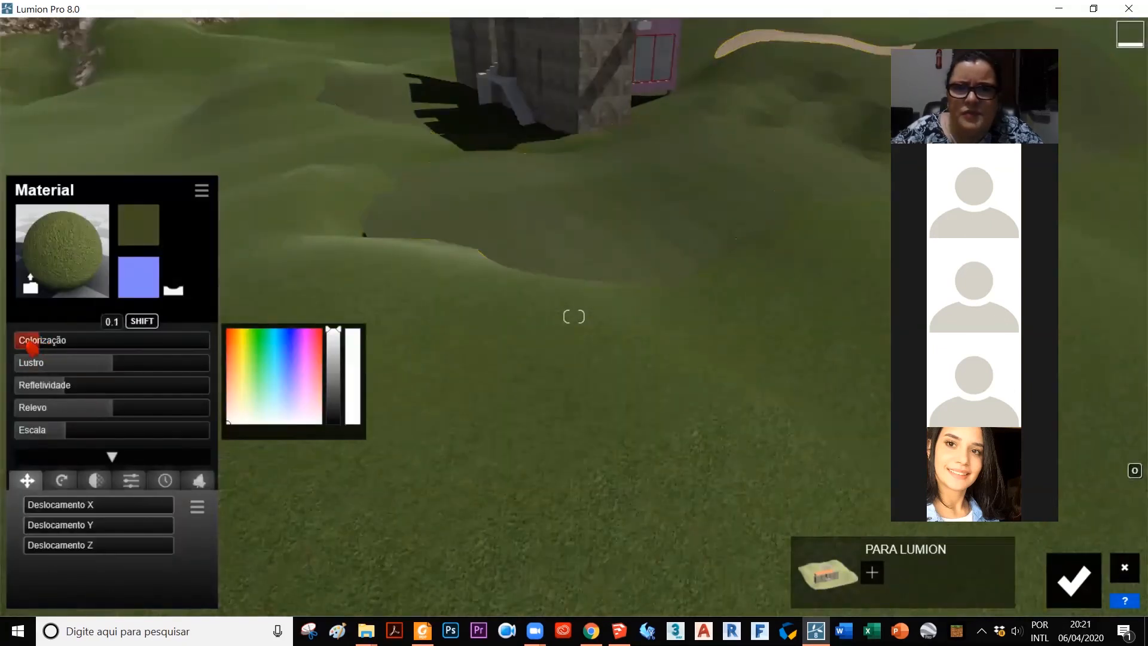
drag(23, 346, 36, 344)
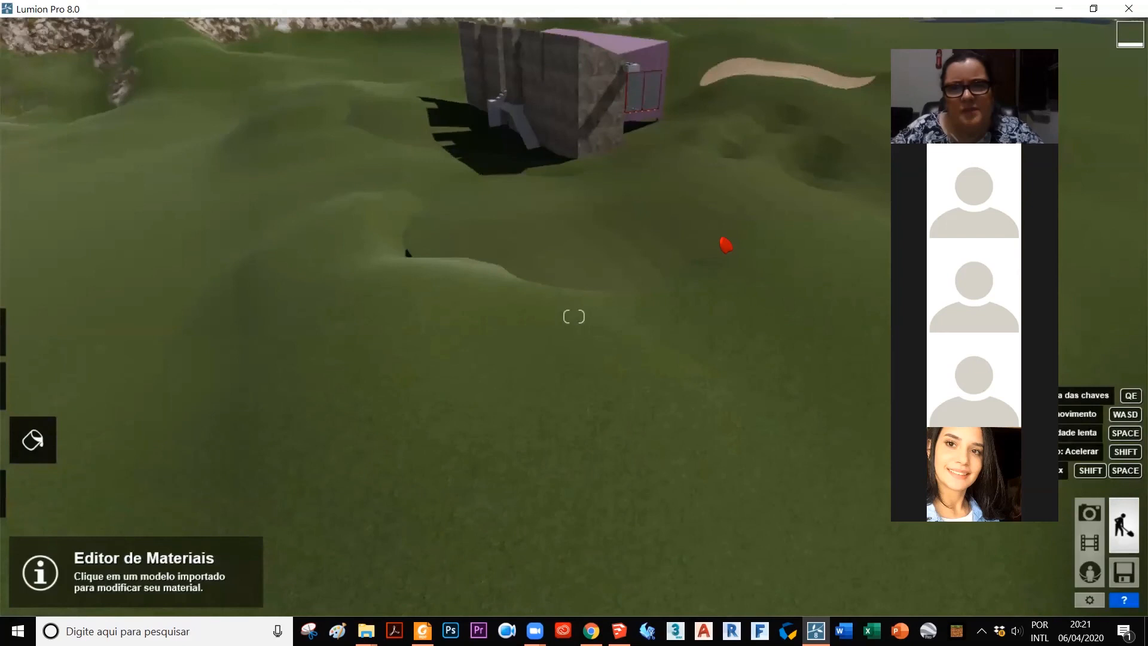
scroll(758, 222, up, 1)
scroll(768, 210, up, 1)
right_drag(573, 316, 622, 198)
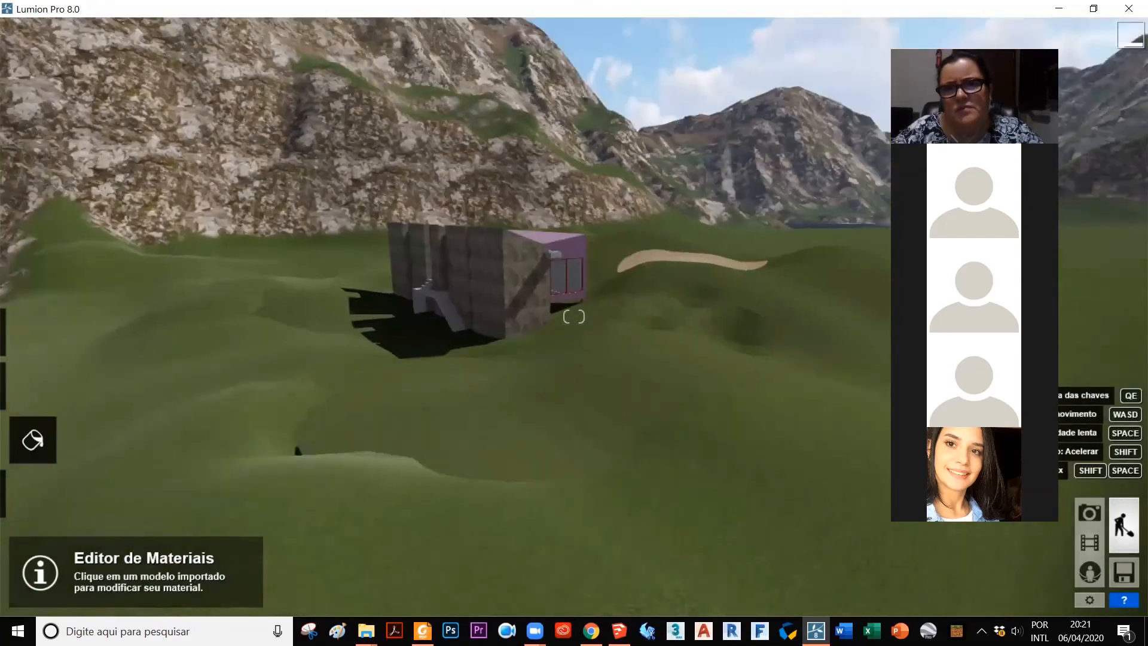
Step: Choose the third broadleaf tree in the nature library and place it as a line running from the foreground past the house
mouse_move(25, 441)
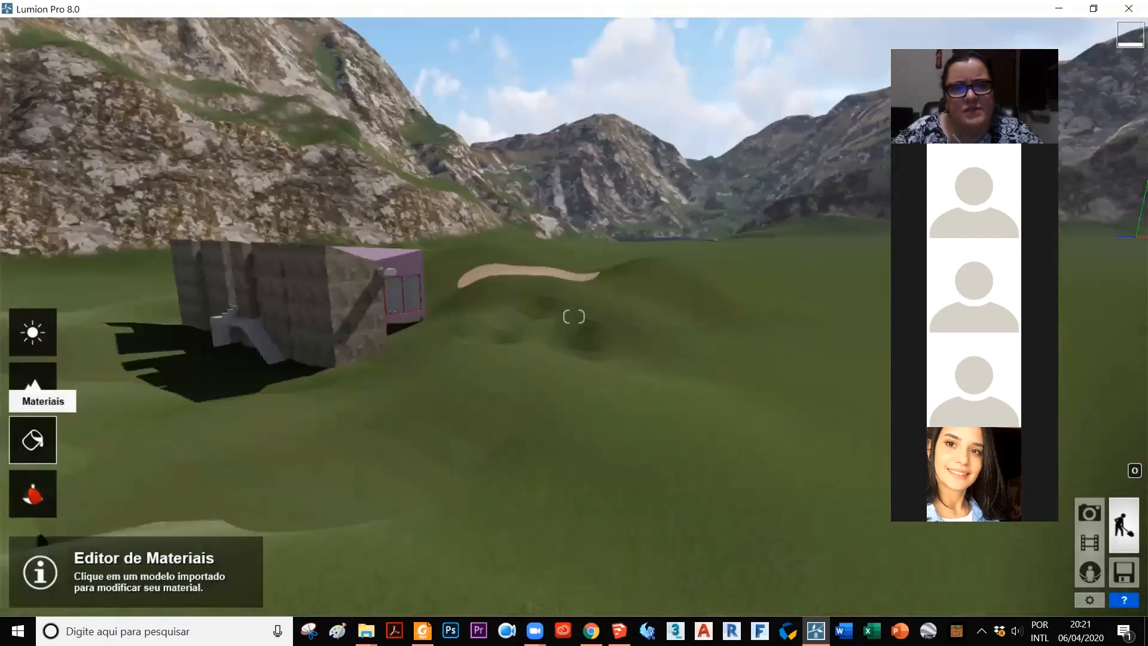
click(34, 506)
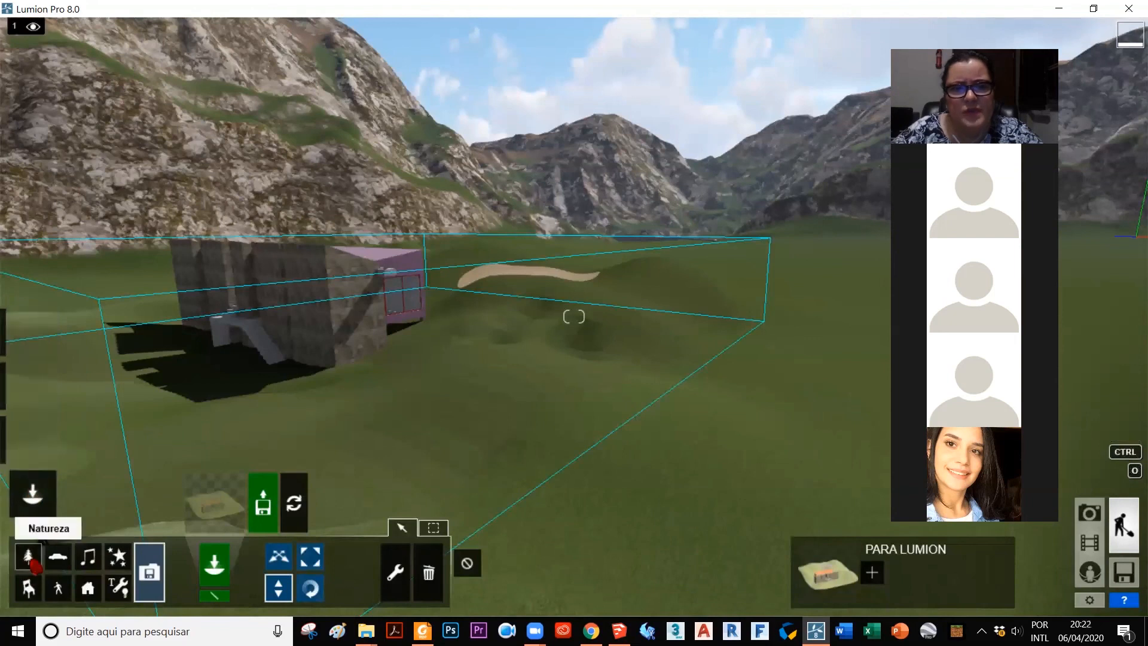
click(28, 557)
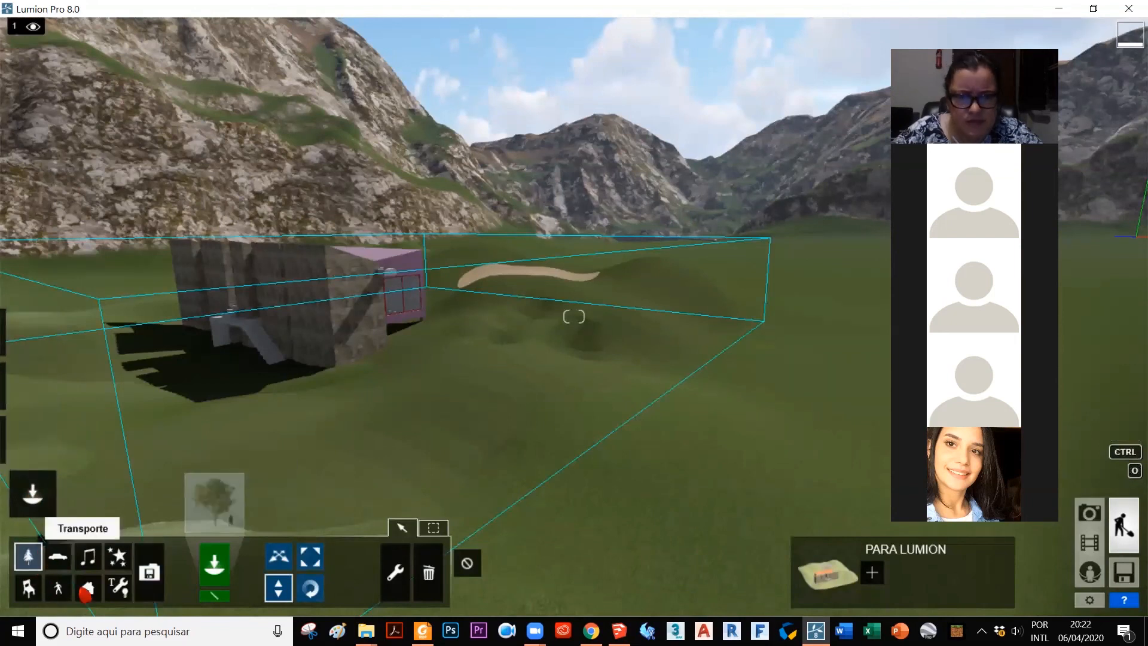
click(214, 496)
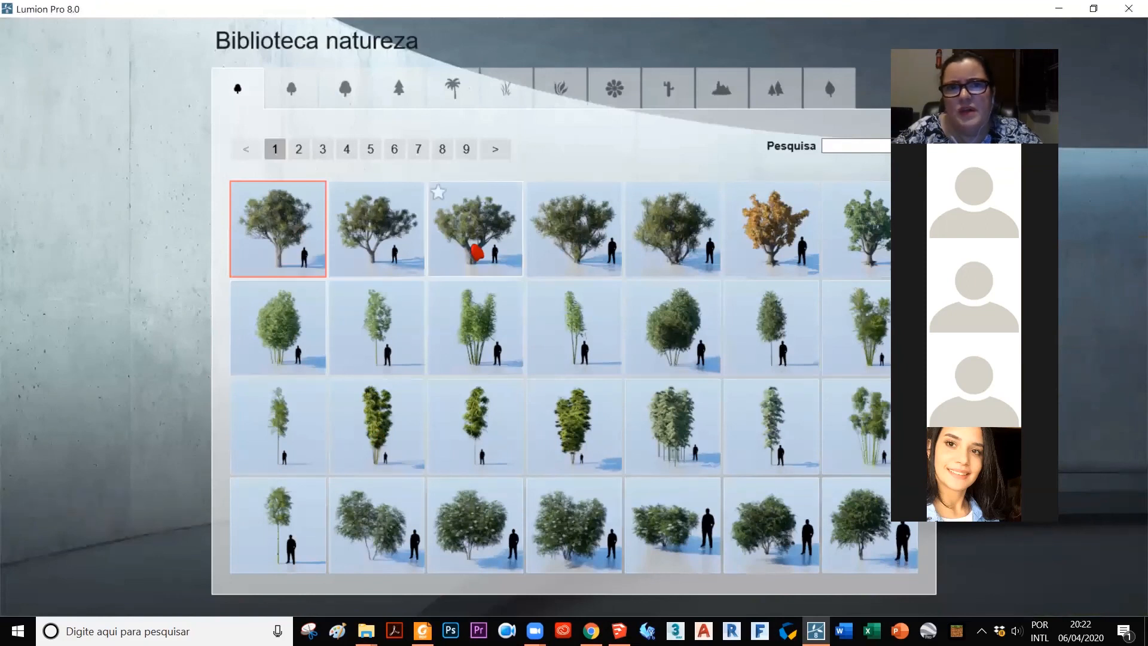
click(472, 245)
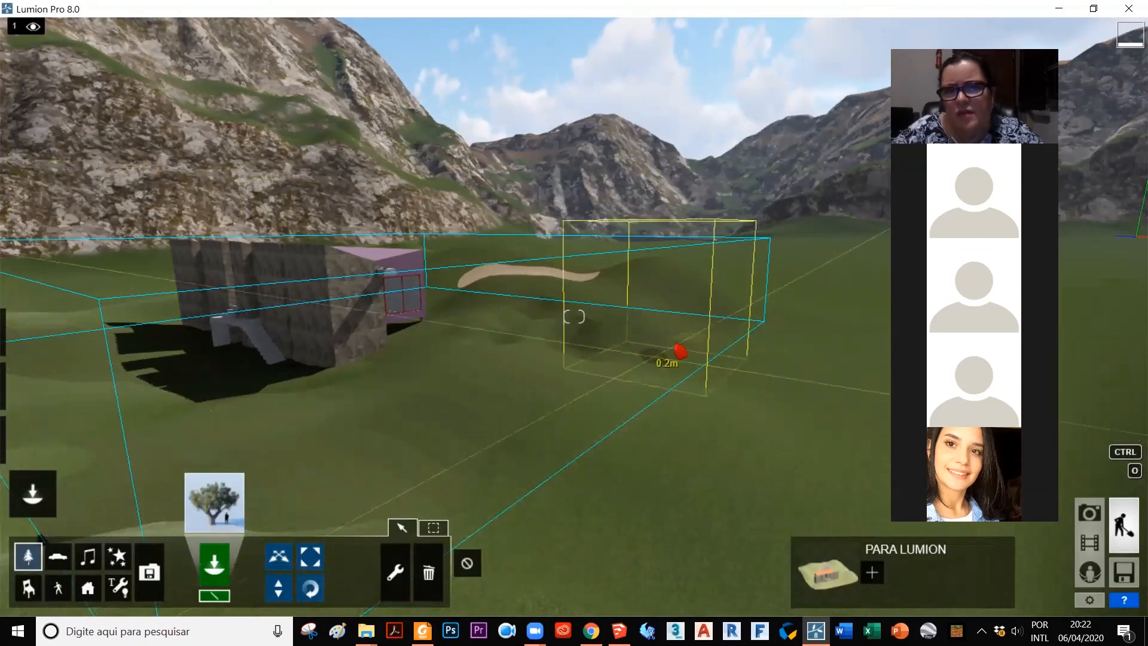
click(575, 535)
key(Return)
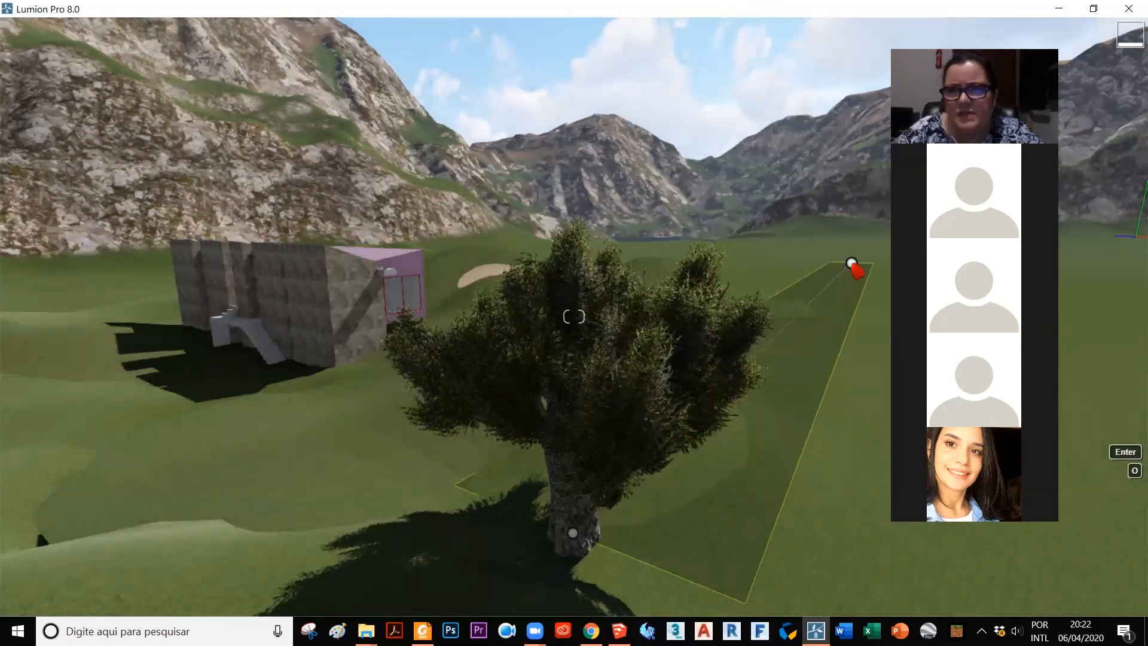
click(851, 265)
Step: Set the tree line to 4 items, lower its direction, and raise the random direction, random spacing and random line offset
mouse_move(404, 508)
mouse_down()
mouse_move(435, 506)
mouse_move(364, 512)
mouse_move(397, 508)
mouse_up()
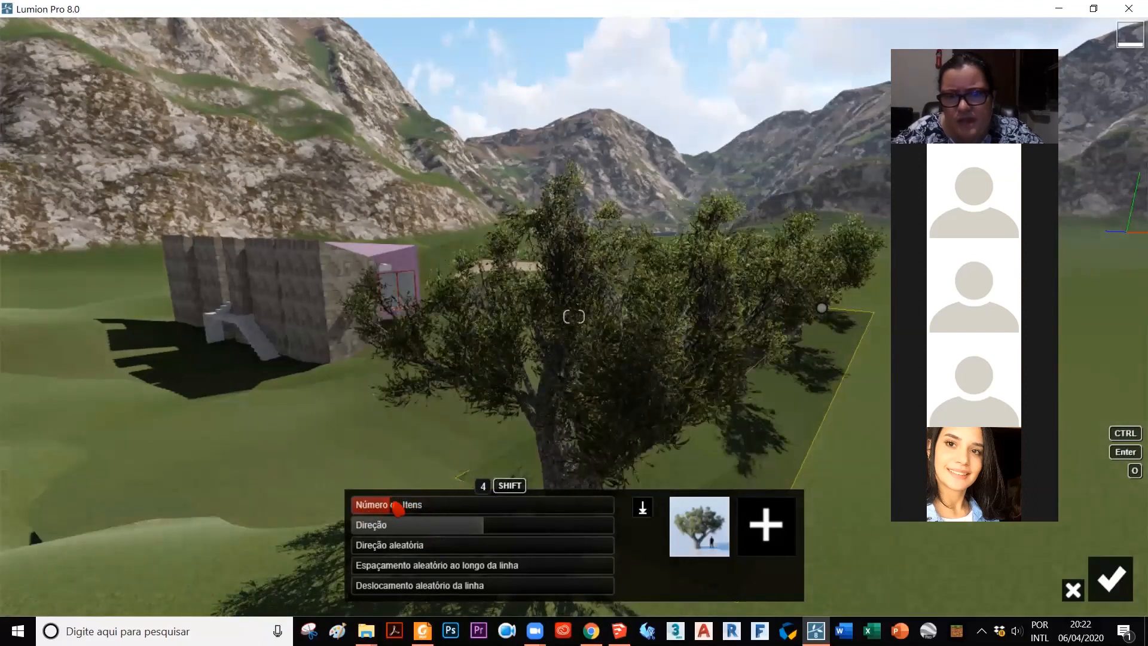
drag(447, 536, 390, 537)
drag(490, 545, 586, 566)
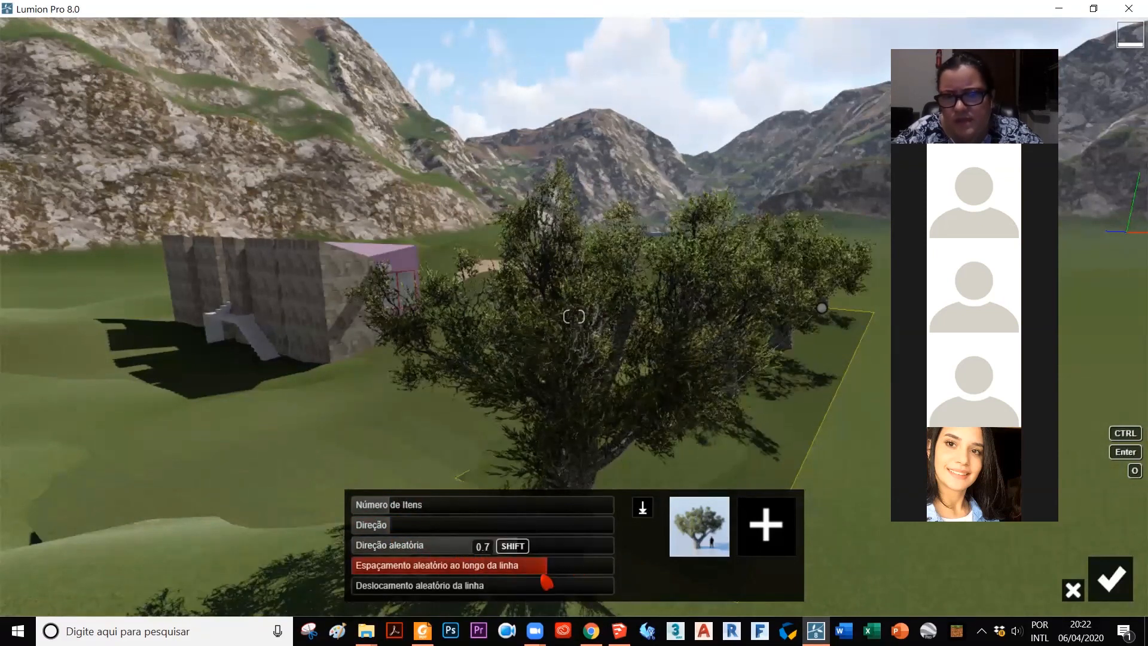
mouse_move(516, 588)
mouse_down()
mouse_move(475, 588)
mouse_move(499, 588)
mouse_up()
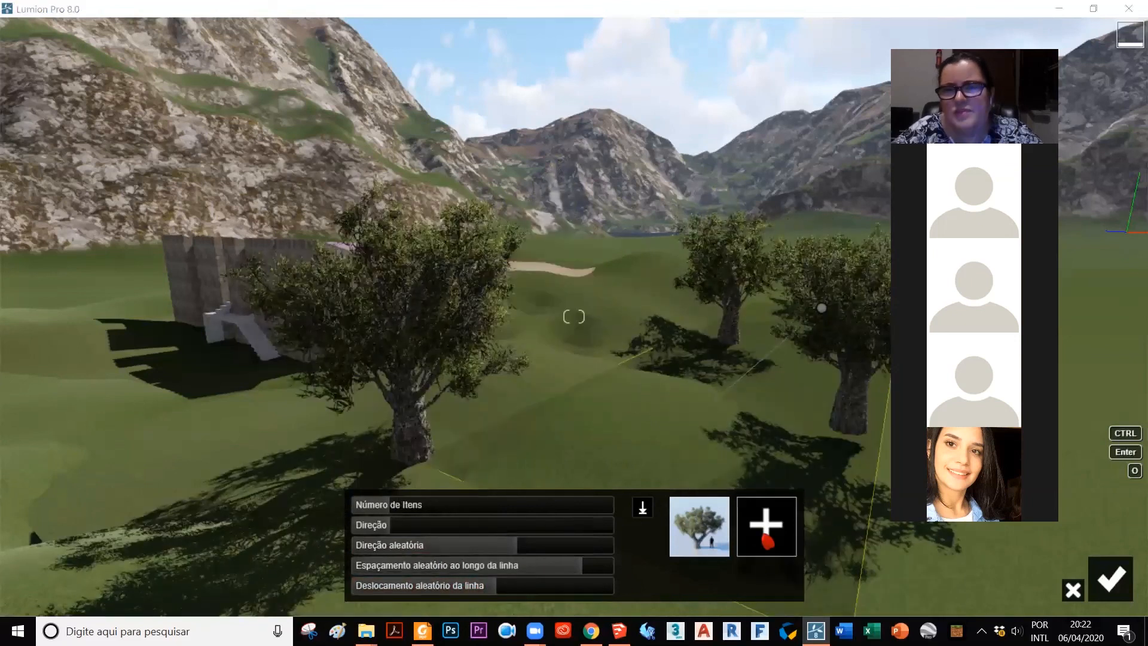
Step: Add the orange-leaved tree and a slender green bamboo-like tree to the tree line's mix
click(767, 526)
click(771, 259)
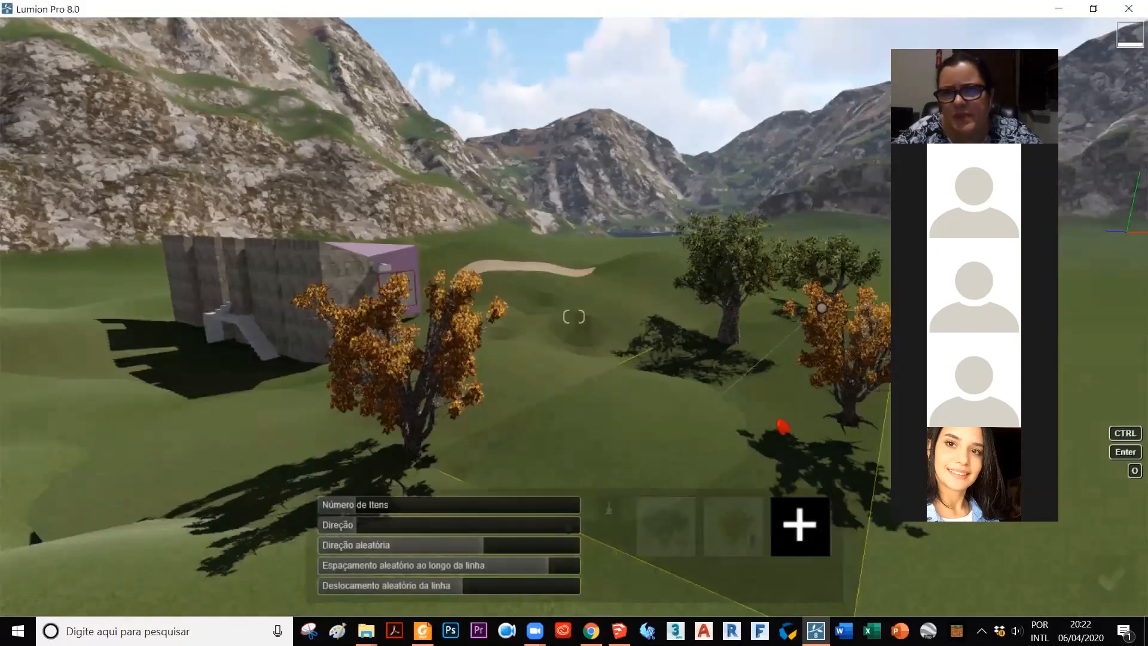
scroll(701, 333, down, 5)
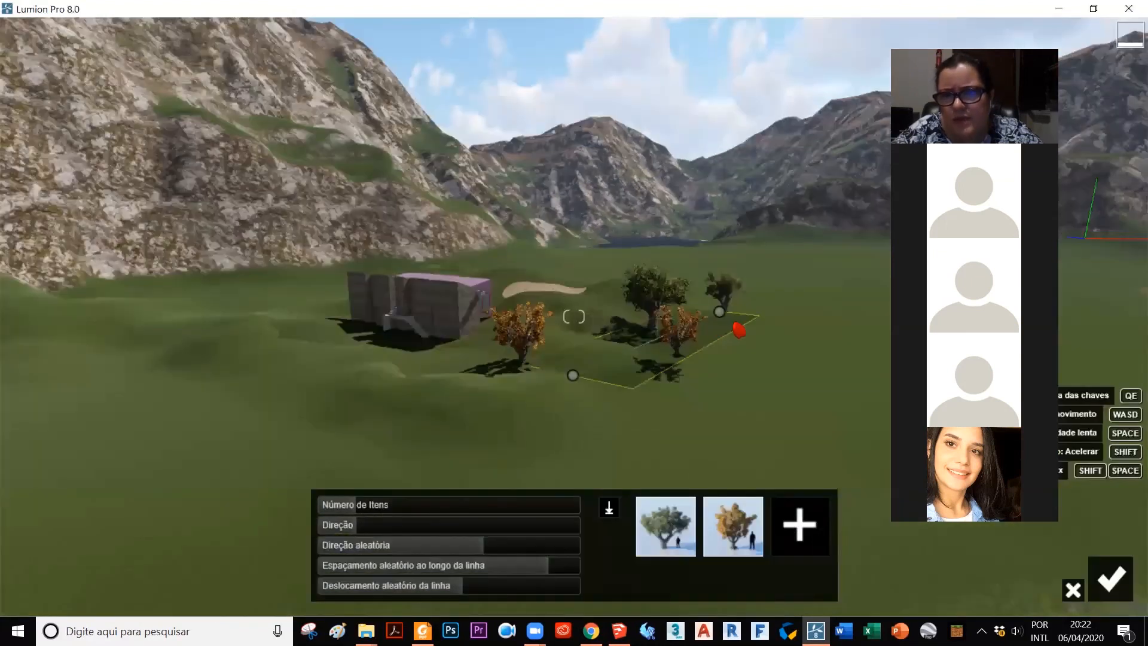
scroll(735, 332, up, 3)
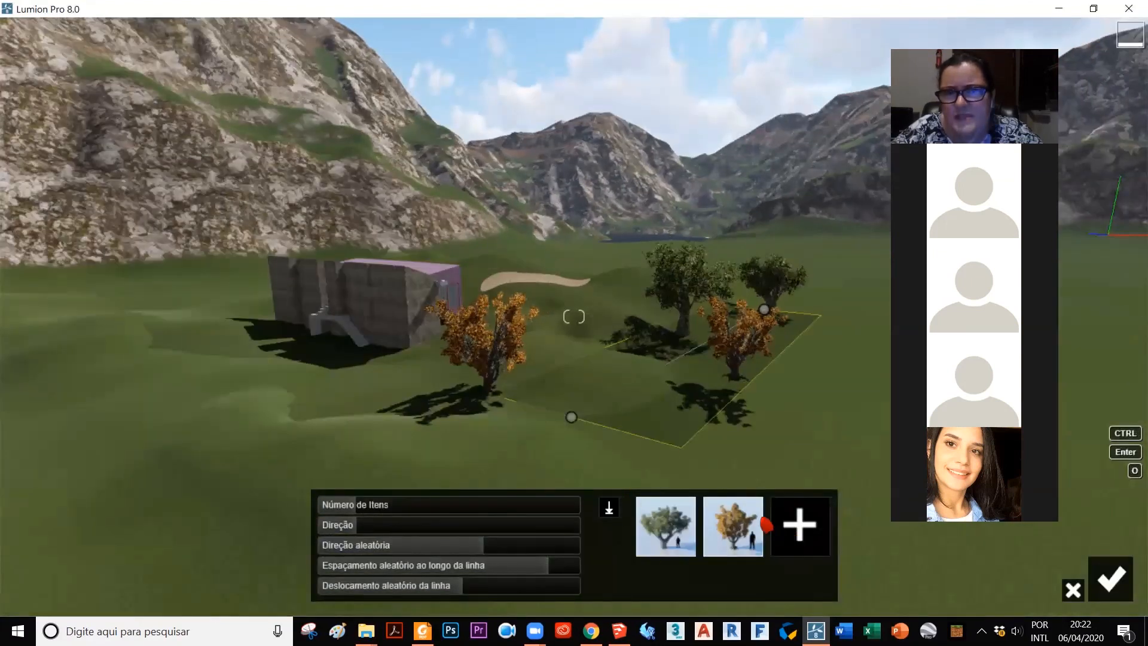
click(764, 525)
click(560, 333)
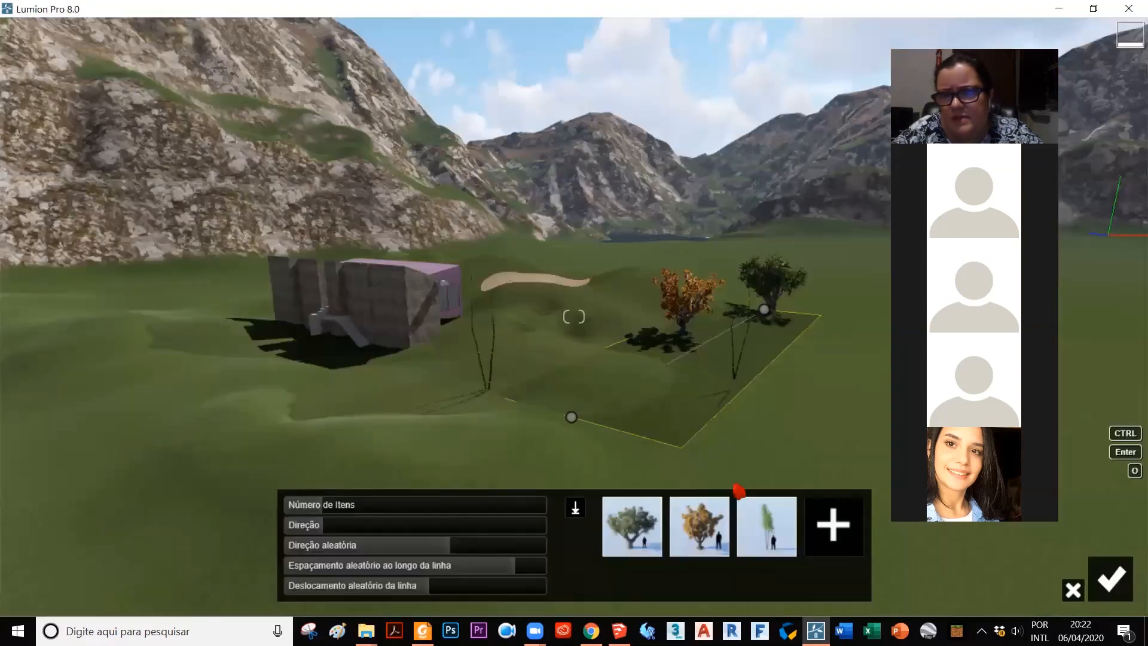
Step: Increase the number of items in the mixed tree line and confirm the placement
drag(344, 507, 377, 508)
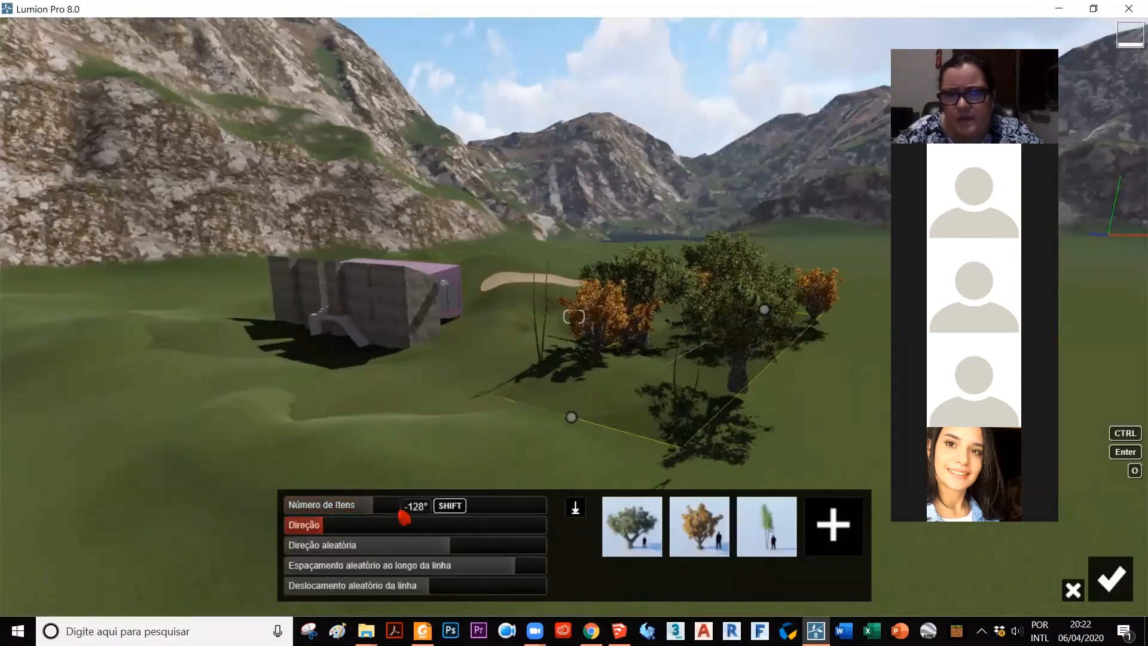
mouse_move(377, 509)
mouse_down()
mouse_move(352, 510)
mouse_move(373, 511)
mouse_up()
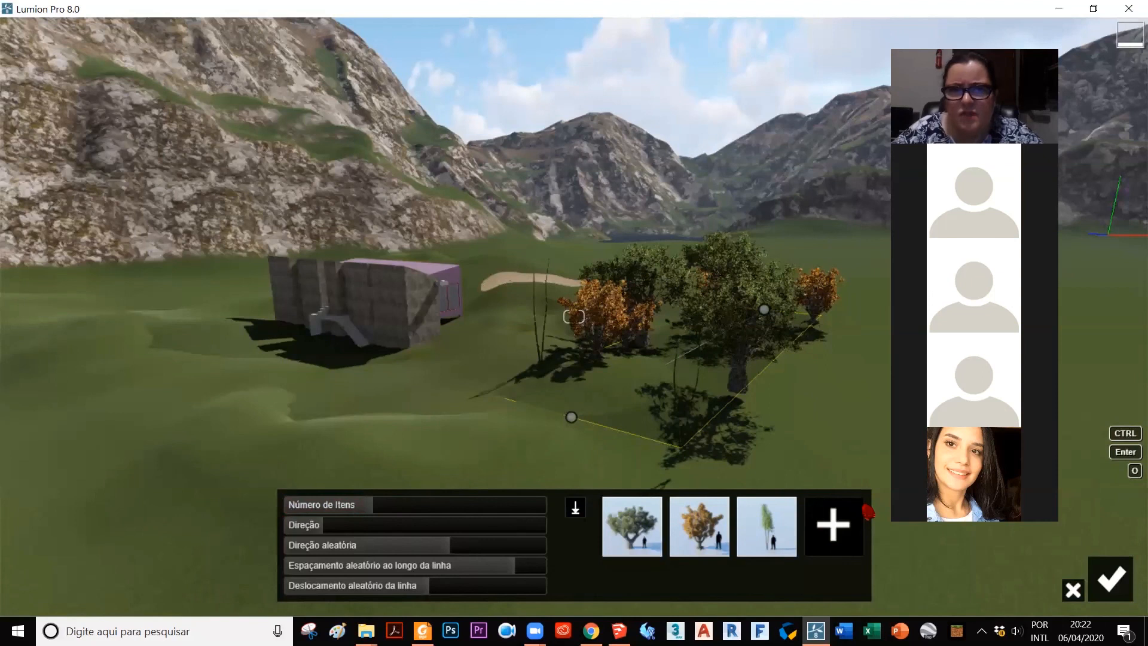
key(Return)
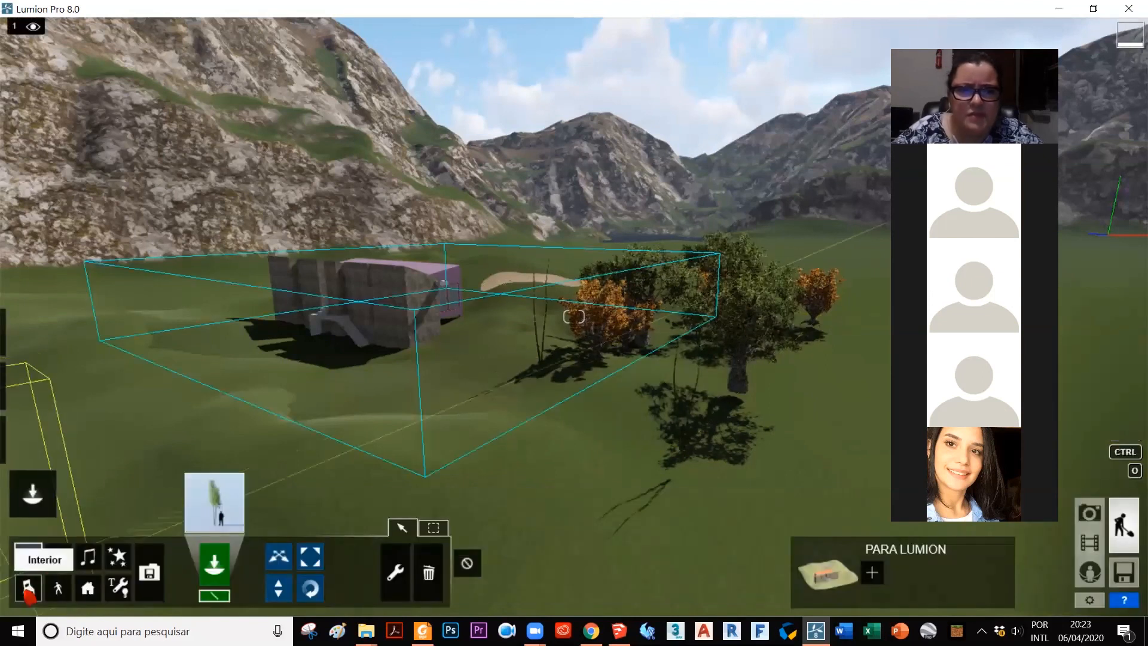
Step: Choose Car_009 from the transport library's cars and place it as a line from beside the house to the near foreground
click(60, 564)
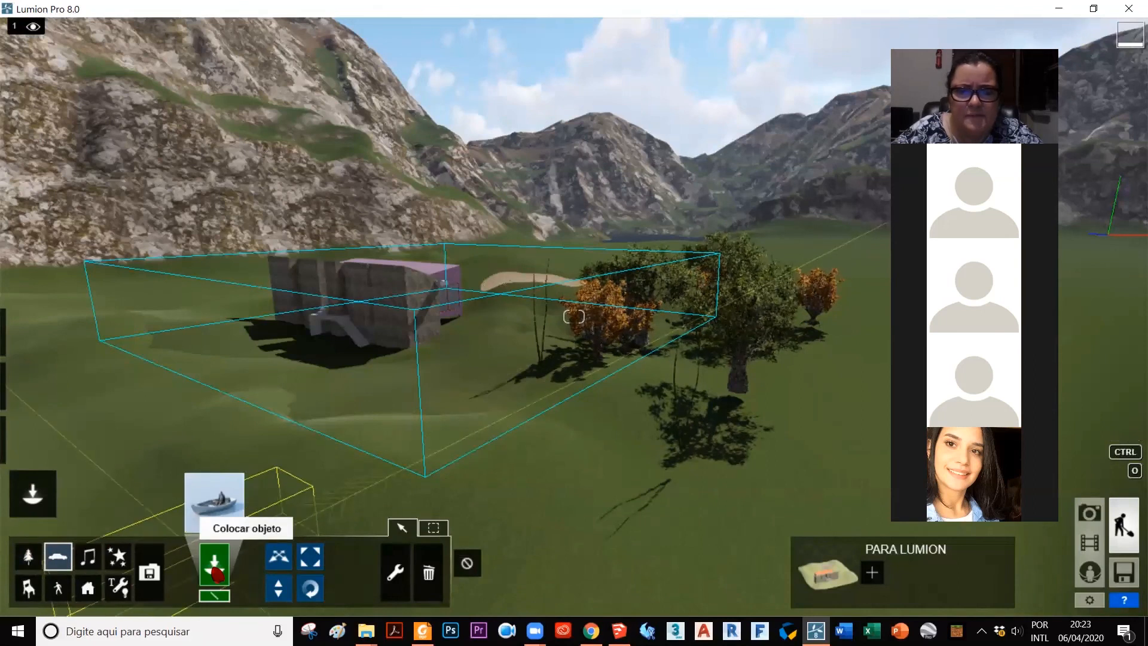
click(214, 502)
click(345, 94)
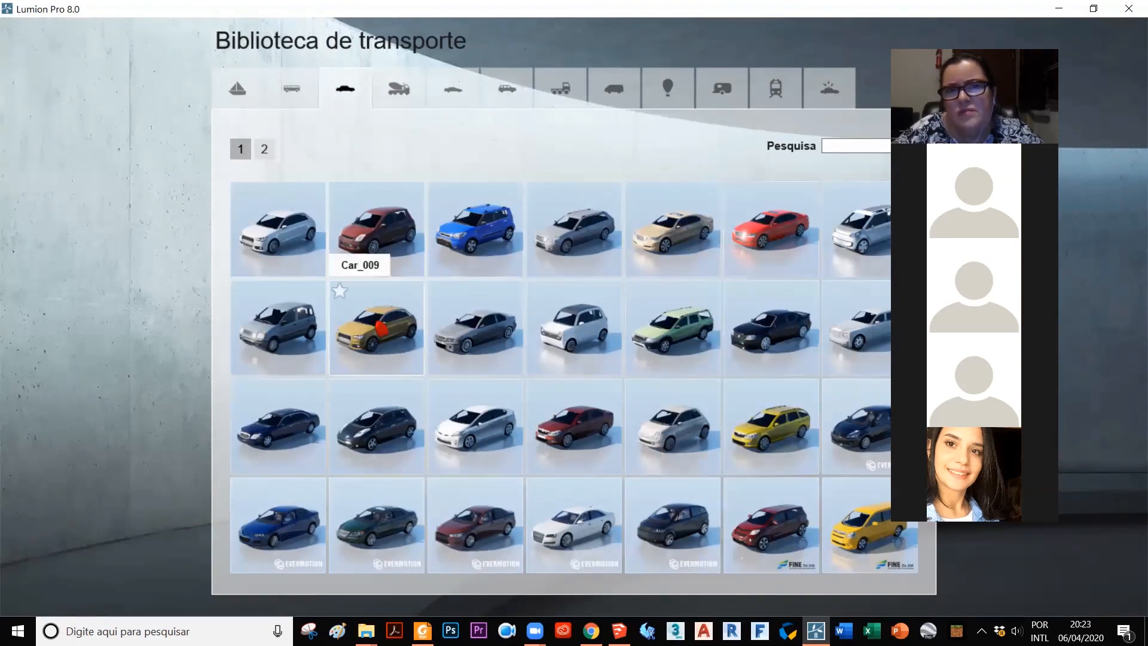
click(378, 326)
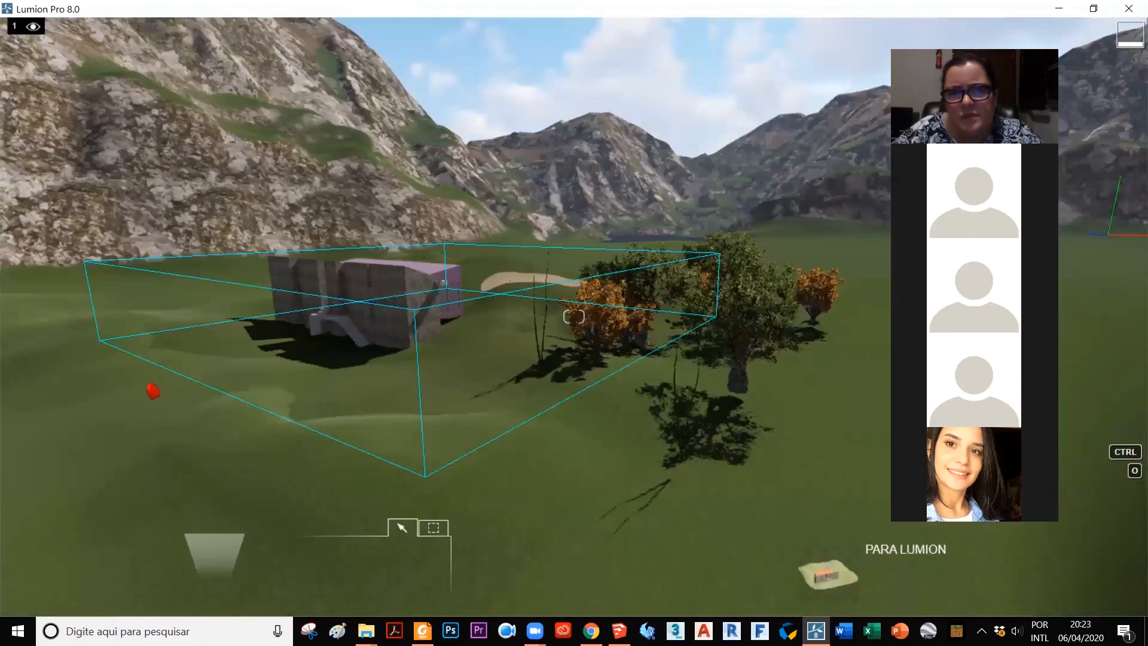
click(103, 381)
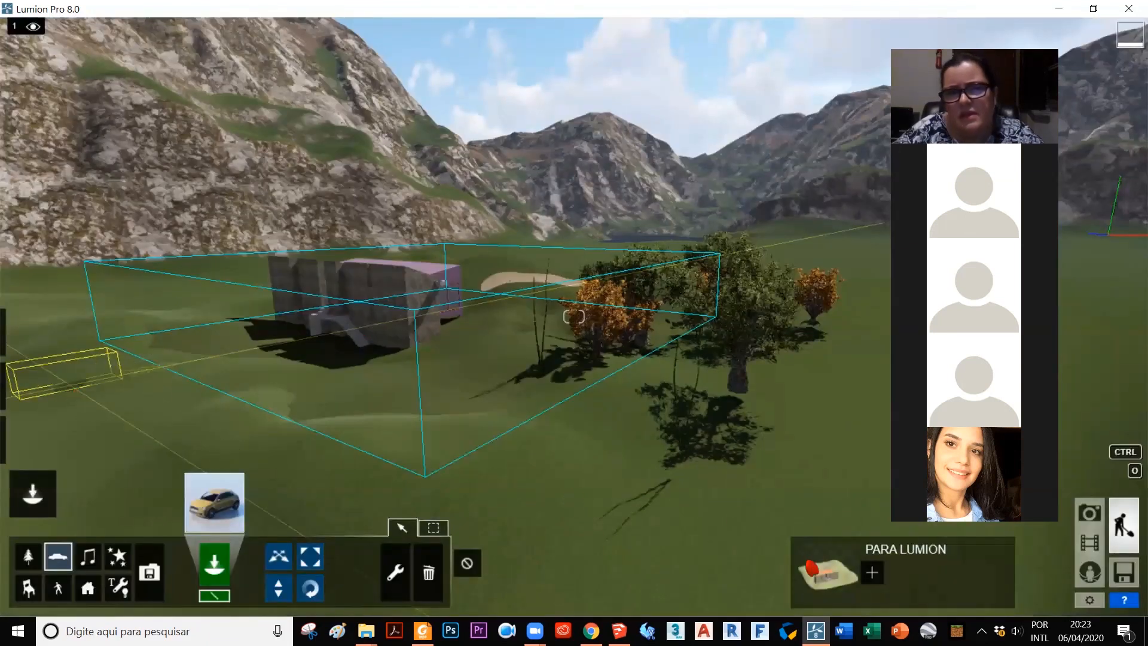
click(810, 563)
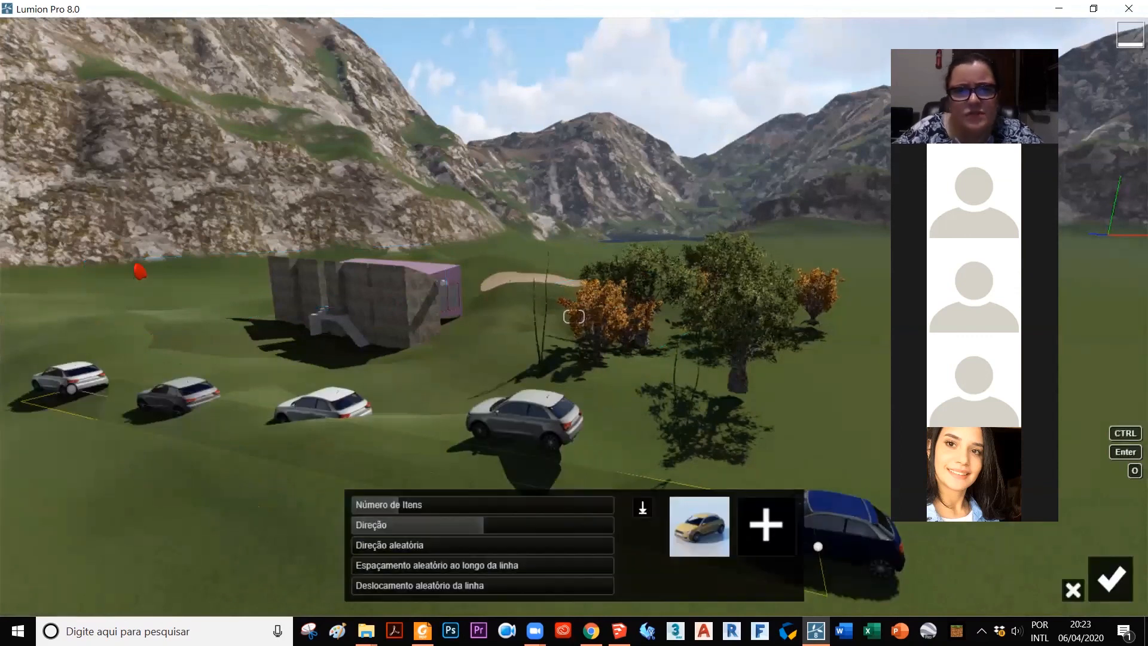
Step: Increase the car line's item count, adjust its direction, scatter the cars with random direction, spacing and line offset, and confirm
scroll(574, 317, down, 3)
scroll(711, 538, up, 2)
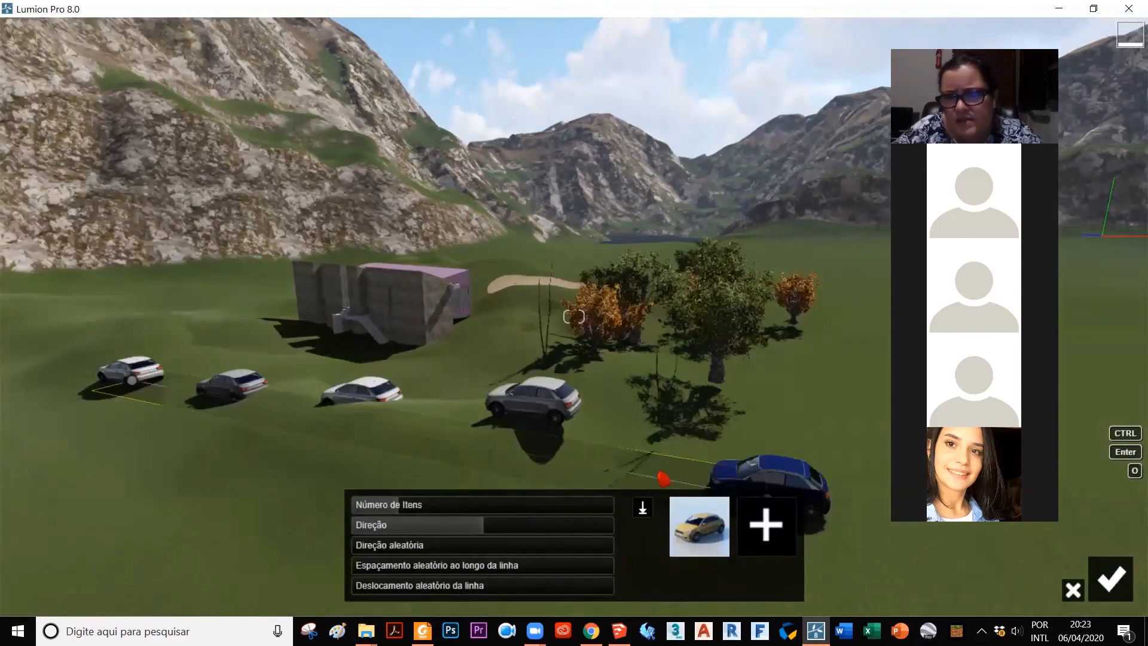
drag(486, 540, 524, 545)
mouse_move(415, 512)
mouse_down()
mouse_move(454, 514)
mouse_move(425, 515)
mouse_up()
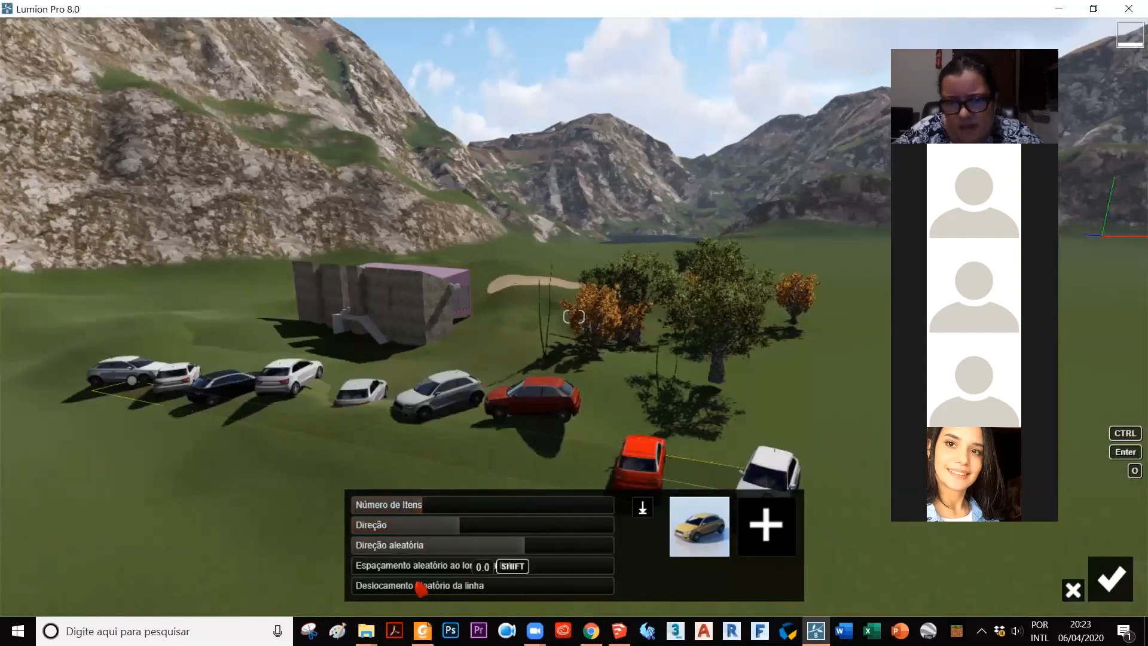
drag(406, 571, 539, 586)
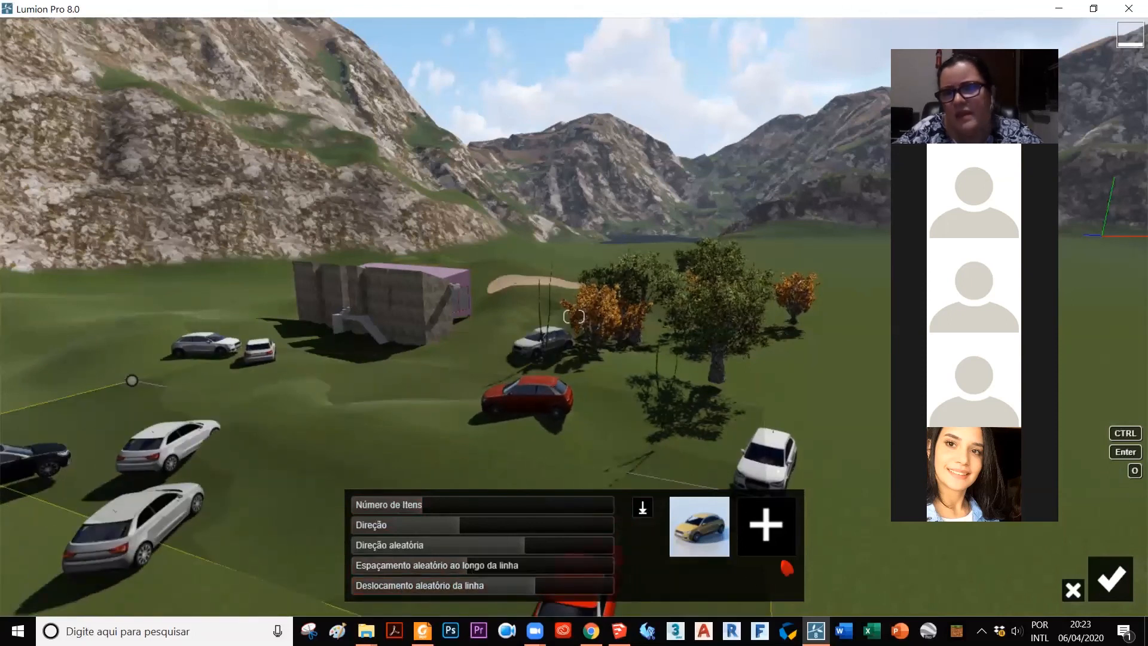
click(1110, 577)
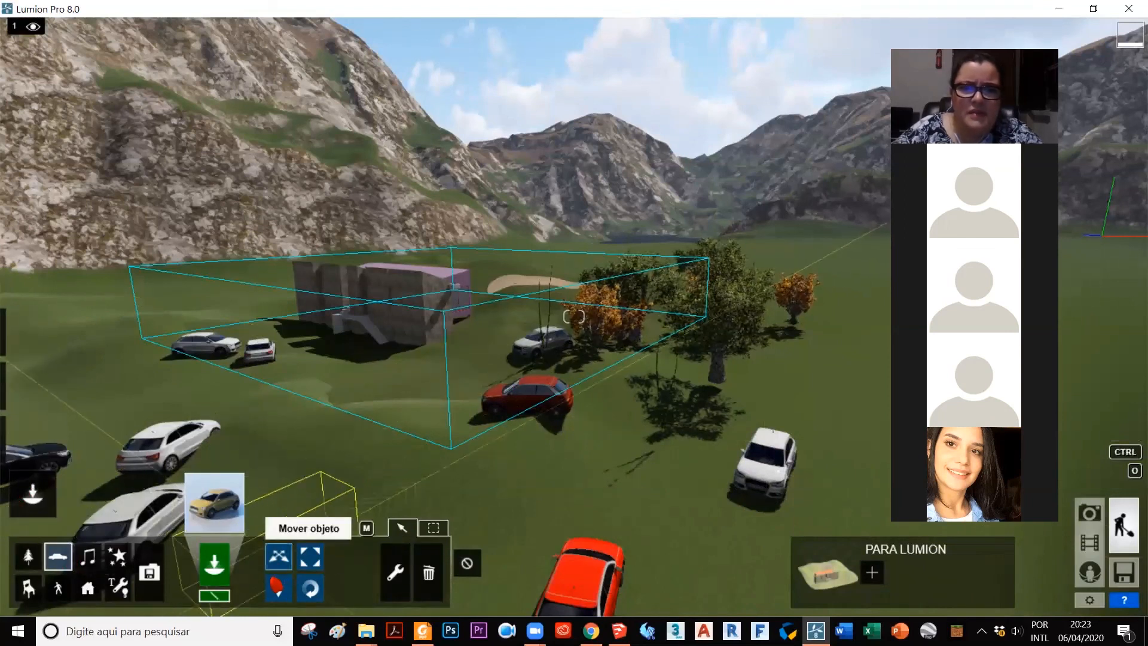
Step: Move the red car in front of the house toward the foreground and lower it slightly in height
click(278, 587)
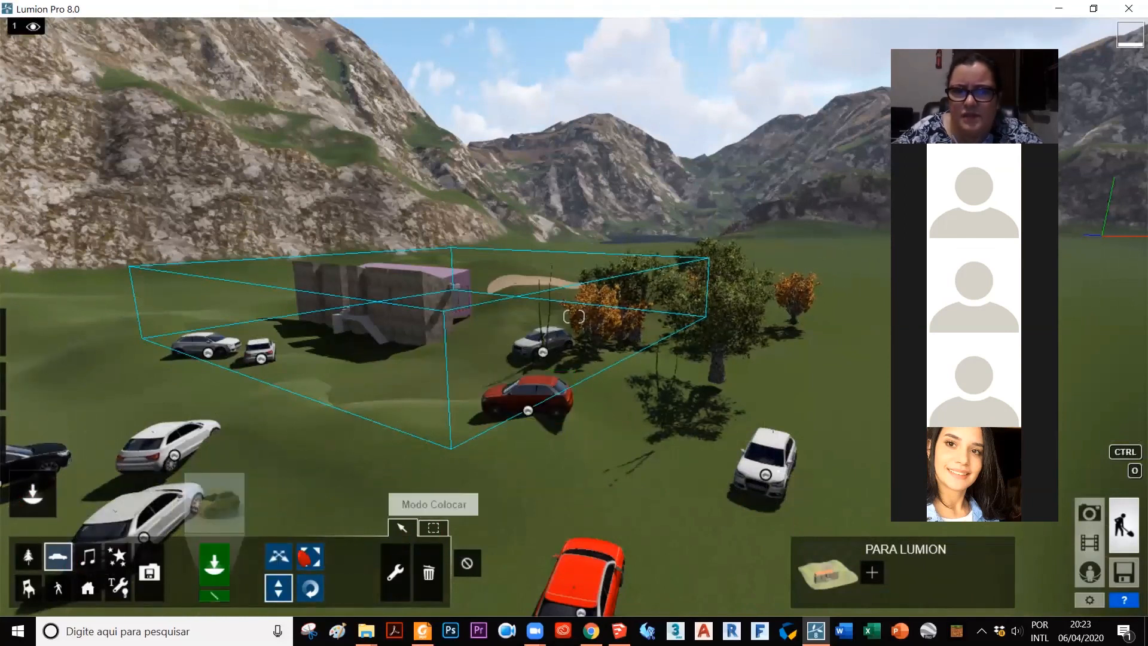
click(278, 555)
drag(530, 420, 493, 499)
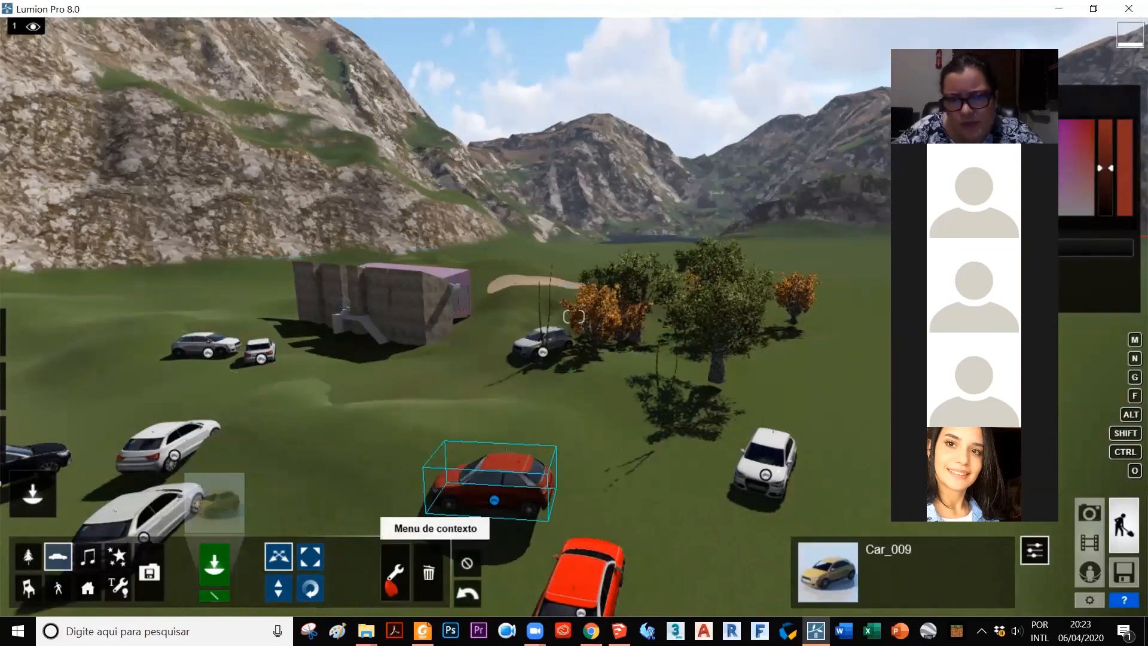
click(278, 588)
mouse_move(499, 510)
mouse_down()
mouse_move(507, 545)
mouse_move(507, 518)
mouse_up()
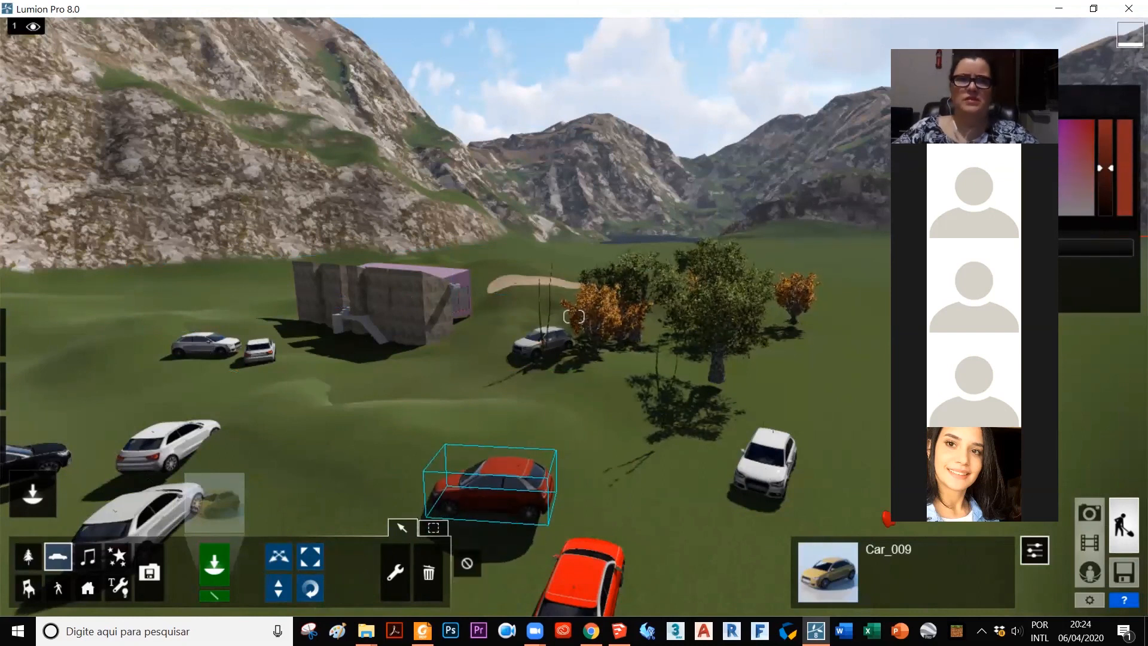
Step: Examine the scattered cars, the trees and the house's fit in the terrain from several sides of the site
scroll(887, 518, down, 5)
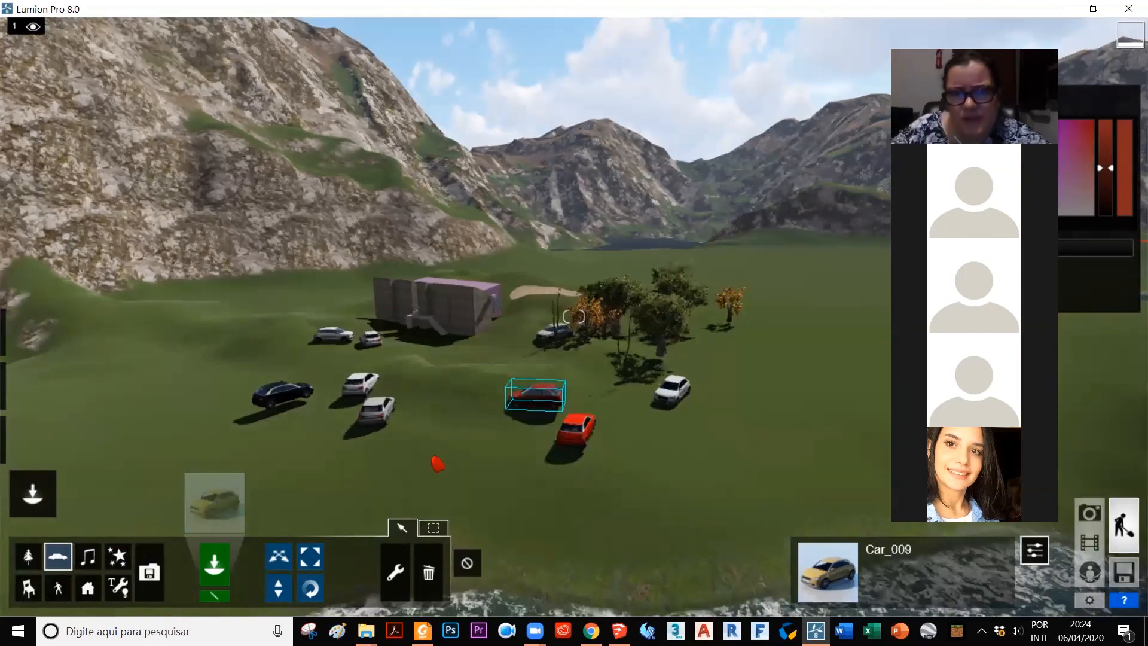
key(a)
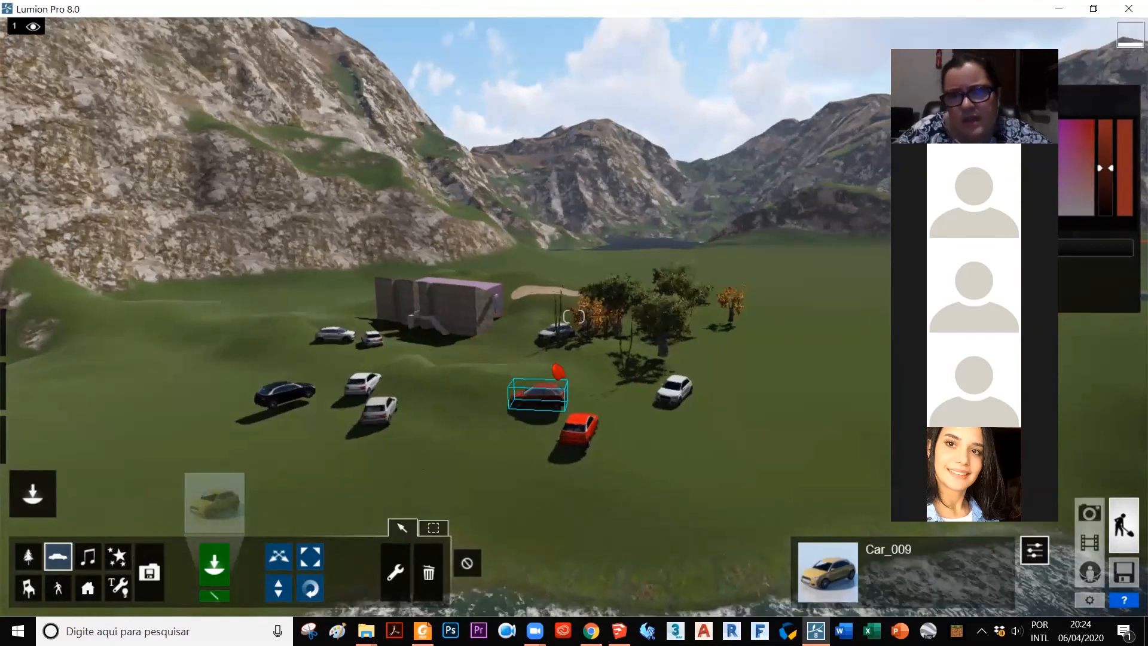
right_drag(801, 430, 646, 401)
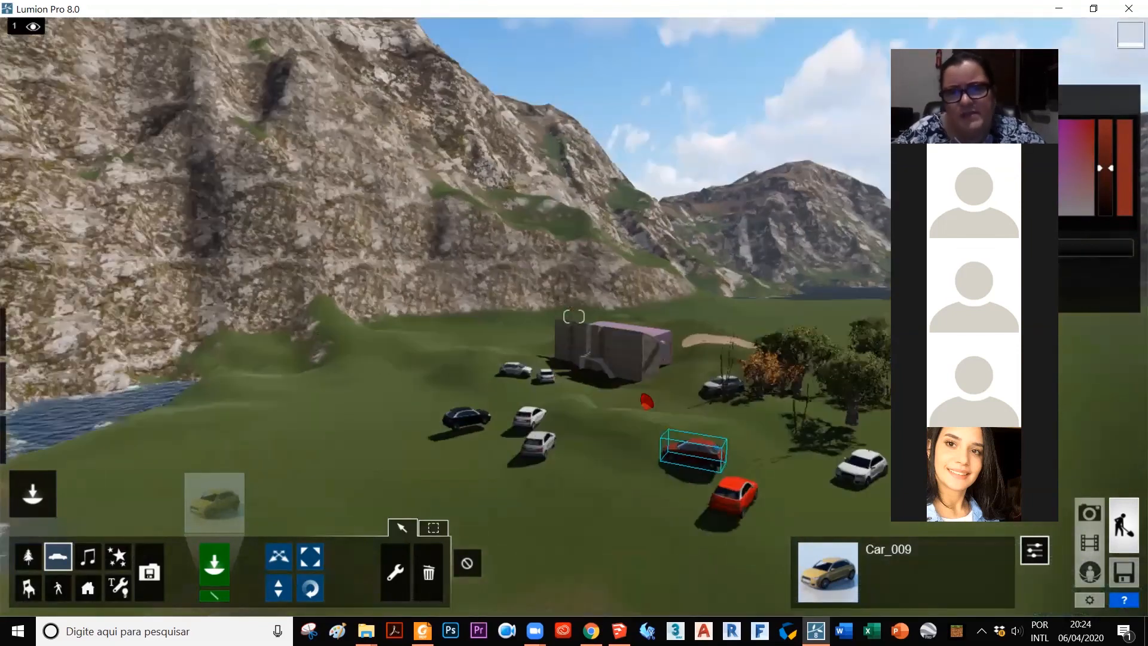
key(d)
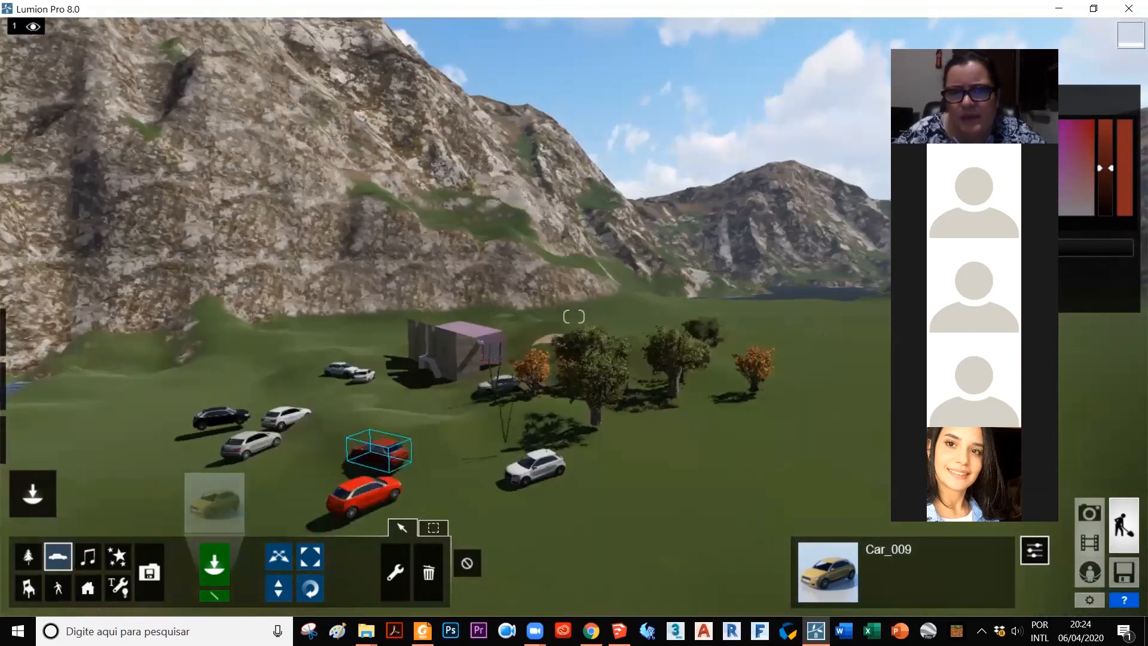
key(d)
right_drag(801, 413, 683, 410)
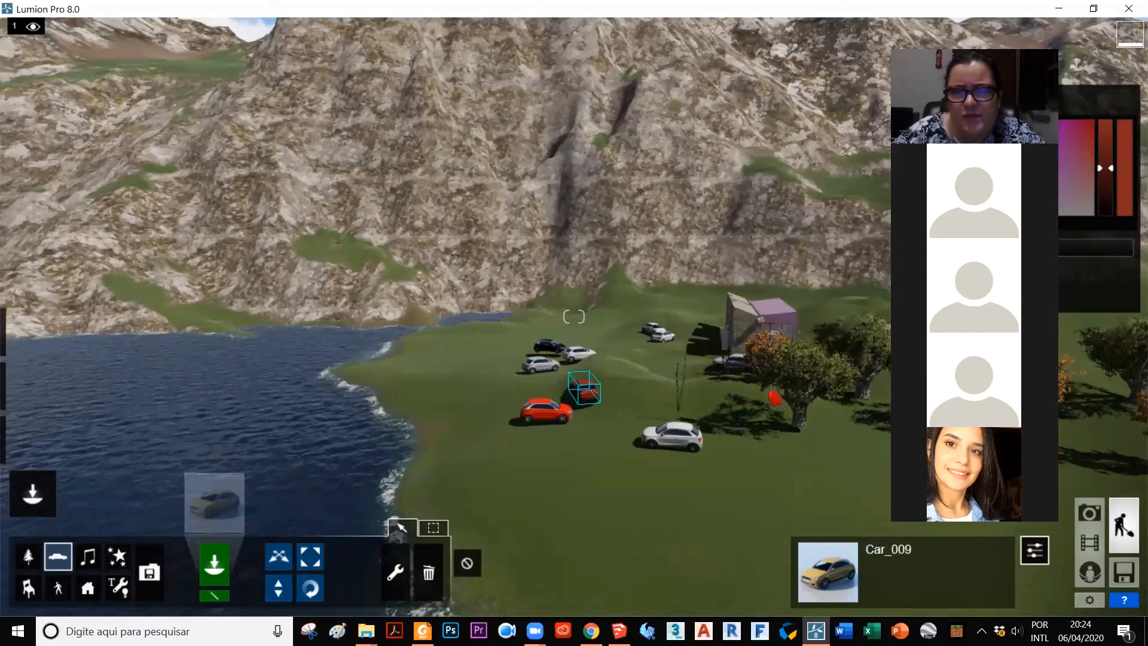
key(d)
right_drag(789, 441, 777, 468)
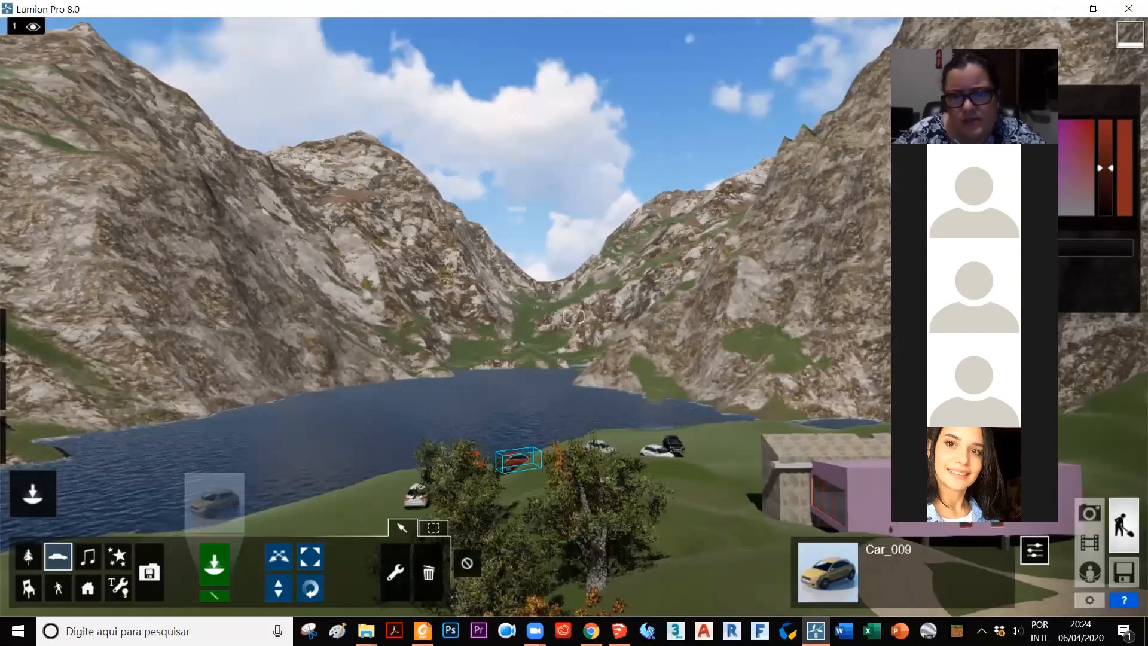
right_drag(478, 457, 479, 558)
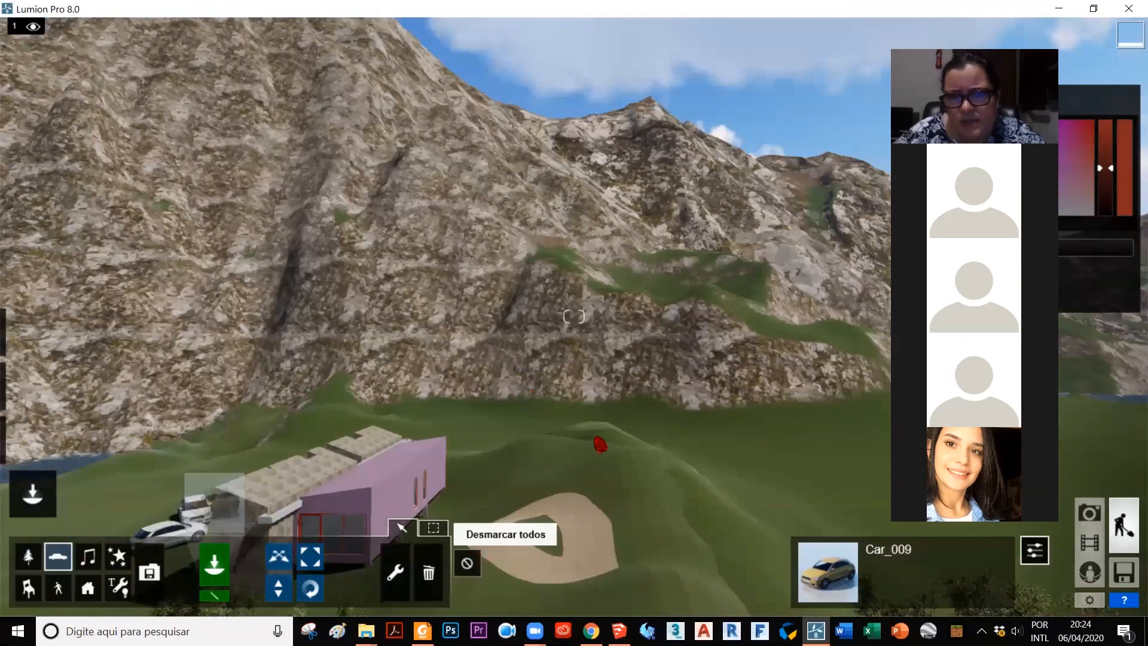
key(s)
right_drag(600, 444, 617, 444)
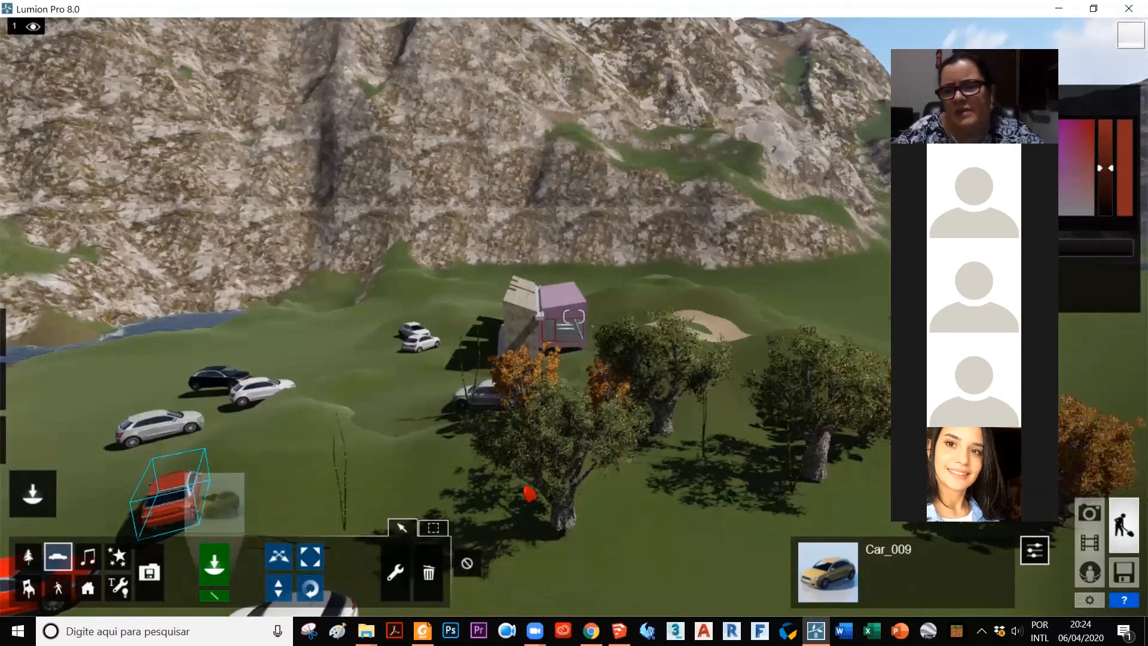
right_drag(692, 517, 1108, 583)
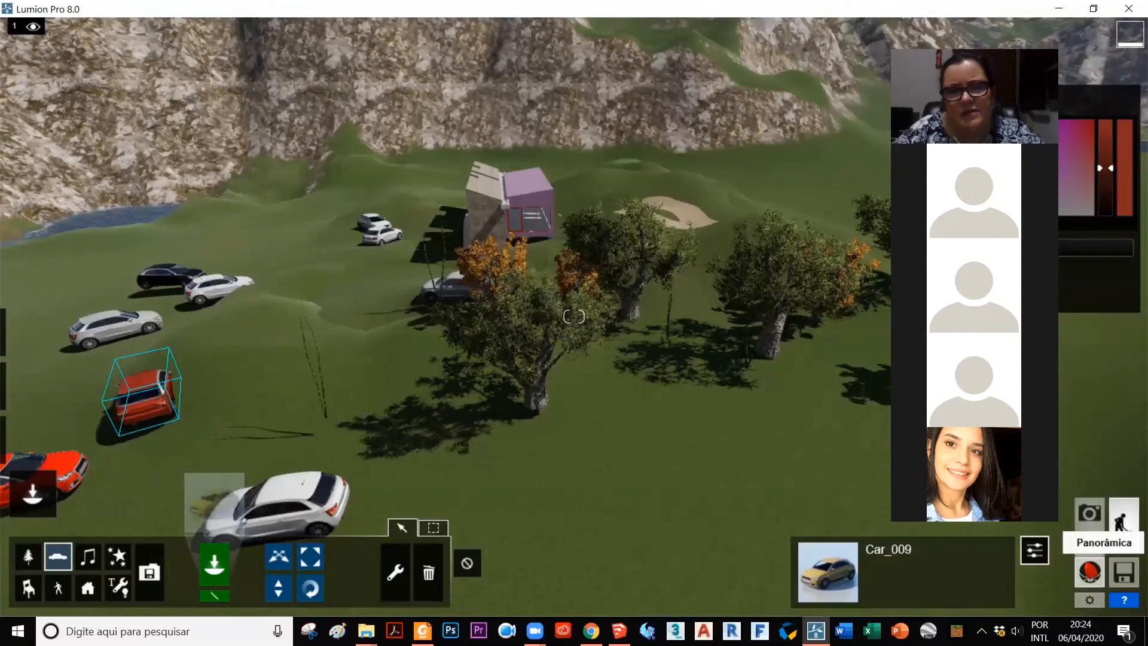
Step: Switch to panorama mode and position the camera beside the house at a height of about 4.71 m
click(1089, 572)
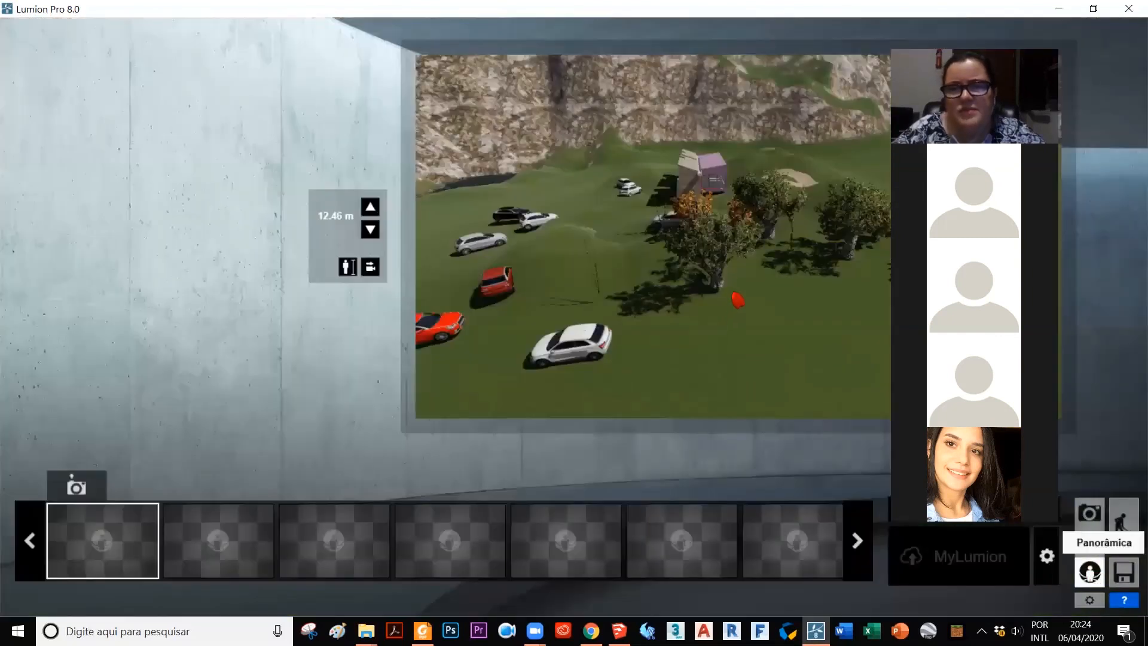
scroll(626, 190, up, 5)
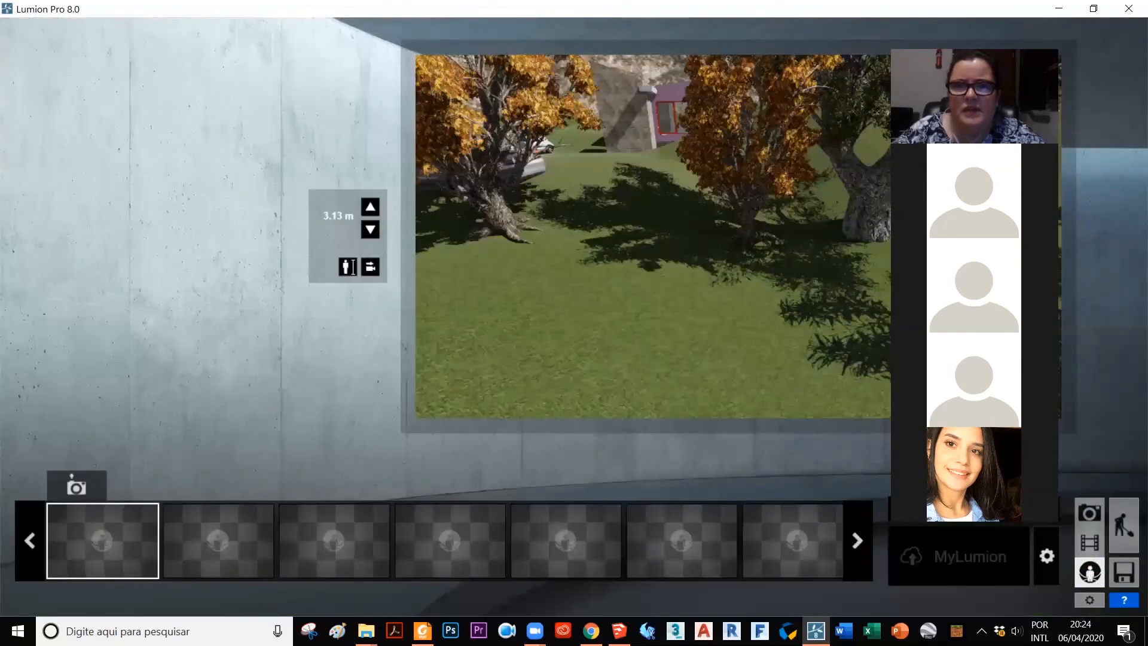
scroll(623, 196, up, 1)
right_drag(623, 196, 623, 149)
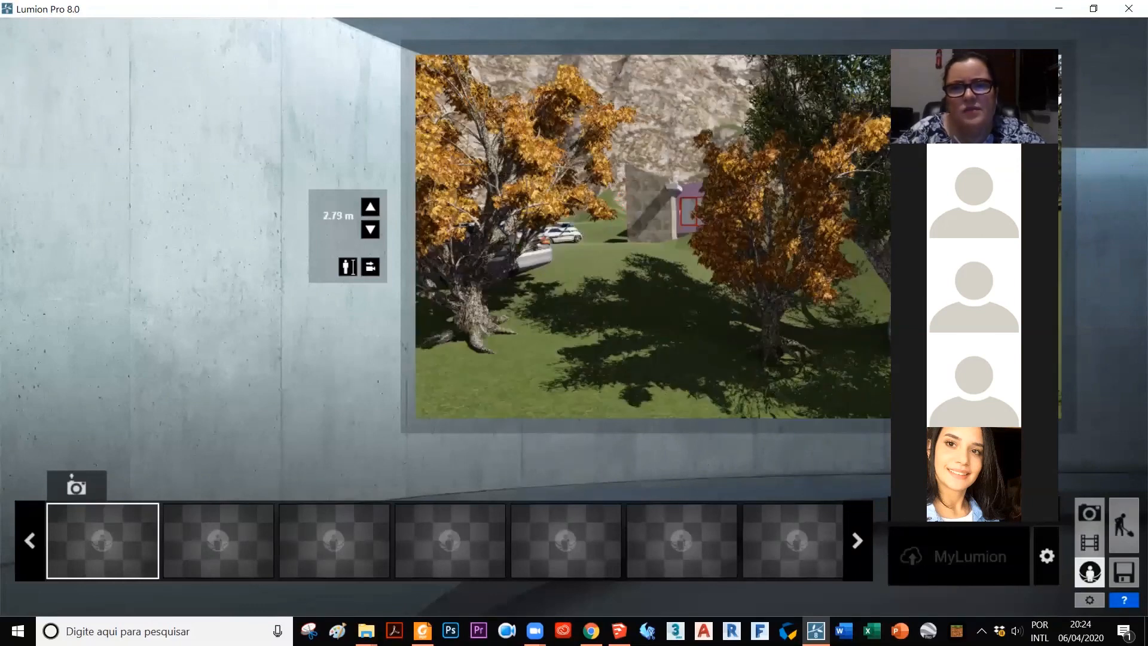
scroll(719, 344, up, 4)
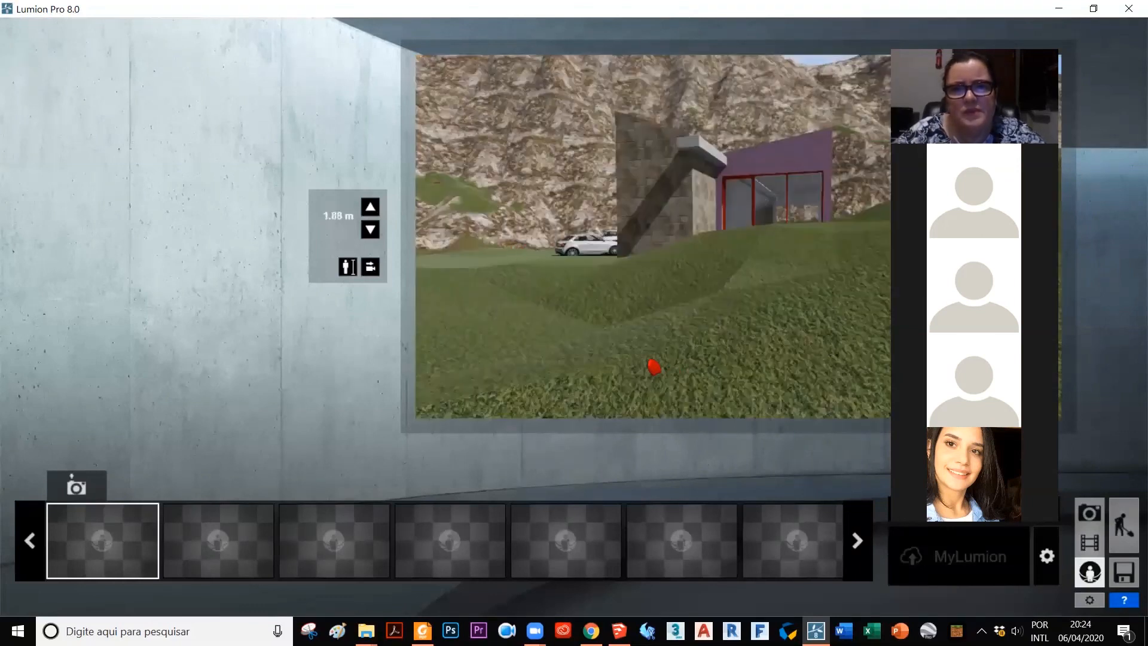
right_drag(654, 366, 534, 352)
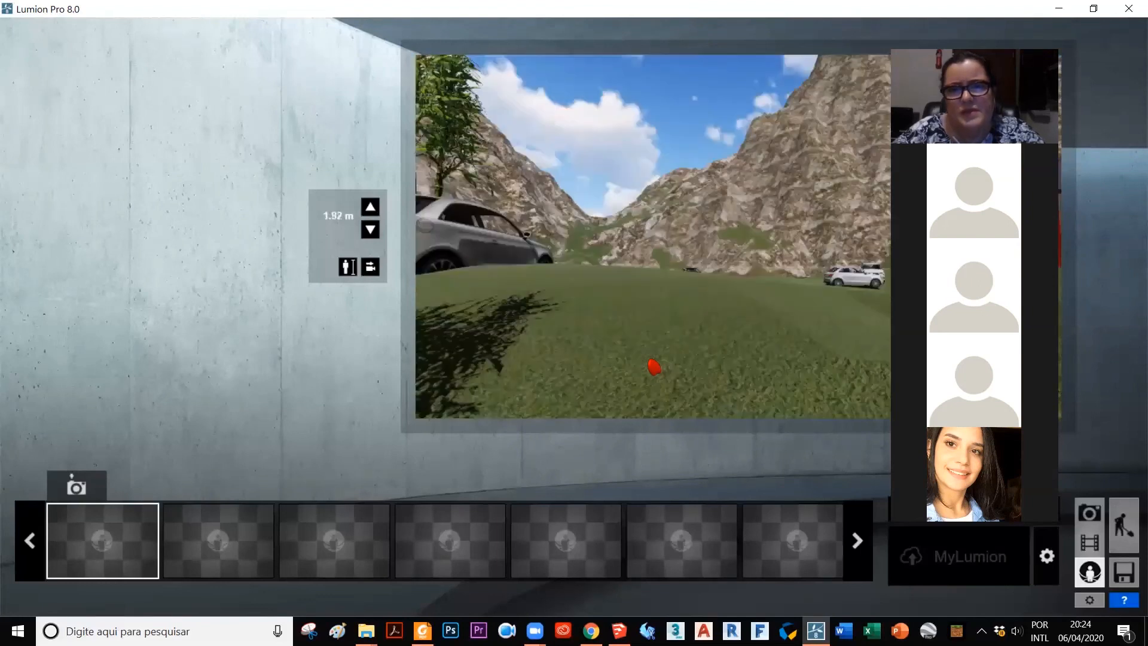
key(q)
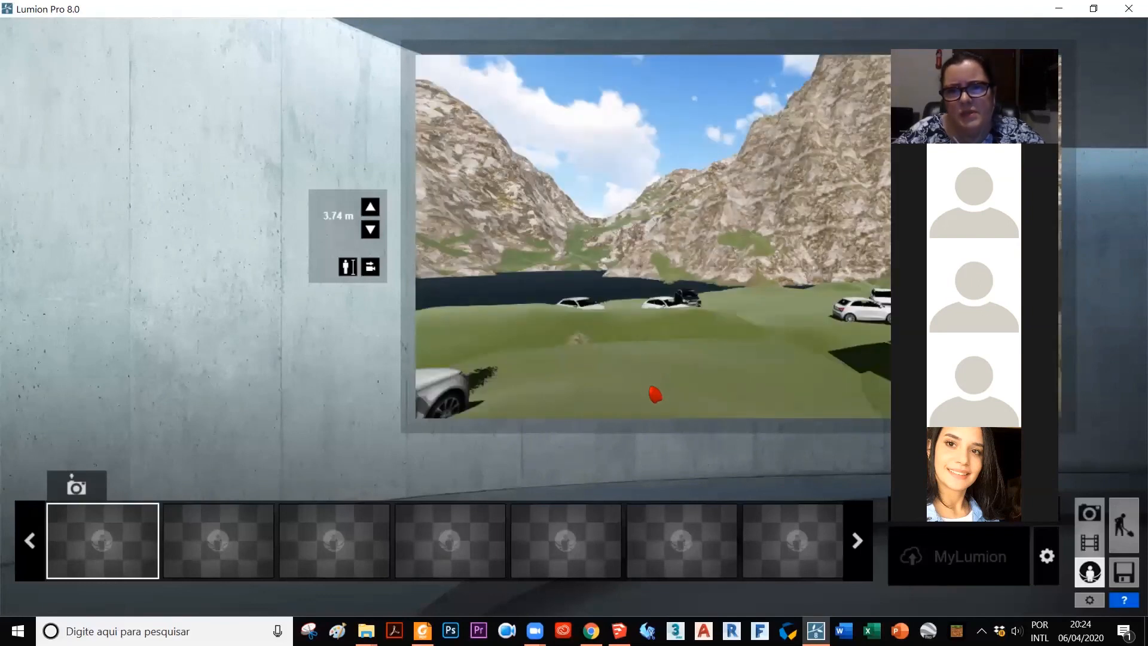
key(q)
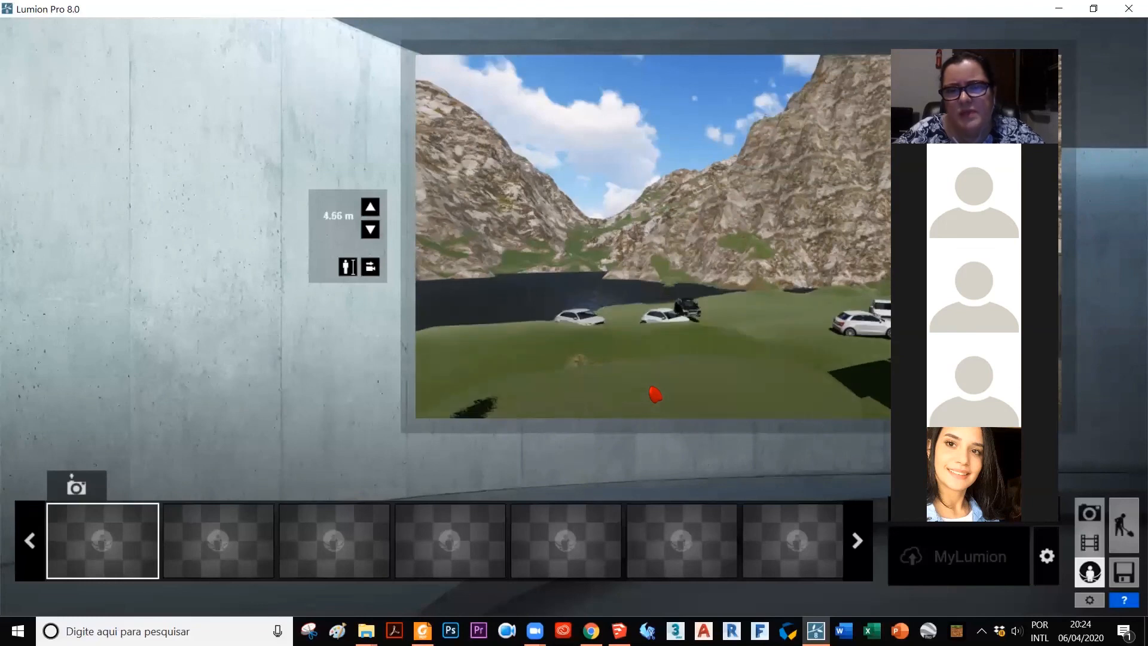
right_drag(434, 351, 742, 352)
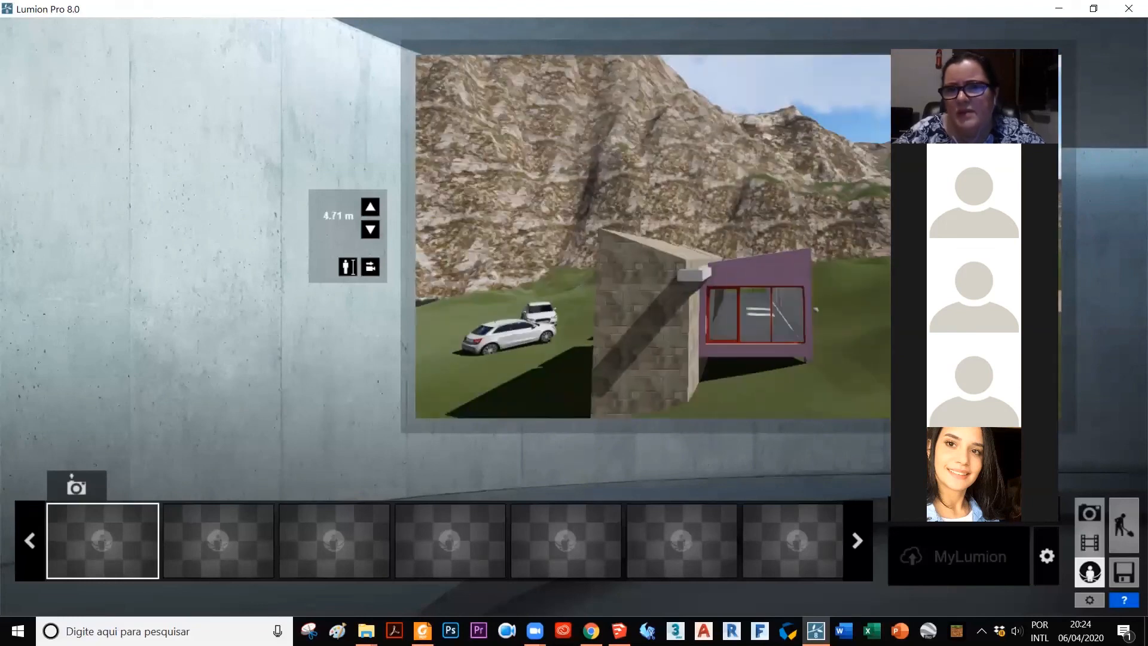
right_drag(602, 313, 837, 316)
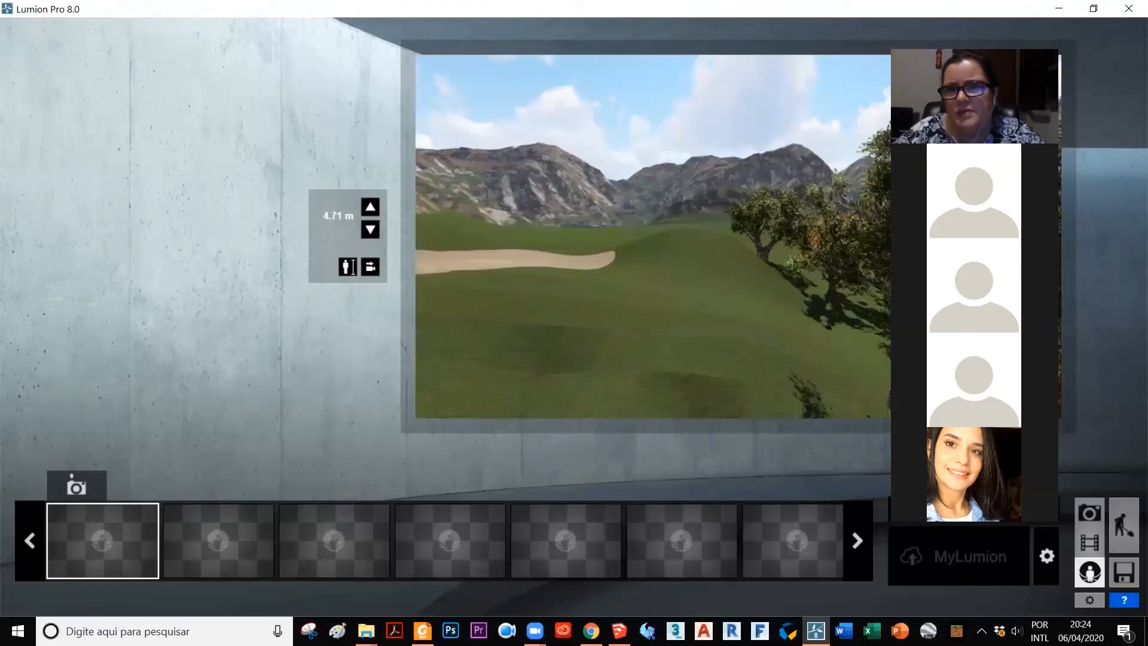